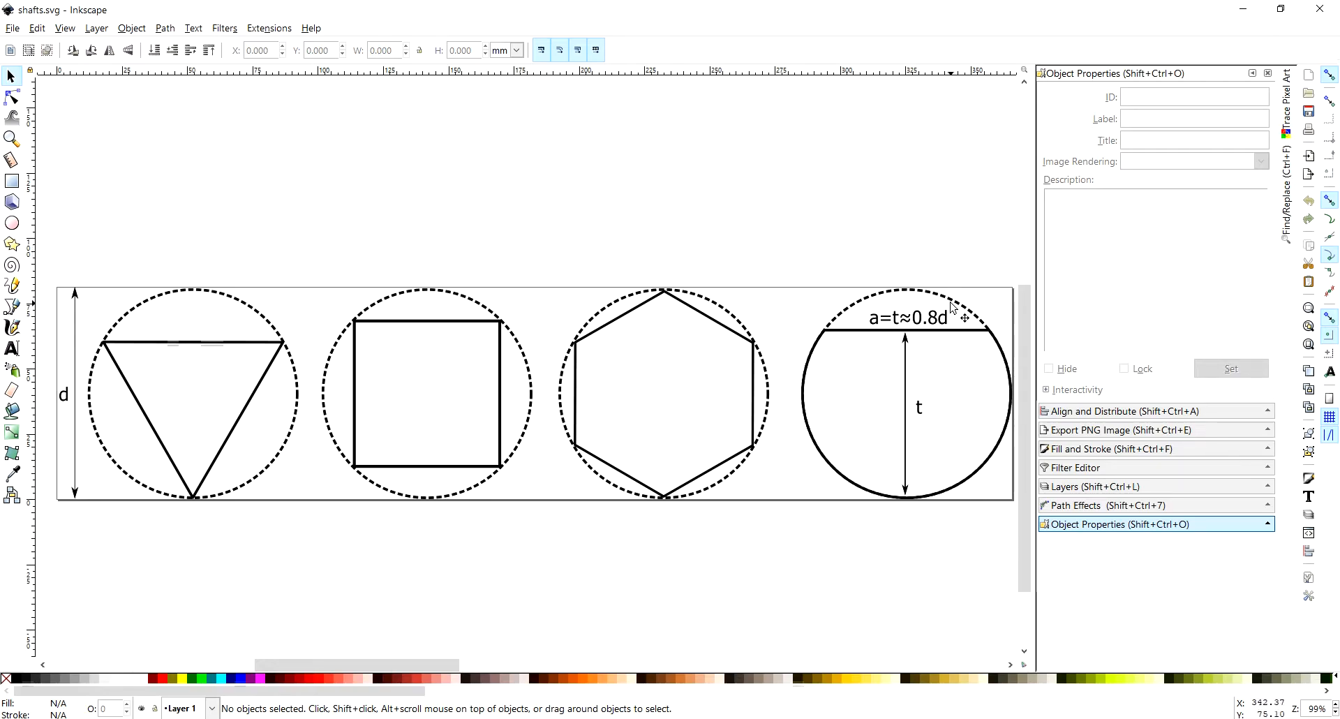
Examine the flat-cut shaft profile and its a=t≈0.8d proportion in the reference drawing, and switch to NX.
{"action": "middle_click_drag", "start_coordinate": [904, 304], "coordinate": [731, 289]}
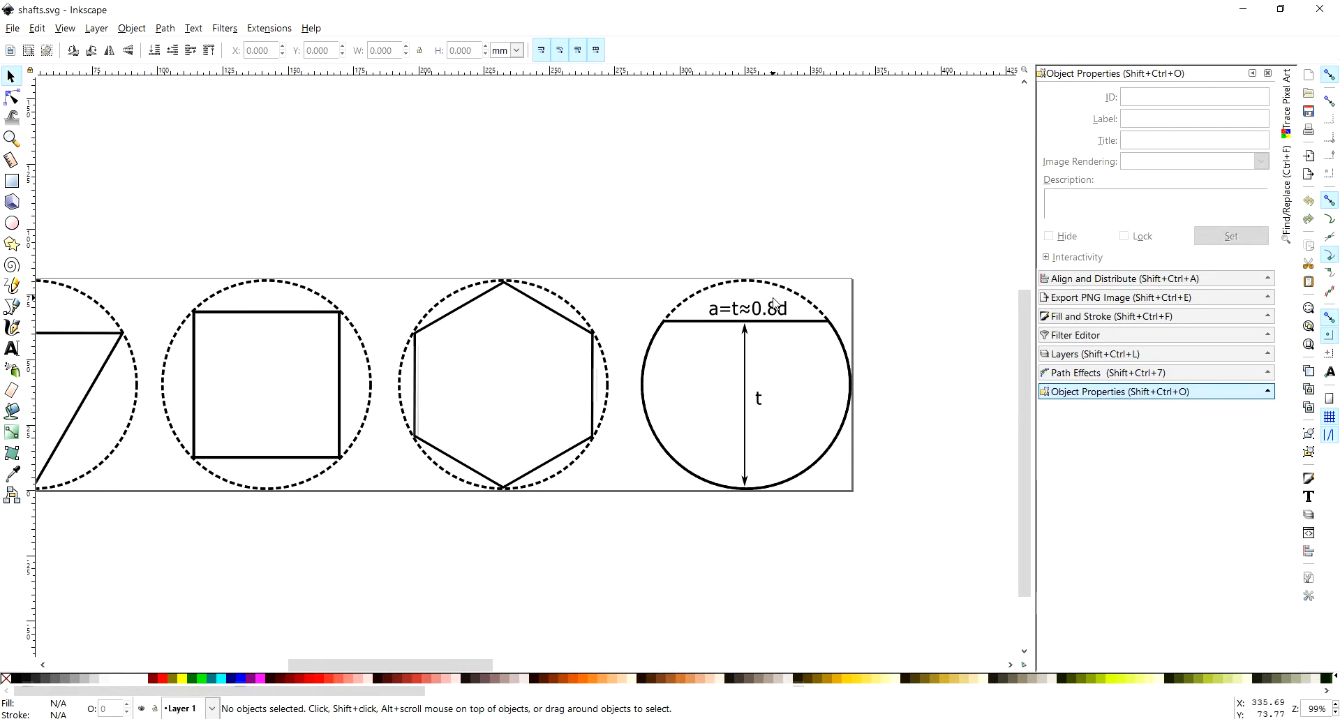
{"action": "scroll", "coordinate": [812, 342], "scroll_direction": "up", "scroll_amount": 2, "text": "ctrl"}
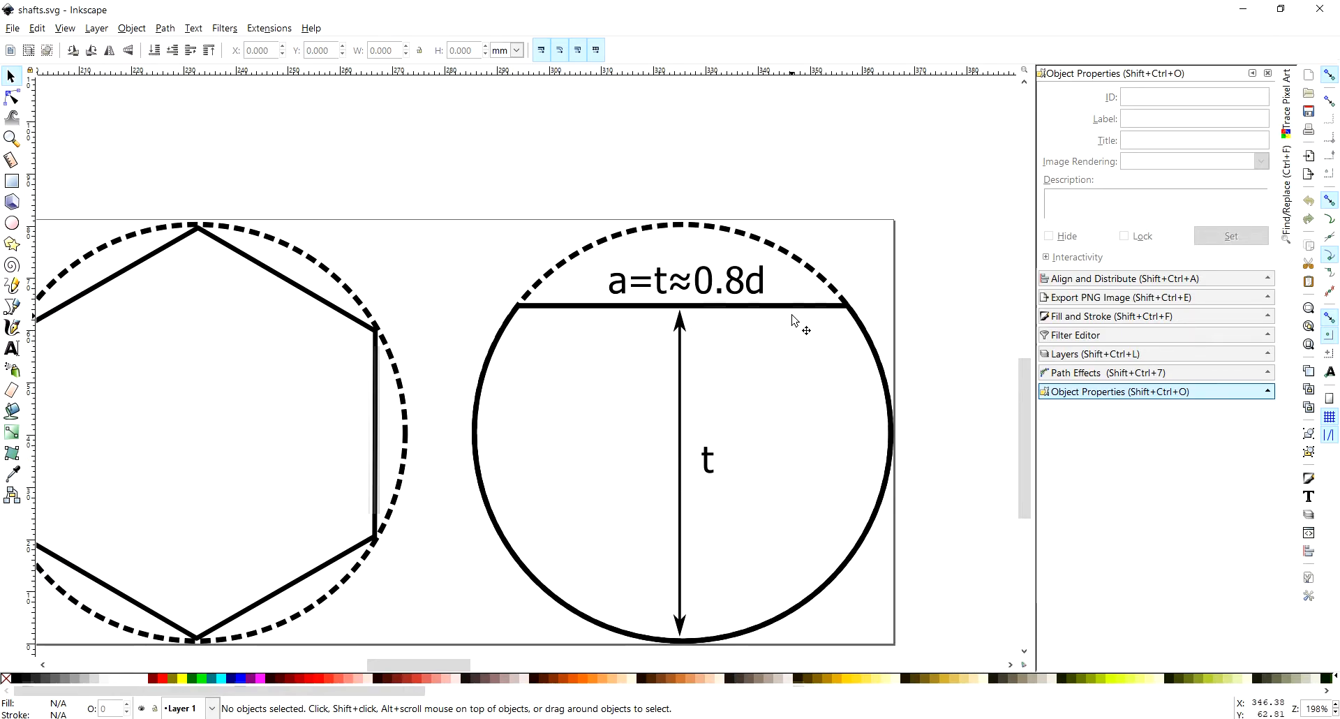
{"action": "scroll", "coordinate": [792, 319], "scroll_direction": "down", "scroll_amount": 1, "text": "ctrl"}
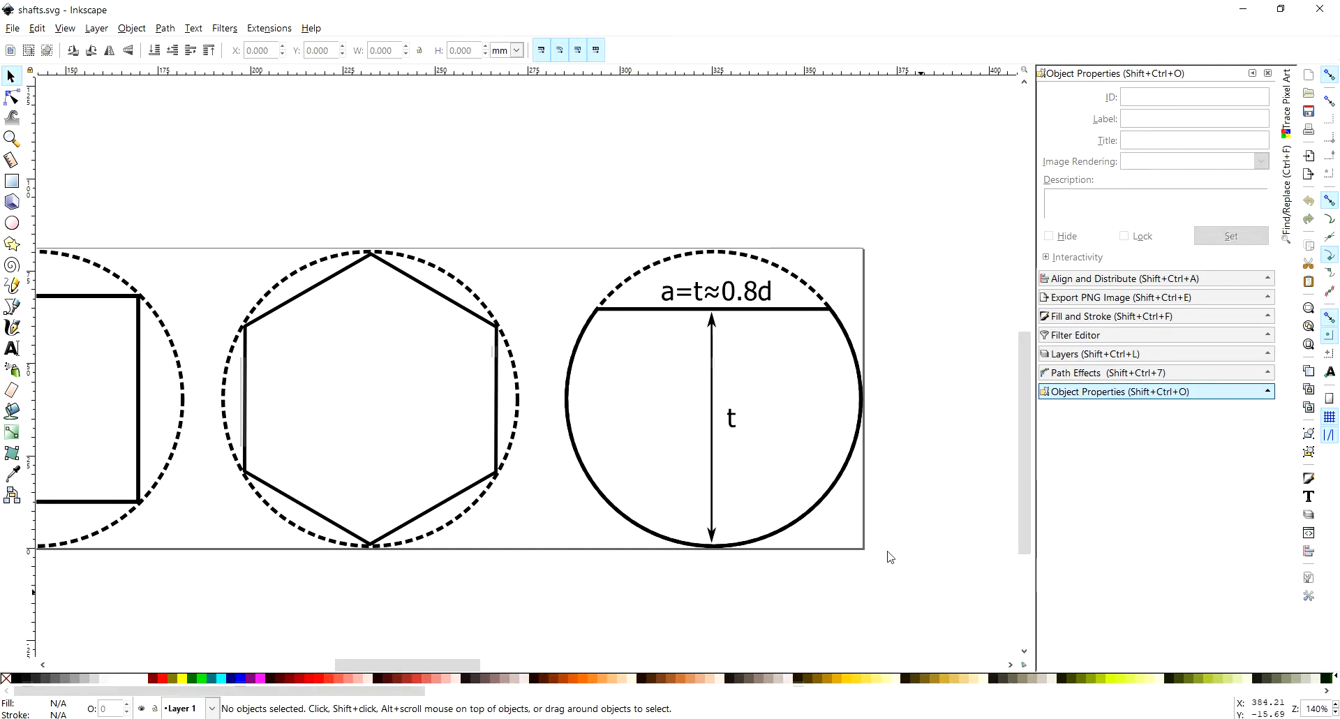
{"action": "key", "text": "alt+Tab"}
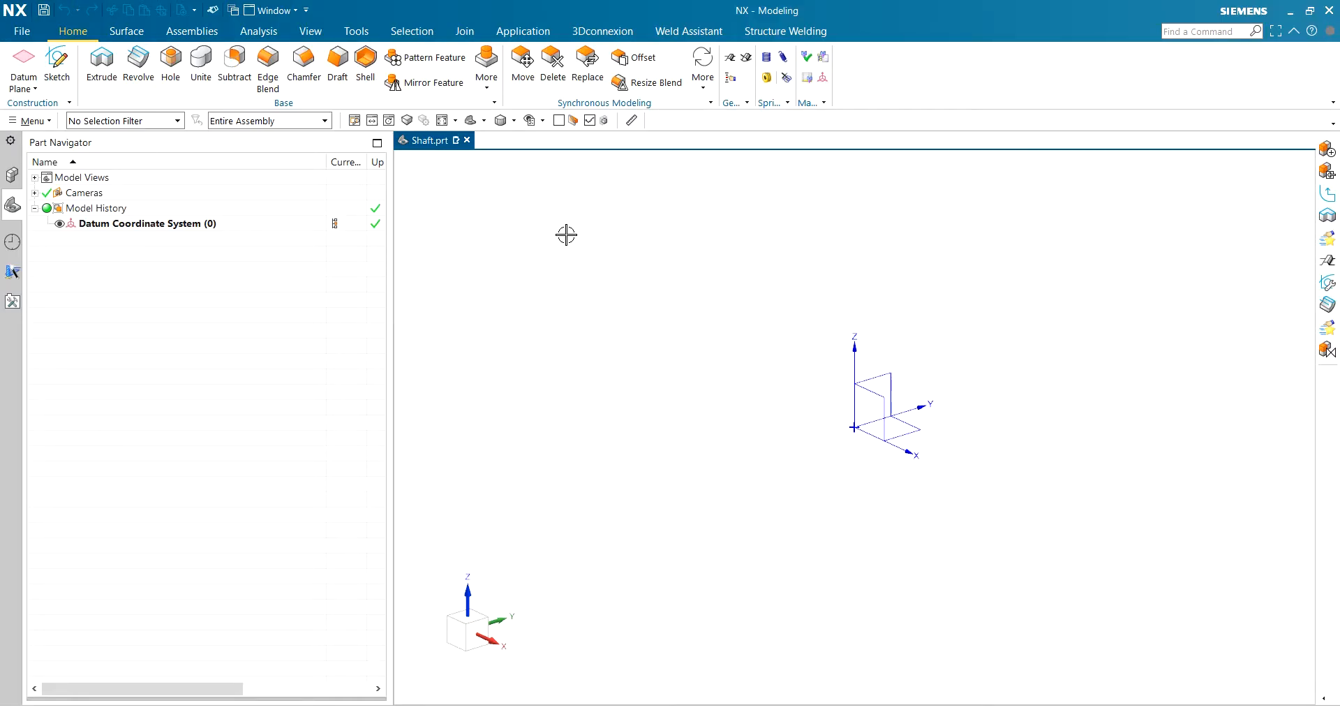
Create a sketch on the default XY plane and draw a 20 mm diameter circle centred at the origin.
{"action": "left_click", "coordinate": [57, 66]}
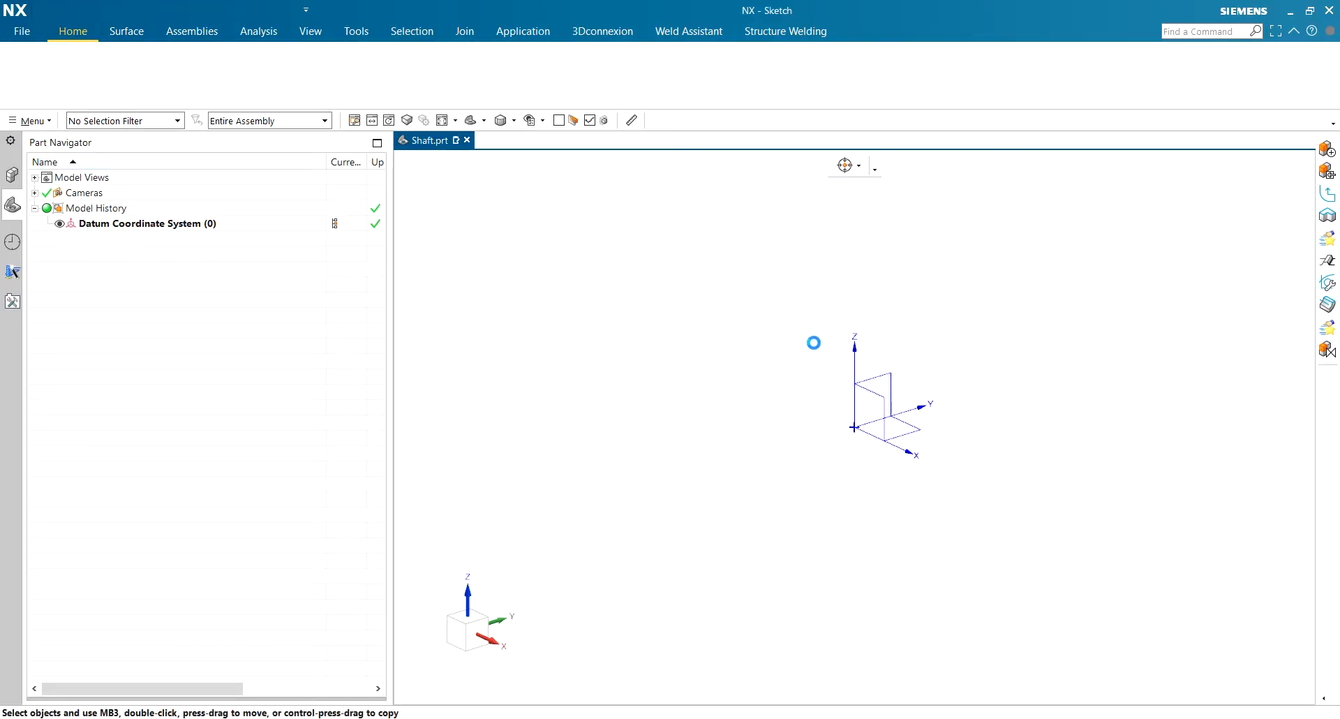
{"action": "middle_click", "coordinate": [601, 337]}
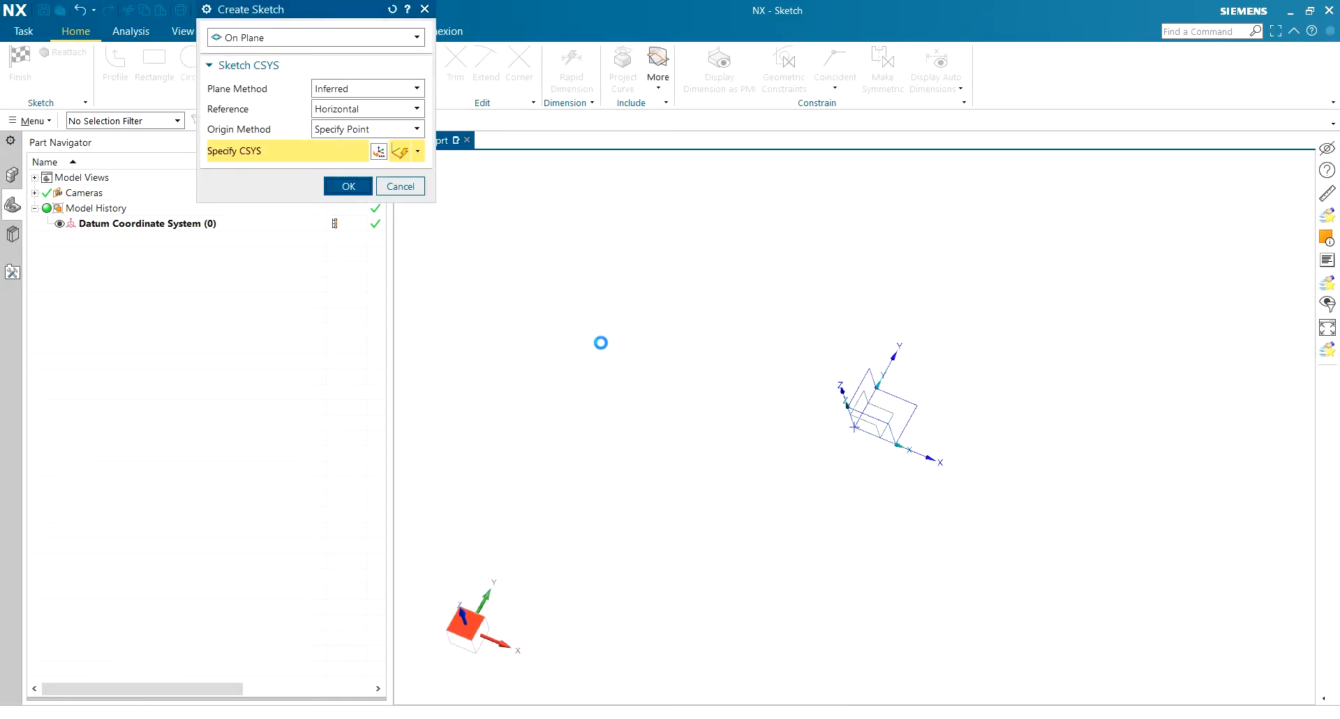
{"action": "left_click", "coordinate": [190, 62]}
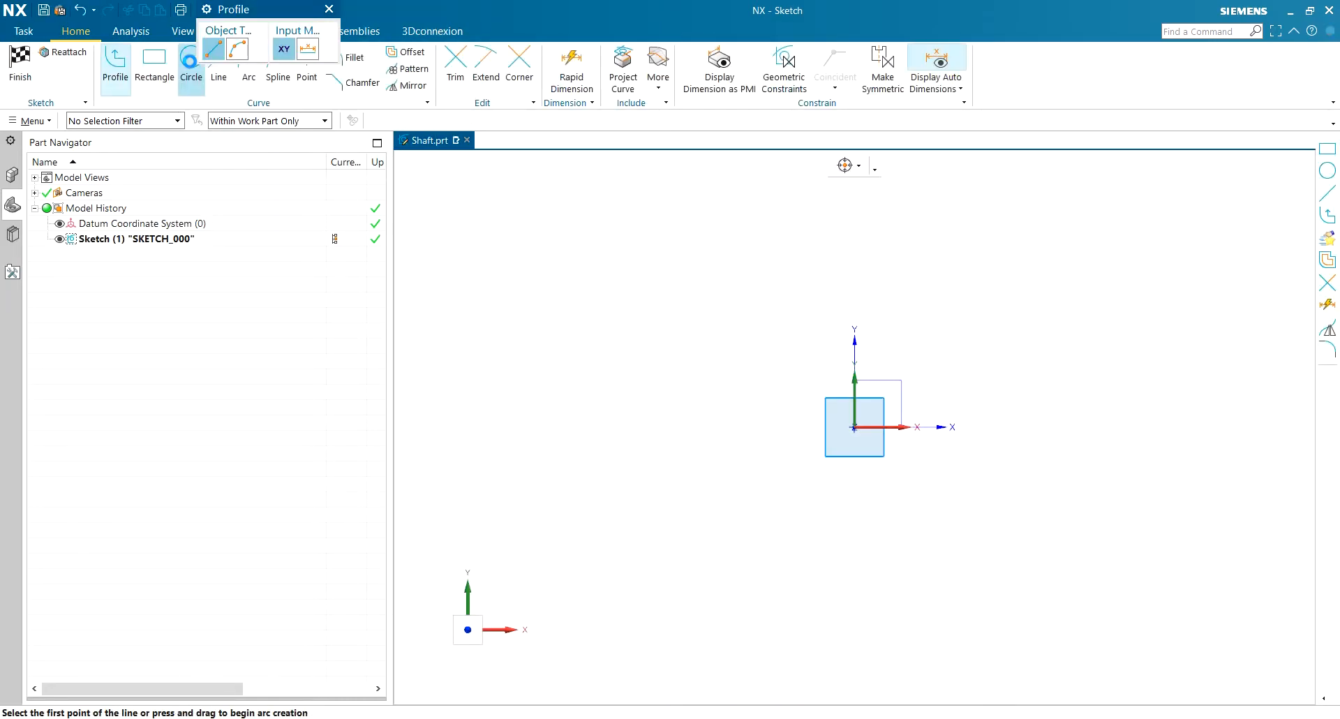
{"action": "left_click", "coordinate": [854, 427]}
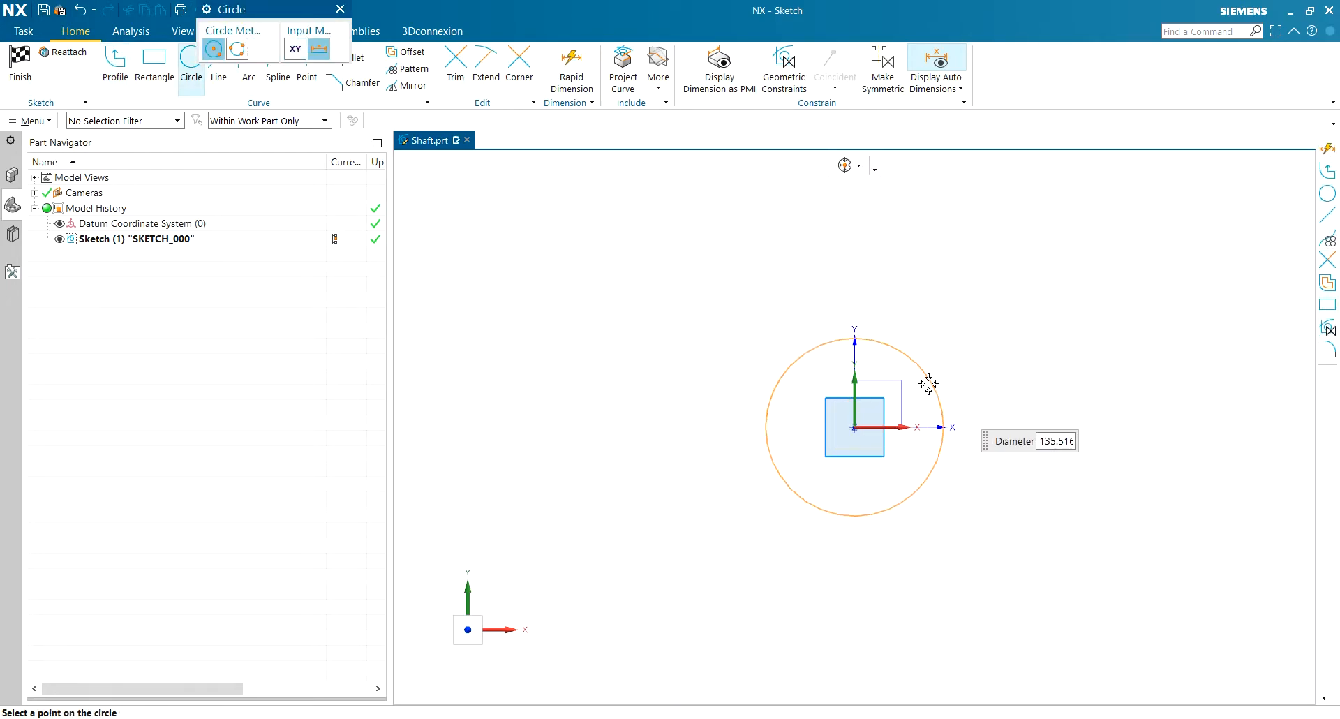
{"action": "type", "text": "20"}
{"action": "key", "text": "Return"}
{"action": "scroll", "coordinate": [849, 413], "scroll_direction": "up", "scroll_amount": 8}
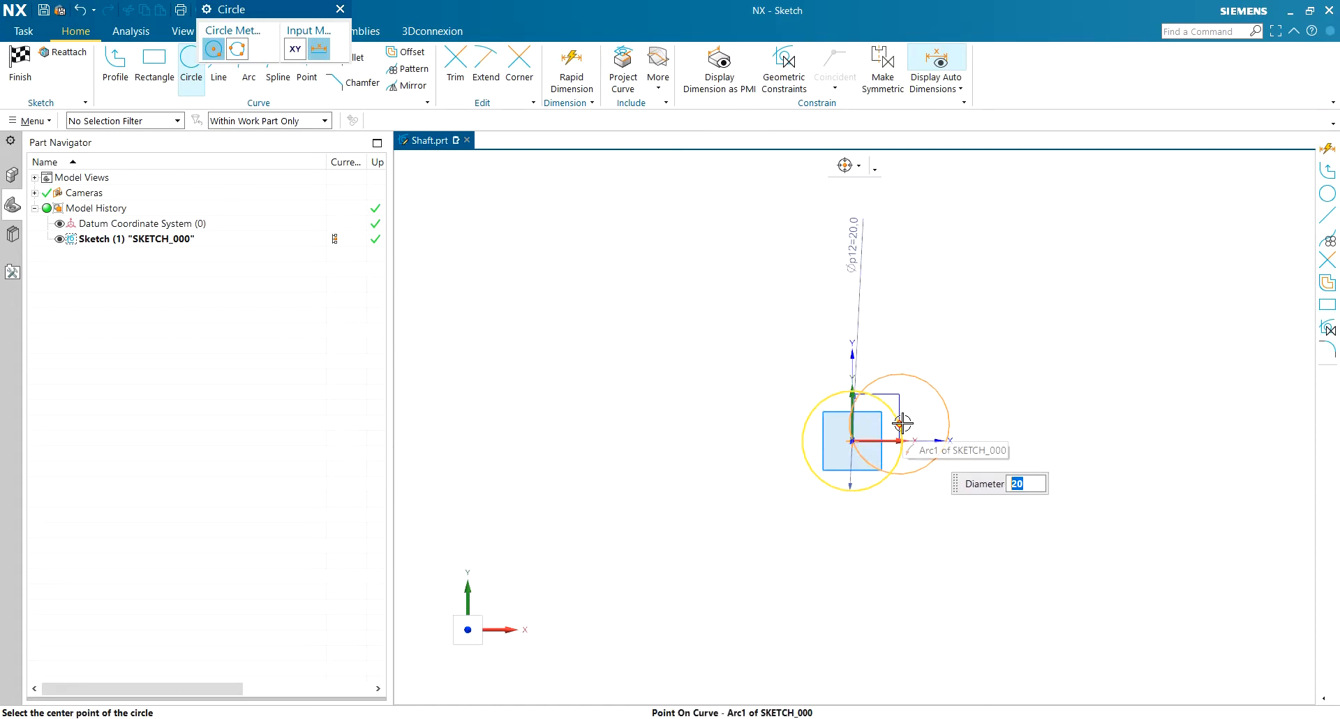
{"action": "left_click_drag", "start_coordinate": [274, 7], "coordinate": [472, 157]}
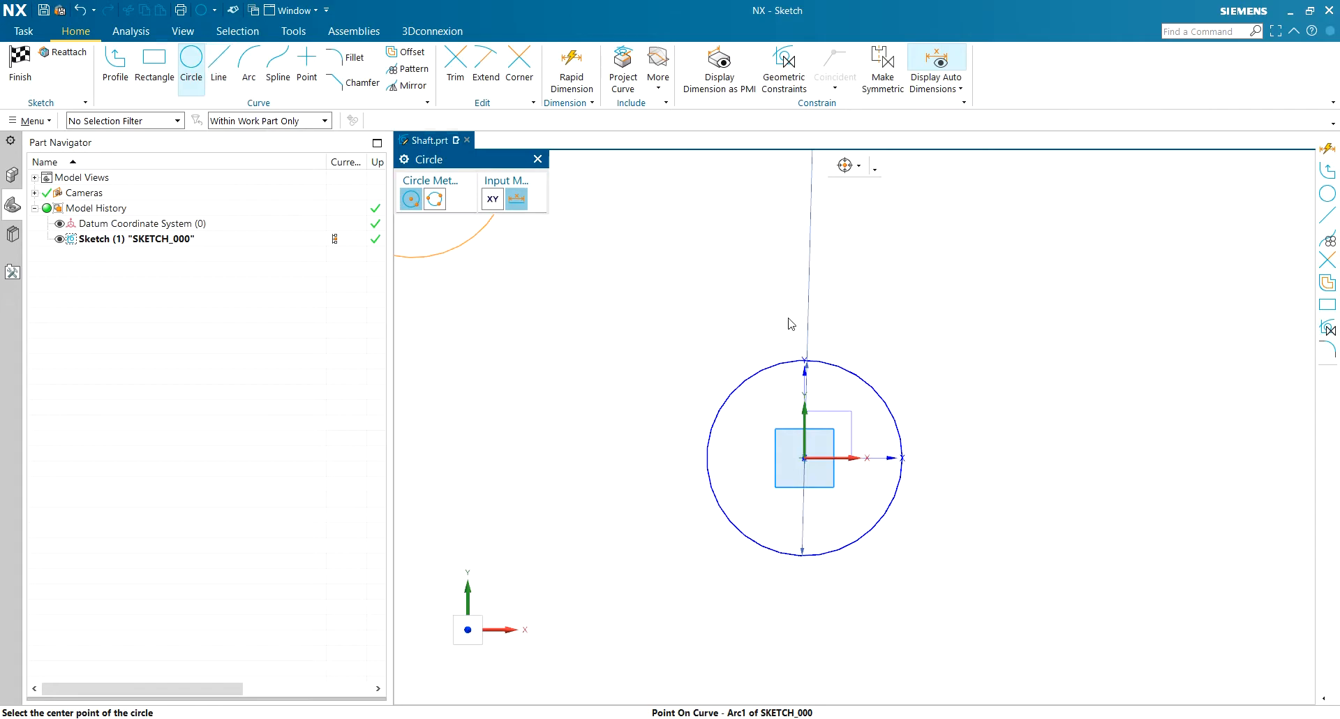
Draw a horizontal line about 39.5 mm long from the origin along the X axis and convert it to a reference line.
{"action": "key", "text": "l"}
{"action": "left_click", "coordinate": [802, 457]}
{"action": "left_click", "coordinate": [1189, 457]}
{"action": "key", "text": "Escape"}
{"action": "left_click", "coordinate": [1146, 458]}
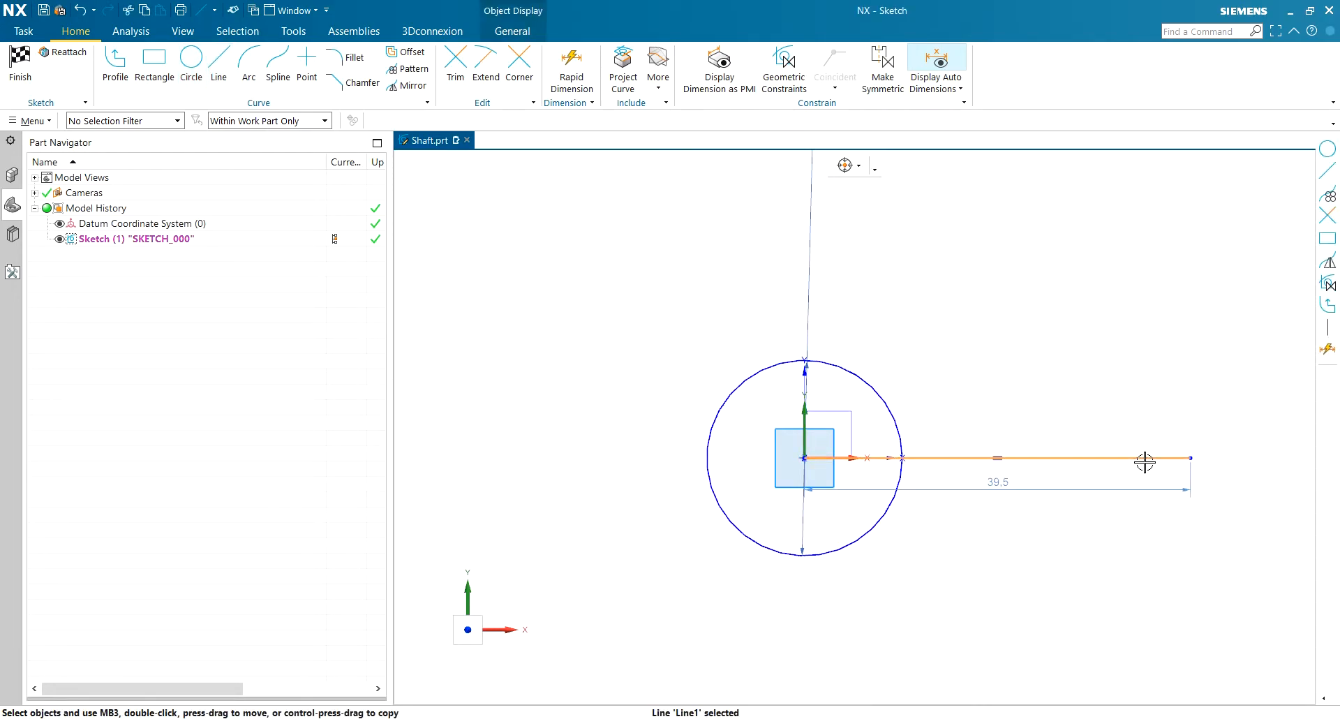
{"action": "left_click", "coordinate": [1083, 438]}
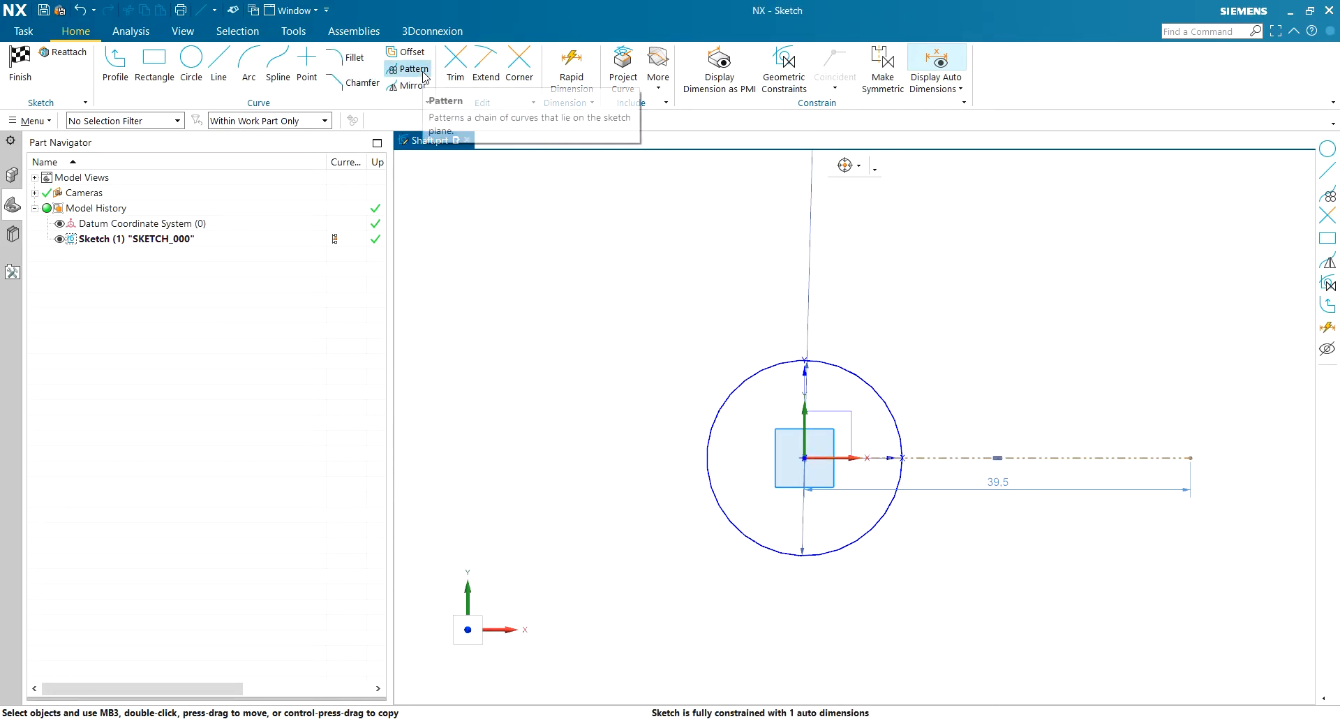
Pattern the circle linearly along the horizontal reference line with a count of 4 and a pitch distance of 70 mm.
{"action": "left_click", "coordinate": [413, 69]}
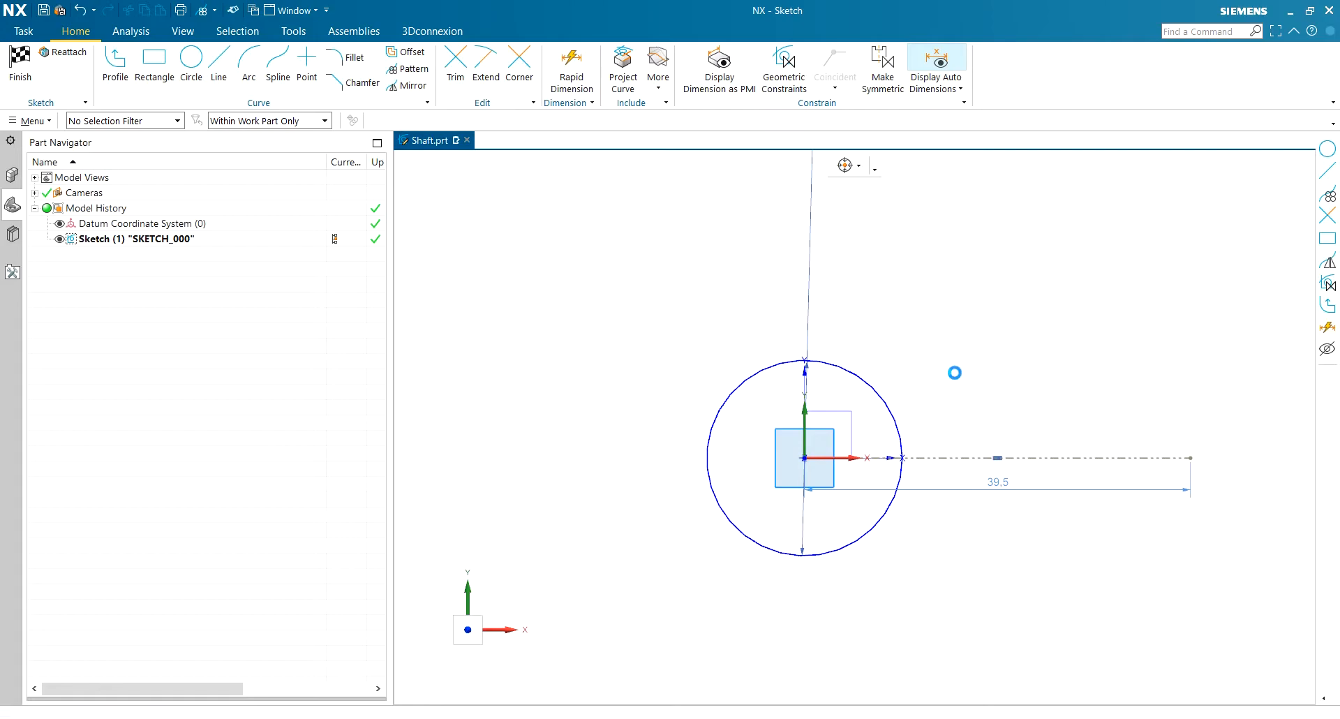
{"action": "left_click", "coordinate": [837, 371]}
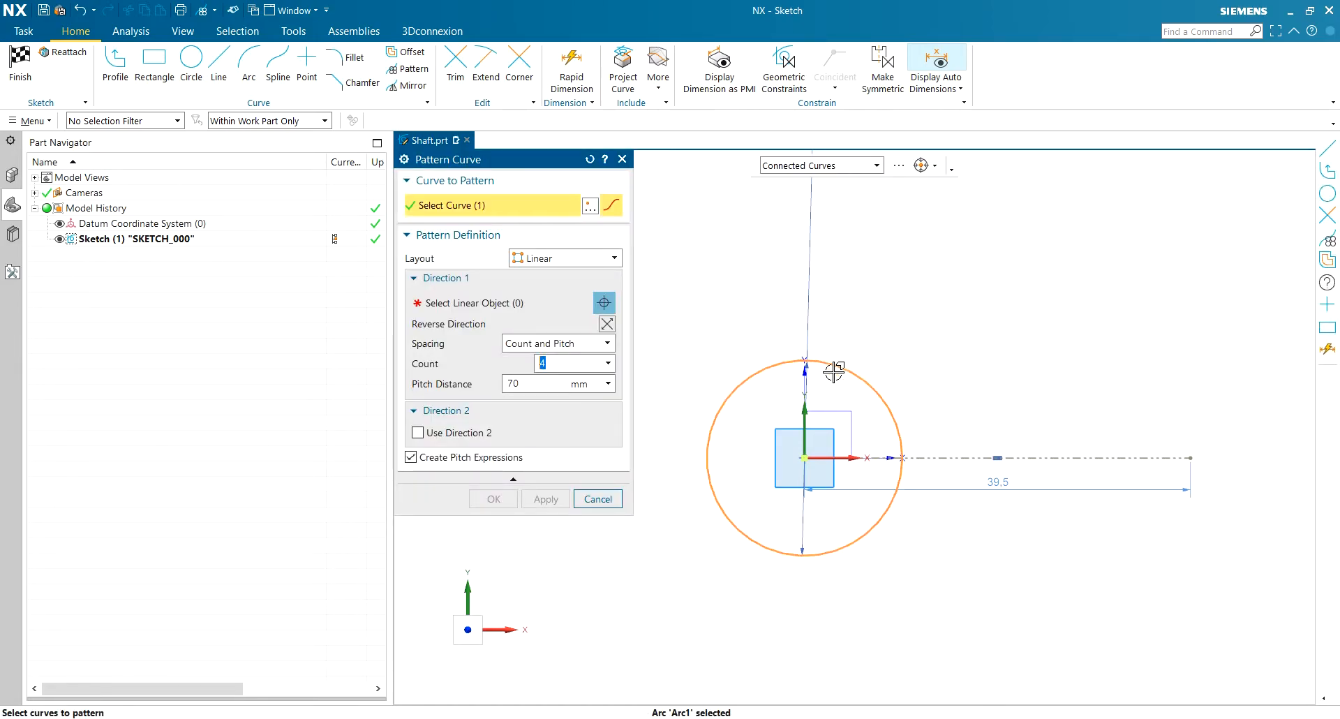
{"action": "left_click", "coordinate": [538, 307]}
{"action": "left_click", "coordinate": [1061, 458]}
{"action": "scroll", "coordinate": [877, 362], "scroll_direction": "down", "scroll_amount": 5}
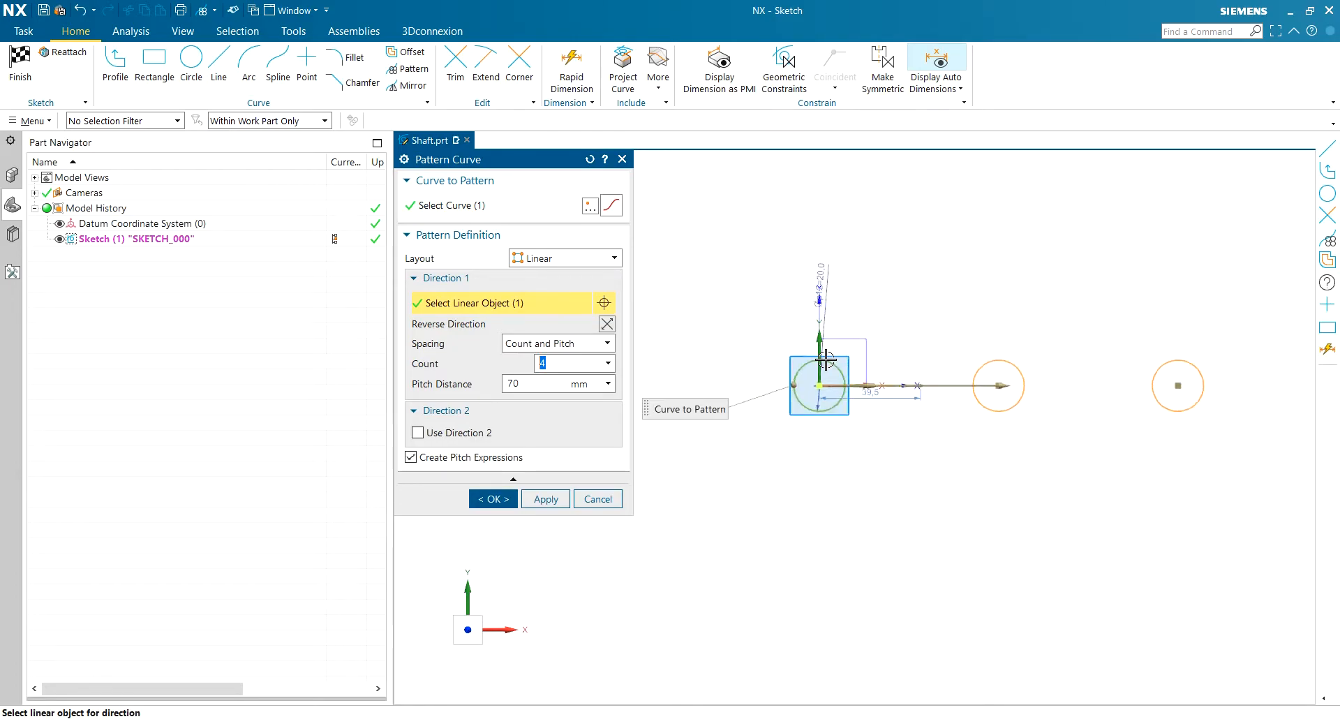
{"action": "scroll", "coordinate": [907, 324], "scroll_direction": "down", "scroll_amount": 1}
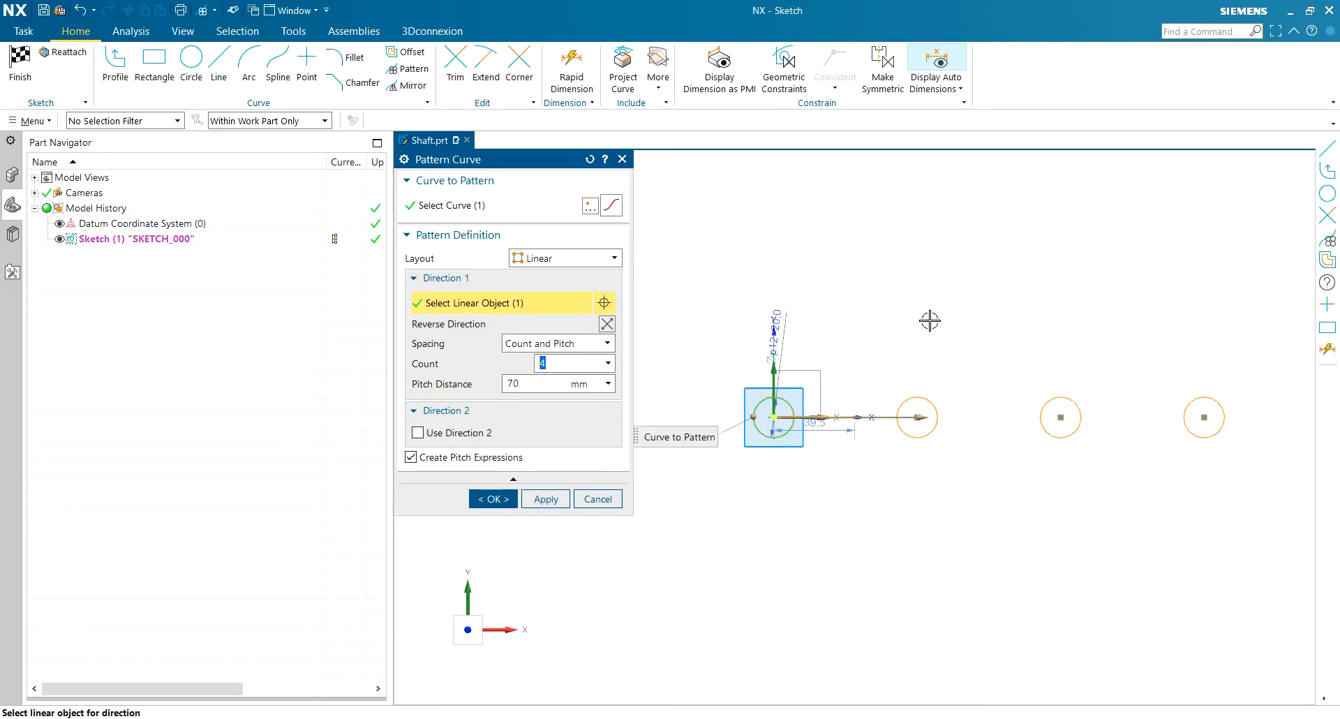
{"action": "left_click", "coordinate": [493, 499]}
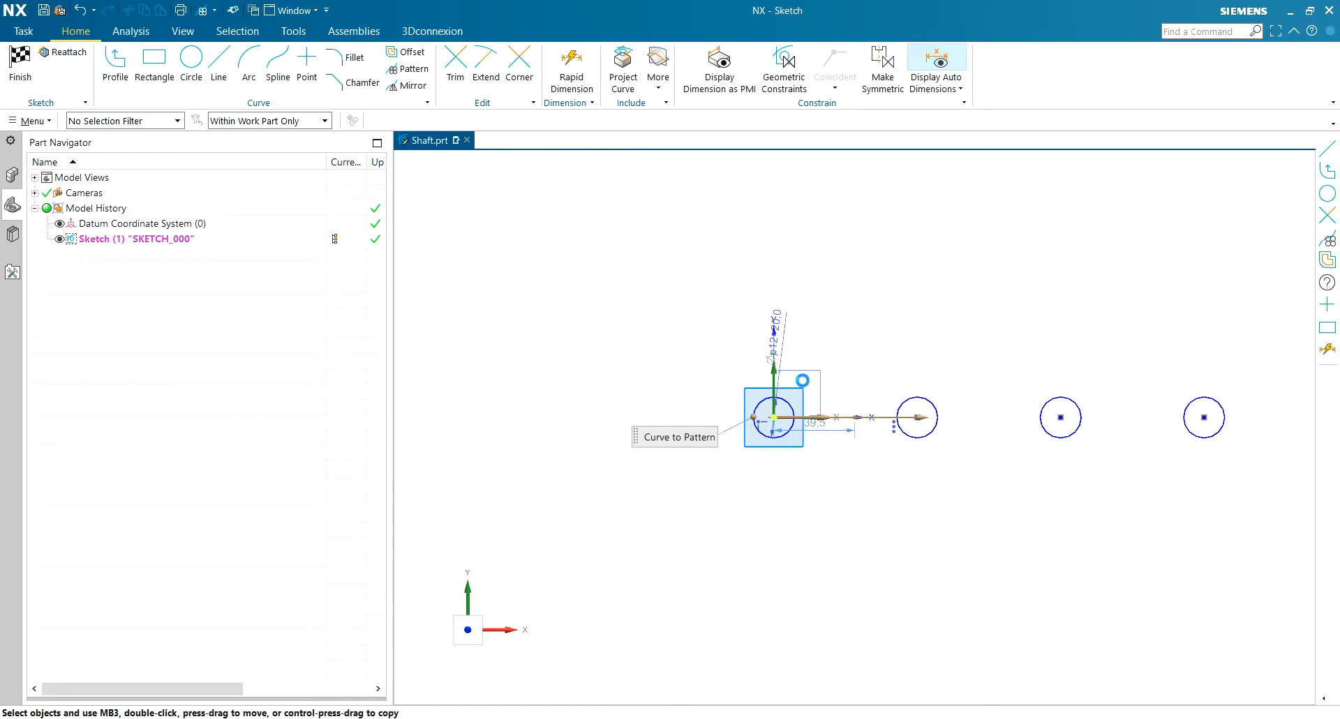
{"action": "scroll", "coordinate": [776, 411], "scroll_direction": "up", "scroll_amount": 4}
{"action": "scroll", "coordinate": [723, 401], "scroll_direction": "up", "scroll_amount": 5}
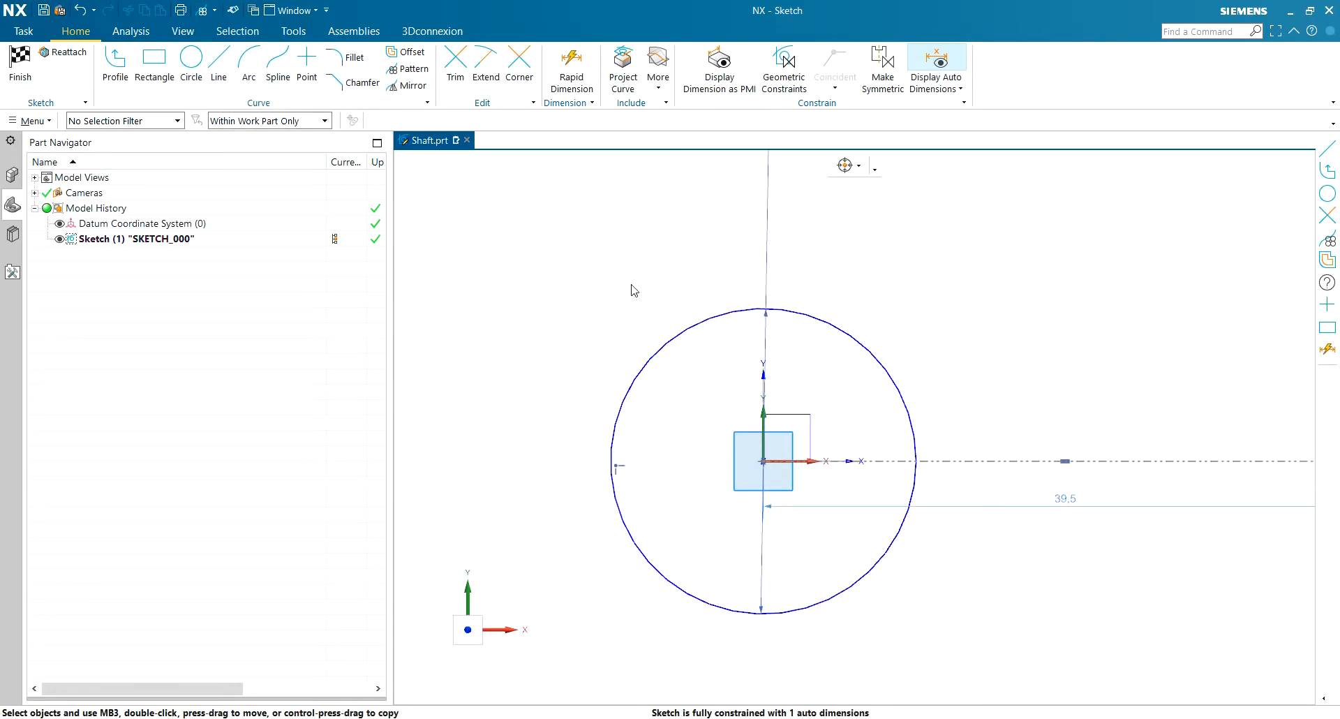
{"action": "key", "text": "l"}
{"action": "left_click", "coordinate": [633, 381]}
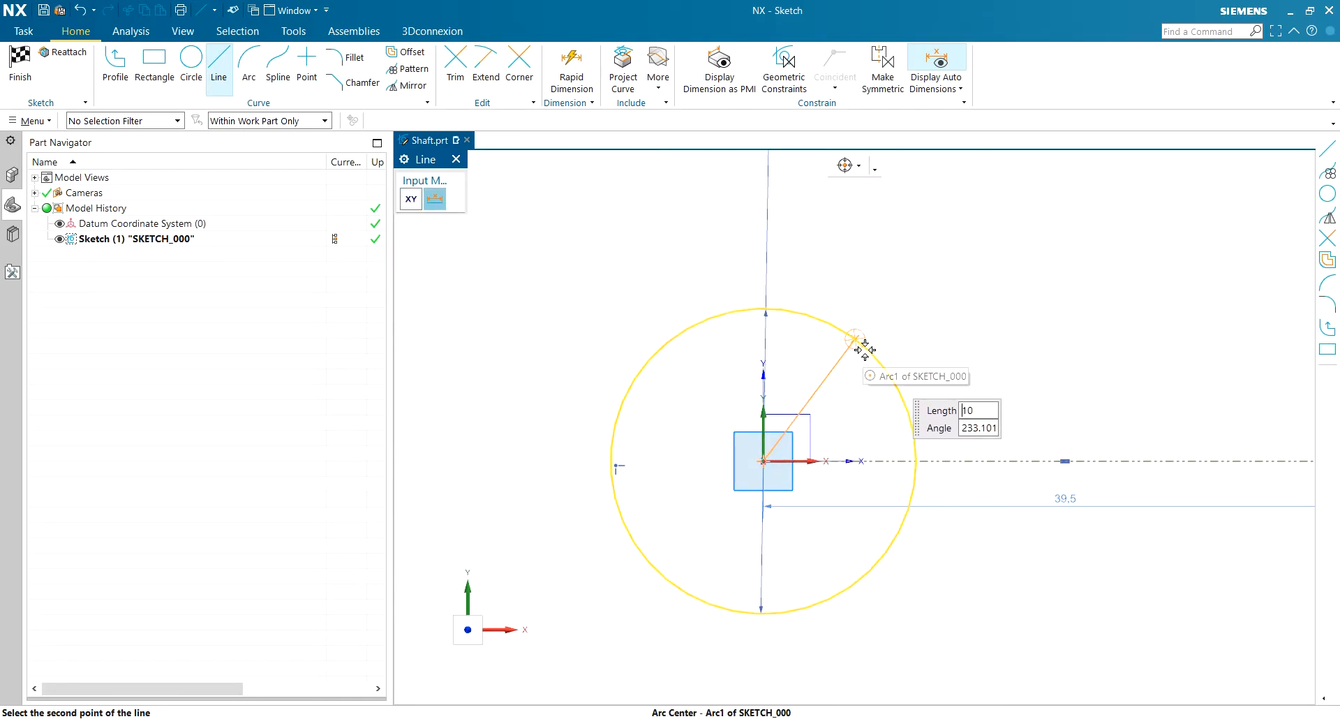
{"action": "left_click", "coordinate": [846, 166]}
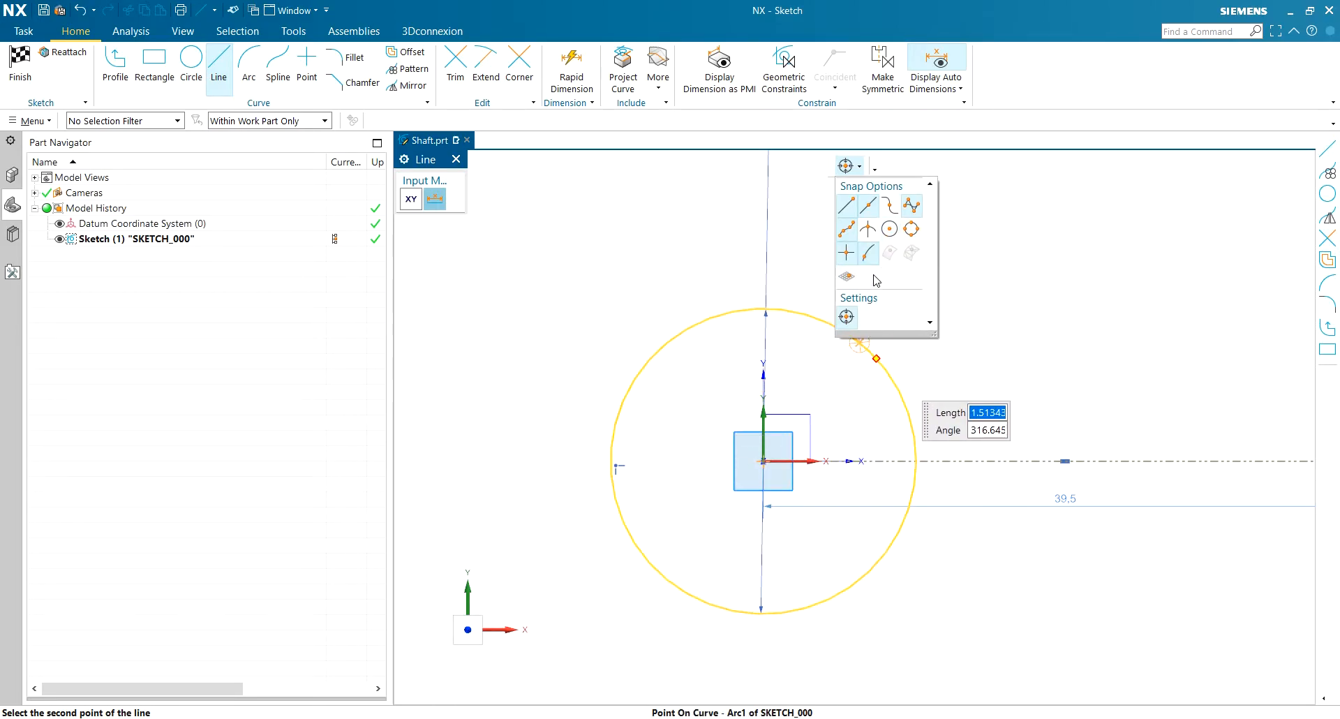
{"action": "left_click", "coordinate": [845, 253]}
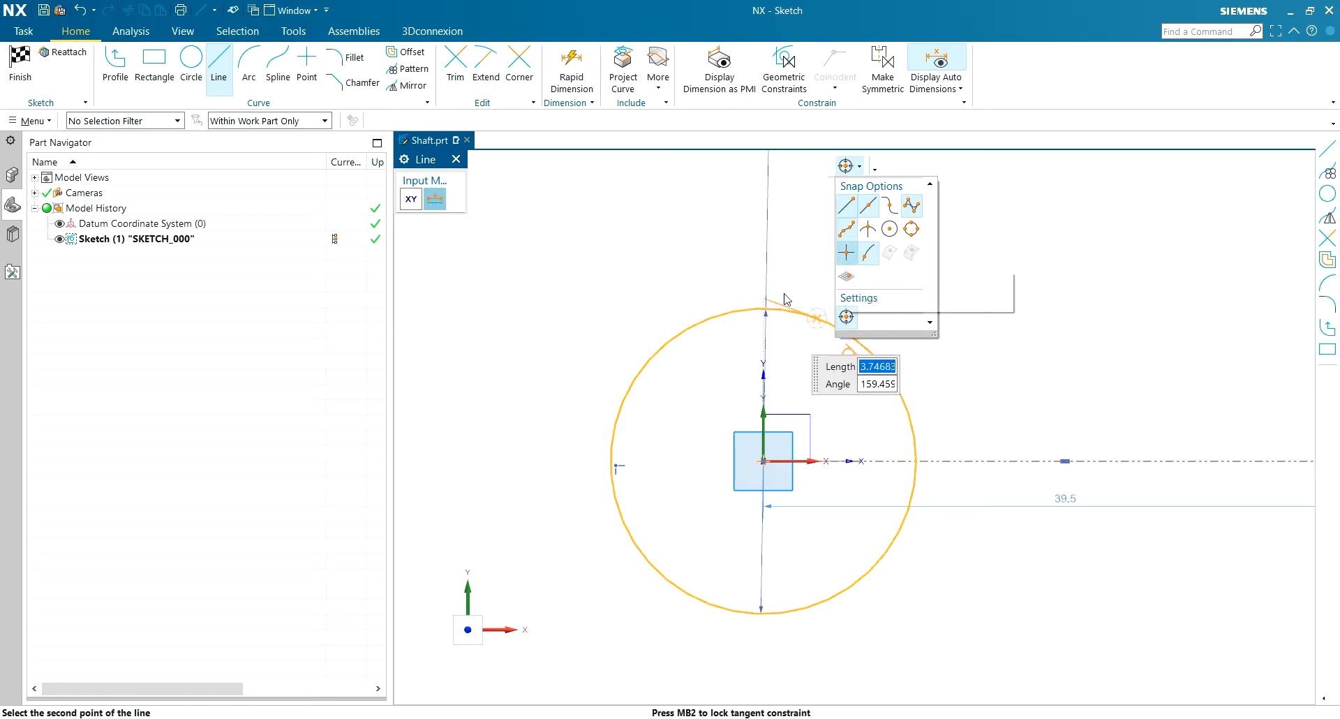
{"action": "key", "text": "Escape"}
{"action": "key", "text": "Escape"}
{"action": "left_click_drag", "start_coordinate": [415, 143], "coordinate": [456, 172]}
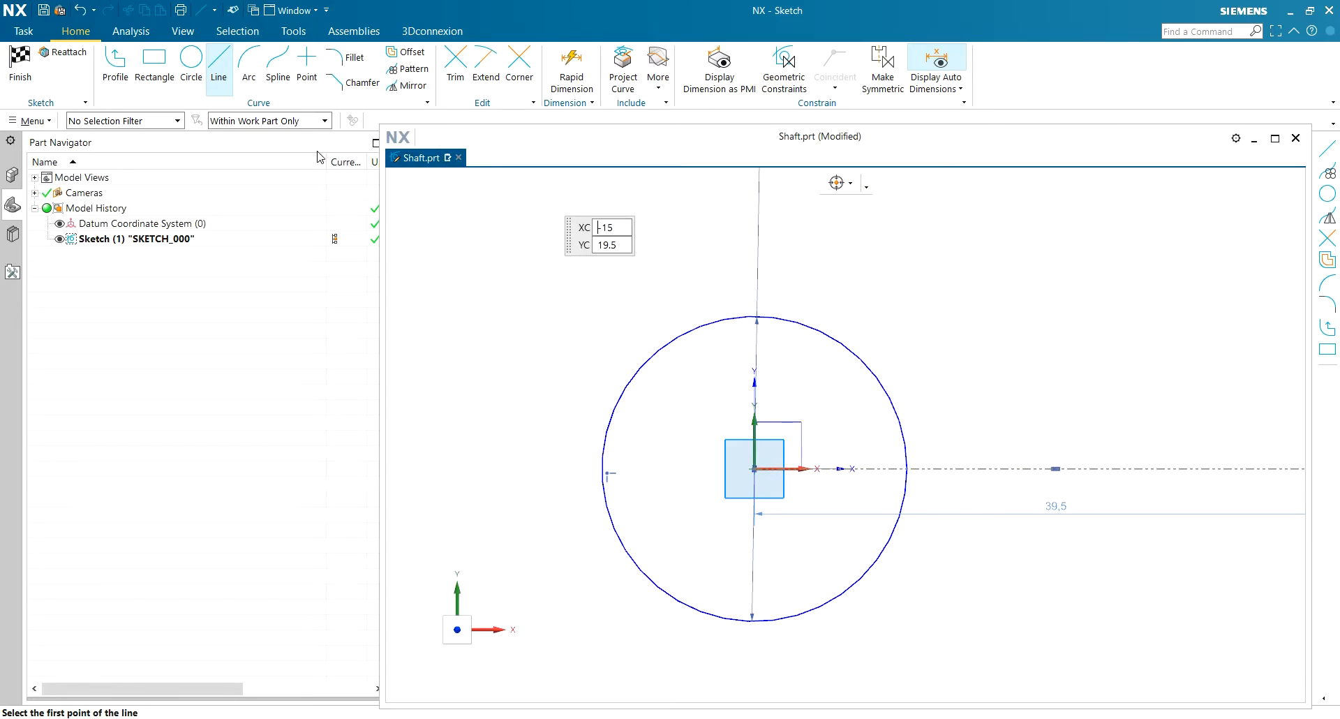
{"action": "left_click", "coordinate": [219, 66]}
{"action": "left_click", "coordinate": [219, 66]}
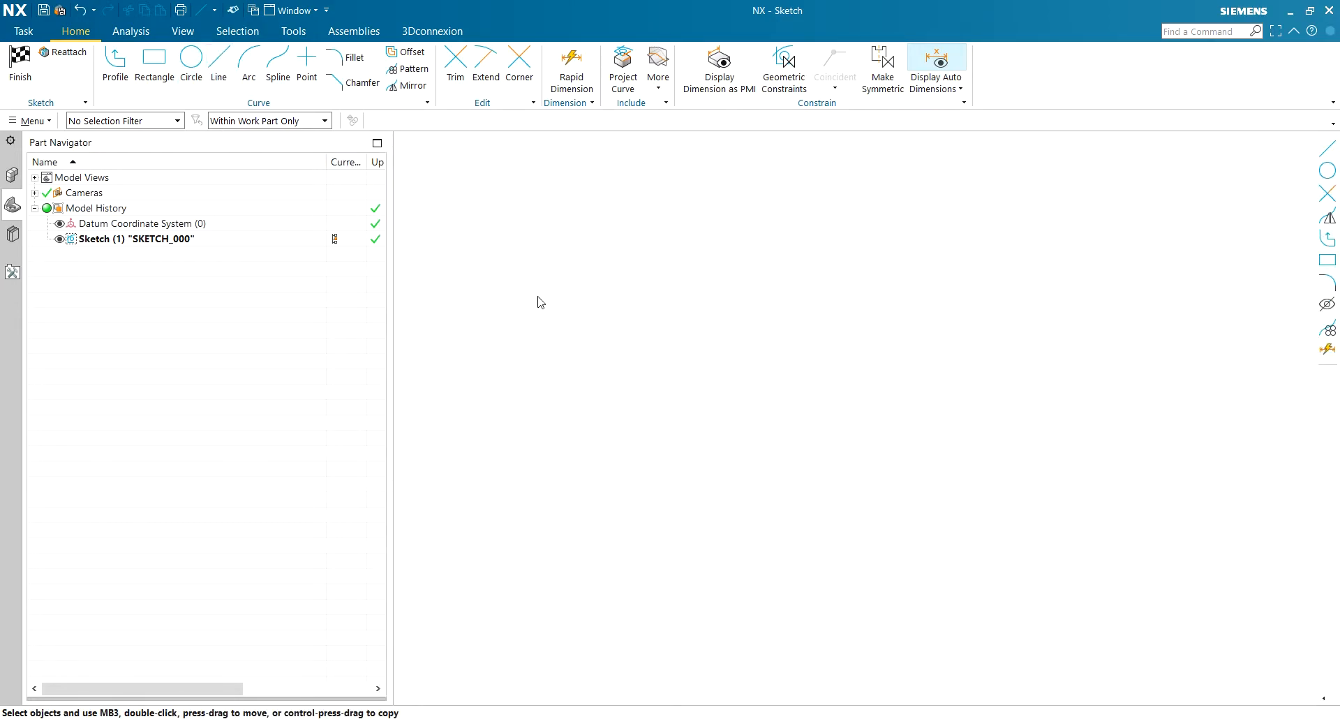
Draw a slightly tilted line about 15.9 mm long across the upper half of the first circle, with both ends on the circle.
{"action": "key", "text": "l"}
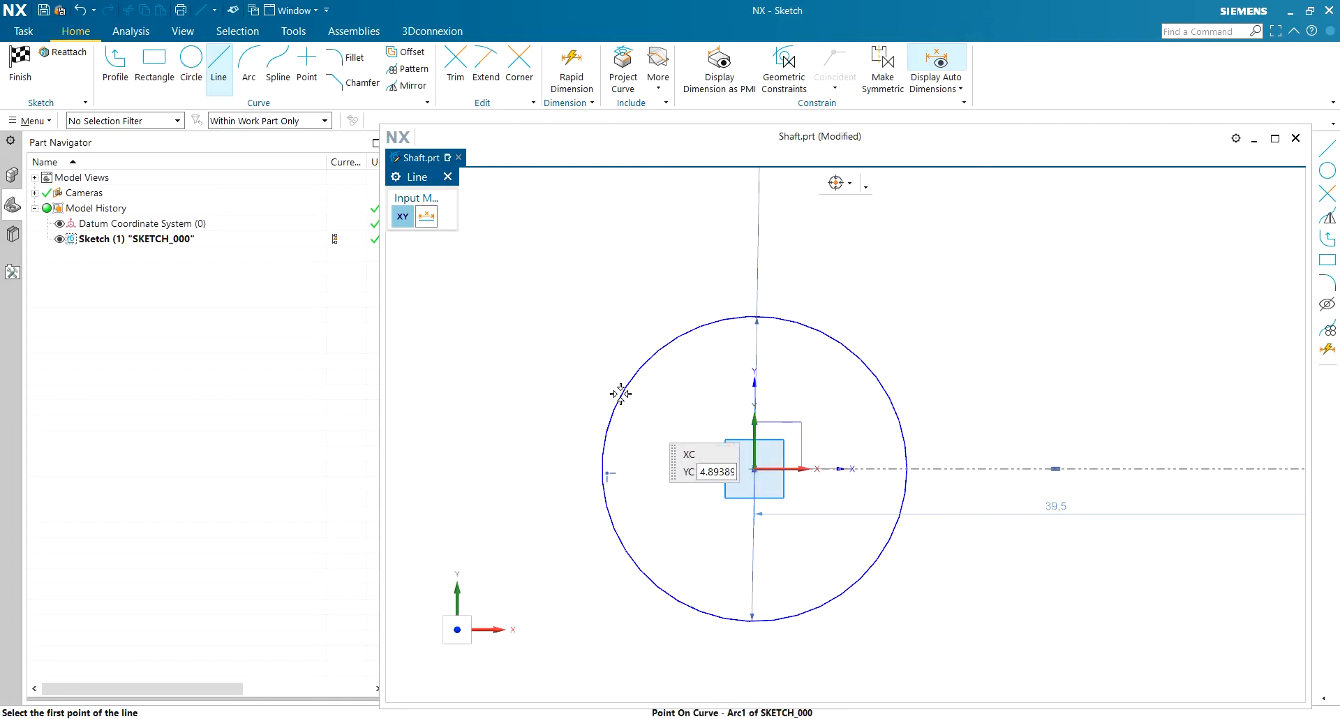
{"action": "left_click", "coordinate": [621, 394]}
{"action": "left_click", "coordinate": [861, 360]}
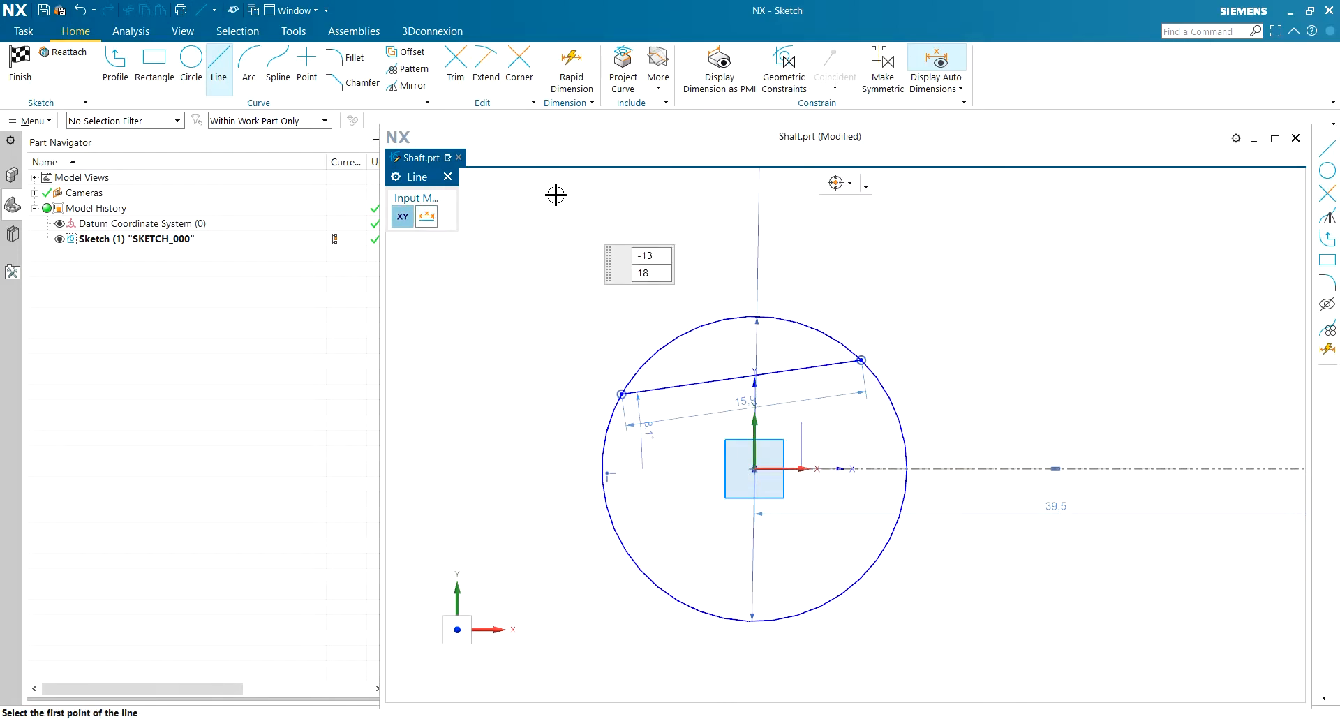
{"action": "left_click_drag", "start_coordinate": [427, 178], "coordinate": [474, 210]}
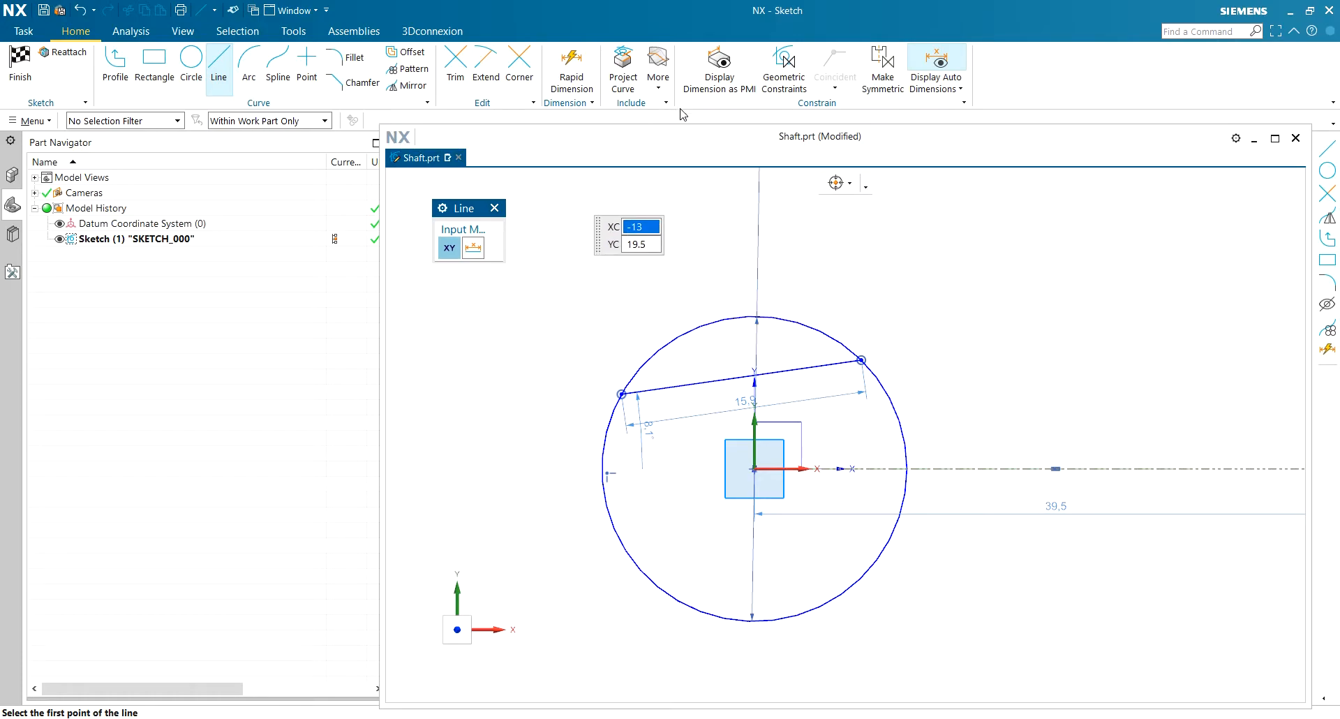
{"action": "key", "text": "Escape"}
Apply a Horizontal constraint to the line across the first circle and finish the sketch.
{"action": "left_click", "coordinate": [808, 368]}
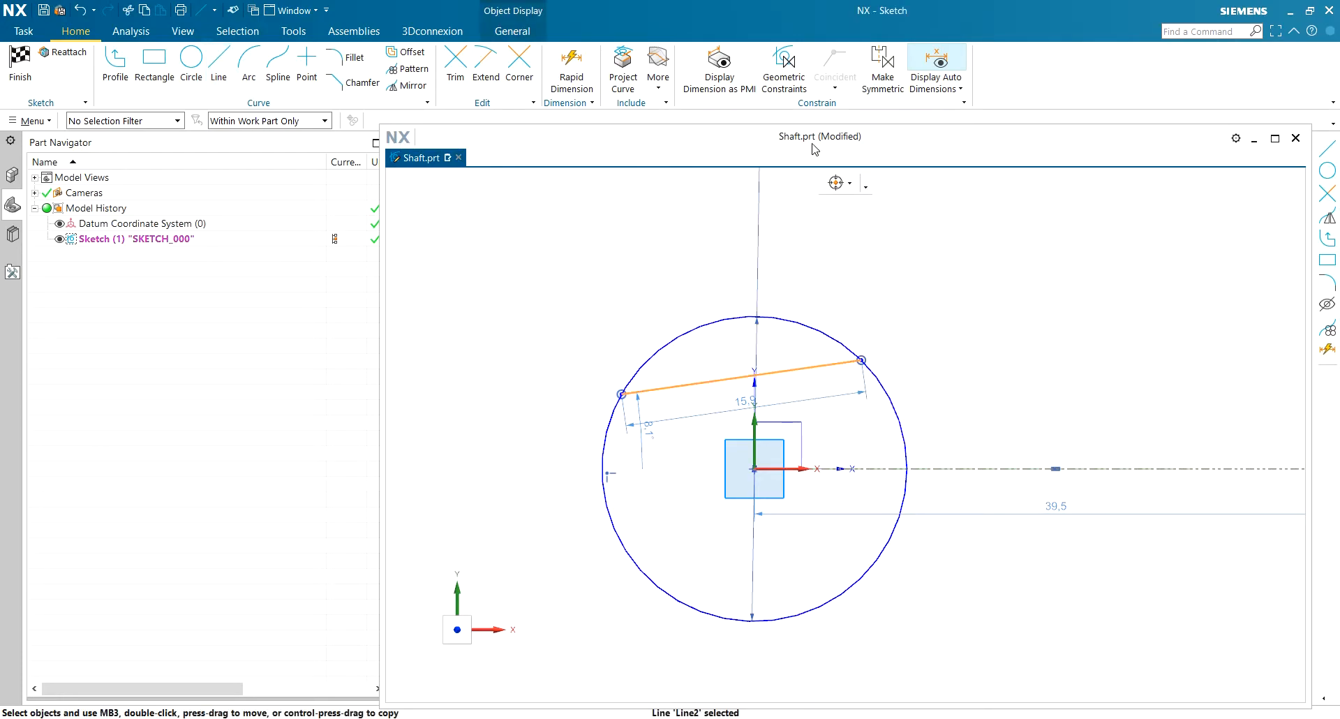
{"action": "left_click", "coordinate": [843, 81]}
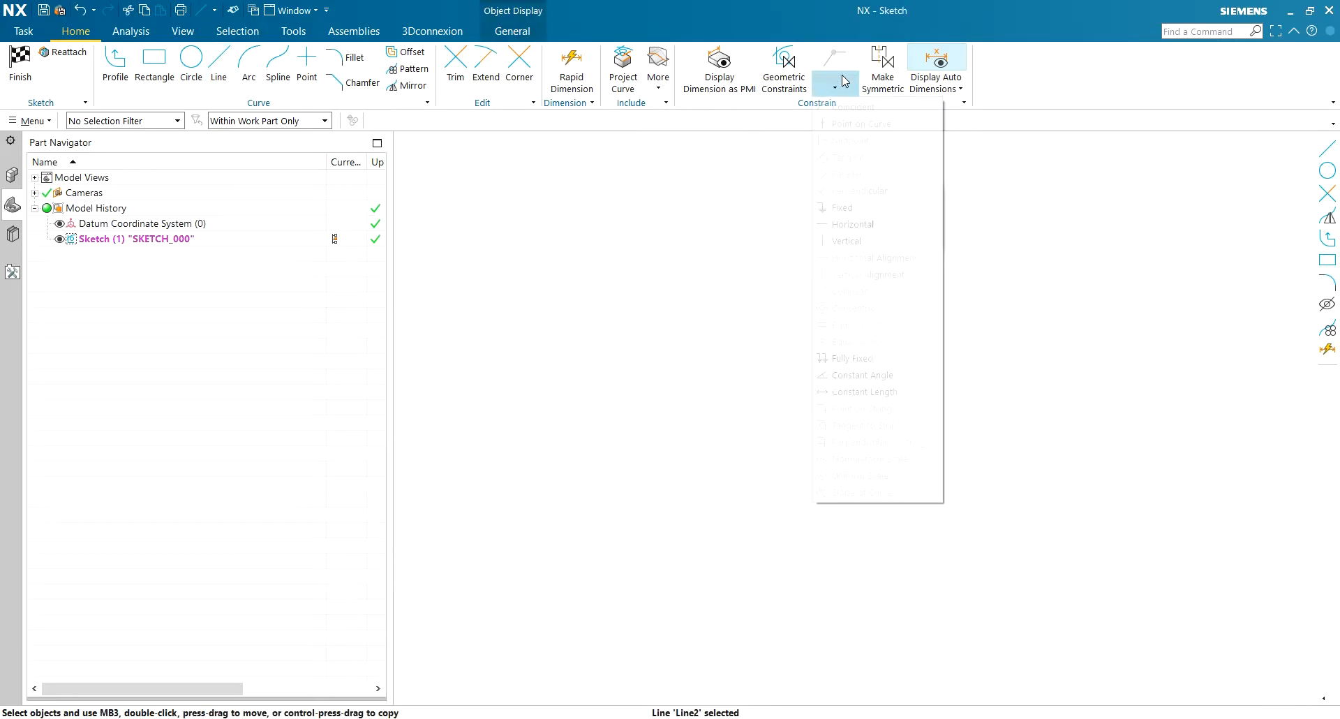
{"action": "left_click", "coordinate": [878, 225]}
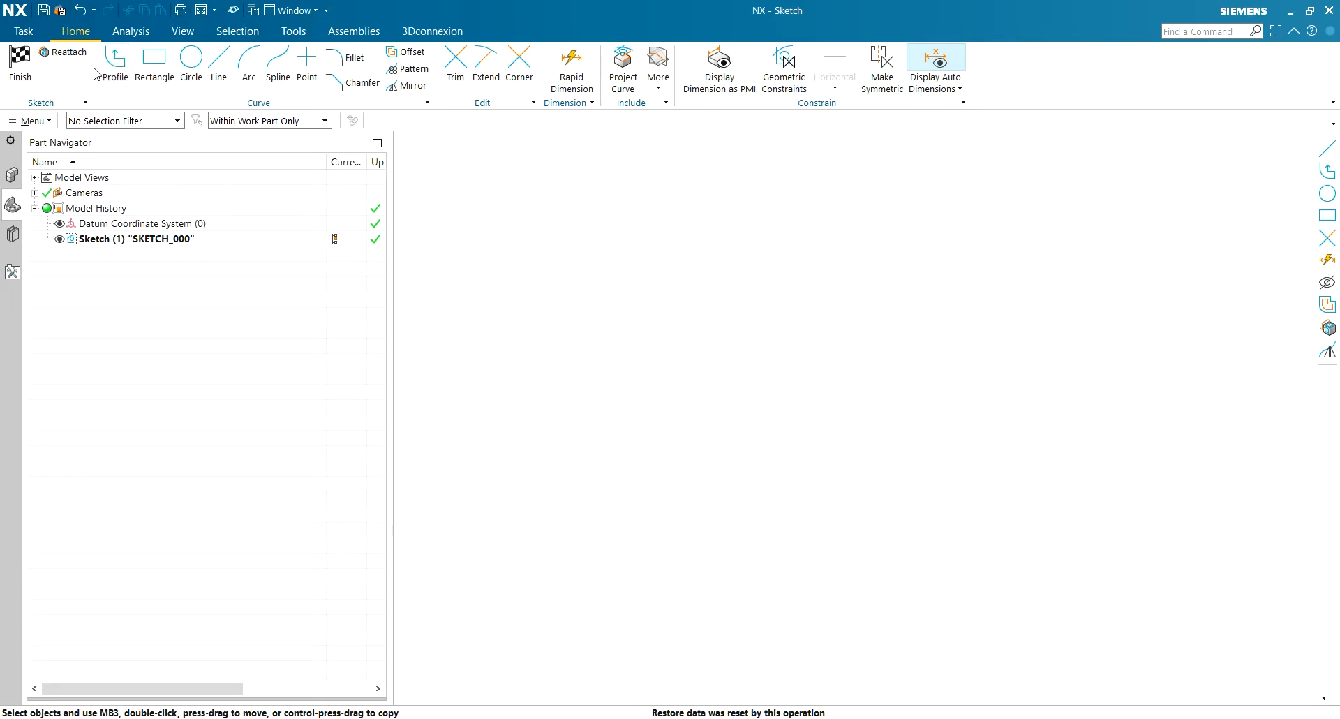
{"action": "left_click", "coordinate": [31, 70]}
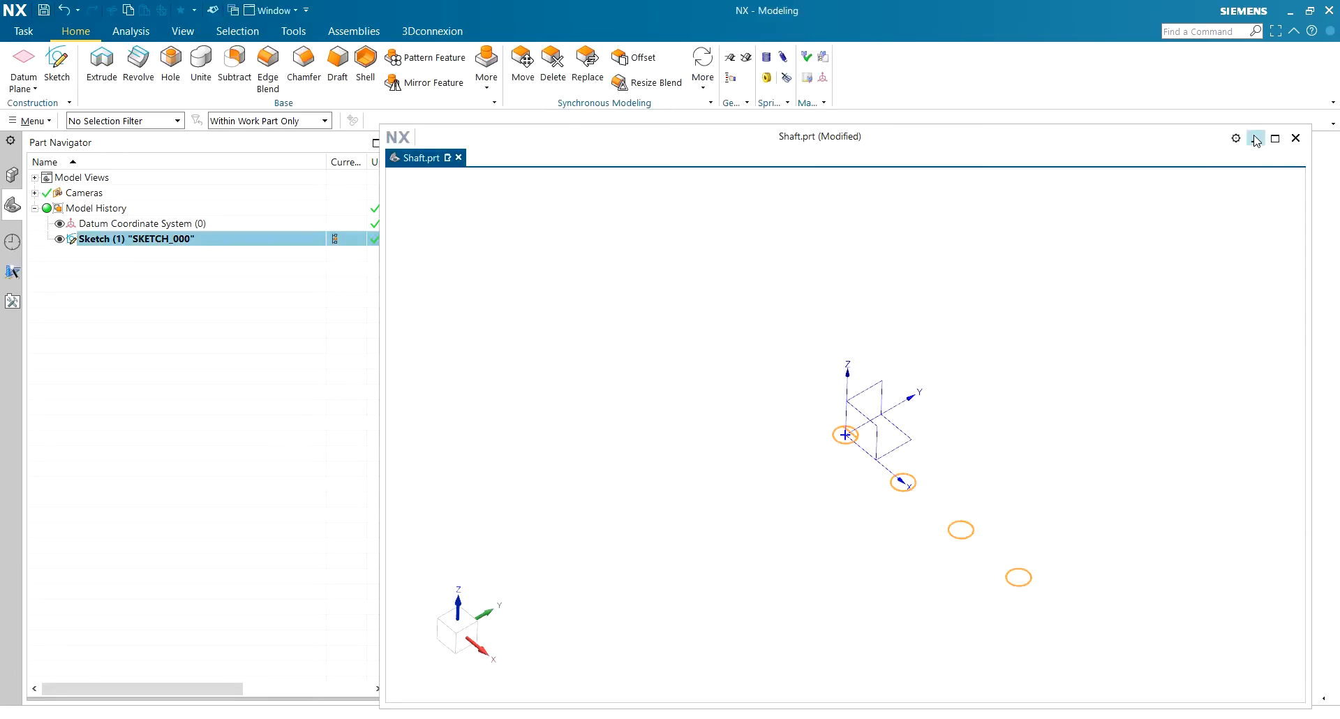
Dock the floating Shaft.prt window back into the main NX window.
{"action": "left_click_drag", "start_coordinate": [891, 146], "coordinate": [890, 219]}
{"action": "left_click", "coordinate": [1272, 217]}
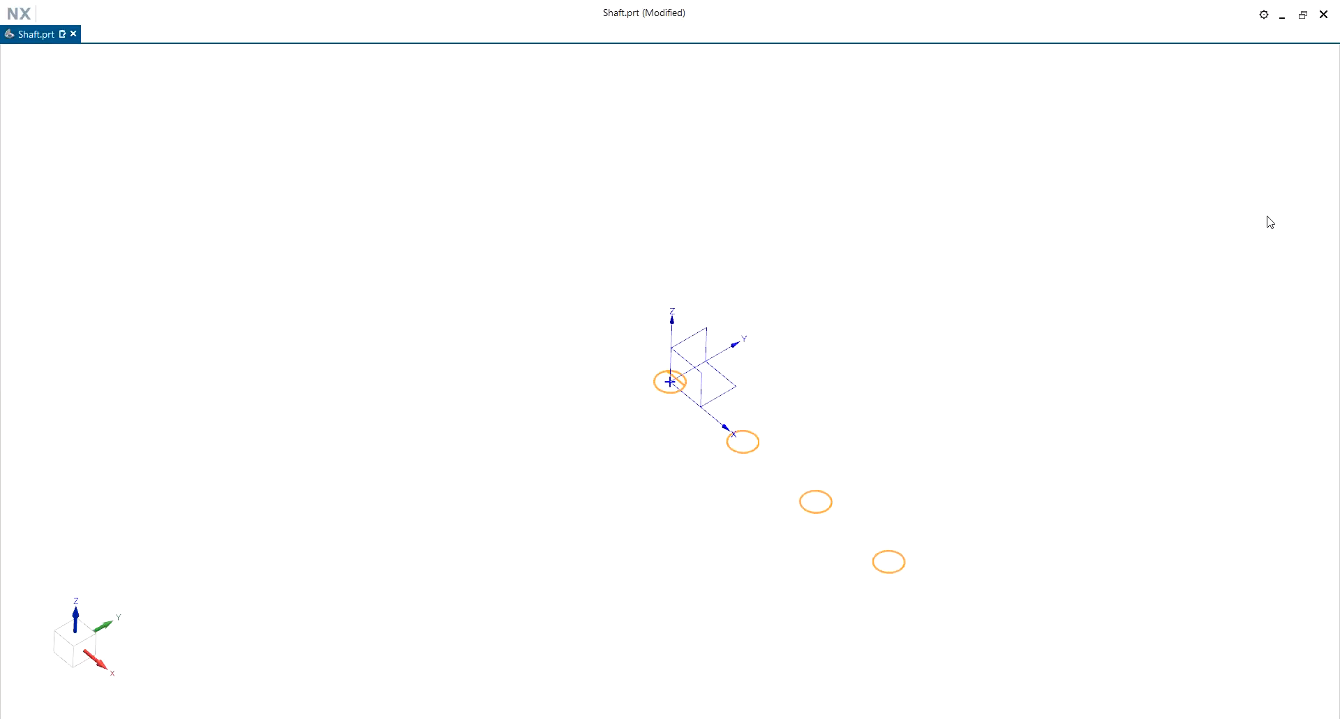
{"action": "left_click", "coordinate": [1303, 15]}
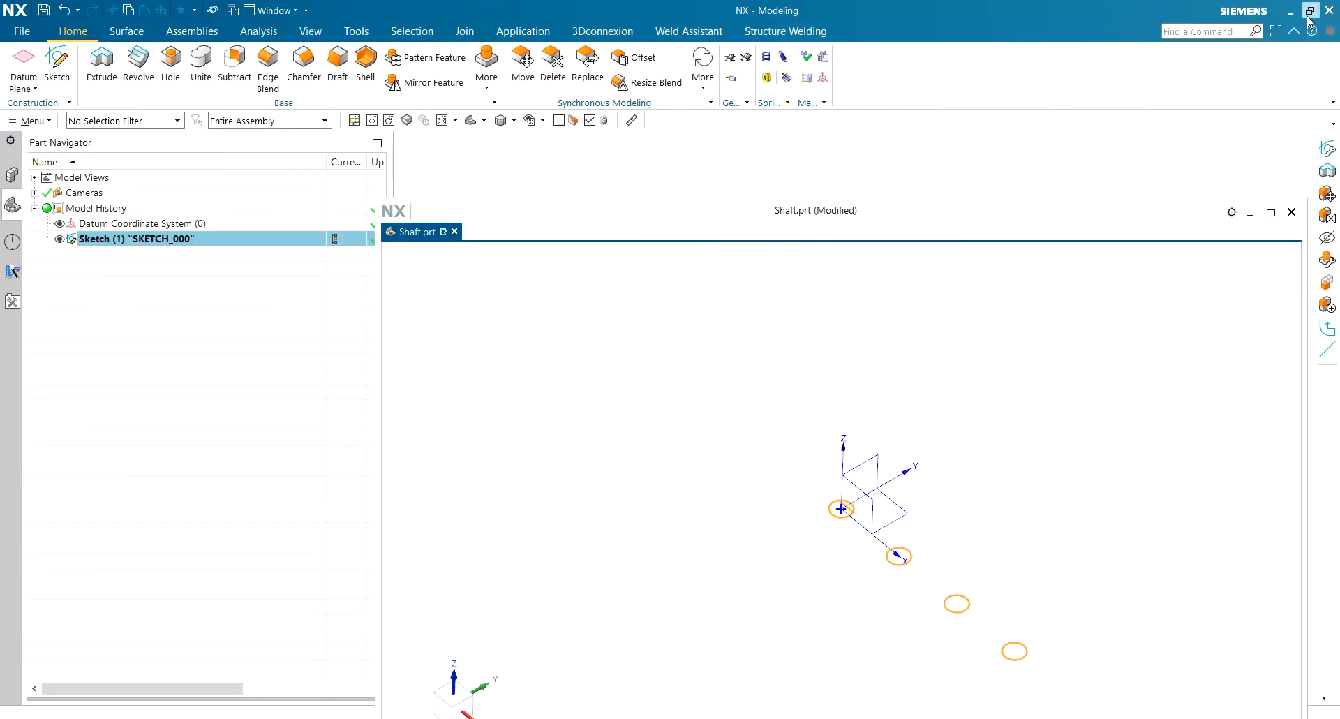
{"action": "left_click", "coordinate": [1231, 213]}
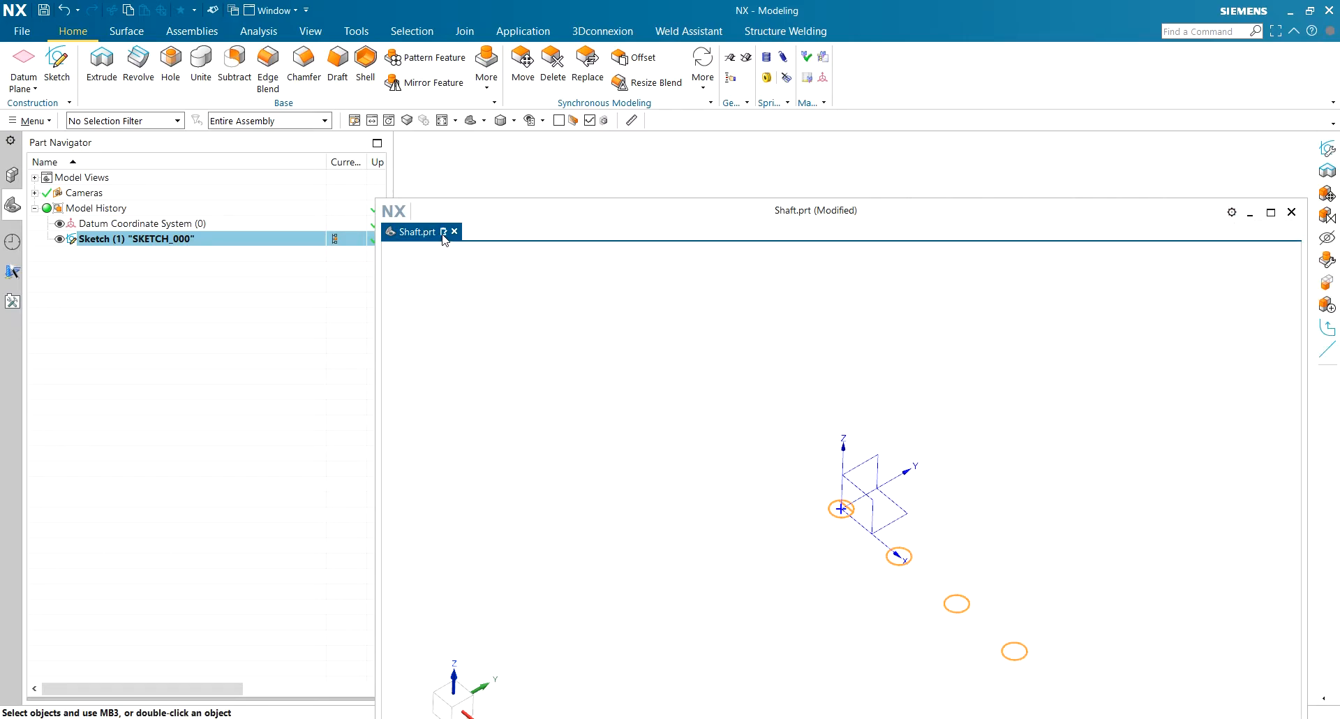
{"action": "right_click", "coordinate": [411, 238]}
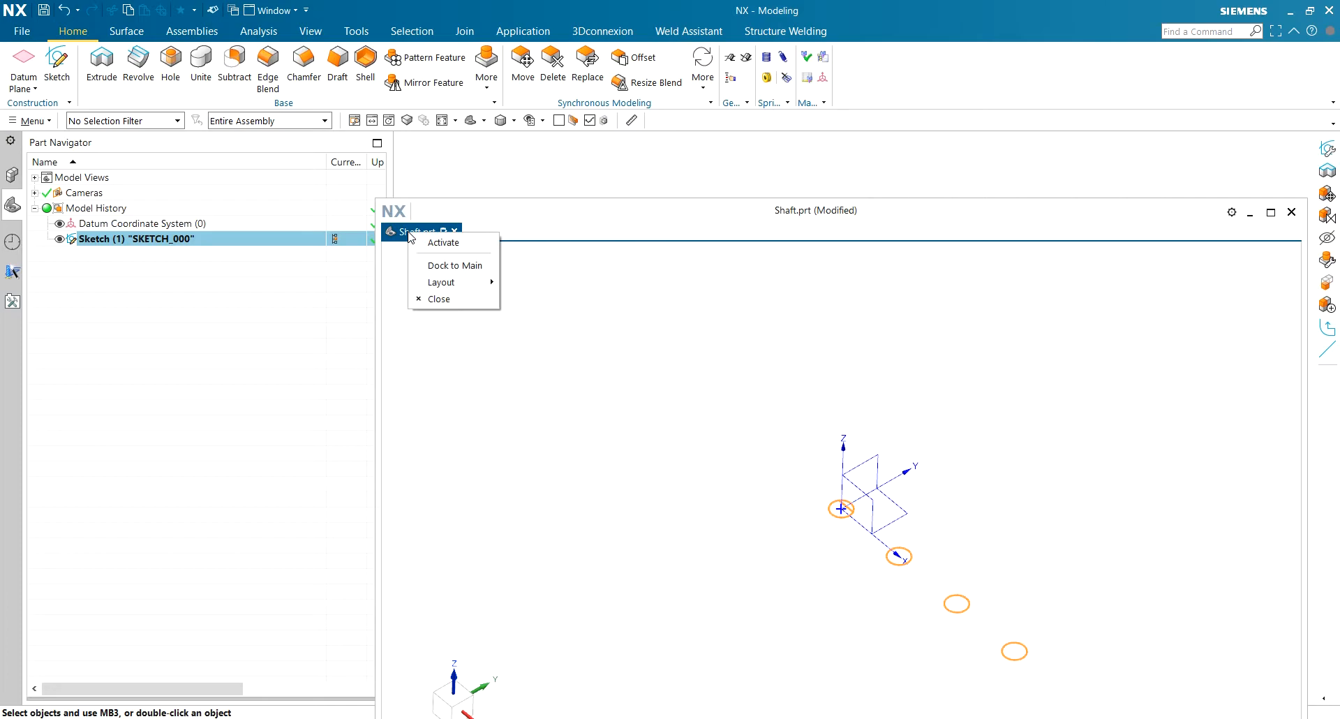
{"action": "left_click", "coordinate": [463, 266]}
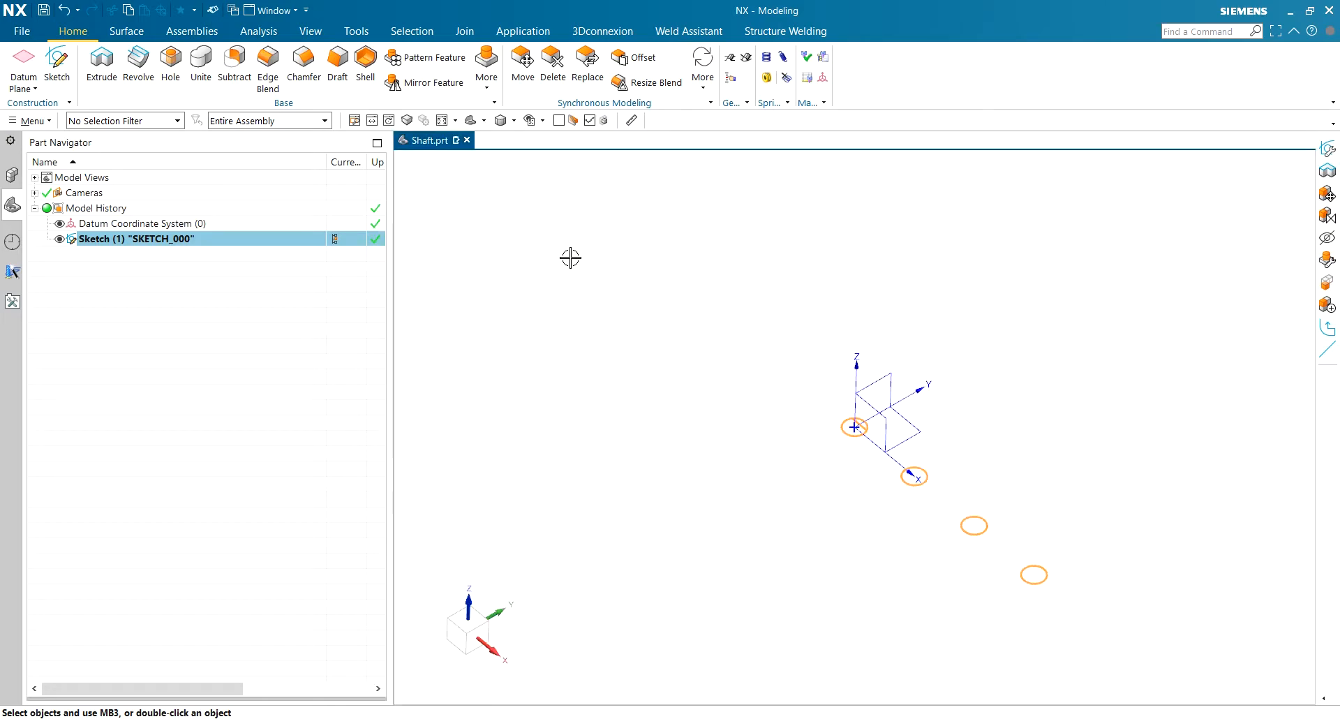
Reopen the sketch containing the four patterned circles for editing.
{"action": "mouse_move", "coordinate": [889, 380]}
{"action": "middle_mouse_down"}
{"action": "mouse_move", "coordinate": [901, 410]}
{"action": "mouse_move", "coordinate": [826, 411]}
{"action": "mouse_move", "coordinate": [827, 575]}
{"action": "middle_mouse_up"}
{"action": "scroll", "coordinate": [827, 575], "scroll_direction": "up", "scroll_amount": 2}
{"action": "left_click", "coordinate": [180, 241]}
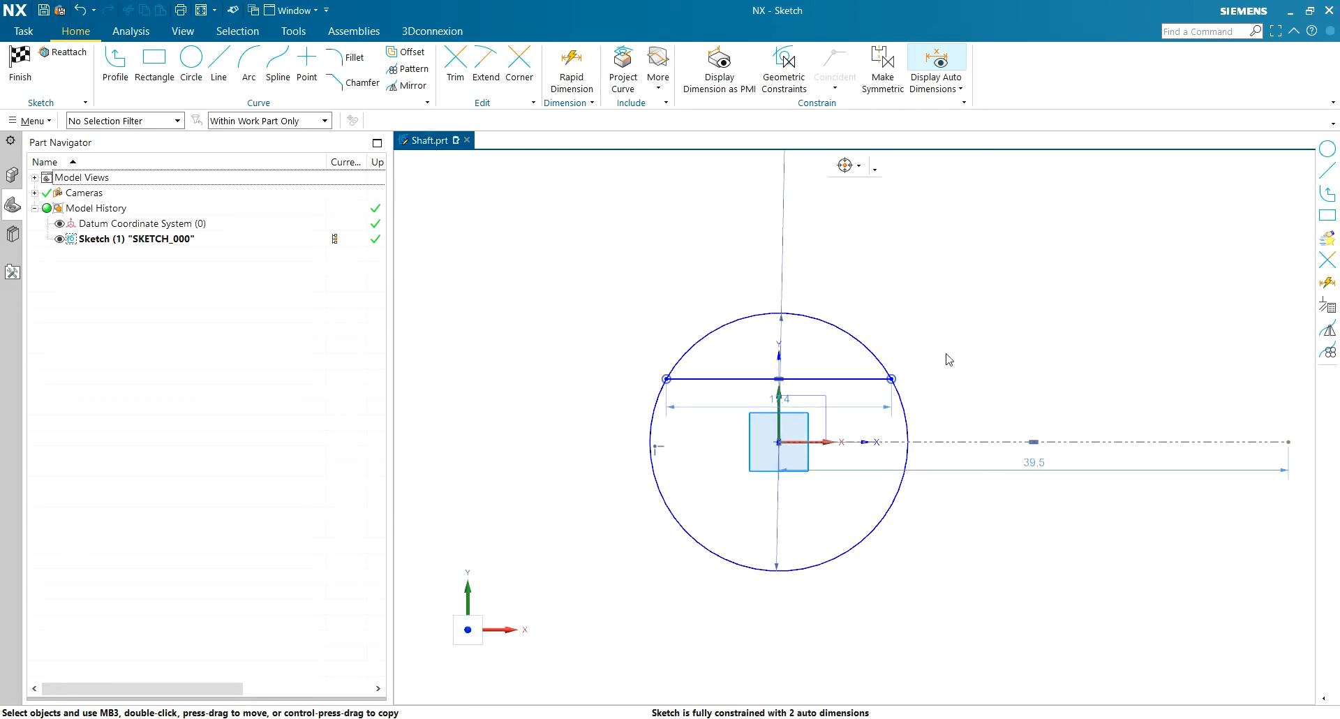
{"action": "key", "text": "d"}
{"action": "left_click", "coordinate": [850, 379]}
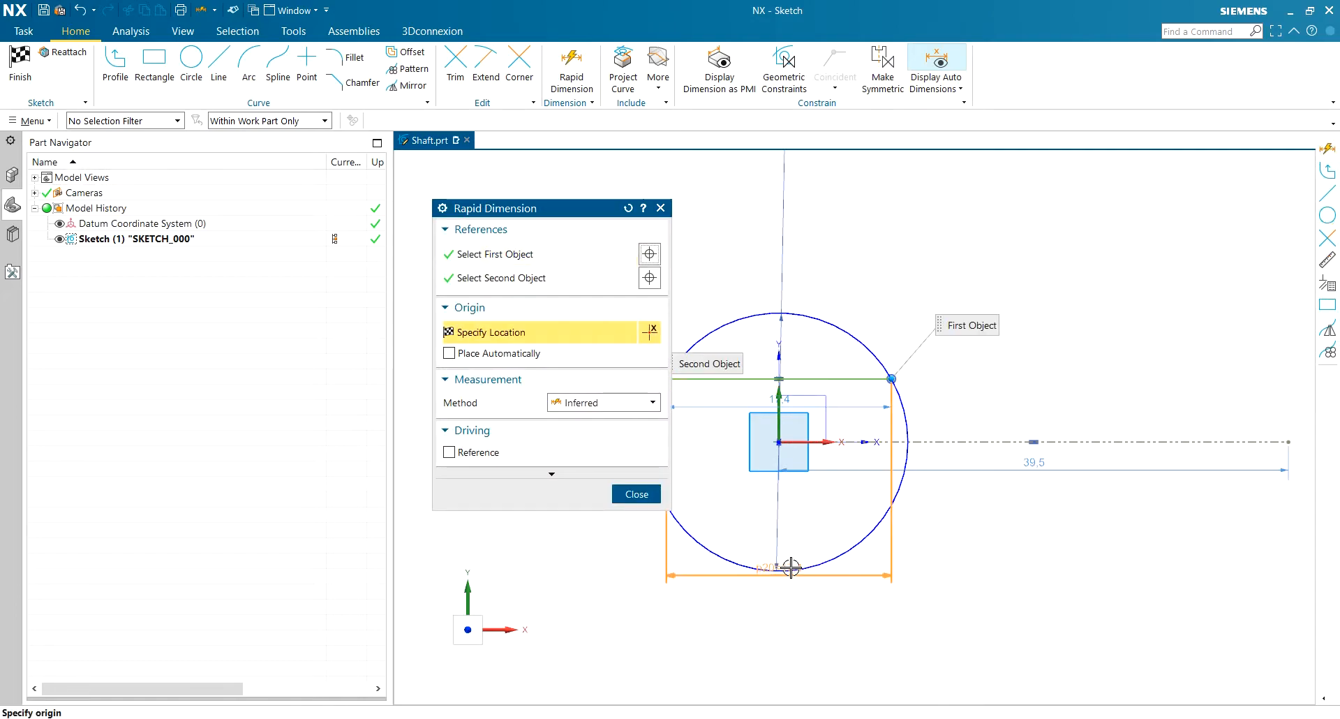
{"action": "left_click", "coordinate": [793, 566], "text": "shift"}
{"action": "left_click", "coordinate": [776, 566]}
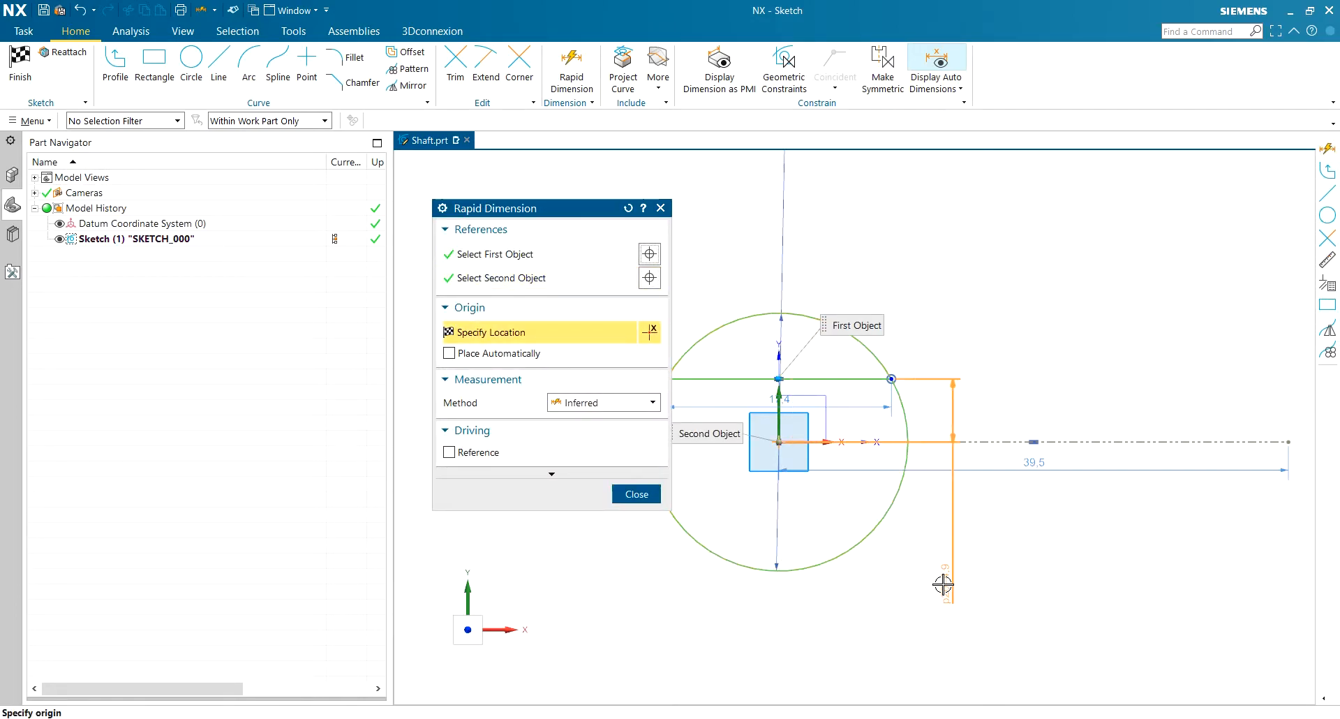
{"action": "key", "text": "Escape"}
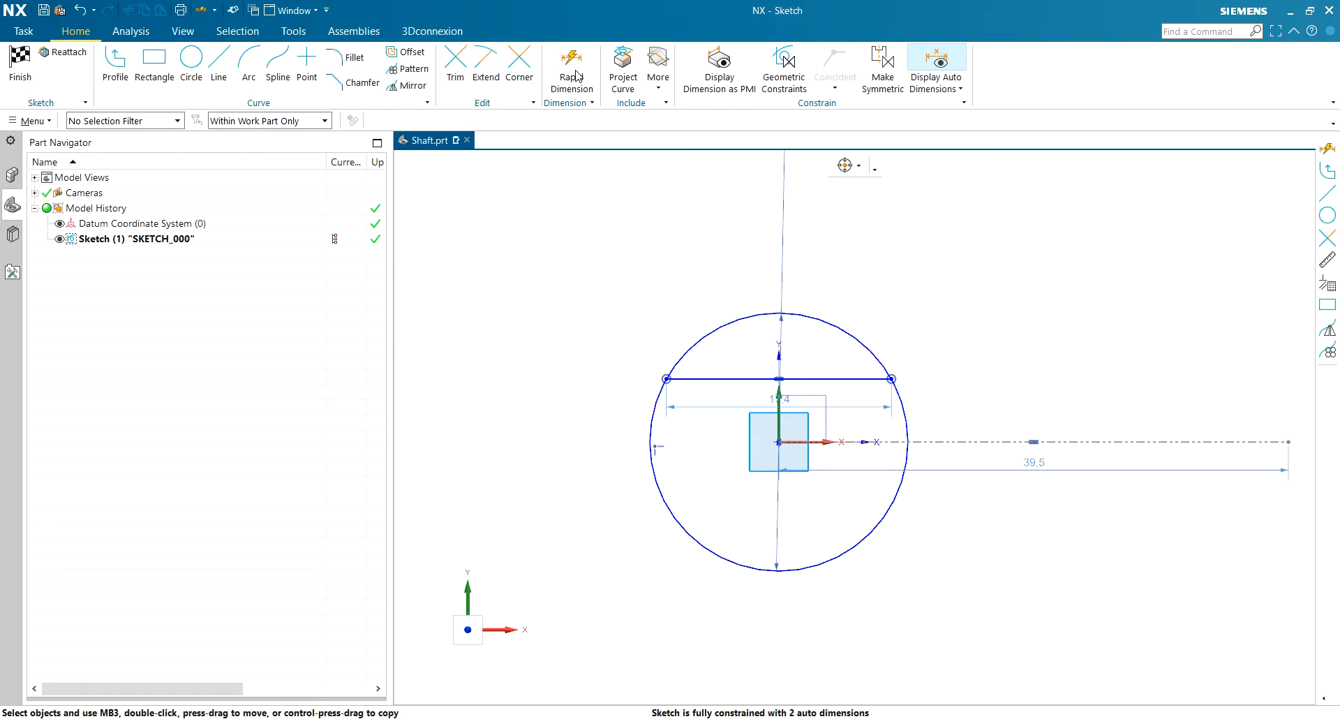
Dimension the vertical distance from the horizontal chord to the first circle's lowest point as .8*20 mm and finish the sketch.
{"action": "left_click", "coordinate": [891, 379]}
{"action": "key", "text": "d"}
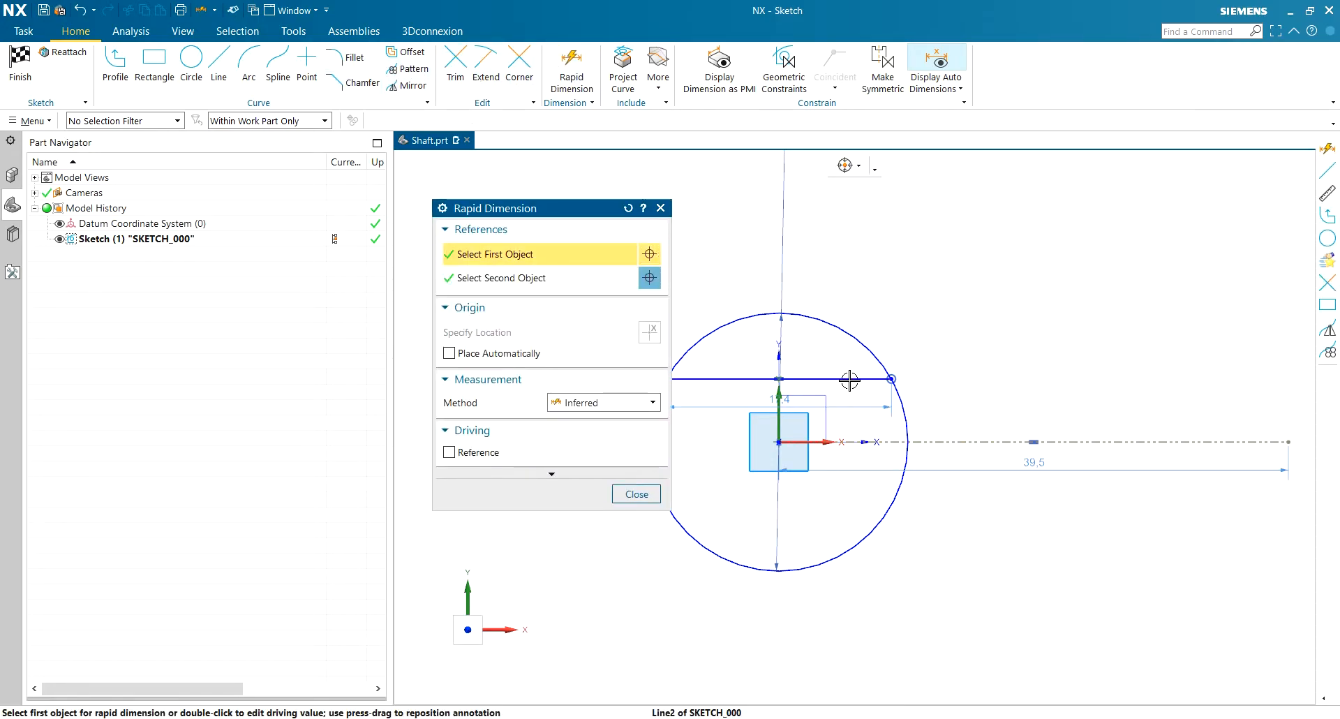
{"action": "left_click", "coordinate": [806, 380]}
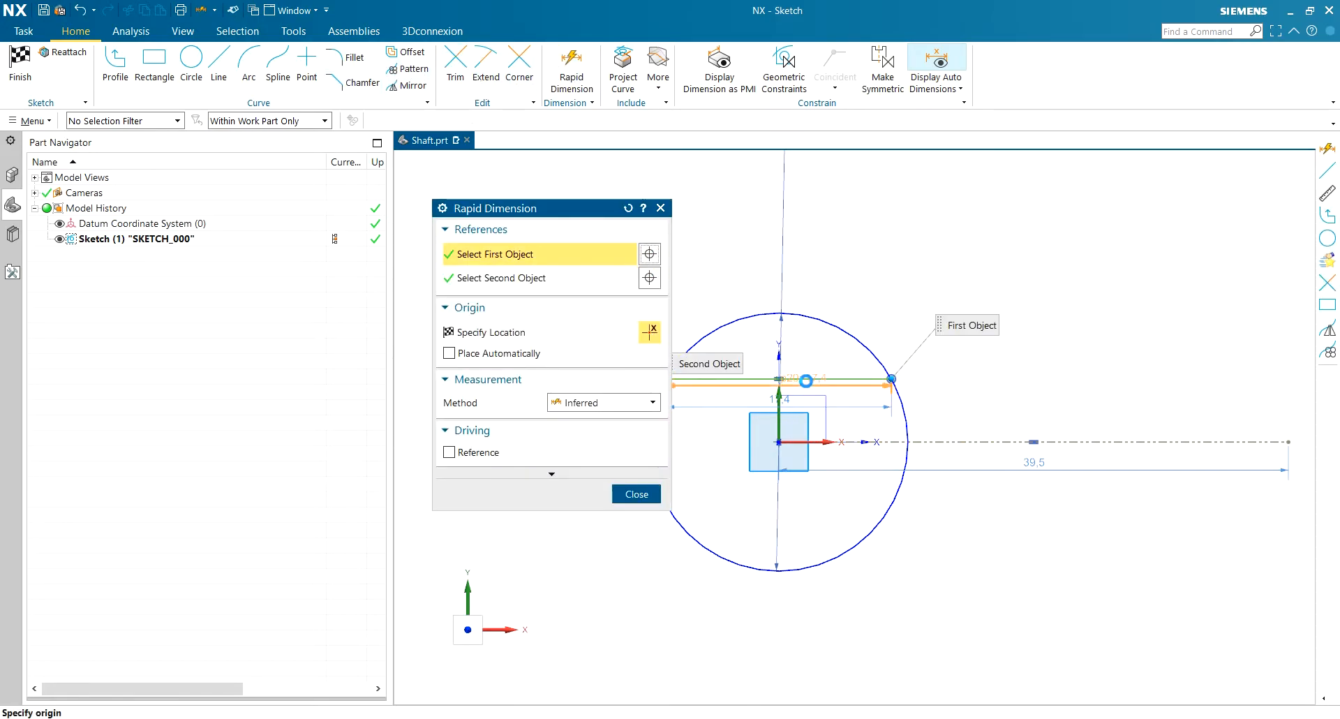
{"action": "left_click", "coordinate": [779, 571]}
{"action": "key", "text": "Escape"}
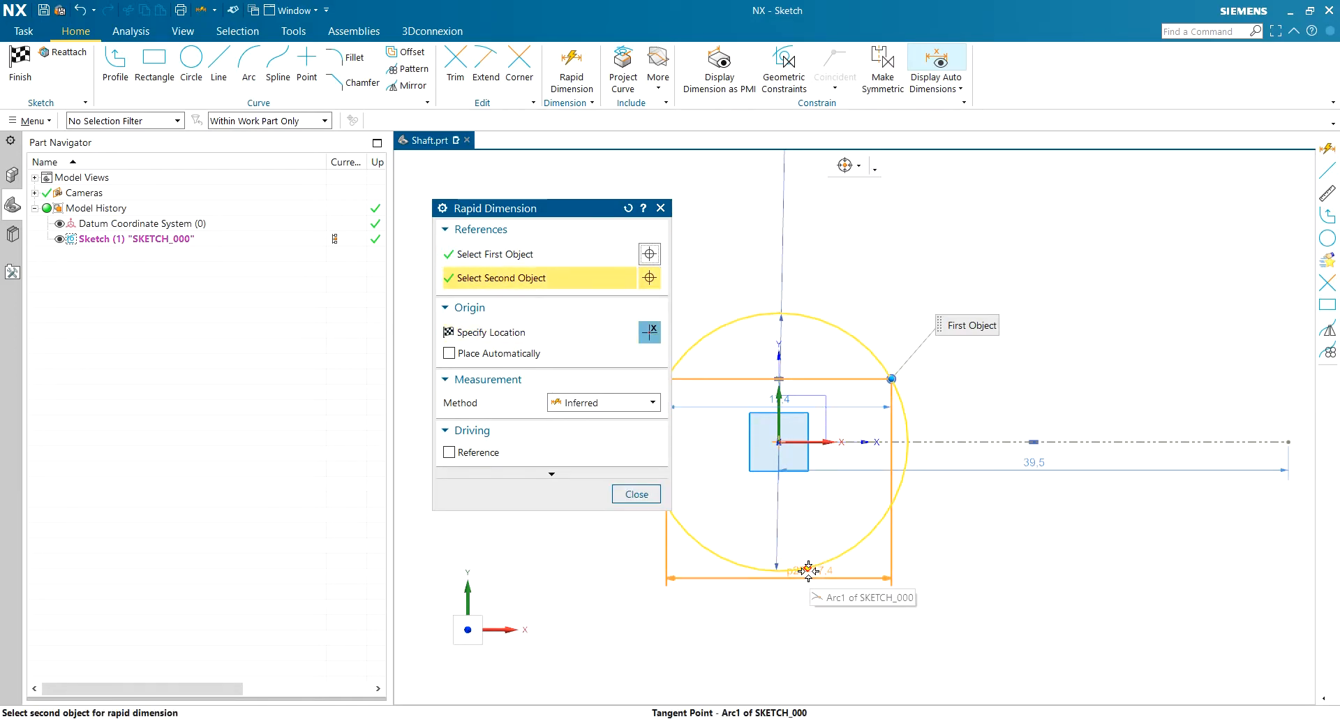
{"action": "left_click", "coordinate": [807, 570]}
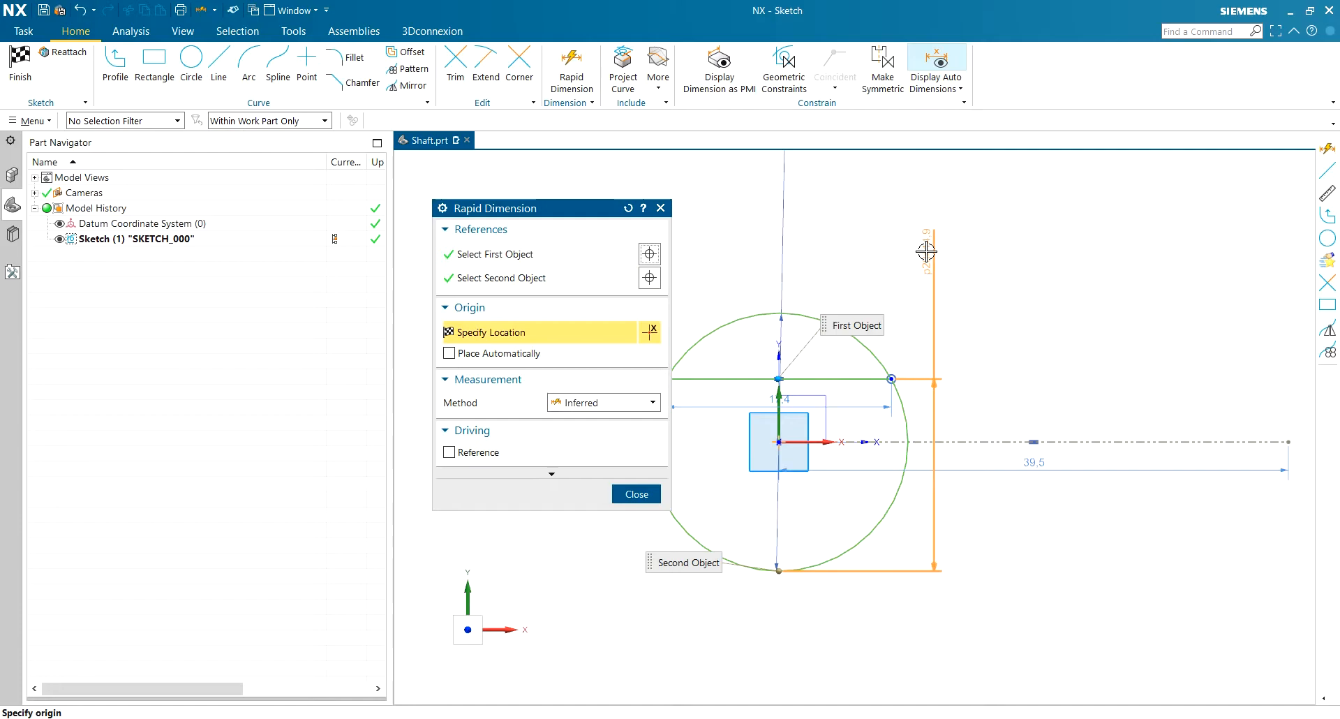
{"action": "left_click", "coordinate": [968, 269]}
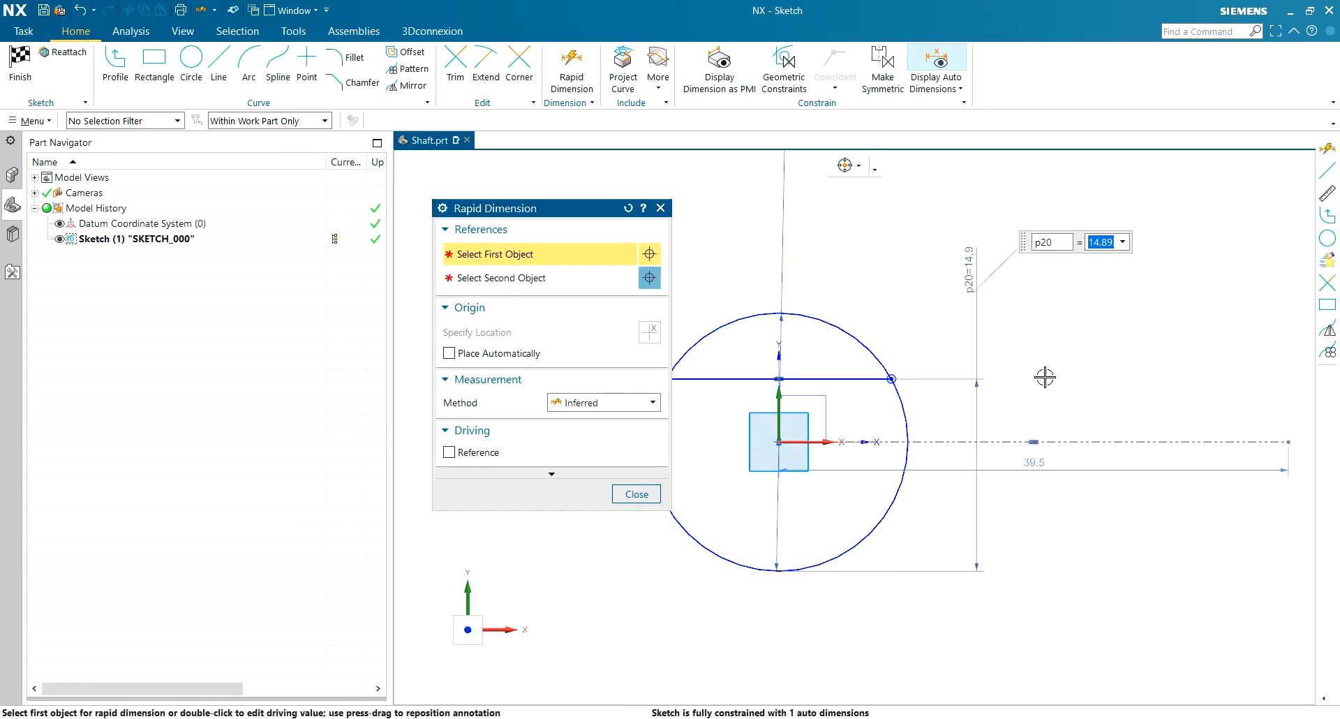
{"action": "type", "text": ".8*20"}
{"action": "key", "text": "Return"}
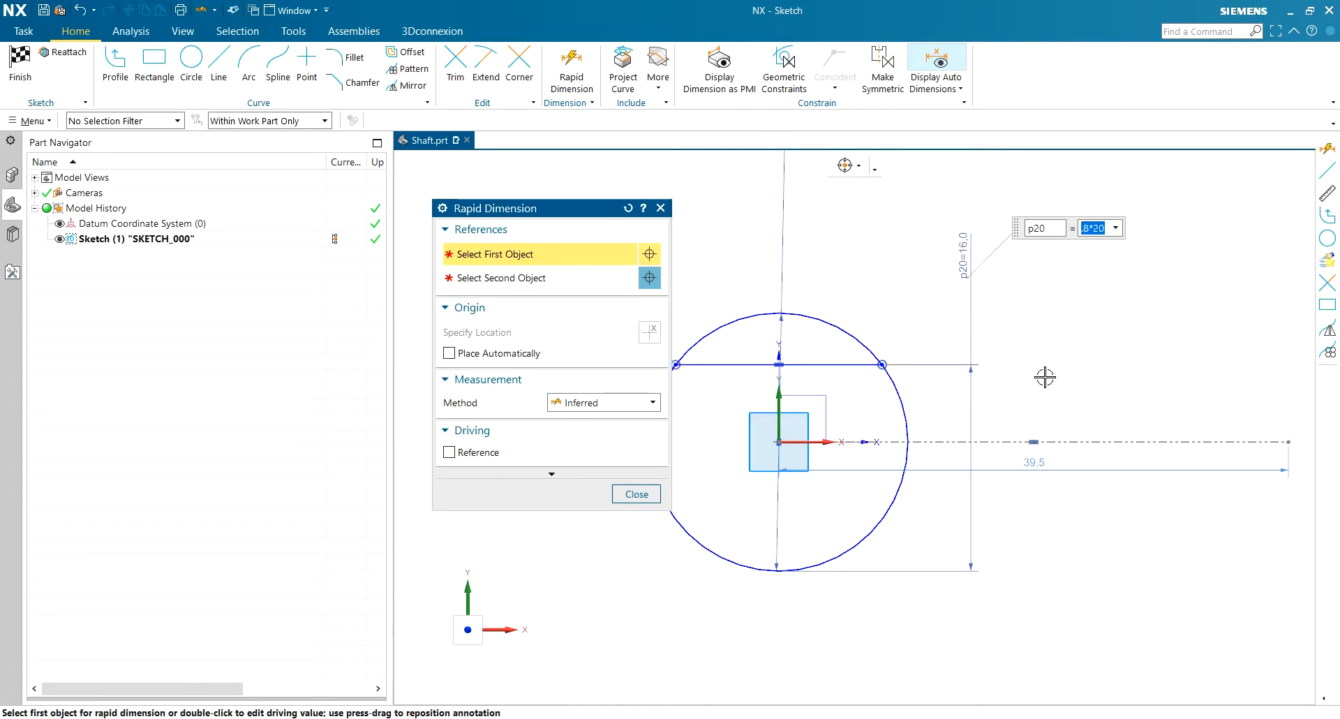
{"action": "left_click", "coordinate": [636, 494]}
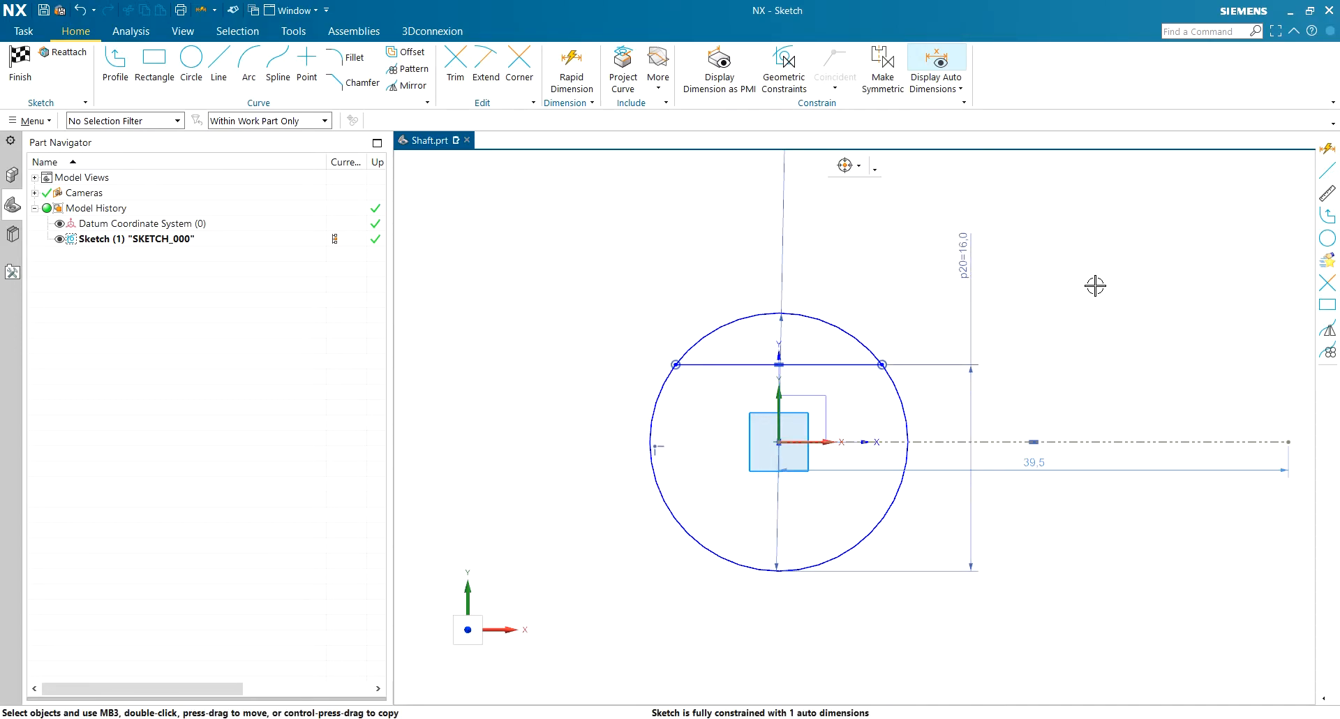
{"action": "left_click", "coordinate": [20, 62]}
Extrude the region of the first circle below the chord from 0 to 25 mm as a new body.
{"action": "scroll", "coordinate": [857, 494], "scroll_direction": "up", "scroll_amount": 3}
{"action": "key", "text": "x"}
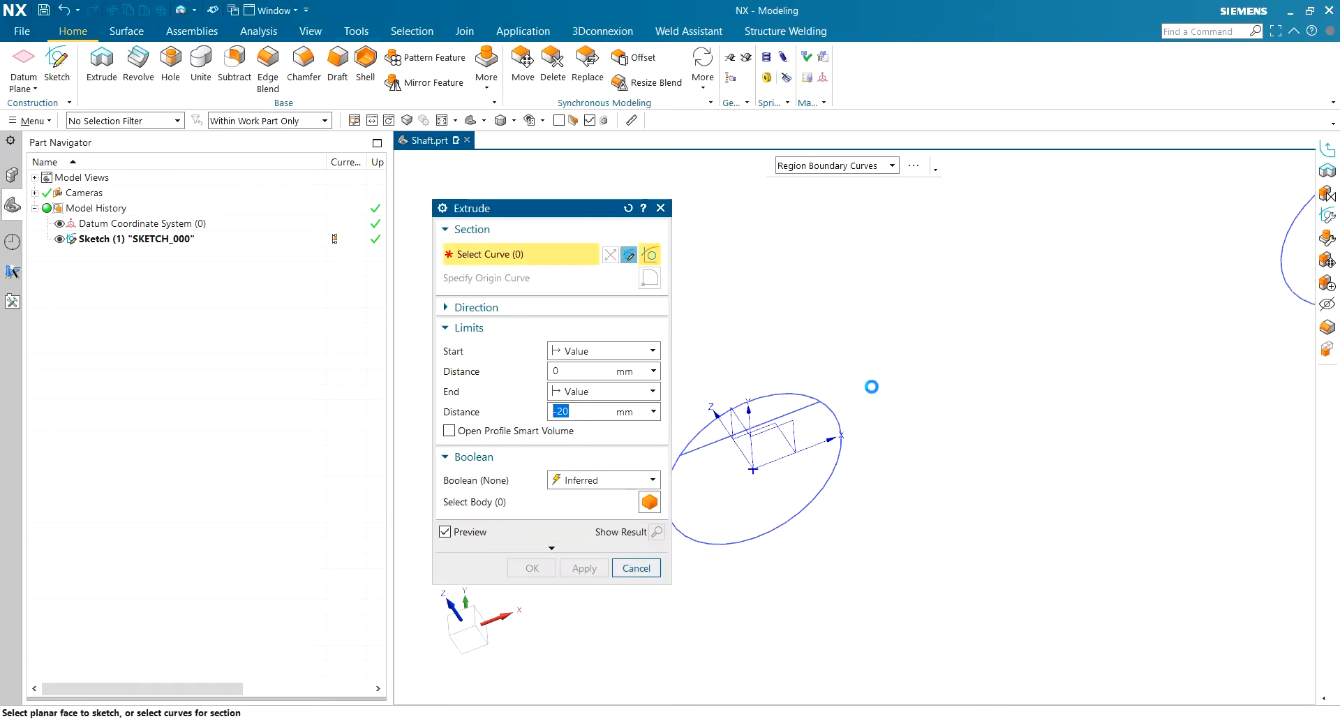
{"action": "scroll", "coordinate": [702, 283], "scroll_direction": "down", "scroll_amount": 1}
{"action": "scroll", "coordinate": [702, 286], "scroll_direction": "up", "scroll_amount": 2}
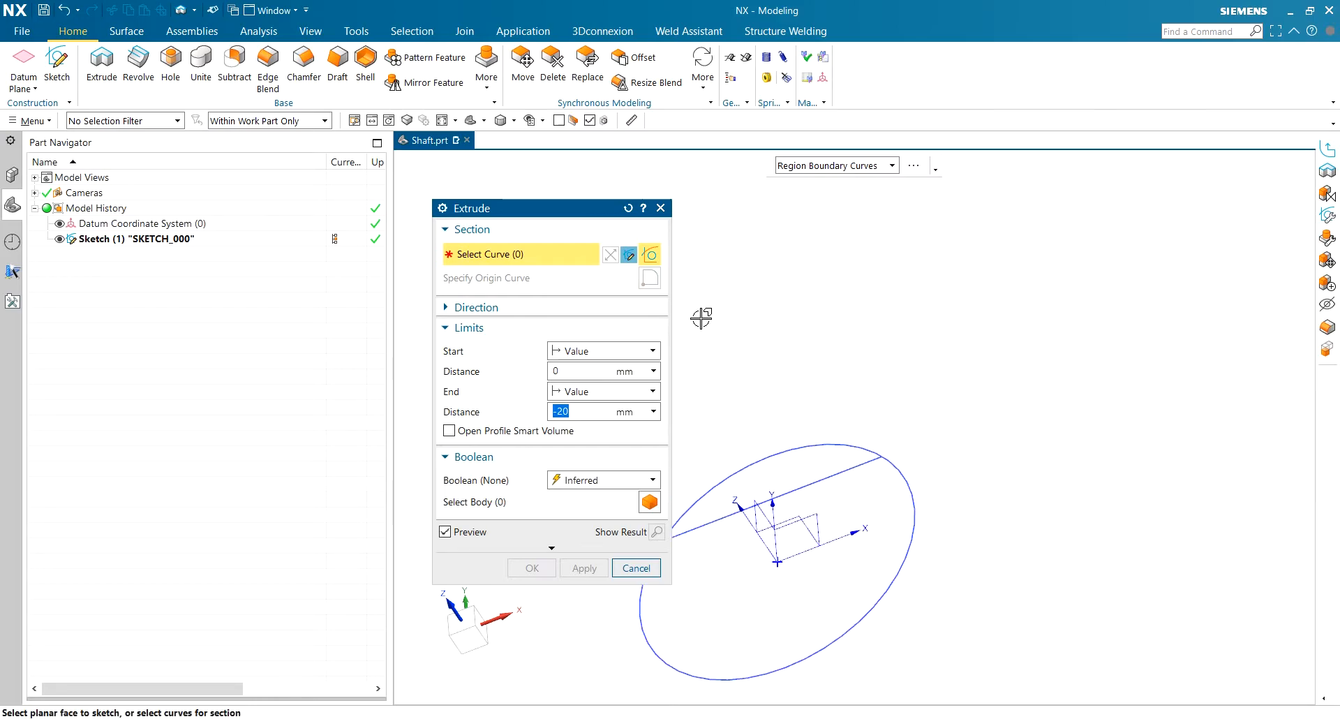
{"action": "scroll", "coordinate": [852, 347], "scroll_direction": "up", "scroll_amount": 2}
{"action": "left_click", "coordinate": [885, 488]}
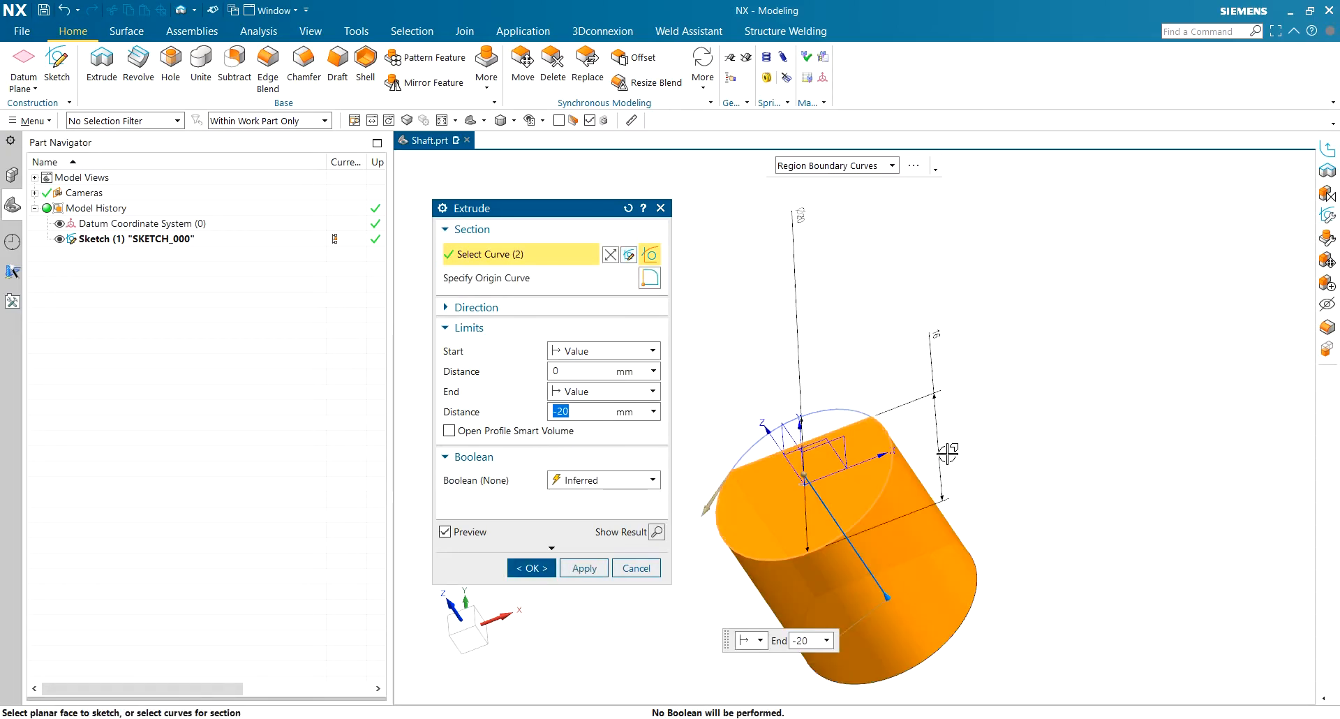
{"action": "middle_click_drag", "start_coordinate": [928, 336], "coordinate": [970, 412]}
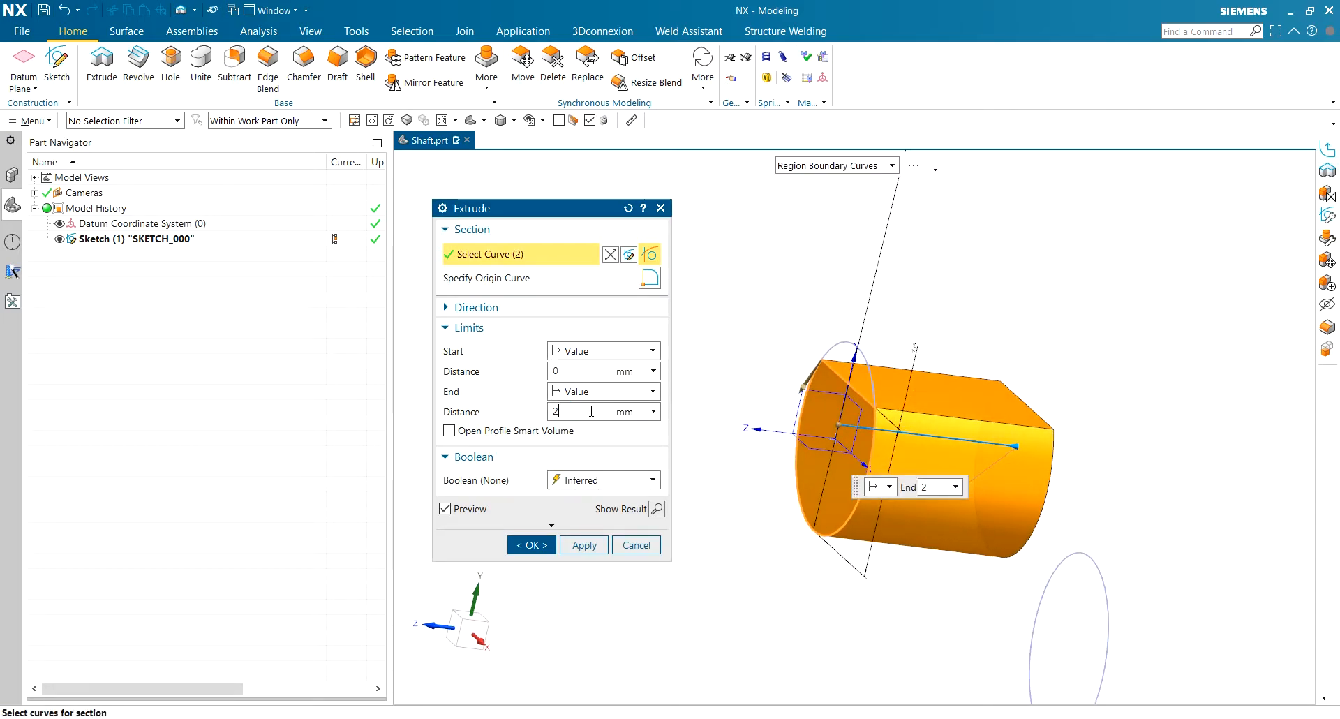
{"action": "key", "text": "Tab"}
{"action": "middle_click_drag", "start_coordinate": [817, 394], "coordinate": [753, 462]}
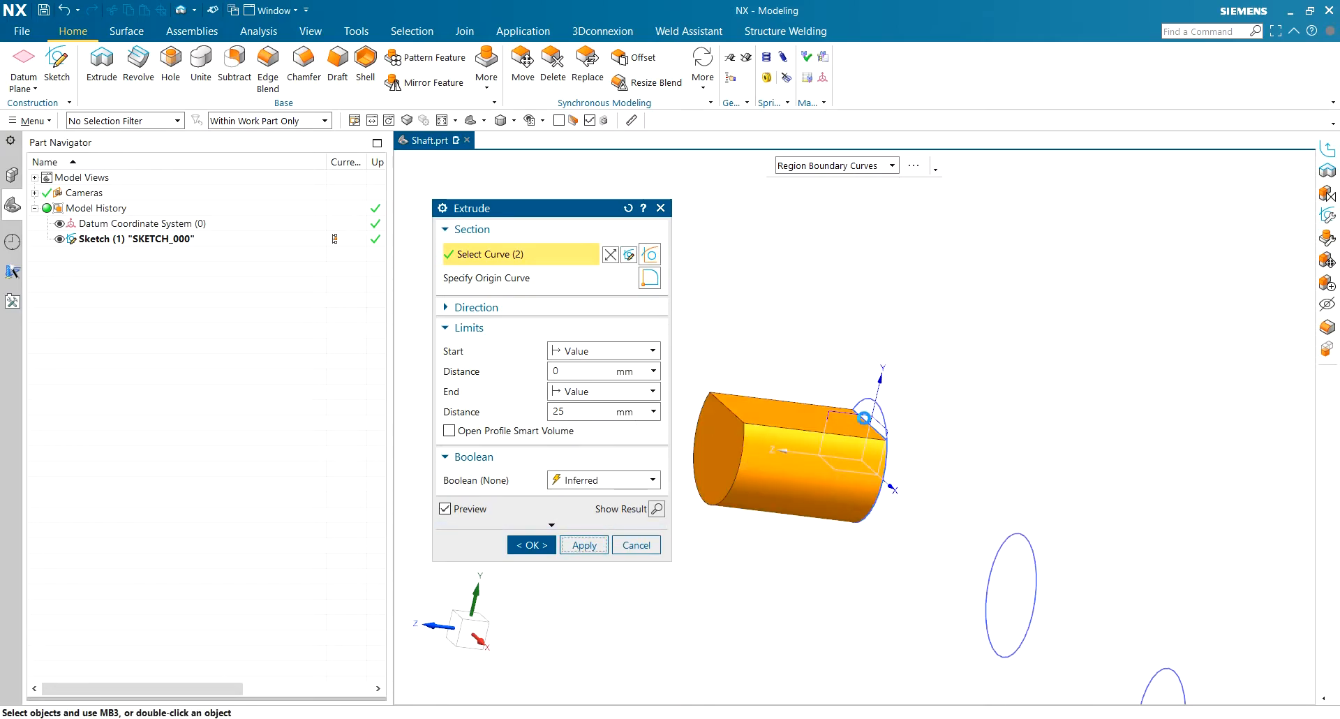
{"action": "middle_click", "coordinate": [753, 462]}
Extrude the full first circle, picked as a single curve, from -50 mm to 0 mm and unite it with the flat-cut body.
{"action": "mouse_move", "coordinate": [935, 388]}
{"action": "middle_mouse_down"}
{"action": "mouse_move", "coordinate": [999, 374]}
{"action": "mouse_move", "coordinate": [1100, 458]}
{"action": "mouse_move", "coordinate": [977, 421]}
{"action": "middle_mouse_up"}
{"action": "left_click", "coordinate": [879, 172]}
{"action": "left_click", "coordinate": [799, 186]}
{"action": "scroll", "coordinate": [1232, 454], "scroll_direction": "up", "scroll_amount": 2}
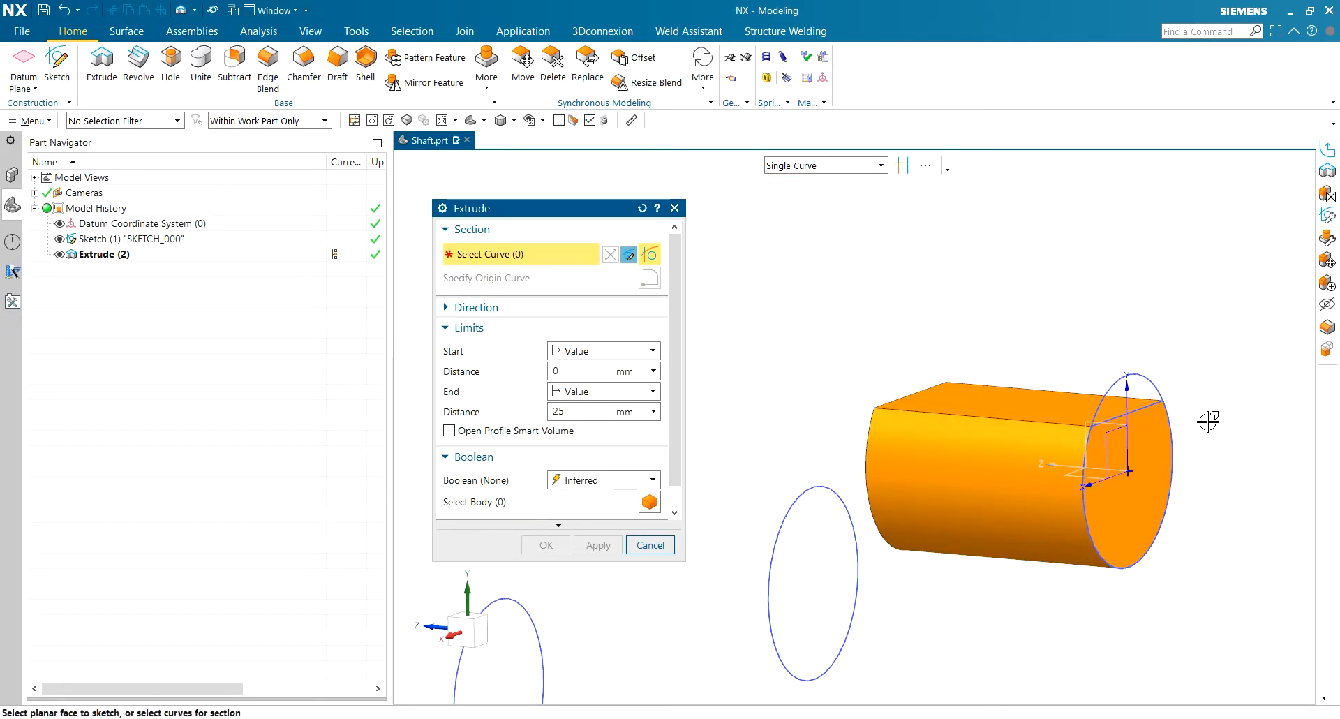
{"action": "left_click", "coordinate": [1150, 377]}
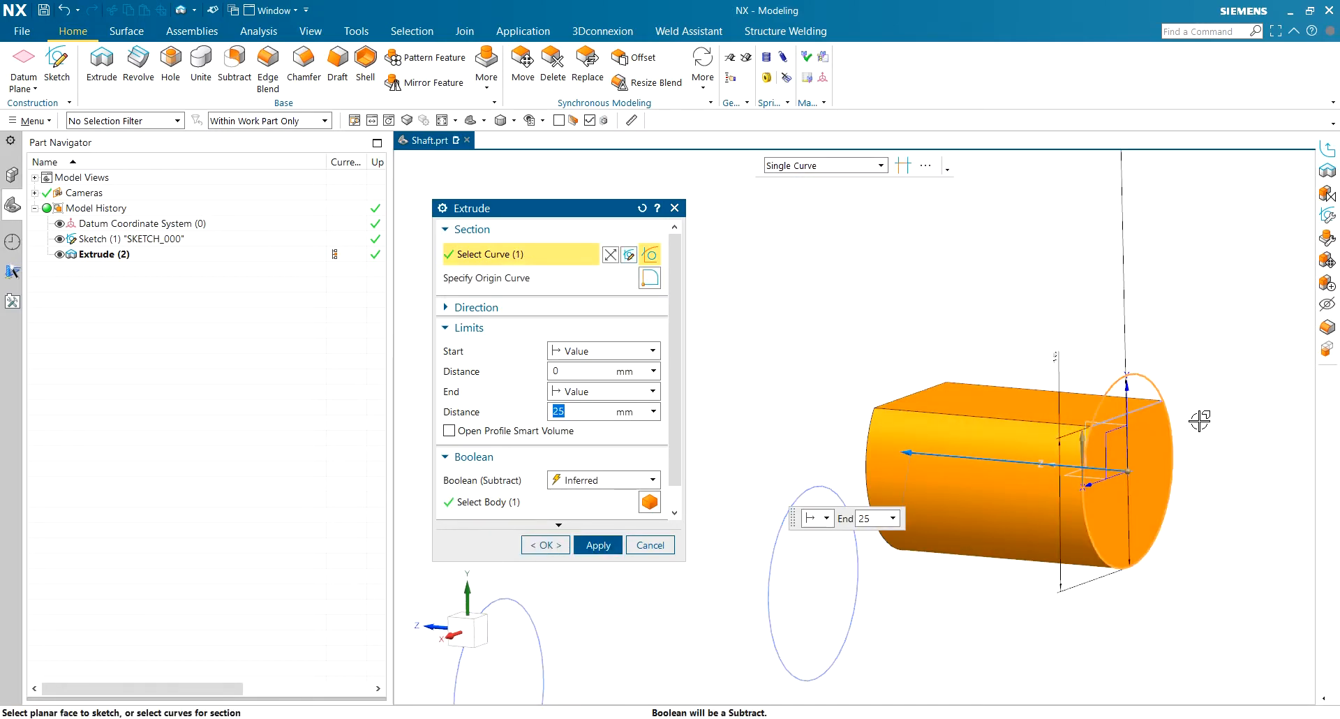
{"action": "left_click", "coordinate": [604, 370]}
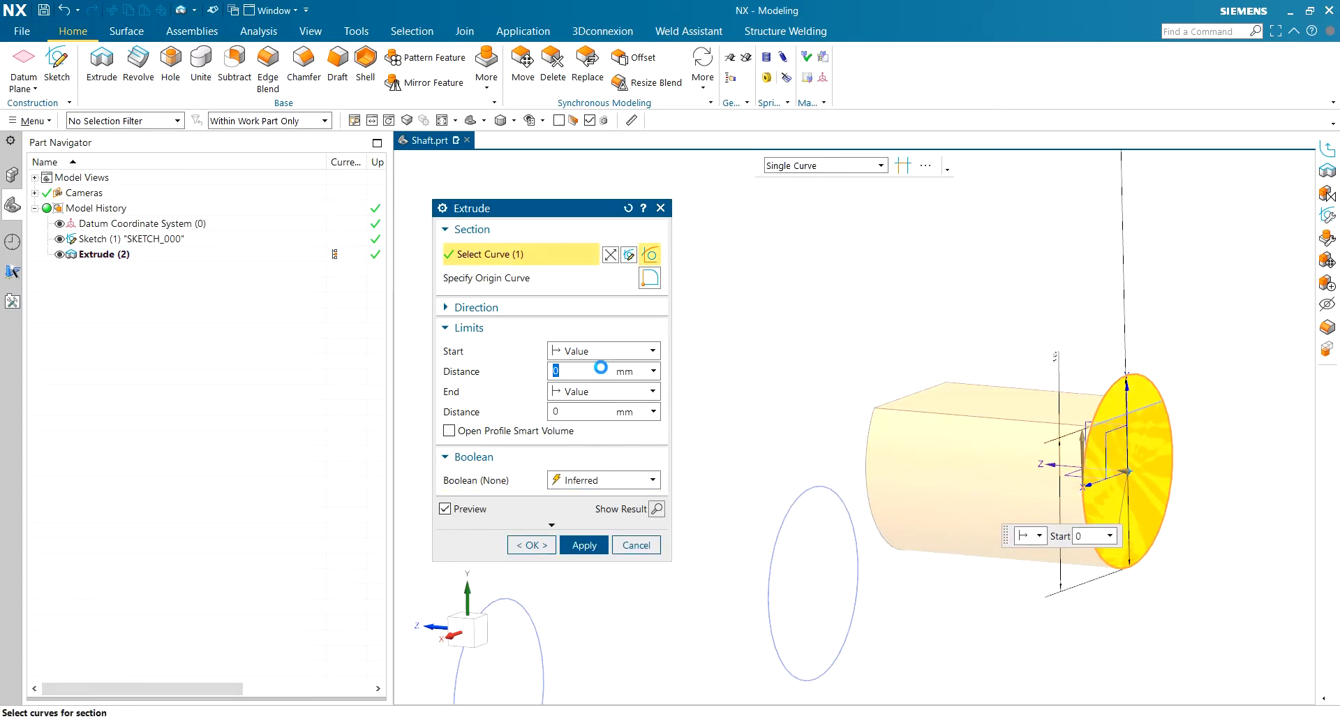
{"action": "type", "text": "50"}
{"action": "key", "text": "Tab"}
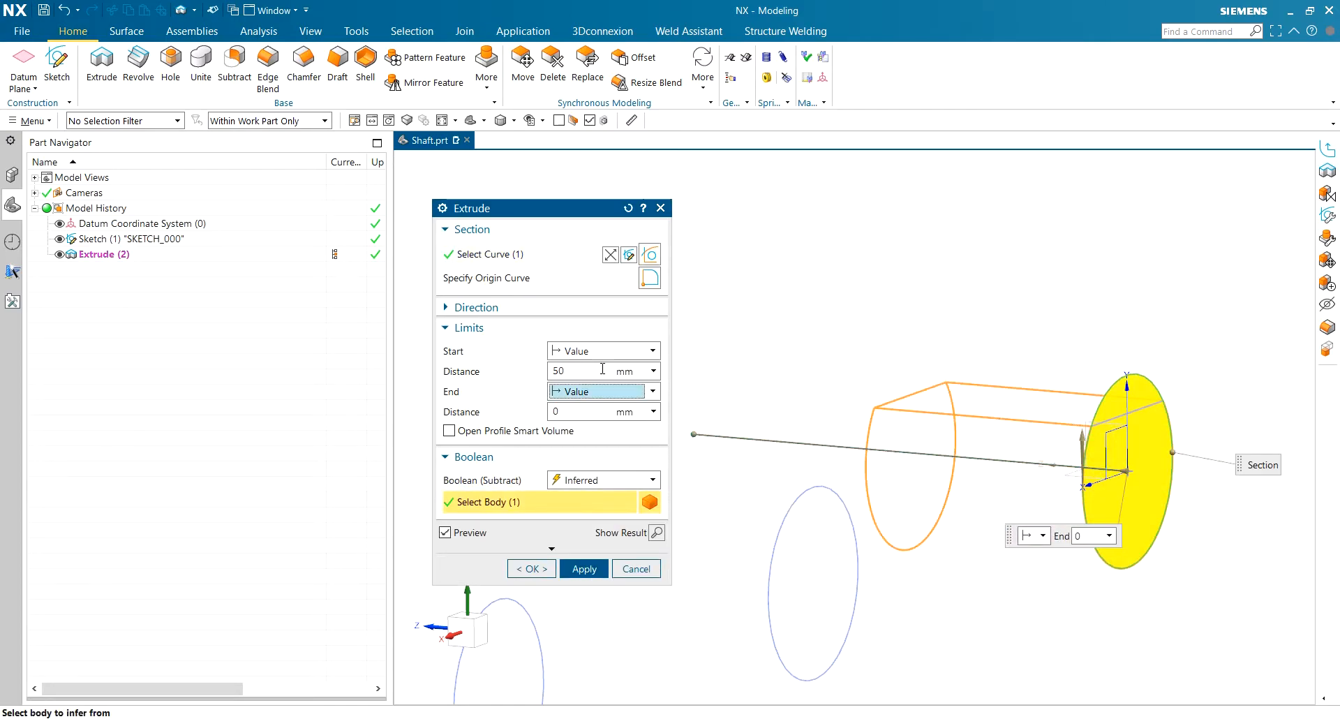
{"action": "left_click", "coordinate": [603, 368]}
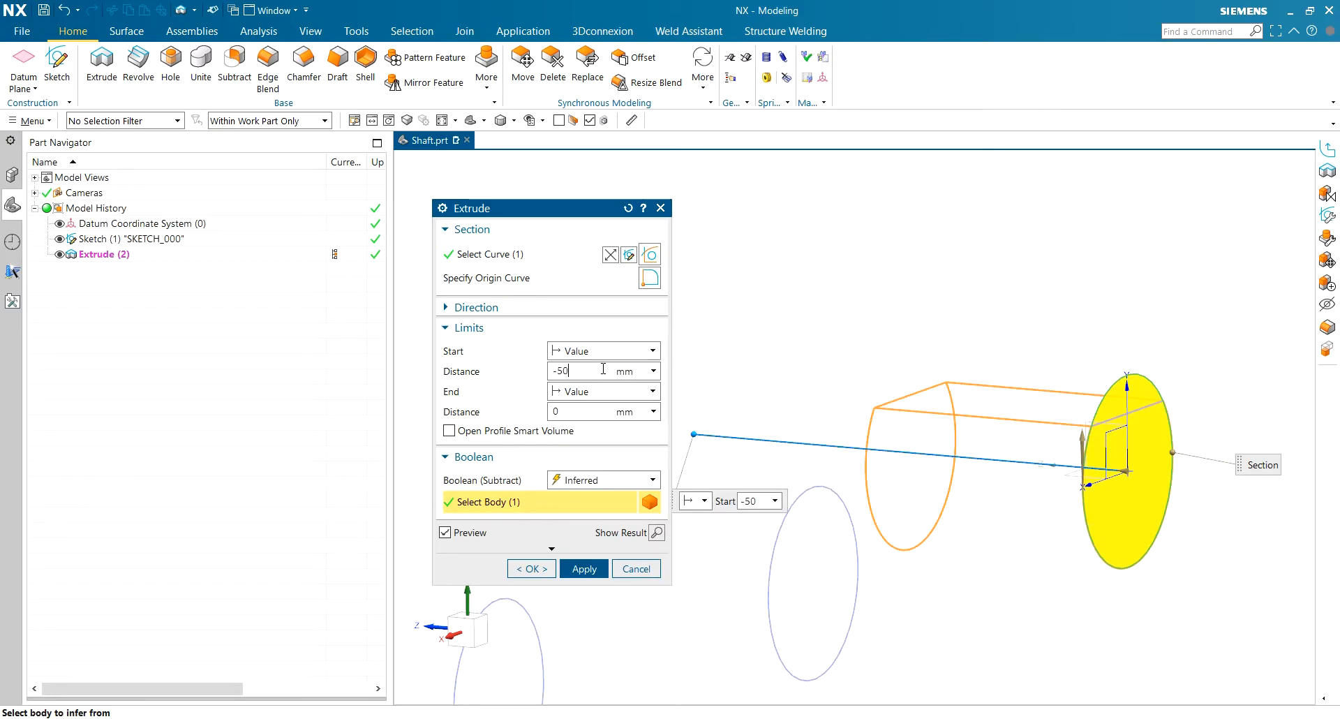
{"action": "key", "text": "Tab"}
{"action": "scroll", "coordinate": [945, 415], "scroll_direction": "down", "scroll_amount": 3}
{"action": "middle_click_drag", "start_coordinate": [1014, 347], "coordinate": [1079, 368]}
{"action": "left_click", "coordinate": [604, 480]}
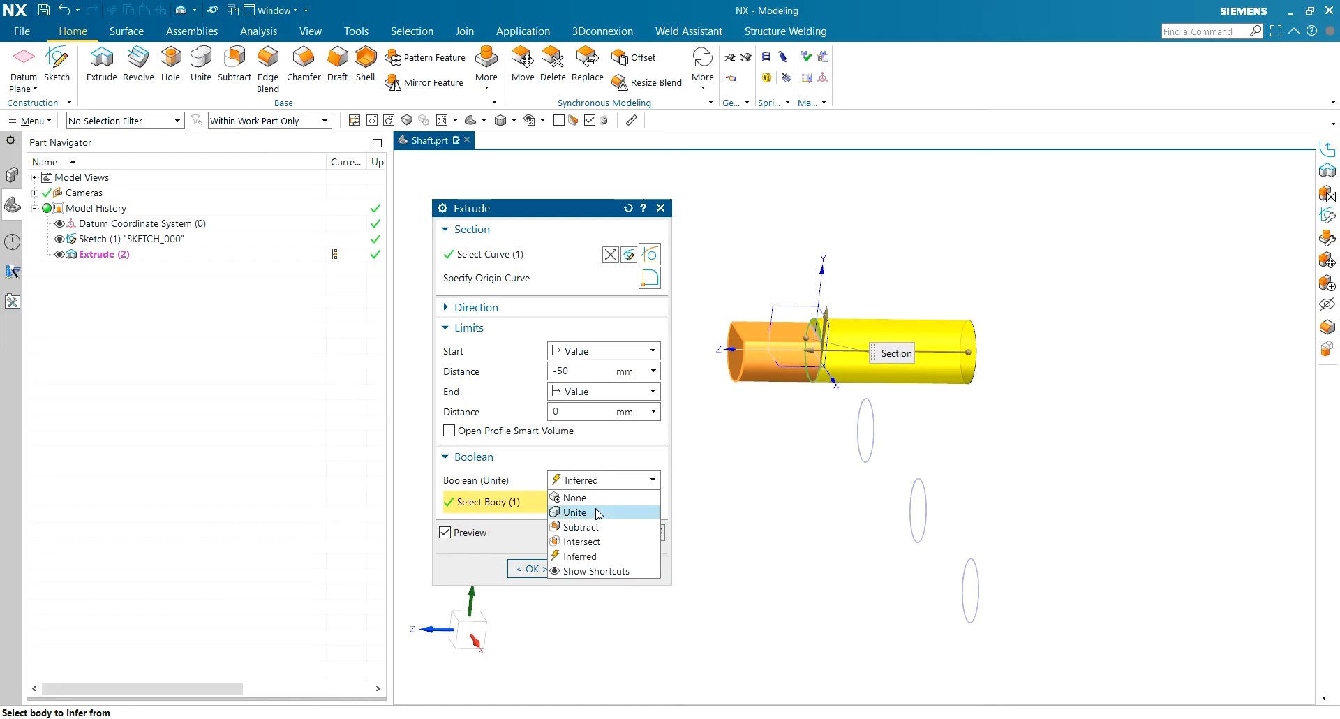
{"action": "left_click", "coordinate": [670, 458]}
{"action": "left_click", "coordinate": [528, 568]}
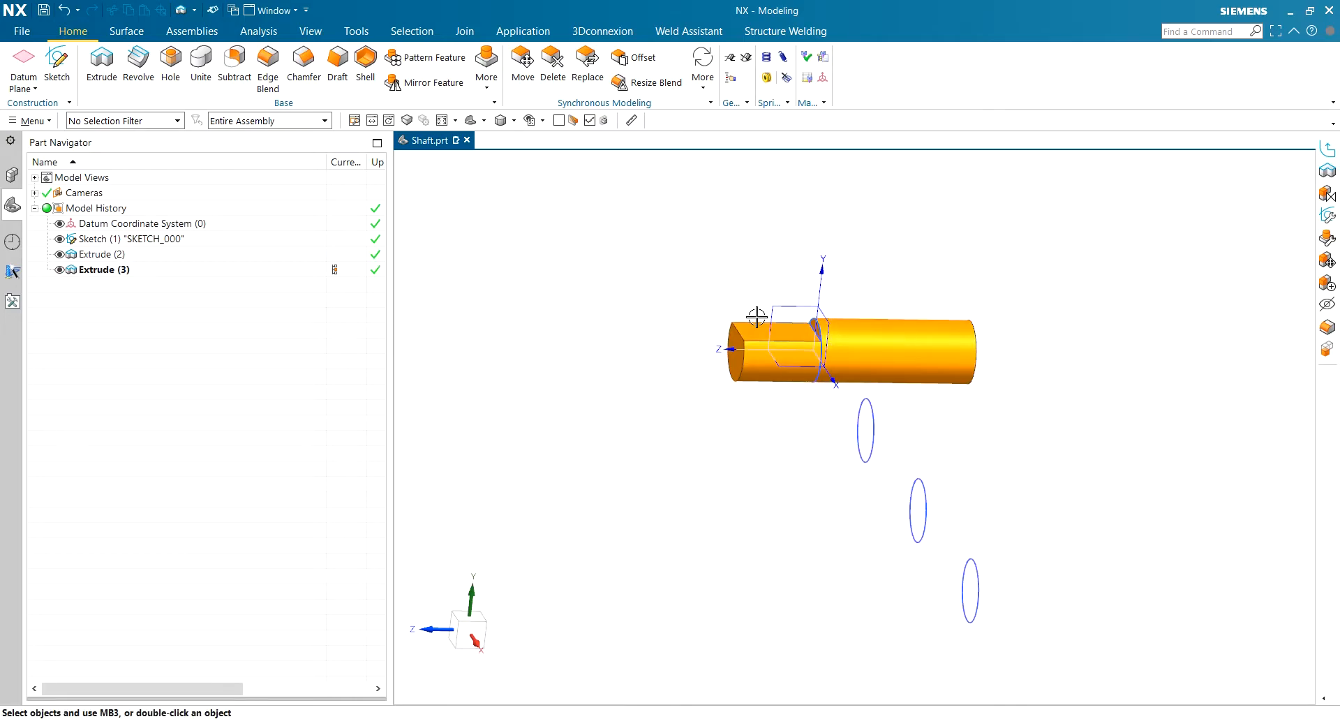
Create a new sketch on the end face of the flat-cut portion of the shaft.
{"action": "scroll", "coordinate": [767, 347], "scroll_direction": "up", "scroll_amount": 5}
{"action": "middle_click_drag", "start_coordinate": [767, 347], "coordinate": [807, 377]}
{"action": "right_click", "coordinate": [573, 272]}
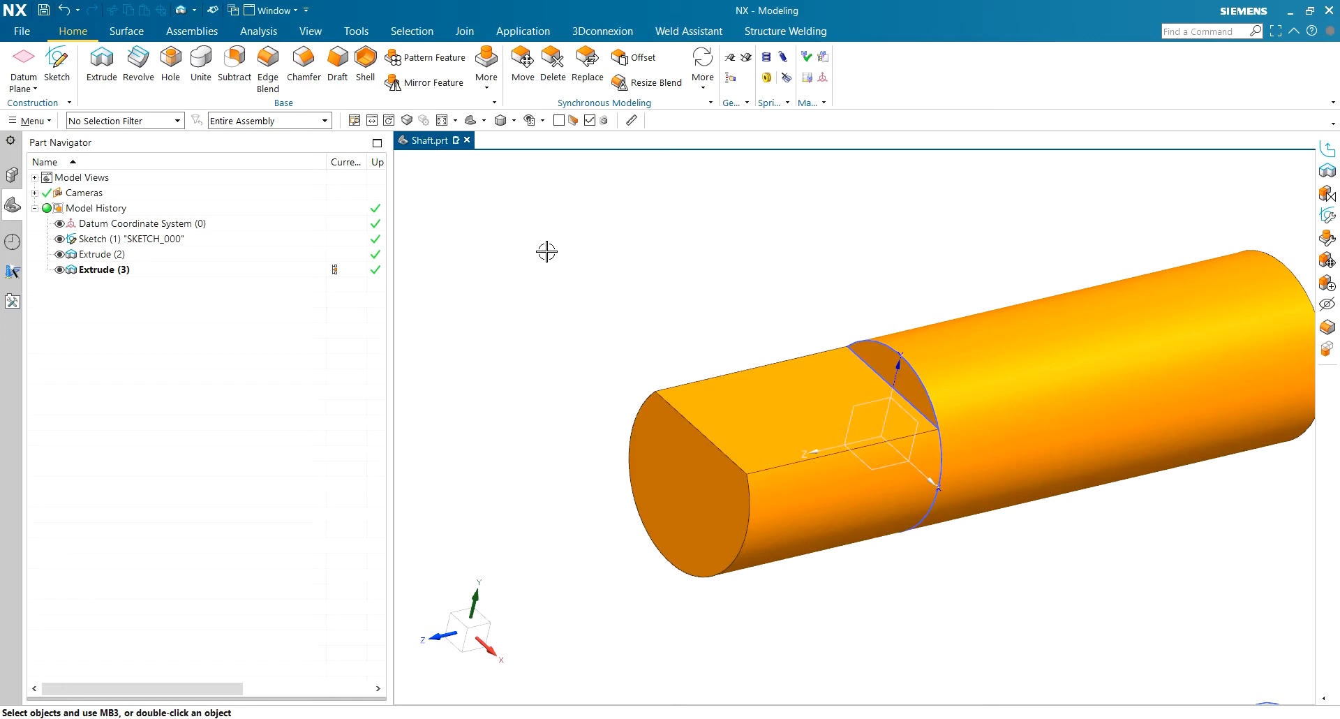
{"action": "middle_click_drag", "start_coordinate": [651, 317], "coordinate": [771, 325]}
{"action": "left_click", "coordinate": [57, 67]}
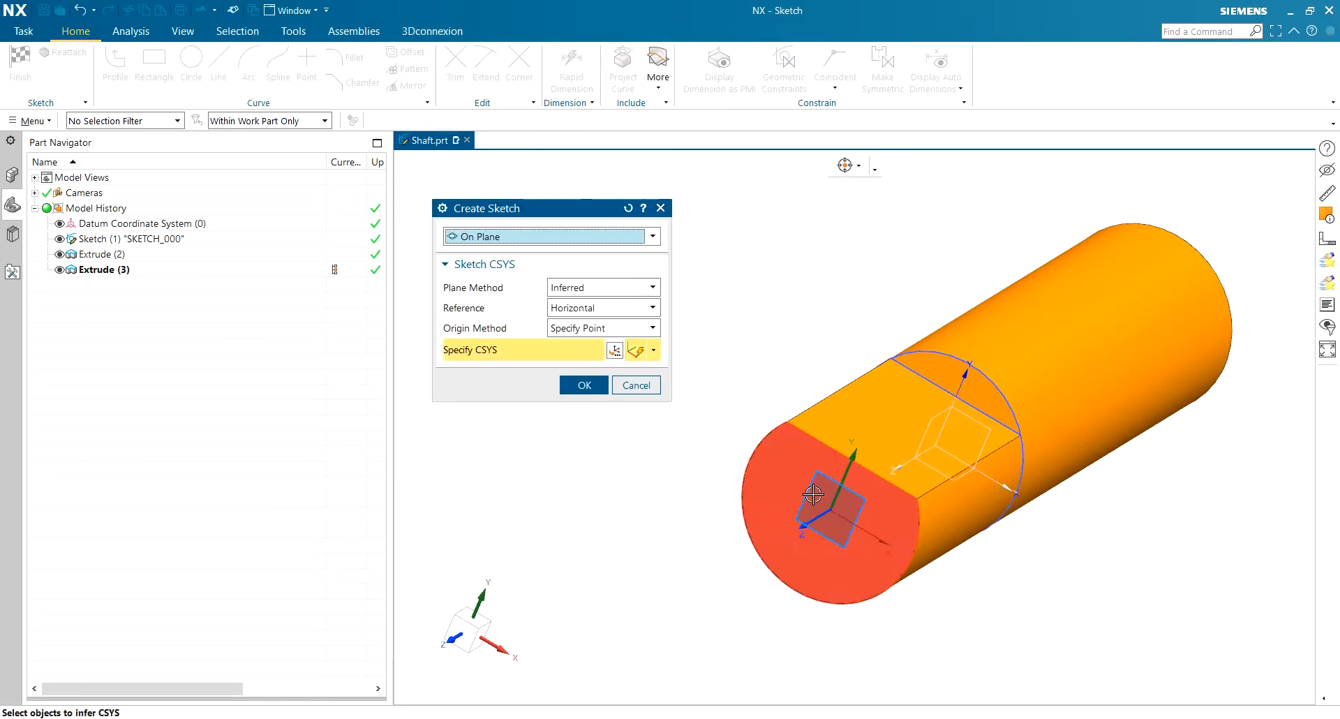
{"action": "left_click", "coordinate": [787, 492]}
{"action": "middle_click", "coordinate": [782, 483]}
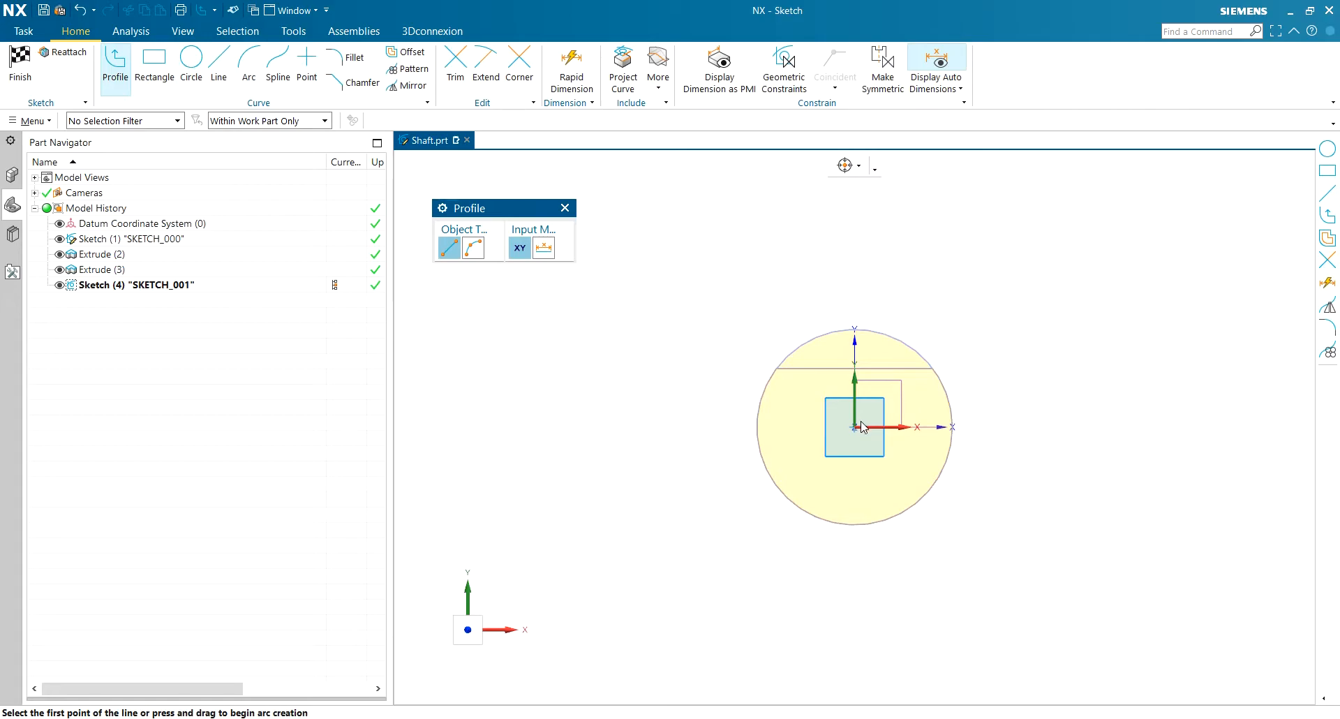
Draw a 50 mm diameter circle centred on the shaft axis.
{"action": "key", "text": "o"}
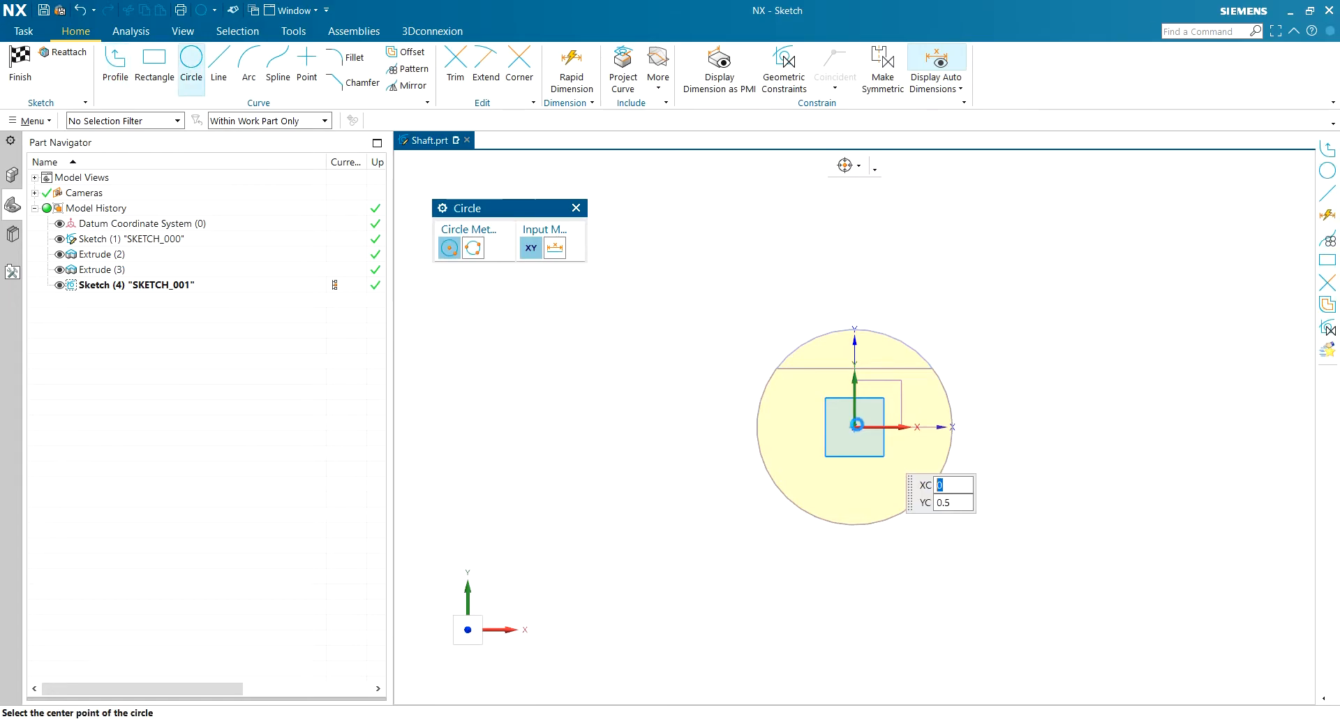
{"action": "left_click", "coordinate": [850, 171]}
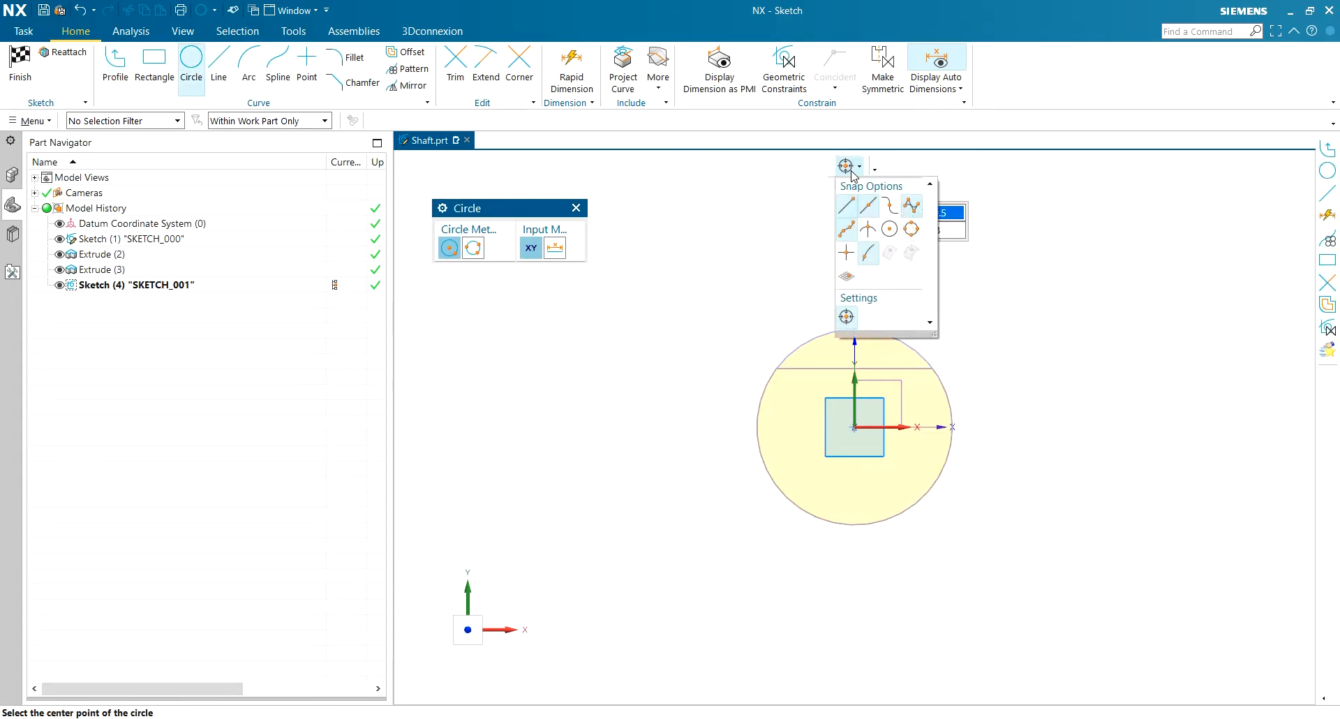
{"action": "left_click", "coordinate": [855, 427]}
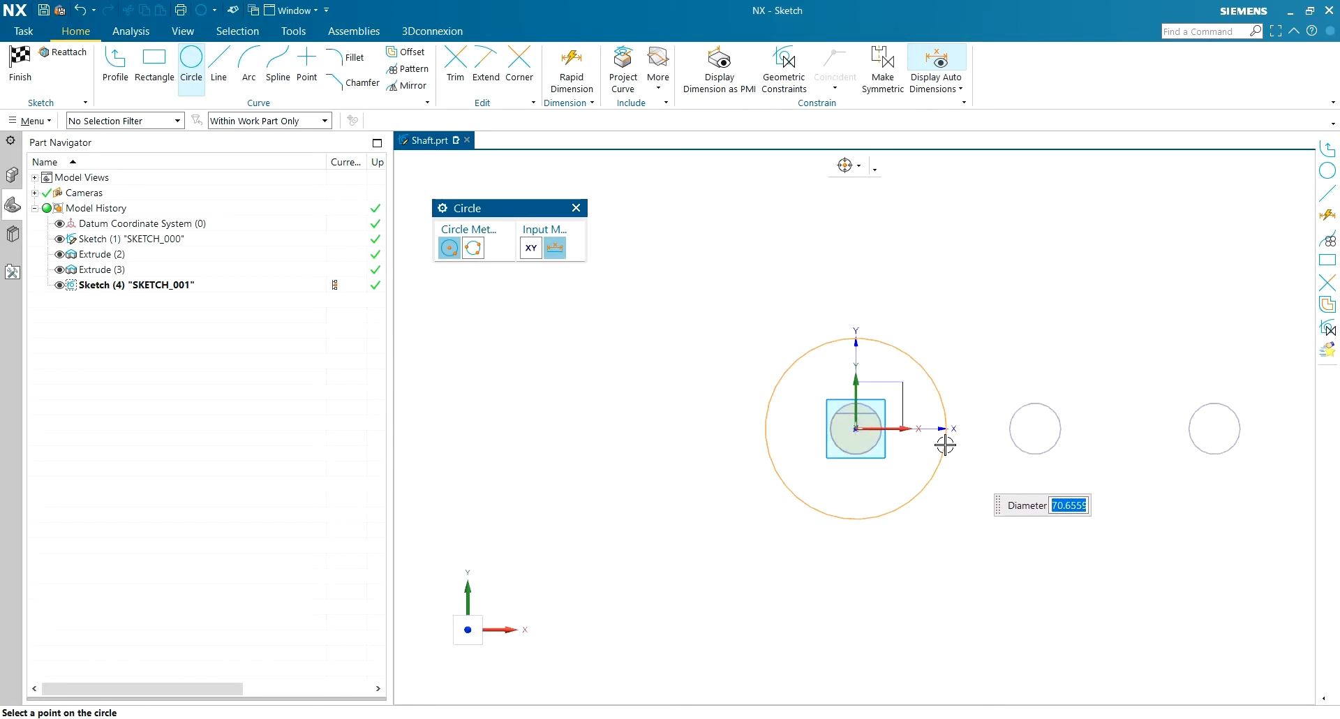
{"action": "key", "text": "Return"}
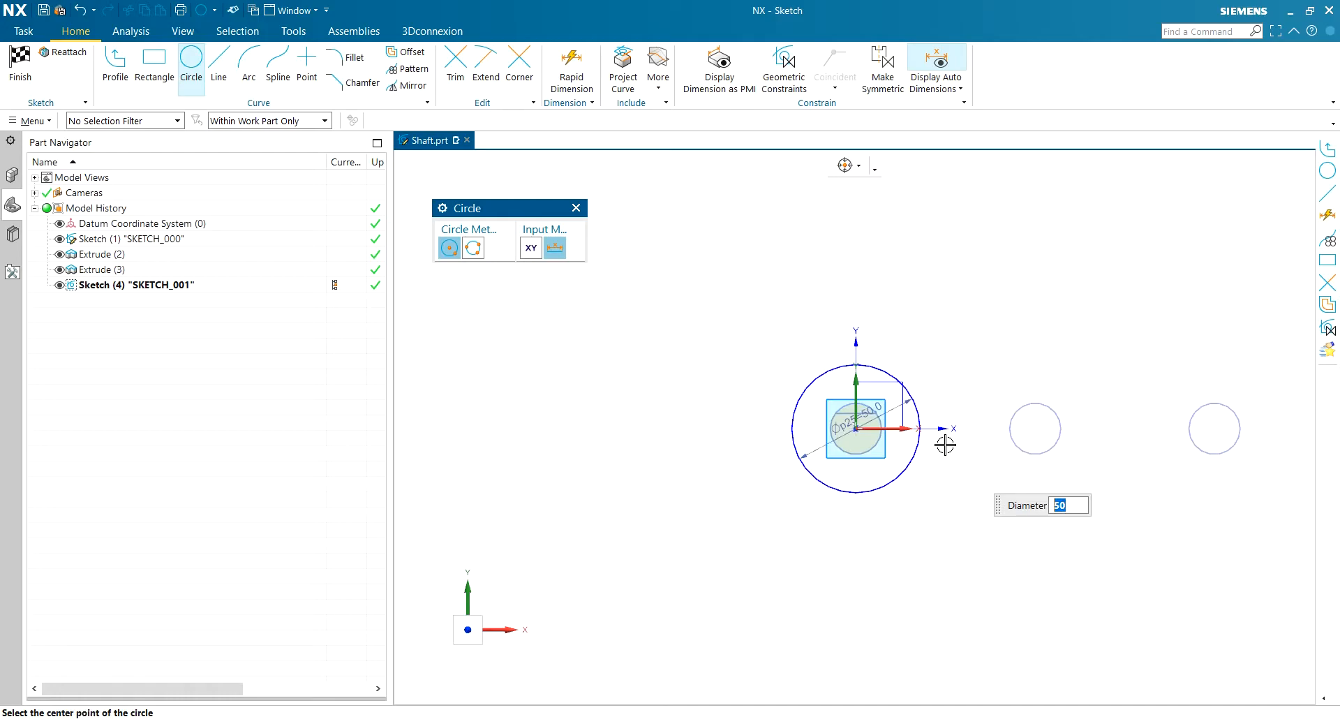
{"action": "scroll", "coordinate": [945, 441], "scroll_direction": "up", "scroll_amount": 5}
{"action": "key", "text": "Escape"}
Draw a second concentric circle at the shaft axis that coincides with the shaft's round outline.
{"action": "scroll", "coordinate": [851, 407], "scroll_direction": "up", "scroll_amount": 4}
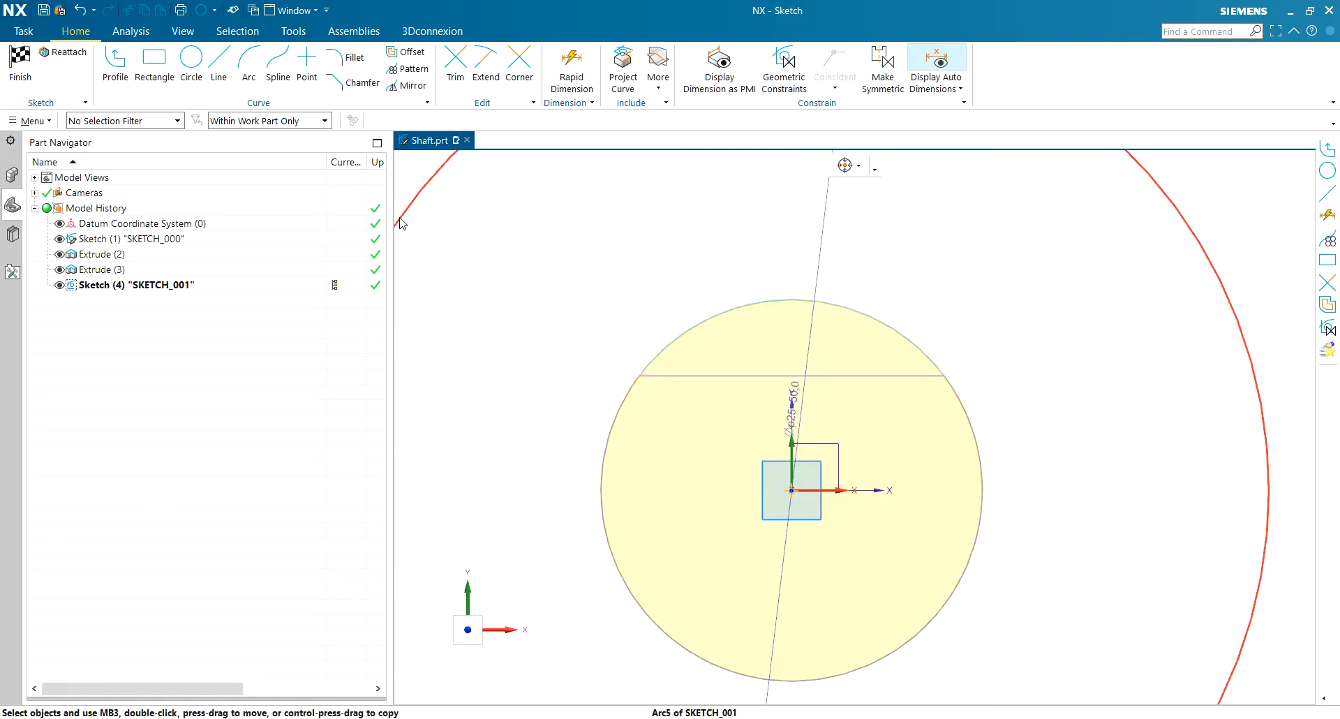
{"action": "key", "text": "o"}
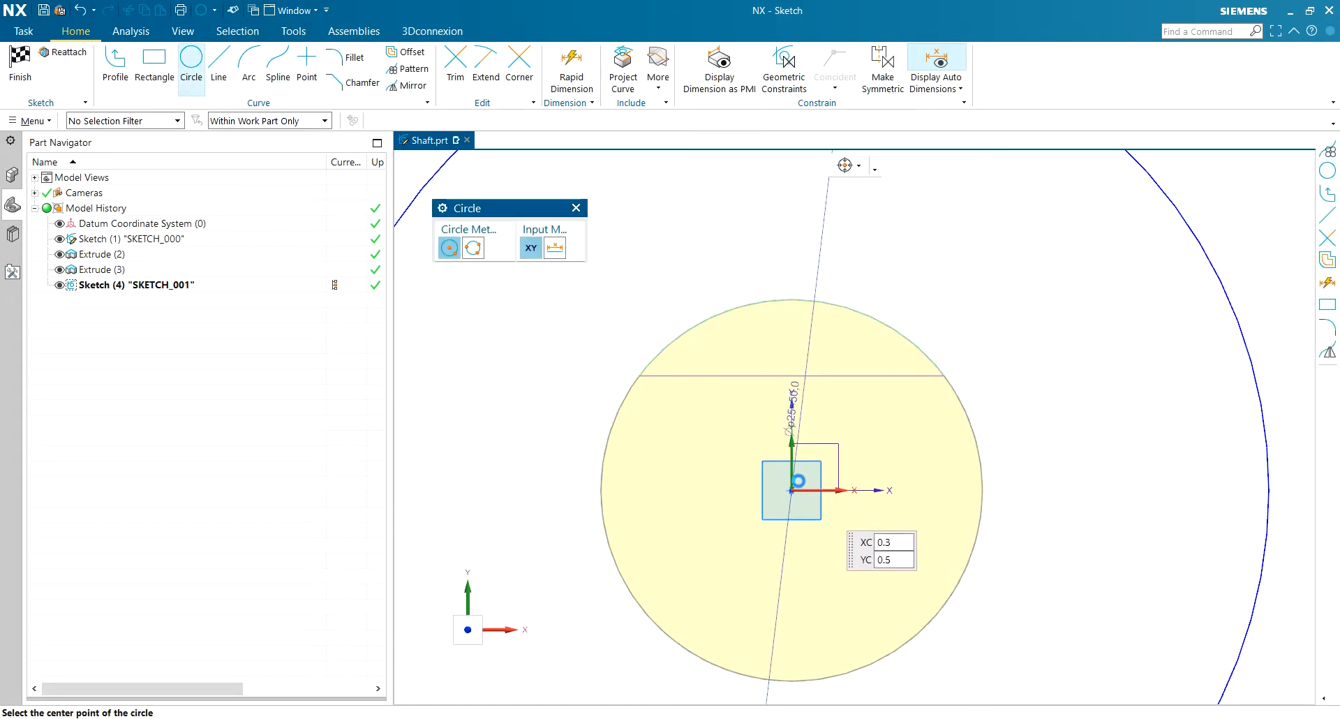
{"action": "left_click", "coordinate": [793, 490]}
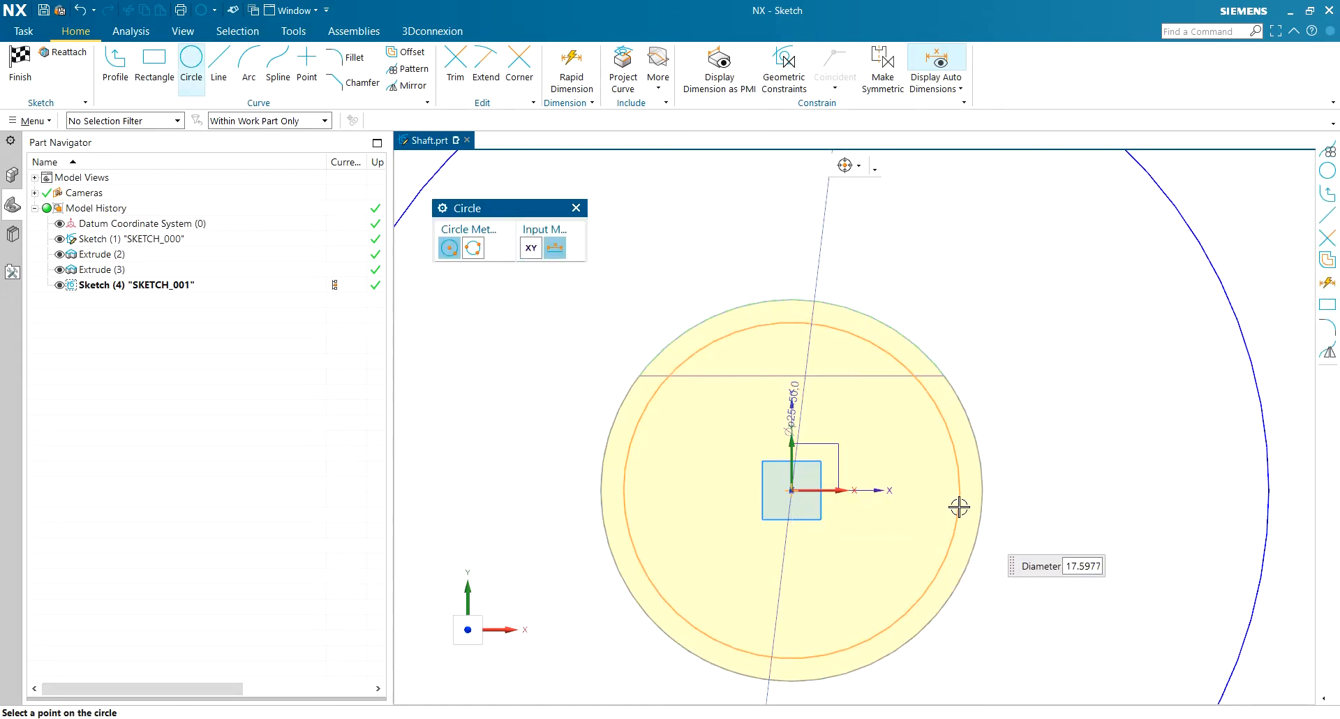
{"action": "left_click", "coordinate": [976, 444]}
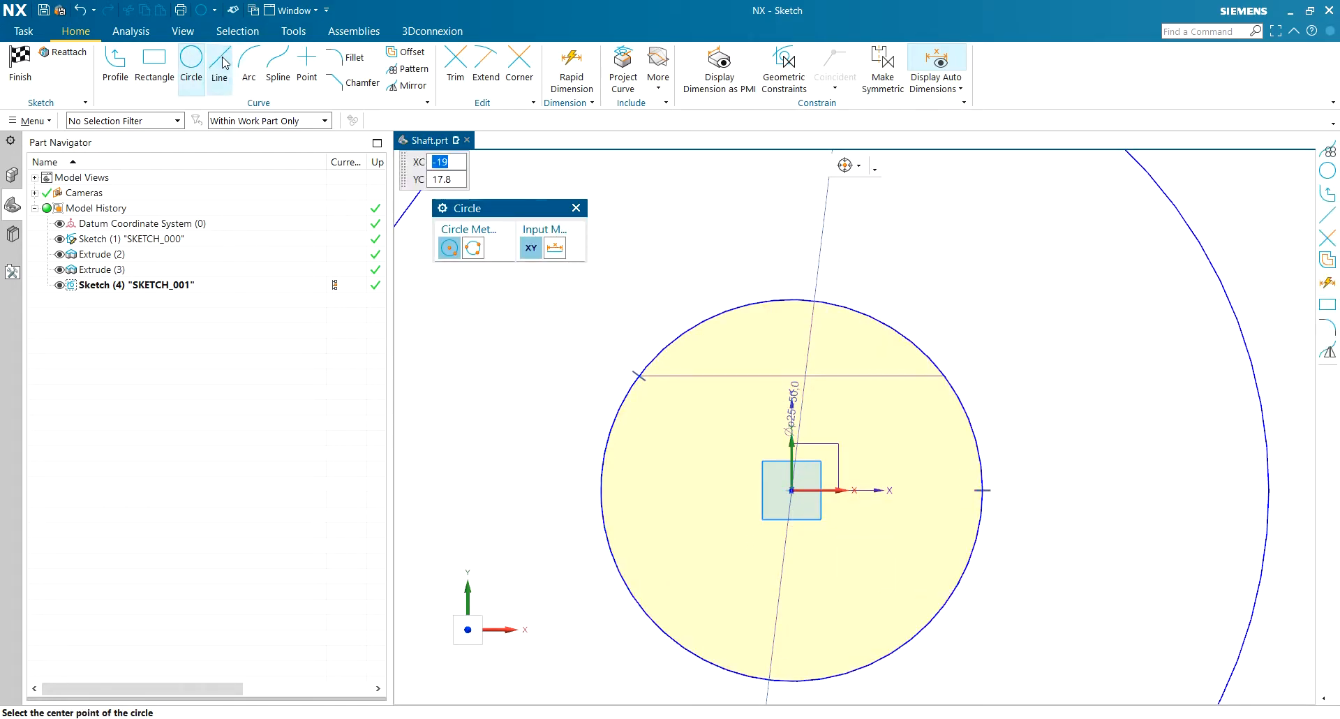
Turn off Point on Curve snapping and draw a line along the shaft's flat edge between its two endpoints.
{"action": "key", "text": "l"}
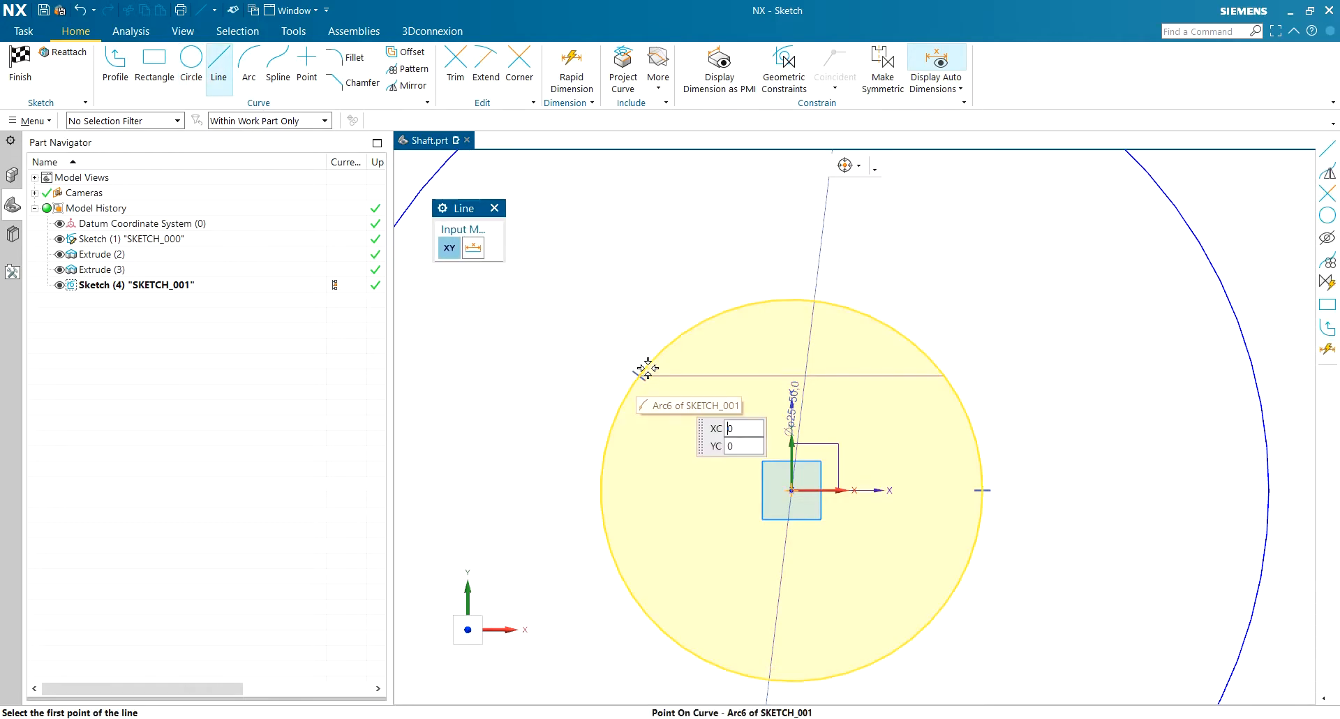
{"action": "left_click", "coordinate": [857, 166]}
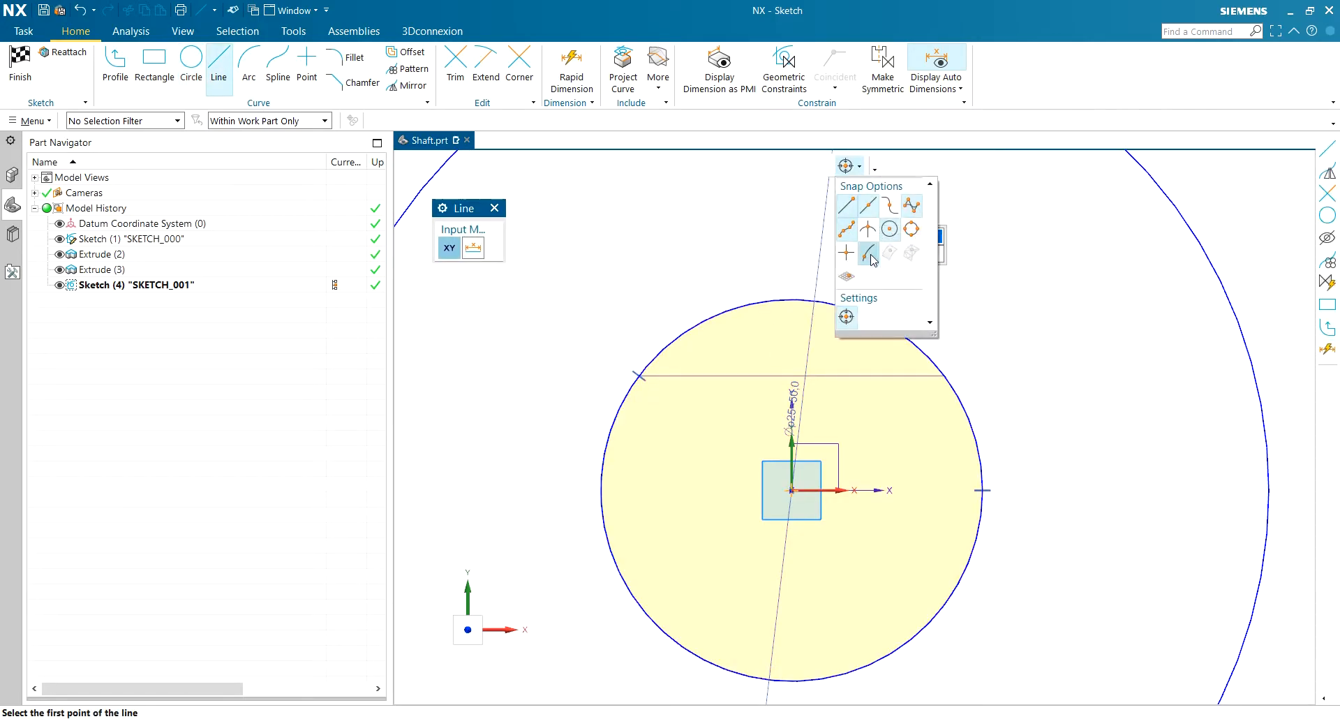
{"action": "left_click", "coordinate": [644, 375]}
{"action": "key", "text": "Escape"}
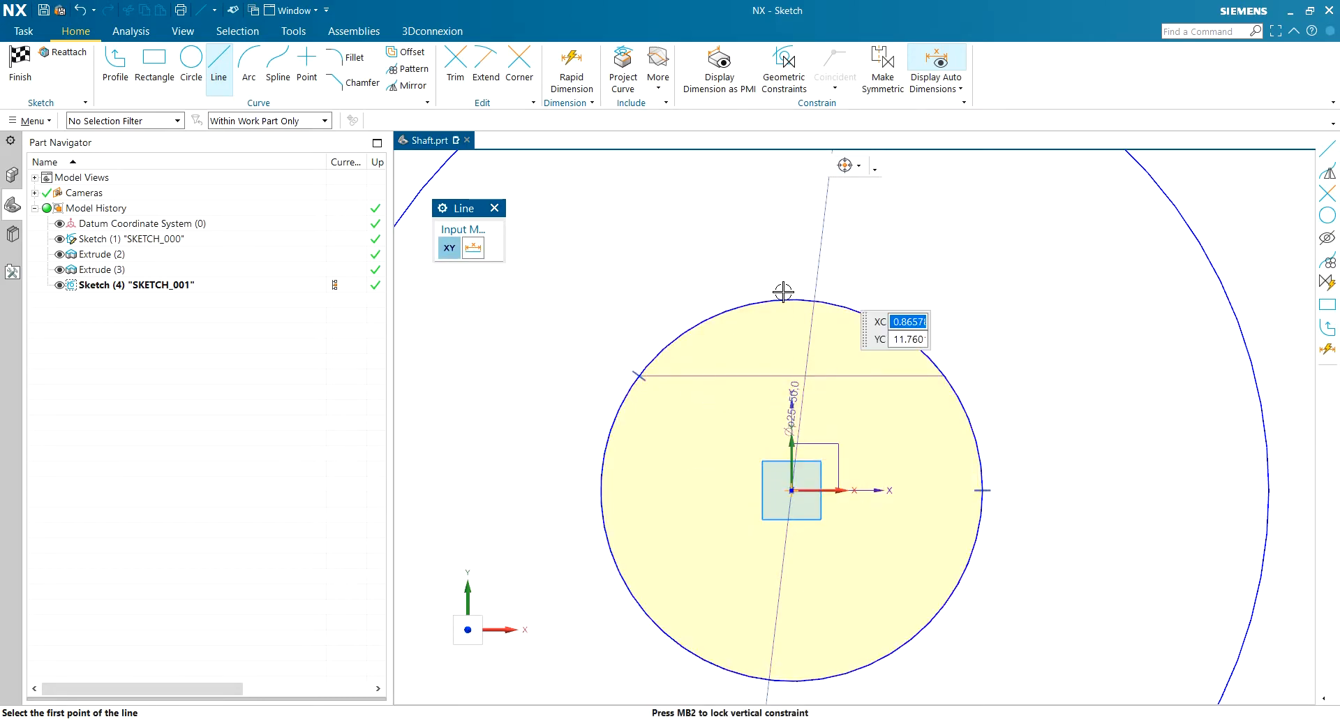
{"action": "left_click", "coordinate": [858, 166]}
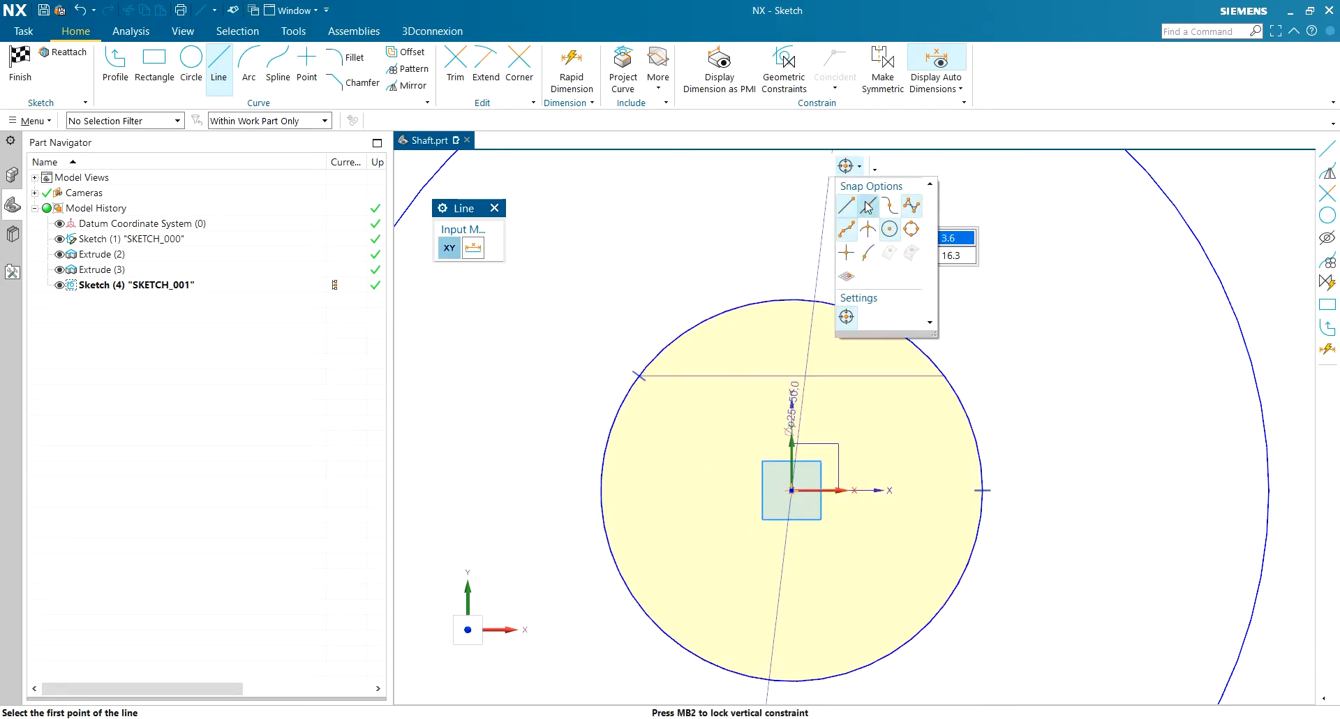
{"action": "left_click", "coordinate": [639, 374]}
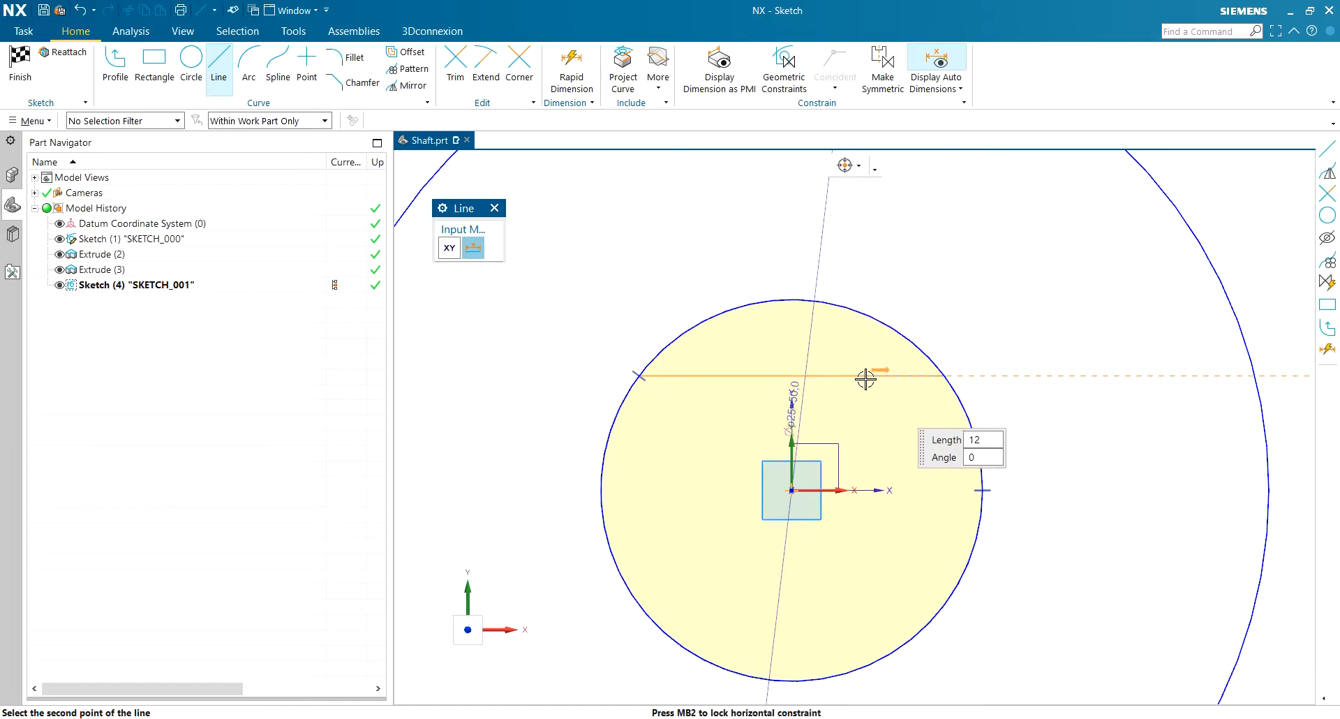
{"action": "left_click", "coordinate": [947, 375]}
{"action": "scroll", "coordinate": [966, 446], "scroll_direction": "down", "scroll_amount": 3}
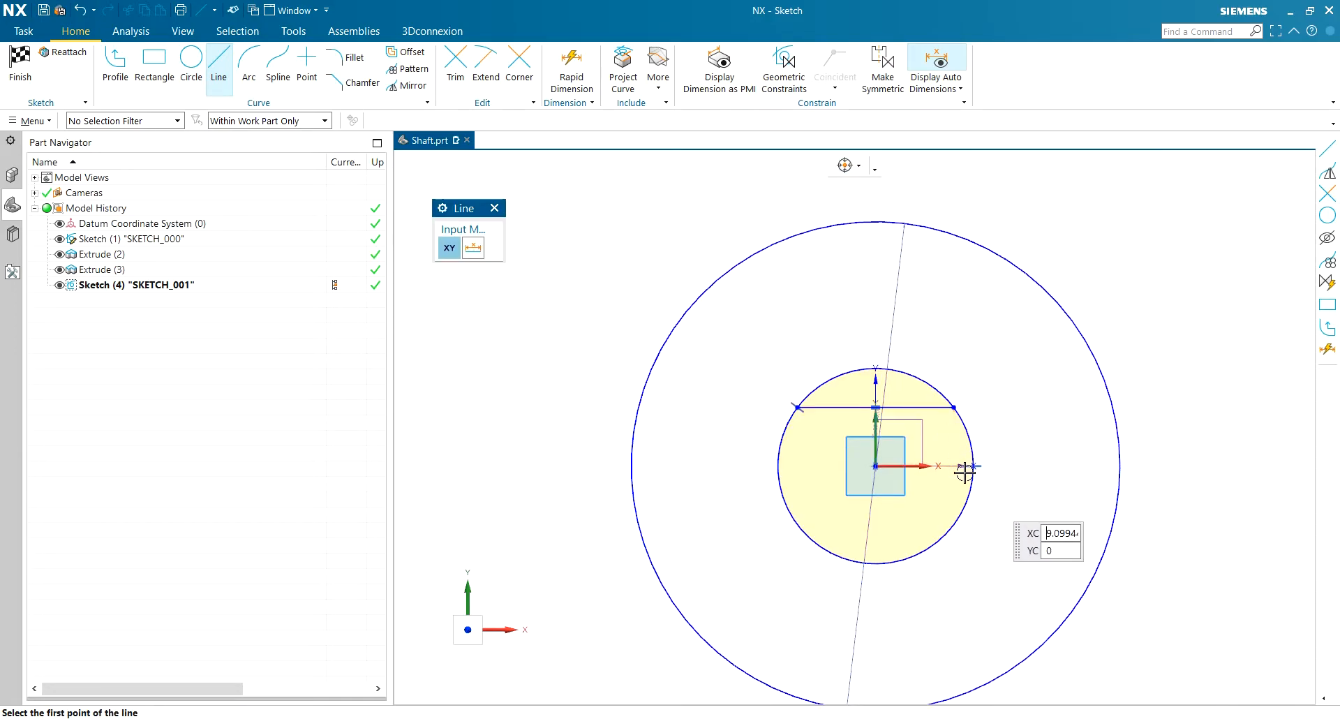
Trim away the inner circle's arc above the flat line and finish the sketch.
{"action": "key", "text": "Escape"}
{"action": "middle_click_drag", "start_coordinate": [747, 349], "coordinate": [740, 379]}
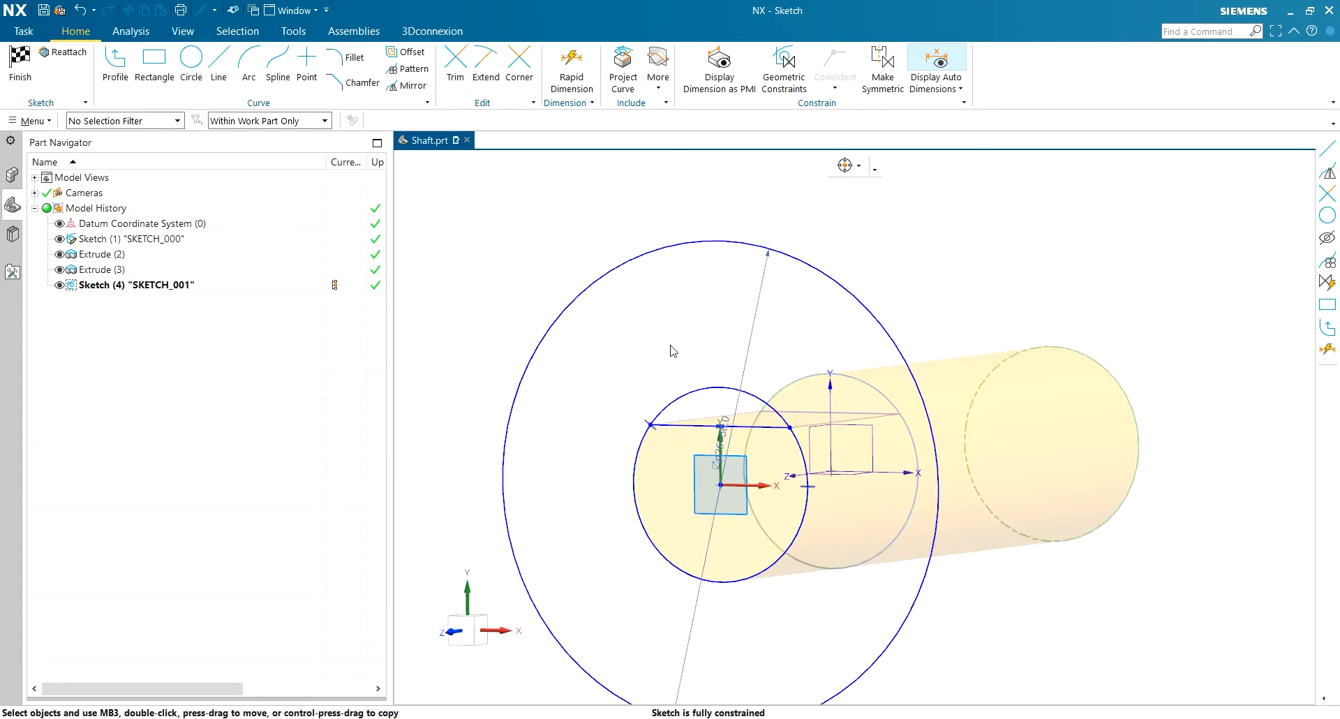
{"action": "key", "text": "t"}
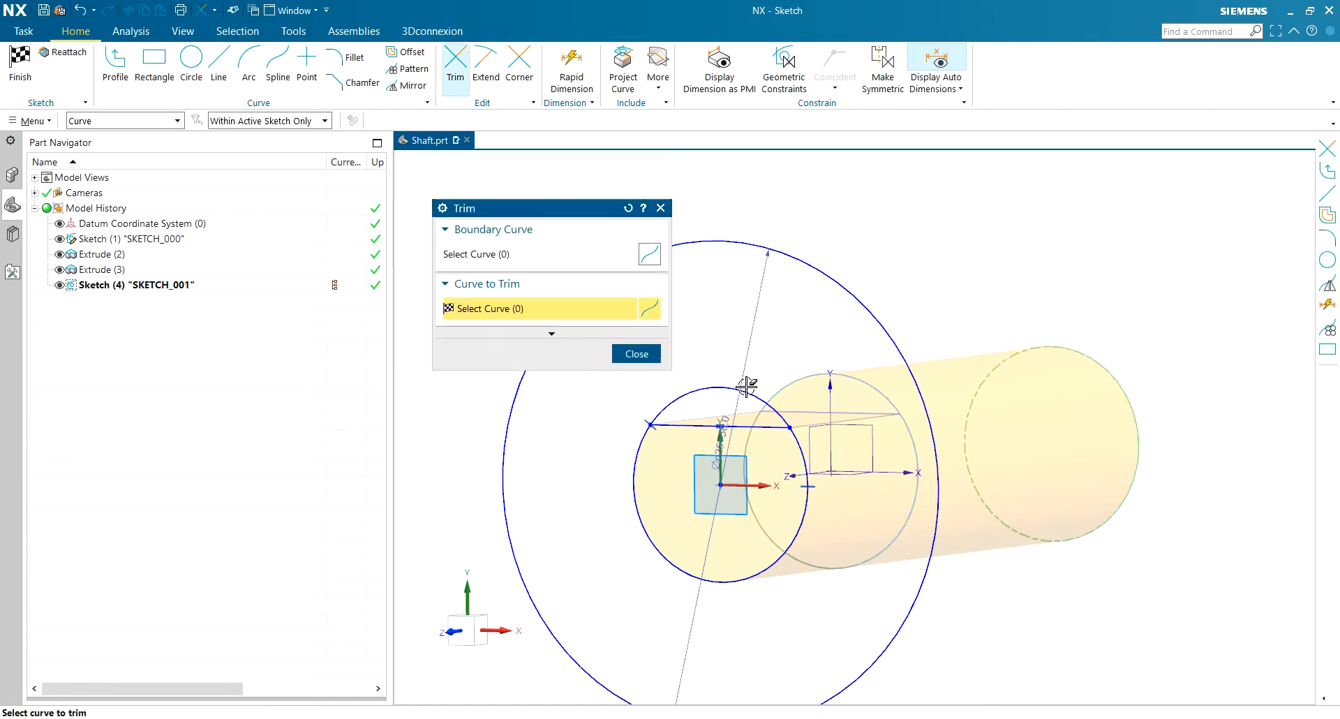
{"action": "left_click", "coordinate": [636, 352]}
{"action": "middle_click_drag", "start_coordinate": [670, 425], "coordinate": [589, 307]}
{"action": "left_click", "coordinate": [24, 70]}
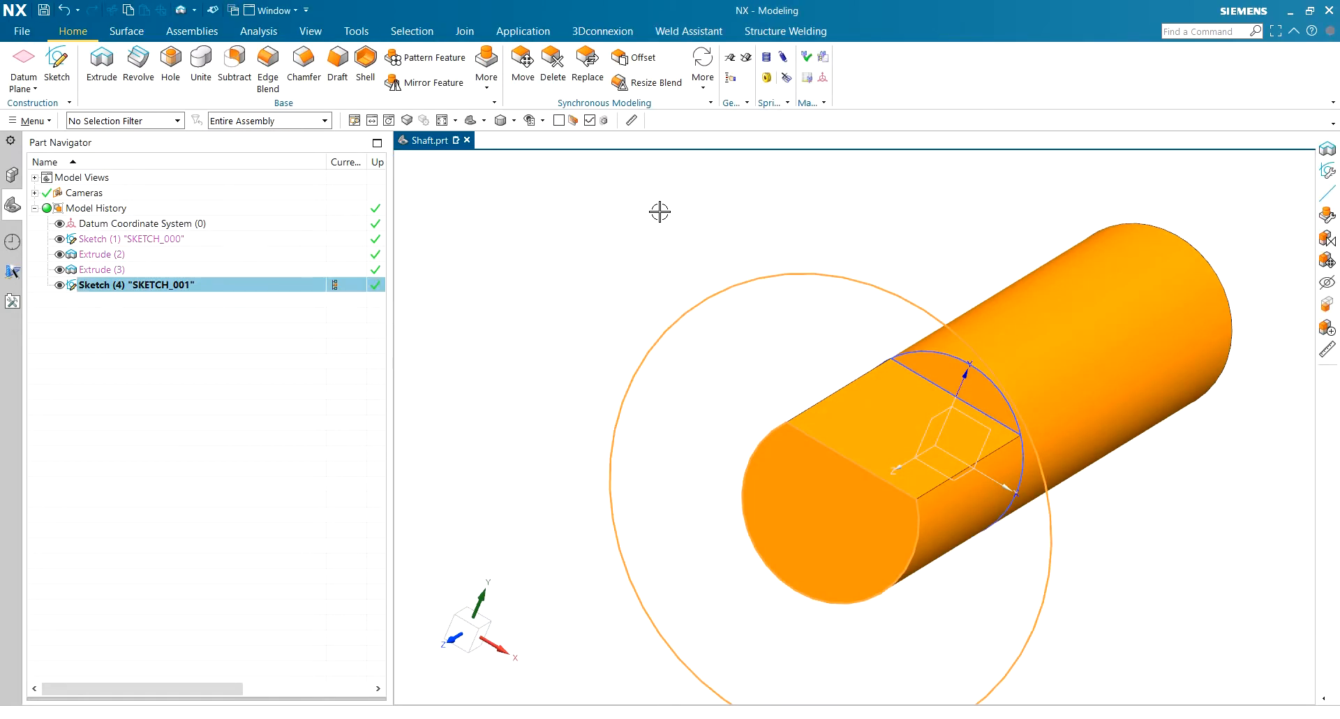
Set up an extrude of the 50 mm circle and the D-shaped outline from -20 mm to 0 mm, united with the shaft.
{"action": "key", "text": "x"}
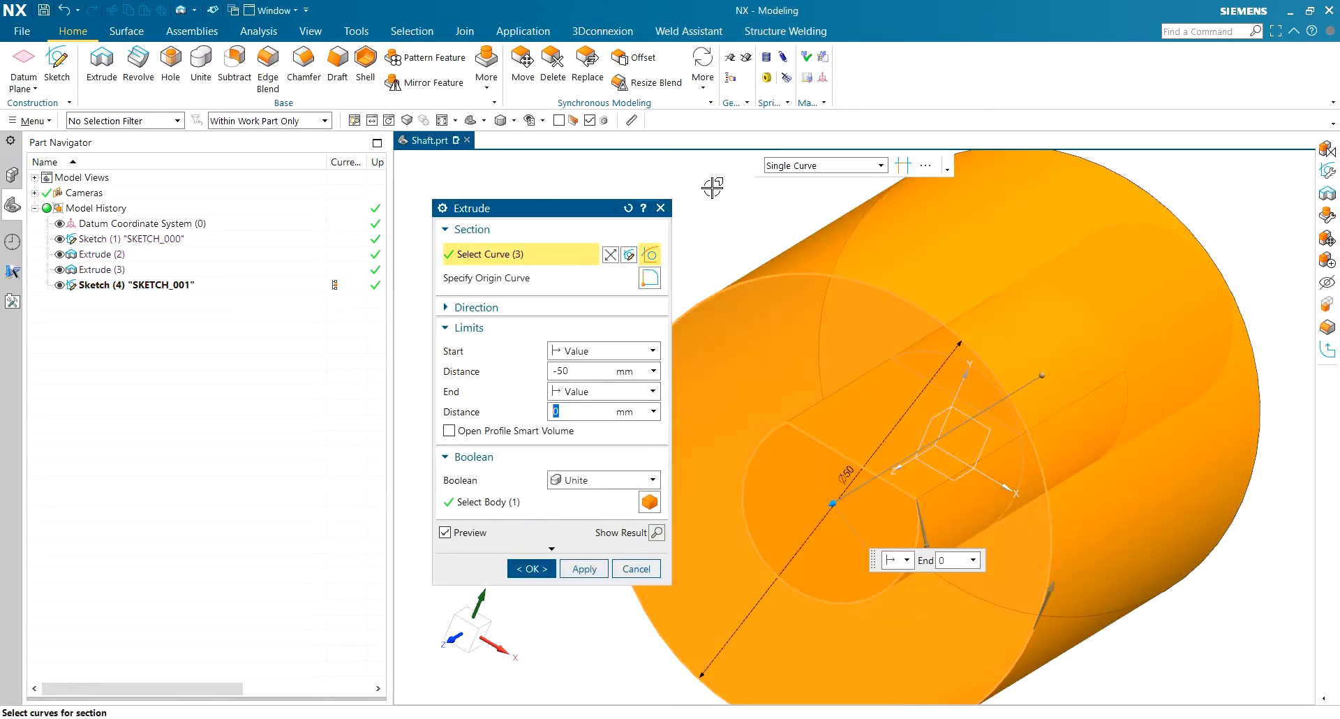
{"action": "left_click", "coordinate": [588, 370]}
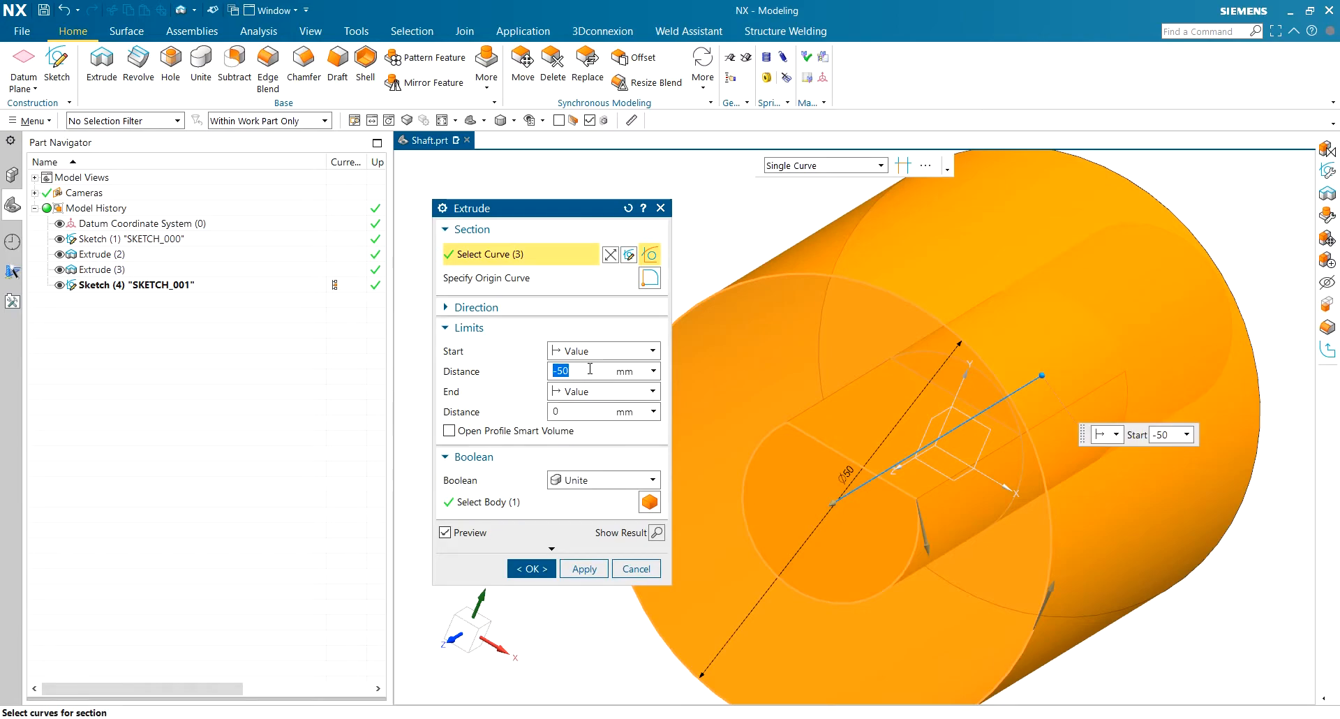
{"action": "type", "text": "20"}
{"action": "key", "text": "Tab"}
{"action": "middle_click_drag", "start_coordinate": [992, 458], "coordinate": [1117, 447]}
{"action": "left_click", "coordinate": [583, 370]}
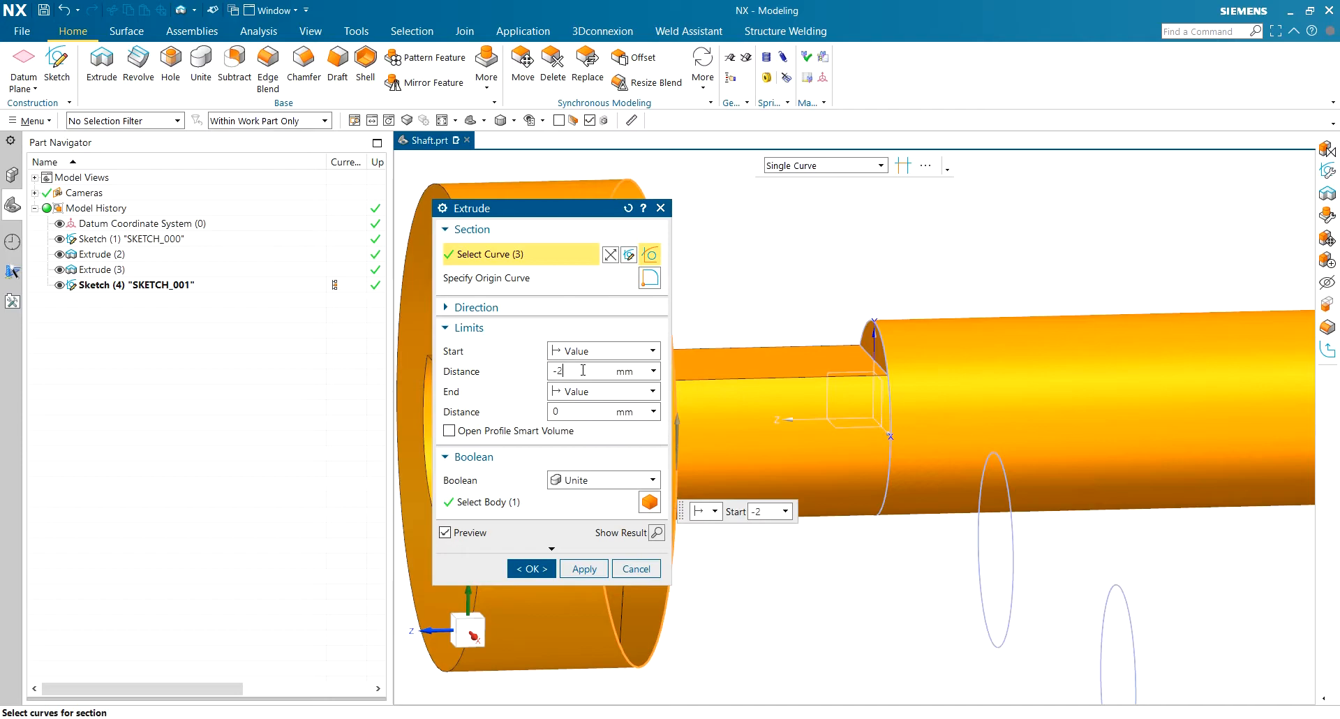
{"action": "type", "text": "0"}
{"action": "key", "text": "Tab"}
Inspect the collar preview against the shaft's shoulder and create the united extrude.
{"action": "mouse_move", "coordinate": [980, 276]}
{"action": "middle_mouse_down"}
{"action": "mouse_move", "coordinate": [947, 289]}
{"action": "mouse_move", "coordinate": [972, 281]}
{"action": "middle_mouse_up"}
{"action": "scroll", "coordinate": [973, 281], "scroll_direction": "down", "scroll_amount": 2}
{"action": "scroll", "coordinate": [1071, 209], "scroll_direction": "up", "scroll_amount": 4}
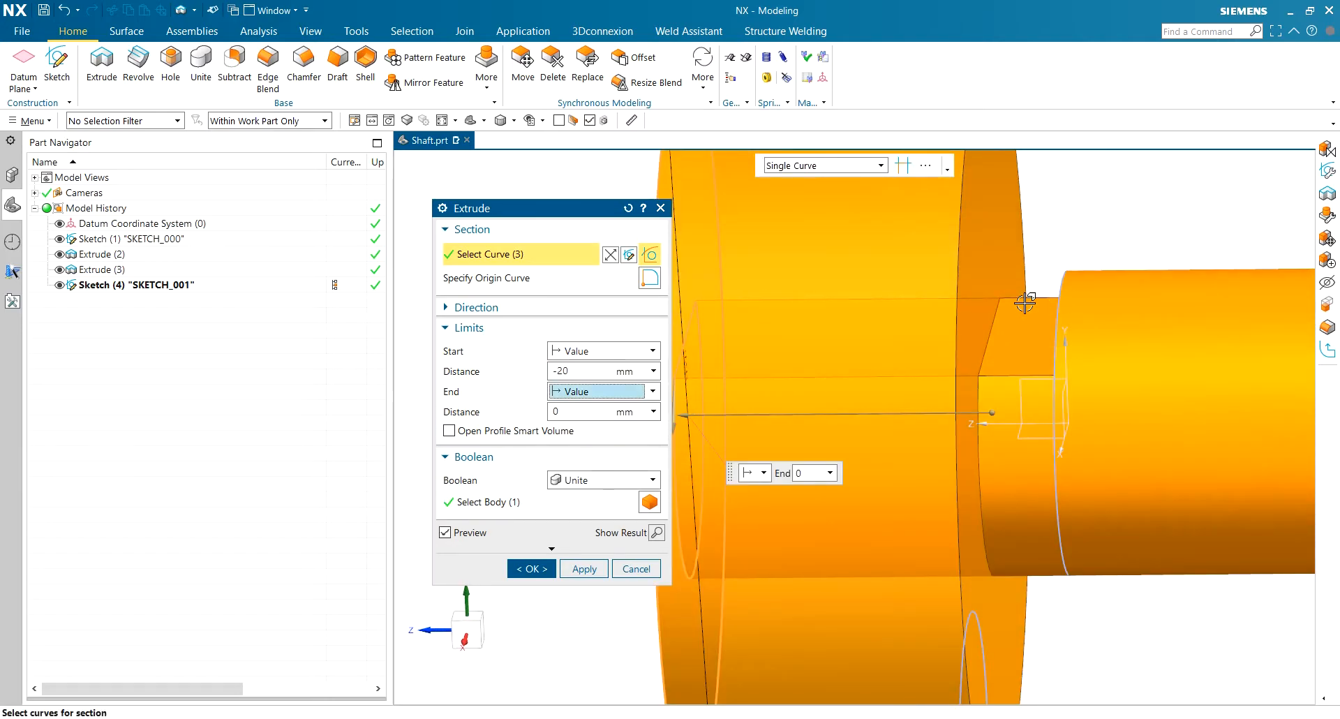
{"action": "middle_click_drag", "start_coordinate": [1084, 265], "coordinate": [1068, 341]}
{"action": "scroll", "coordinate": [1035, 322], "scroll_direction": "up", "scroll_amount": 4}
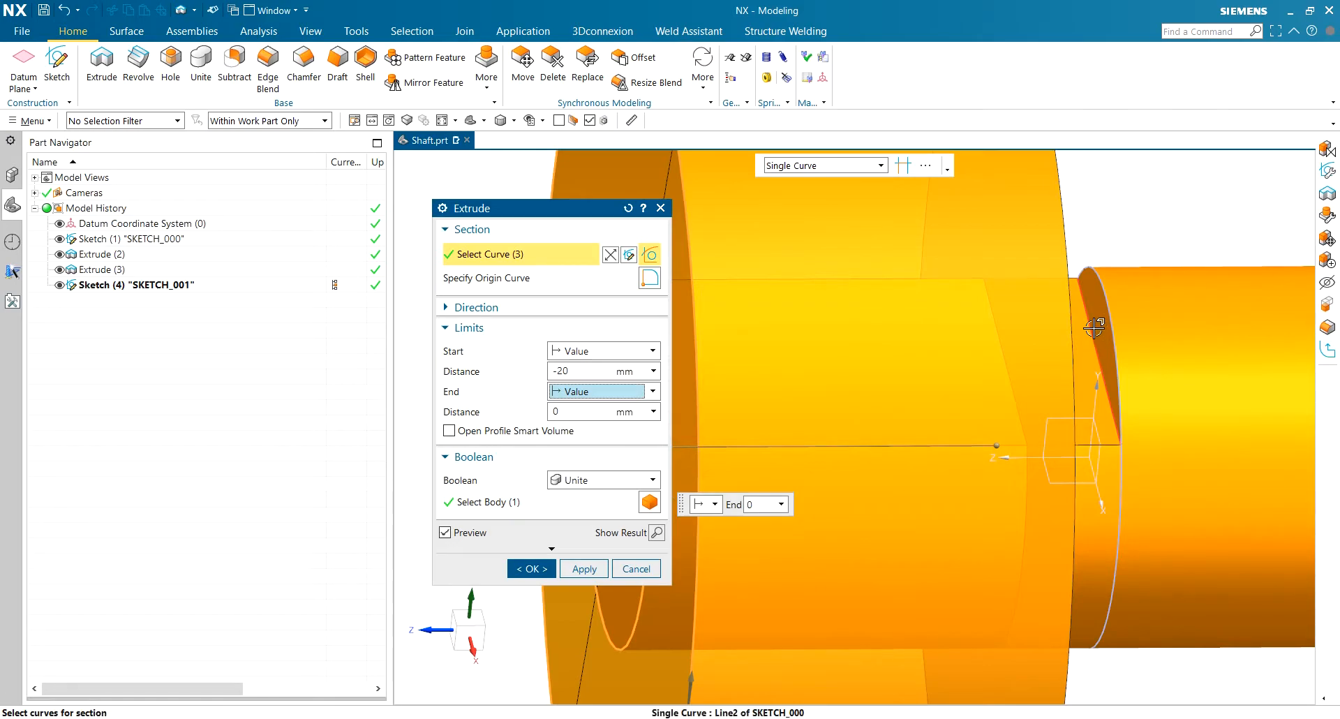
{"action": "scroll", "coordinate": [1094, 328], "scroll_direction": "up", "scroll_amount": 2}
{"action": "scroll", "coordinate": [1097, 346], "scroll_direction": "down", "scroll_amount": 3}
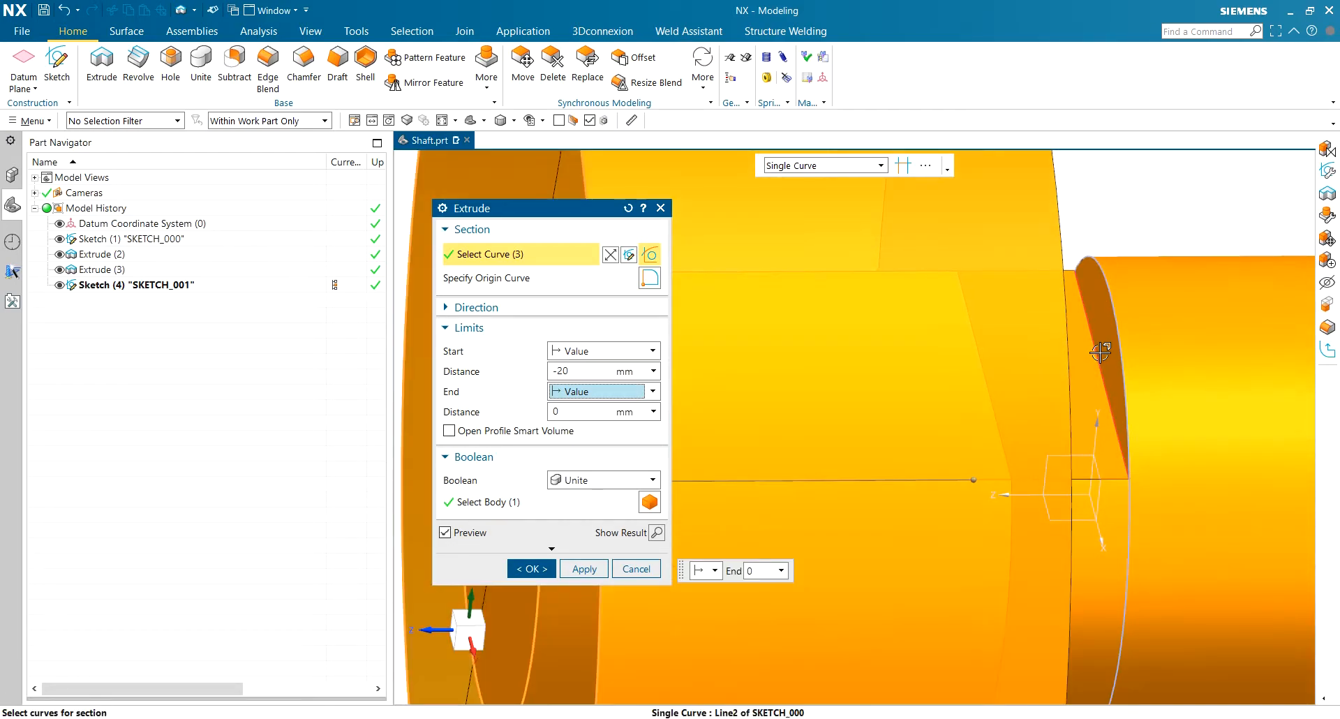
{"action": "left_click", "coordinate": [536, 569]}
Toggle the visibility of the collar extrude and its sketch to check how they relate to the shaft.
{"action": "middle_click_drag", "start_coordinate": [936, 392], "coordinate": [1049, 400]}
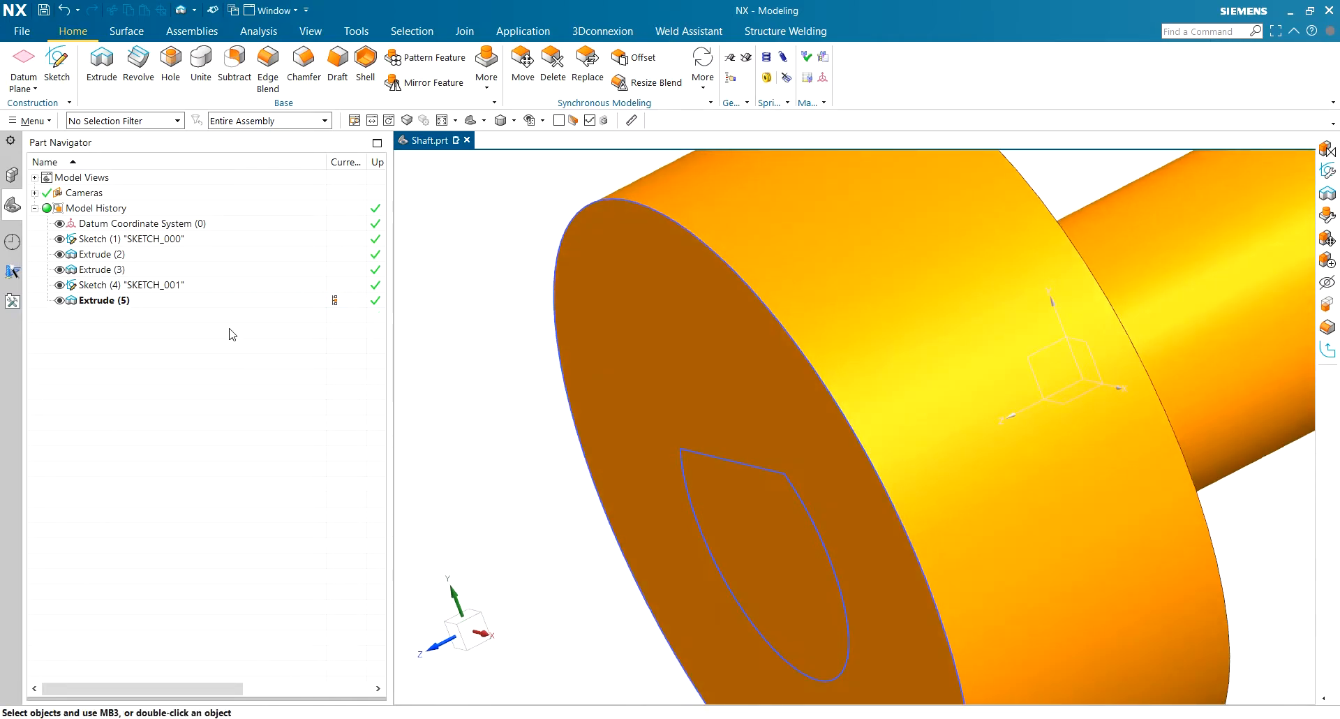
{"action": "left_click", "coordinate": [59, 300]}
{"action": "left_click", "coordinate": [60, 300]}
{"action": "left_click", "coordinate": [59, 285]}
{"action": "left_click", "coordinate": [59, 285]}
Edit the collar extrude and set its Boolean to None so it forms a separate body.
{"action": "left_click", "coordinate": [144, 301]}
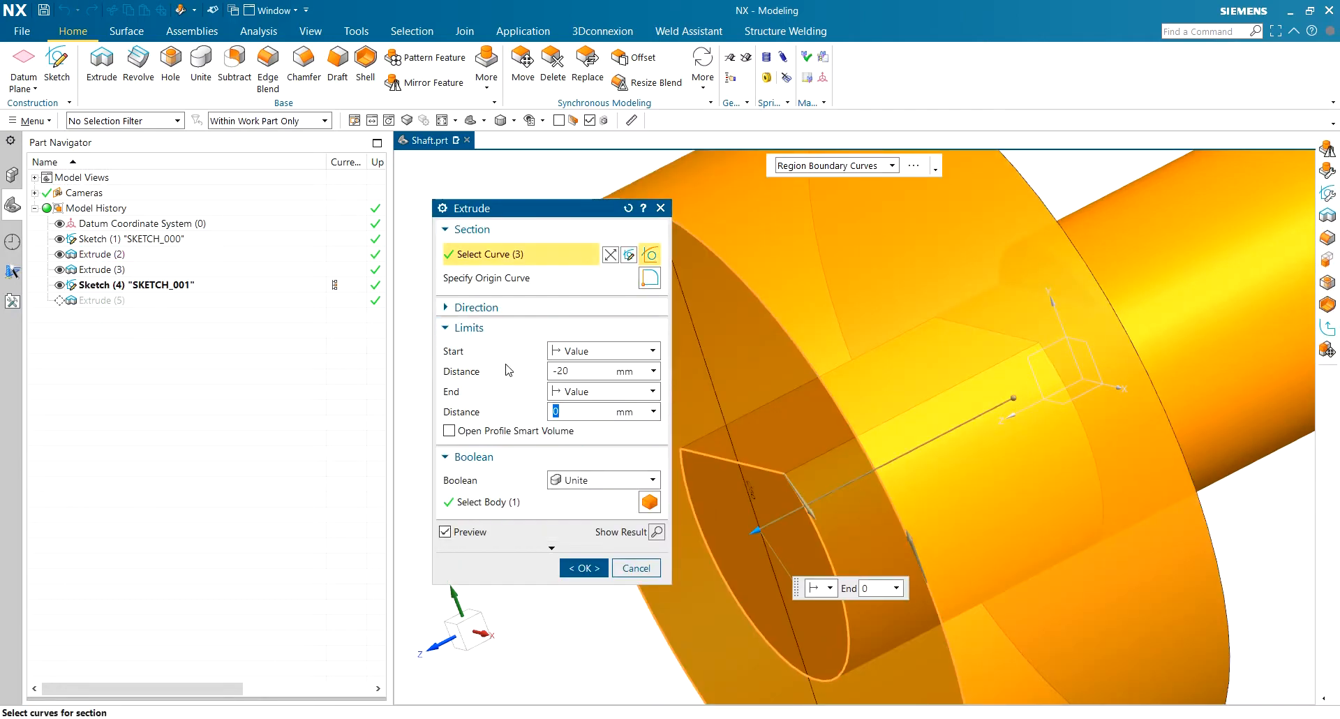
{"action": "left_click", "coordinate": [604, 482]}
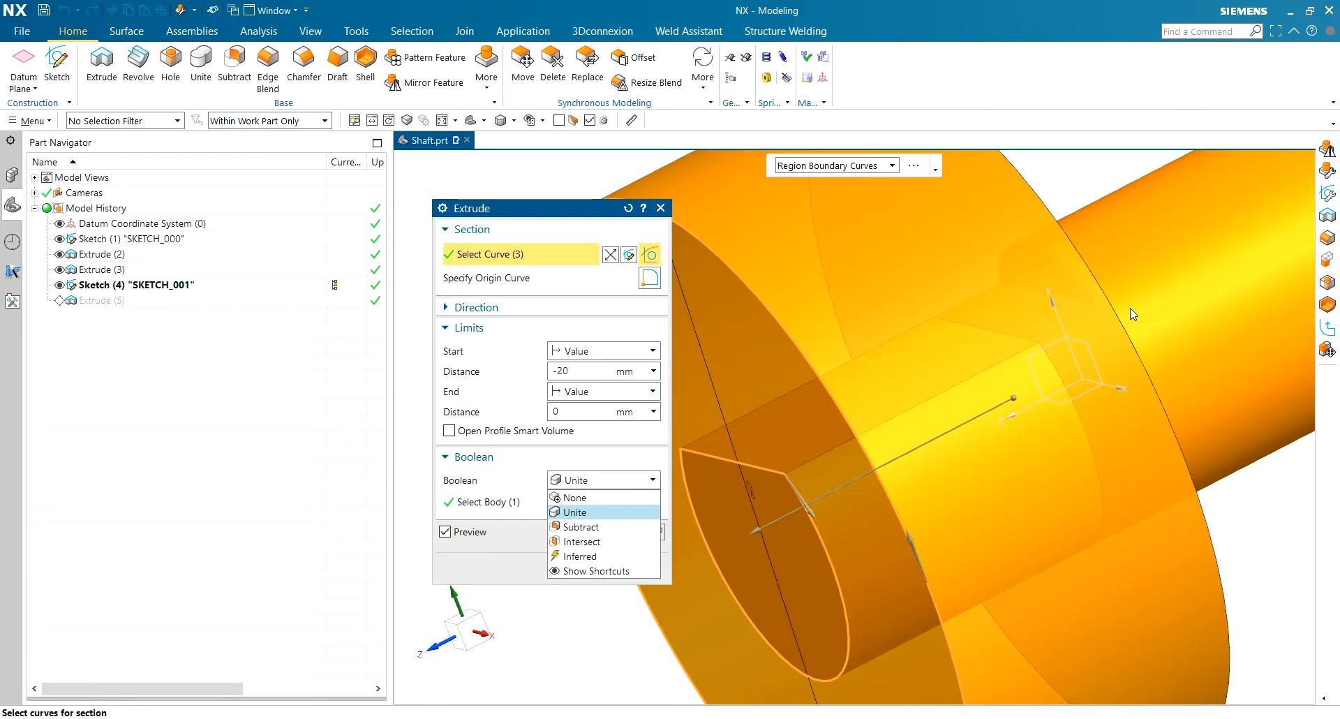
{"action": "left_click", "coordinate": [571, 497]}
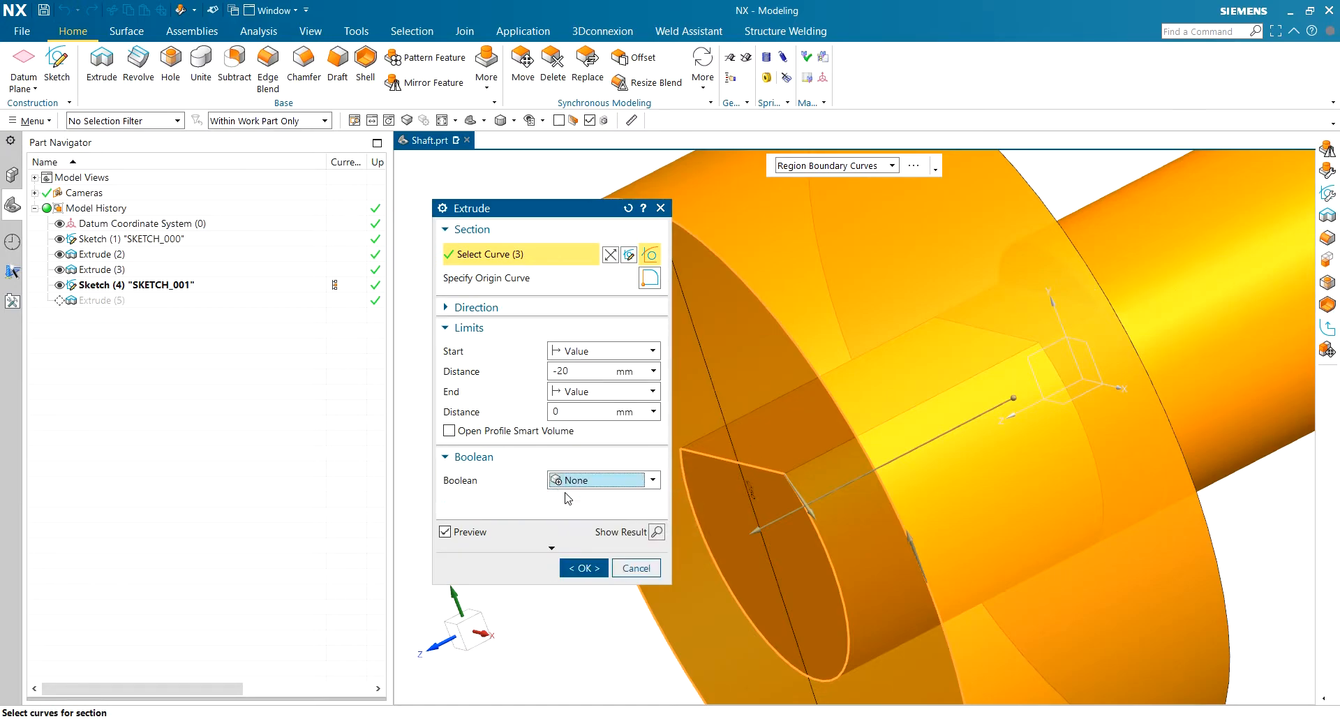
{"action": "scroll", "coordinate": [1110, 388], "scroll_direction": "down", "scroll_amount": 3}
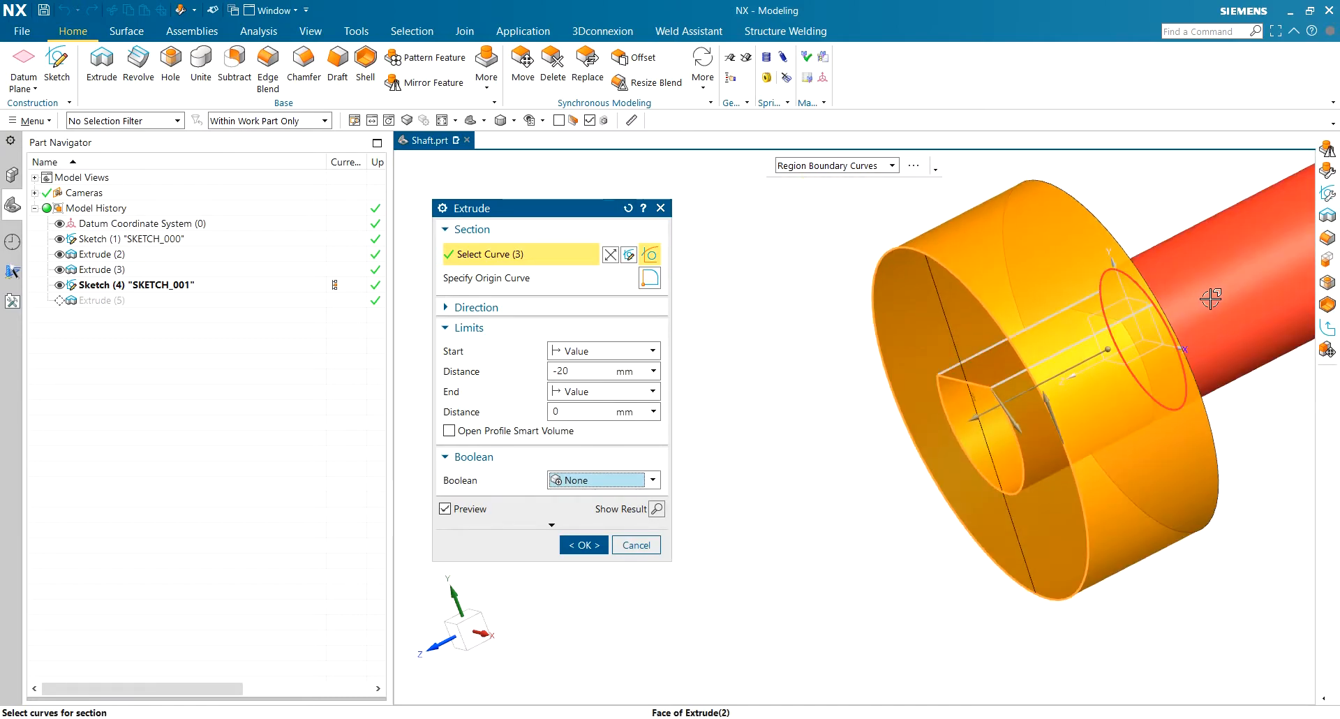
{"action": "scroll", "coordinate": [1206, 296], "scroll_direction": "up", "scroll_amount": 2}
{"action": "scroll", "coordinate": [927, 297], "scroll_direction": "down", "scroll_amount": 2}
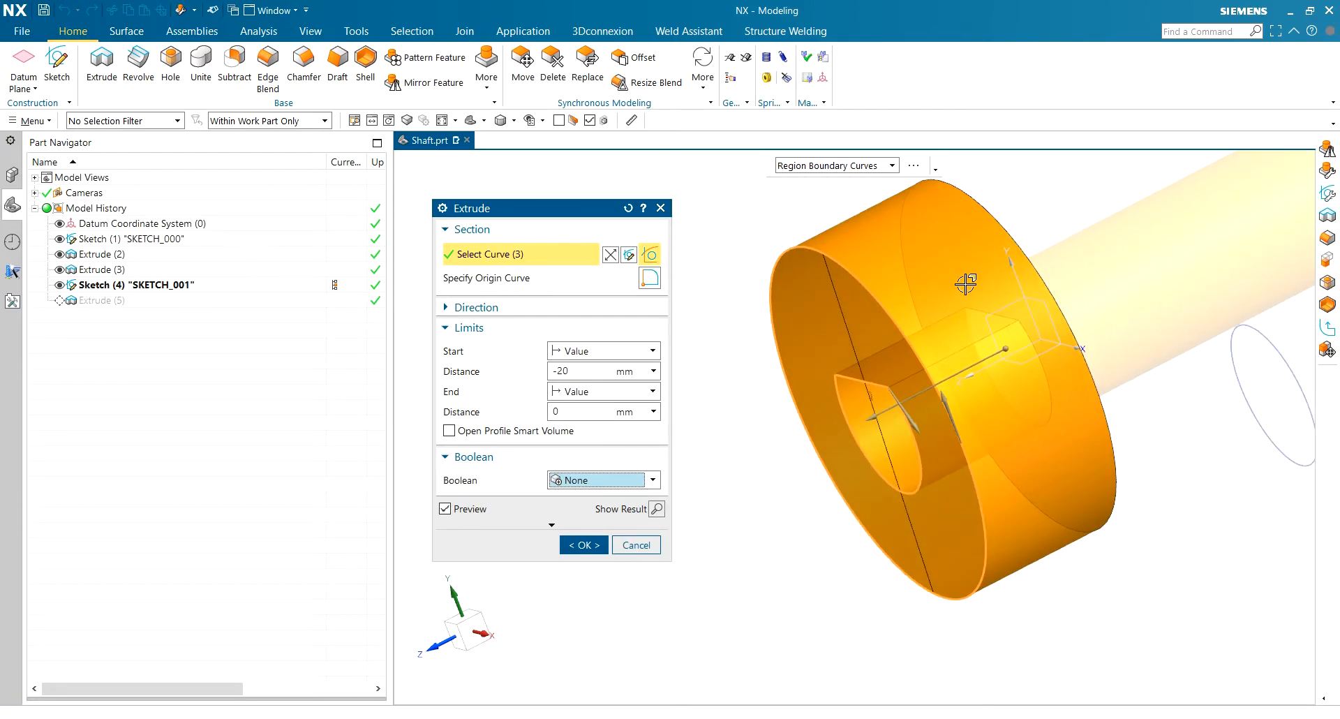
{"action": "scroll", "coordinate": [1036, 258], "scroll_direction": "up", "scroll_amount": 1}
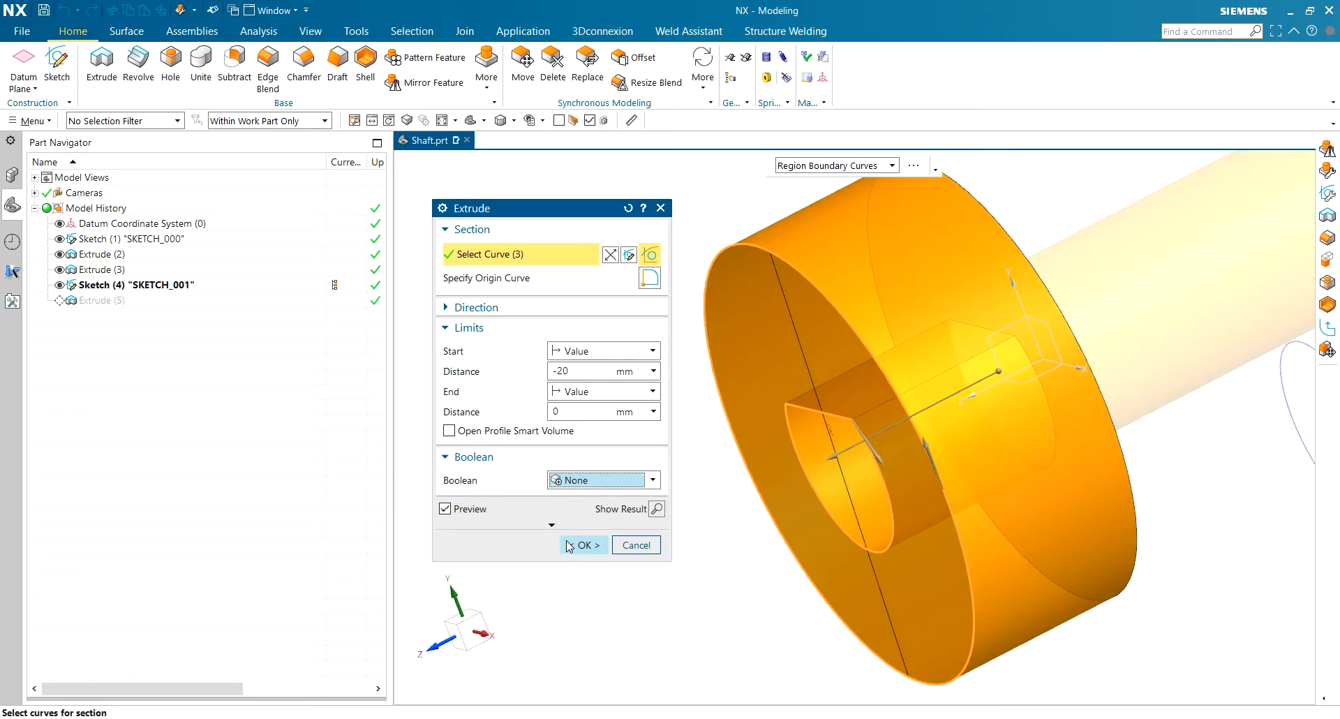
{"action": "left_click", "coordinate": [584, 544]}
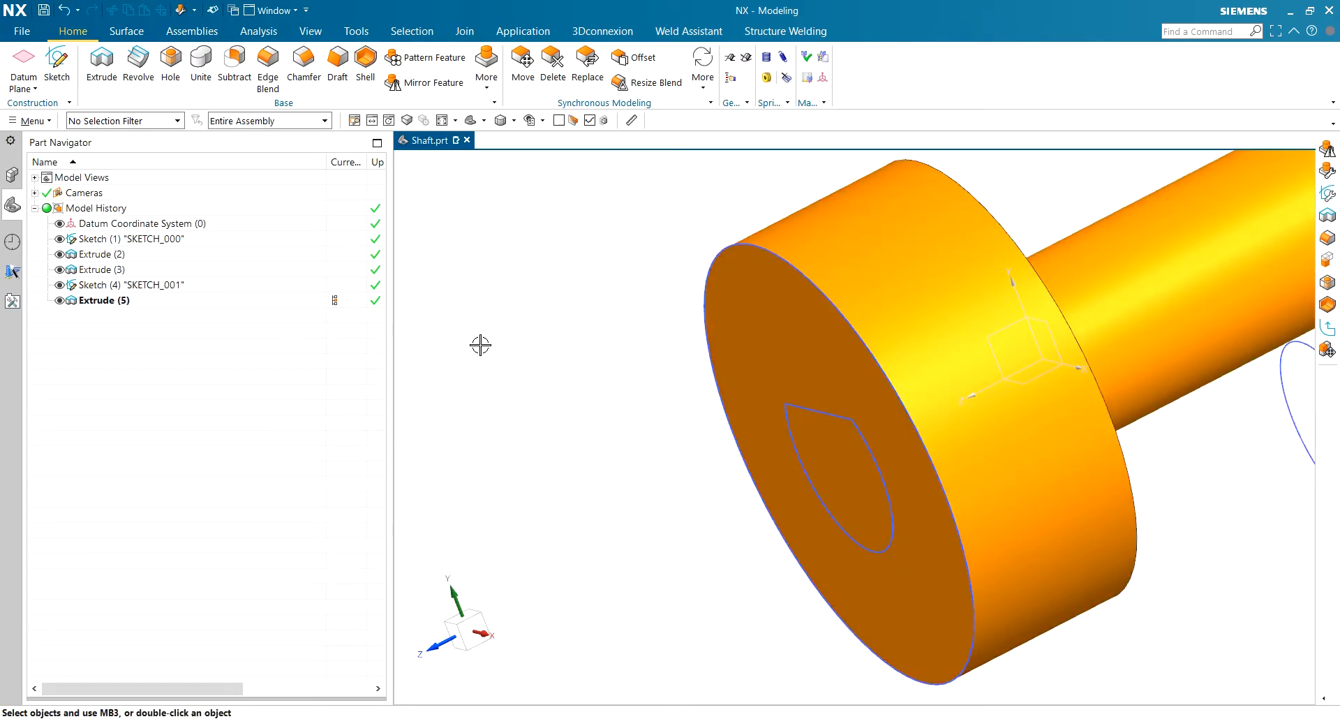
Toggle the visibility of the collar and of the shaft to check that they are independent bodies.
{"action": "left_click", "coordinate": [60, 300]}
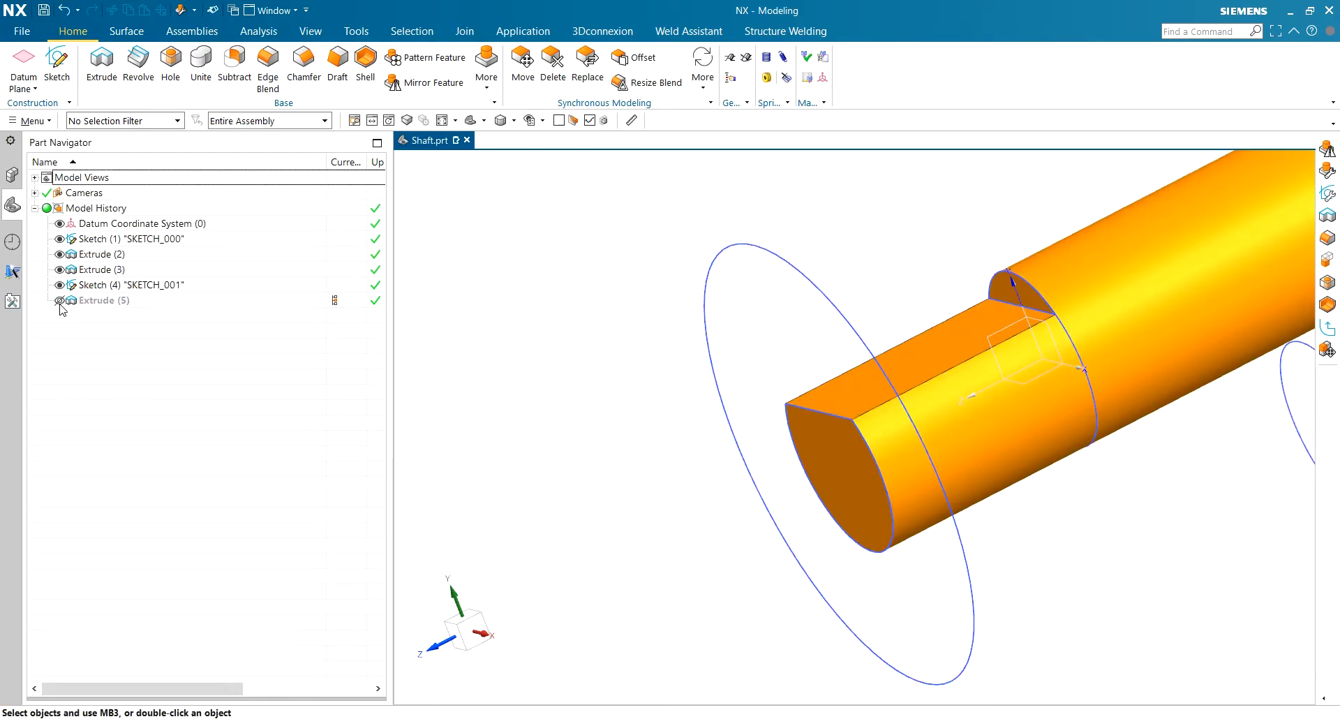
{"action": "left_click", "coordinate": [59, 300]}
{"action": "left_click", "coordinate": [59, 270]}
{"action": "left_click", "coordinate": [60, 270]}
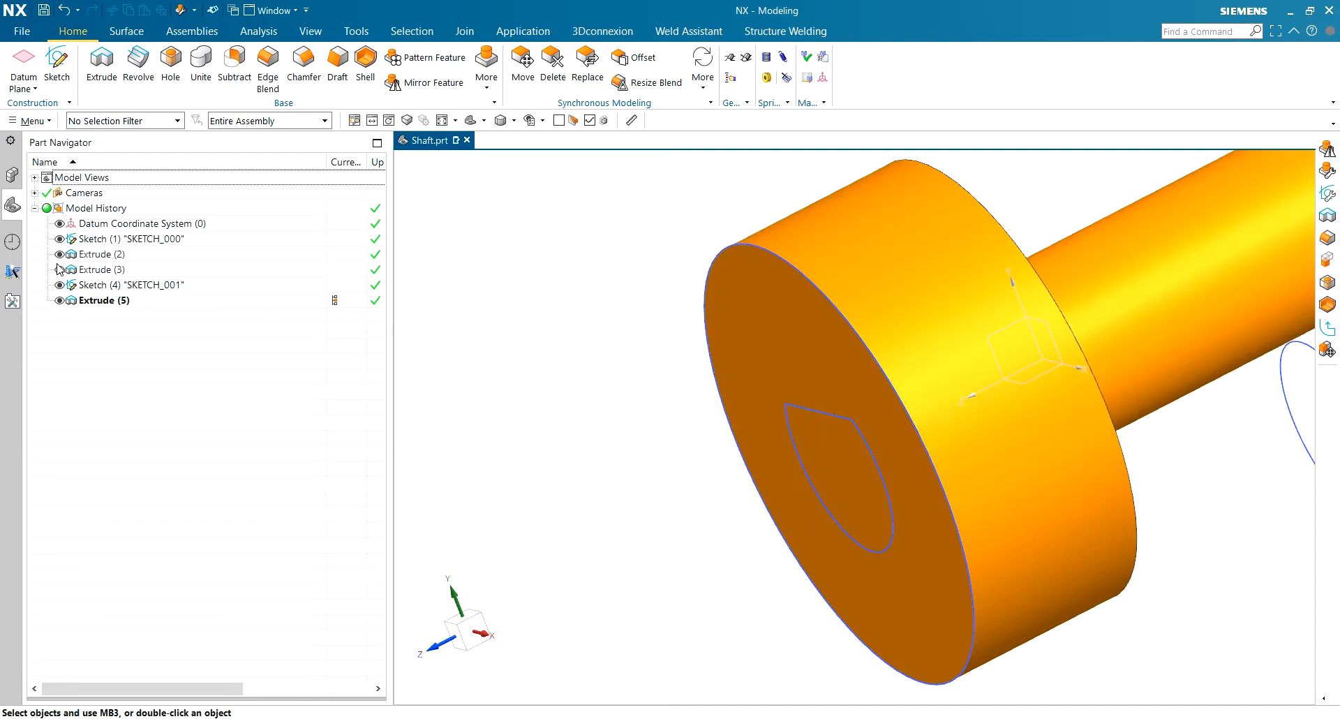
Hide the collar body and both sketches, leaving the flat-cut shaft in view.
{"action": "left_click", "coordinate": [60, 300]}
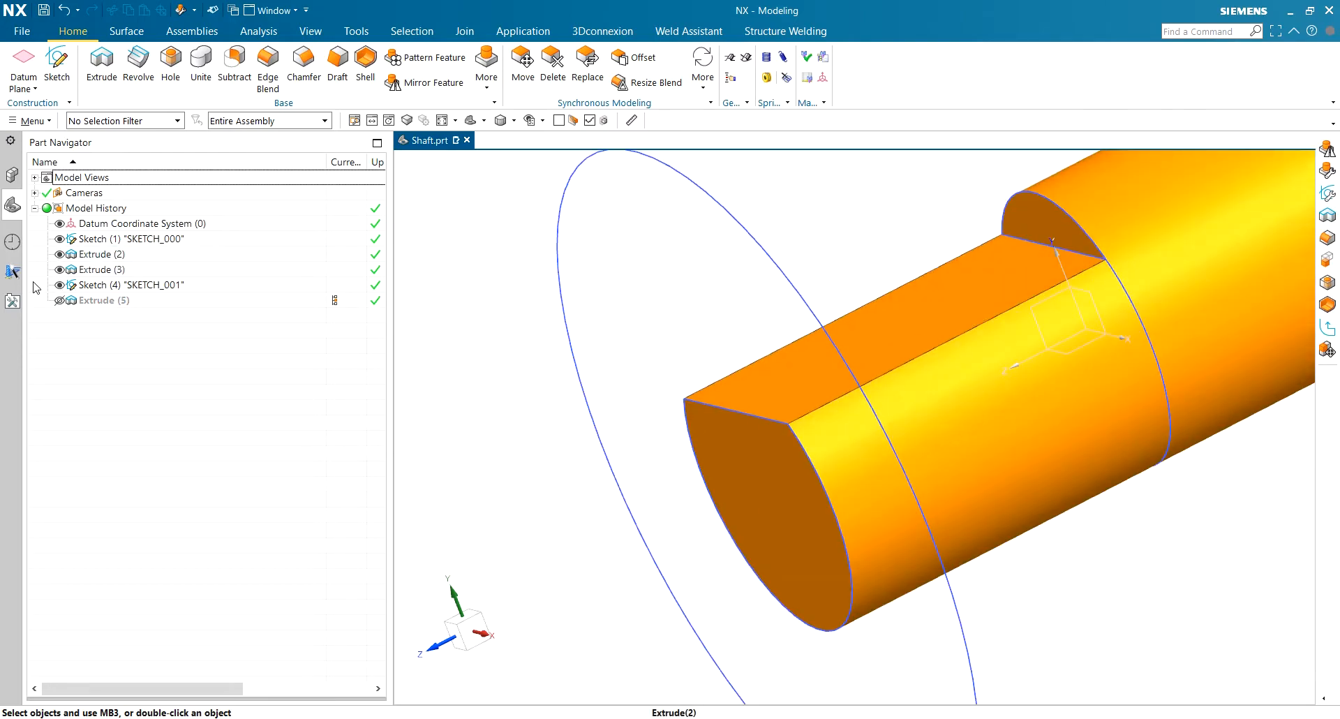
{"action": "left_click", "coordinate": [60, 284]}
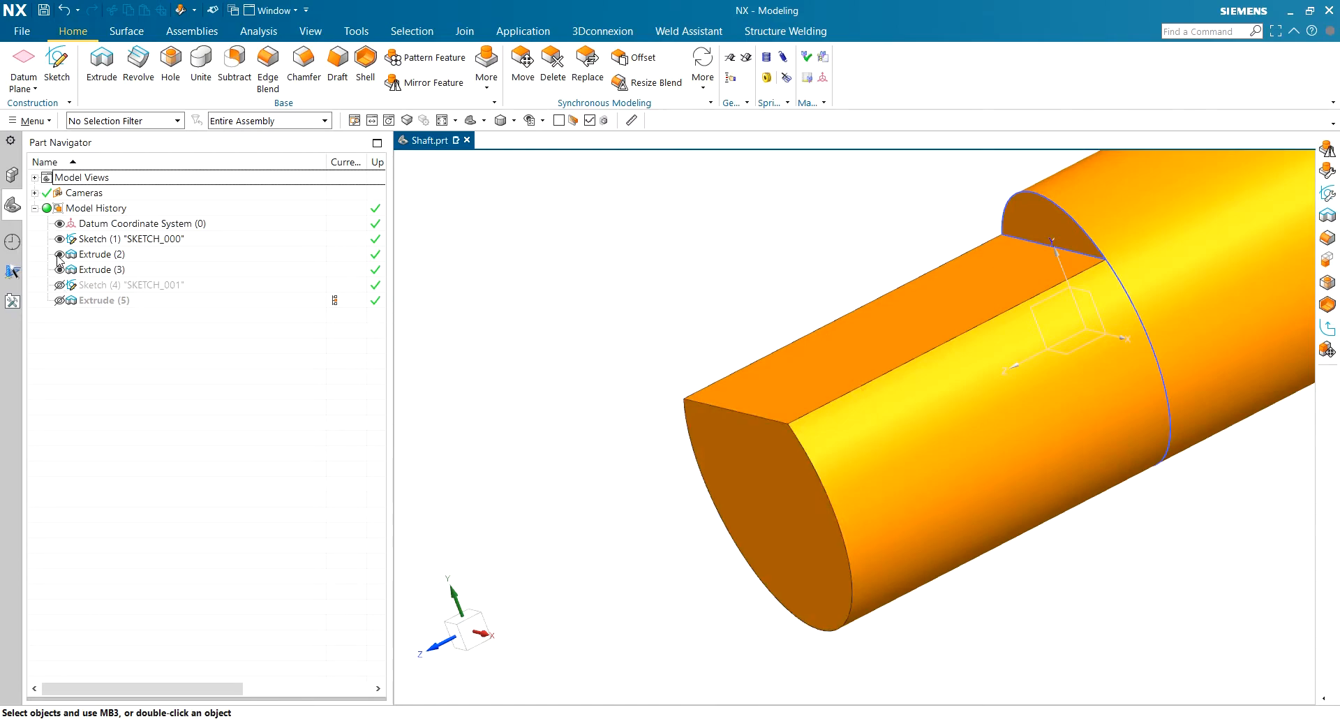
{"action": "middle_click_drag", "start_coordinate": [750, 307], "coordinate": [836, 363]}
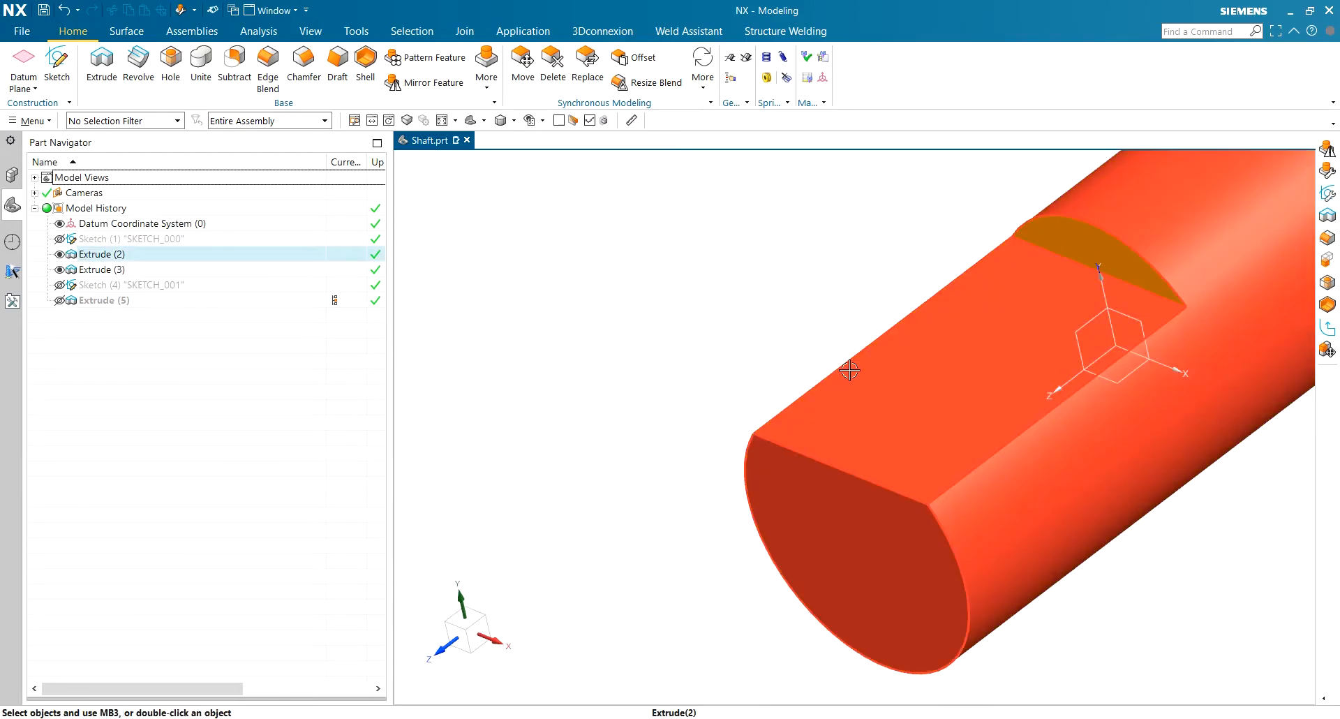
{"action": "mouse_move", "coordinate": [705, 316]}
{"action": "middle_mouse_down"}
{"action": "mouse_move", "coordinate": [757, 324]}
{"action": "mouse_move", "coordinate": [691, 299]}
{"action": "middle_mouse_up"}
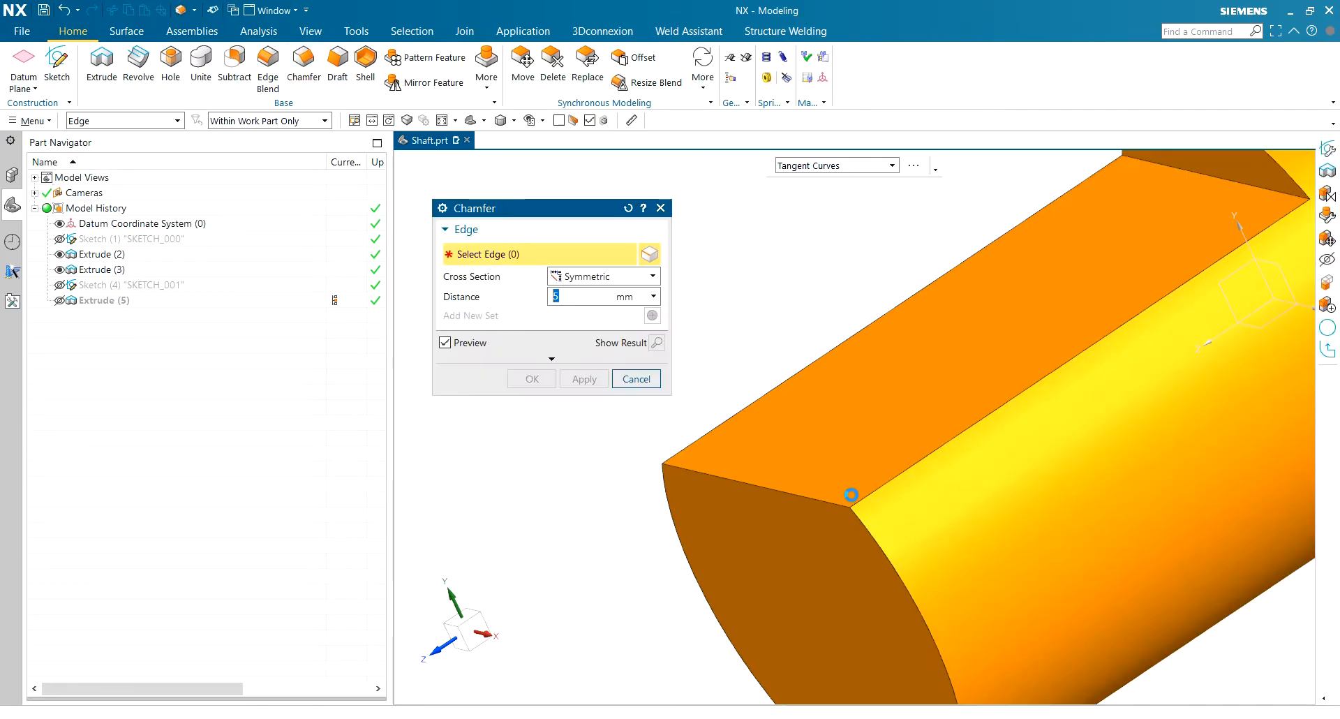
{"action": "left_click", "coordinate": [874, 484]}
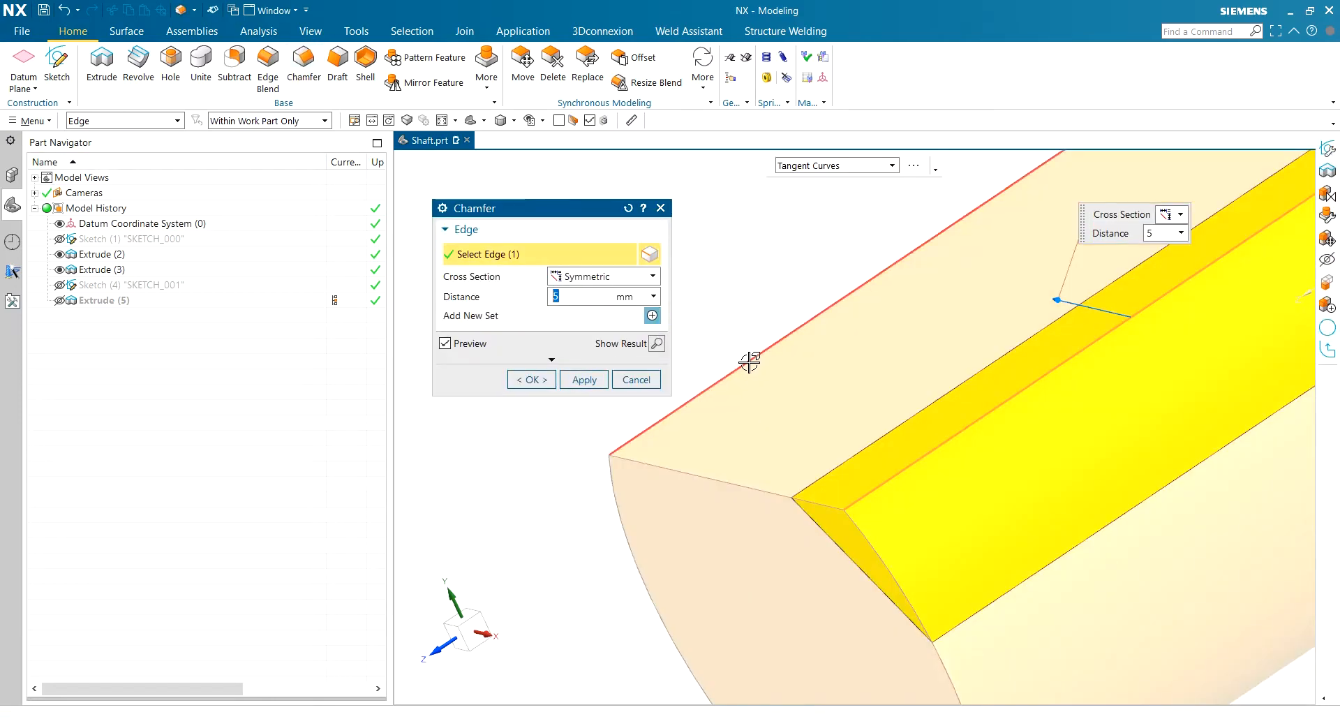
{"action": "left_click", "coordinate": [749, 361]}
{"action": "scroll", "coordinate": [754, 363], "scroll_direction": "down", "scroll_amount": 3}
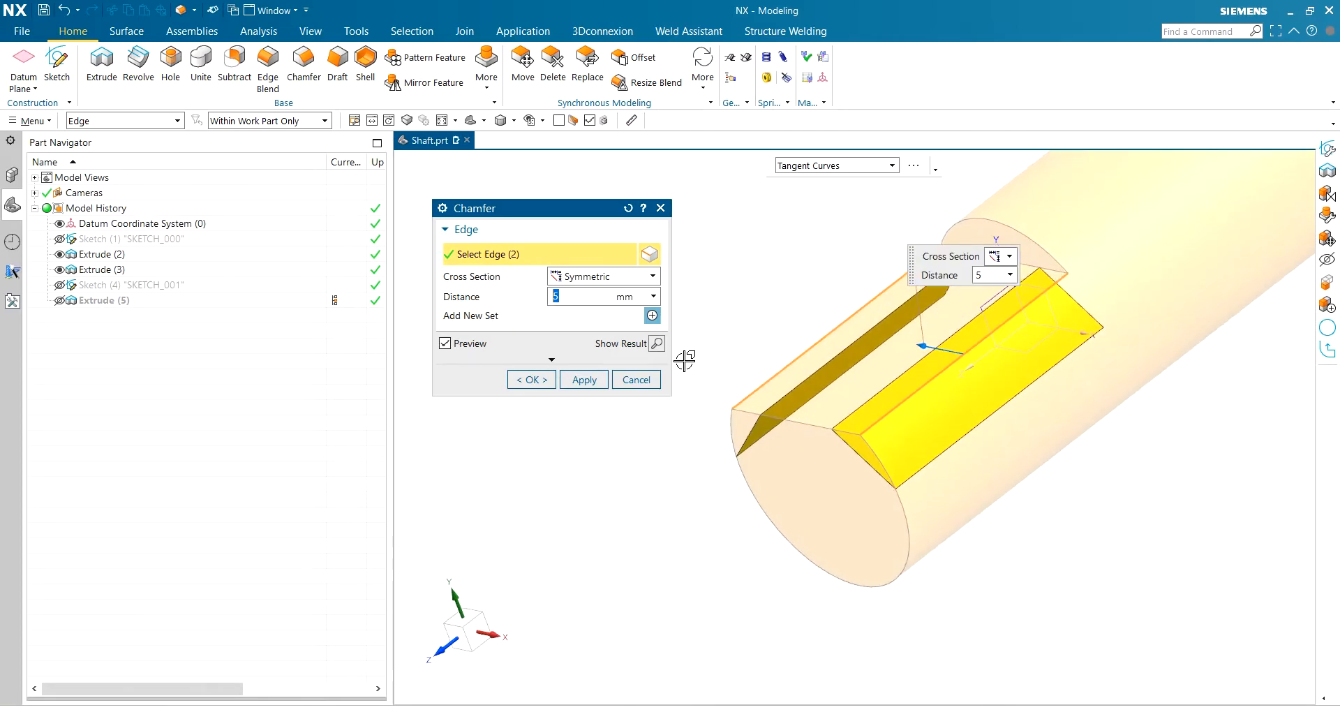
{"action": "left_click", "coordinate": [636, 379]}
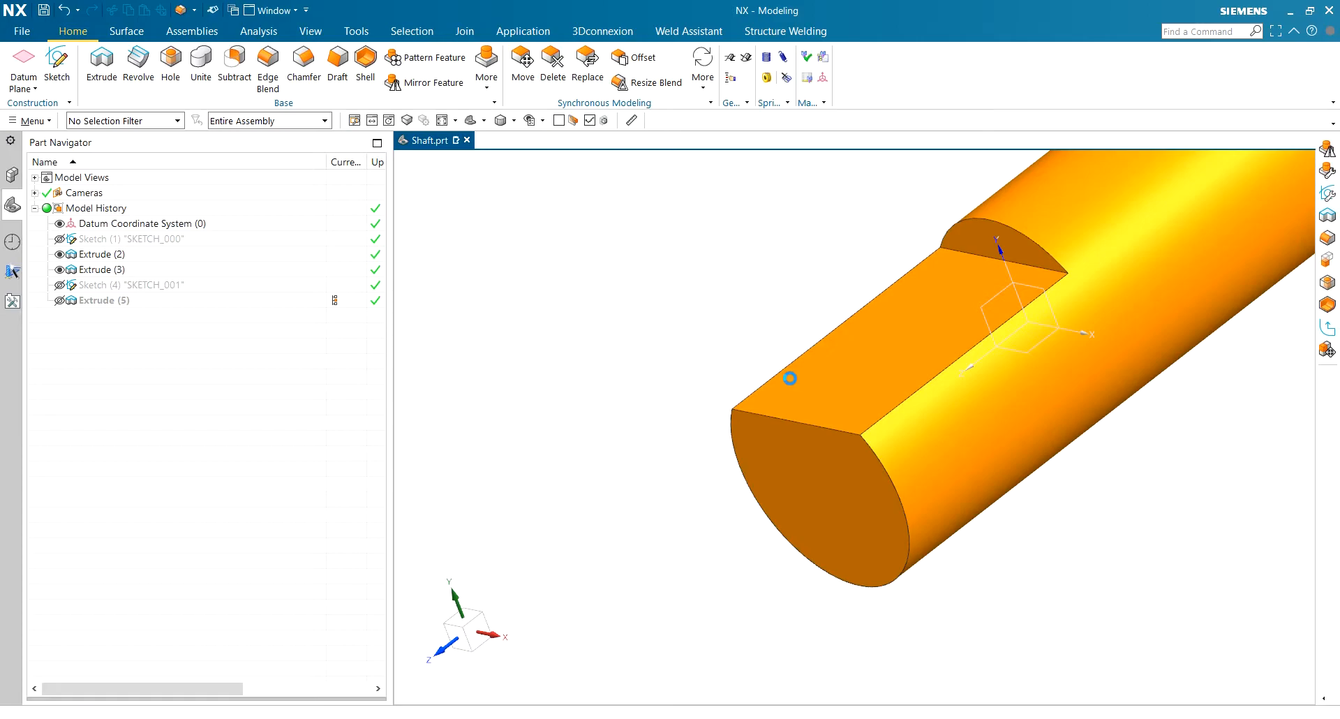
Round the two long edges of the shaft's flat with a 0.5 mm edge blend and show the collar body again.
{"action": "scroll", "coordinate": [795, 379], "scroll_direction": "up", "scroll_amount": 2}
{"action": "left_click", "coordinate": [913, 448]}
{"action": "left_click", "coordinate": [775, 365]}
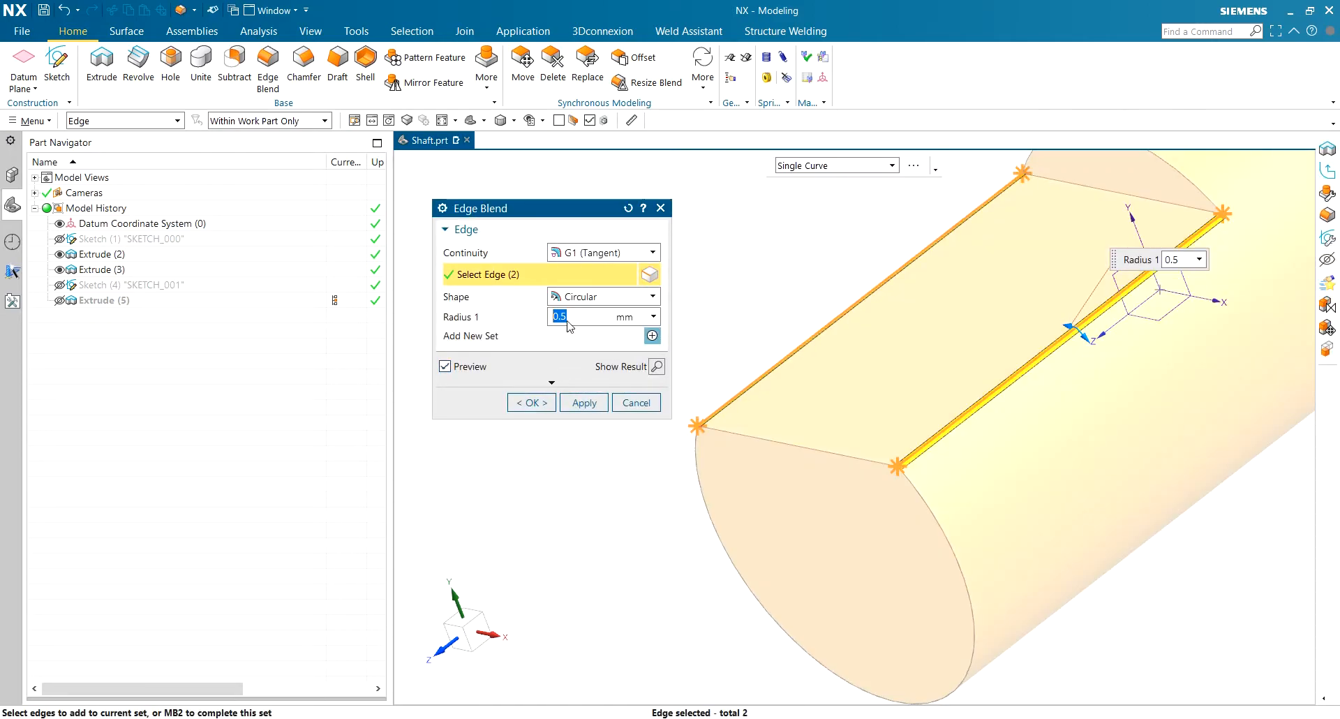
{"action": "left_click", "coordinate": [524, 402]}
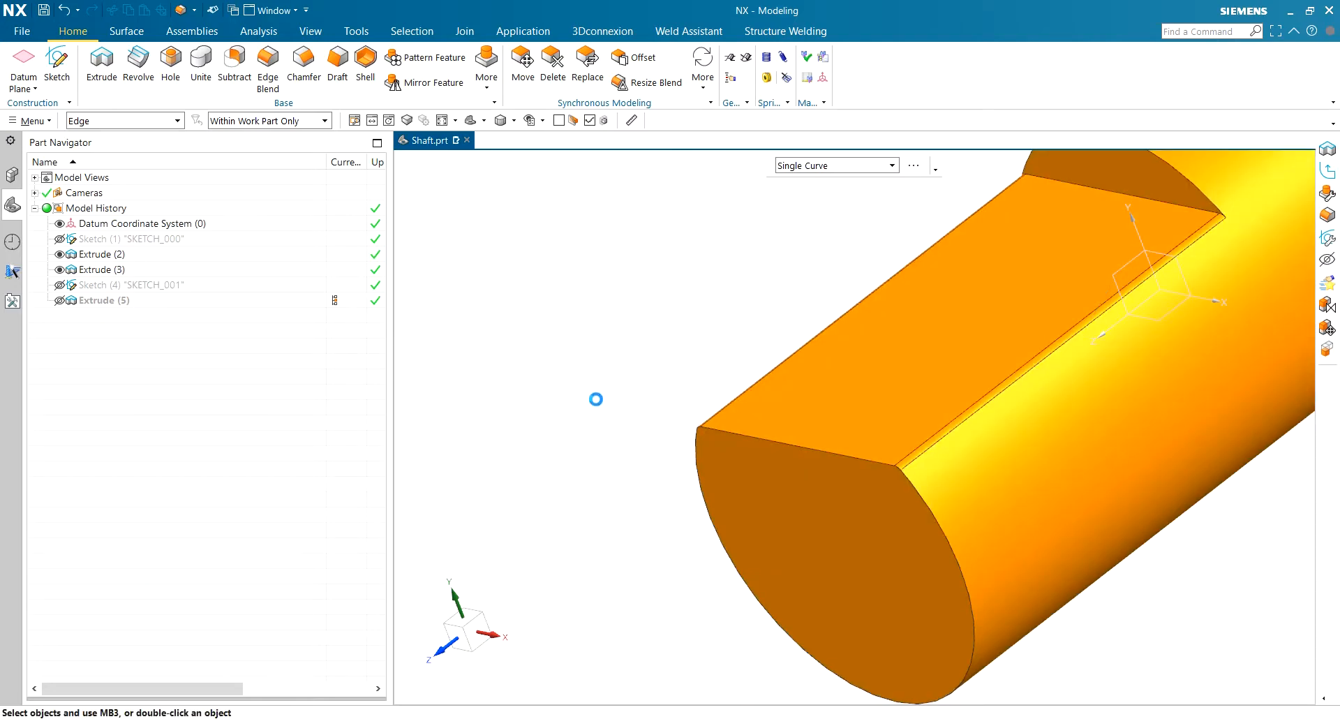
{"action": "left_click", "coordinate": [60, 300]}
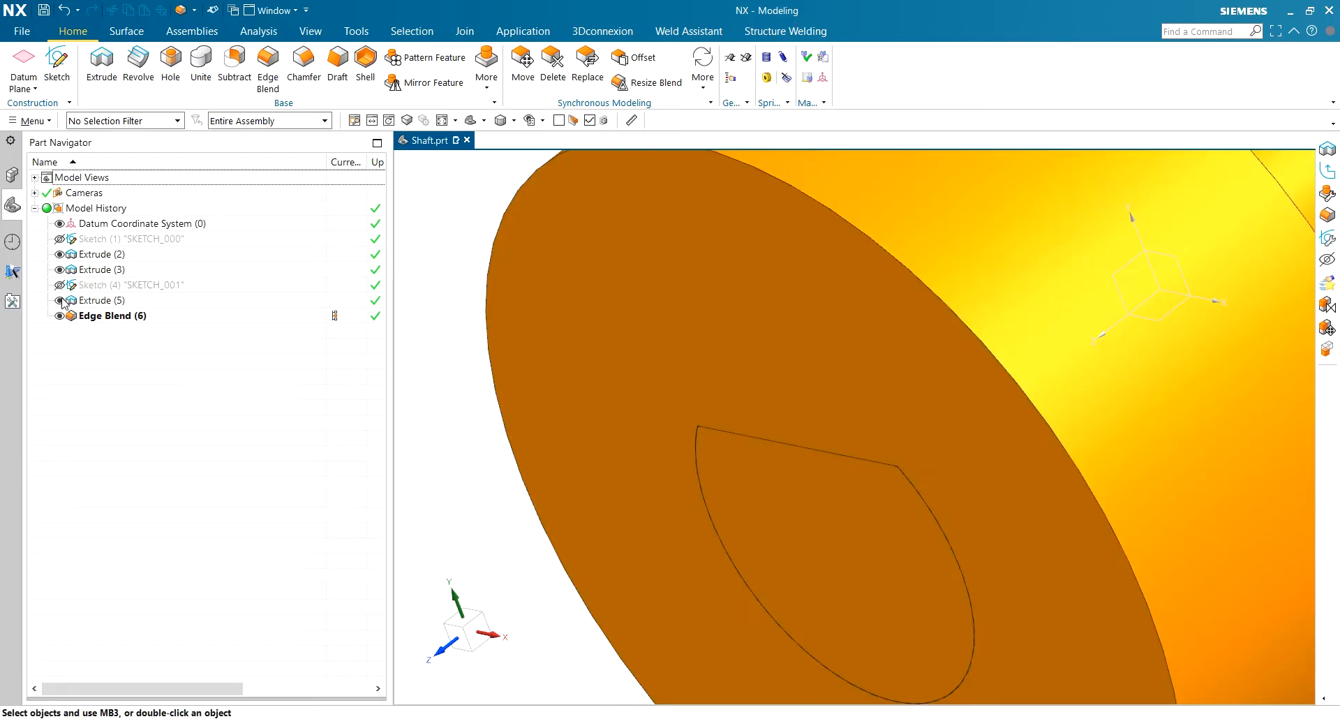
Hide the shaft and round the two long inner edges of the flat in the collar's hole with a 0.5 mm edge blend.
{"action": "left_click", "coordinate": [59, 269]}
{"action": "middle_click_drag", "start_coordinate": [670, 328], "coordinate": [803, 318]}
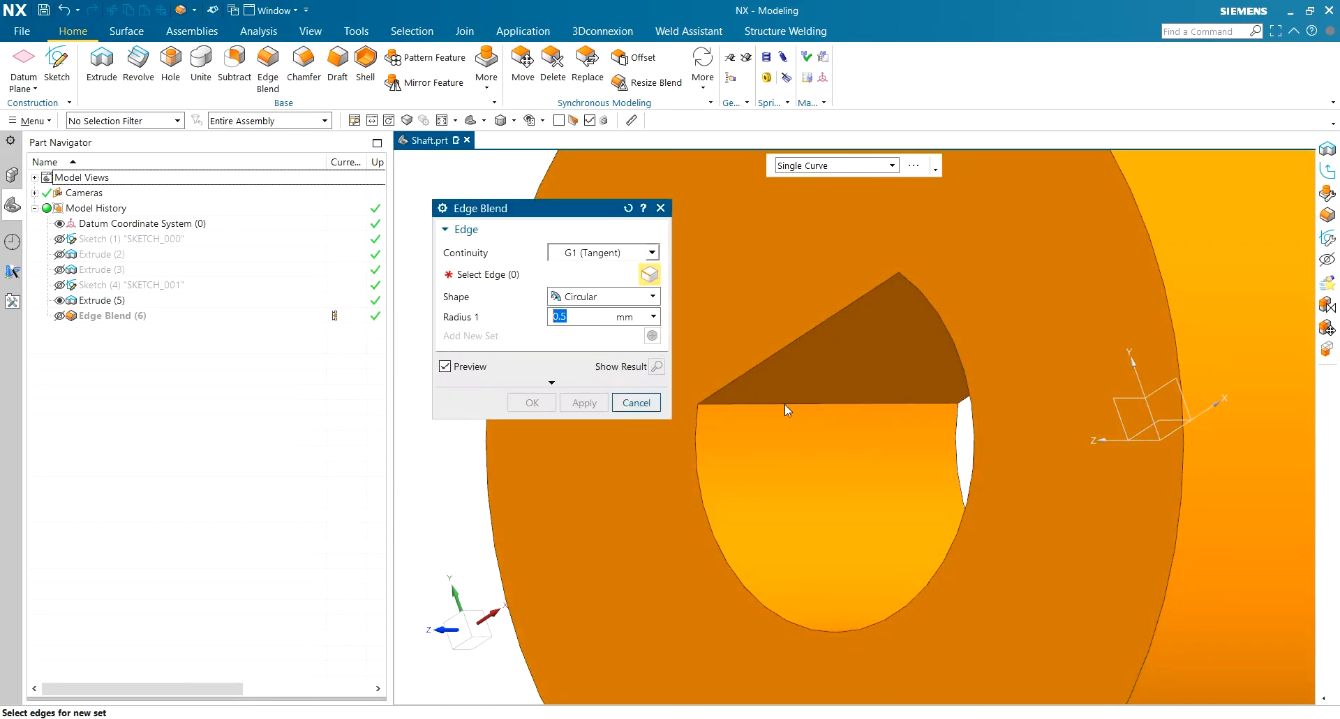
{"action": "left_click", "coordinate": [865, 402]}
{"action": "middle_click_drag", "start_coordinate": [973, 394], "coordinate": [1072, 346]}
{"action": "left_click", "coordinate": [1059, 263]}
{"action": "left_click", "coordinate": [532, 402]}
Show the shaft body again together with the collar.
{"action": "middle_click_drag", "start_coordinate": [1007, 449], "coordinate": [1216, 311]}
{"action": "mouse_move", "coordinate": [1128, 374]}
{"action": "middle_mouse_down"}
{"action": "mouse_move", "coordinate": [1082, 389]}
{"action": "mouse_move", "coordinate": [1127, 377]}
{"action": "middle_mouse_up"}
{"action": "left_click", "coordinate": [60, 317]}
{"action": "mouse_move", "coordinate": [777, 347]}
{"action": "middle_mouse_down"}
{"action": "mouse_move", "coordinate": [733, 365]}
{"action": "mouse_move", "coordinate": [789, 356]}
{"action": "mouse_move", "coordinate": [804, 329]}
{"action": "mouse_move", "coordinate": [786, 352]}
{"action": "middle_mouse_up"}
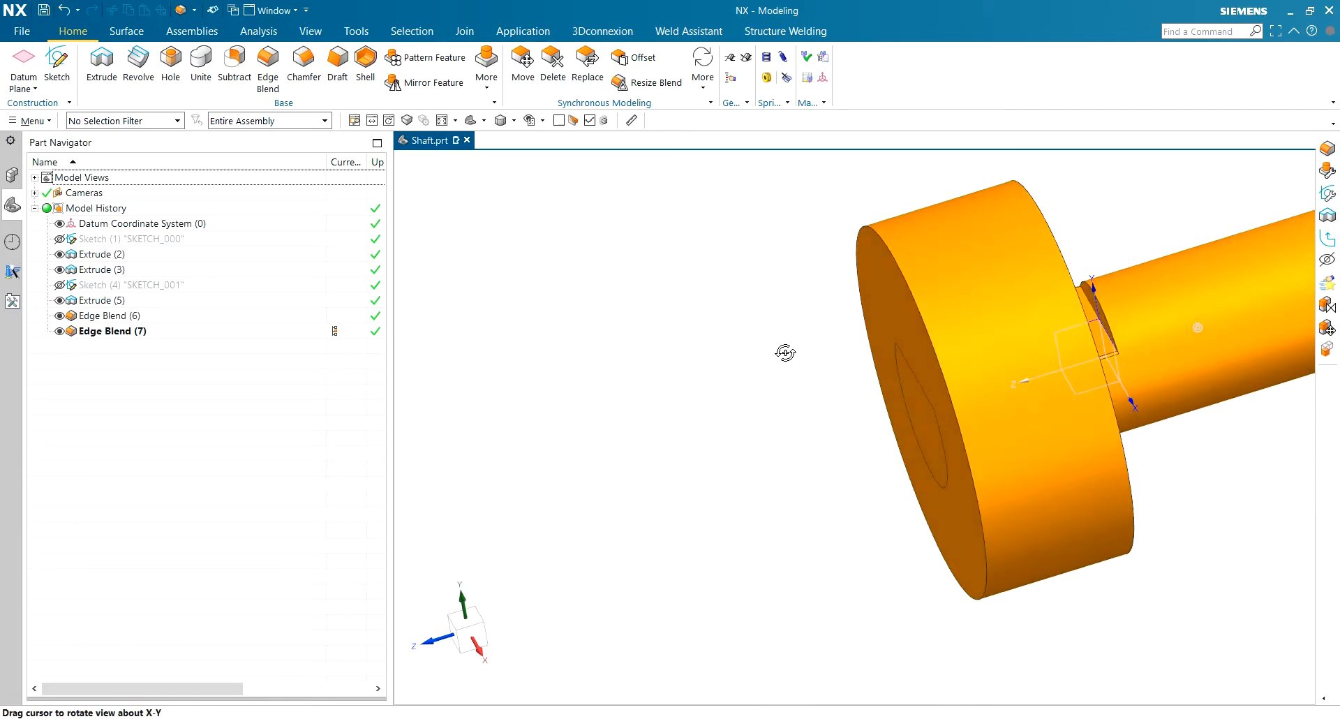
Save all open parts.
{"action": "left_click", "coordinate": [22, 32]}
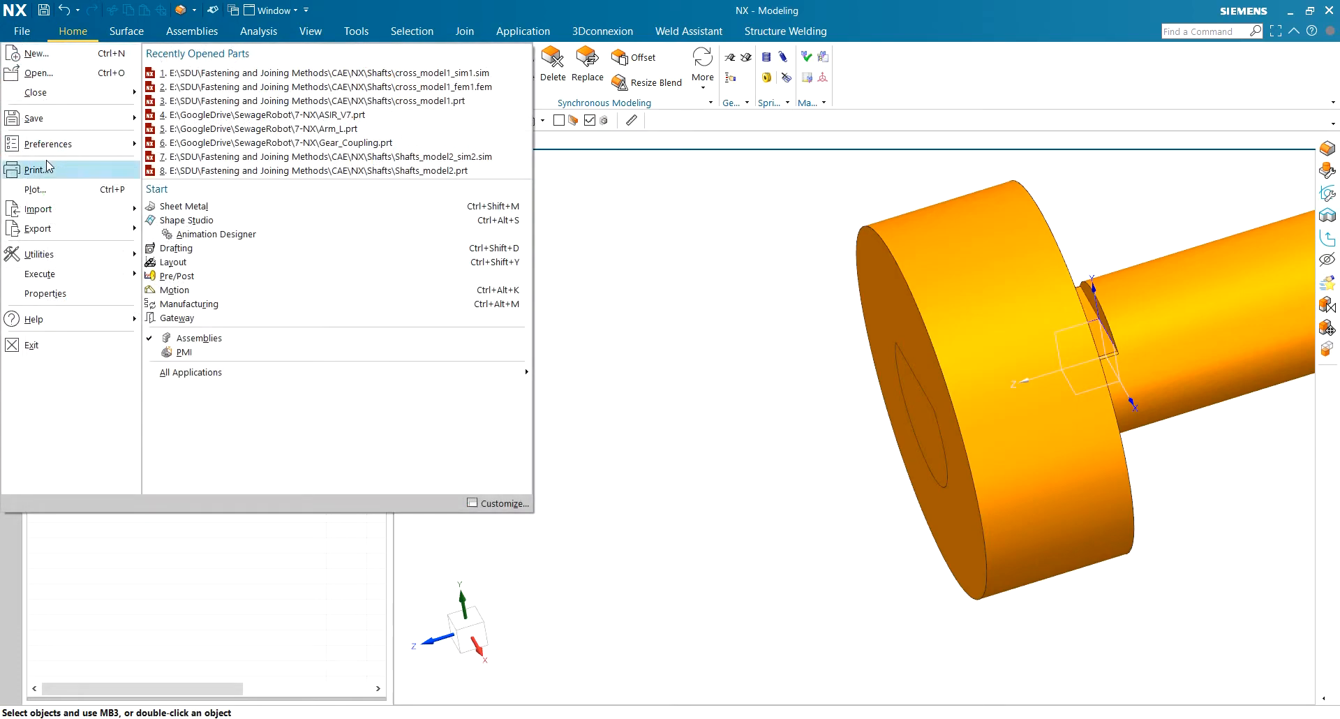
{"action": "mouse_move", "coordinate": [61, 120]}
{"action": "left_click", "coordinate": [183, 180]}
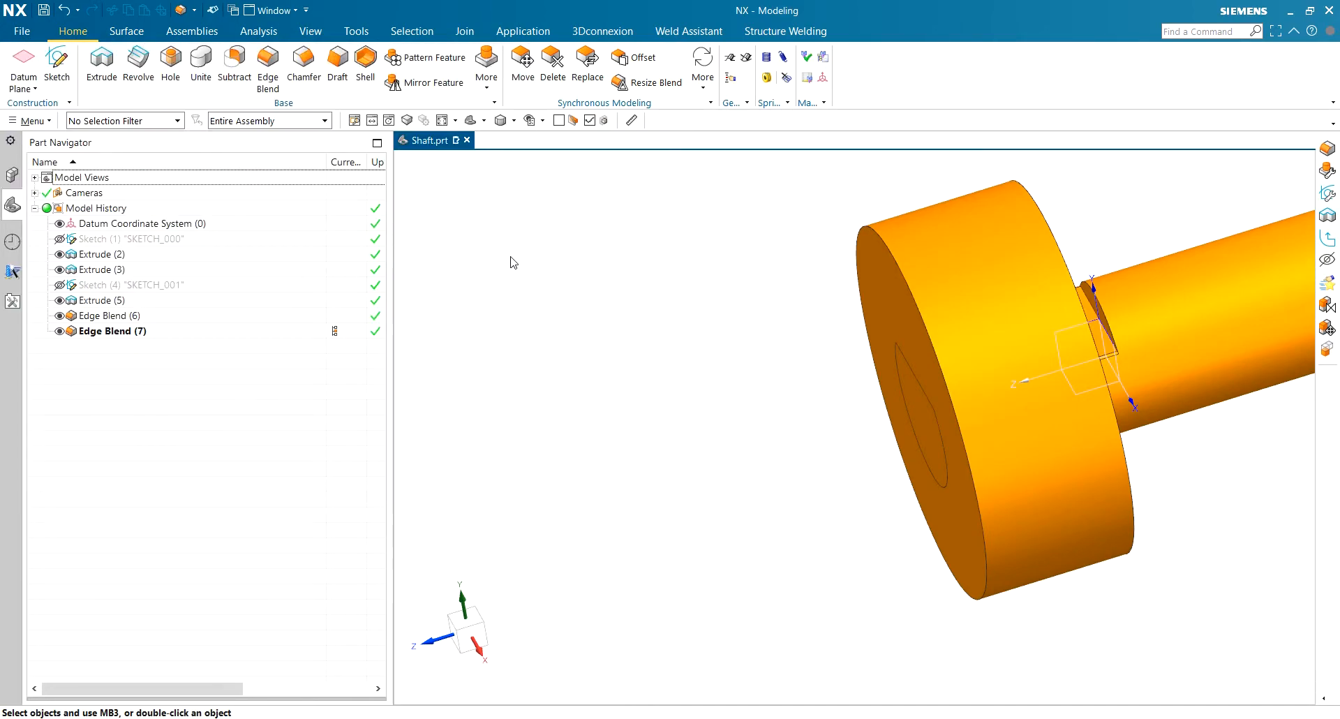
{"action": "scroll", "coordinate": [630, 311], "scroll_direction": "down", "scroll_amount": 2}
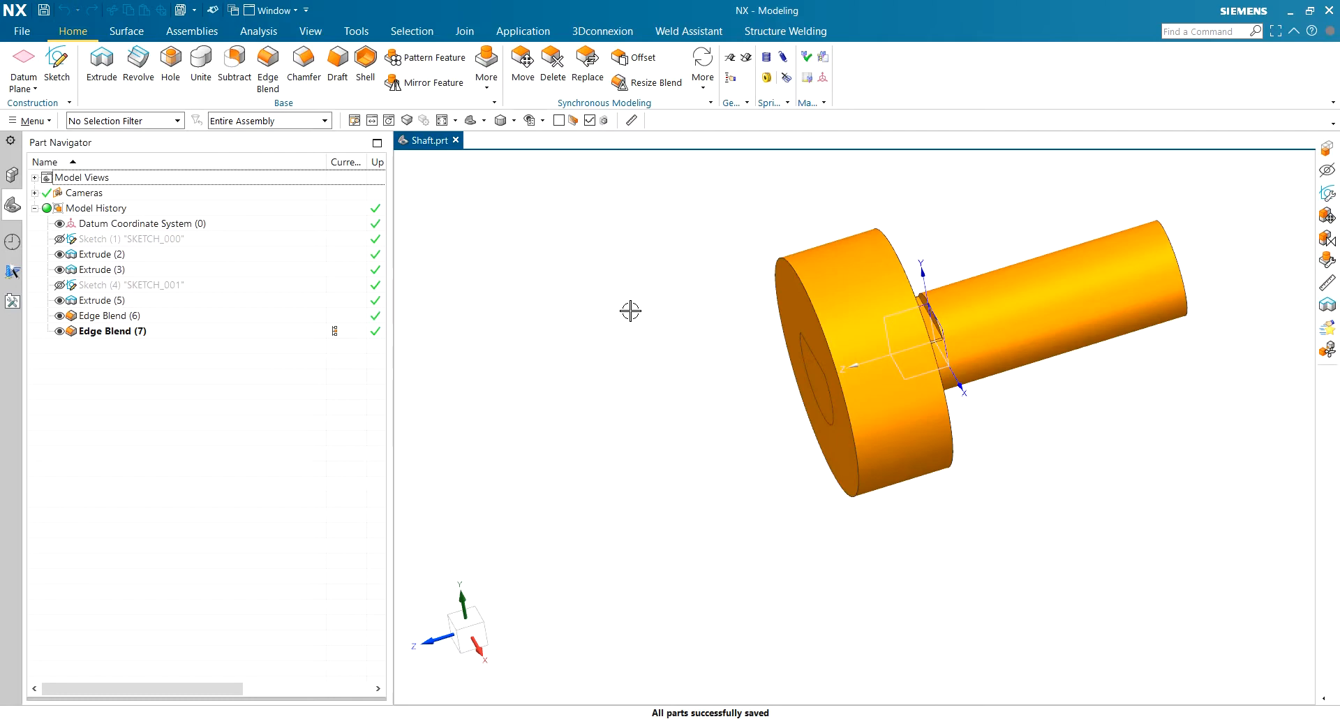
Switch to the Pre/Post application and inspect the shaft and collar bodies from several sides.
{"action": "left_click", "coordinate": [503, 30]}
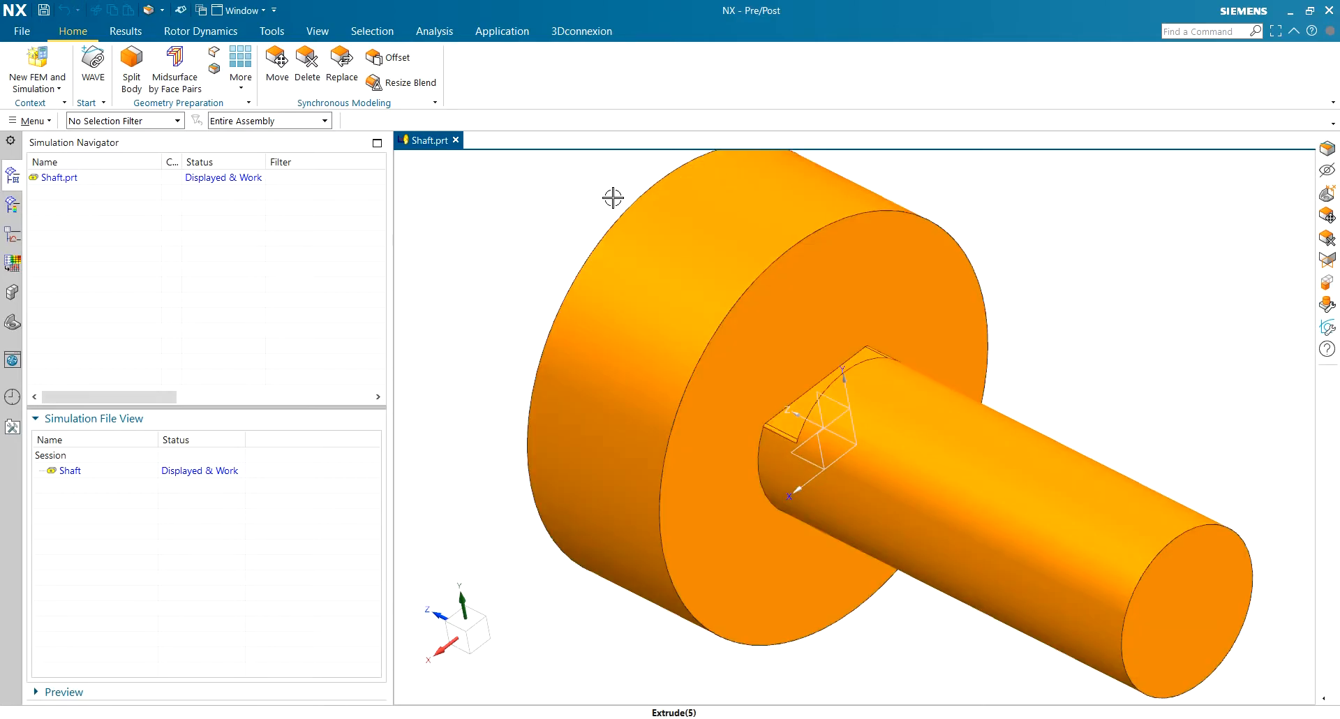
{"action": "middle_click_drag", "start_coordinate": [822, 254], "coordinate": [979, 209]}
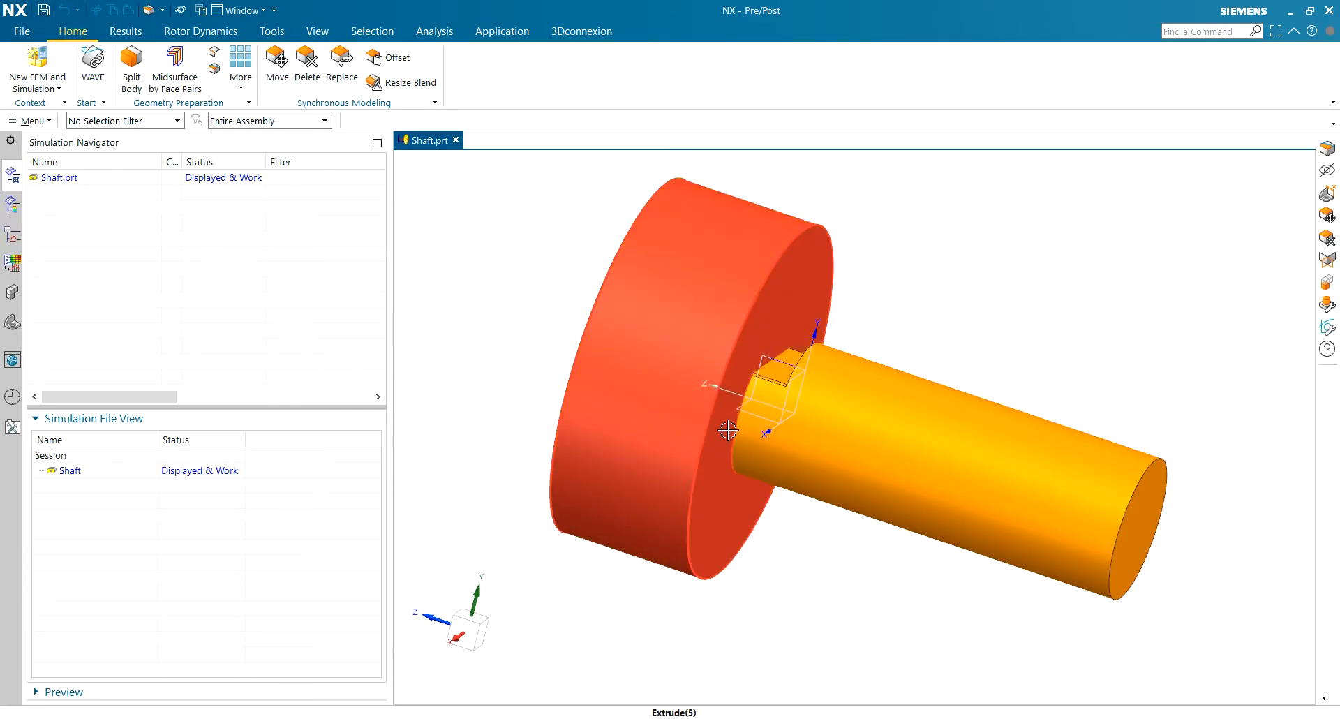
{"action": "middle_click_drag", "start_coordinate": [900, 348], "coordinate": [802, 365]}
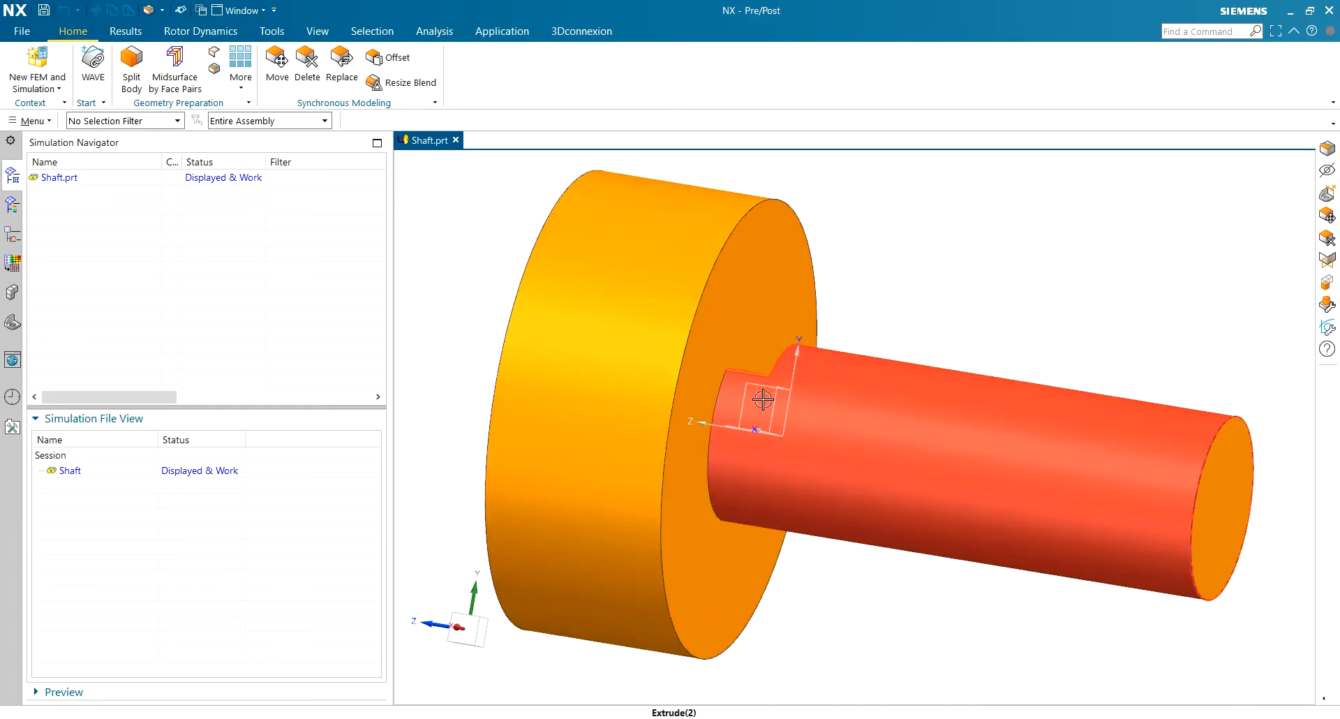
{"action": "middle_click_drag", "start_coordinate": [825, 279], "coordinate": [864, 273]}
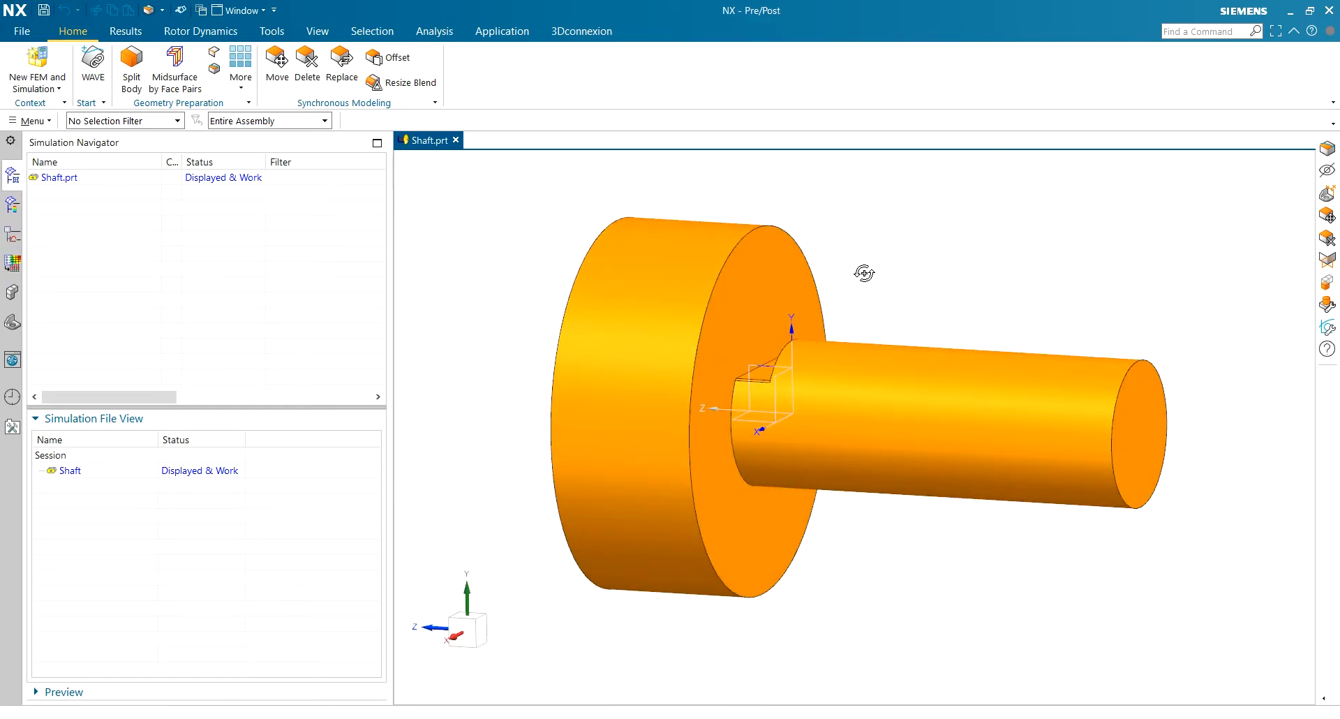
{"action": "left_click", "coordinate": [935, 408]}
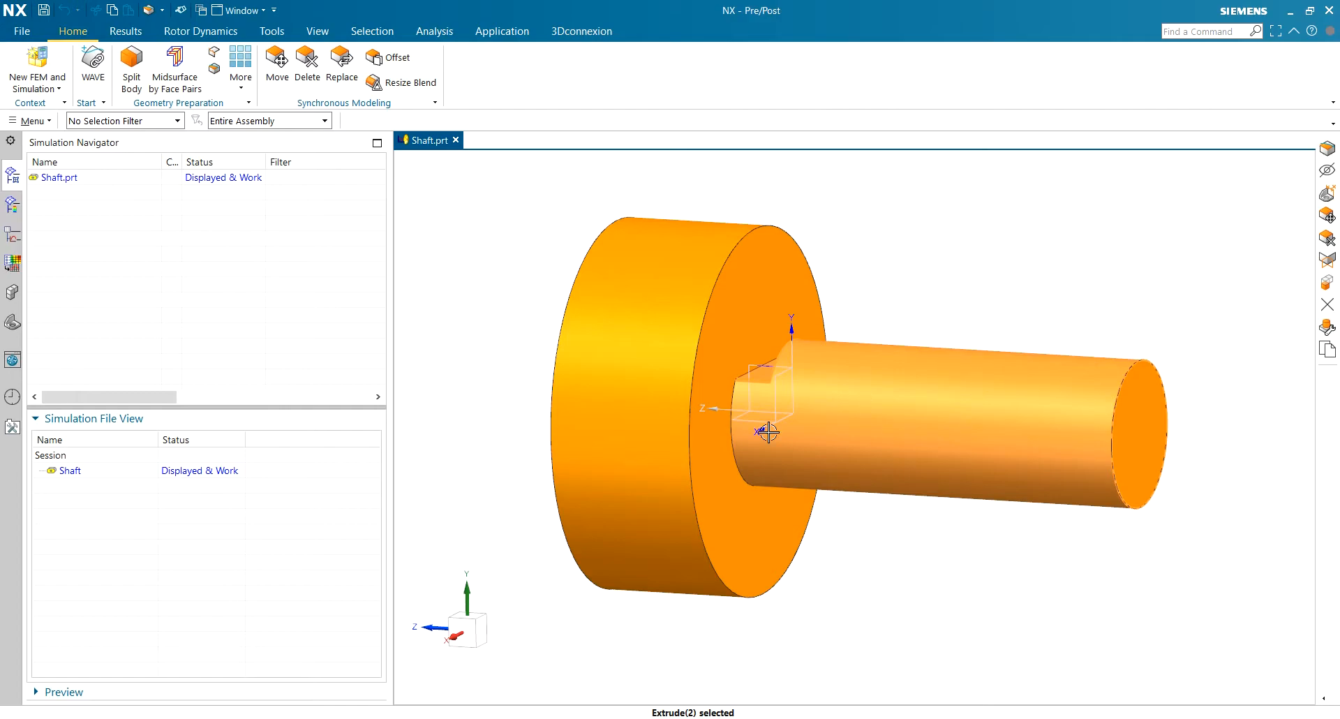
{"action": "middle_click_drag", "start_coordinate": [915, 260], "coordinate": [878, 266]}
{"action": "scroll", "coordinate": [860, 288], "scroll_direction": "up", "scroll_amount": 1}
{"action": "key", "text": "Escape"}
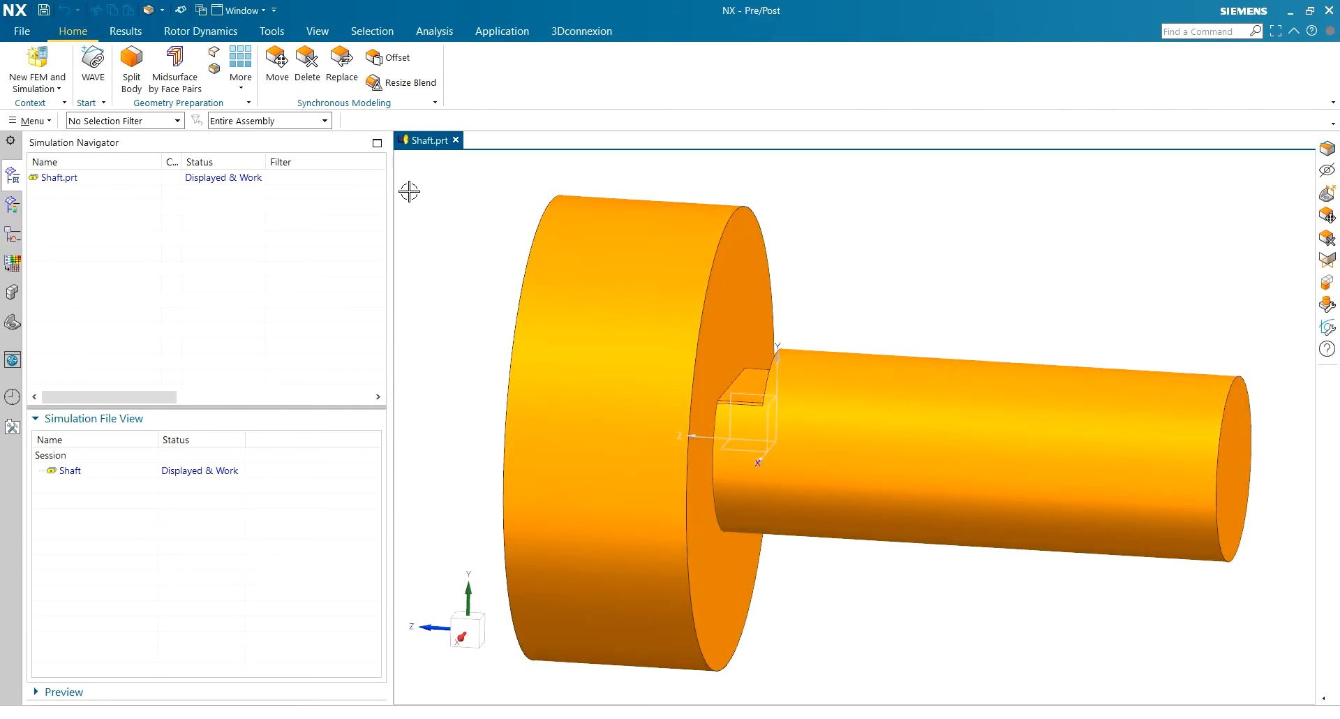
Hide the collar body so only the flat-cut shaft is displayed.
{"action": "left_click", "coordinate": [635, 285]}
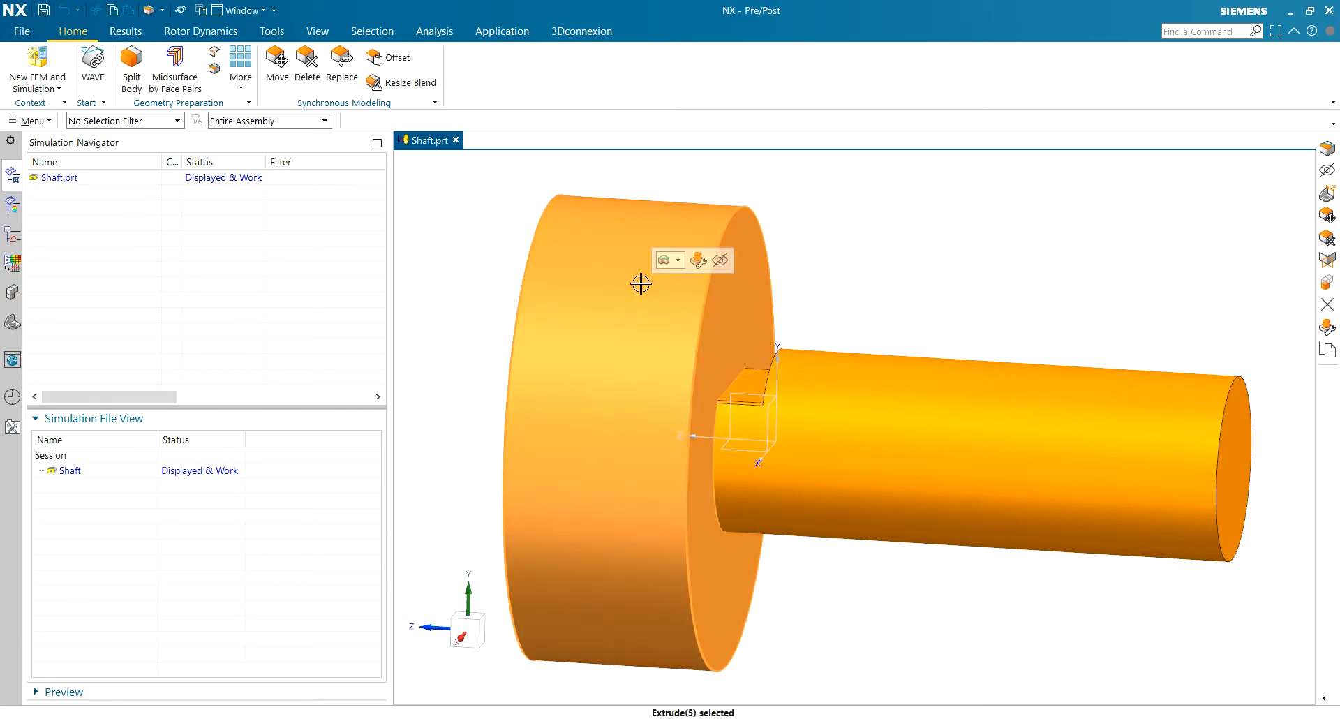
{"action": "left_click", "coordinate": [720, 260]}
{"action": "middle_click_drag", "start_coordinate": [706, 260], "coordinate": [676, 242]}
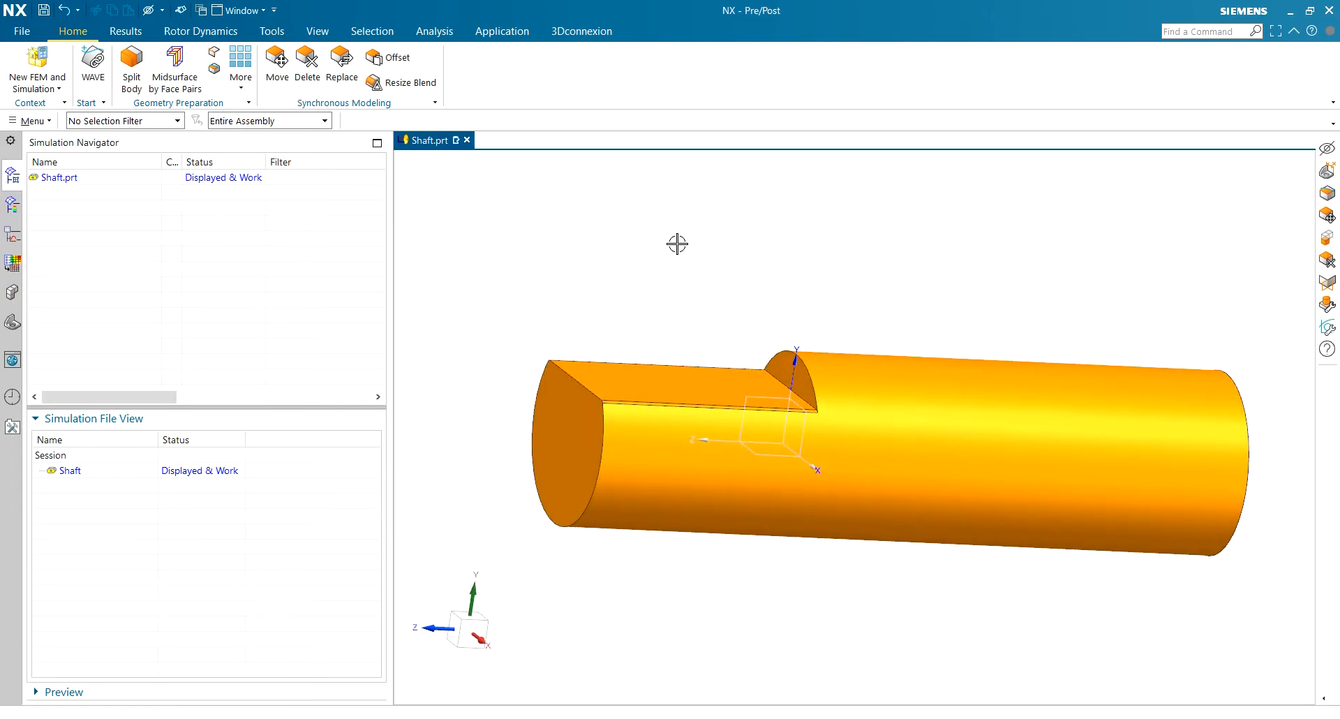
Start a Divide Face operation and select all faces of the shaft body as the faces to divide.
{"action": "left_click", "coordinate": [243, 81]}
{"action": "left_click", "coordinate": [273, 126]}
{"action": "left_click_drag", "start_coordinate": [622, 159], "coordinate": [442, 159]}
{"action": "left_click", "coordinate": [950, 434]}
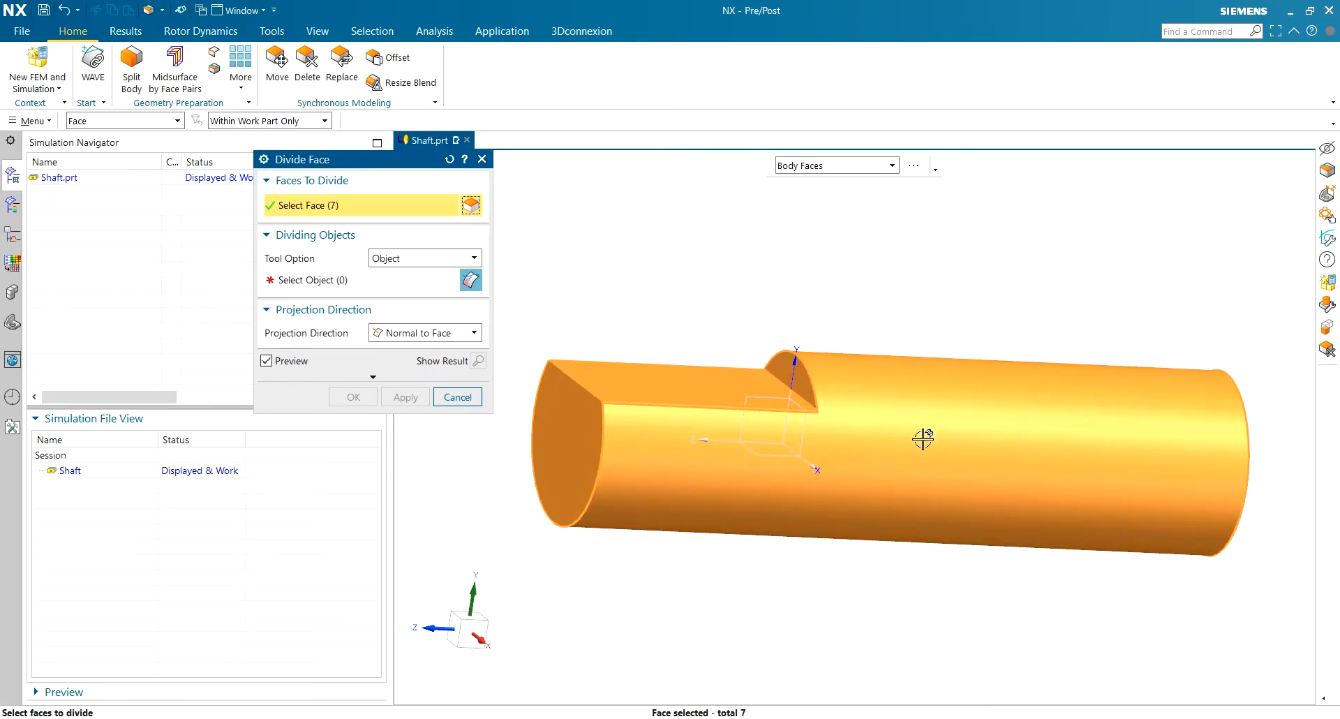
{"action": "scroll", "coordinate": [674, 370], "scroll_direction": "down", "scroll_amount": 2}
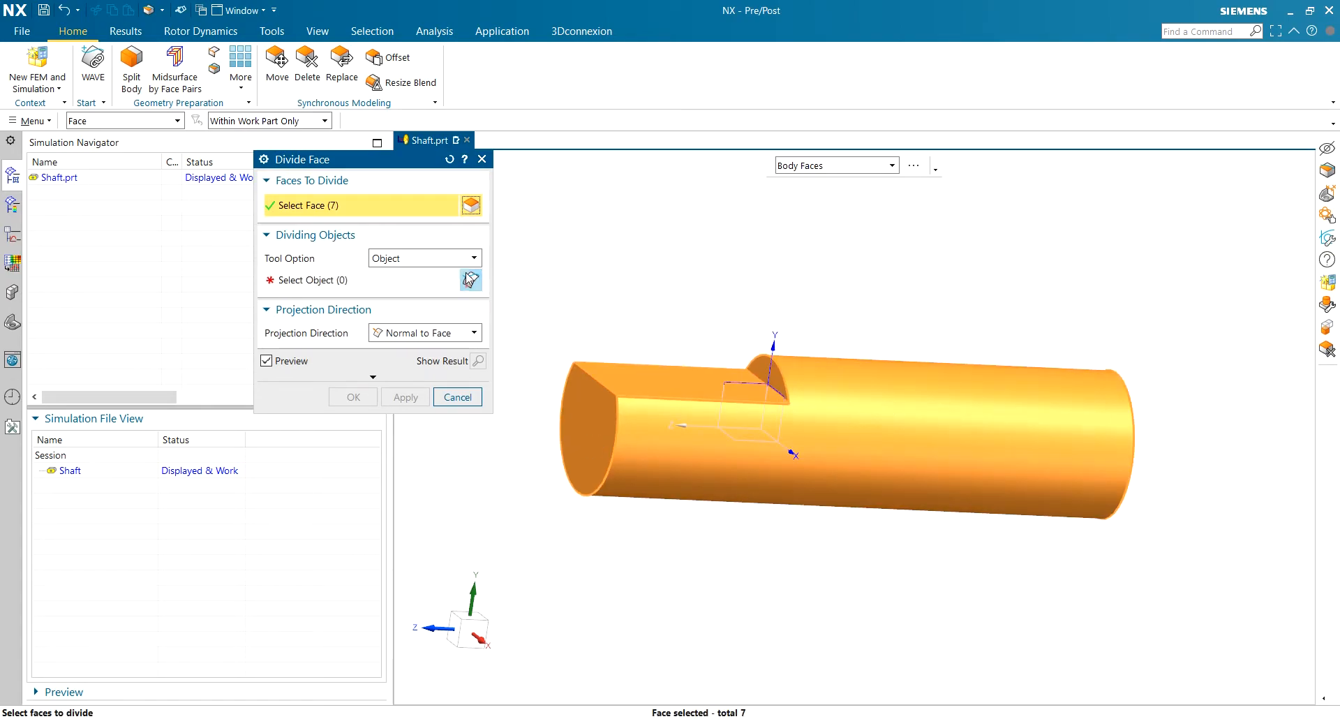
Set the dividing tool option to Offset Curve in Face and select the four edges around the shaft's flat-cut end.
{"action": "left_click", "coordinate": [351, 281]}
{"action": "left_click", "coordinate": [419, 264]}
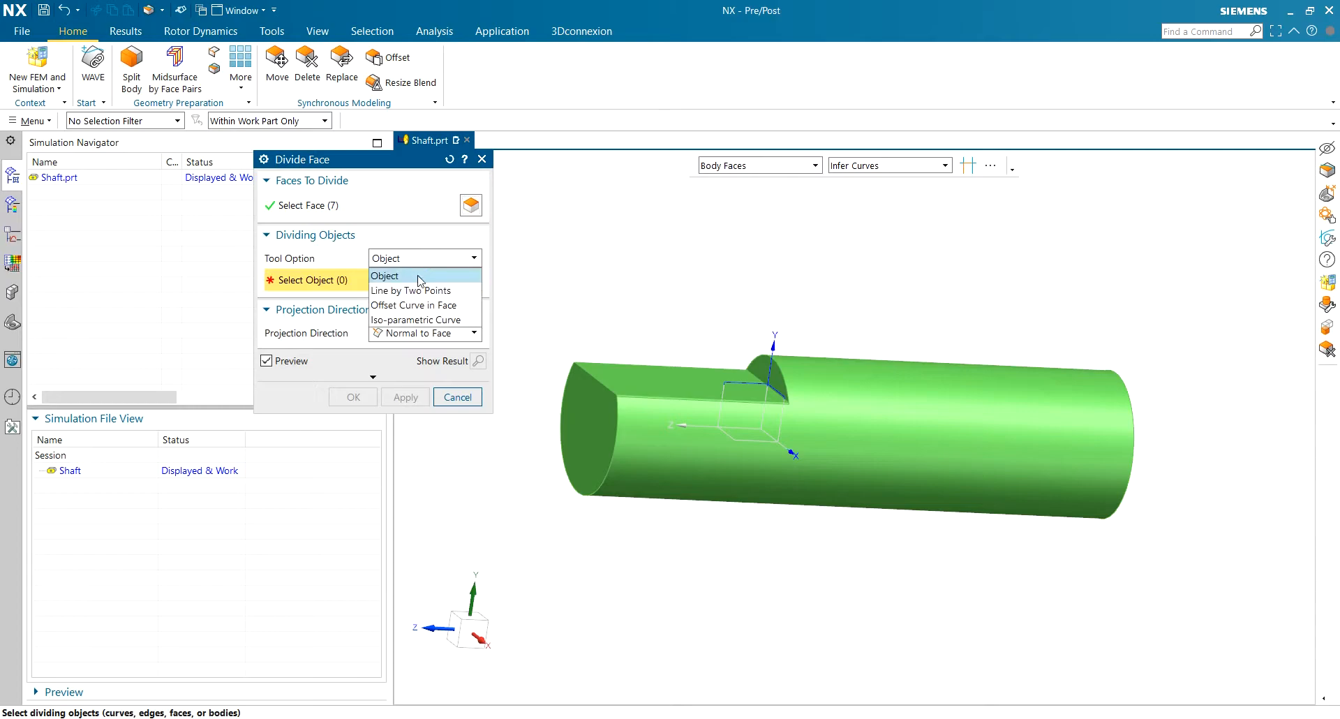
{"action": "left_click", "coordinate": [423, 293]}
{"action": "middle_click_drag", "start_coordinate": [624, 329], "coordinate": [598, 311]}
{"action": "scroll", "coordinate": [546, 335], "scroll_direction": "up", "scroll_amount": 1}
{"action": "left_click_drag", "start_coordinate": [614, 314], "coordinate": [478, 634]}
{"action": "middle_click_drag", "start_coordinate": [546, 430], "coordinate": [589, 457]}
{"action": "scroll", "coordinate": [600, 455], "scroll_direction": "up", "scroll_amount": 2}
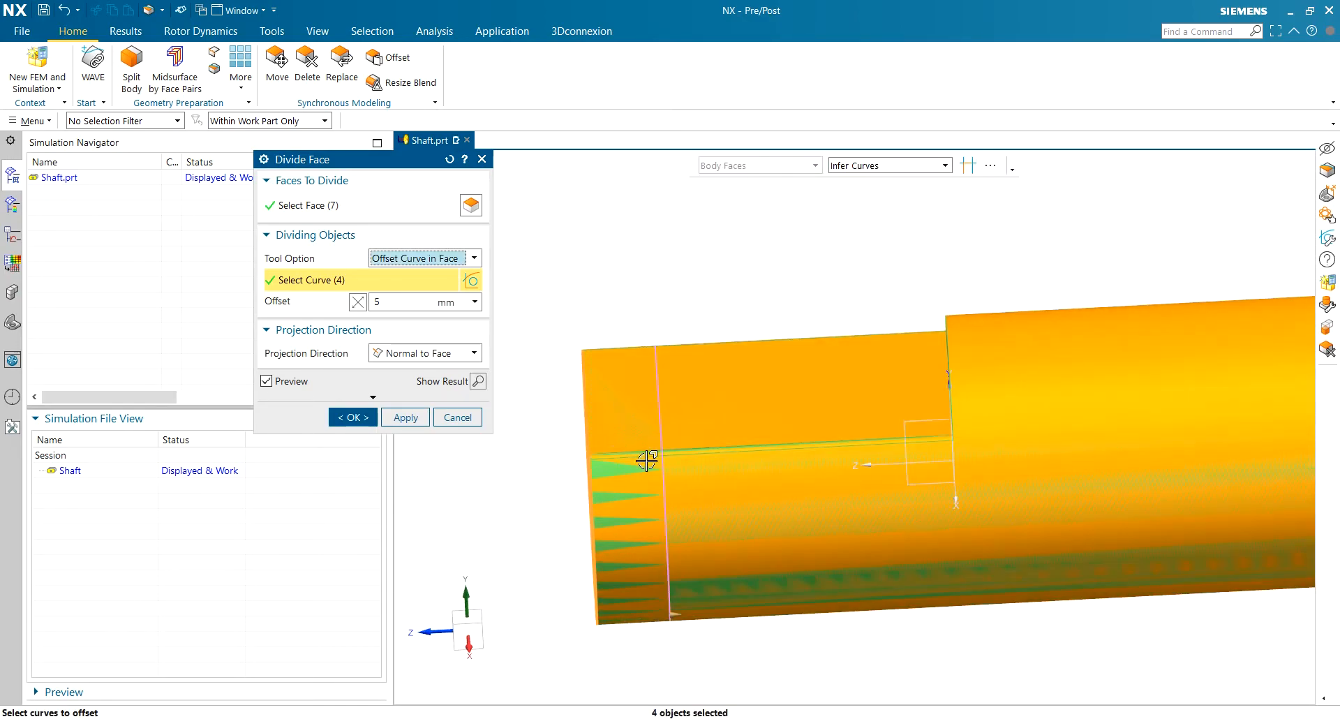
{"action": "middle_click_drag", "start_coordinate": [685, 484], "coordinate": [697, 481]}
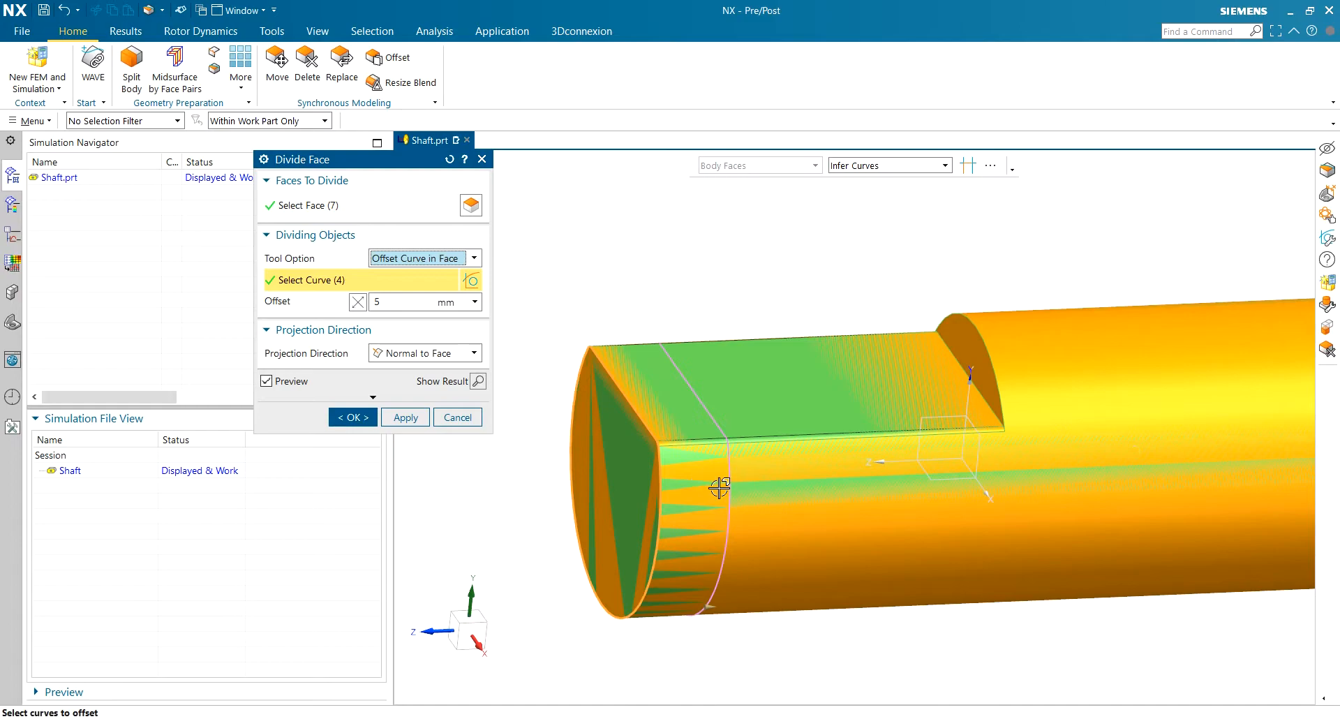
Set the dividing curve's offset to 20 mm, complete the face division and save the part.
{"action": "left_click", "coordinate": [413, 305]}
{"action": "type", "text": "20"}
{"action": "key", "text": "Tab"}
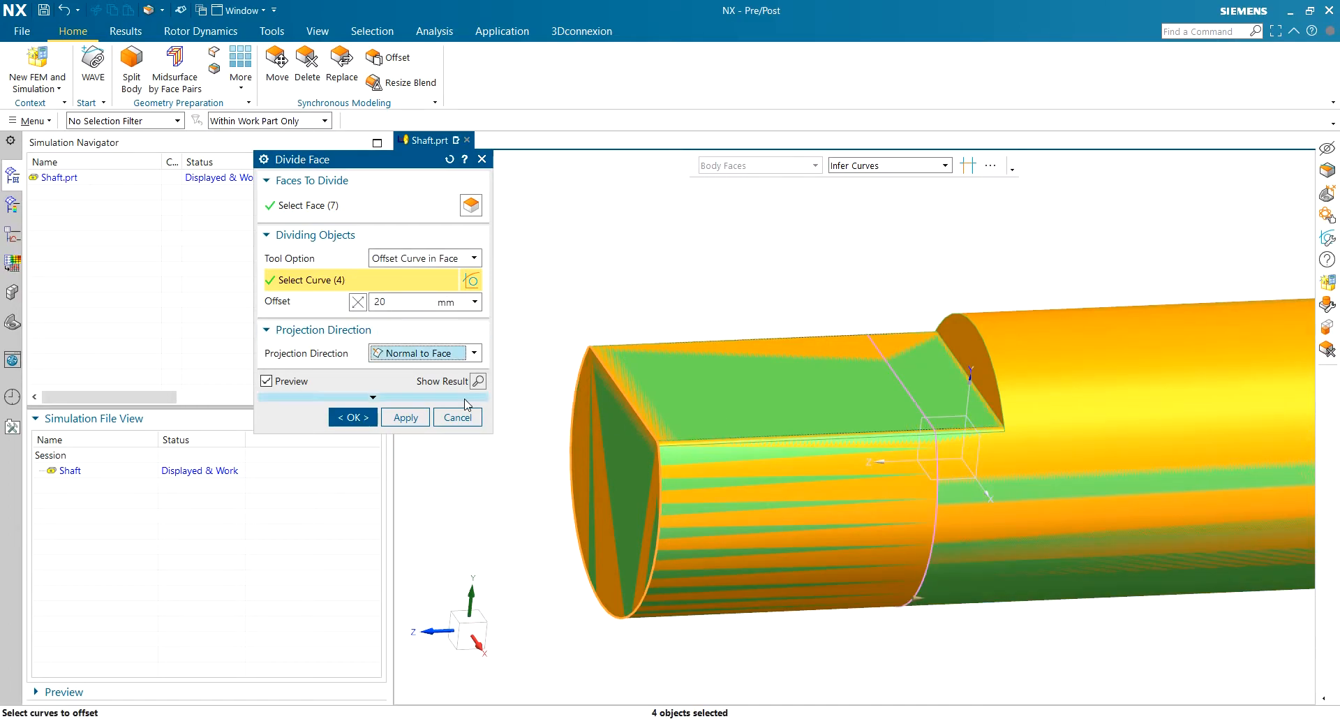
{"action": "scroll", "coordinate": [814, 374], "scroll_direction": "down", "scroll_amount": 1}
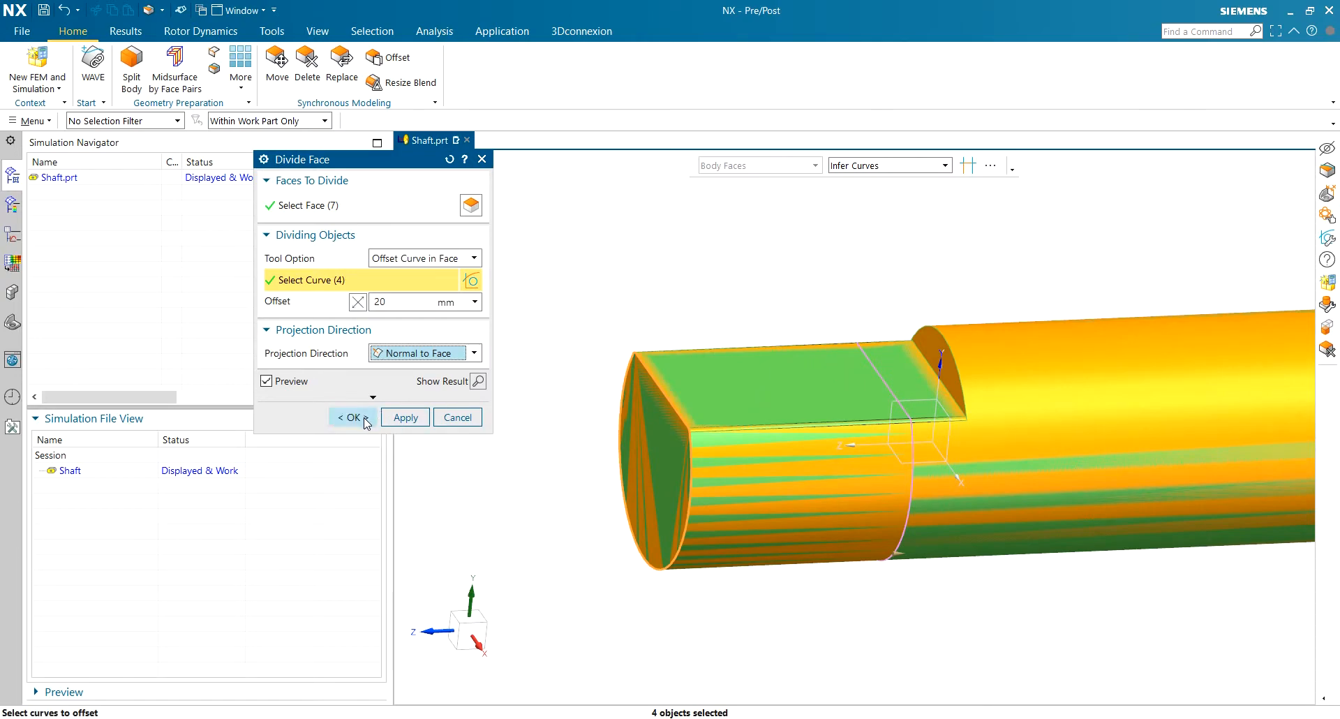
{"action": "left_click", "coordinate": [352, 416]}
{"action": "middle_click_drag", "start_coordinate": [747, 332], "coordinate": [782, 198]}
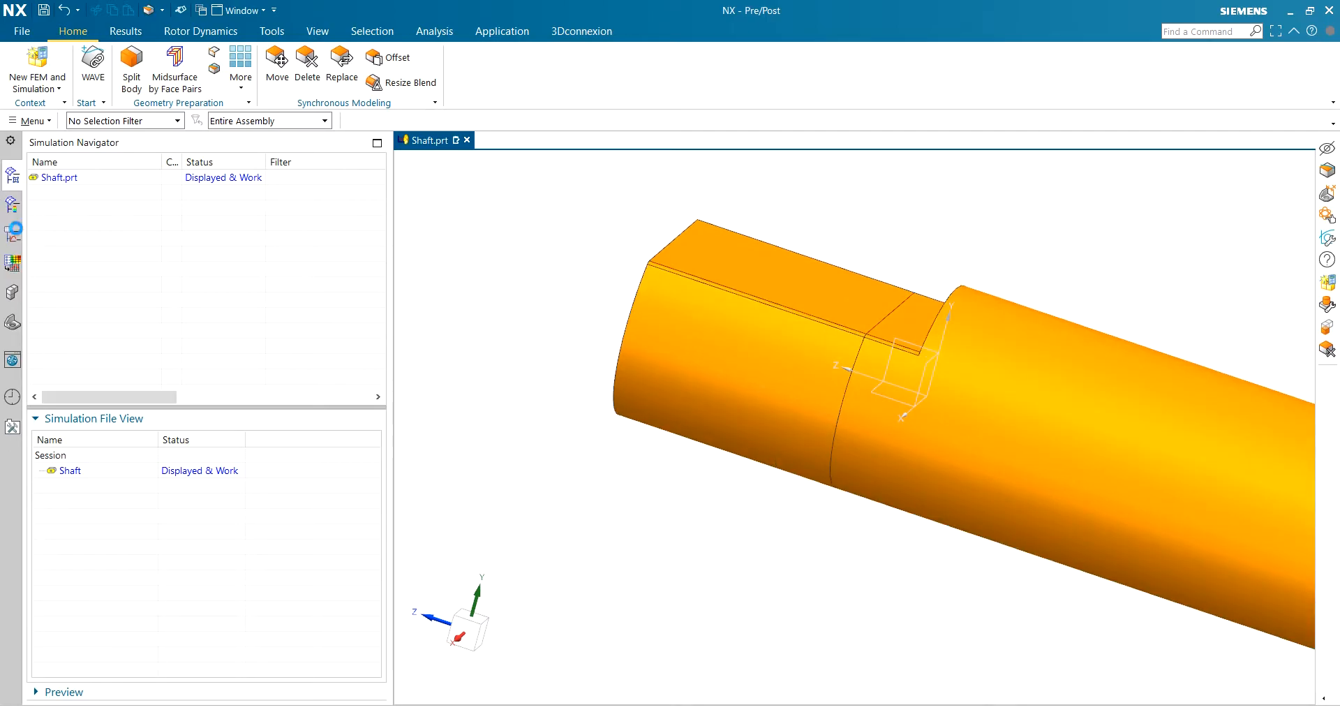
{"action": "key", "text": "ctrl+s"}
Show the collar body again through its edge blend in the model history.
{"action": "left_click", "coordinate": [13, 294]}
{"action": "left_click", "coordinate": [12, 322]}
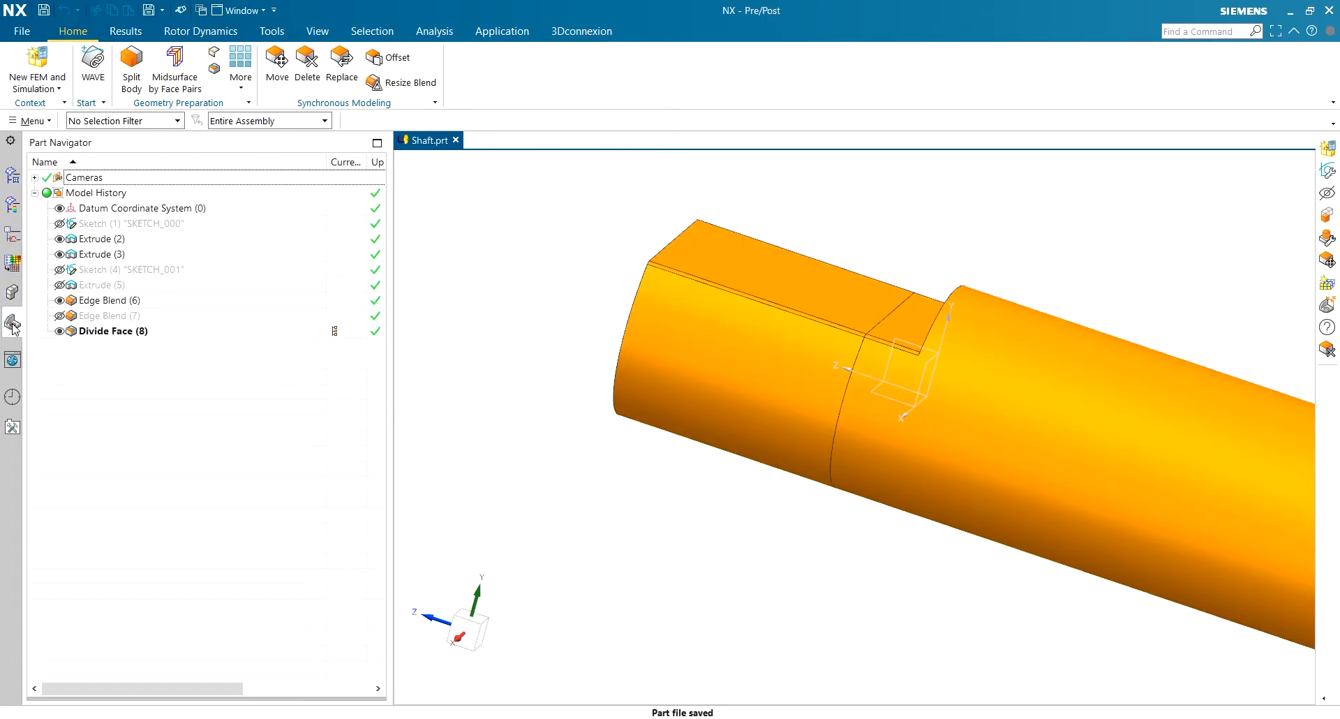
{"action": "left_click", "coordinate": [60, 315]}
{"action": "middle_click_drag", "start_coordinate": [533, 323], "coordinate": [544, 306]}
{"action": "left_click", "coordinate": [61, 315]}
{"action": "left_click", "coordinate": [61, 315]}
{"action": "mouse_move", "coordinate": [593, 293]}
{"action": "middle_mouse_down"}
{"action": "mouse_move", "coordinate": [634, 269]}
{"action": "mouse_move", "coordinate": [613, 308]}
{"action": "mouse_move", "coordinate": [601, 296]}
{"action": "middle_mouse_up"}
{"action": "middle_click_drag", "start_coordinate": [815, 228], "coordinate": [710, 252]}
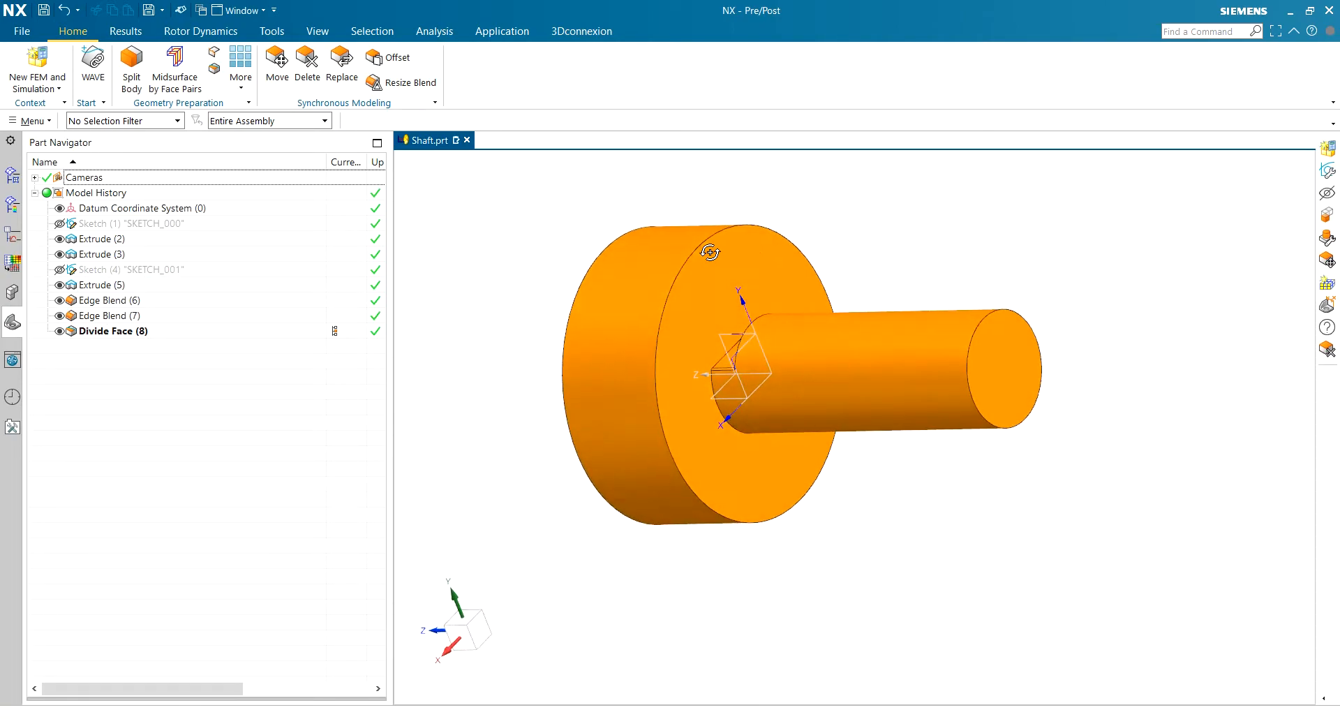
Create a new FEM and simulation using all bodies, with the Simcenter Nastran solver and Structural analysis type.
{"action": "left_click", "coordinate": [37, 62]}
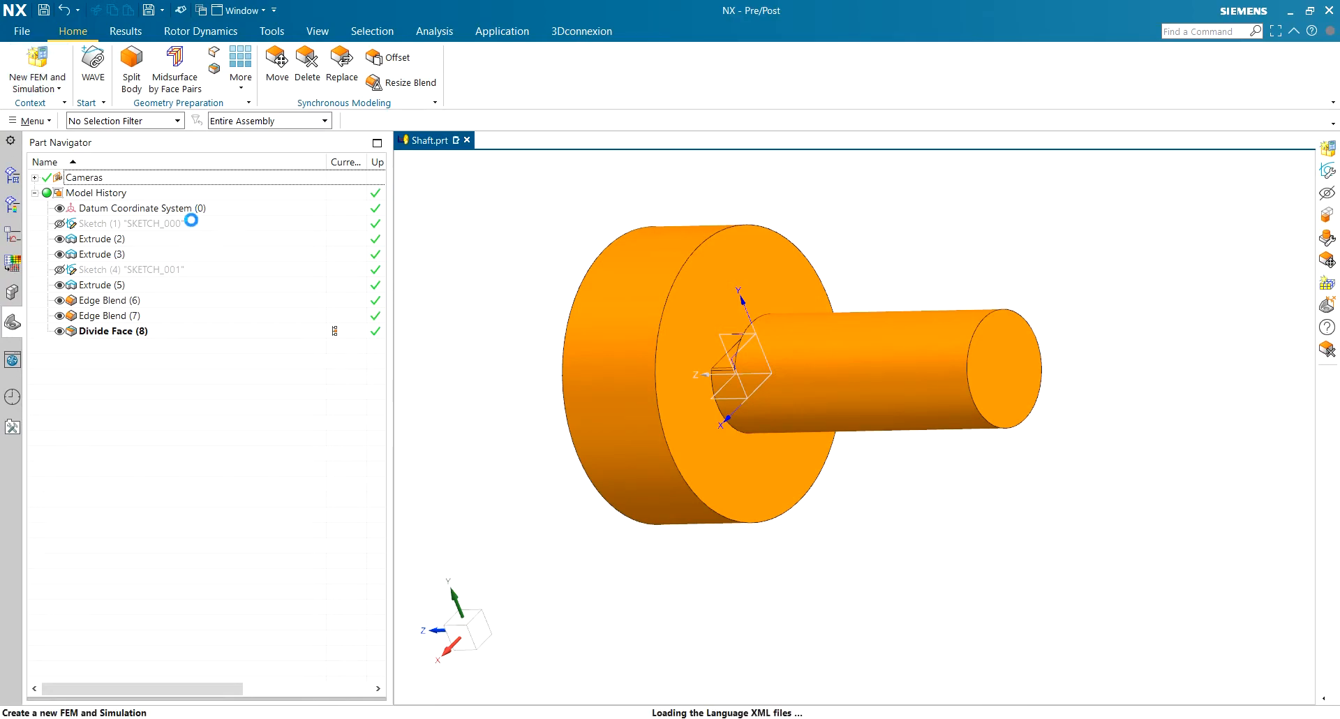
{"action": "left_click_drag", "start_coordinate": [379, 166], "coordinate": [342, 108]}
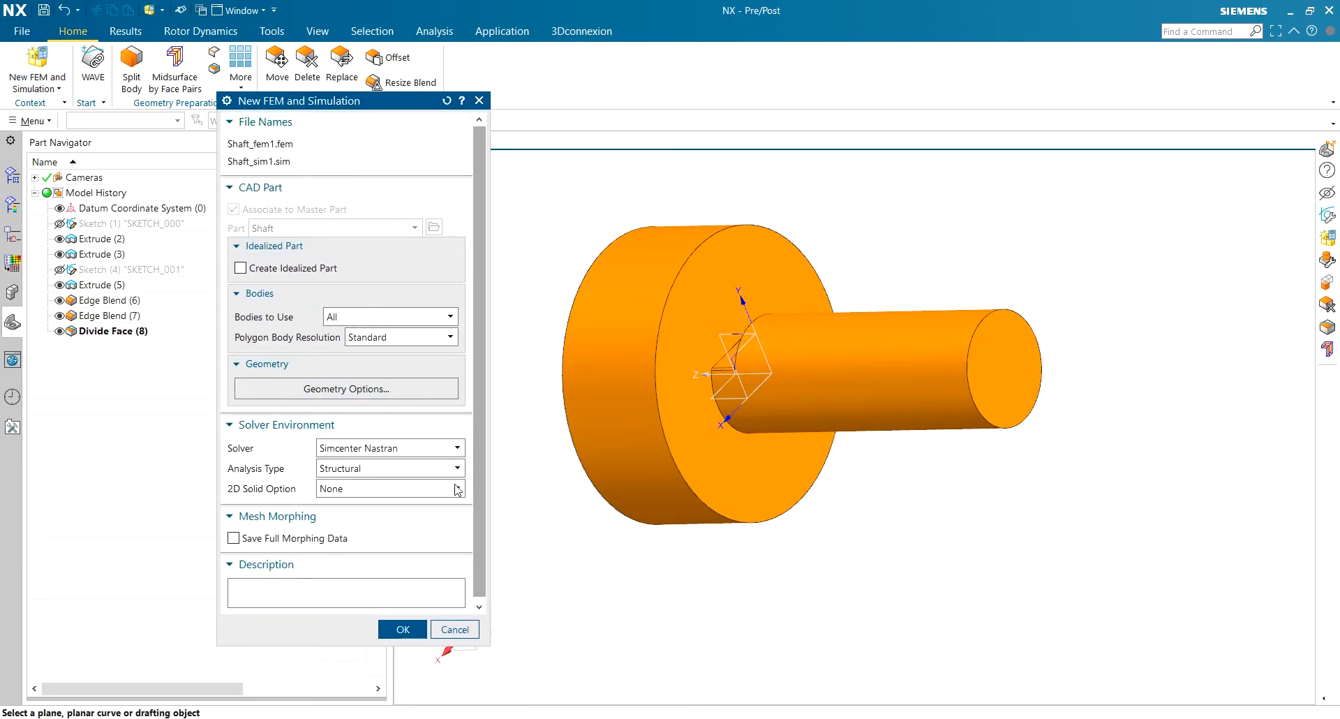
{"action": "left_click", "coordinate": [396, 629]}
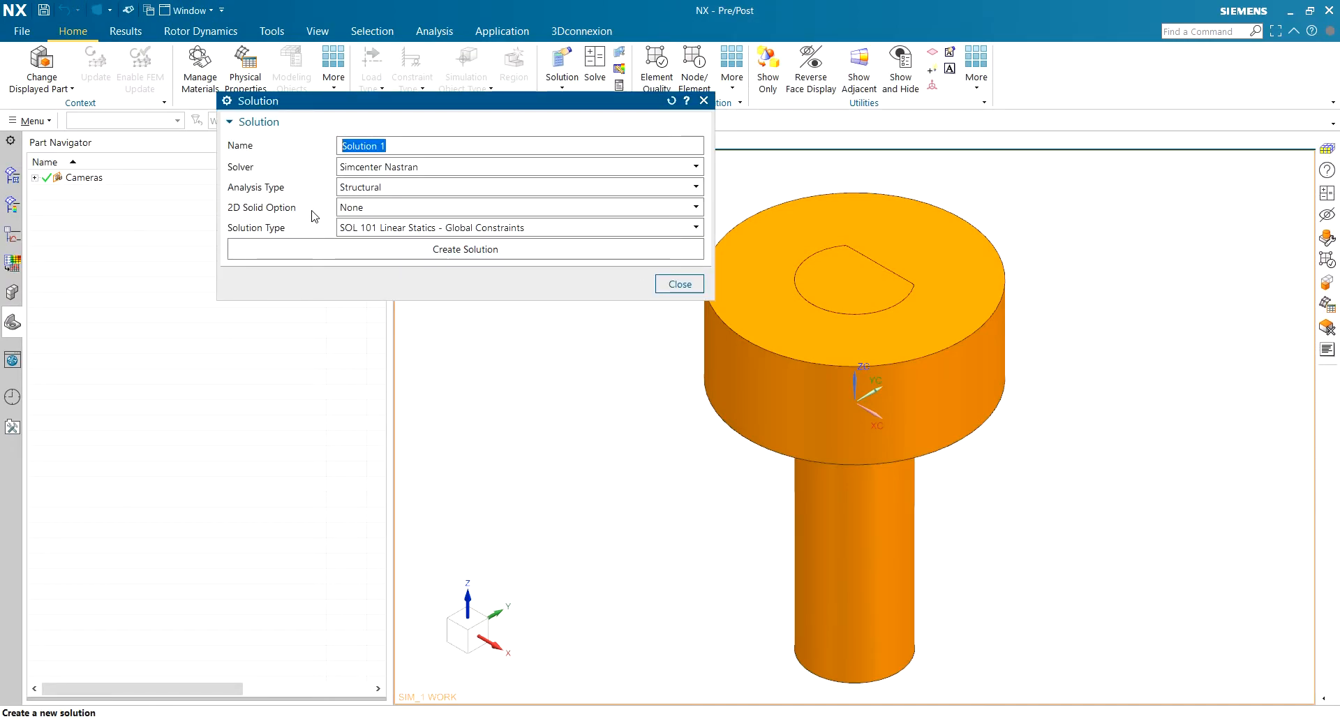
Review the available solution types and choose SOL 101 Linear Statics - Global Constraints for Solution 1.
{"action": "left_click", "coordinate": [509, 229]}
{"action": "left_click", "coordinate": [508, 229]}
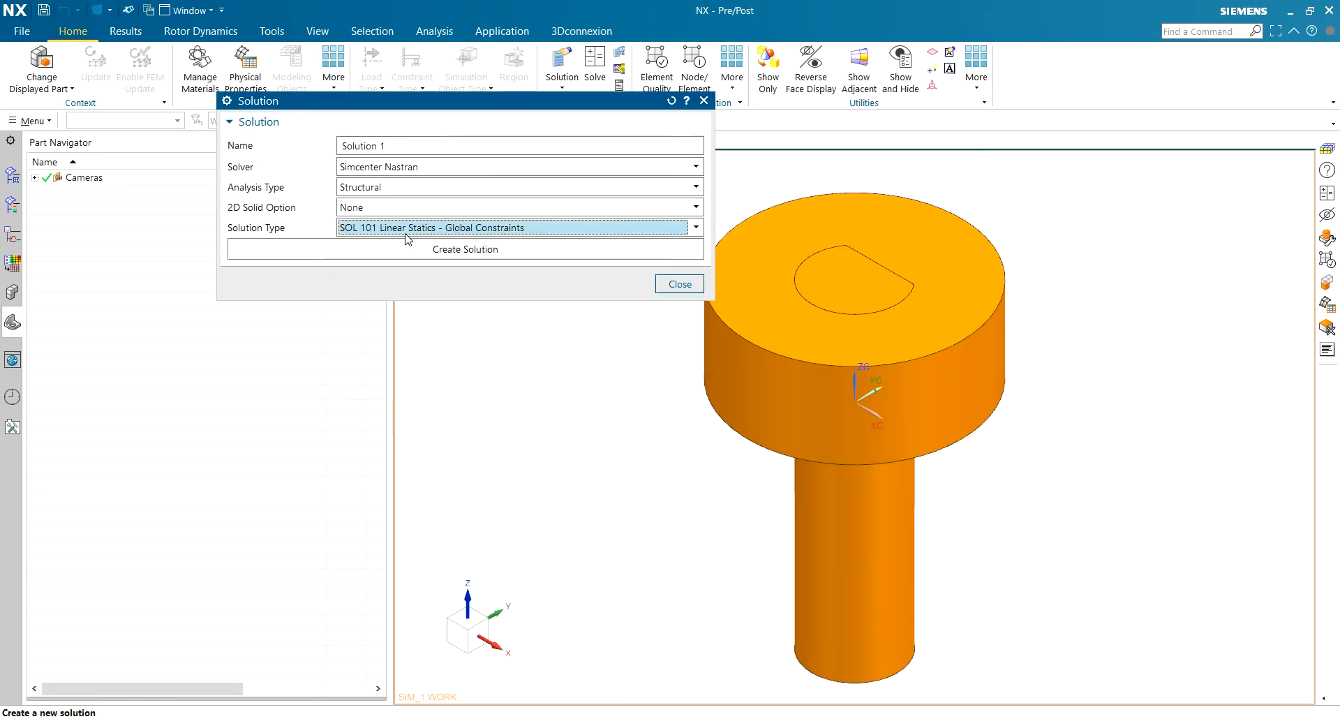
{"action": "left_click", "coordinate": [447, 229]}
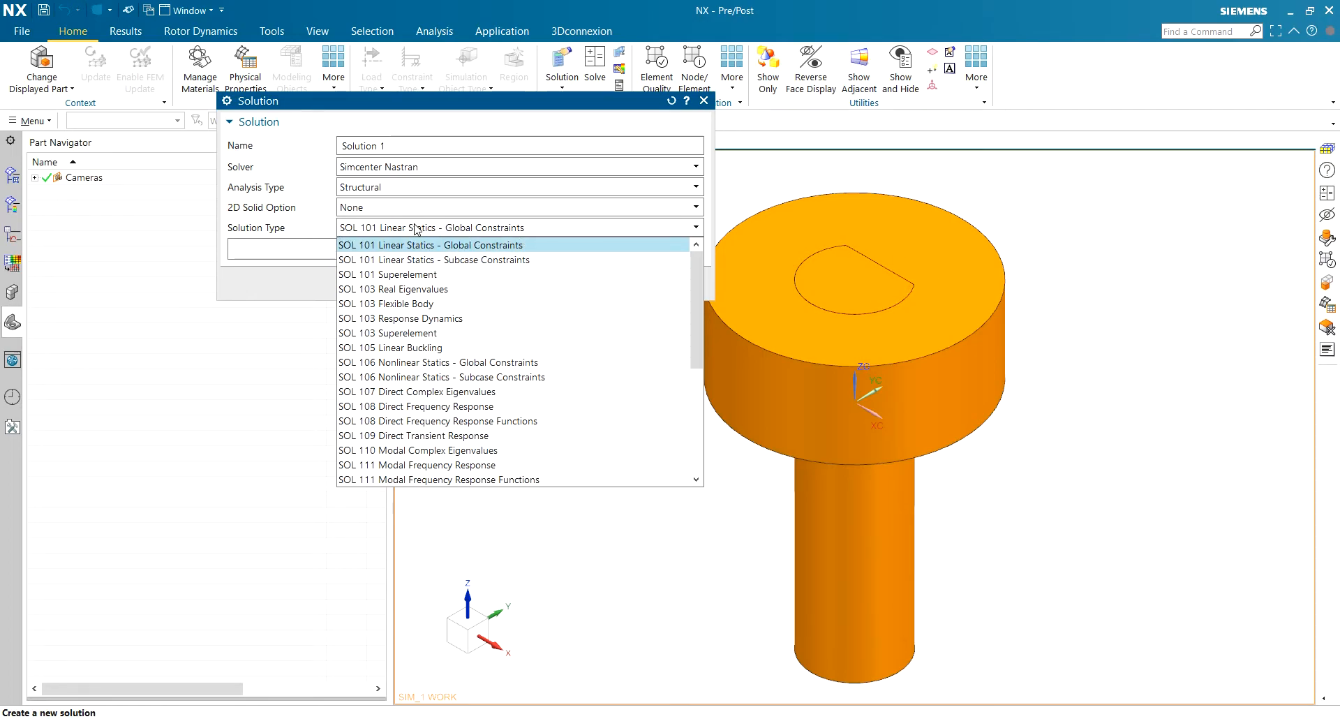
{"action": "scroll", "coordinate": [466, 317], "scroll_direction": "down", "scroll_amount": 4}
{"action": "scroll", "coordinate": [469, 323], "scroll_direction": "down", "scroll_amount": 1}
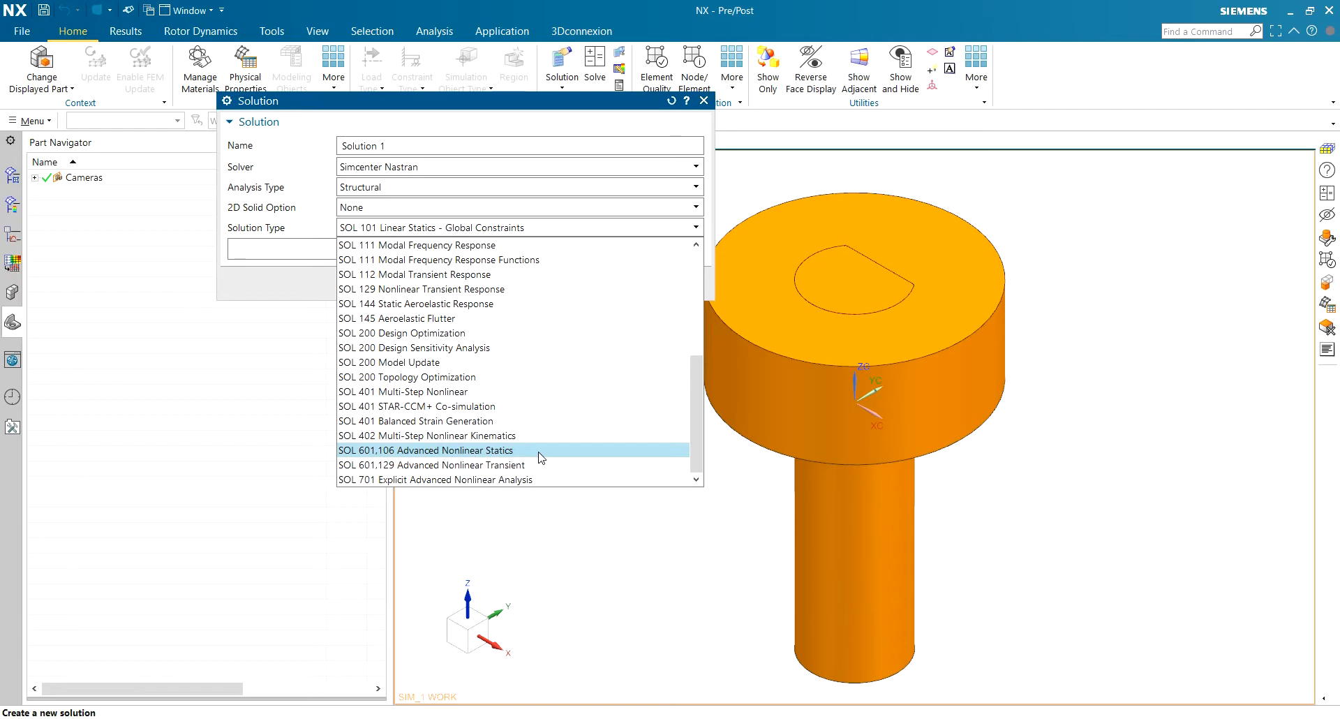
{"action": "scroll", "coordinate": [457, 279], "scroll_direction": "up", "scroll_amount": 5}
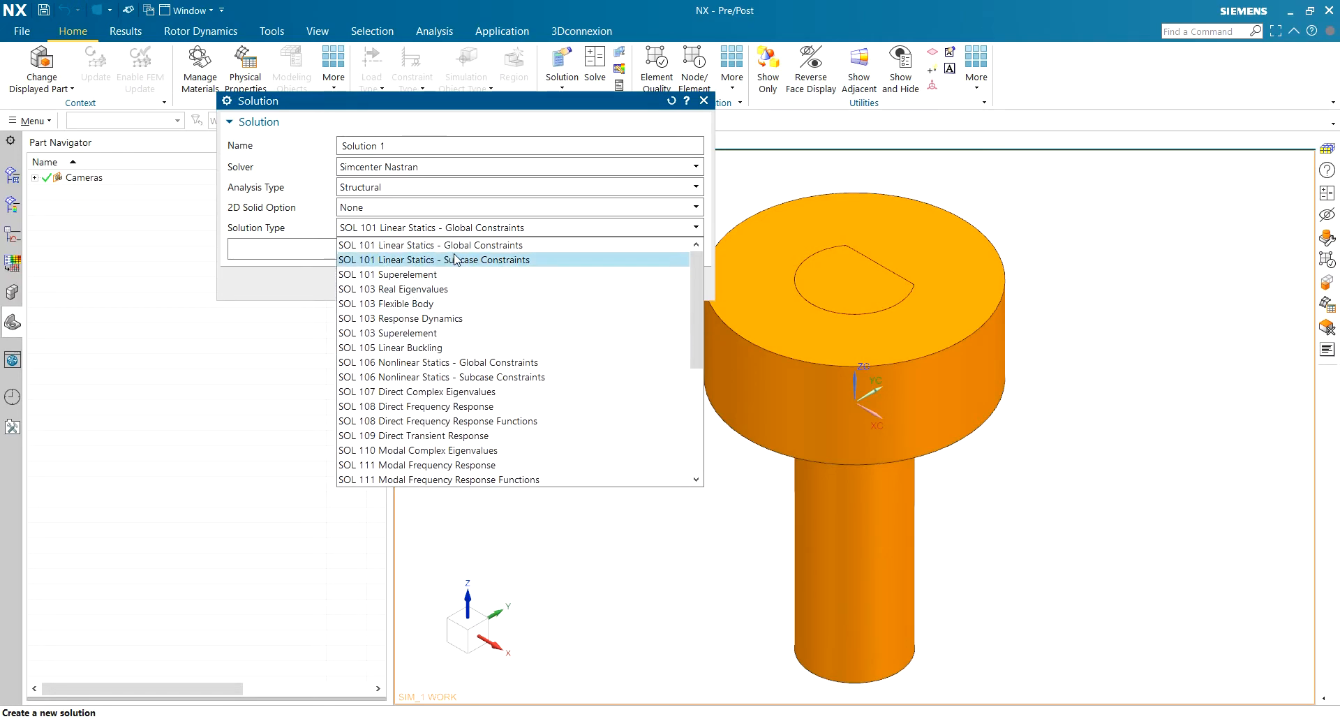
{"action": "left_click", "coordinate": [447, 245]}
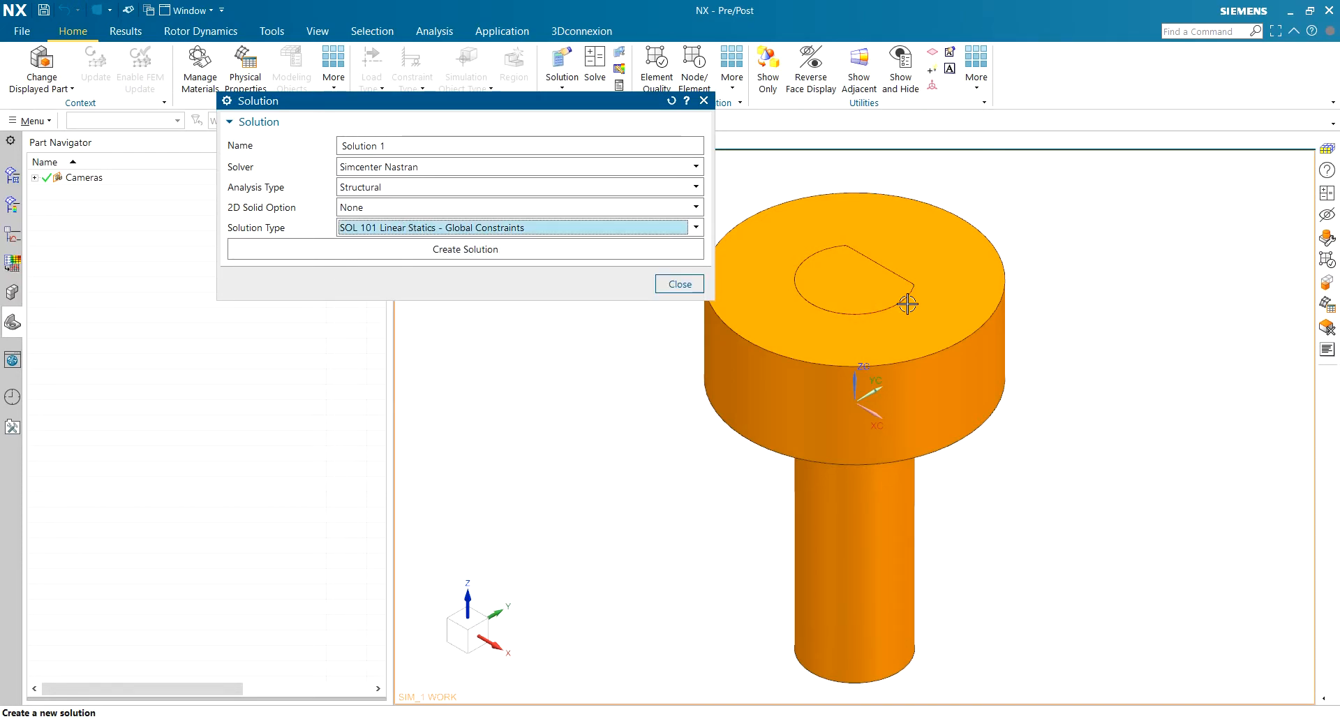
{"action": "scroll", "coordinate": [829, 249], "scroll_direction": "up", "scroll_amount": 3}
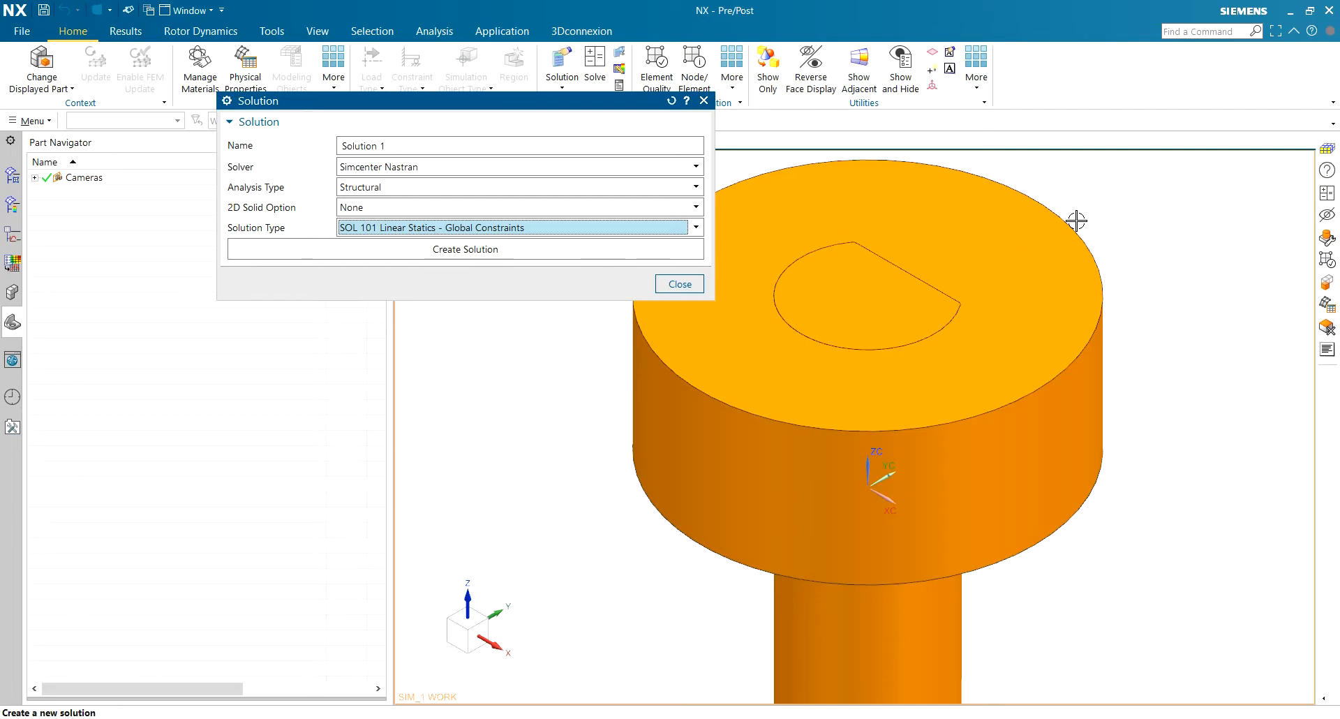
Switch to User.pdf in Foxit Reader and examine the linear contact figure, drawing a temporary horizontal arrow across the wedge and undoing it.
{"action": "key", "text": "alt+Tab"}
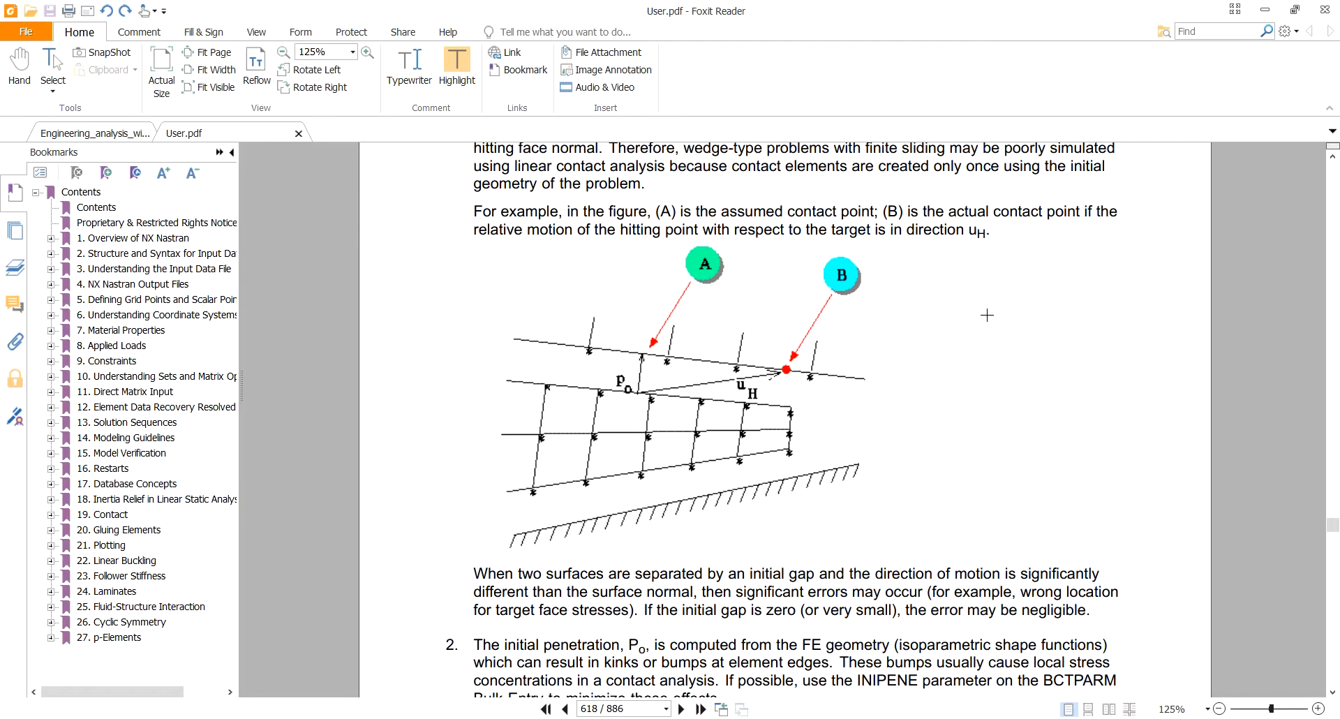
{"action": "scroll", "coordinate": [986, 315], "scroll_direction": "up", "scroll_amount": 1}
{"action": "scroll", "coordinate": [958, 321], "scroll_direction": "down", "scroll_amount": 1}
{"action": "left_click_drag", "start_coordinate": [469, 429], "coordinate": [907, 425]}
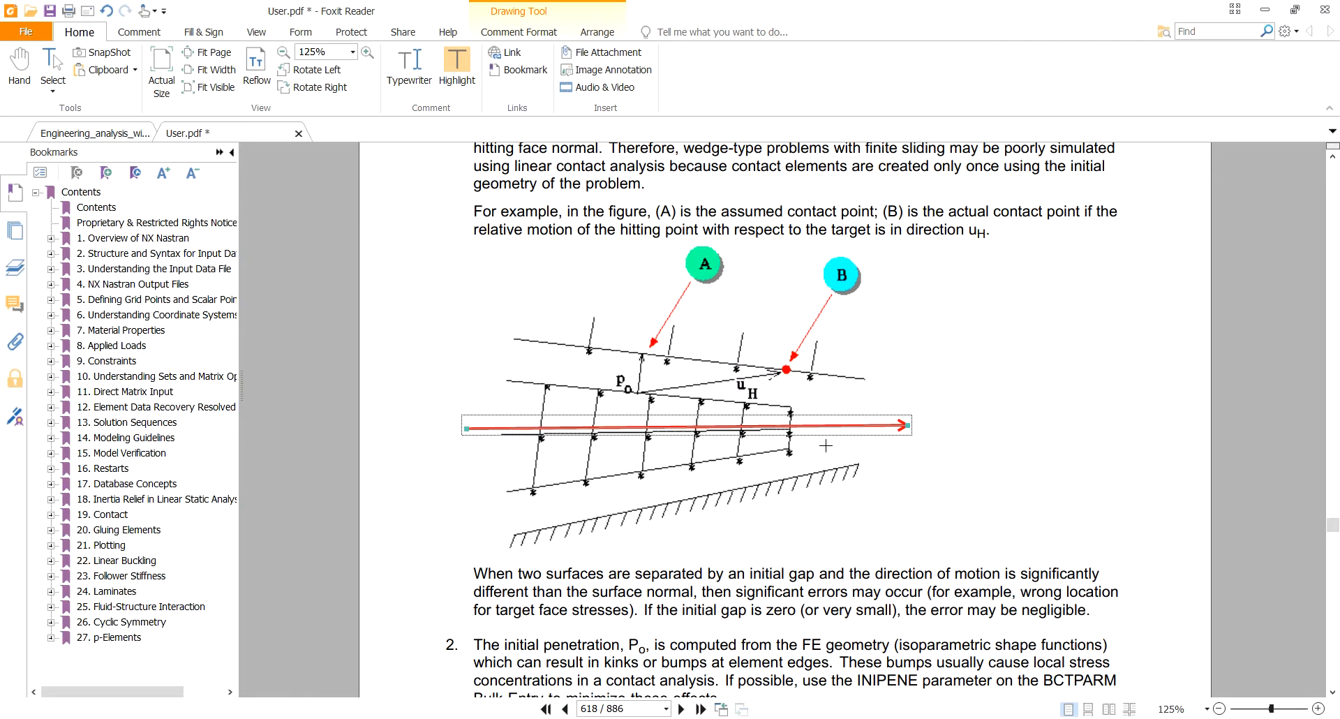
{"action": "key", "text": "ctrl+z"}
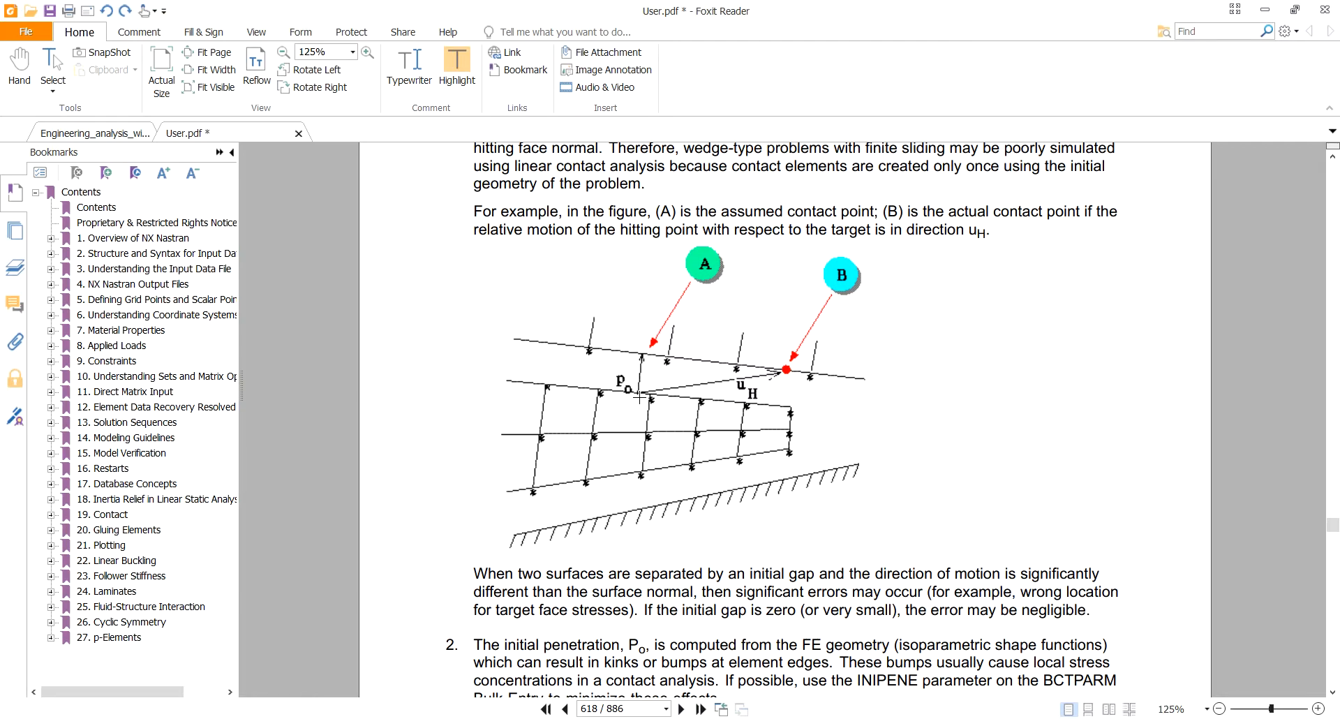
Draw two arrows on the linear contact figure, one along P0 and one from the lower mesh to the target face near uH.
{"action": "scroll", "coordinate": [640, 397], "scroll_direction": "up", "scroll_amount": 2, "text": "ctrl"}
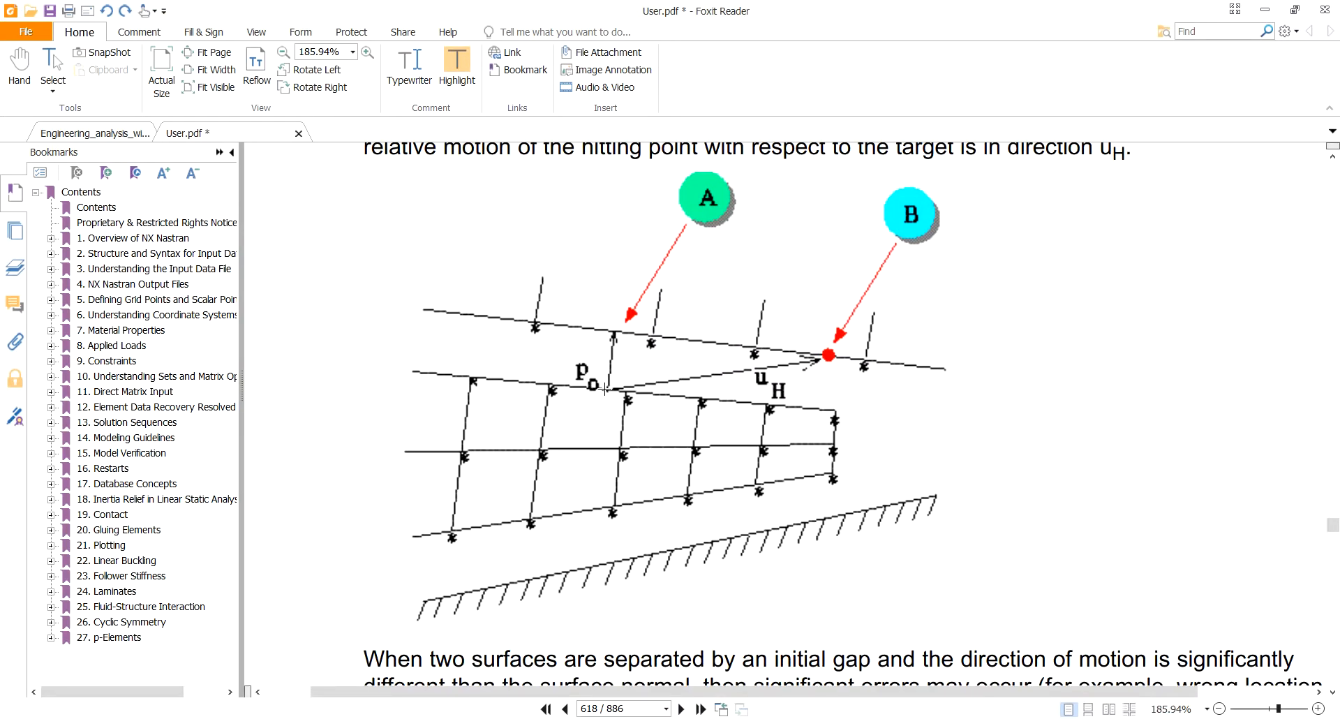
{"action": "left_click_drag", "start_coordinate": [612, 388], "coordinate": [617, 328]}
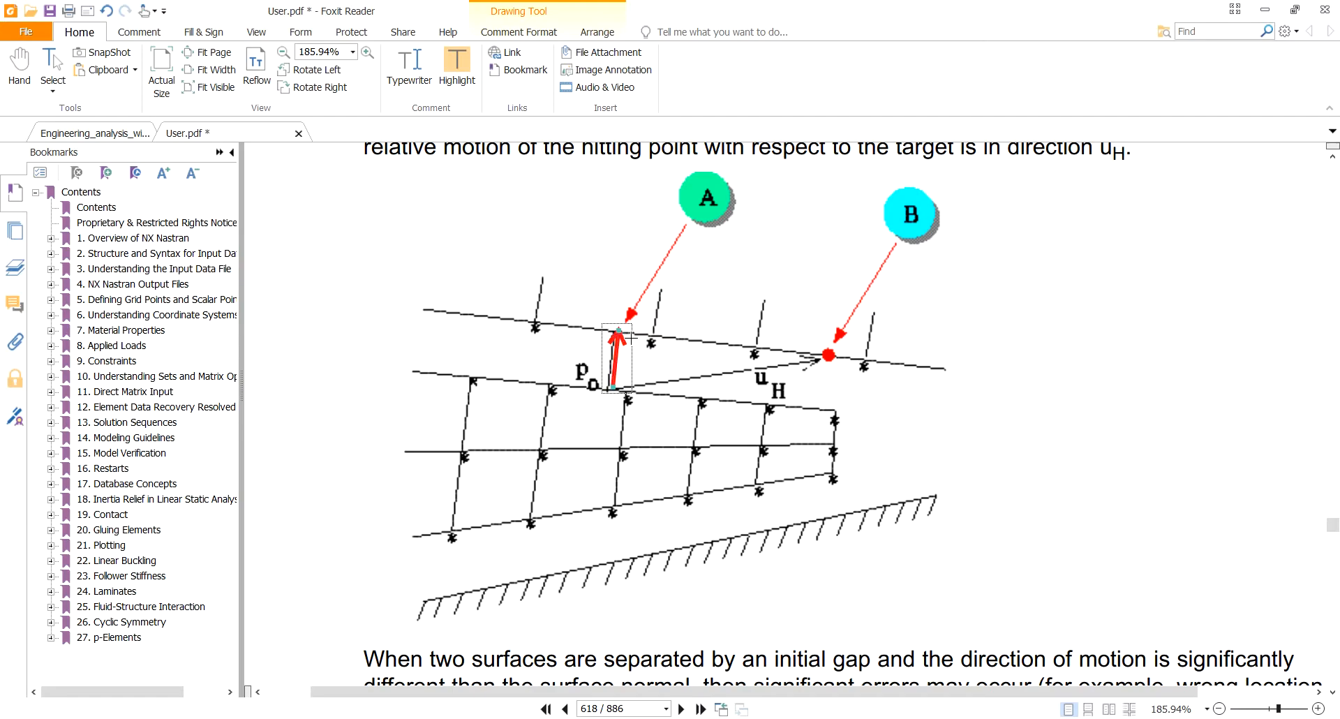
{"action": "left_click_drag", "start_coordinate": [785, 414], "coordinate": [777, 378]}
{"action": "left_click_drag", "start_coordinate": [780, 349], "coordinate": [780, 349]}
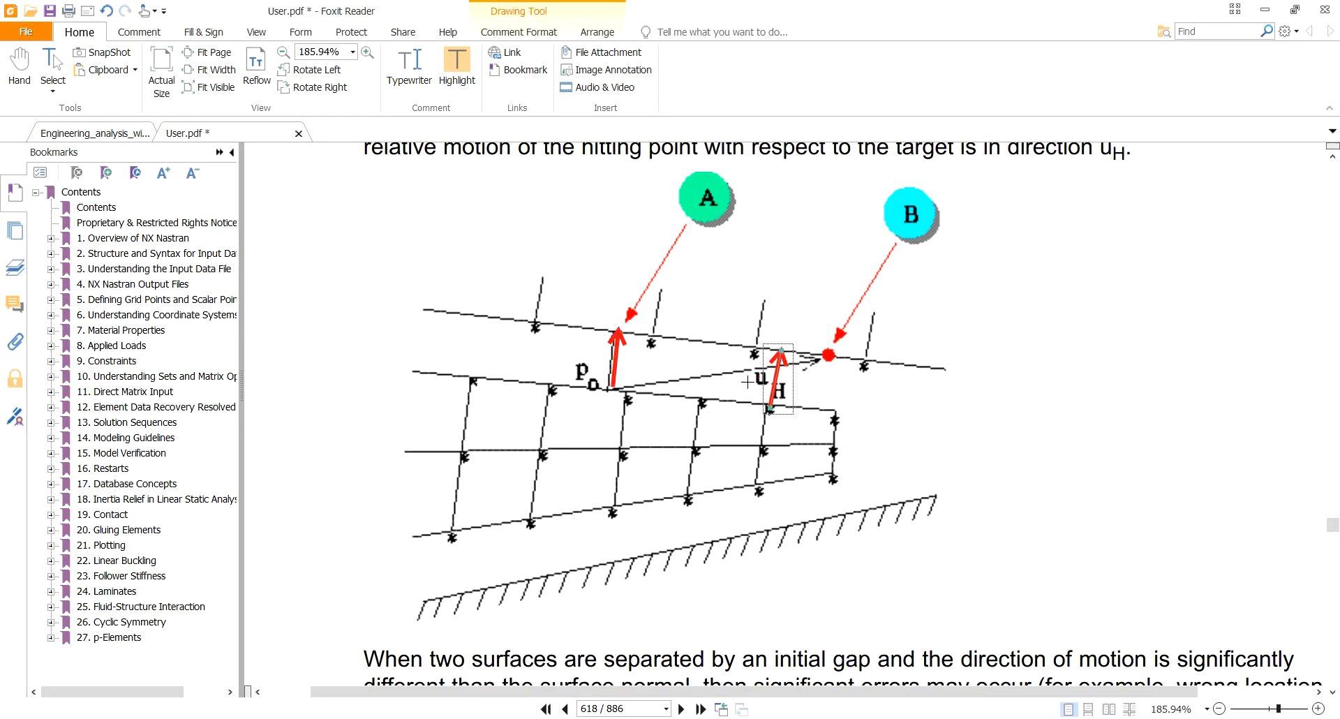
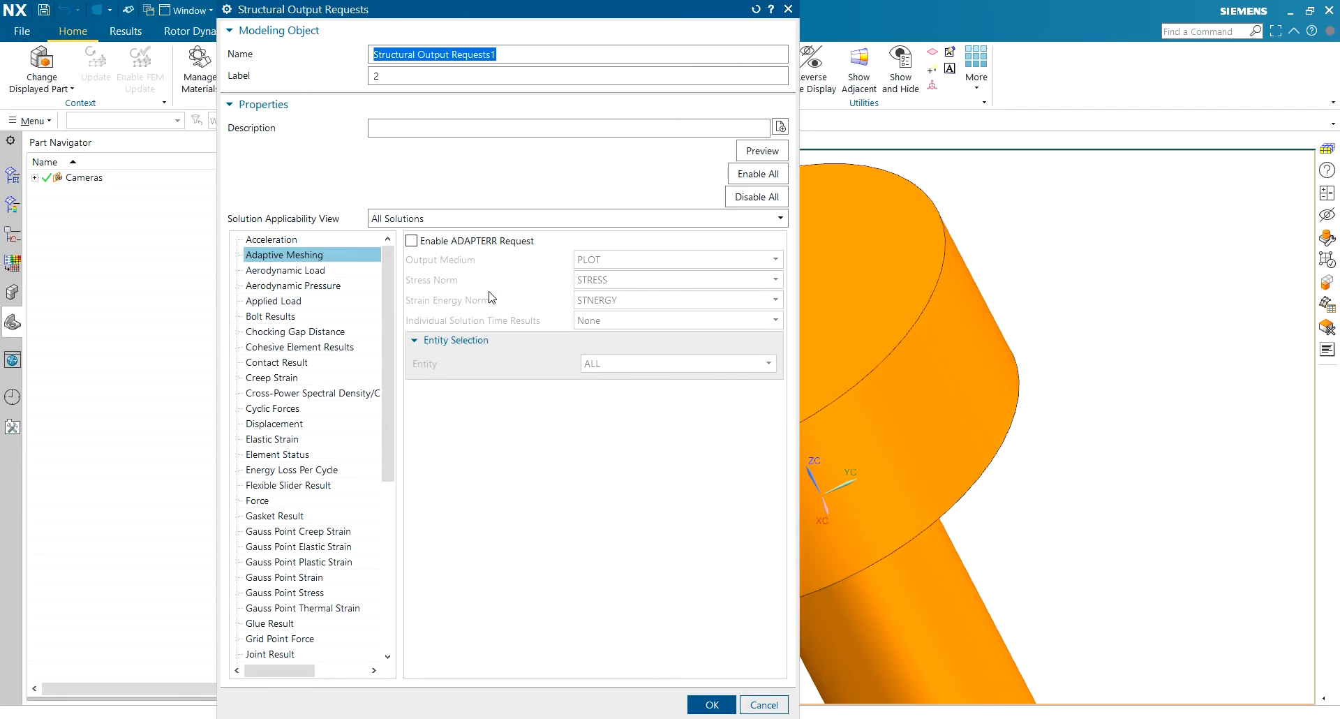
Enable the BCRESULTS contact result request in a structural output request and create the solution.
{"action": "left_click", "coordinate": [314, 362]}
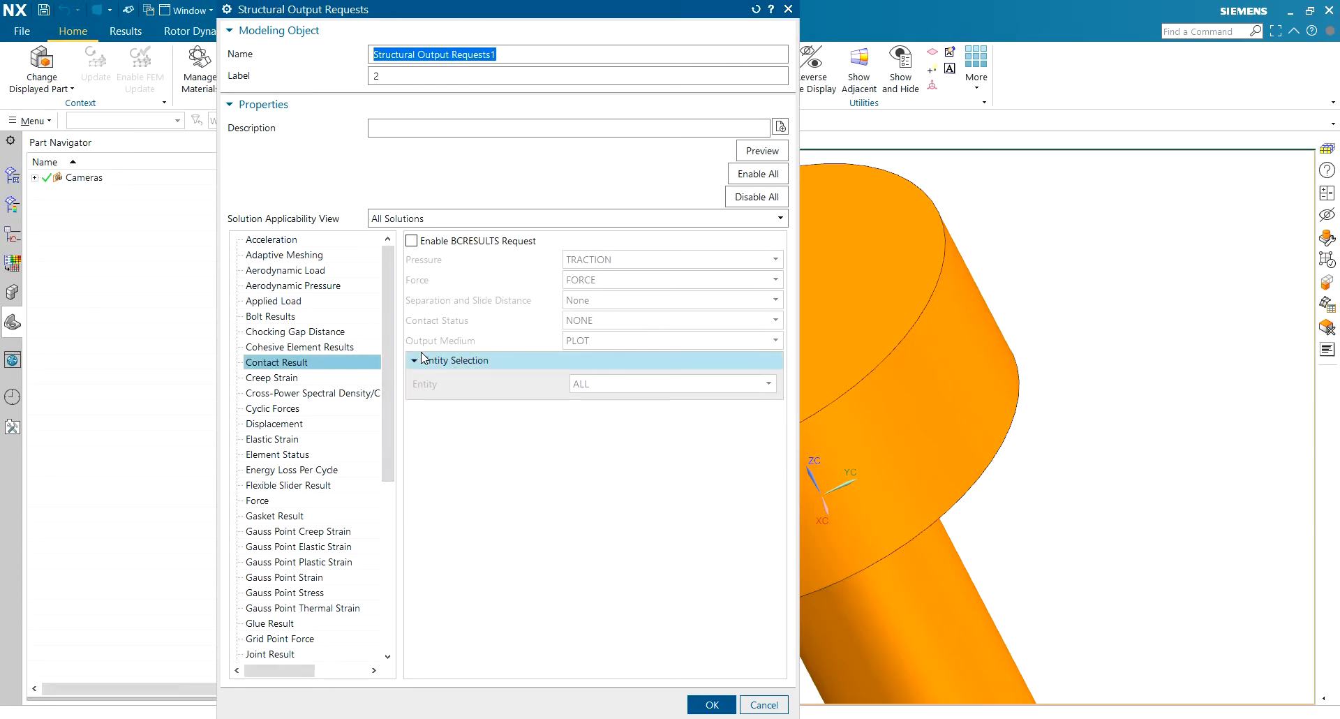
{"action": "left_click", "coordinate": [412, 241]}
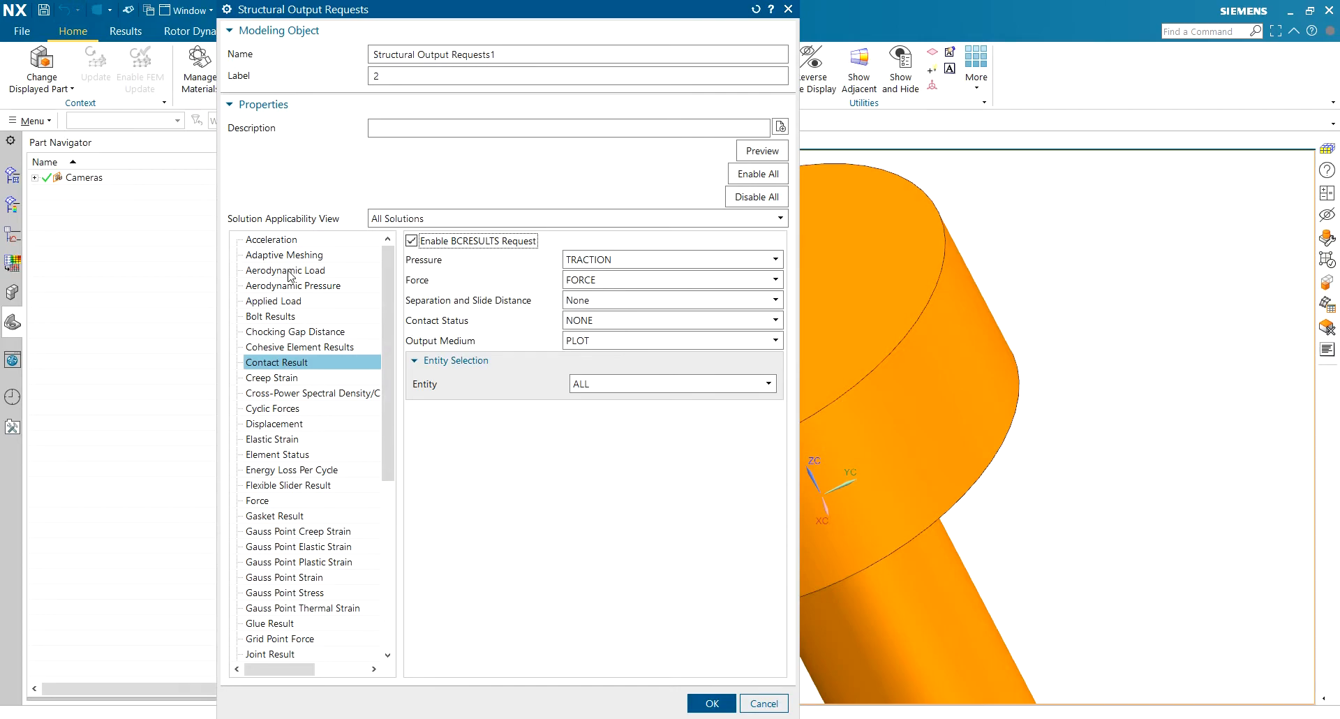
{"action": "left_click", "coordinate": [715, 701]}
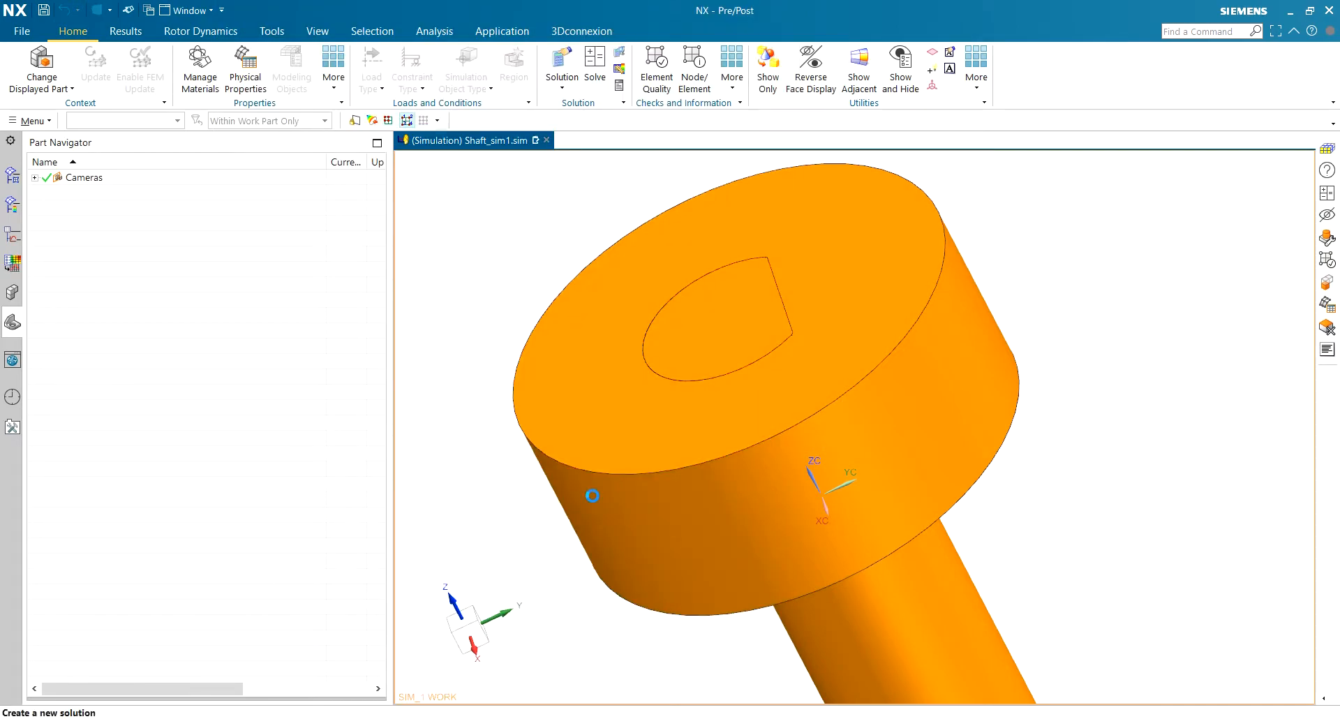
{"action": "left_click", "coordinate": [656, 703]}
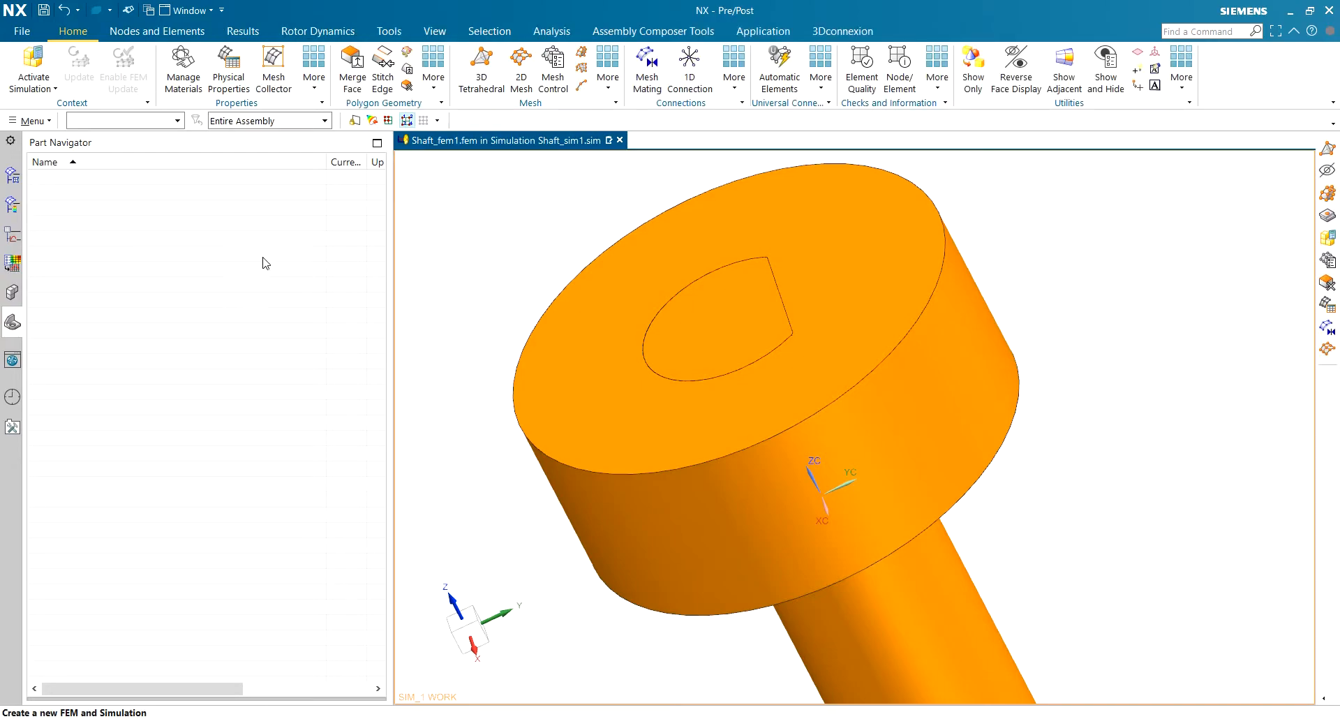
Mesh both the shaft and collar bodies with CTETRA(10) tetrahedral elements at a 4 mm element size.
{"action": "middle_click_drag", "start_coordinate": [793, 400], "coordinate": [789, 320]}
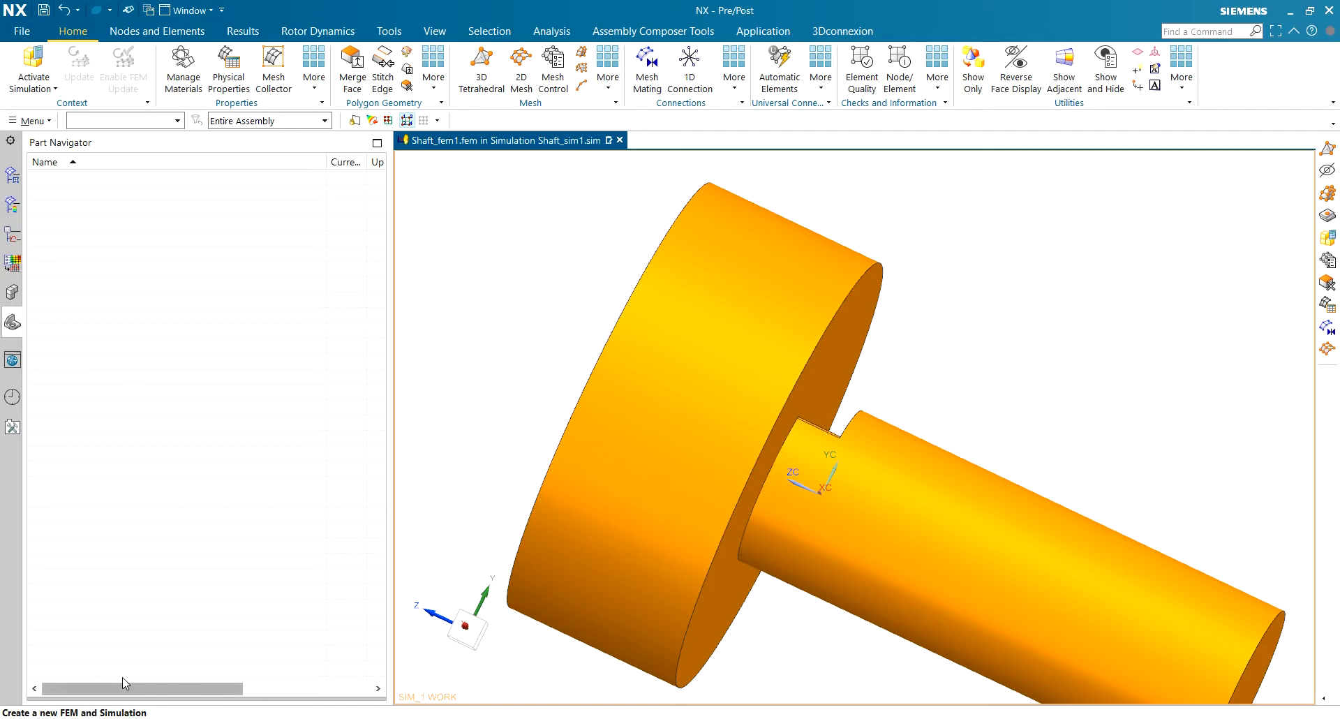
{"action": "left_click", "coordinate": [13, 177]}
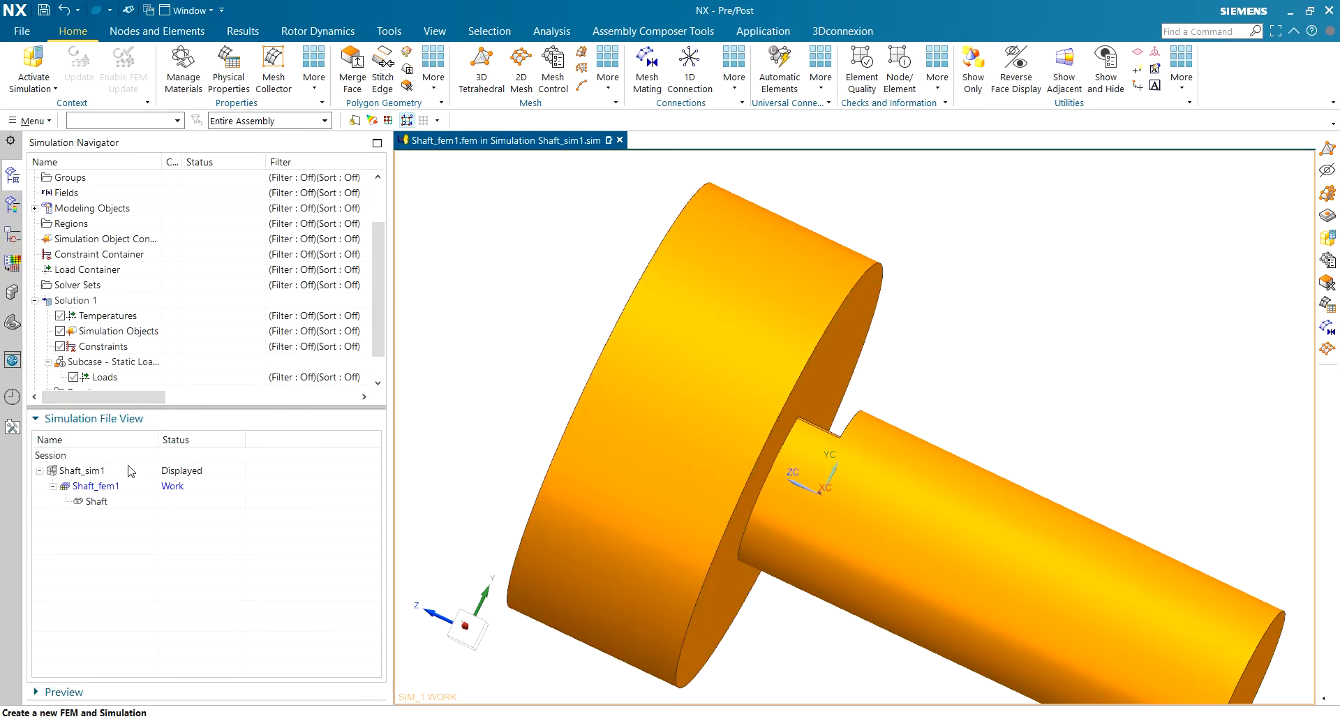
{"action": "middle_click_drag", "start_coordinate": [830, 357], "coordinate": [772, 303]}
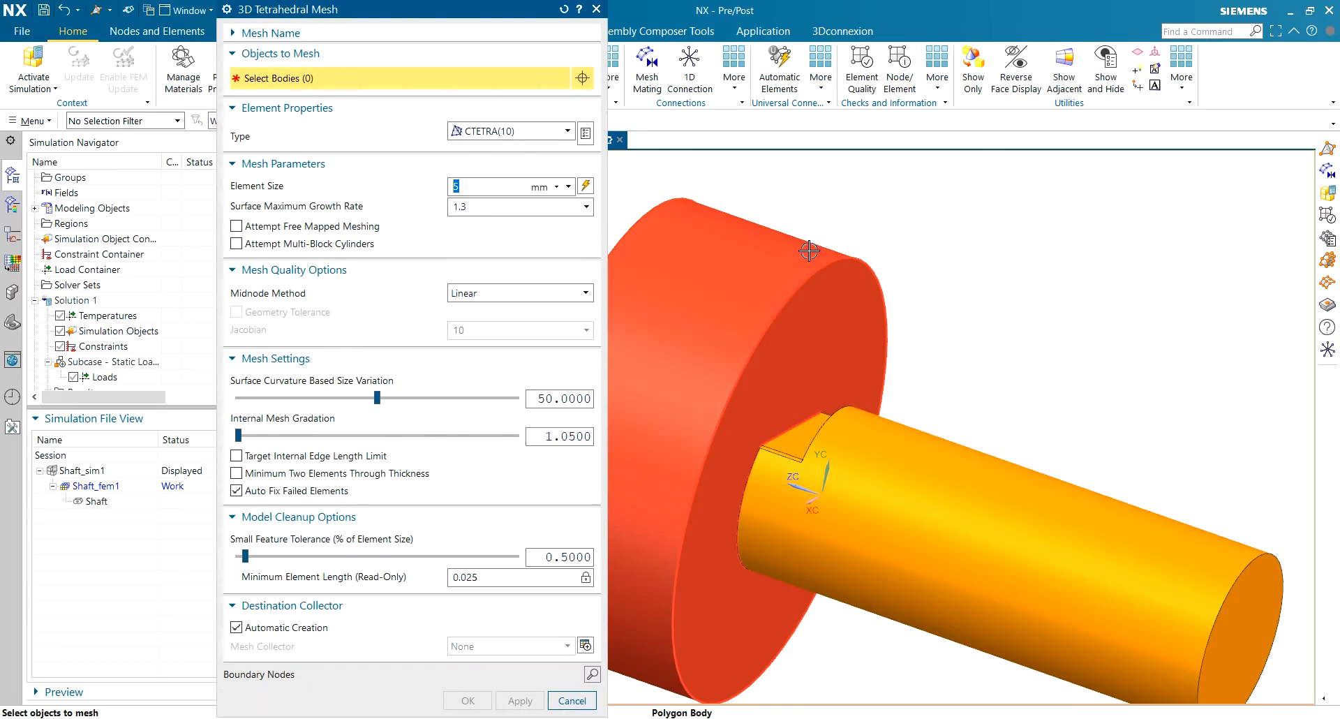
{"action": "scroll", "coordinate": [1007, 265], "scroll_direction": "down", "scroll_amount": 1}
{"action": "key", "text": "ctrl+a"}
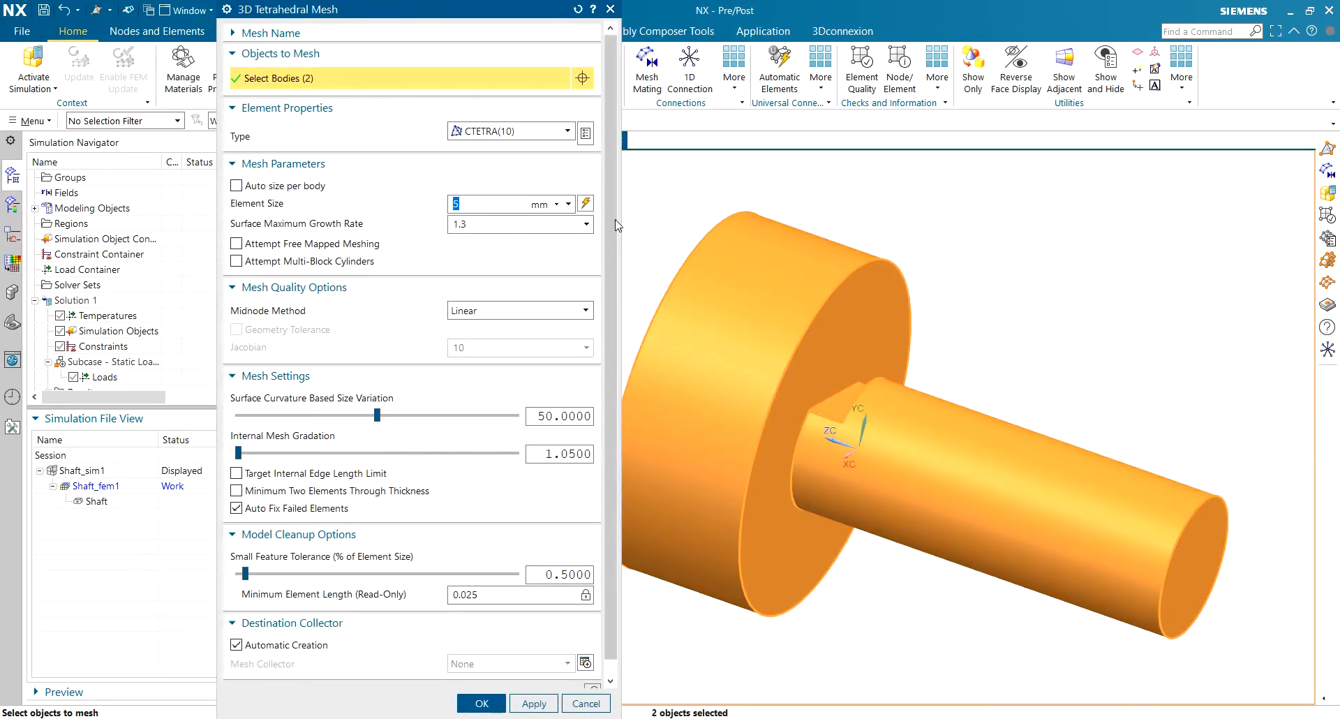
{"action": "left_click", "coordinate": [585, 203]}
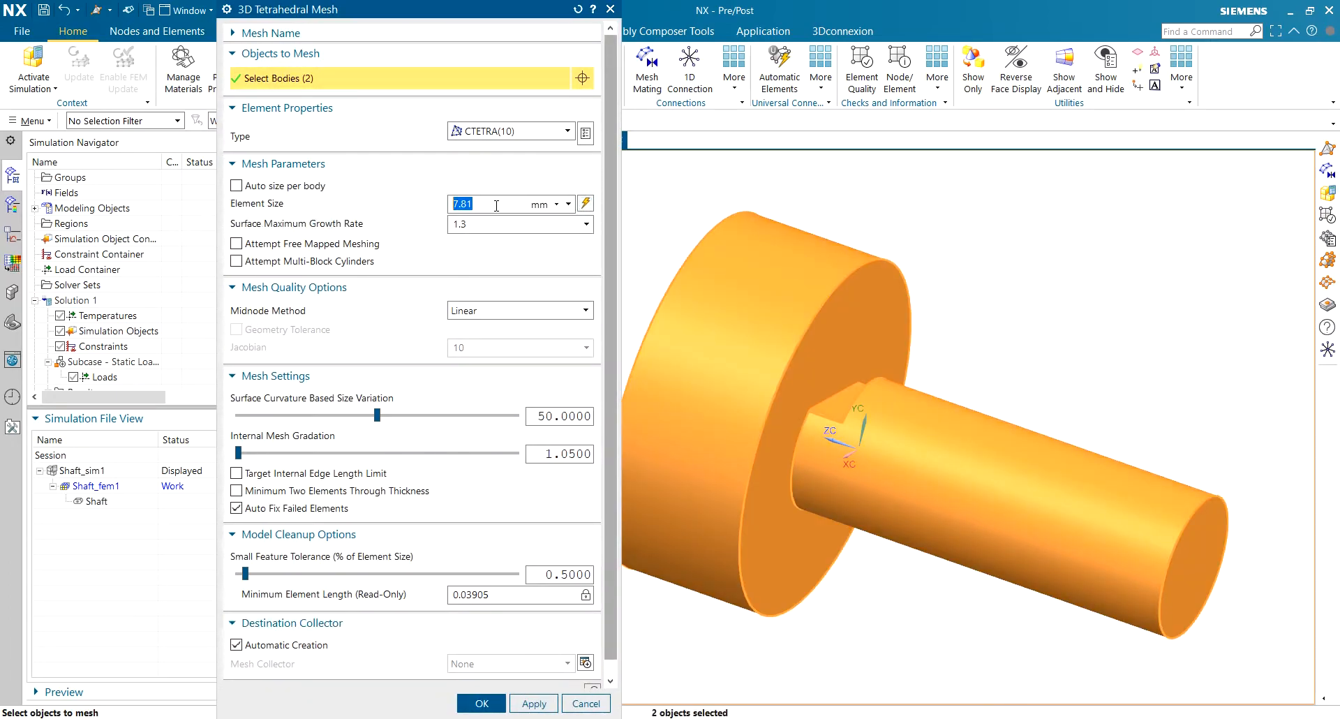
{"action": "type", "text": "4"}
{"action": "left_click", "coordinate": [482, 703]}
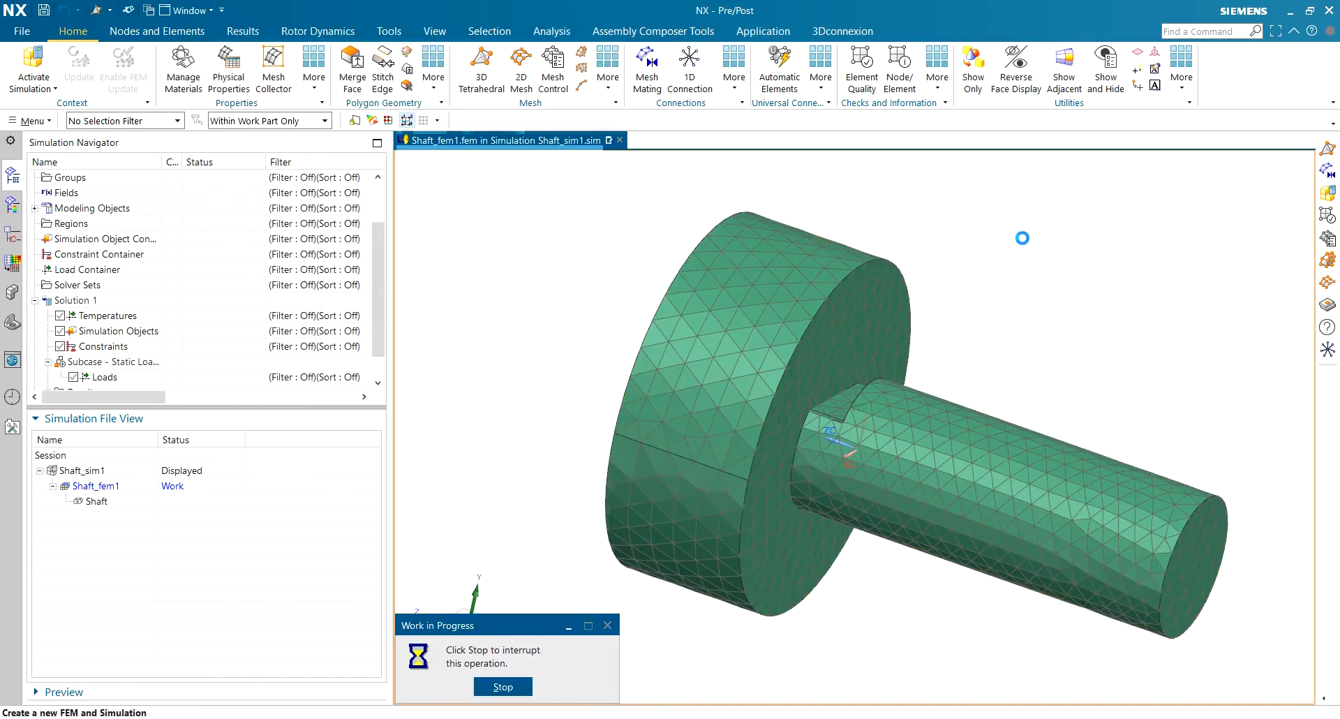
Isolate the shaft mesh by hiding 3d_mesh(2) and the collar polygon body in Shaft_fem1.
{"action": "scroll", "coordinate": [862, 371], "scroll_direction": "up", "scroll_amount": 1}
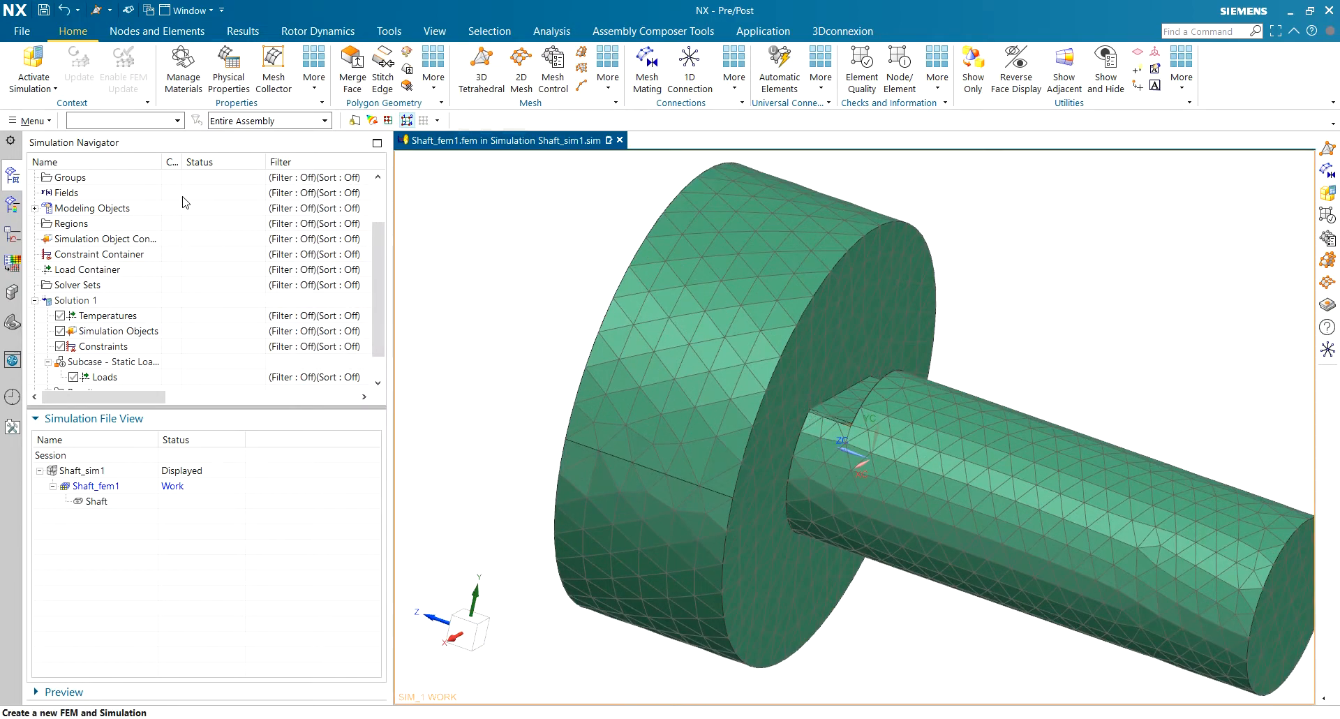
{"action": "scroll", "coordinate": [35, 217], "scroll_direction": "up", "scroll_amount": 2}
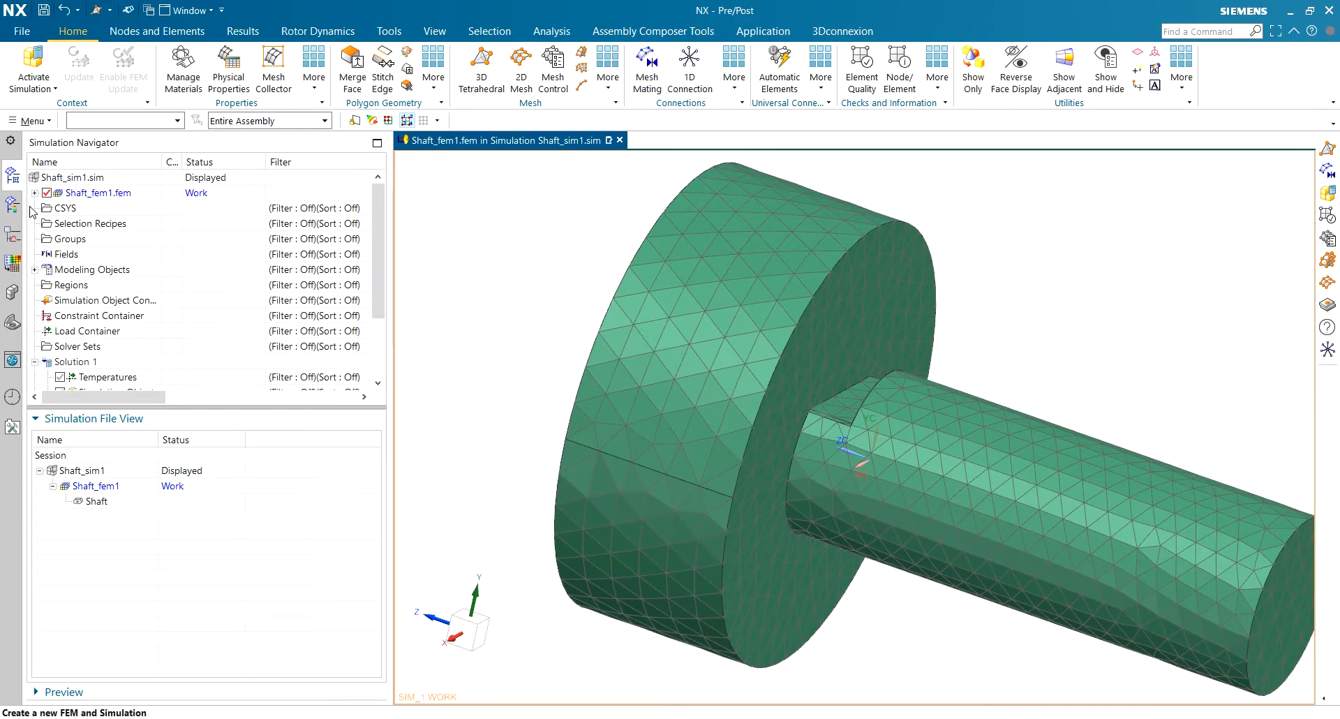
{"action": "left_click", "coordinate": [35, 269]}
{"action": "left_click", "coordinate": [35, 269]}
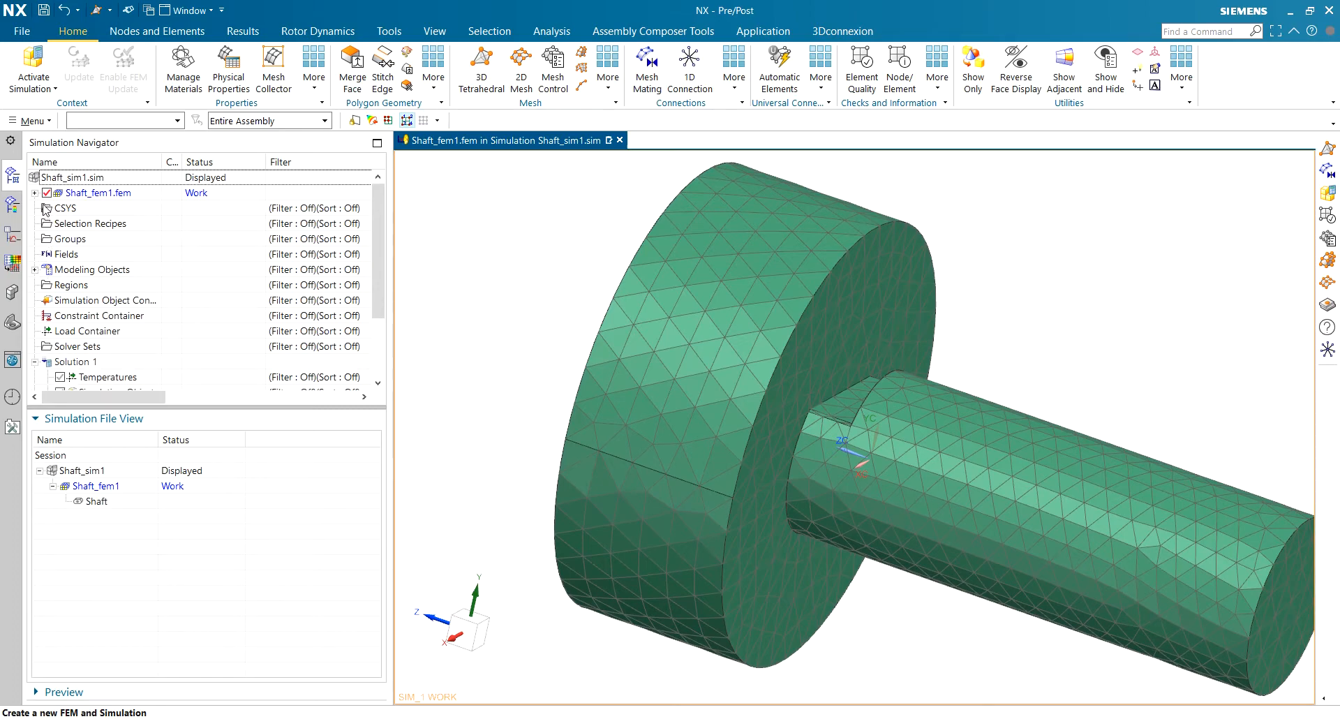
{"action": "left_click", "coordinate": [35, 193]}
{"action": "left_click", "coordinate": [47, 254]}
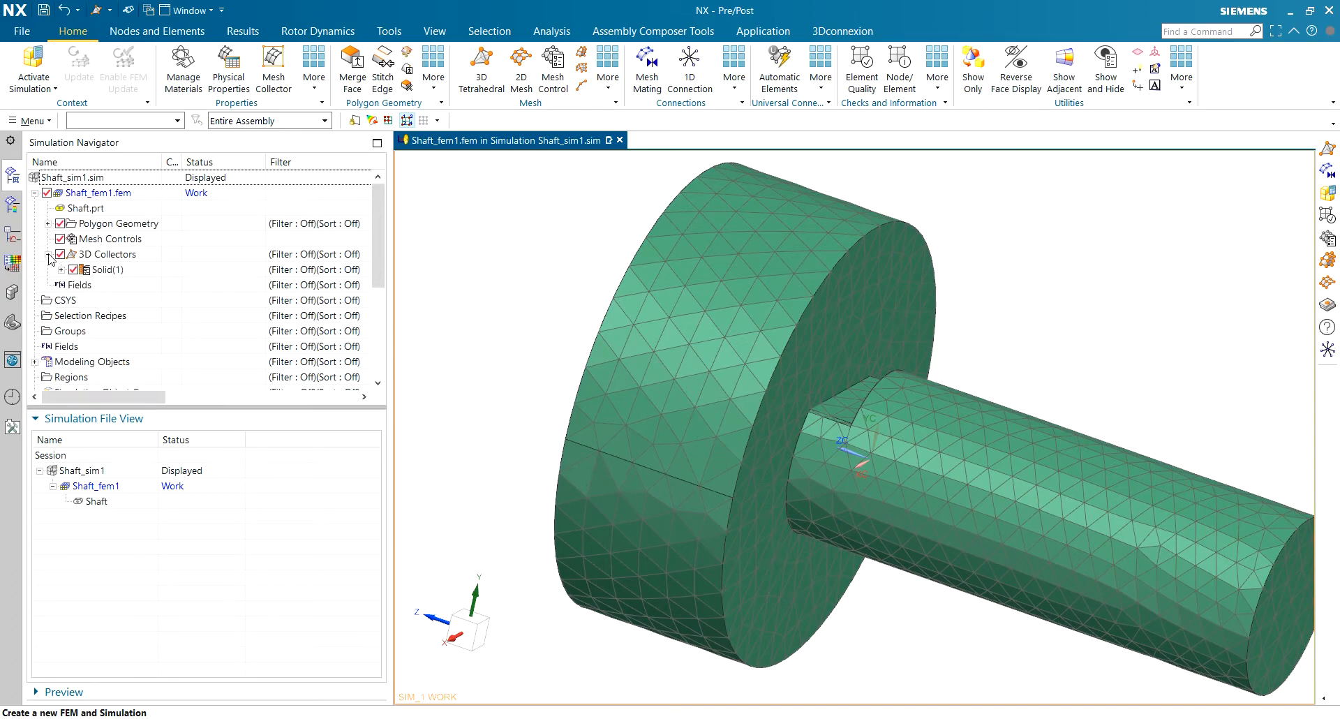
{"action": "left_click", "coordinate": [61, 269]}
{"action": "left_click", "coordinate": [84, 285]}
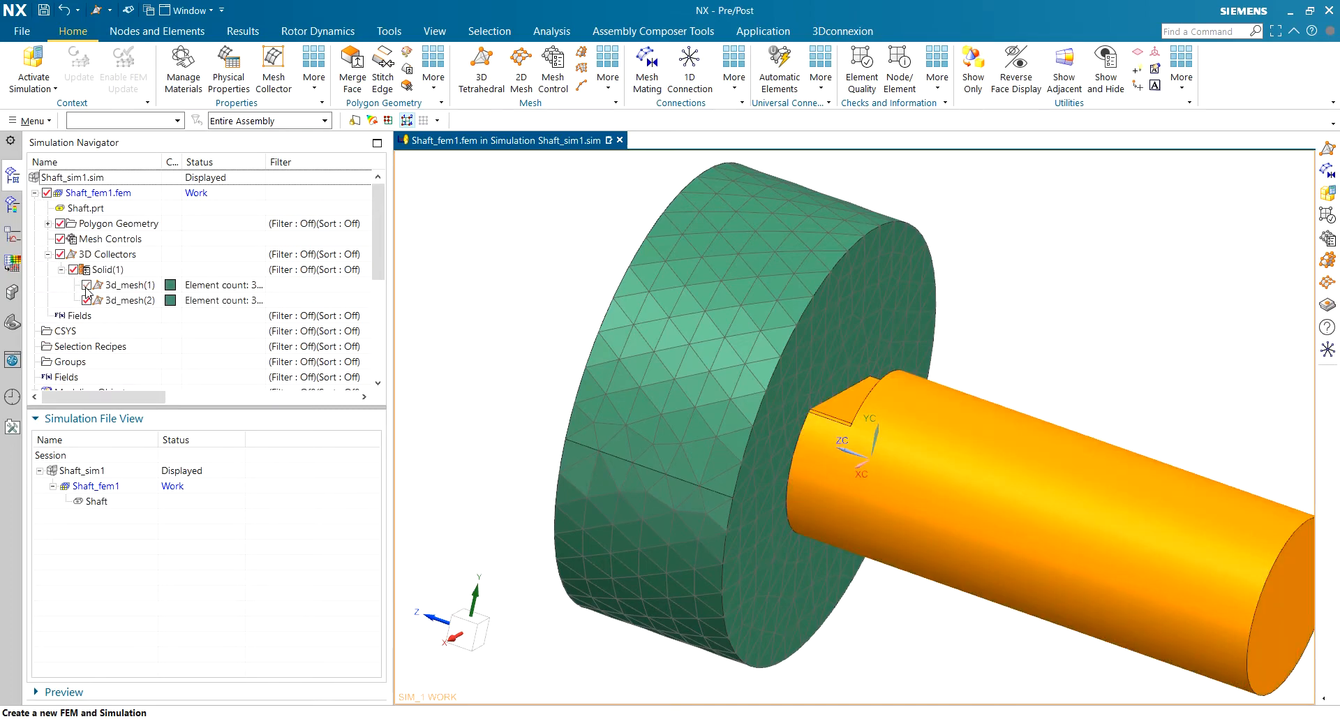
{"action": "left_click", "coordinate": [86, 286]}
{"action": "left_click", "coordinate": [87, 300]}
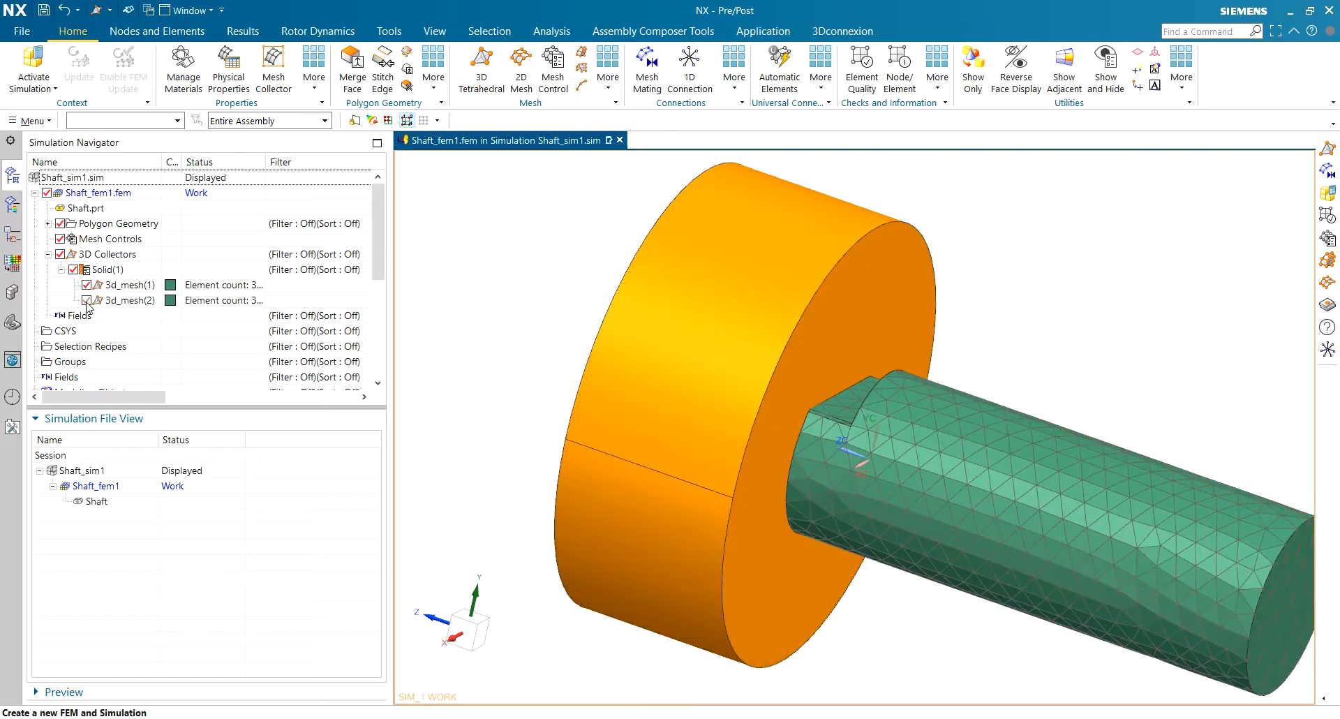
{"action": "left_click", "coordinate": [47, 224]}
{"action": "left_click", "coordinate": [73, 254]}
Examine how closely the shaft mesh follows the small blends along the edges of the flat cut.
{"action": "middle_click_drag", "start_coordinate": [694, 311], "coordinate": [754, 363]}
{"action": "scroll", "coordinate": [737, 384], "scroll_direction": "down", "scroll_amount": 5}
{"action": "scroll", "coordinate": [736, 384], "scroll_direction": "down", "scroll_amount": 5}
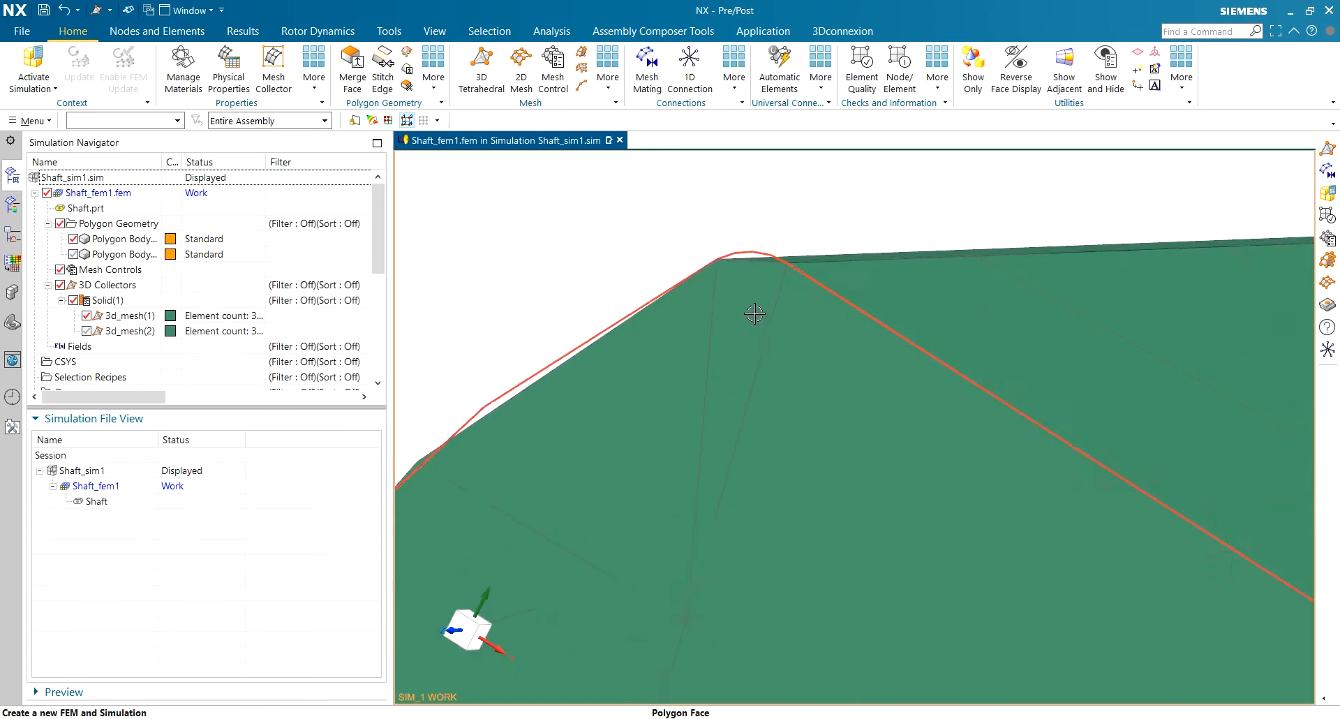
{"action": "middle_click_drag", "start_coordinate": [751, 204], "coordinate": [750, 203]}
{"action": "scroll", "coordinate": [748, 209], "scroll_direction": "up", "scroll_amount": 5}
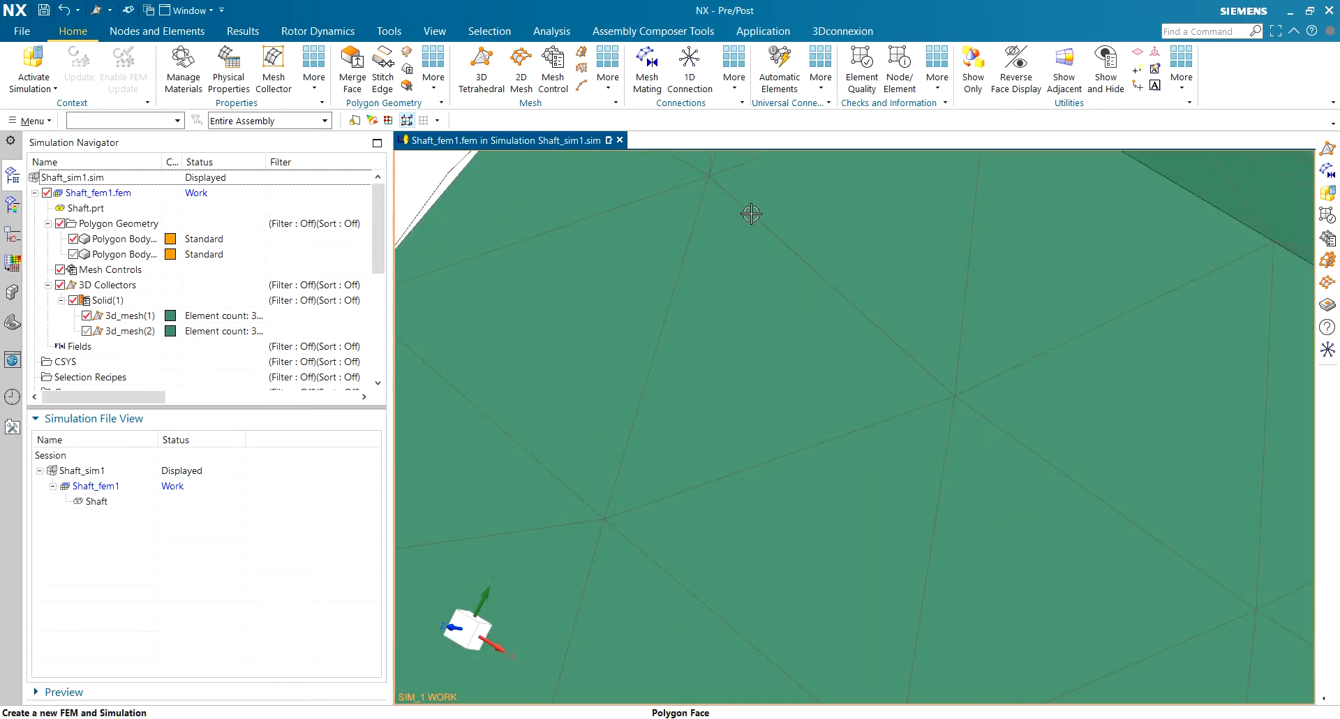
{"action": "scroll", "coordinate": [757, 155], "scroll_direction": "down", "scroll_amount": 5}
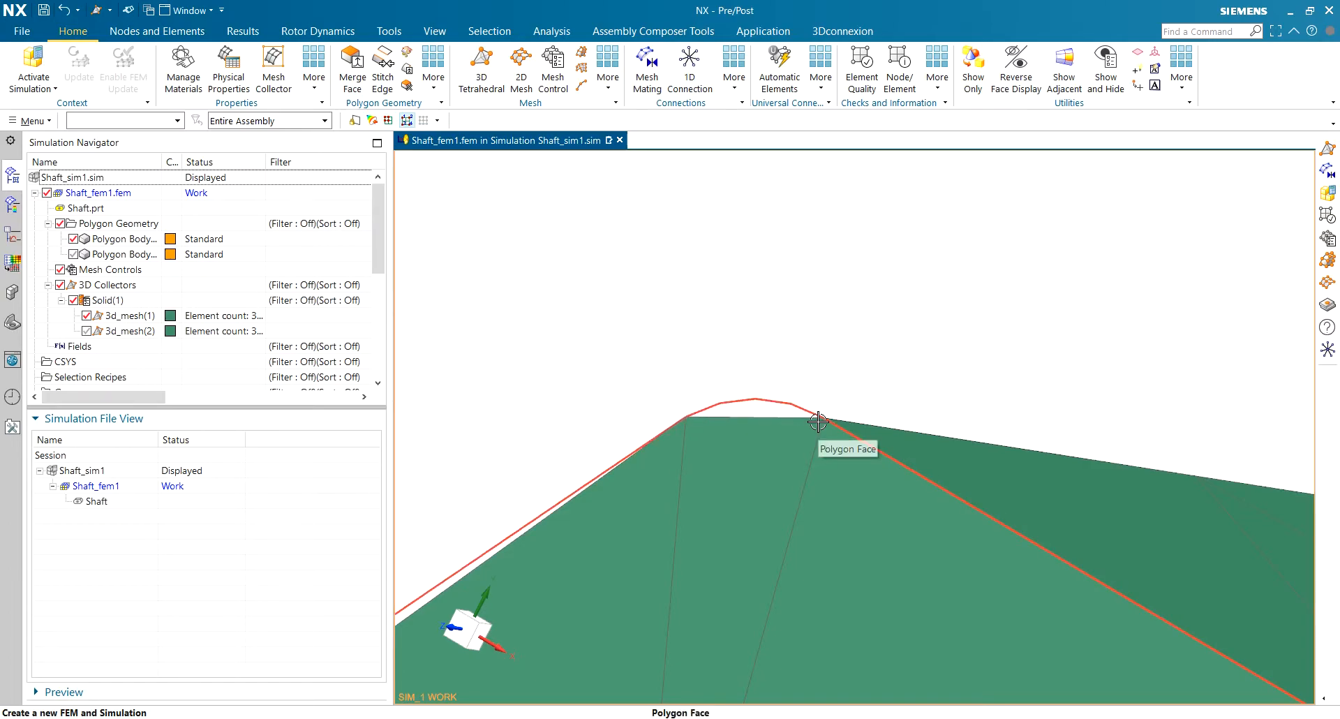
{"action": "scroll", "coordinate": [818, 422], "scroll_direction": "up", "scroll_amount": 5}
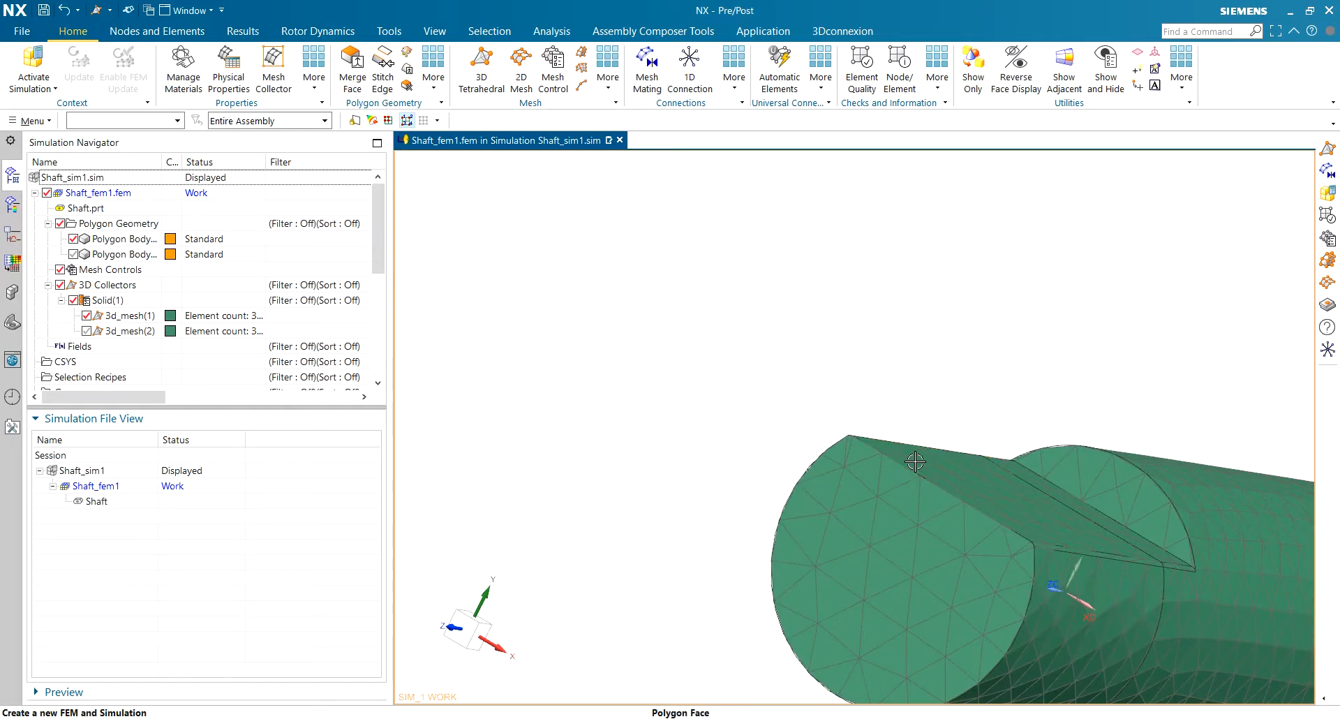
{"action": "middle_click_drag", "start_coordinate": [915, 461], "coordinate": [755, 504]}
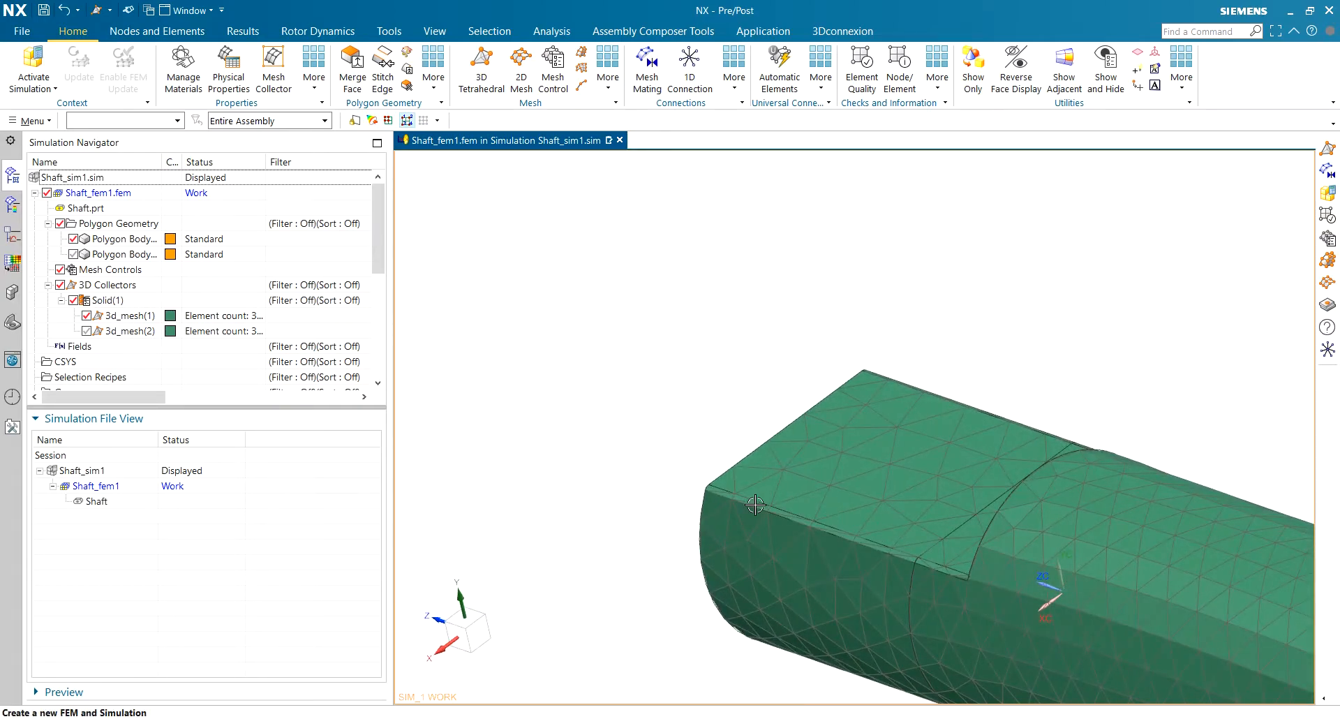
{"action": "scroll", "coordinate": [755, 504], "scroll_direction": "down", "scroll_amount": 3}
{"action": "scroll", "coordinate": [743, 501], "scroll_direction": "up", "scroll_amount": 4}
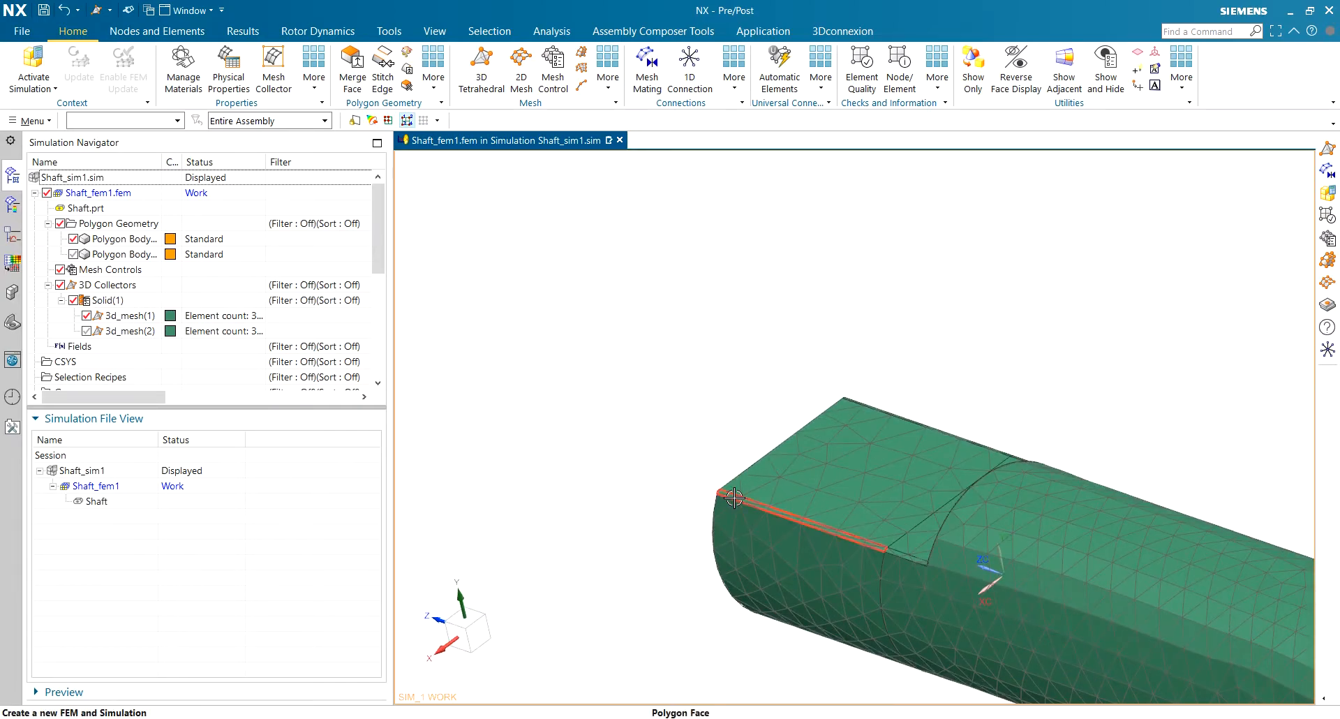
{"action": "middle_click_drag", "start_coordinate": [744, 501], "coordinate": [827, 527]}
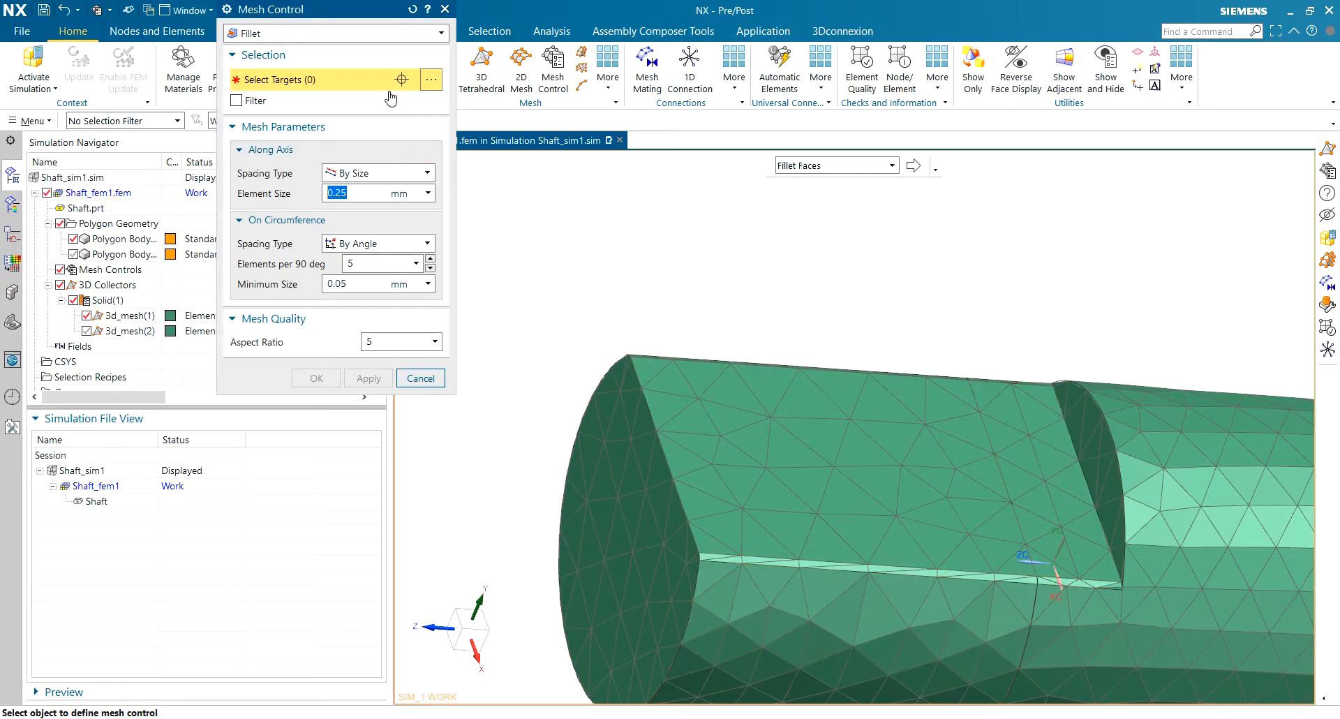
Apply a Fillet mesh control to the shaft's two flat-edge blends with 0.25 mm element size, 5 elements per 90 degrees and 0.05 mm minimum size.
{"action": "left_click", "coordinate": [328, 33]}
{"action": "left_click", "coordinate": [272, 153]}
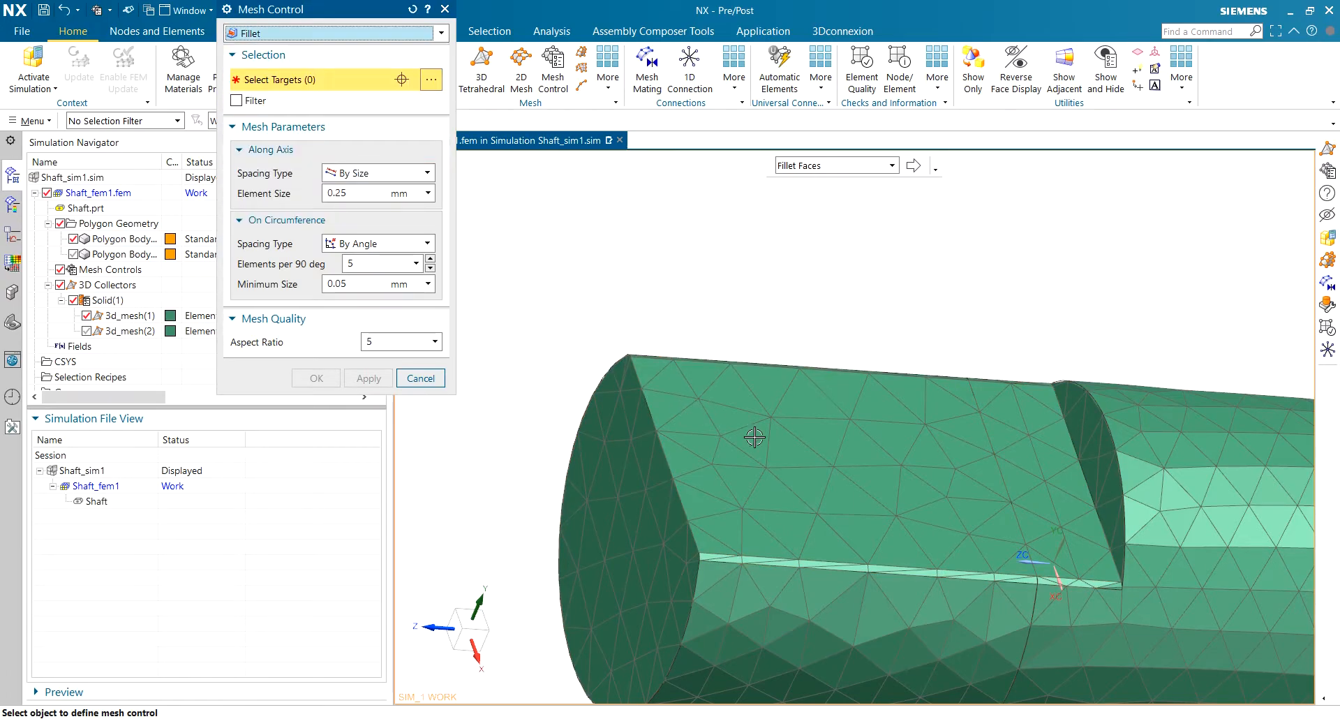
{"action": "left_click", "coordinate": [830, 548]}
{"action": "middle_click_drag", "start_coordinate": [825, 388], "coordinate": [921, 501]}
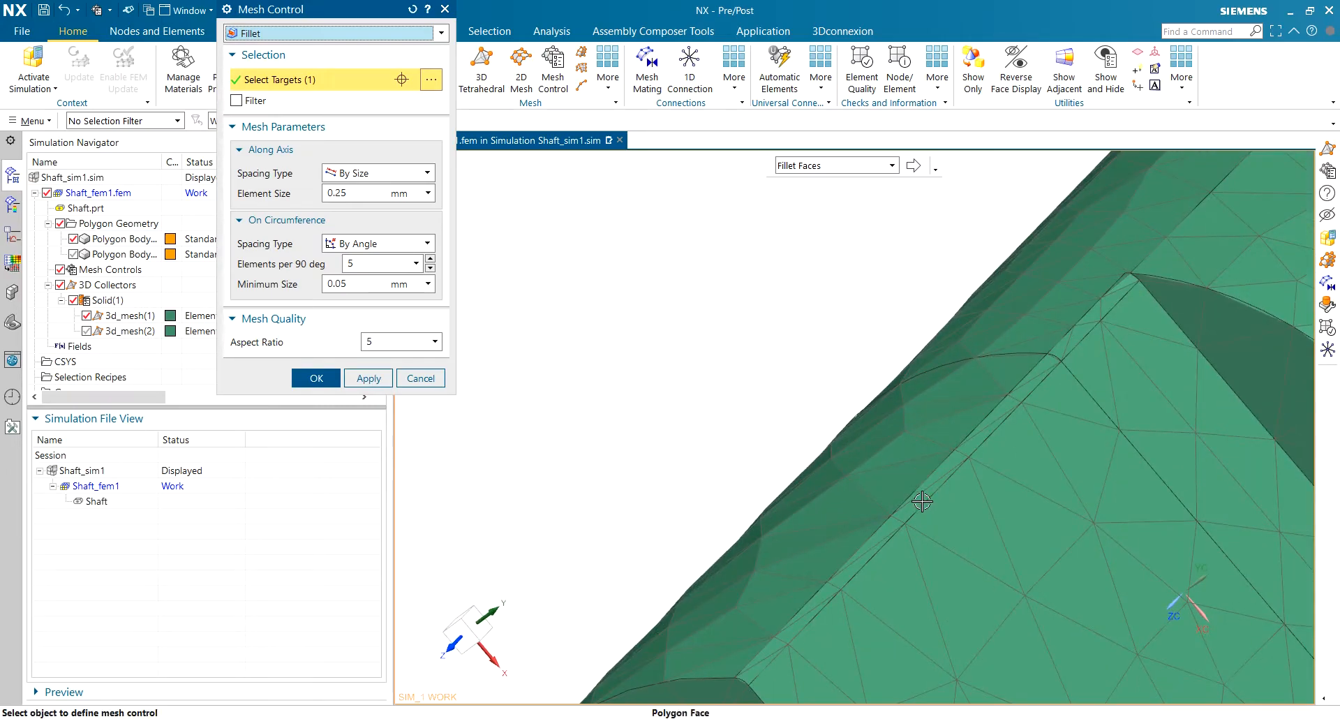
{"action": "left_click", "coordinate": [922, 501]}
{"action": "scroll", "coordinate": [921, 497], "scroll_direction": "down", "scroll_amount": 5}
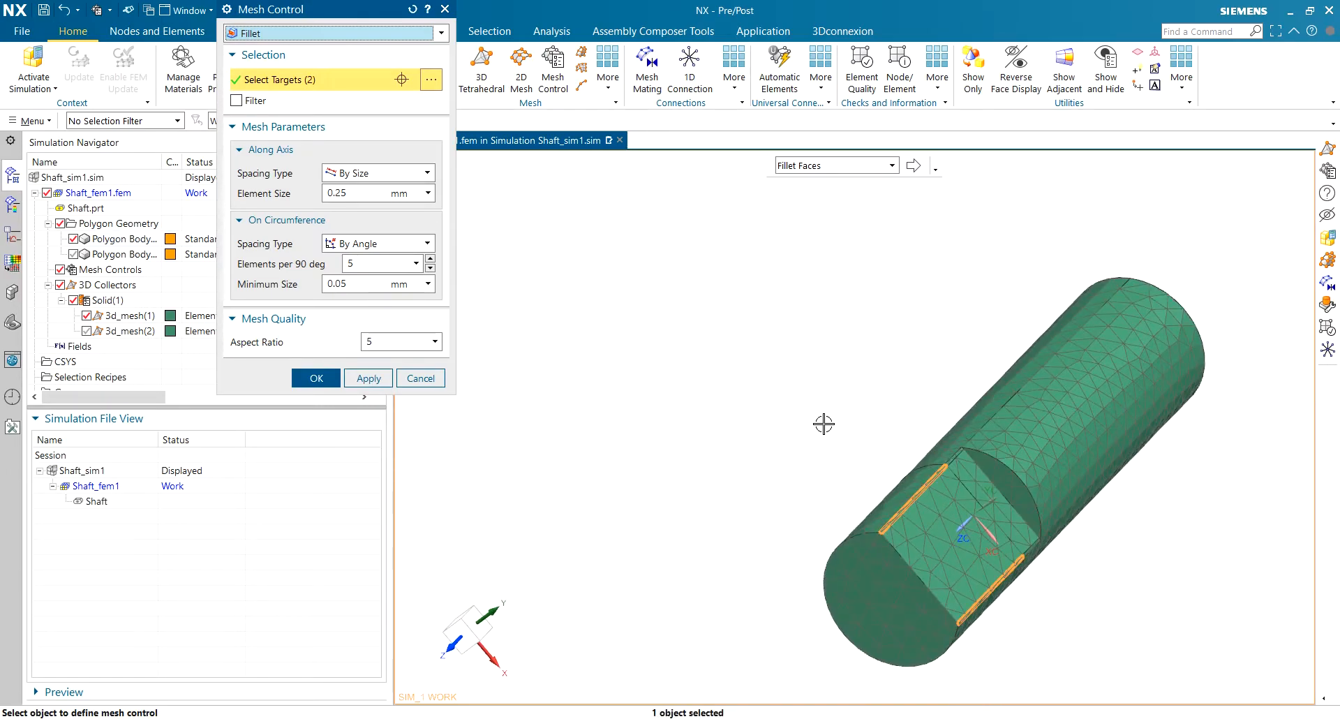
{"action": "middle_click_drag", "start_coordinate": [823, 424], "coordinate": [719, 389]}
{"action": "scroll", "coordinate": [802, 389], "scroll_direction": "up", "scroll_amount": 3}
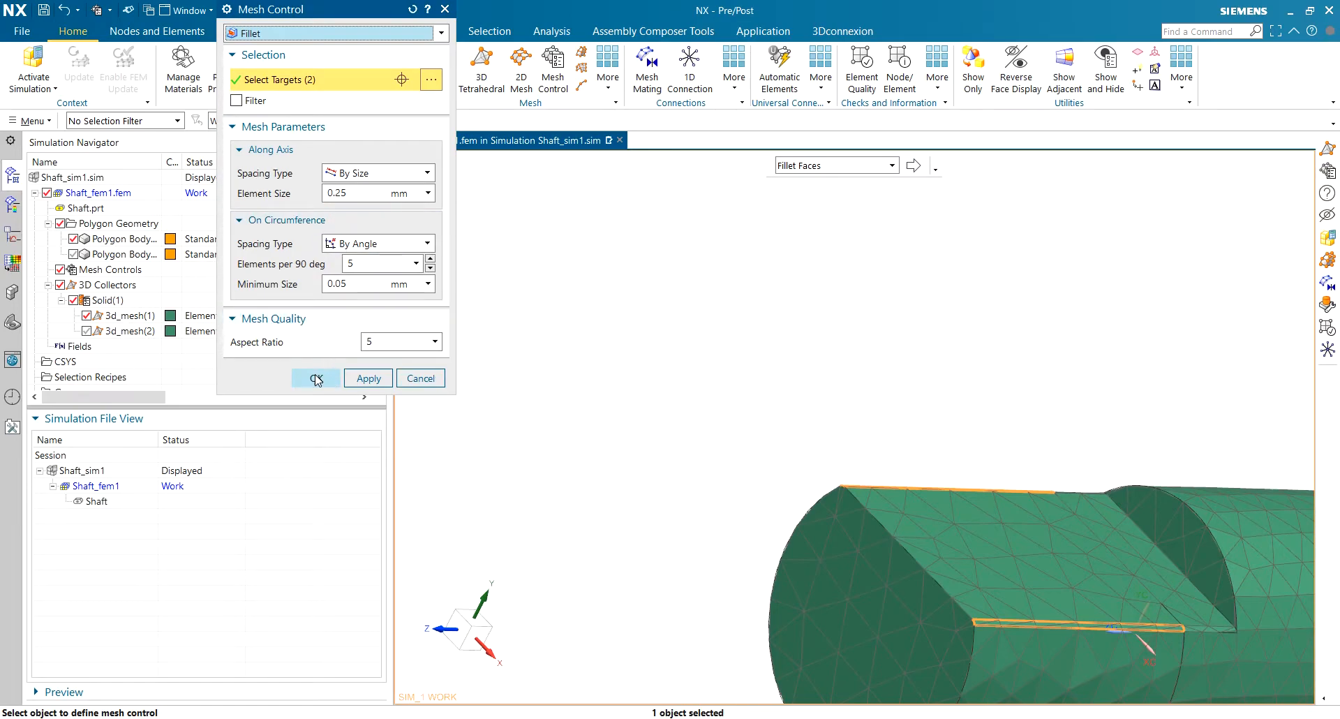
{"action": "left_click", "coordinate": [316, 377]}
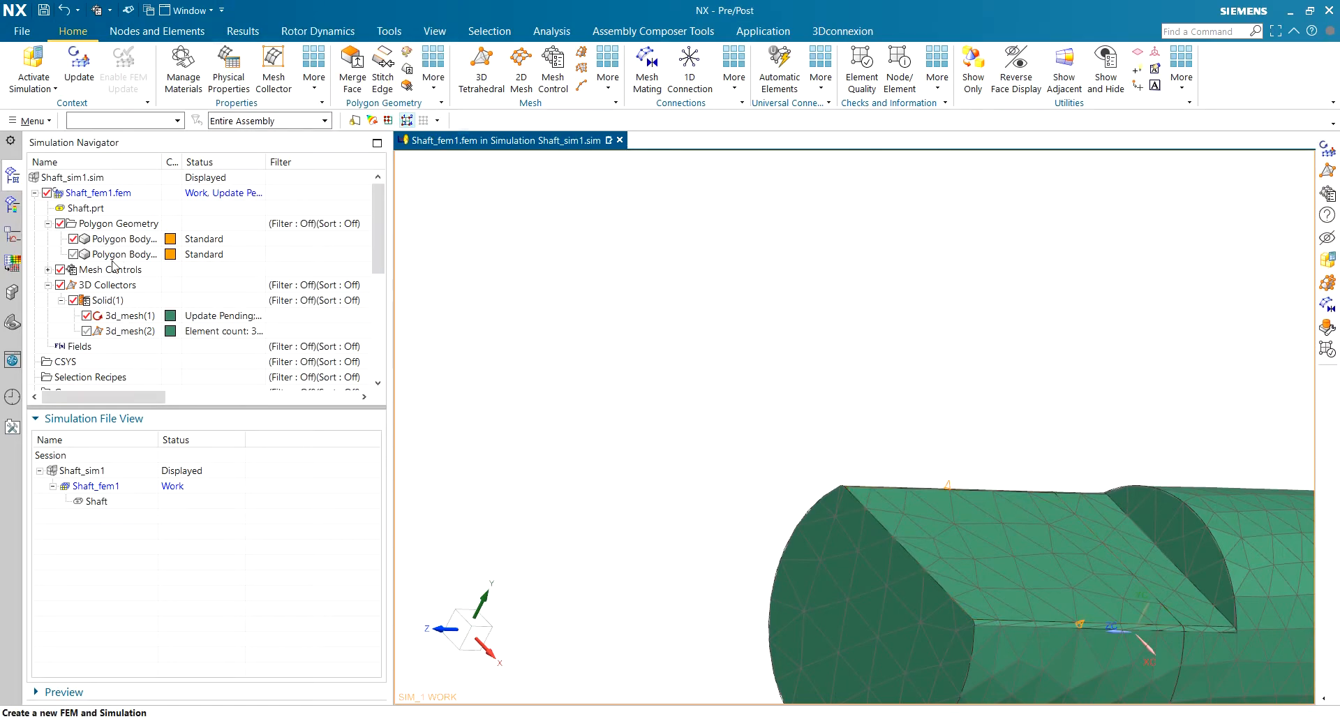
Isolate the collar polygon body by showing it and hiding the shaft mesh and shaft body, exposing the blends in its bore.
{"action": "left_click", "coordinate": [73, 254]}
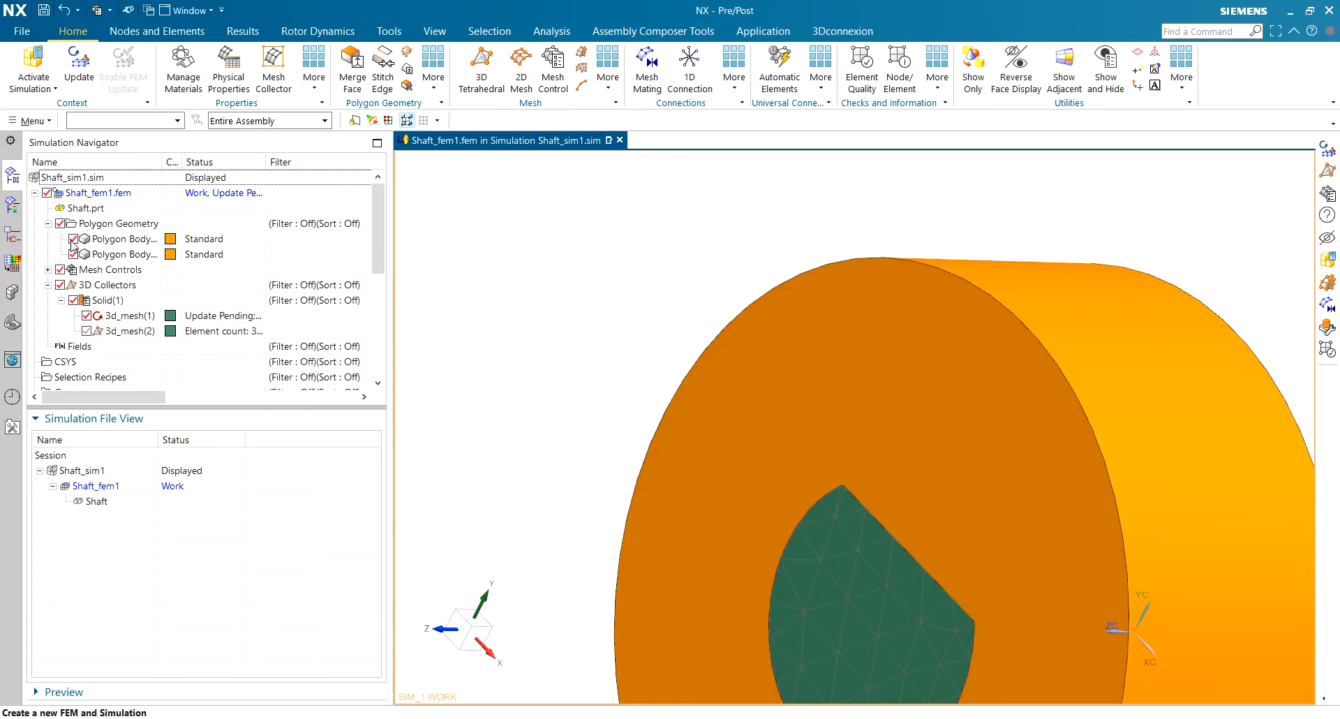
{"action": "left_click", "coordinate": [86, 316]}
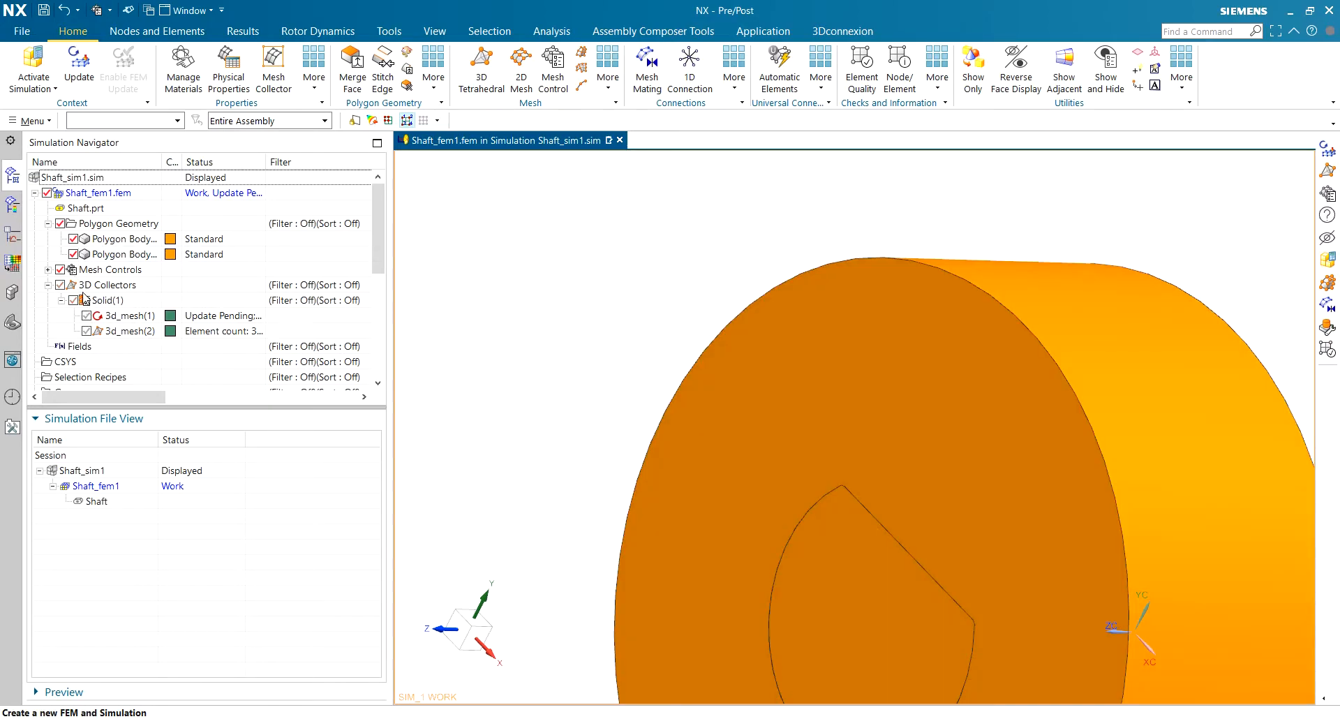
{"action": "left_click", "coordinate": [74, 254]}
{"action": "left_click", "coordinate": [73, 254]}
{"action": "middle_click_drag", "start_coordinate": [763, 377], "coordinate": [903, 326]}
{"action": "scroll", "coordinate": [1038, 374], "scroll_direction": "up", "scroll_amount": 3}
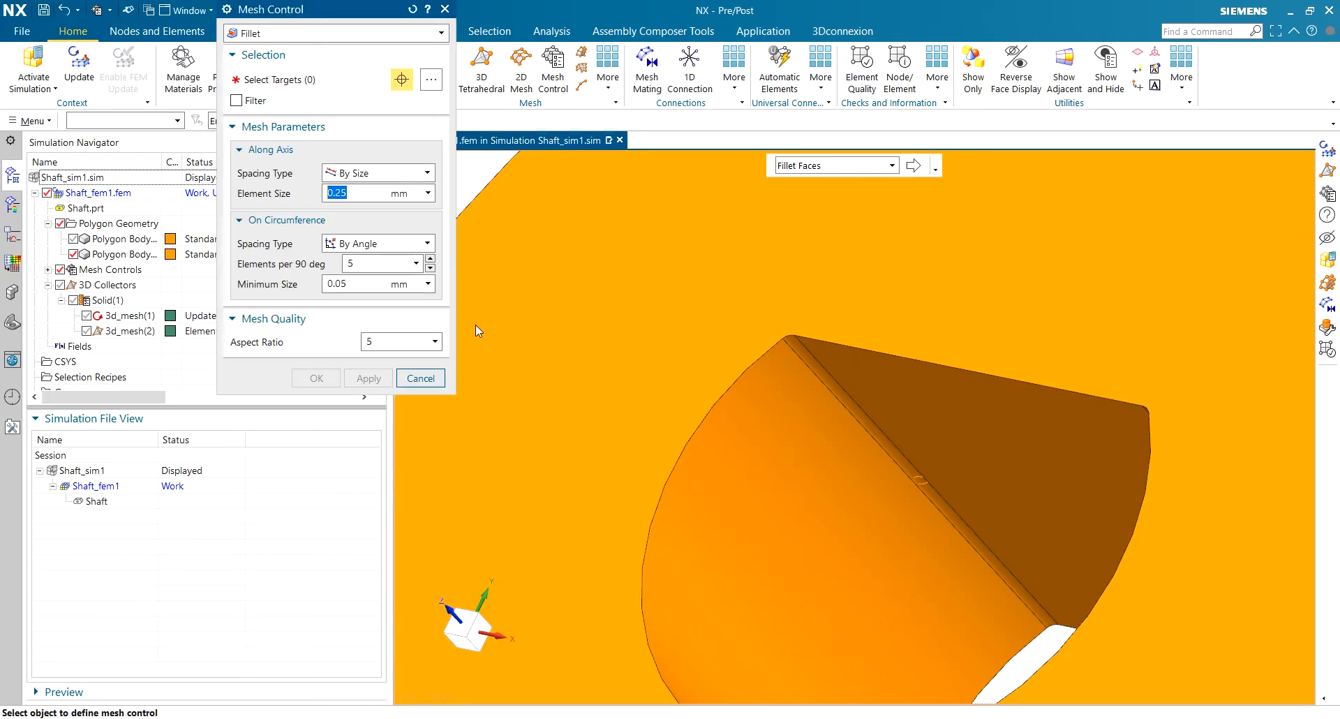
Apply a Fillet mesh control to the collar bore's two blends with 0.25 mm element size, 5 elements per 90 degrees and 0.05 mm minimum size.
{"action": "left_click", "coordinate": [855, 417]}
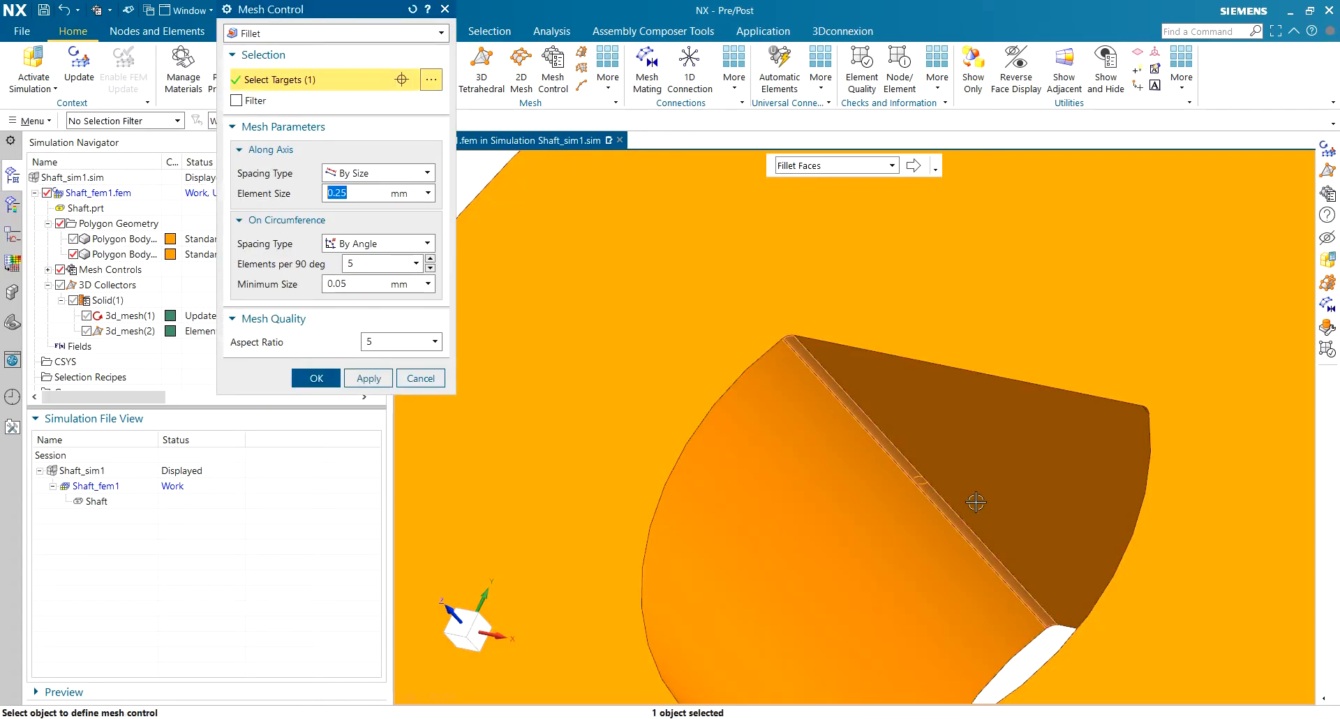
{"action": "scroll", "coordinate": [1027, 489], "scroll_direction": "down", "scroll_amount": 5}
{"action": "scroll", "coordinate": [1027, 489], "scroll_direction": "up", "scroll_amount": 5}
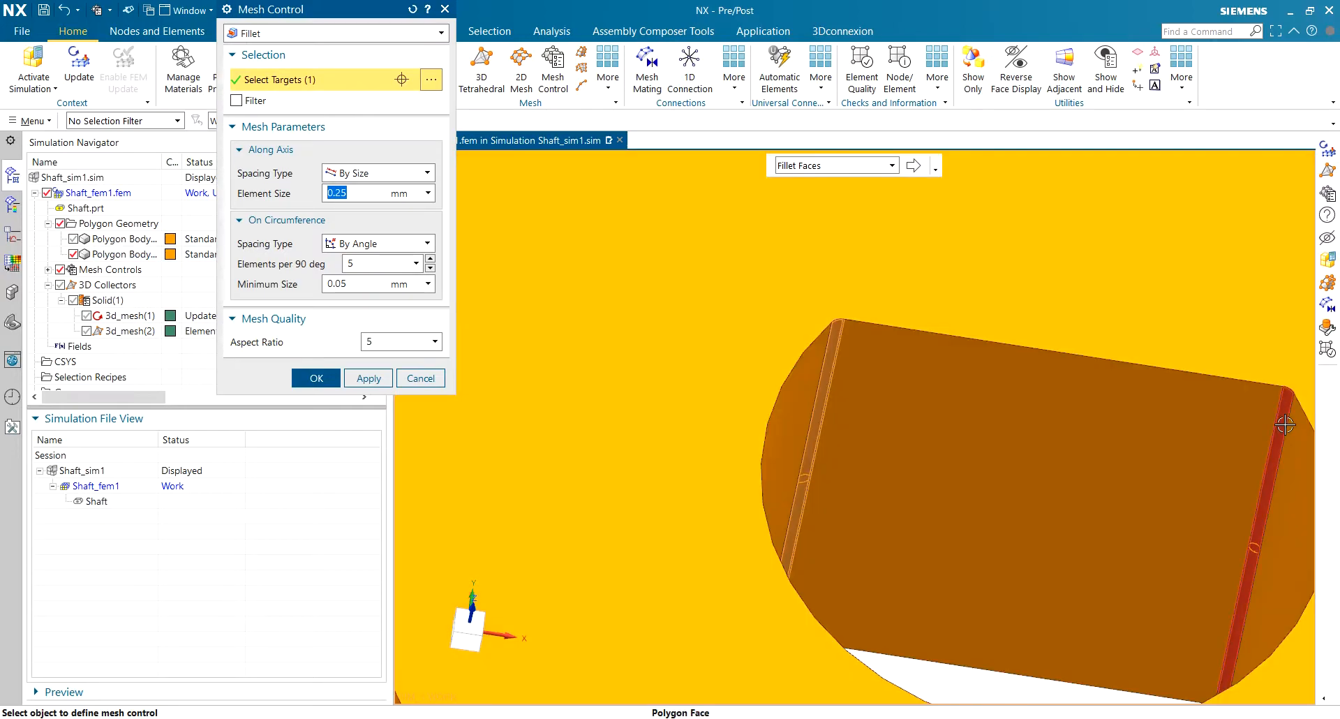
{"action": "left_click", "coordinate": [1276, 427]}
{"action": "left_click", "coordinate": [317, 377]}
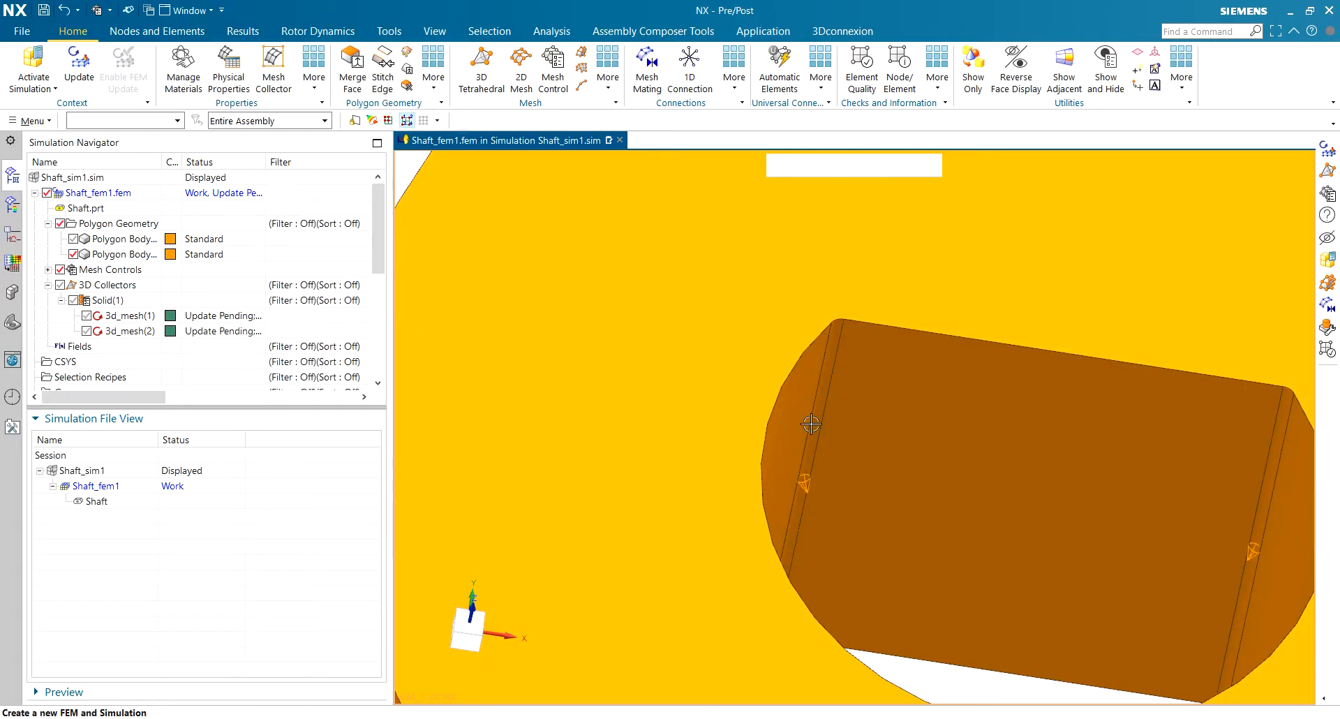
{"action": "mouse_move", "coordinate": [977, 433]}
{"action": "middle_mouse_down"}
{"action": "mouse_move", "coordinate": [1067, 428]}
{"action": "mouse_move", "coordinate": [977, 457]}
{"action": "middle_mouse_up"}
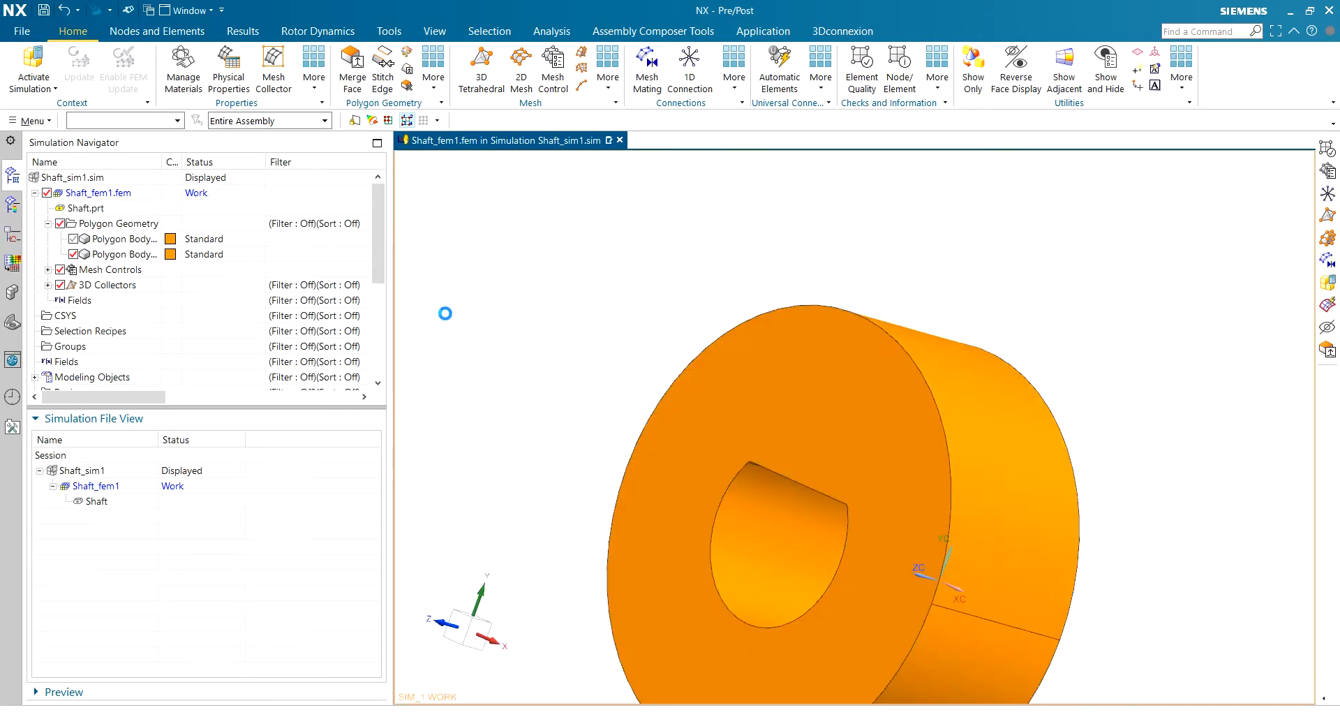
Isolate the shaft mesh 3d_mesh(1) by showing the Solid(1) collector and hiding the polygon geometry and 3d_mesh(2).
{"action": "left_click", "coordinate": [47, 286]}
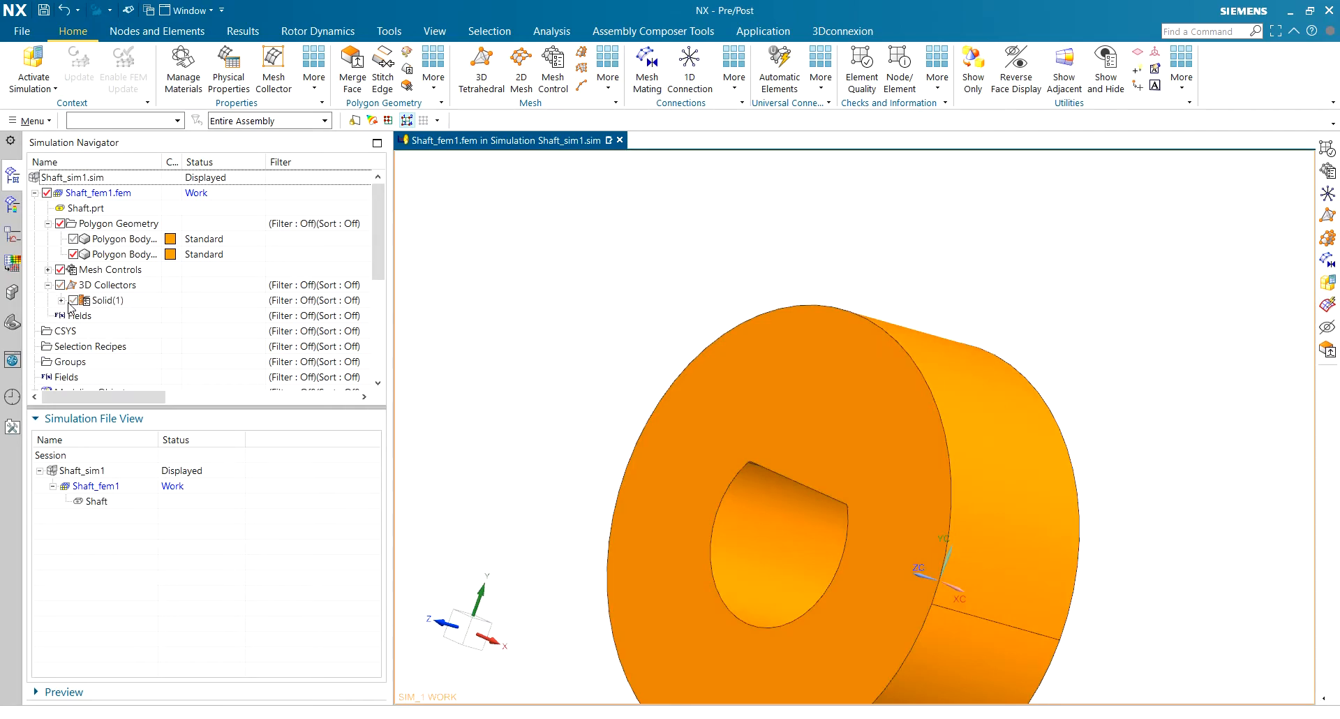
{"action": "left_click", "coordinate": [73, 301]}
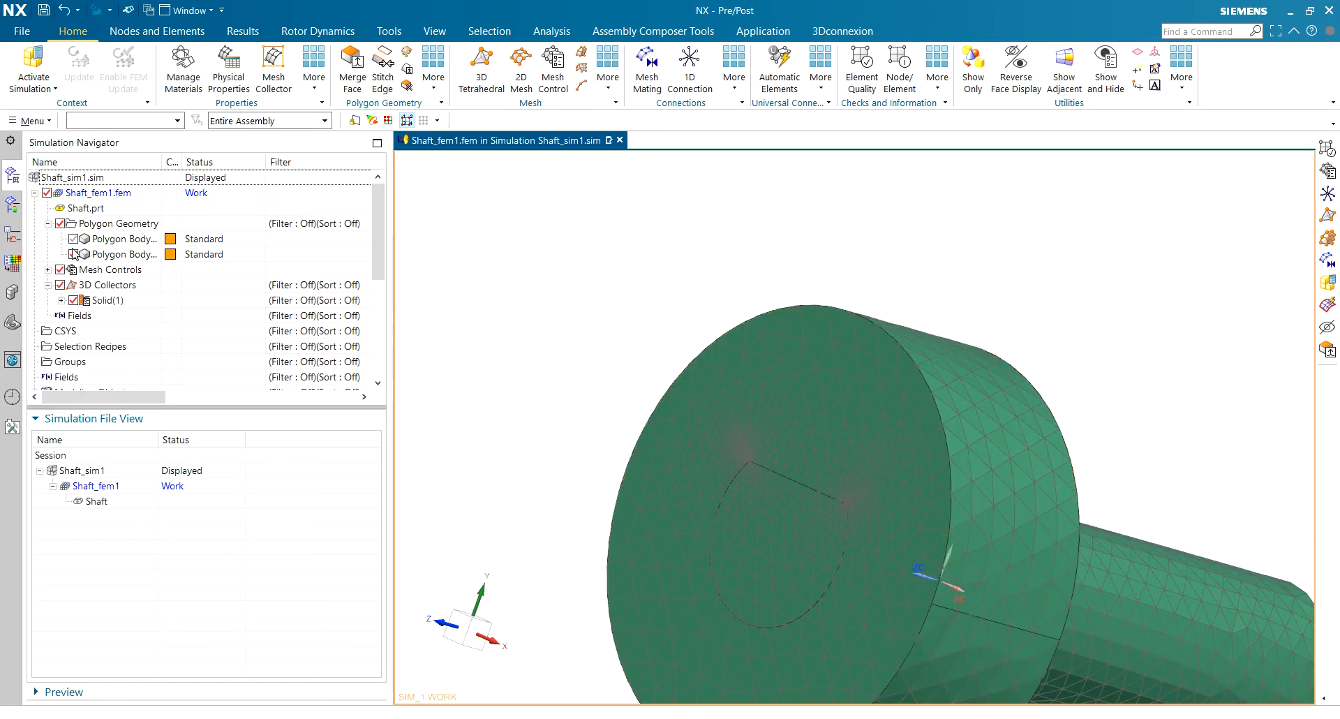
{"action": "left_click", "coordinate": [60, 223]}
{"action": "left_click", "coordinate": [61, 301]}
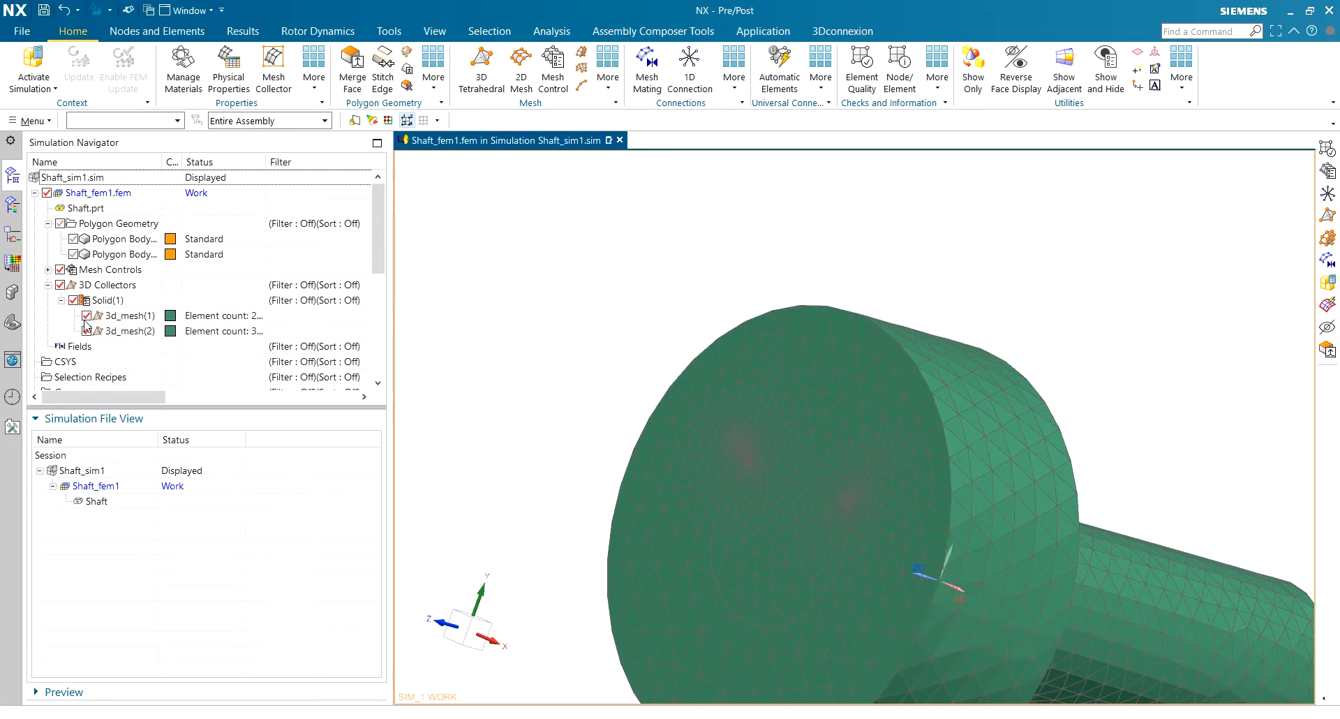
{"action": "left_click", "coordinate": [86, 330]}
{"action": "left_click", "coordinate": [86, 331]}
{"action": "scroll", "coordinate": [664, 473], "scroll_direction": "down", "scroll_amount": 5}
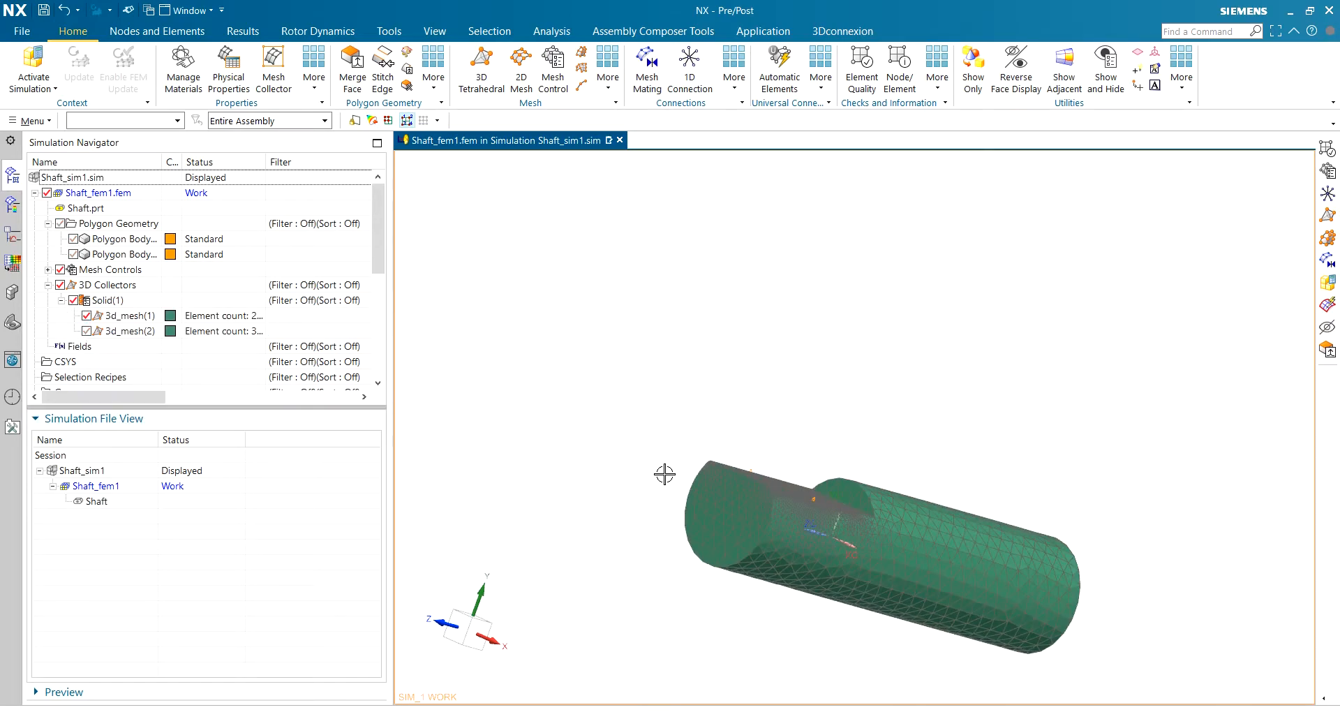
Examine the refined shaft mesh along the two blends of the flat cut and at the shaft's end face.
{"action": "scroll", "coordinate": [818, 537], "scroll_direction": "up", "scroll_amount": 4}
{"action": "middle_click_drag", "start_coordinate": [818, 534], "coordinate": [760, 554]}
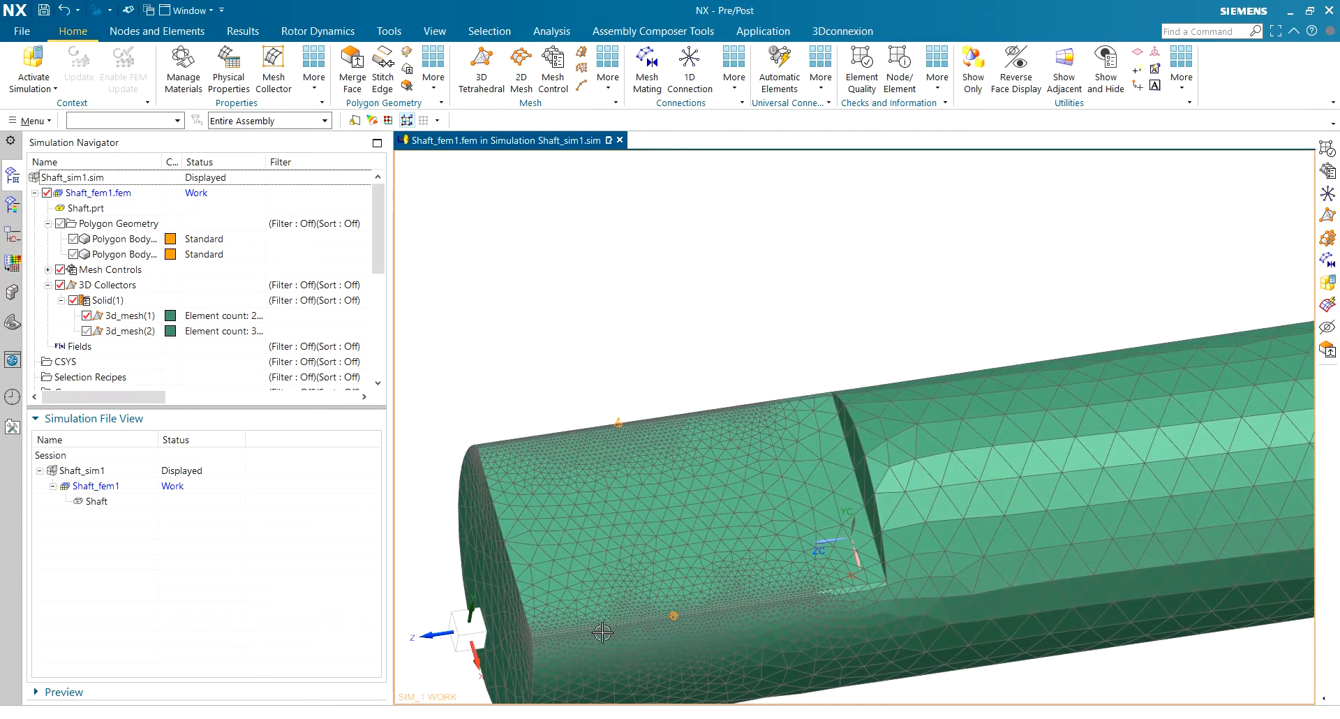
{"action": "scroll", "coordinate": [506, 649], "scroll_direction": "up", "scroll_amount": 3}
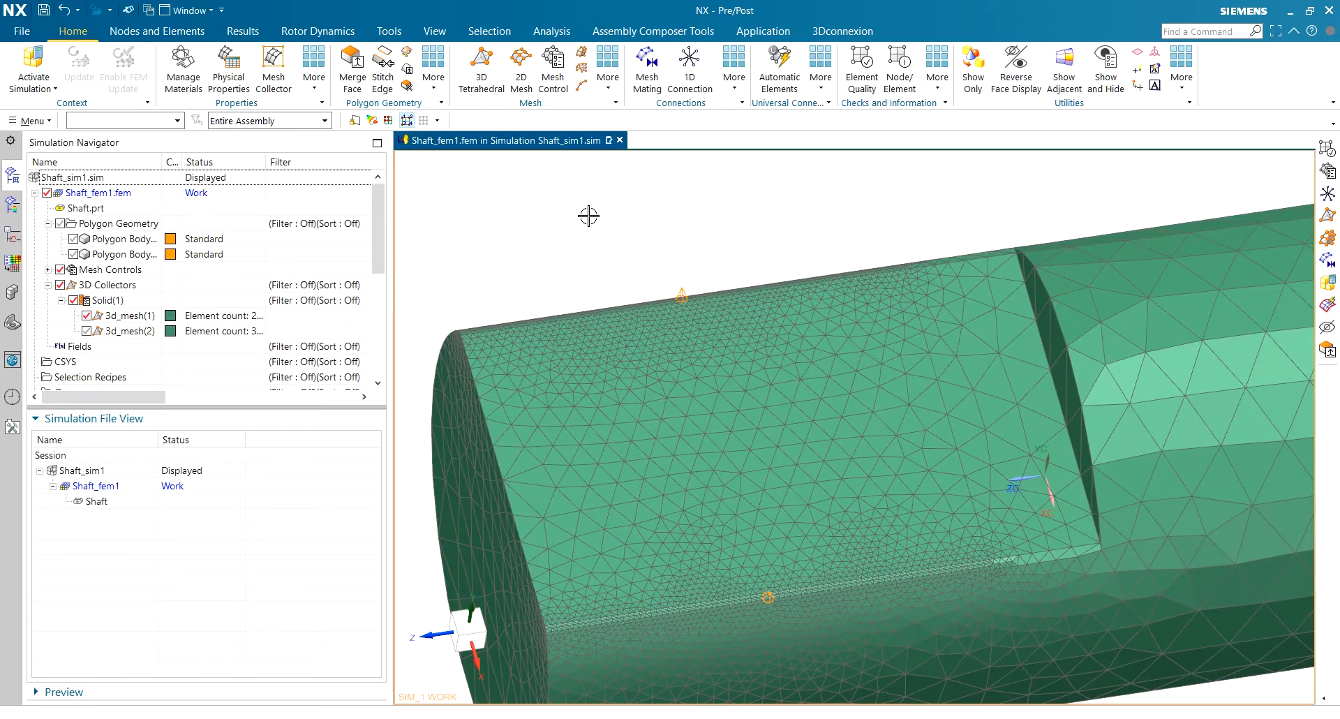
{"action": "scroll", "coordinate": [588, 216], "scroll_direction": "down", "scroll_amount": 1}
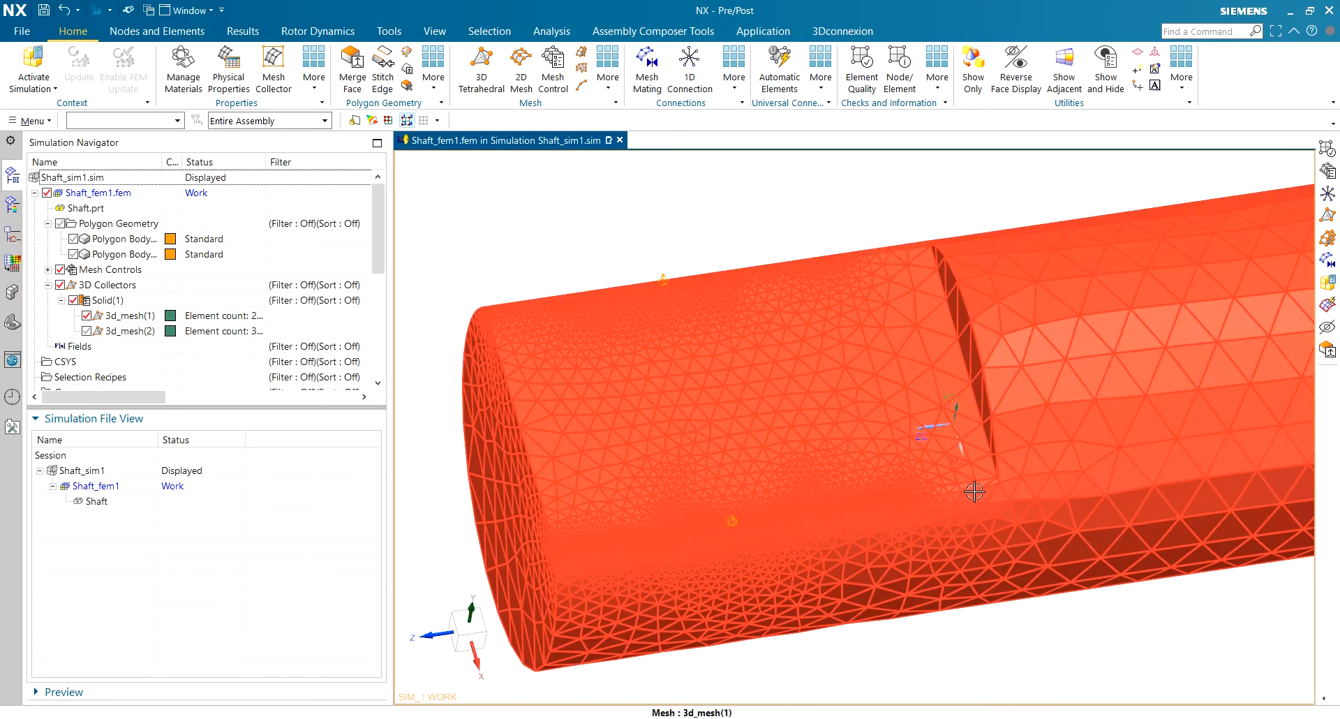
{"action": "middle_click_drag", "start_coordinate": [975, 492], "coordinate": [598, 191]}
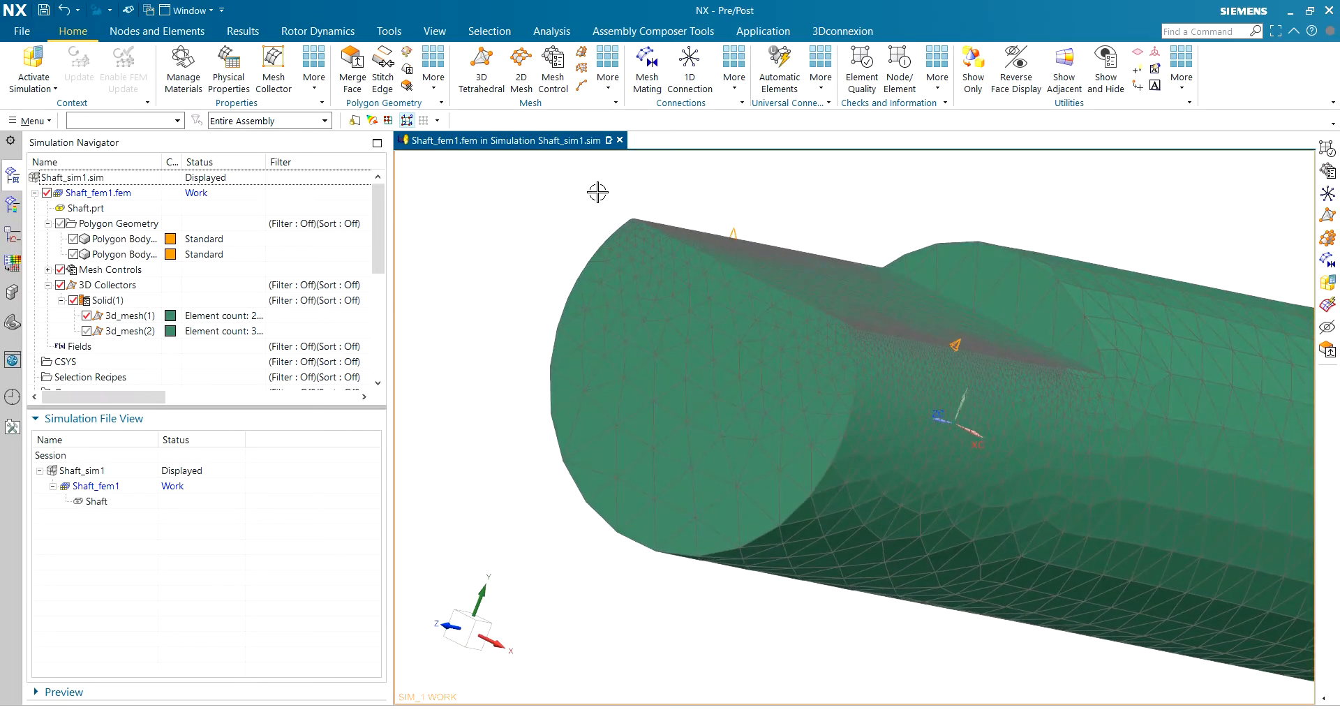
{"action": "scroll", "coordinate": [597, 192], "scroll_direction": "up", "scroll_amount": 5}
{"action": "scroll", "coordinate": [664, 272], "scroll_direction": "up", "scroll_amount": 2}
{"action": "scroll", "coordinate": [729, 232], "scroll_direction": "down", "scroll_amount": 5}
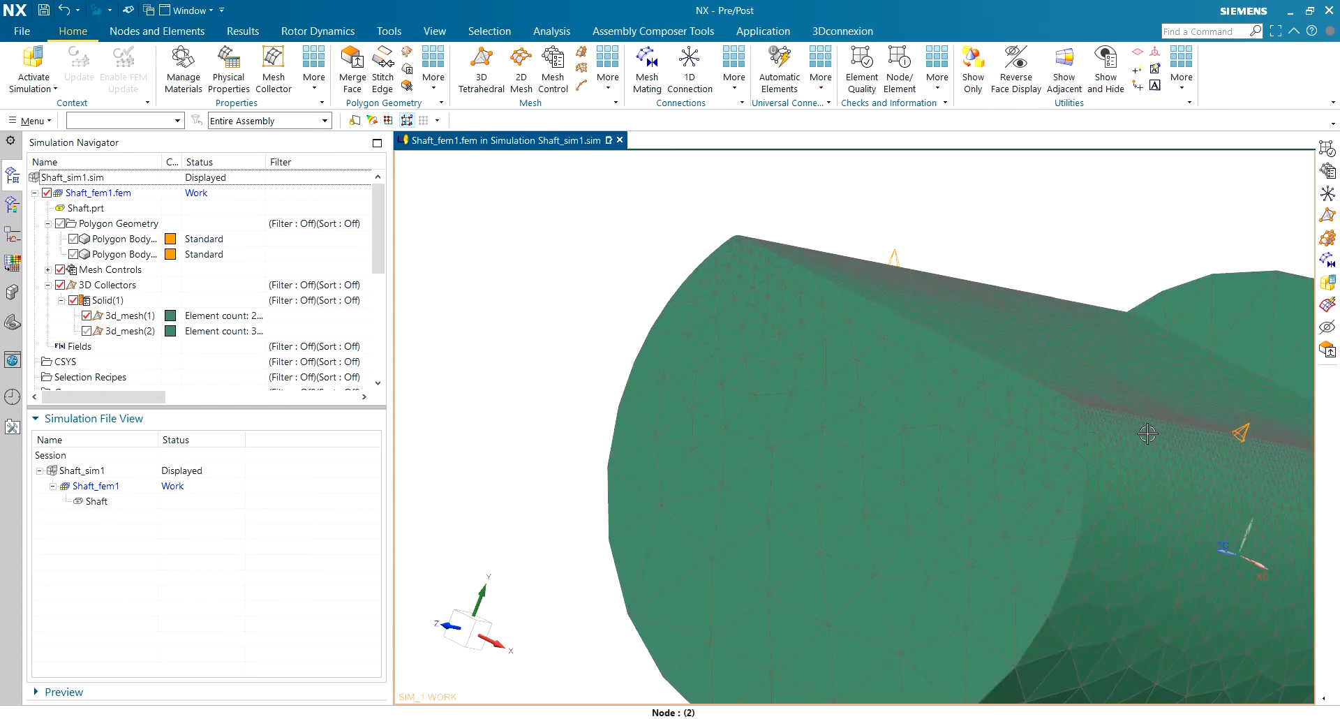
{"action": "scroll", "coordinate": [1148, 433], "scroll_direction": "up", "scroll_amount": 5}
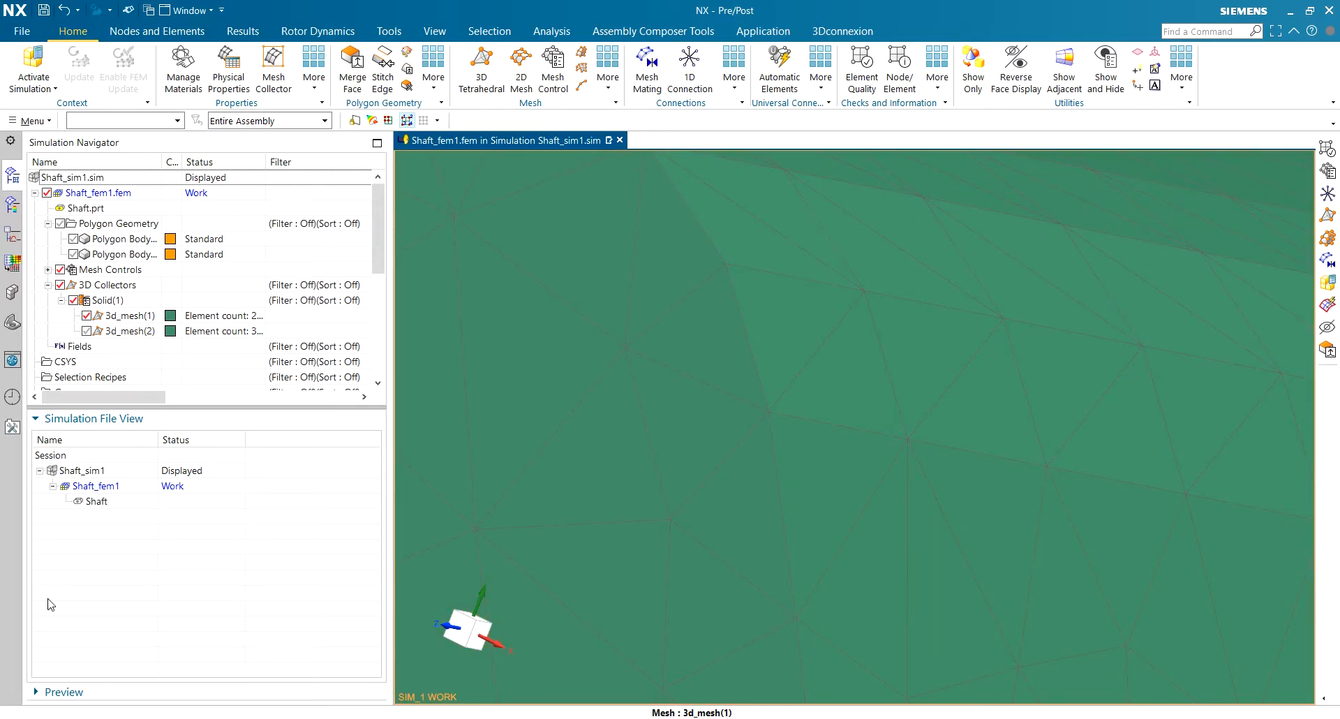
{"action": "scroll", "coordinate": [479, 404], "scroll_direction": "down", "scroll_amount": 6}
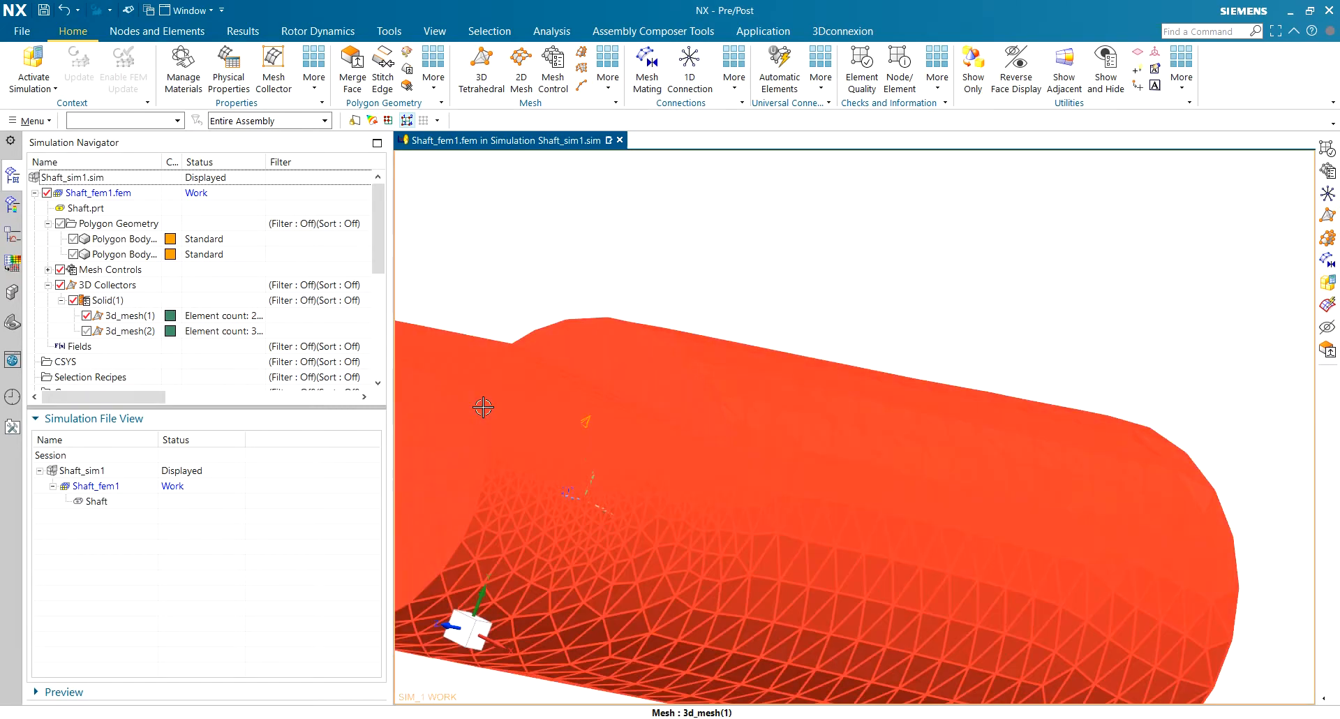
{"action": "key", "text": "ctrl+f"}
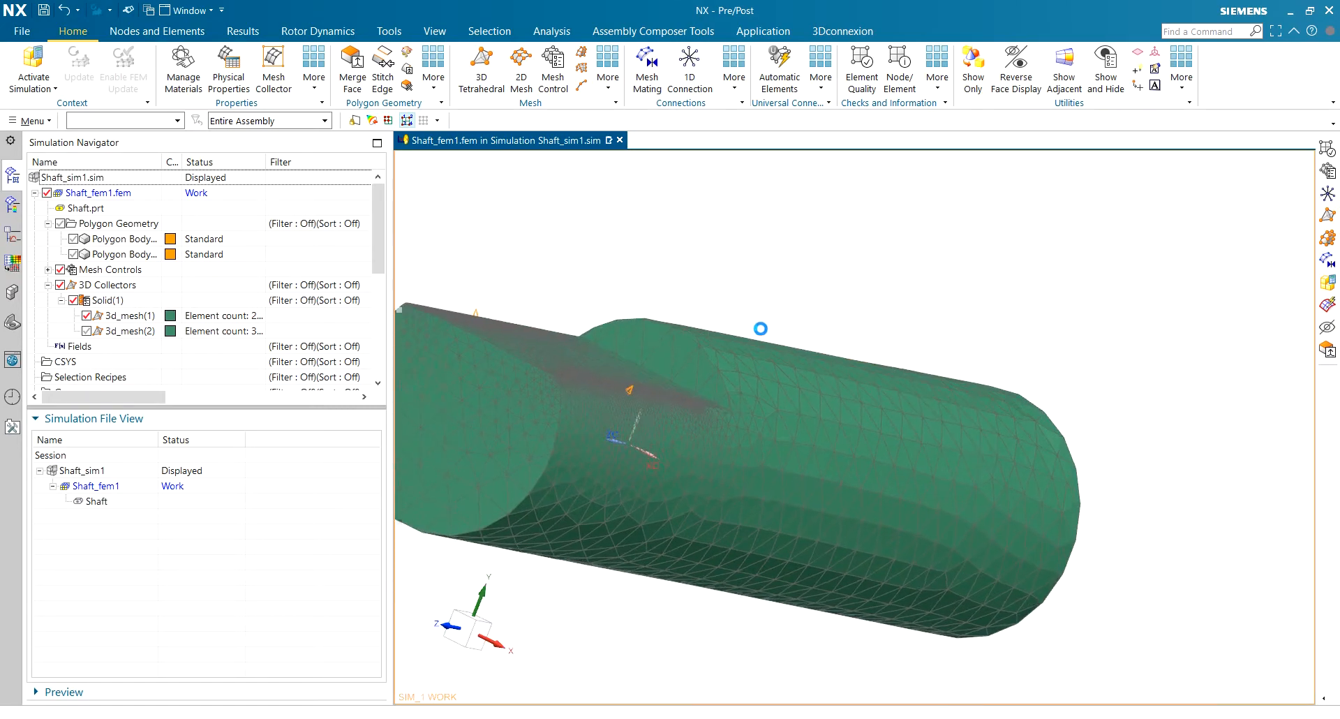
{"action": "middle_click_drag", "start_coordinate": [909, 307], "coordinate": [820, 342]}
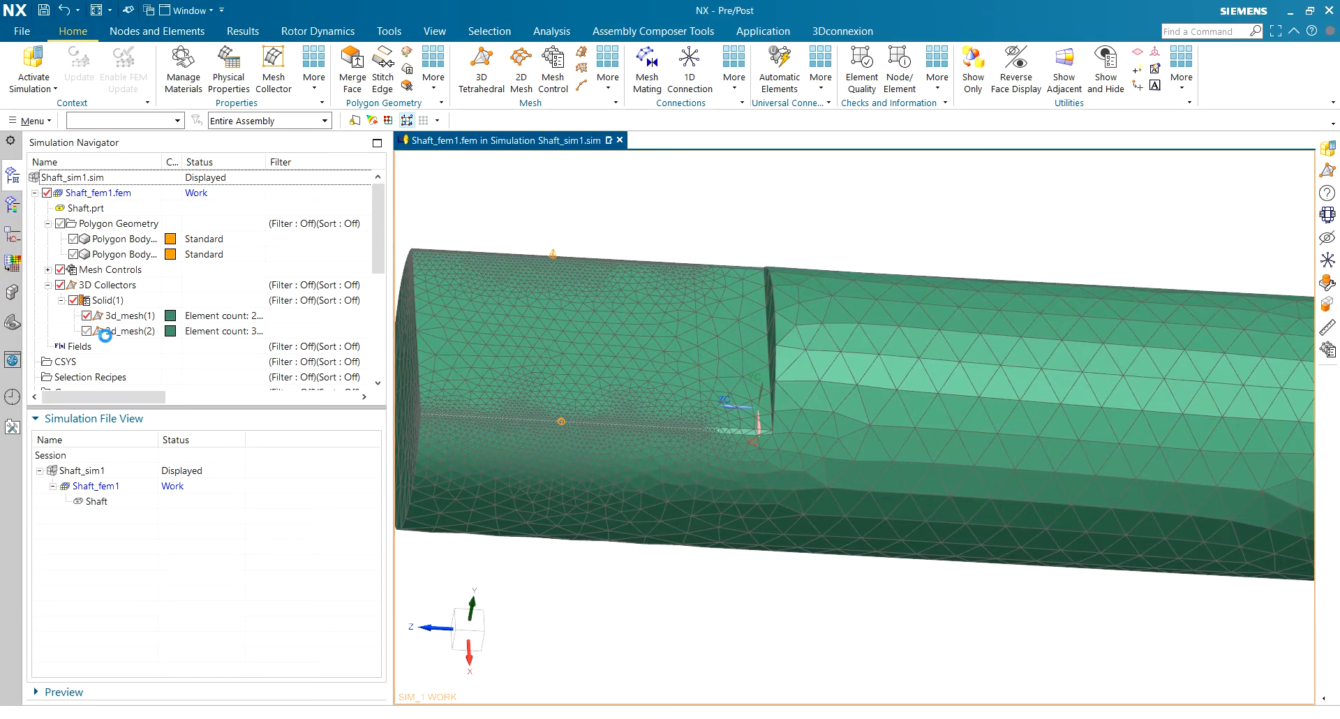
Switch the display from the 3D collector meshes to the polygon geometry and save the file.
{"action": "key", "text": "ctrl+f"}
{"action": "middle_click_drag", "start_coordinate": [802, 216], "coordinate": [772, 290]}
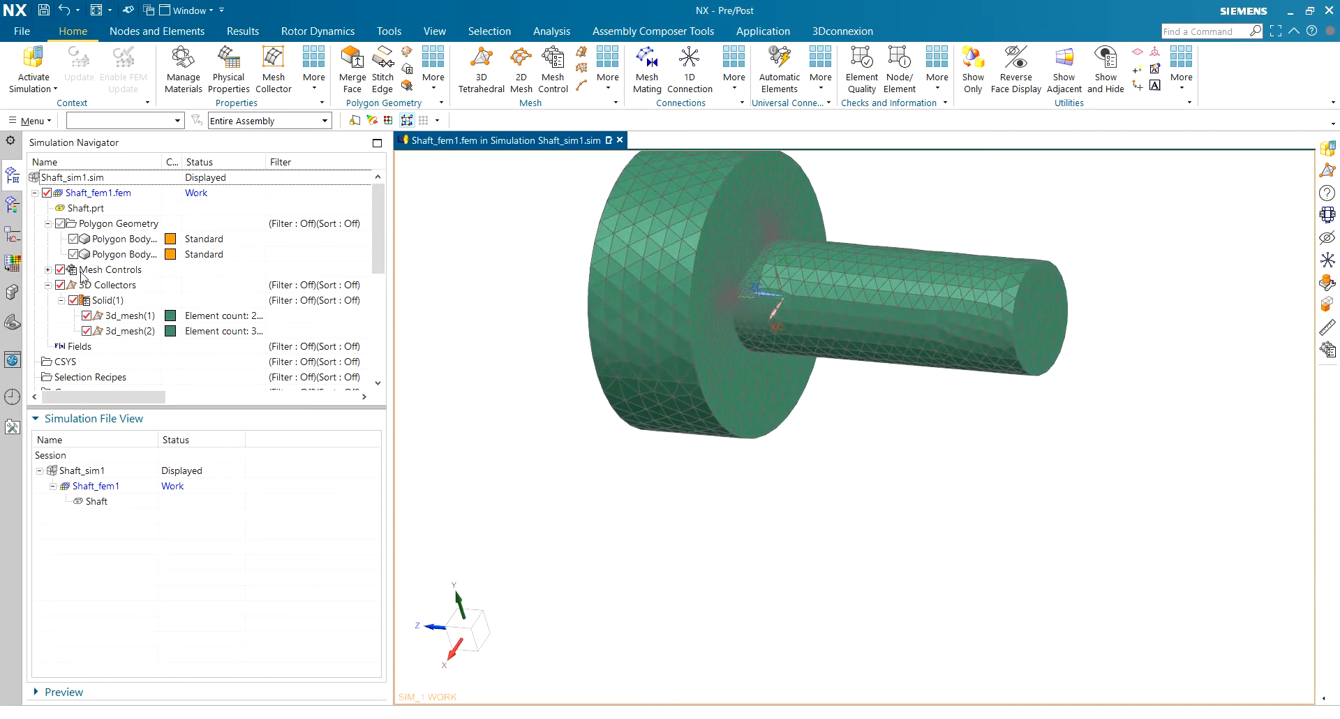
{"action": "left_click", "coordinate": [61, 285]}
{"action": "left_click", "coordinate": [61, 224]}
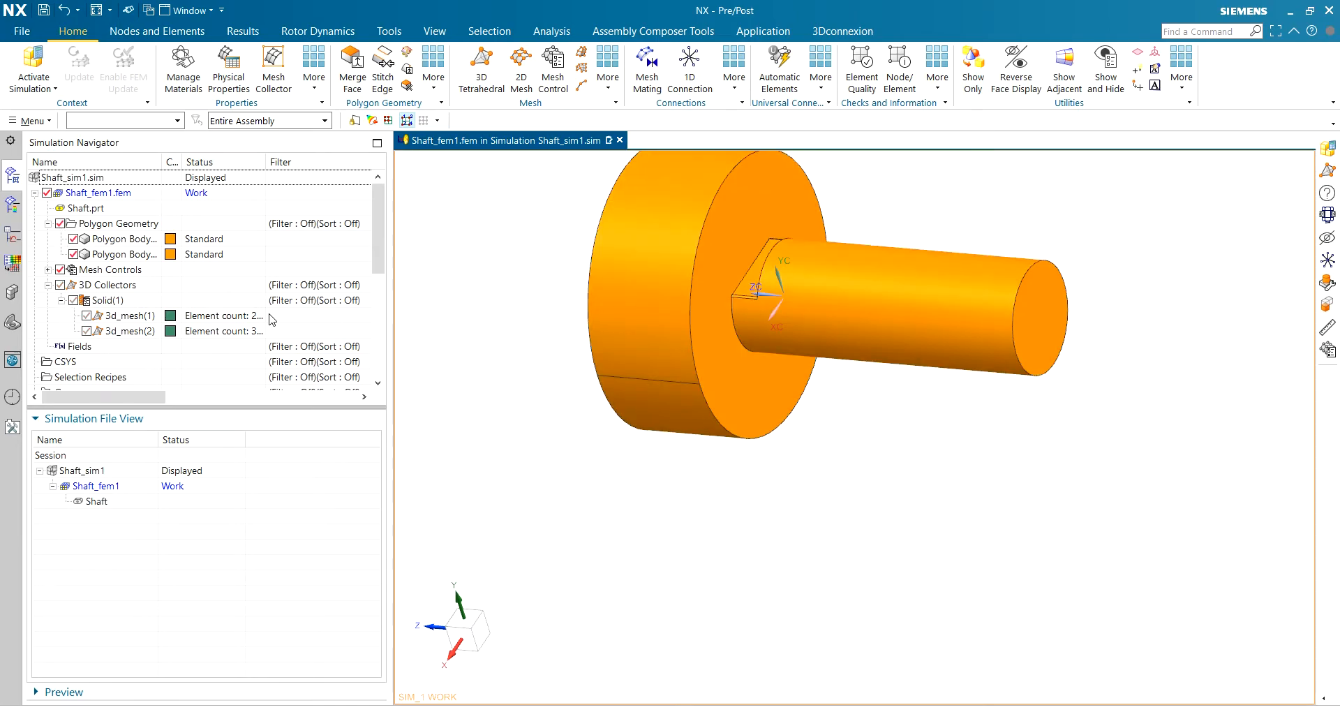
{"action": "key", "text": "ctrl+s"}
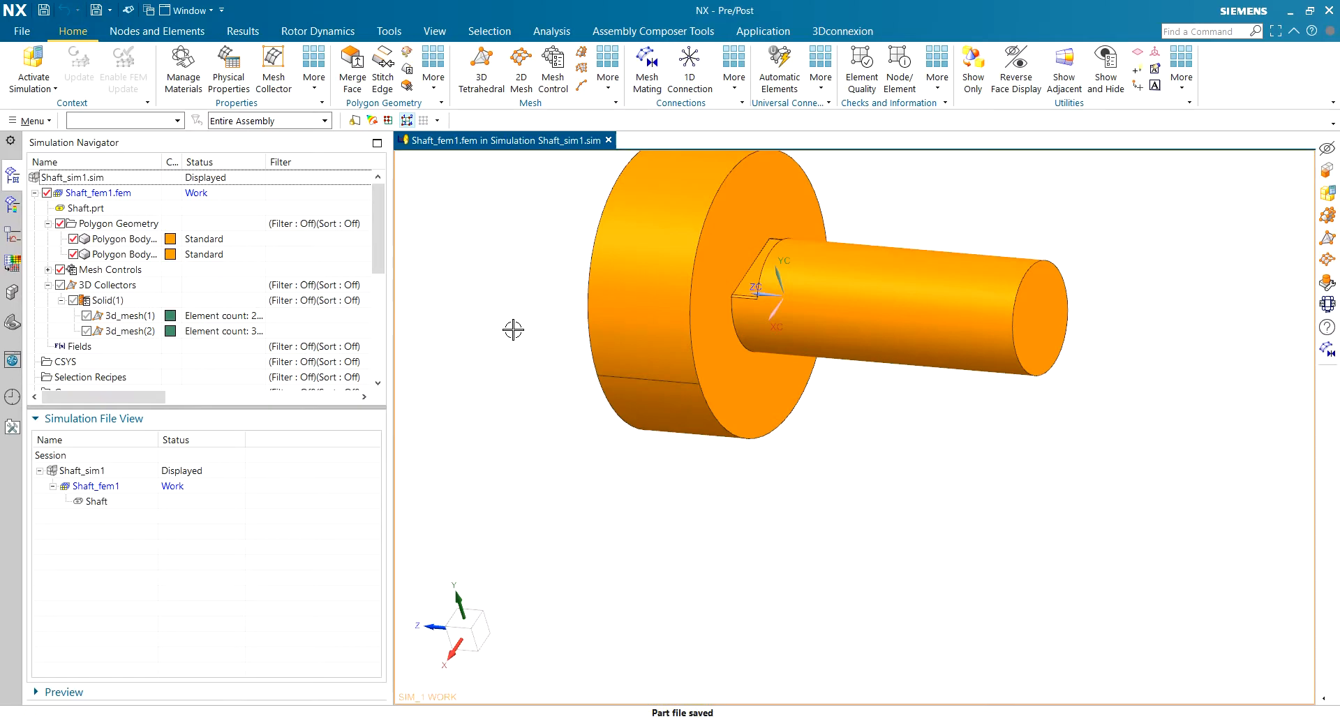
Assign the library material Aluminum_6061 to the PSOLID1 property of the Solid(1) mesh collector.
{"action": "middle_click_drag", "start_coordinate": [526, 302], "coordinate": [531, 296]}
{"action": "scroll", "coordinate": [532, 295], "scroll_direction": "down", "scroll_amount": 2}
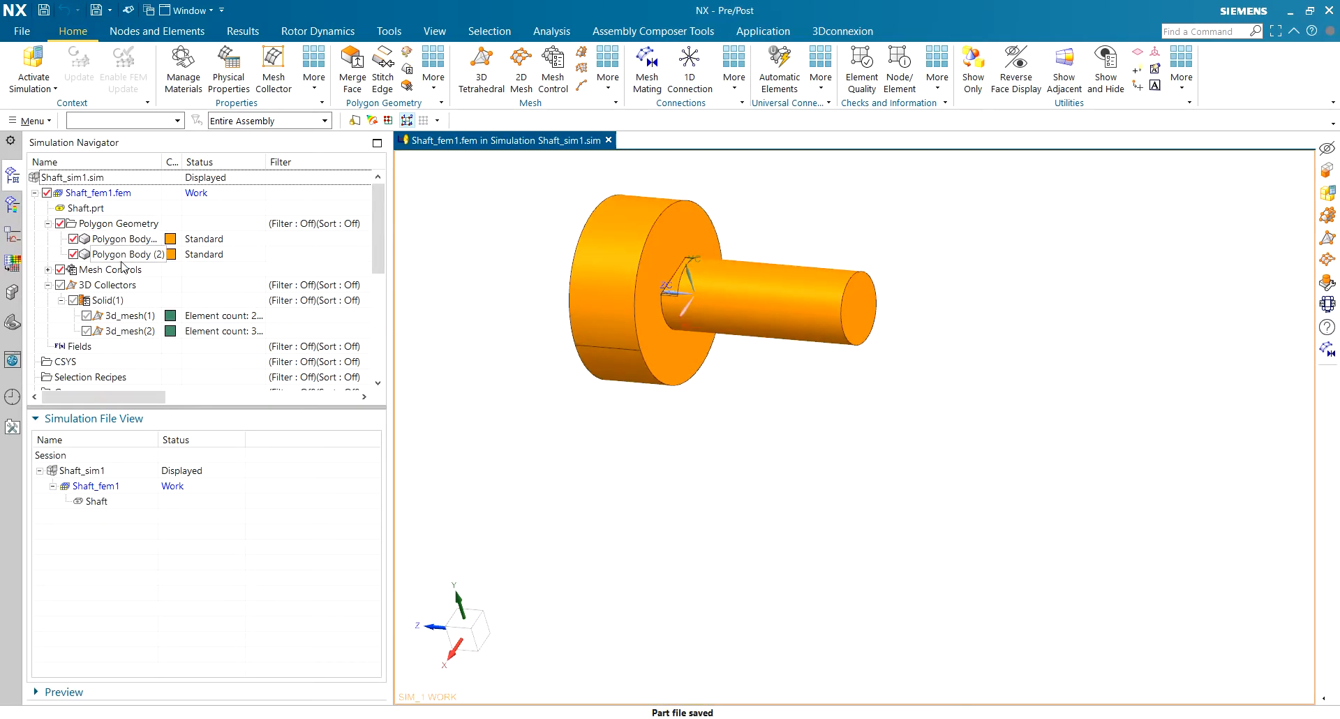
{"action": "double_click", "coordinate": [112, 305]}
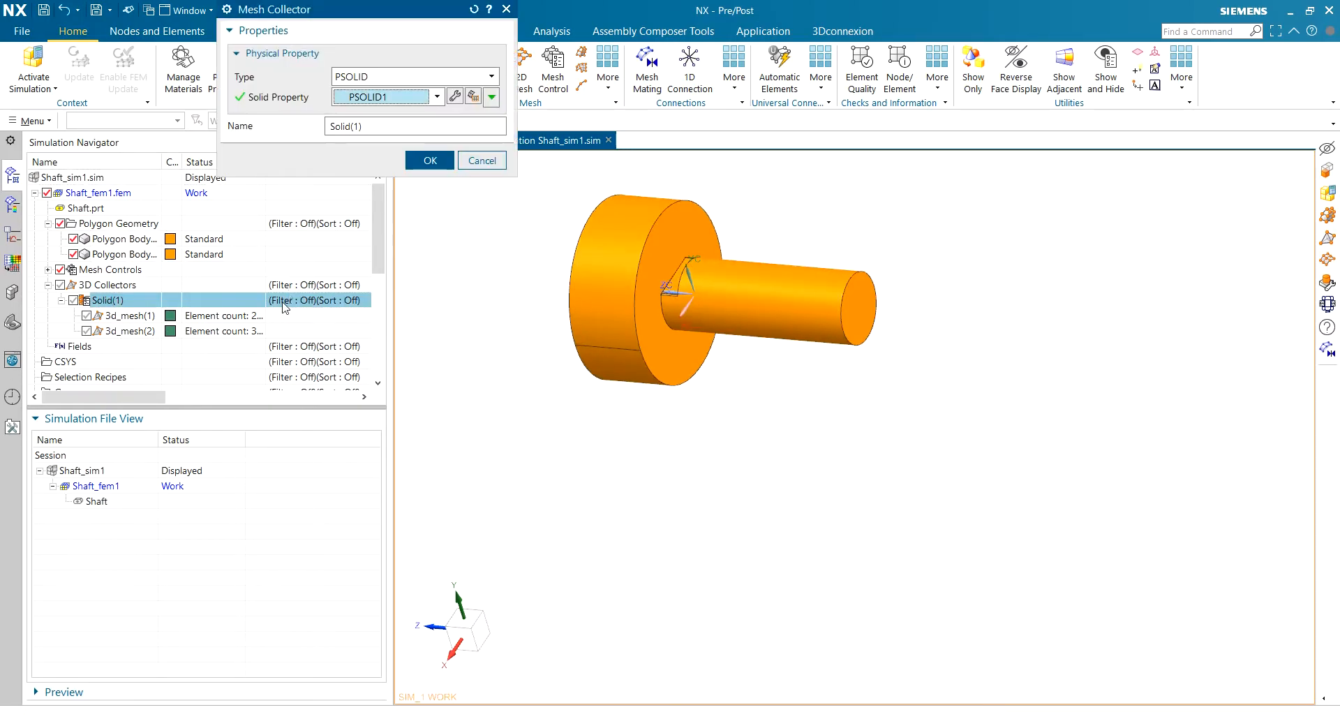
{"action": "left_click", "coordinate": [455, 96]}
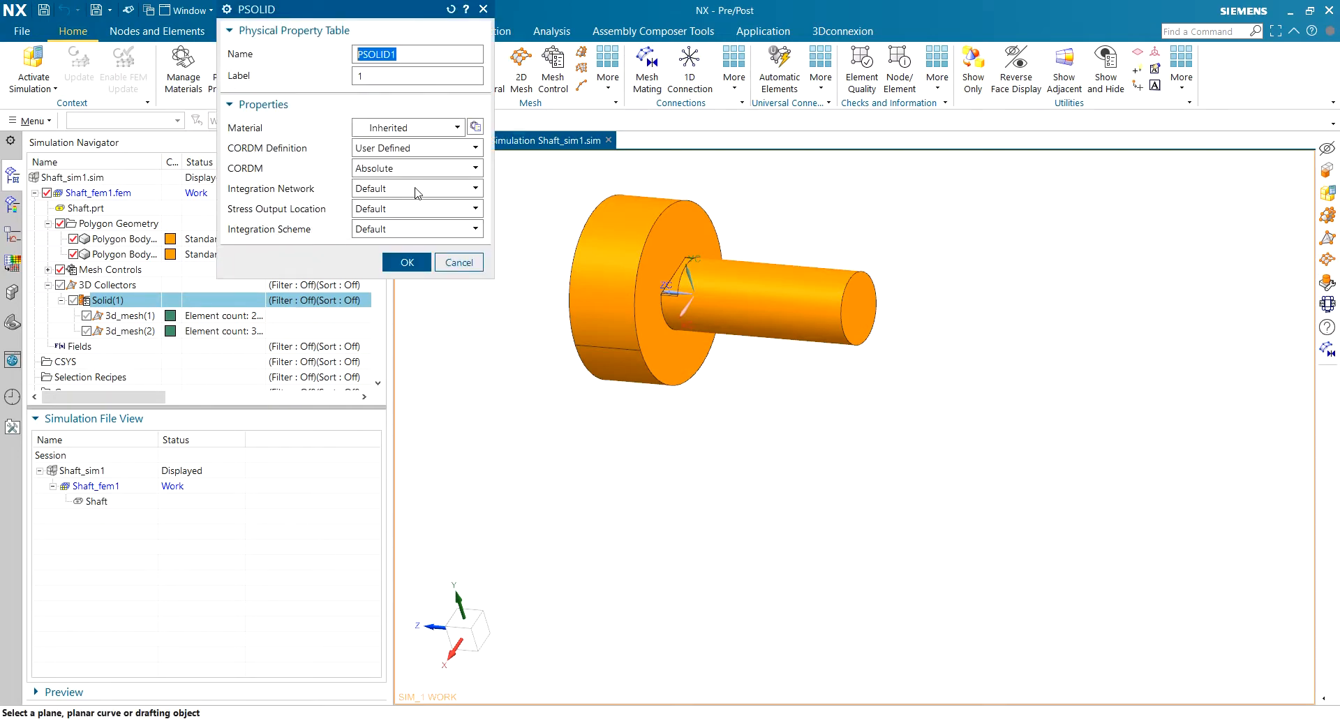
{"action": "left_click", "coordinate": [482, 126]}
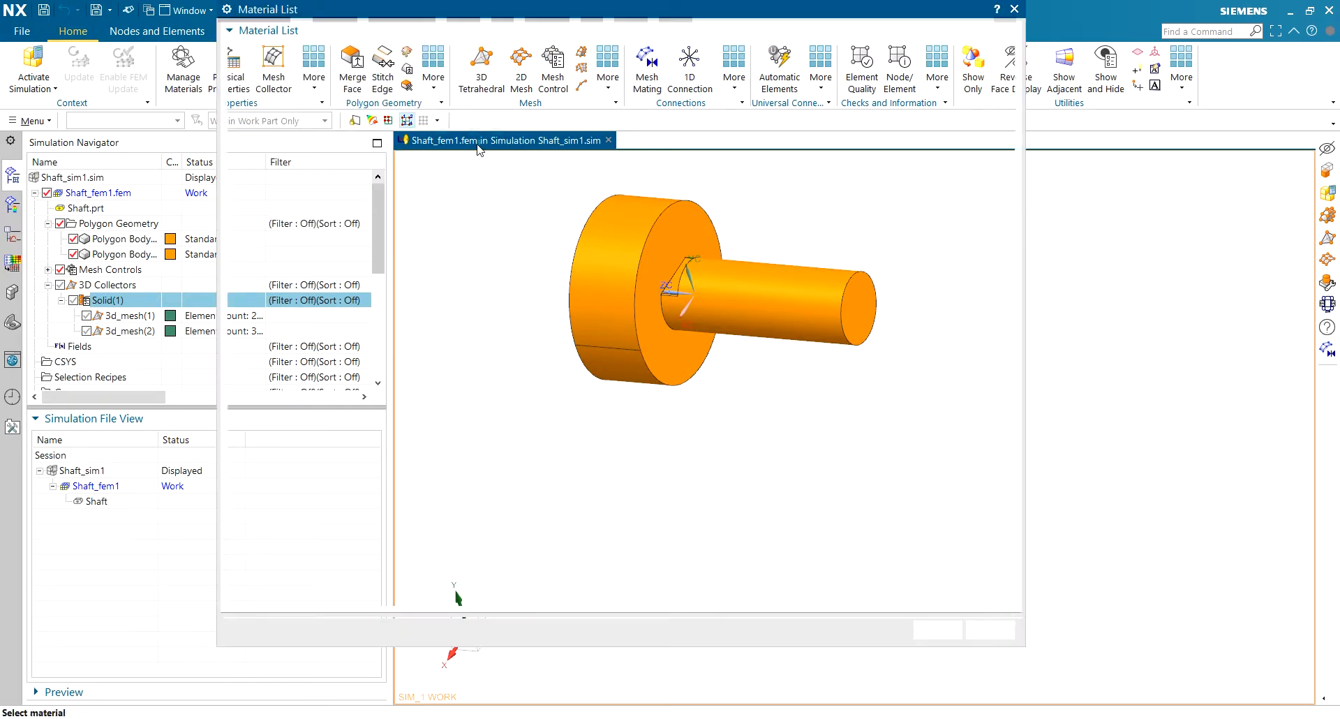
{"action": "scroll", "coordinate": [437, 279], "scroll_direction": "down", "scroll_amount": 7}
{"action": "scroll", "coordinate": [436, 279], "scroll_direction": "up", "scroll_amount": 12}
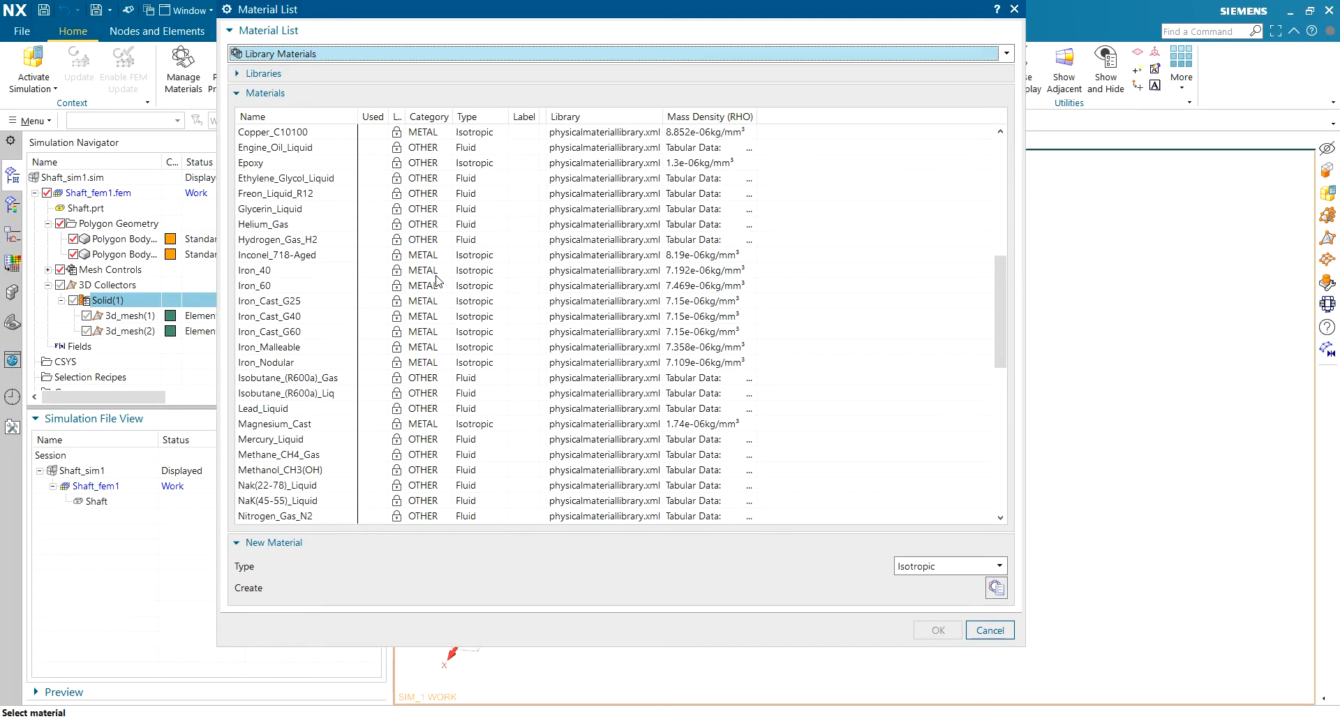
{"action": "left_click", "coordinate": [335, 378]}
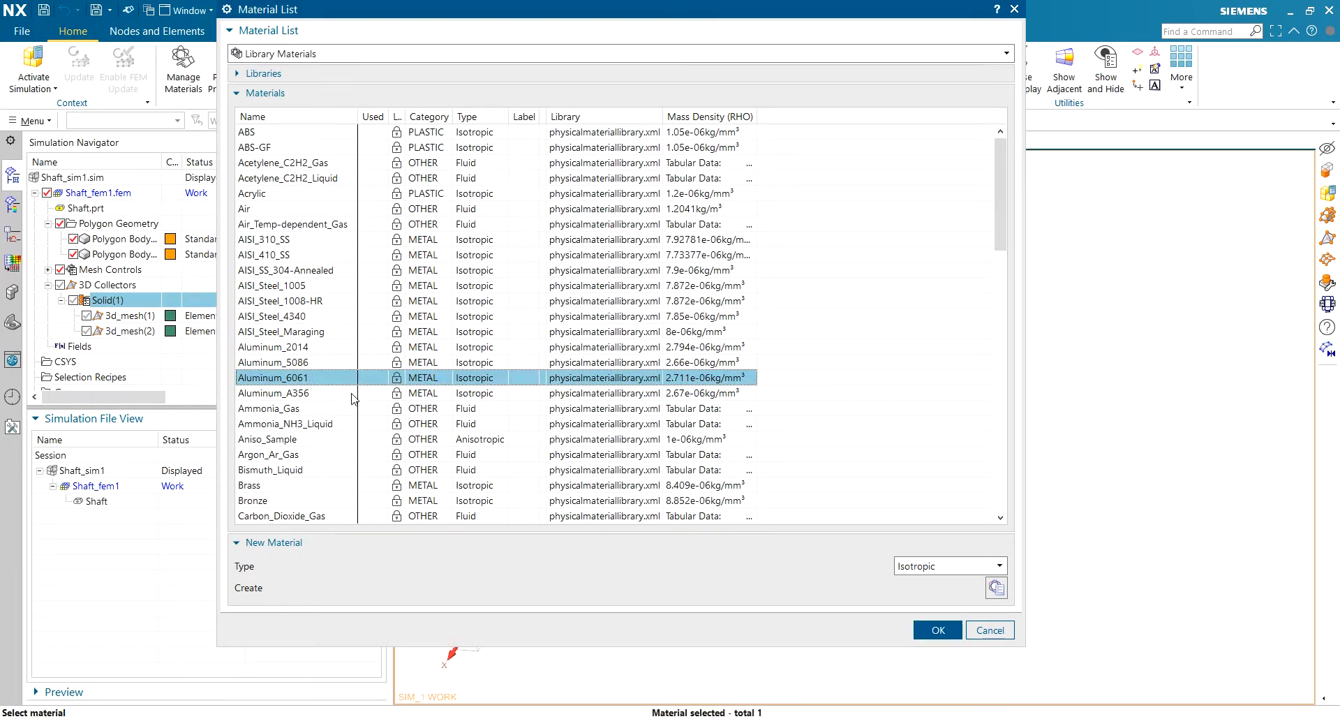
{"action": "left_click", "coordinate": [923, 632]}
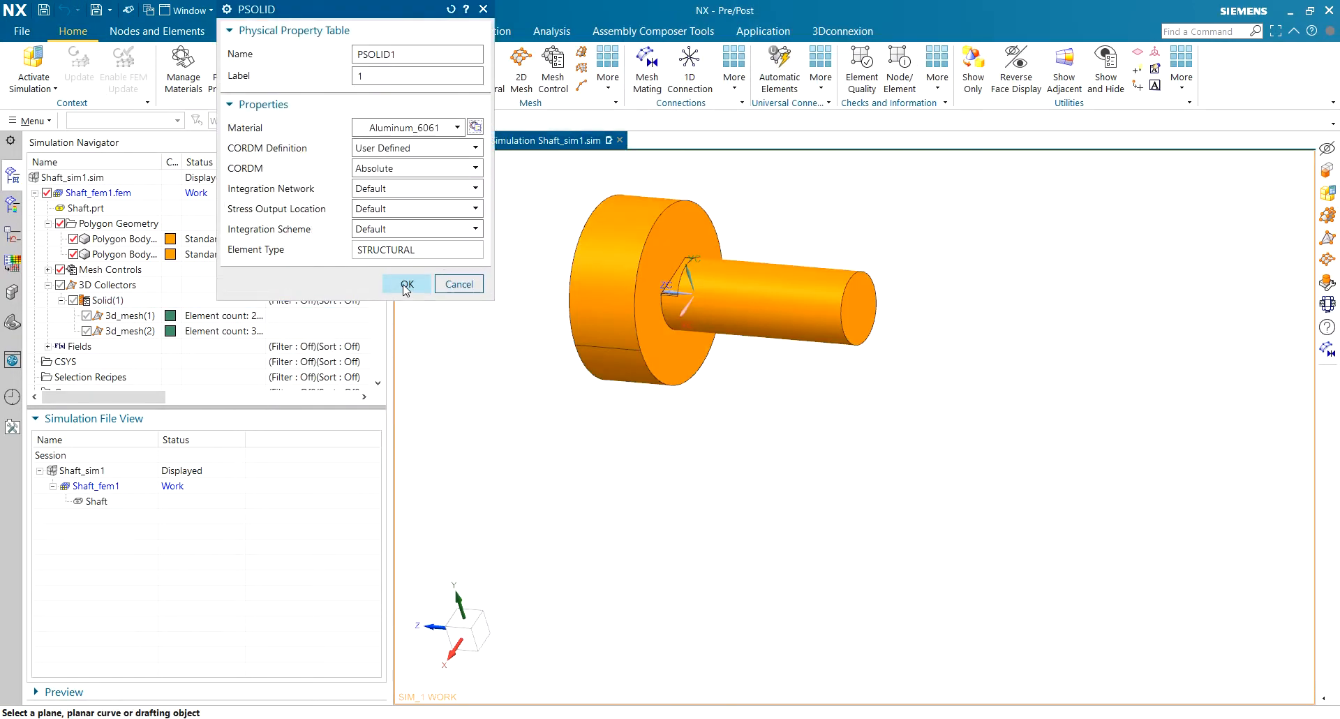
{"action": "left_click", "coordinate": [407, 287]}
{"action": "left_click", "coordinate": [430, 161]}
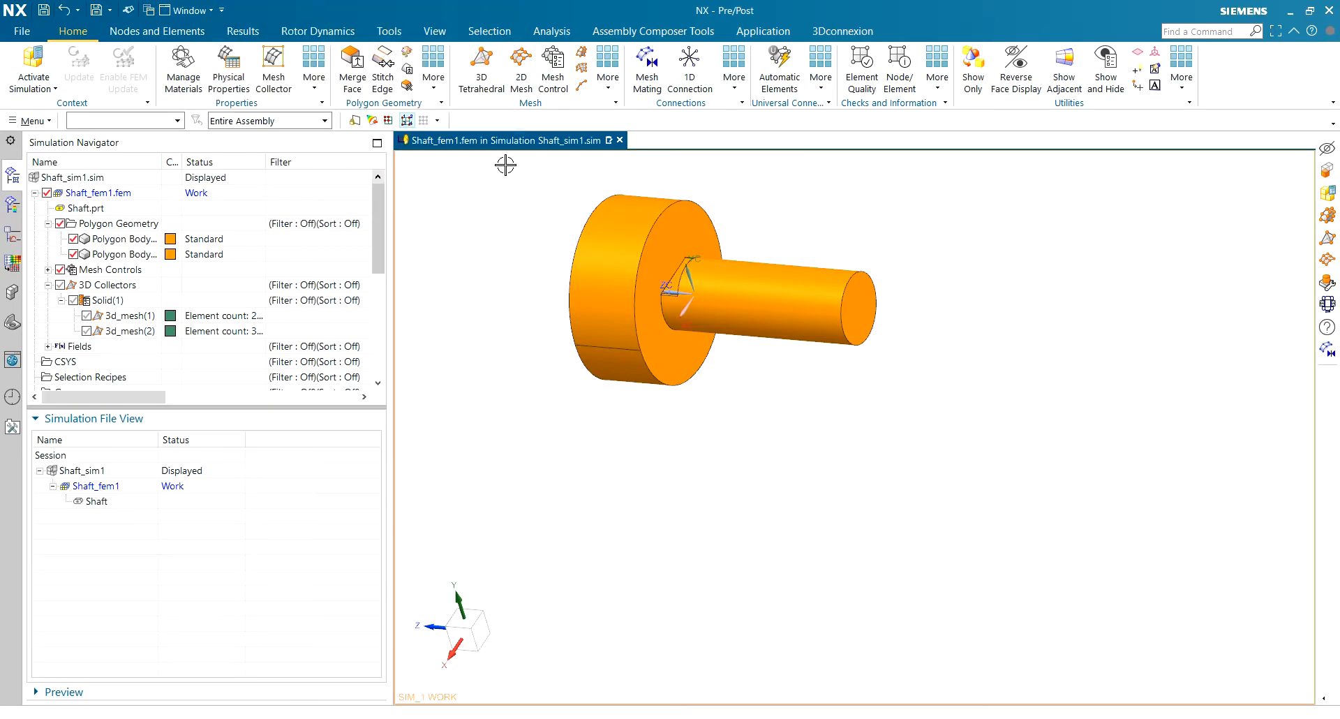
Make the Shaft_sim1 simulation the displayed and work part.
{"action": "scroll", "coordinate": [551, 157], "scroll_direction": "up", "scroll_amount": 2}
{"action": "double_click", "coordinate": [99, 470]}
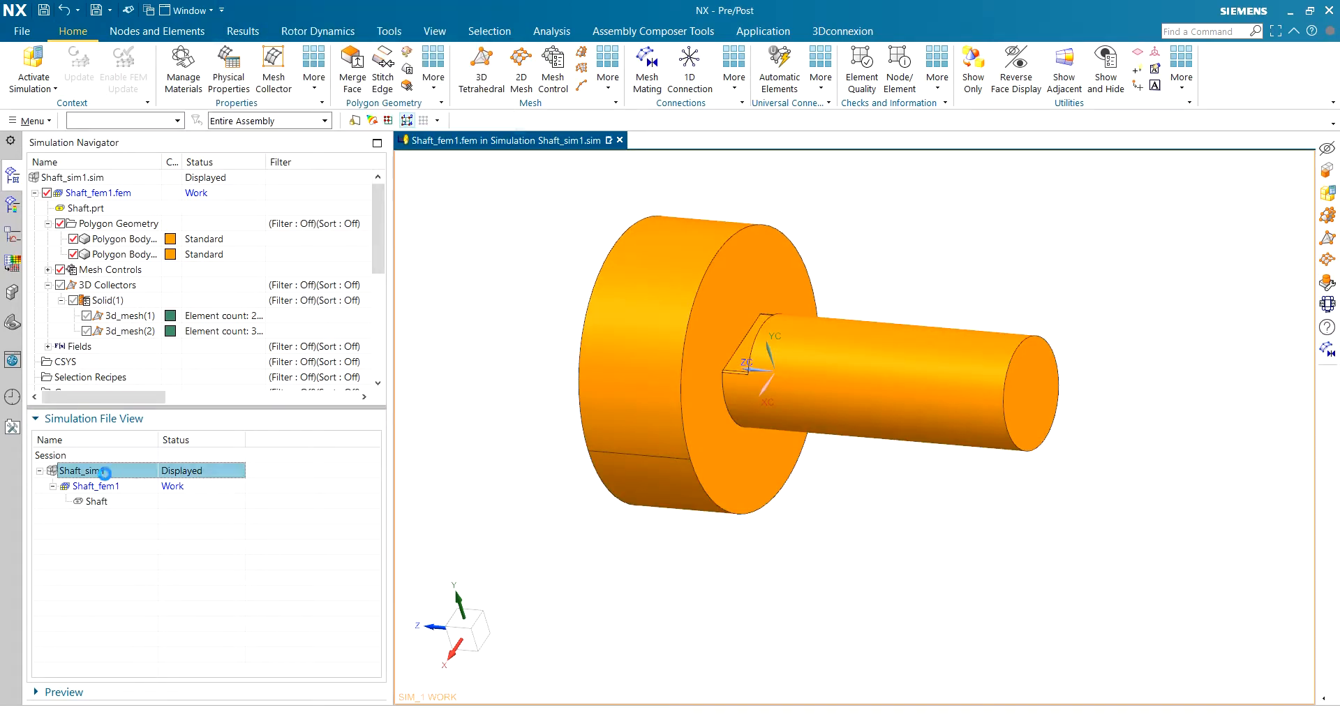
{"action": "scroll", "coordinate": [629, 174], "scroll_direction": "up", "scroll_amount": 2}
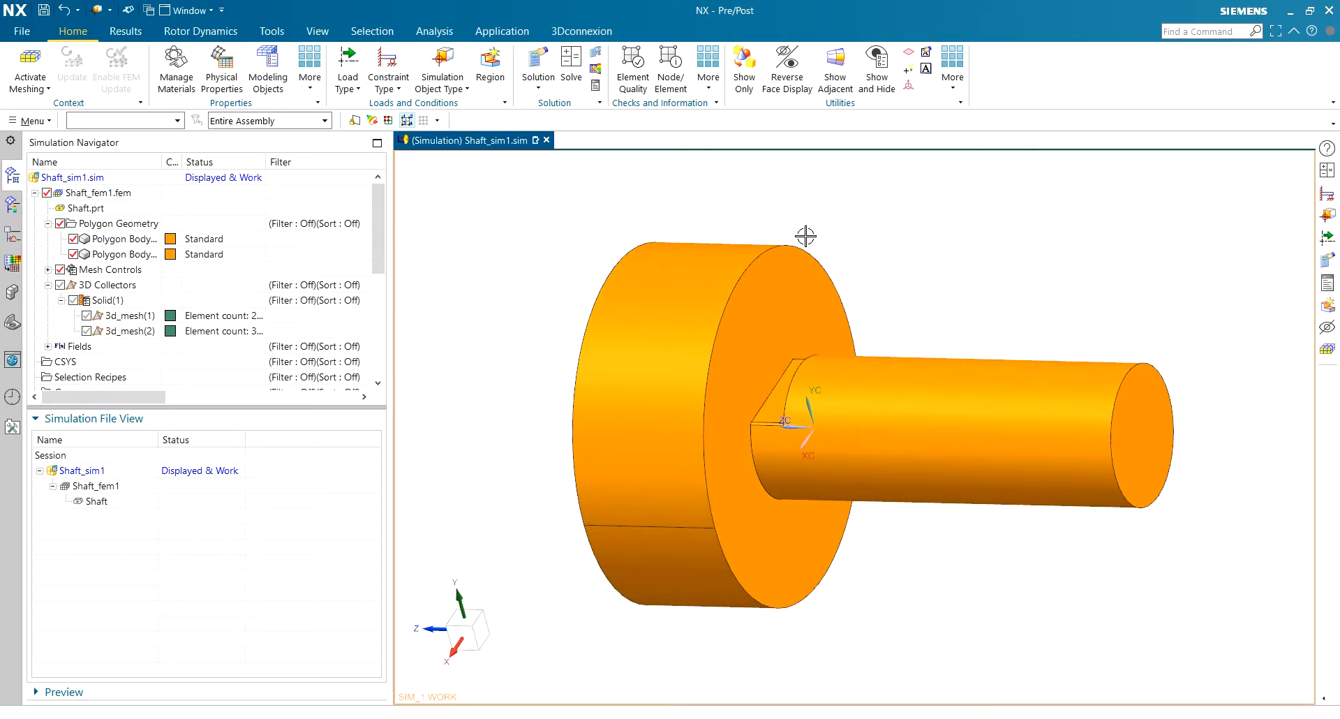
Start a Surface-to-Surface Contact with Automatic Pairing and generate face pairs from all faces and bodies using a 0.0254 mm distance tolerance.
{"action": "left_click", "coordinate": [458, 88]}
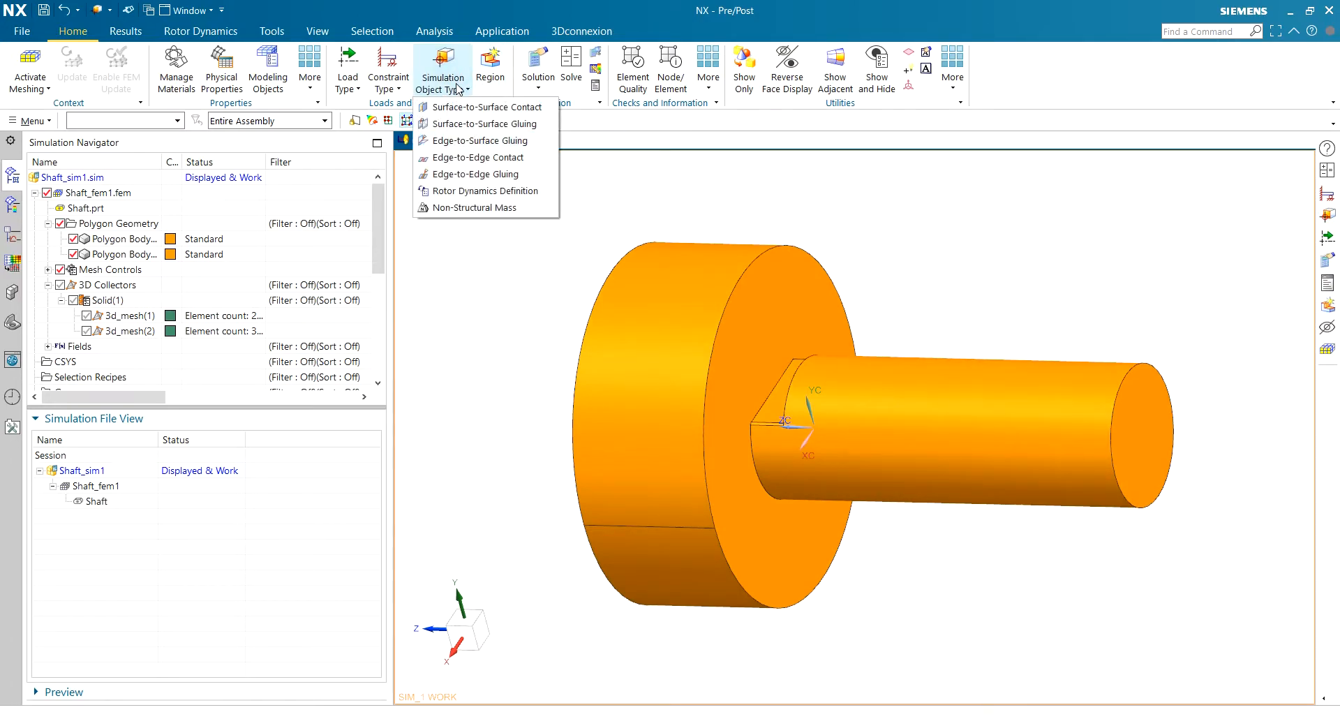
{"action": "left_click", "coordinate": [543, 107]}
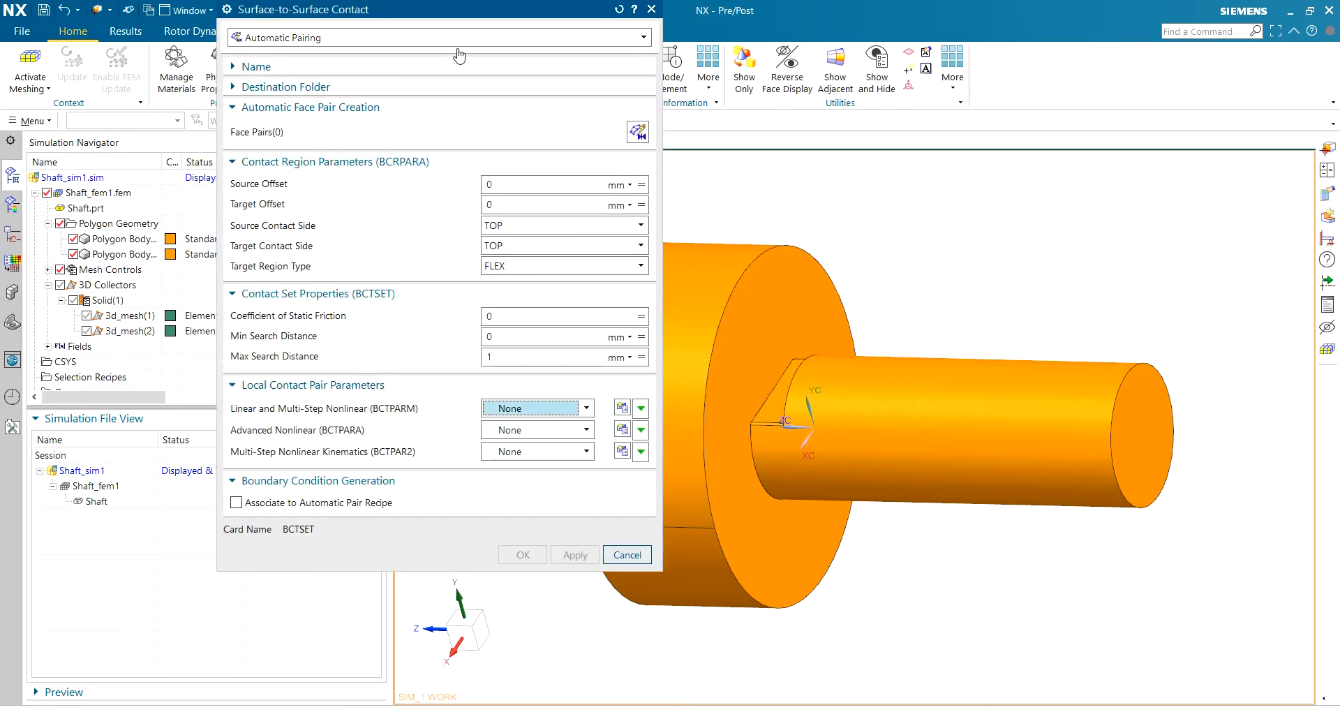
{"action": "left_click_drag", "start_coordinate": [468, 22], "coordinate": [349, 89]}
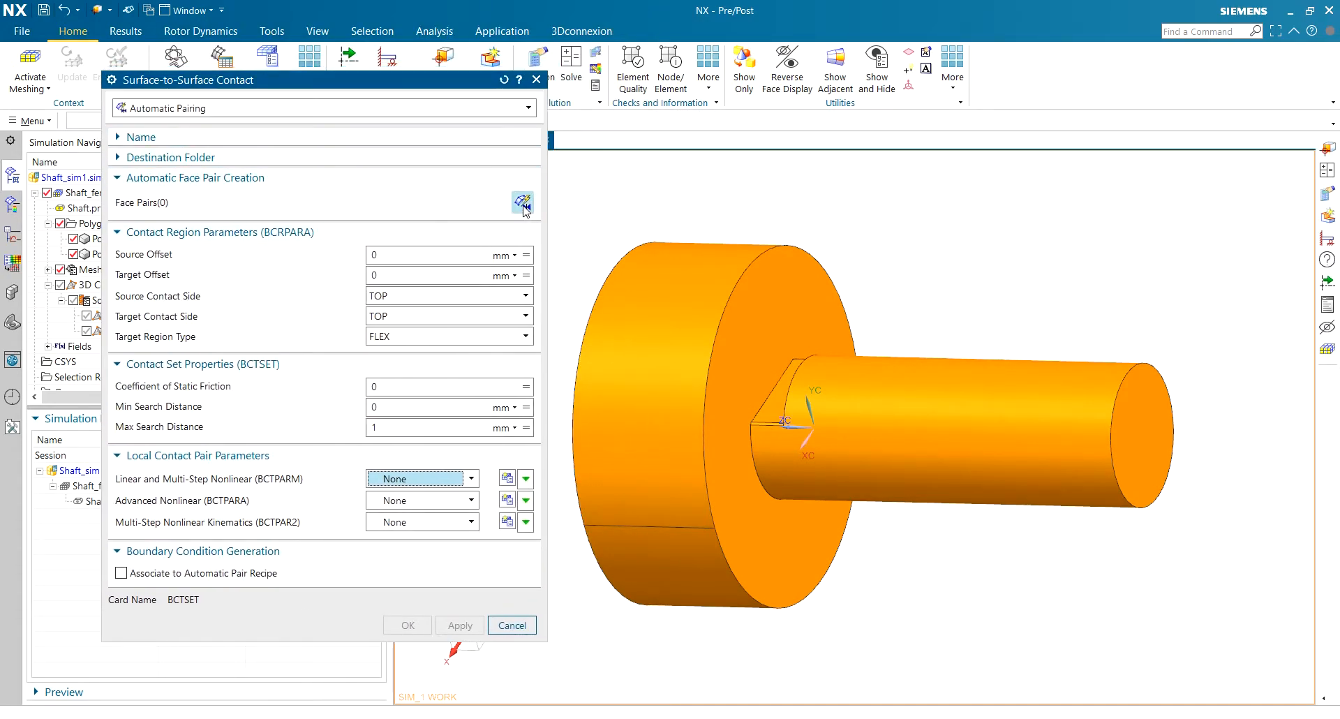
{"action": "left_click", "coordinate": [518, 200]}
{"action": "key", "text": "ctrl+a"}
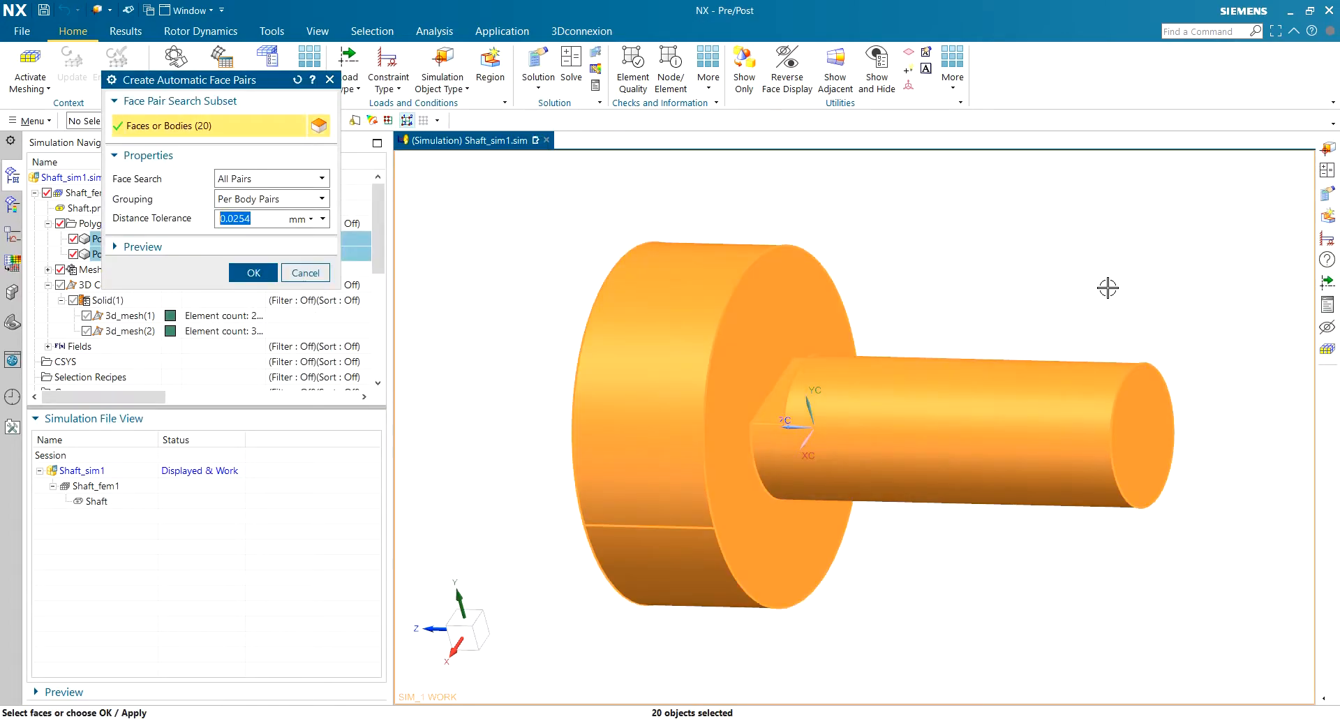
{"action": "left_click", "coordinate": [254, 272]}
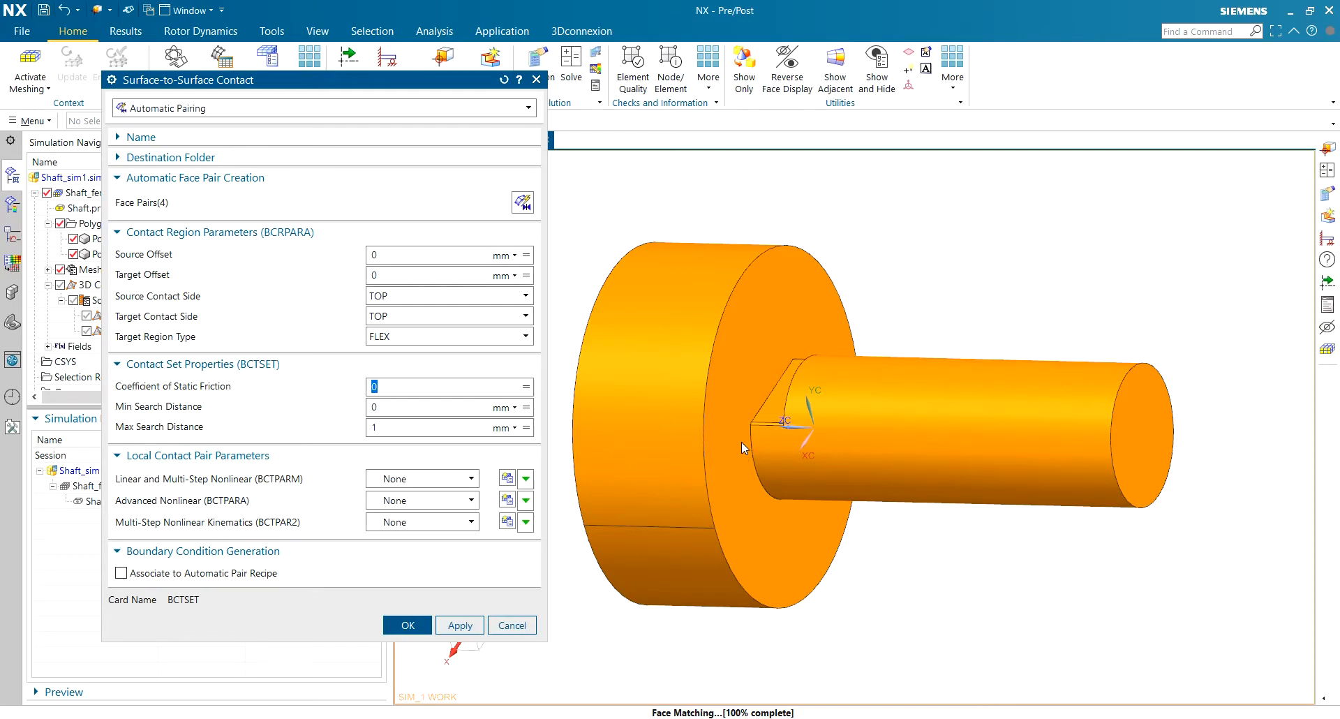
Set the contact's coefficient of static friction to 0.2 and create the surface-to-surface contact.
{"action": "scroll", "coordinate": [741, 442], "scroll_direction": "up", "scroll_amount": 5}
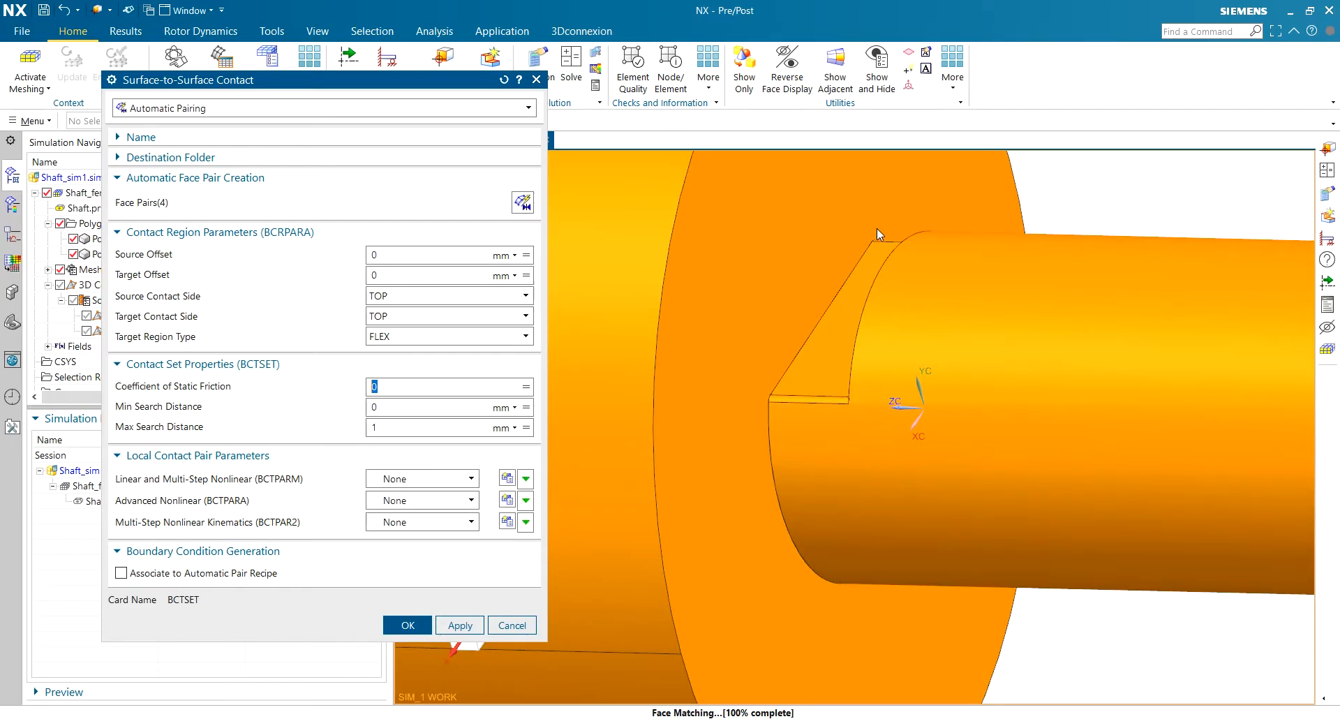
{"action": "scroll", "coordinate": [827, 285], "scroll_direction": "down", "scroll_amount": 2}
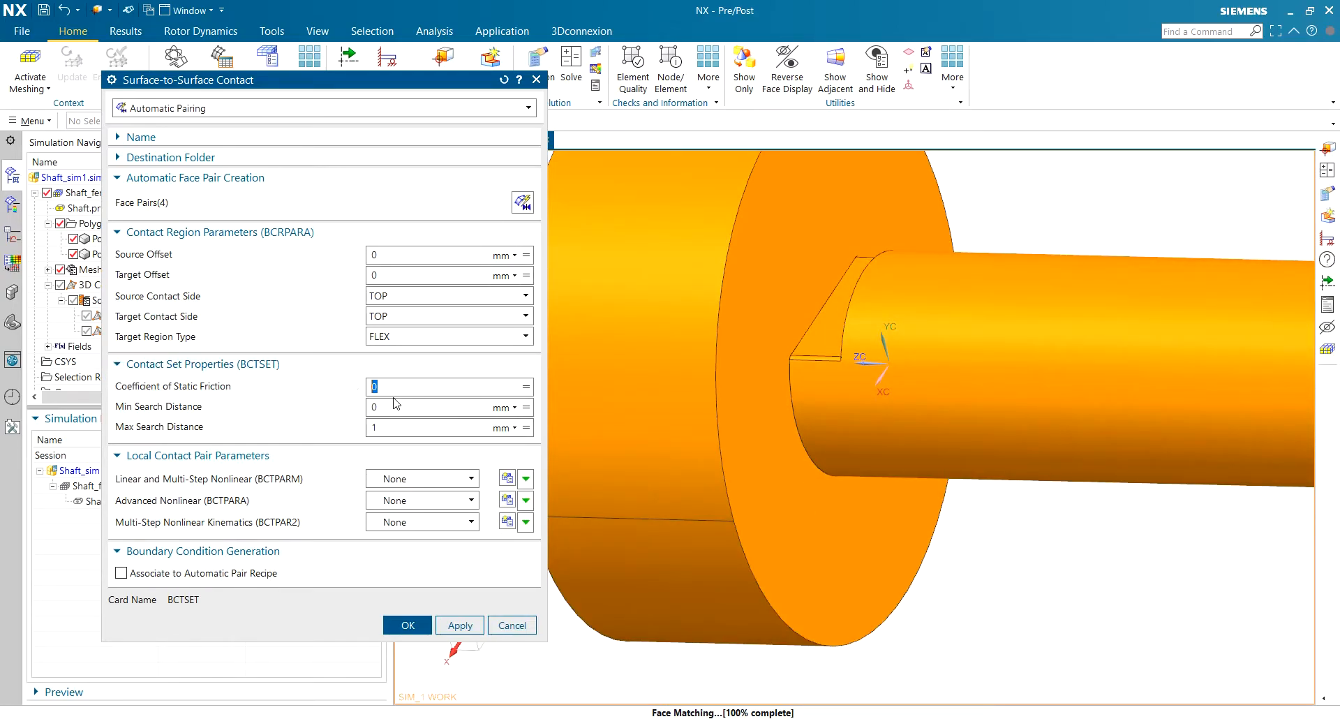
{"action": "type", "text": ".2"}
{"action": "scroll", "coordinate": [761, 376], "scroll_direction": "down", "scroll_amount": 2}
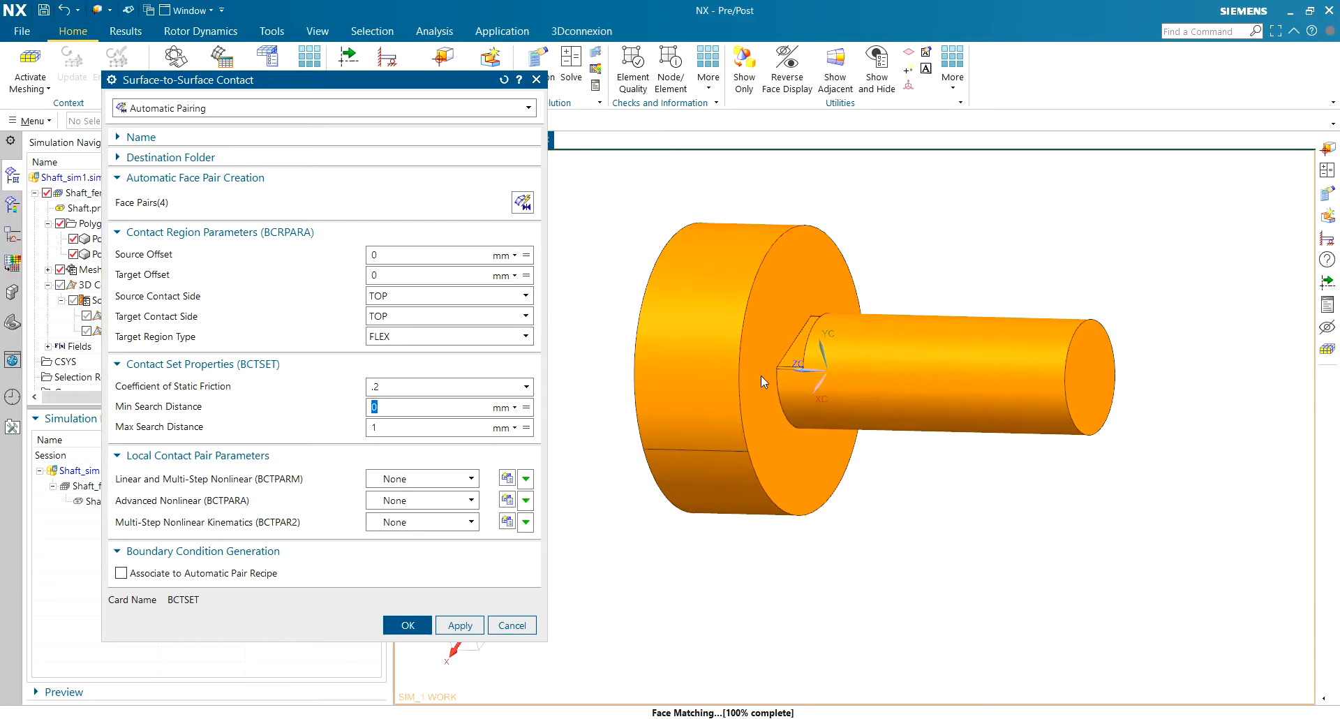
{"action": "left_click", "coordinate": [409, 626]}
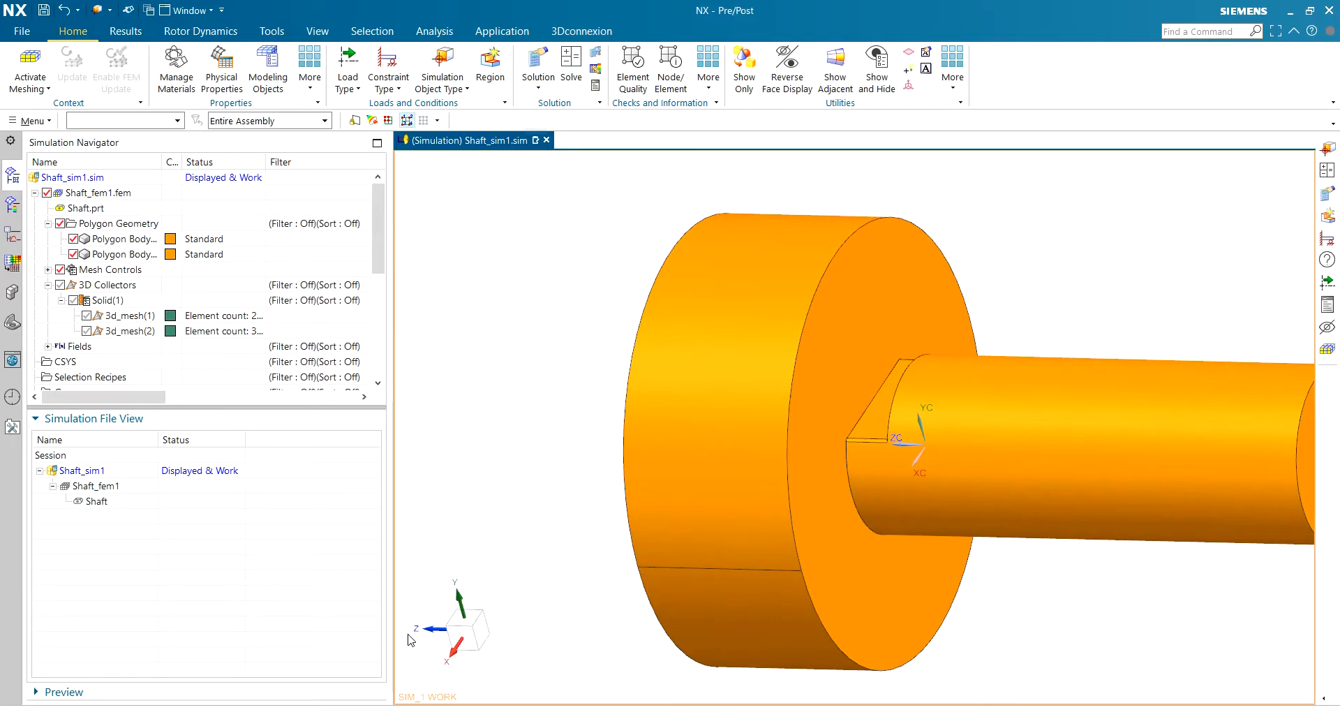
Hide and restore the collar and shaft polygon bodies in turn to examine the contact regions, leaving both bodies shown.
{"action": "left_click", "coordinate": [74, 255]}
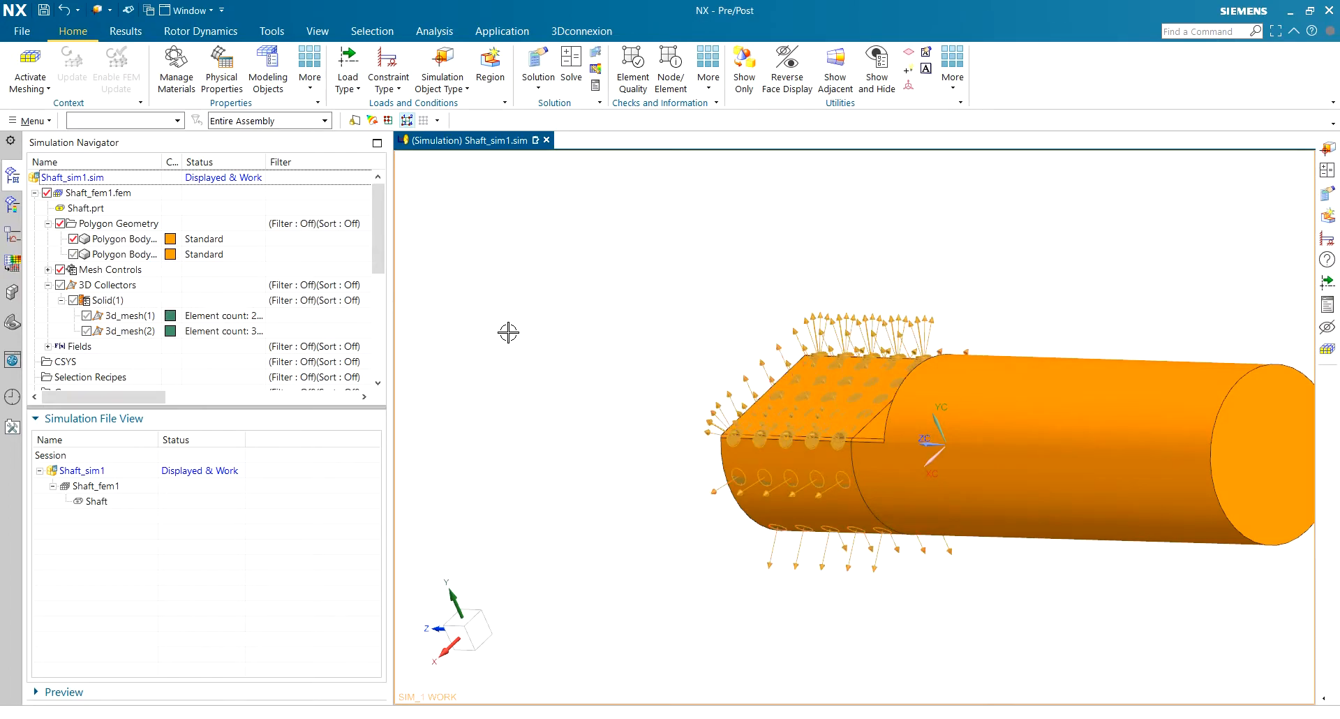
{"action": "scroll", "coordinate": [691, 341], "scroll_direction": "up", "scroll_amount": 2}
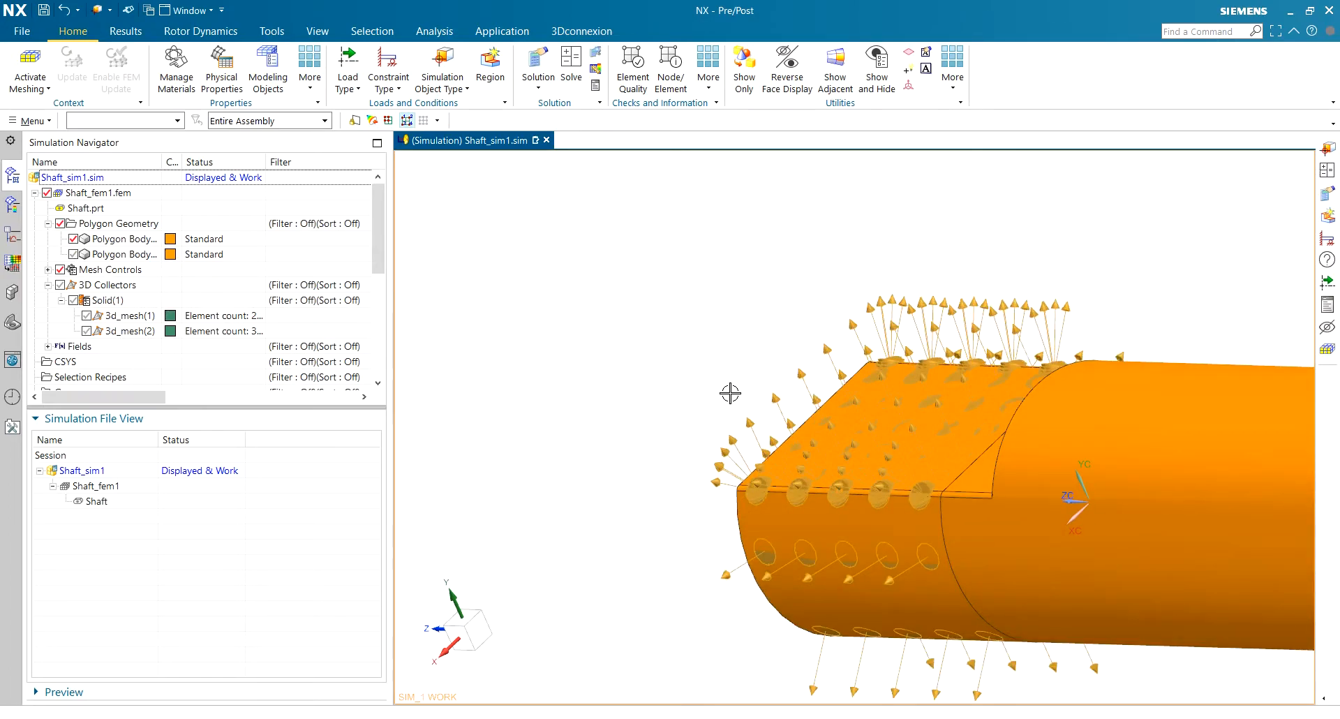
{"action": "left_click", "coordinate": [74, 254]}
{"action": "middle_click_drag", "start_coordinate": [697, 363], "coordinate": [656, 327]}
{"action": "left_click", "coordinate": [73, 239]}
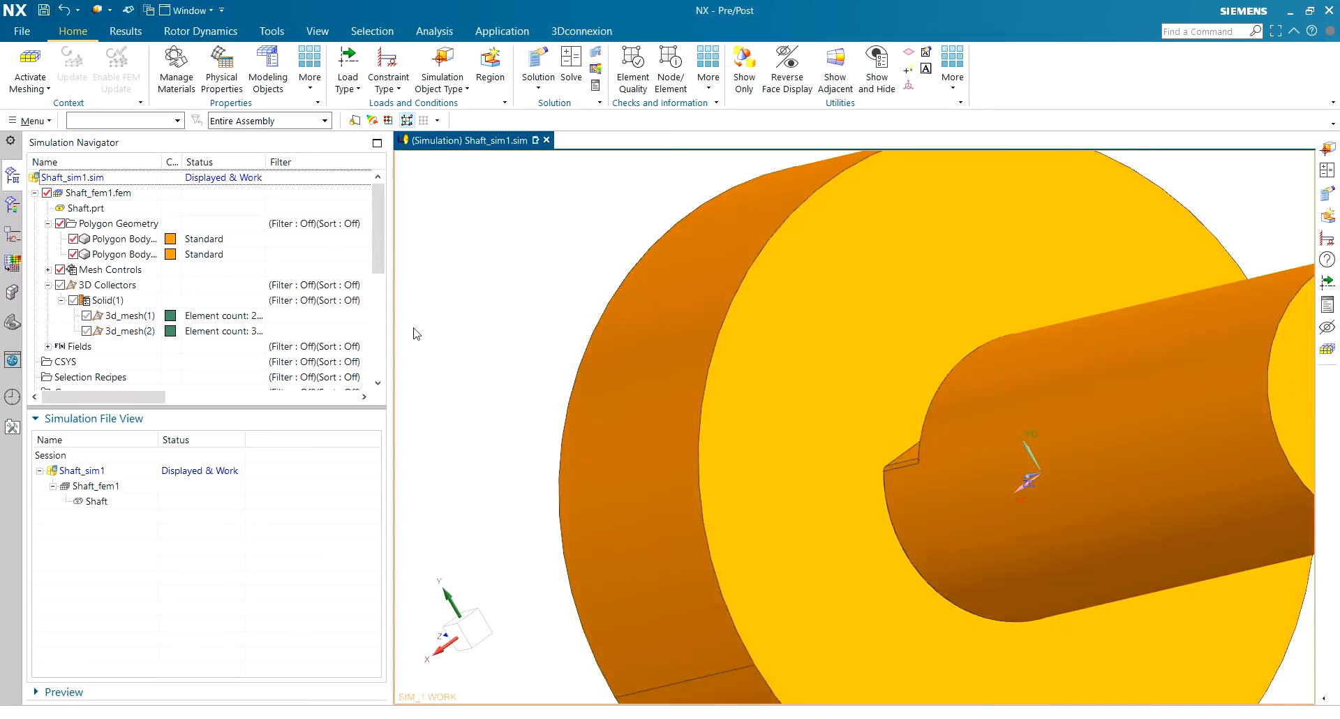
{"action": "scroll", "coordinate": [446, 331], "scroll_direction": "down", "scroll_amount": 5}
{"action": "middle_click_drag", "start_coordinate": [465, 318], "coordinate": [578, 315]}
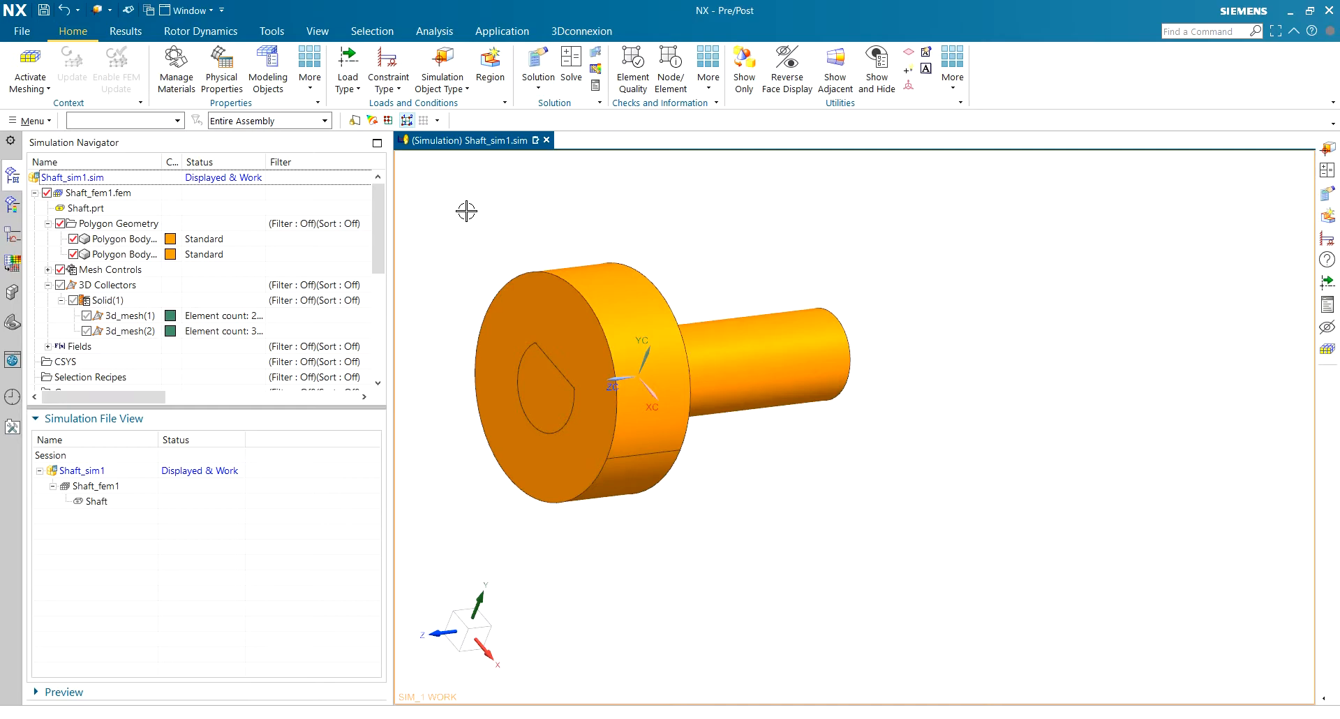
Apply a Fixed Constraint to the outer cylindrical face of the collar.
{"action": "left_click", "coordinate": [395, 82]}
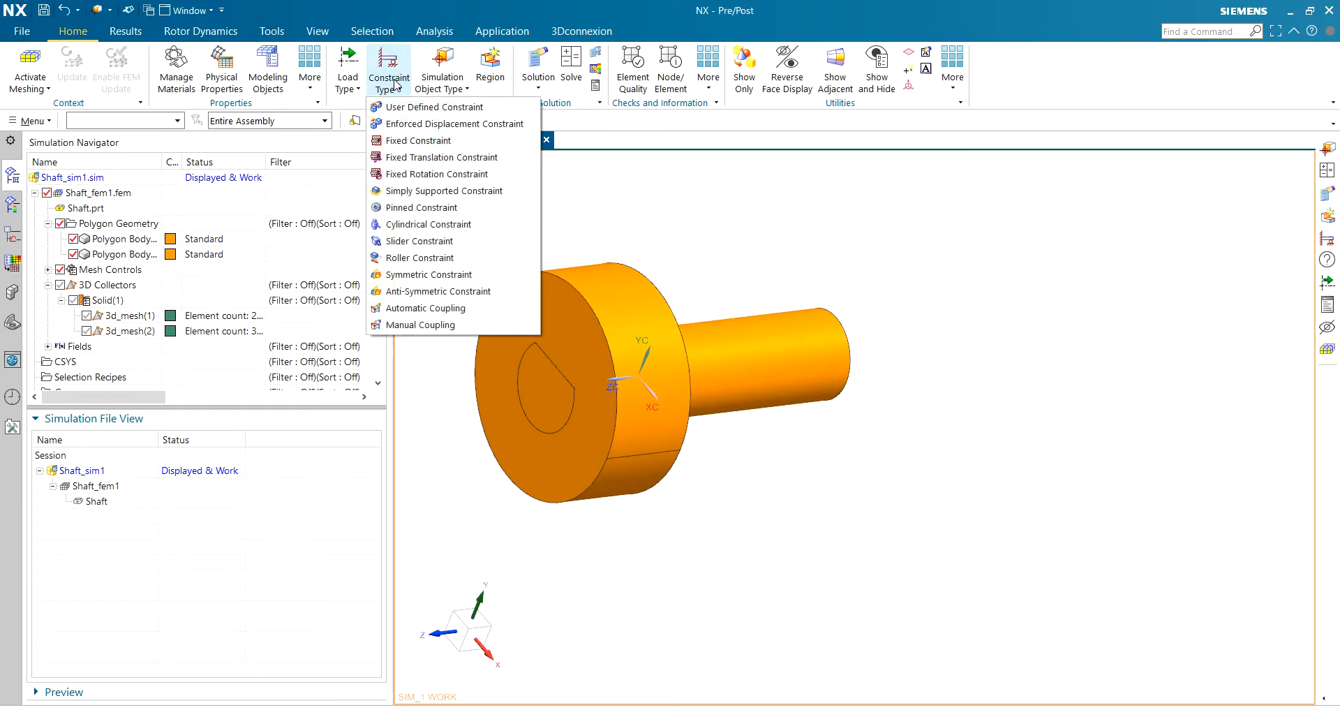
{"action": "left_click", "coordinate": [440, 140]}
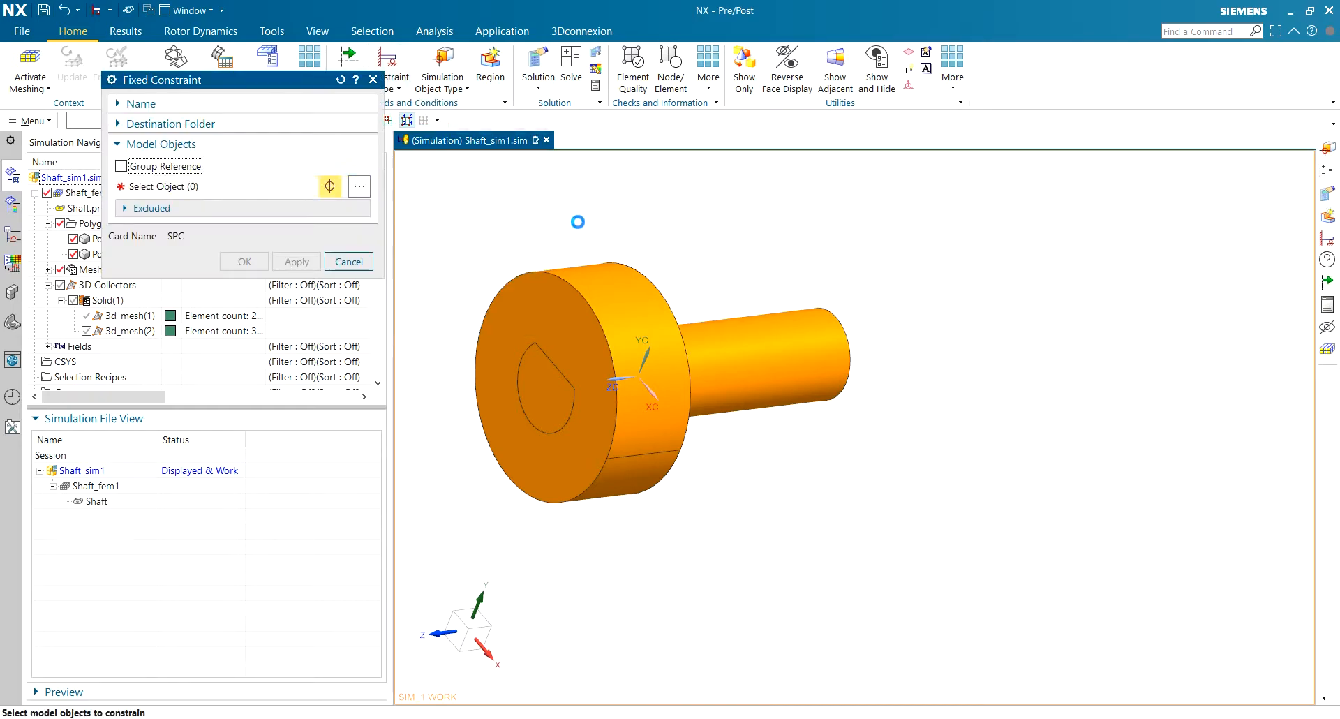
{"action": "left_click", "coordinate": [636, 316]}
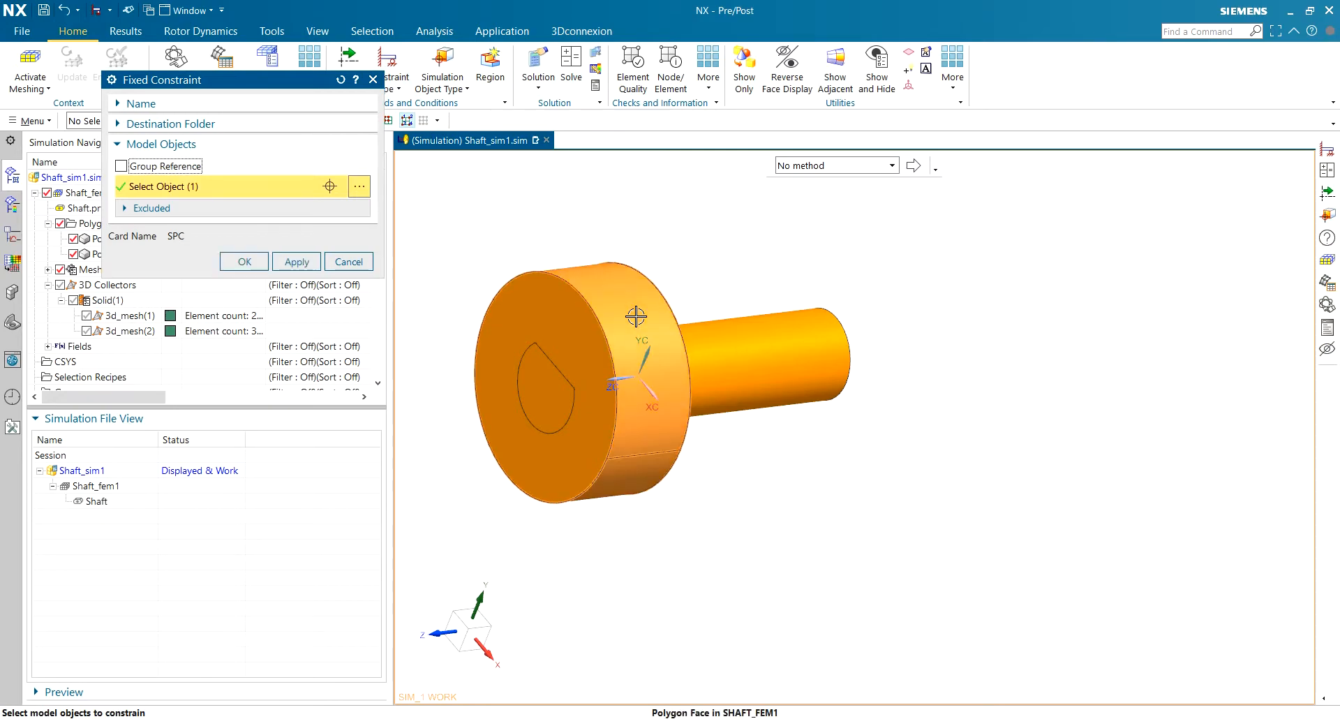
{"action": "left_click", "coordinate": [241, 262]}
{"action": "middle_click_drag", "start_coordinate": [799, 258], "coordinate": [702, 230]}
{"action": "scroll", "coordinate": [676, 229], "scroll_direction": "up", "scroll_amount": 3}
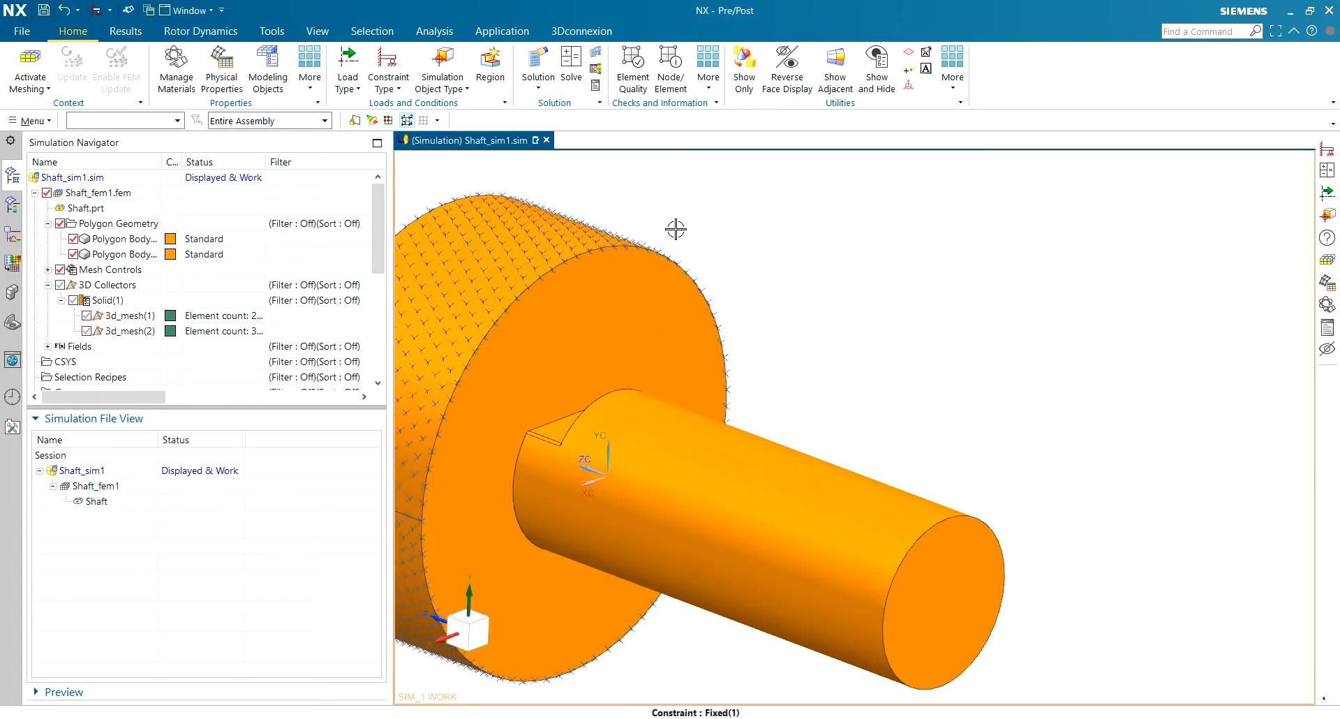
{"action": "scroll", "coordinate": [675, 229], "scroll_direction": "down", "scroll_amount": 2}
Start a User Defined Constraint of type SPC on the flat end face of the shaft.
{"action": "left_click", "coordinate": [375, 84]}
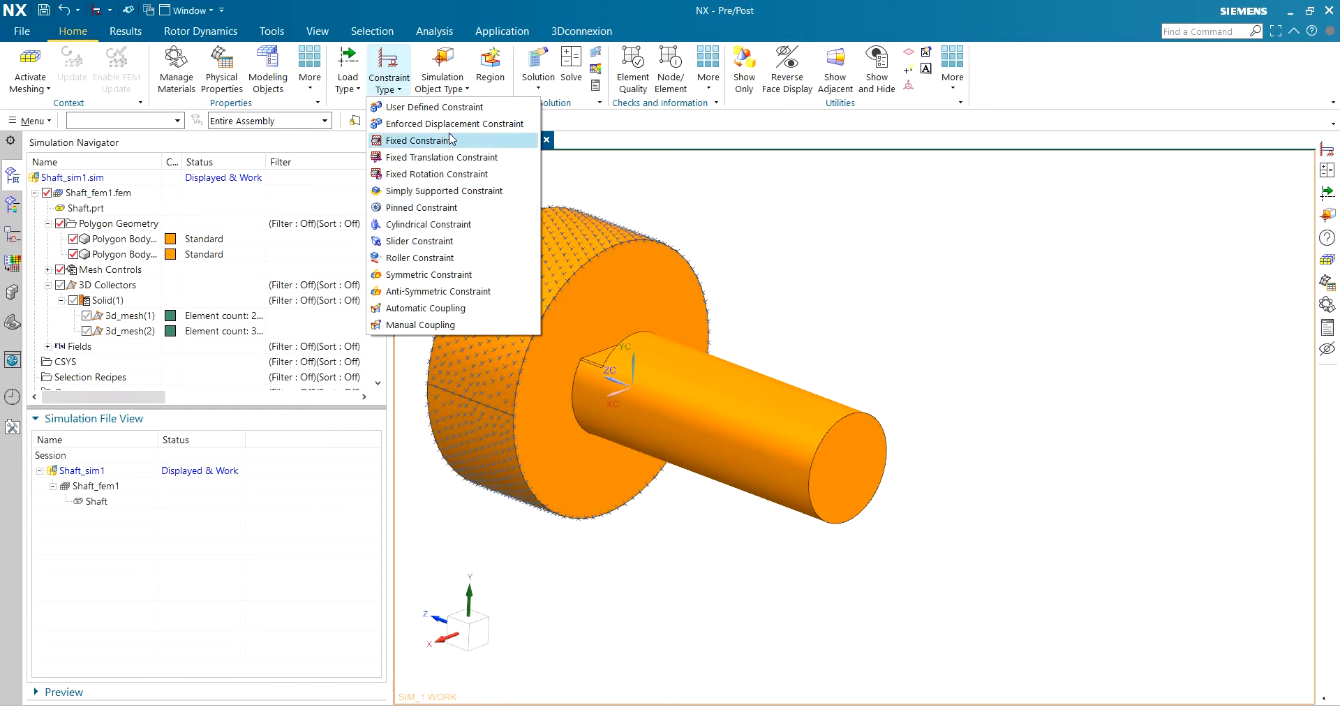
{"action": "left_click", "coordinate": [656, 168]}
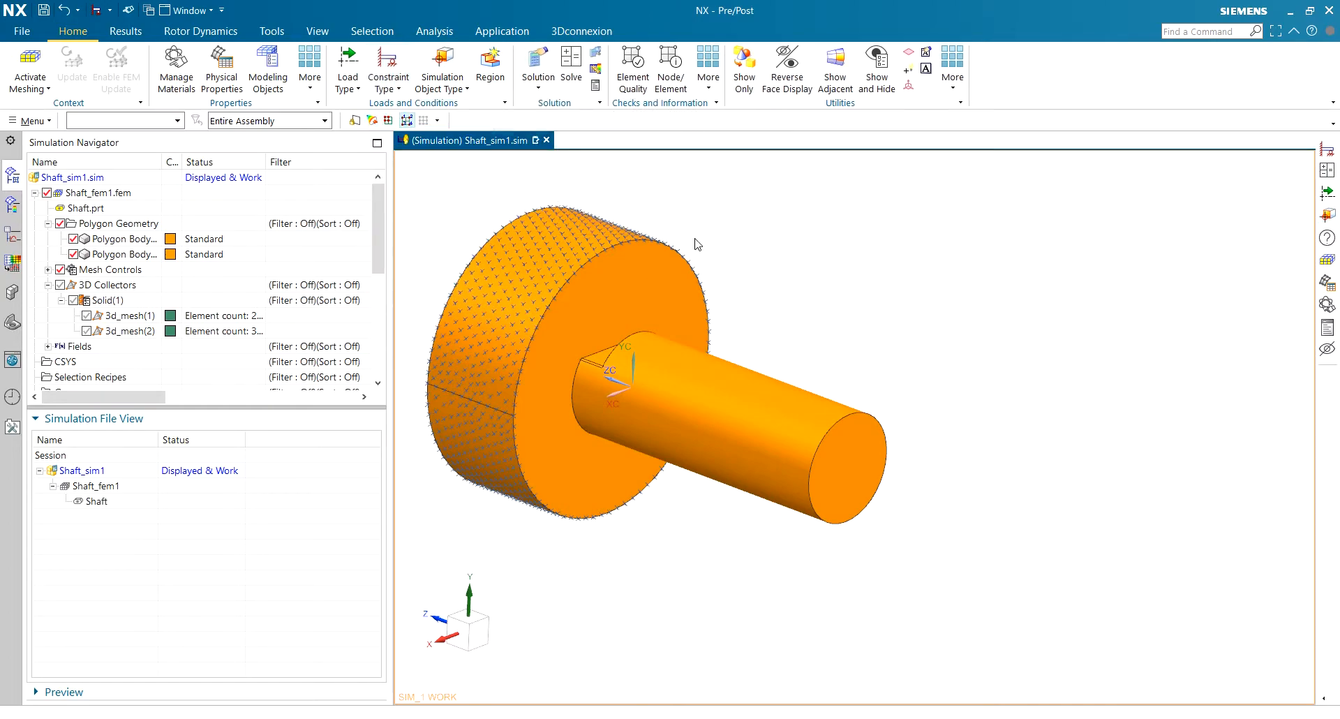
{"action": "scroll", "coordinate": [769, 254], "scroll_direction": "up", "scroll_amount": 2}
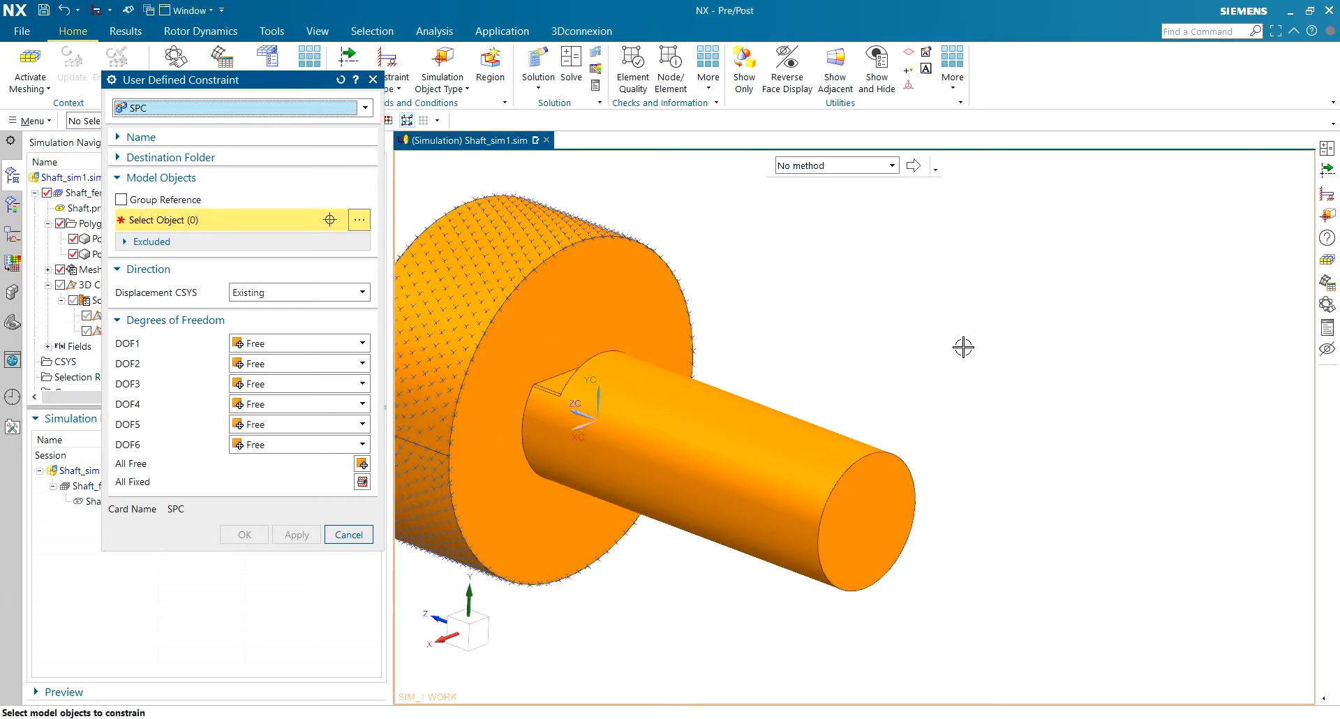
{"action": "left_click", "coordinate": [865, 503]}
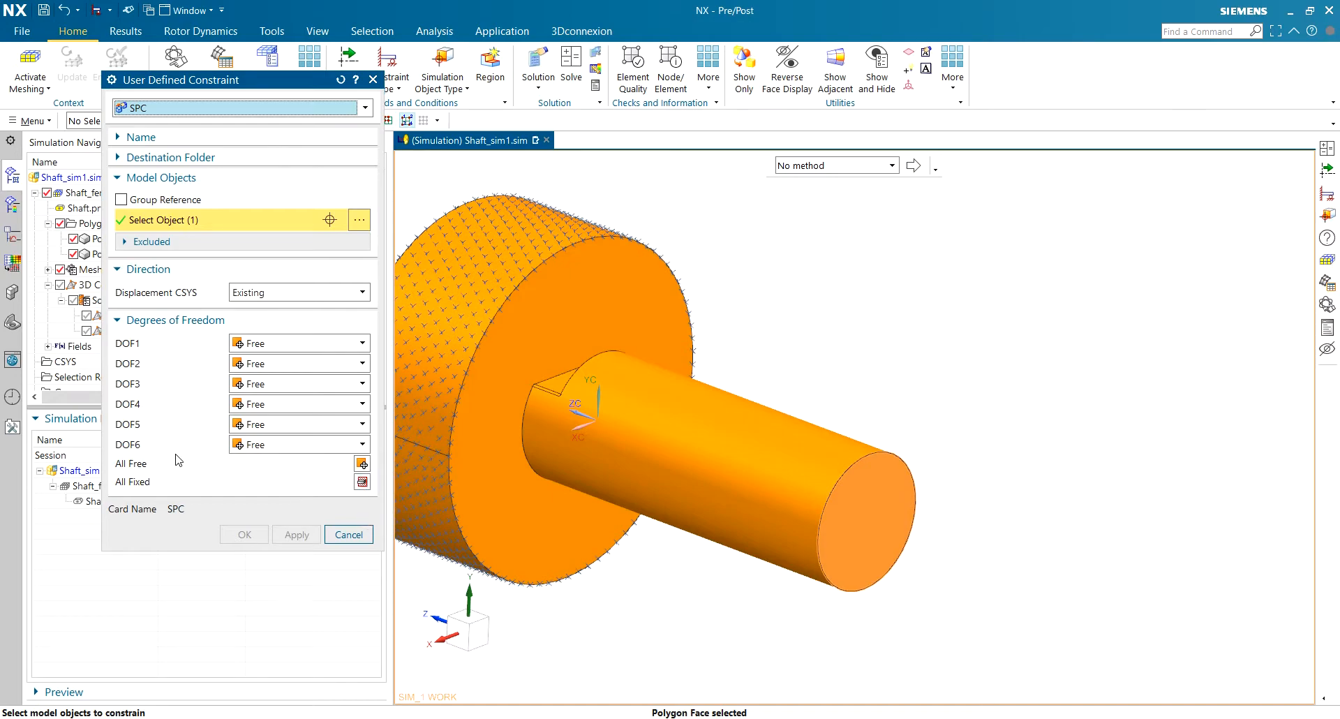
Try fixing every degree of freedom except DOF3 on the shaft's end face, and reset them all to Free.
{"action": "left_click", "coordinate": [362, 483]}
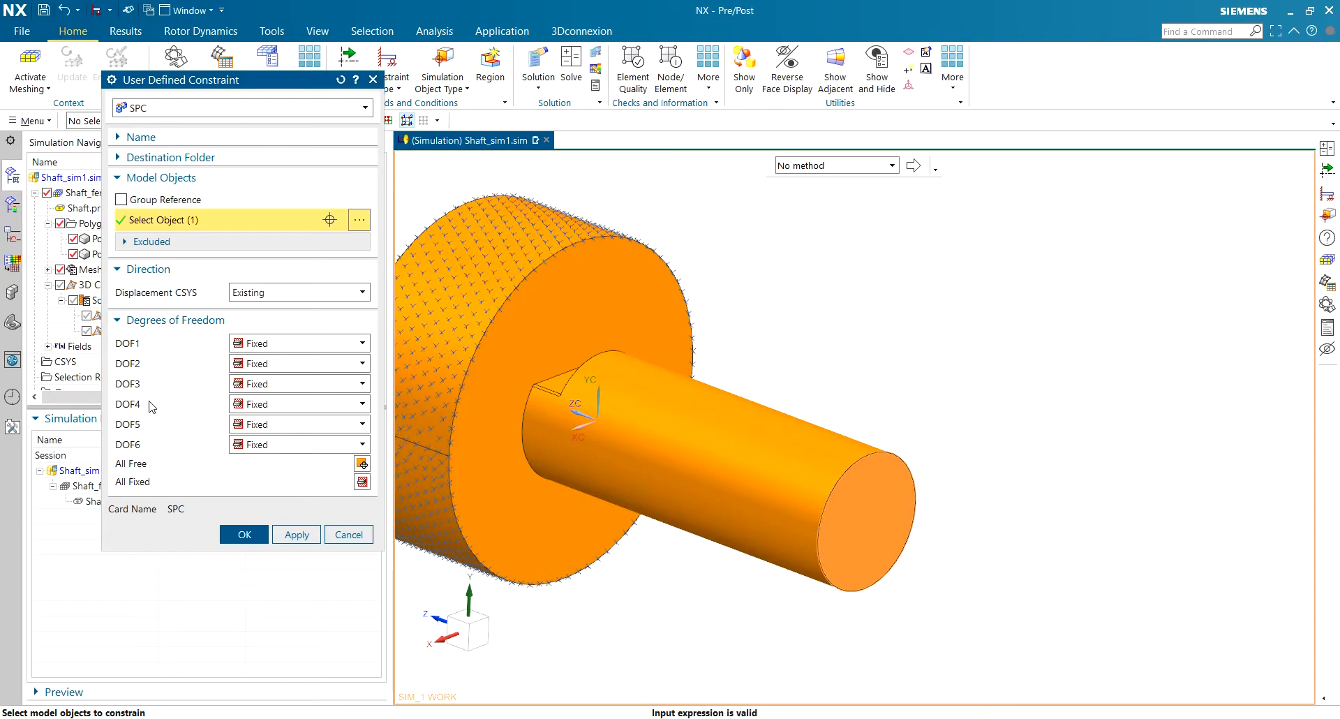
{"action": "left_click", "coordinate": [276, 383]}
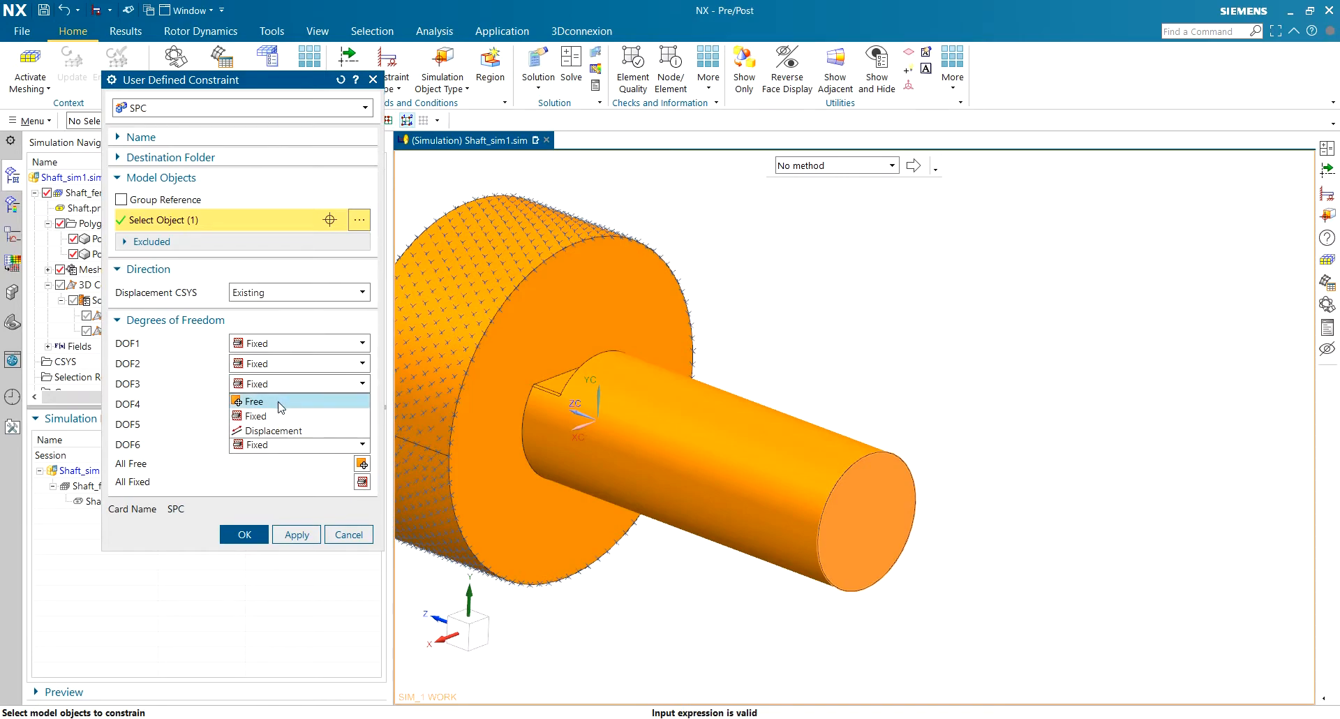
{"action": "left_click", "coordinate": [277, 401]}
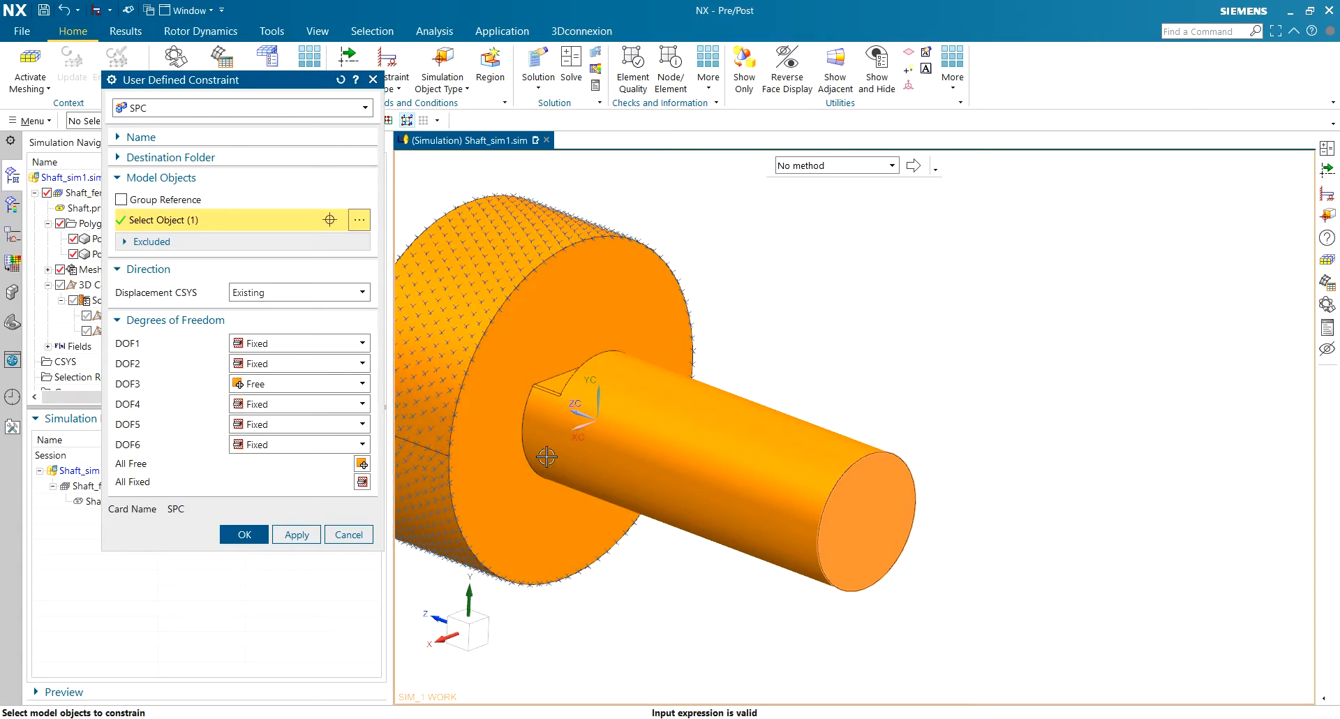
{"action": "scroll", "coordinate": [568, 411], "scroll_direction": "up", "scroll_amount": 2}
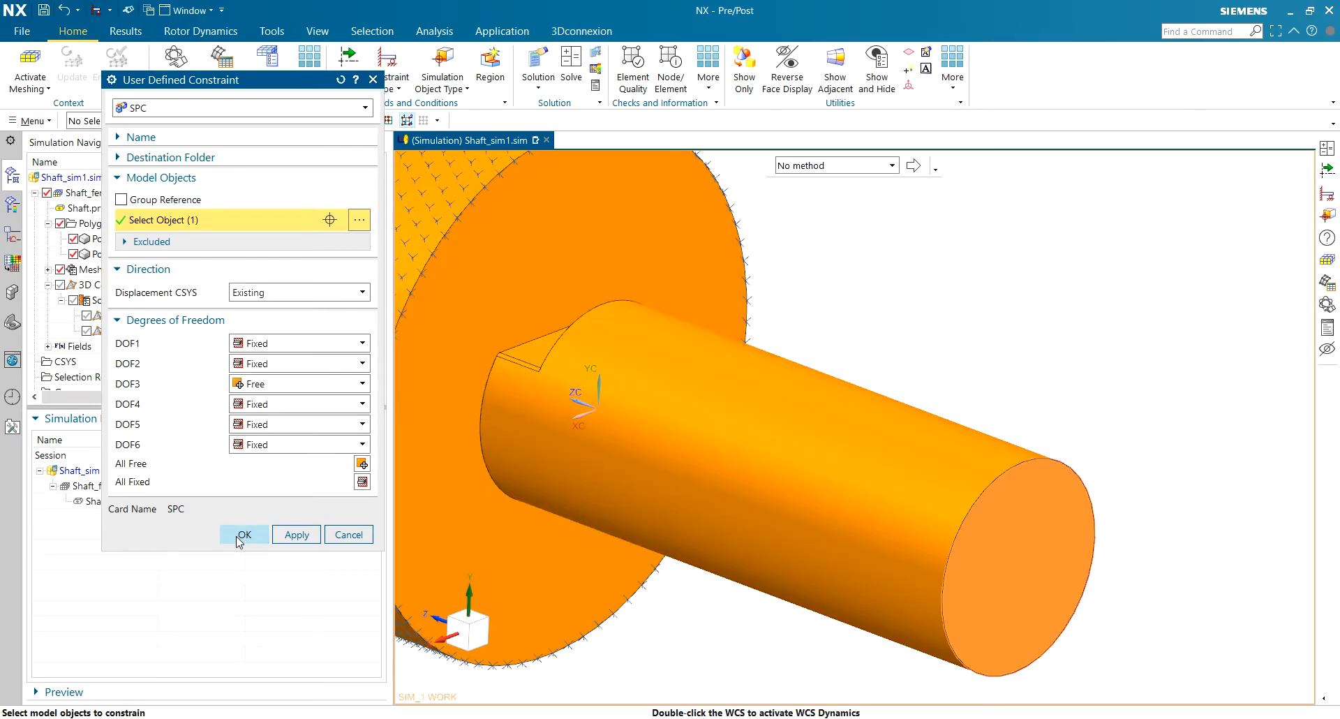
{"action": "left_click", "coordinate": [253, 388]}
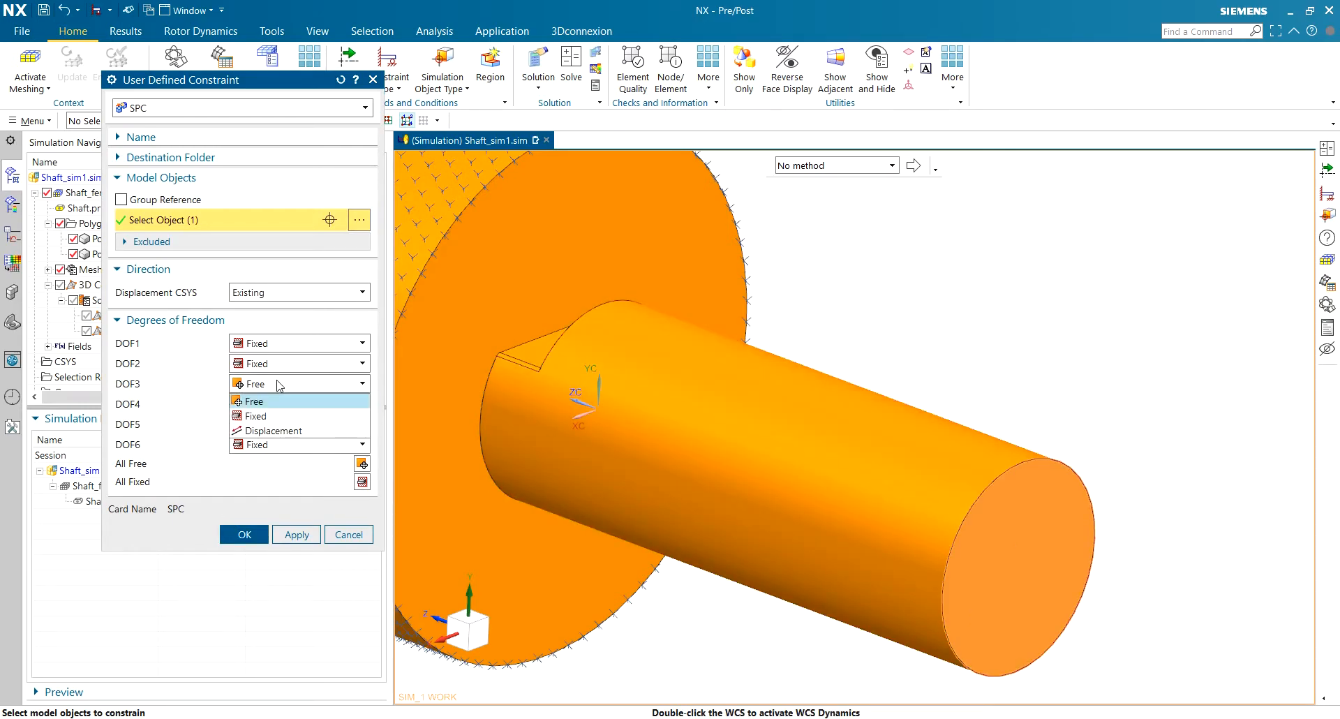
{"action": "left_click", "coordinate": [277, 384]}
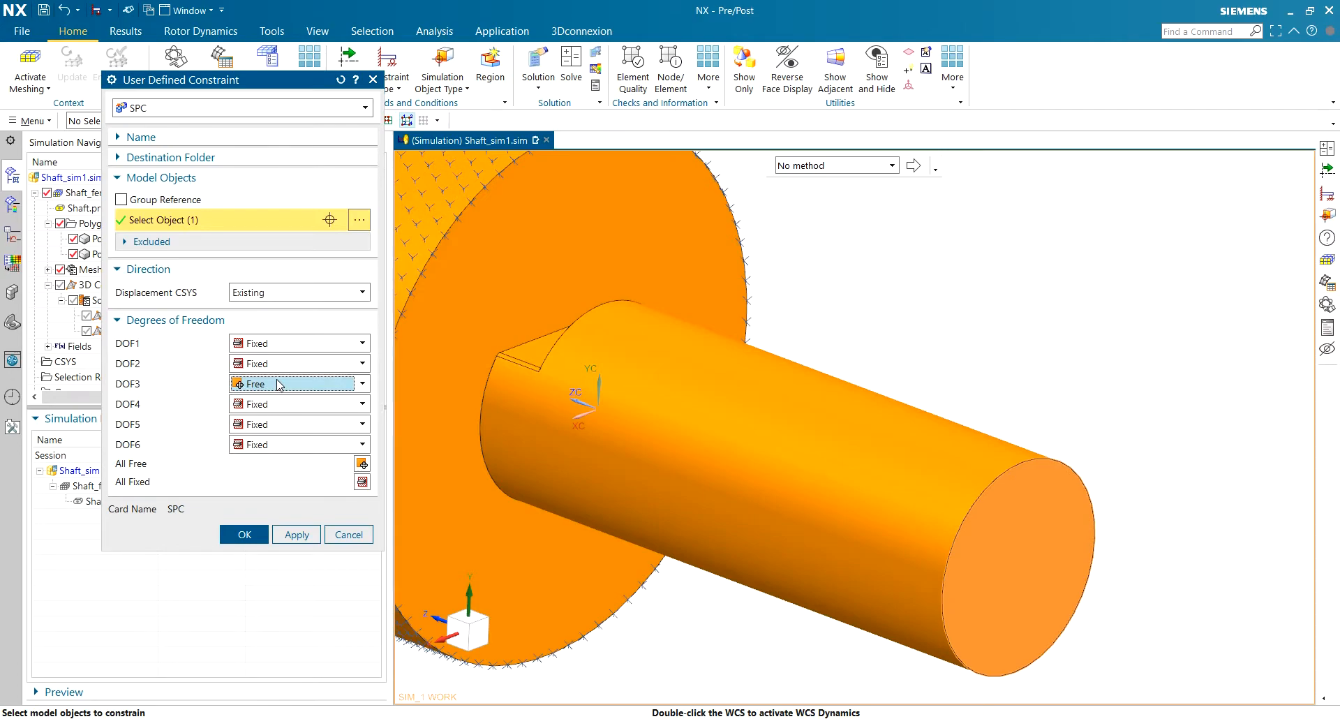
{"action": "left_click", "coordinate": [362, 482]}
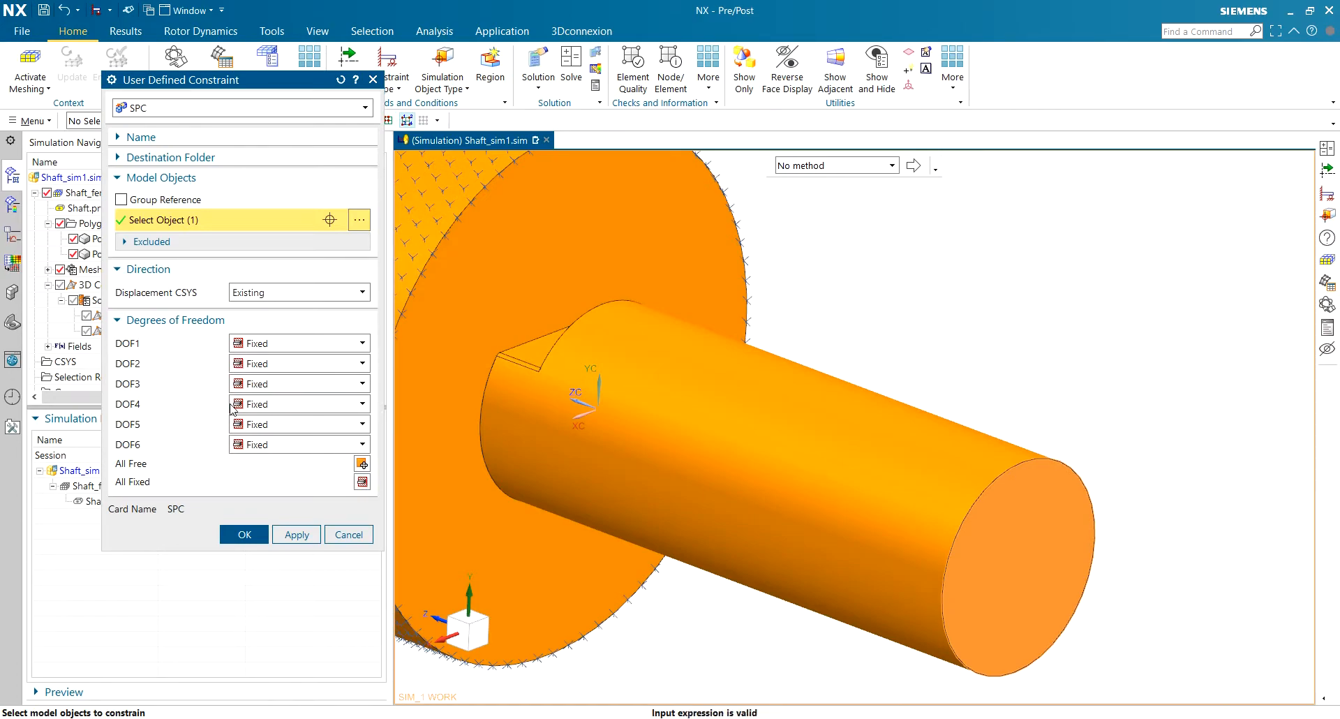
{"action": "left_click", "coordinate": [361, 463]}
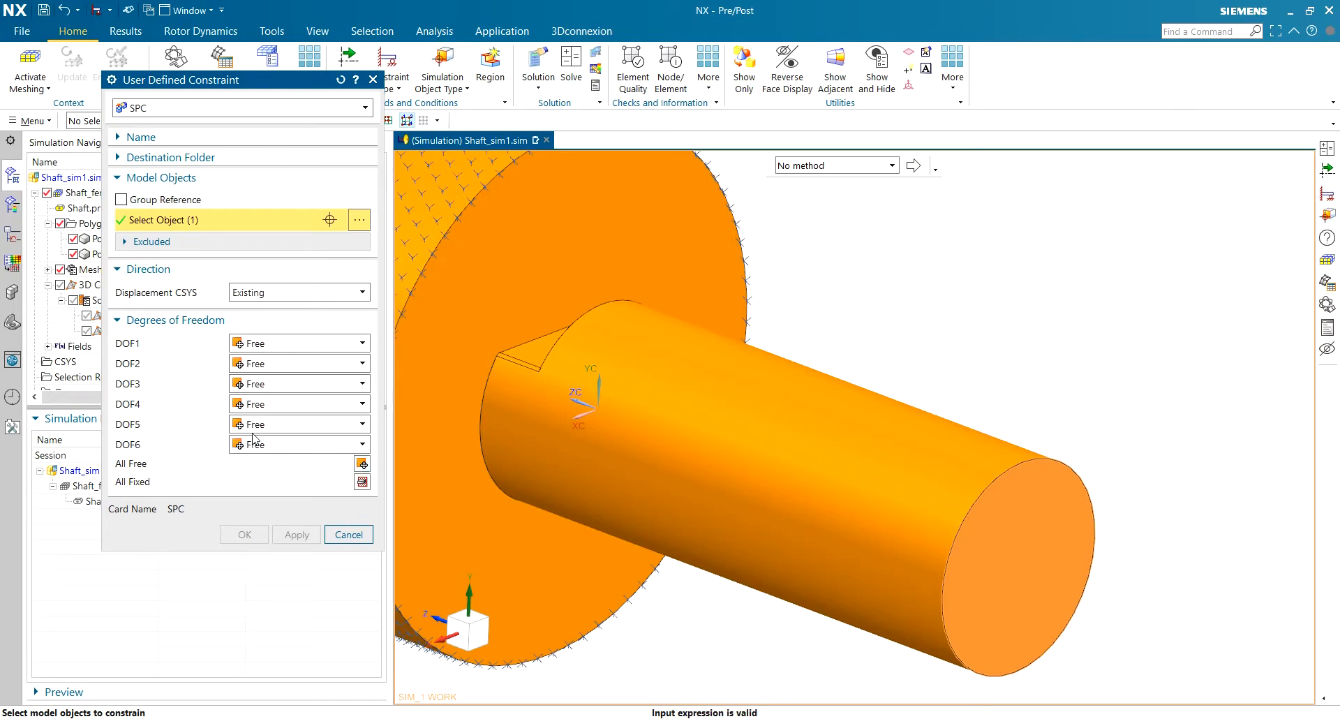
Set only DOF3 to Fixed, create the constraint on the shaft's end face, and save the simulation.
{"action": "left_click", "coordinate": [265, 390]}
{"action": "left_click", "coordinate": [258, 416]}
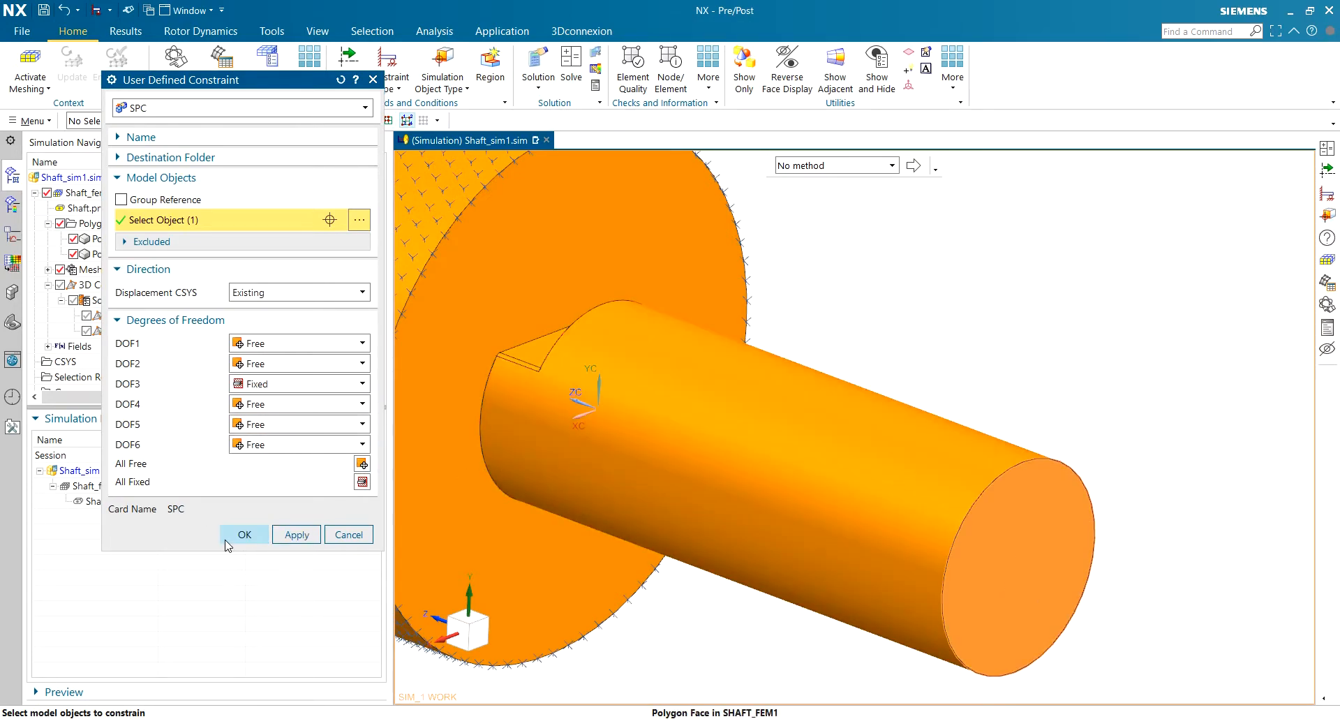
{"action": "left_click", "coordinate": [243, 535]}
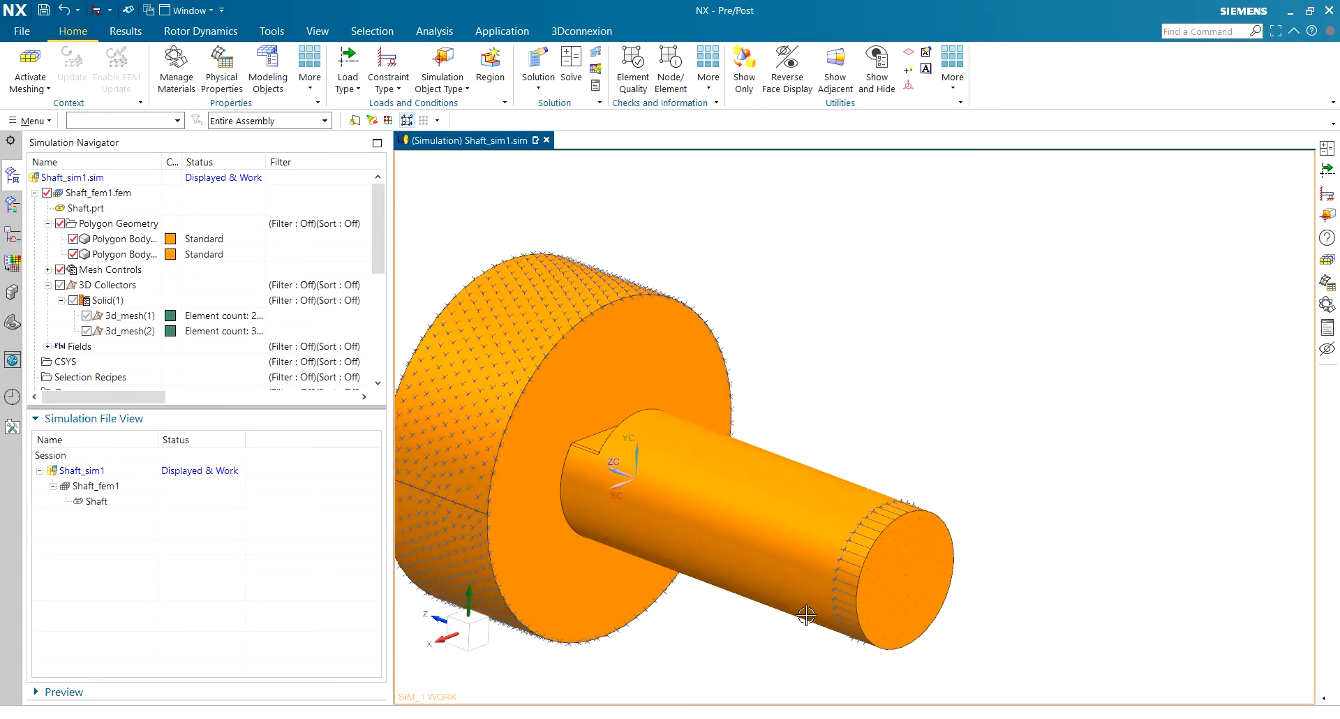
{"action": "scroll", "coordinate": [888, 493], "scroll_direction": "up", "scroll_amount": 6}
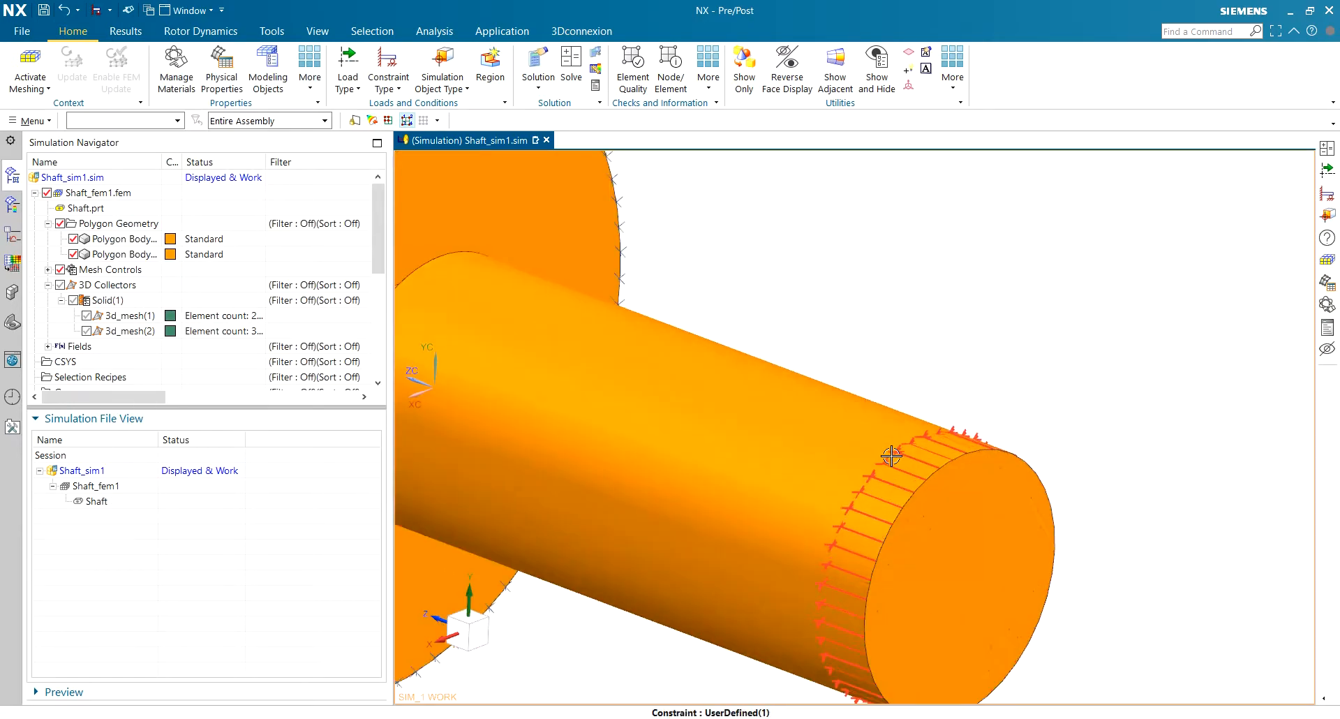
{"action": "scroll", "coordinate": [827, 428], "scroll_direction": "down", "scroll_amount": 6}
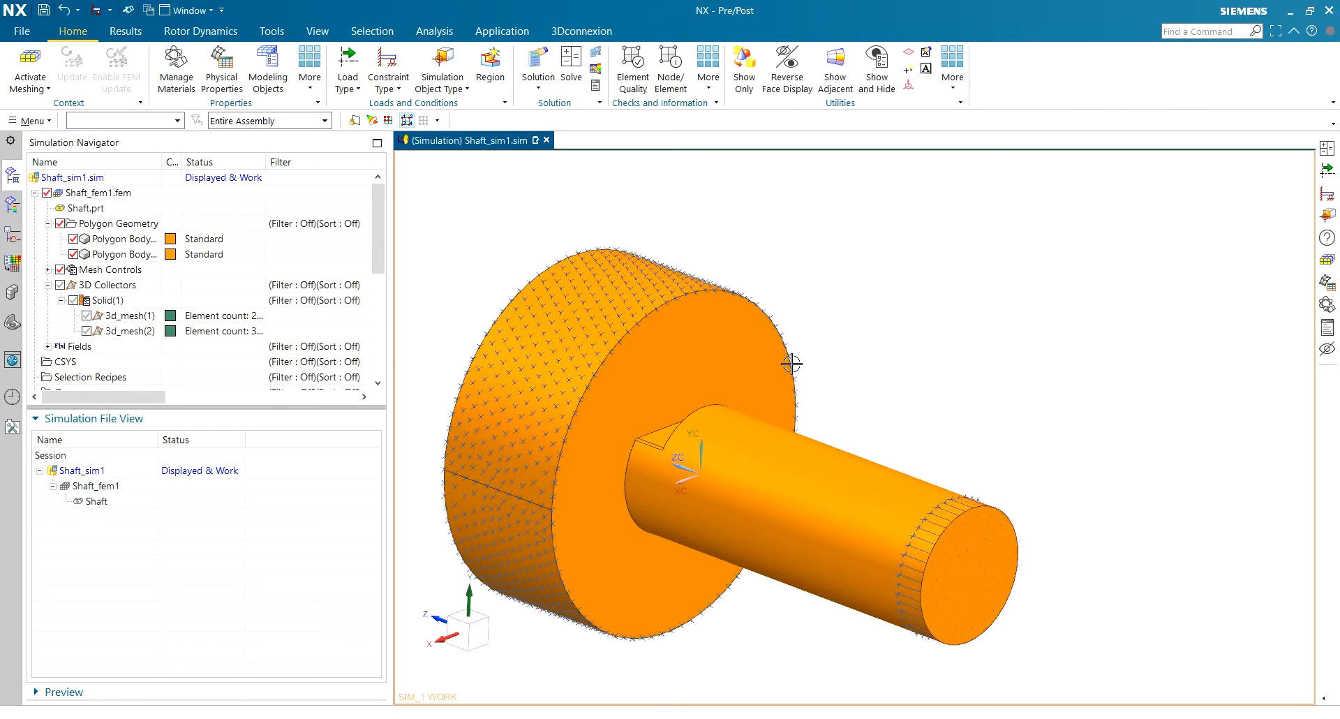
{"action": "key", "text": "ctrl+s"}
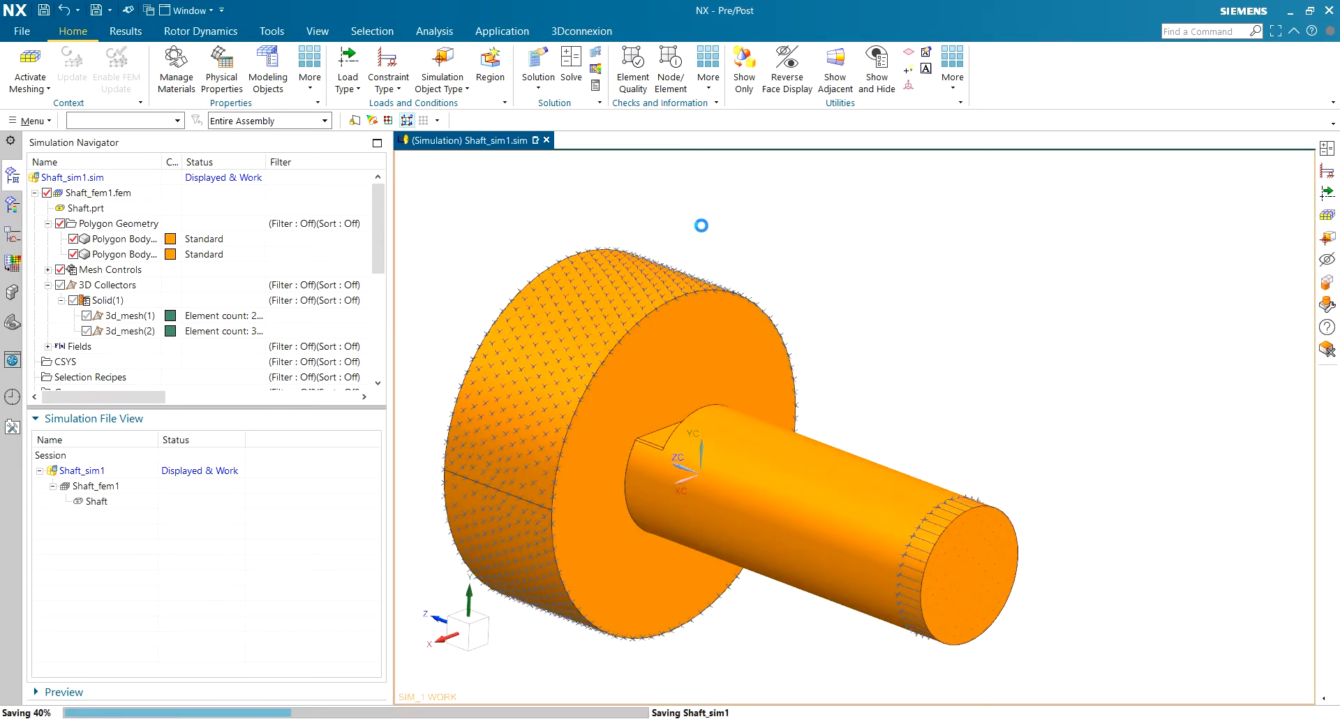
Apply a 10 N·m Torque load to the shaft's cylindrical face and save the simulation.
{"action": "left_click", "coordinate": [341, 80]}
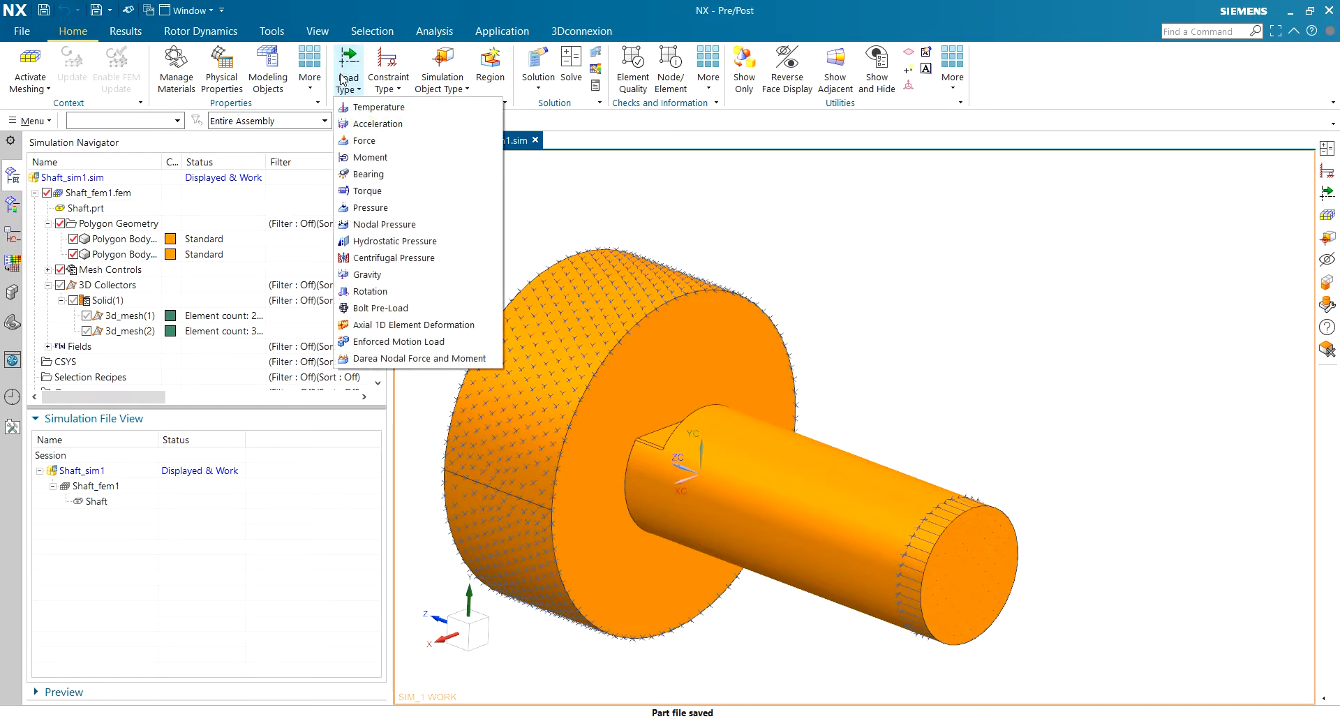
{"action": "left_click", "coordinate": [402, 206]}
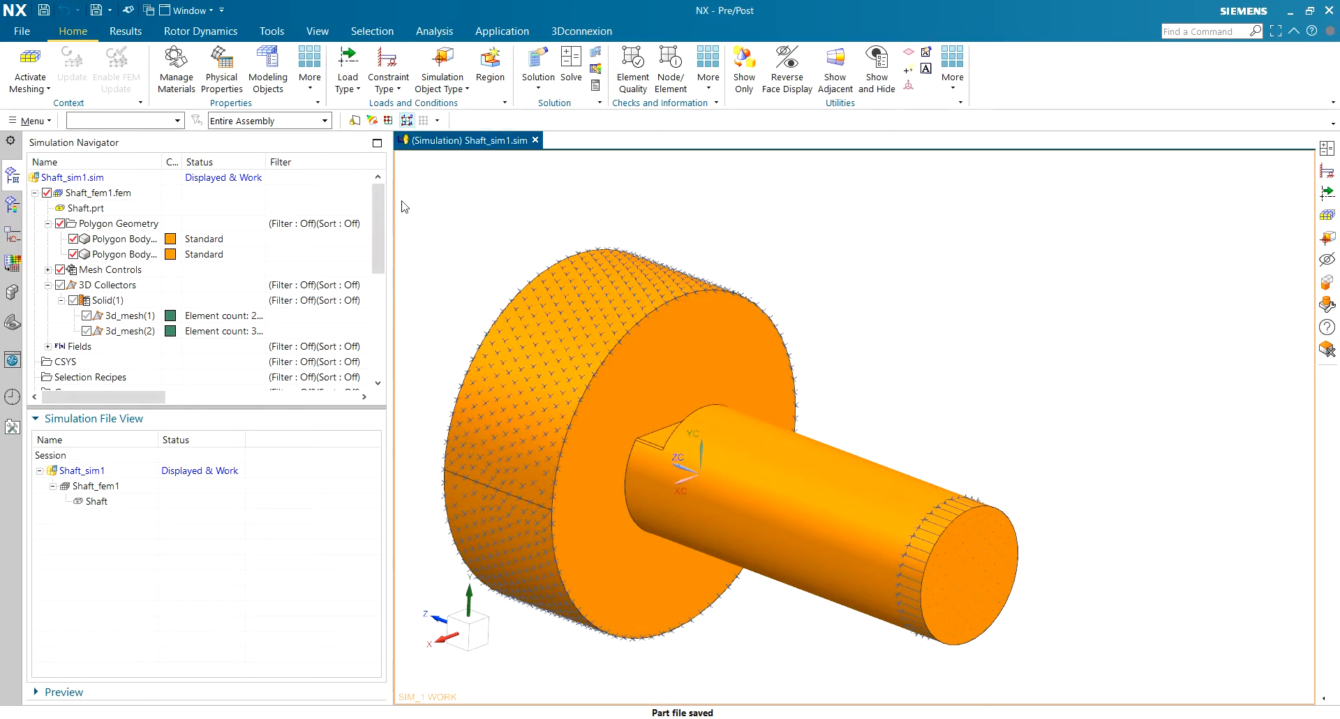
{"action": "left_click", "coordinate": [859, 494]}
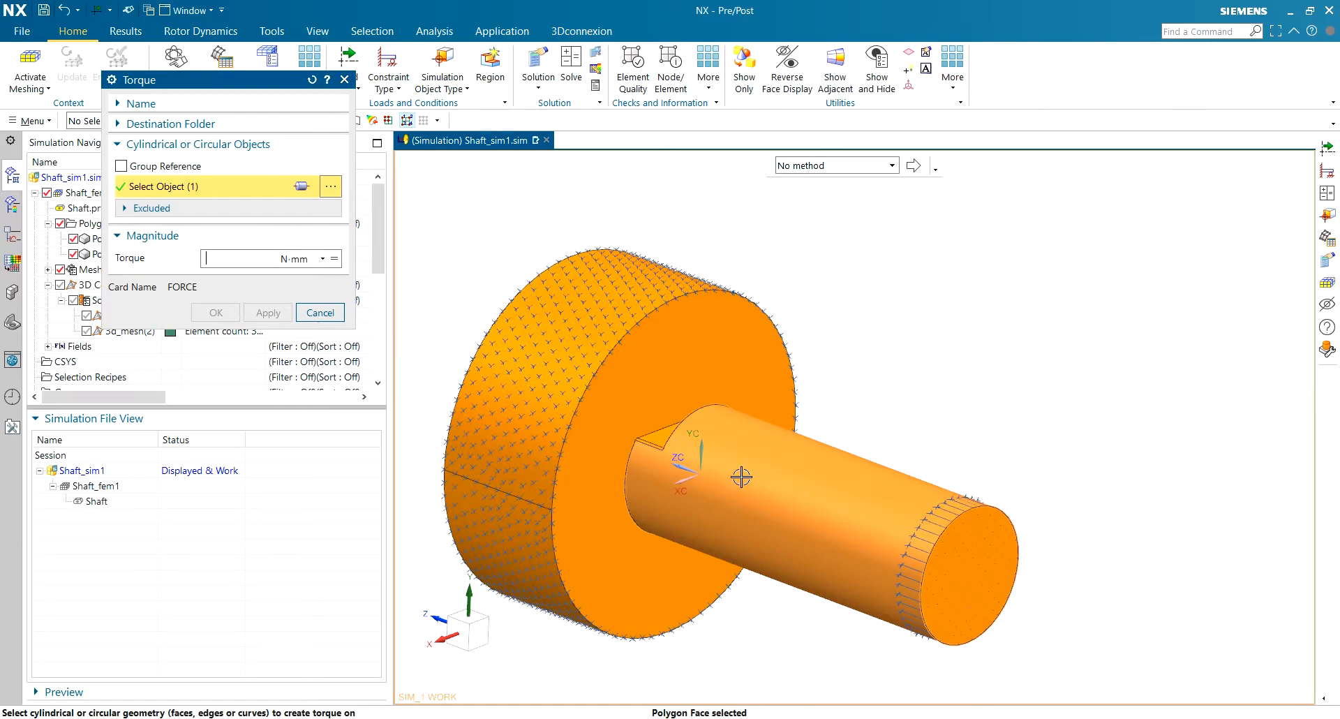
{"action": "type", "text": "1000"}
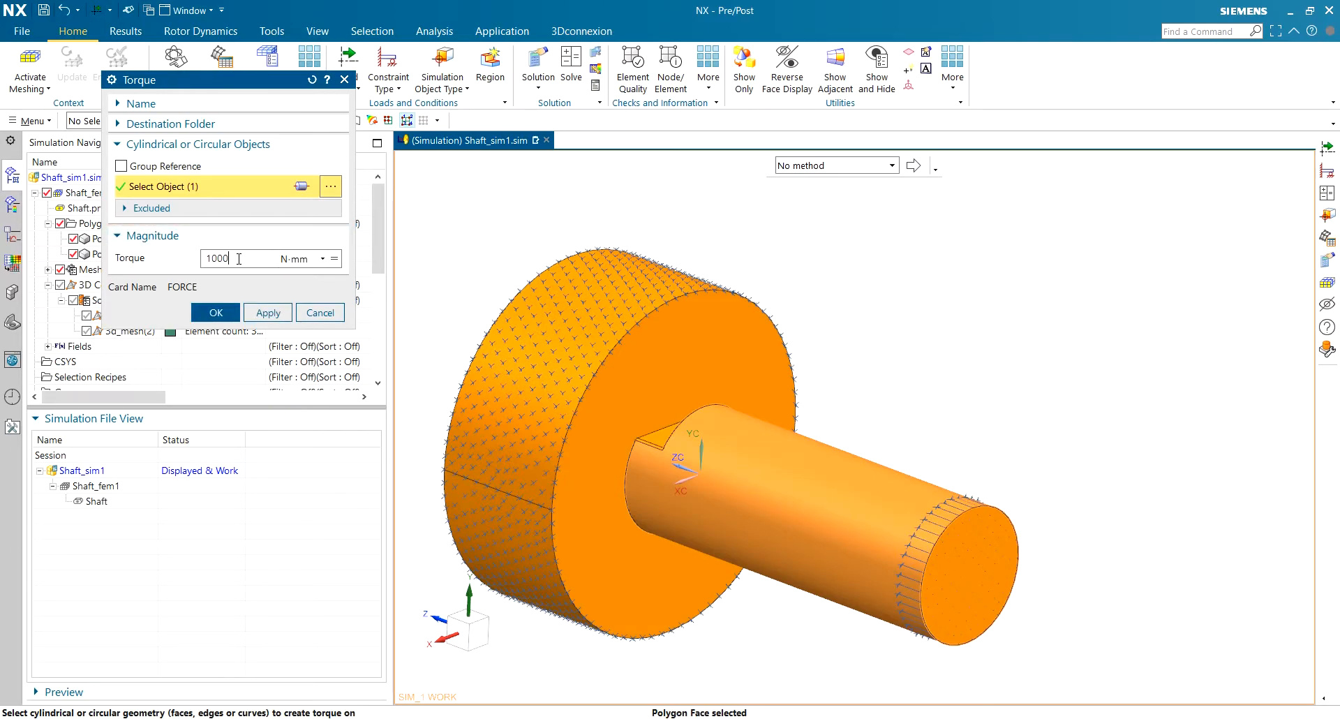
{"action": "left_click", "coordinate": [311, 263]}
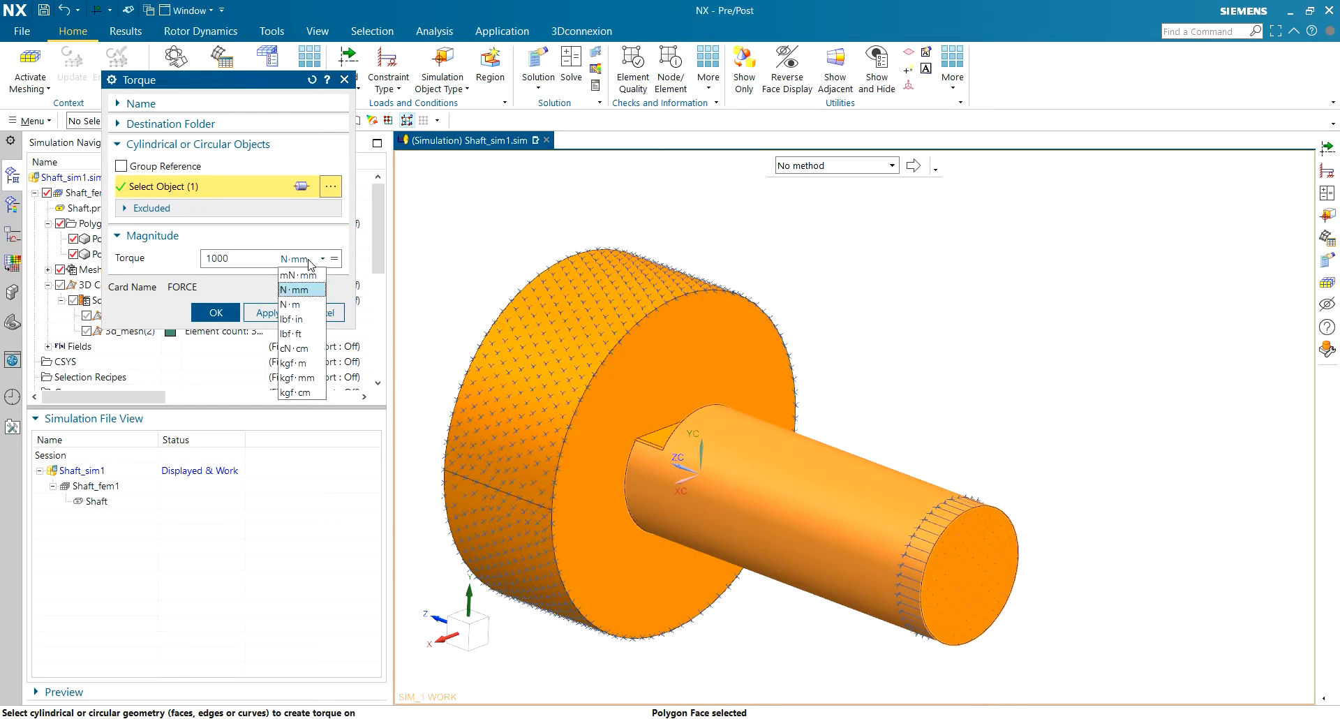
{"action": "left_click", "coordinate": [290, 305]}
{"action": "left_click", "coordinate": [235, 259]}
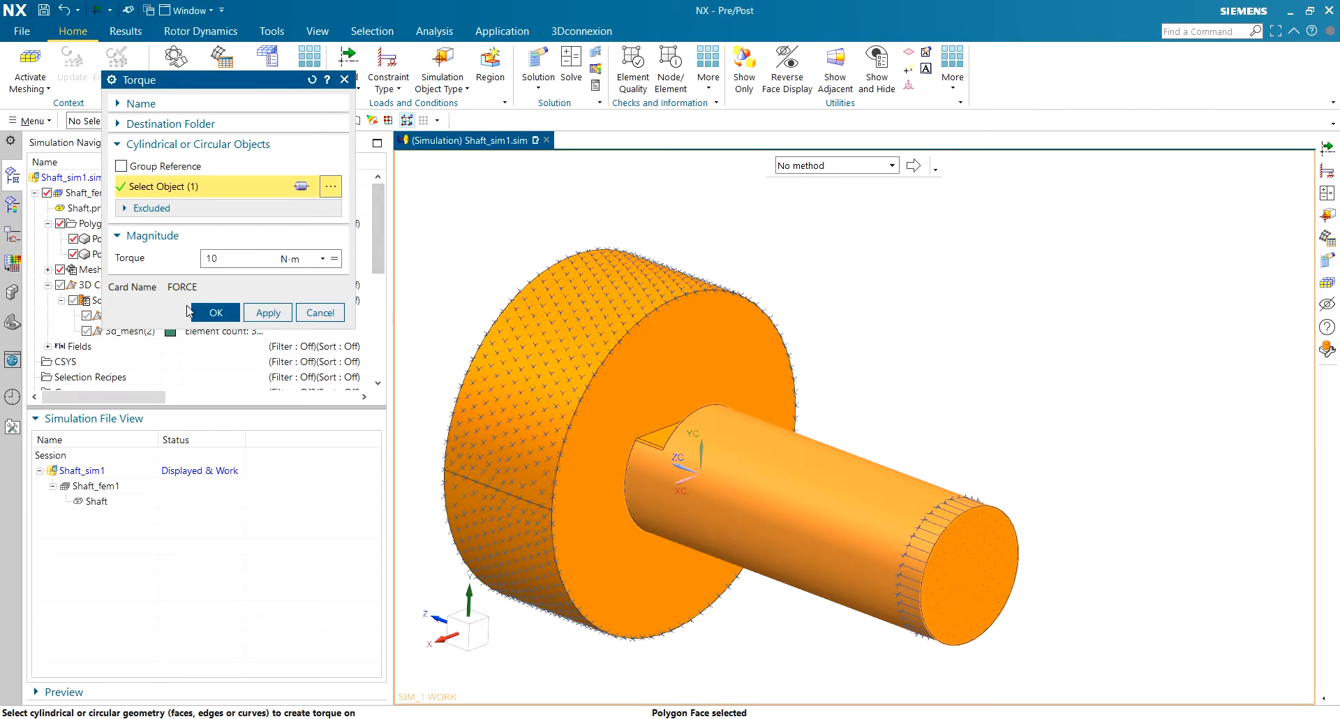
{"action": "left_click", "coordinate": [216, 312]}
{"action": "scroll", "coordinate": [476, 297], "scroll_direction": "down", "scroll_amount": 2}
{"action": "middle_click_drag", "start_coordinate": [476, 297], "coordinate": [585, 309]}
{"action": "key", "text": "ctrl+s"}
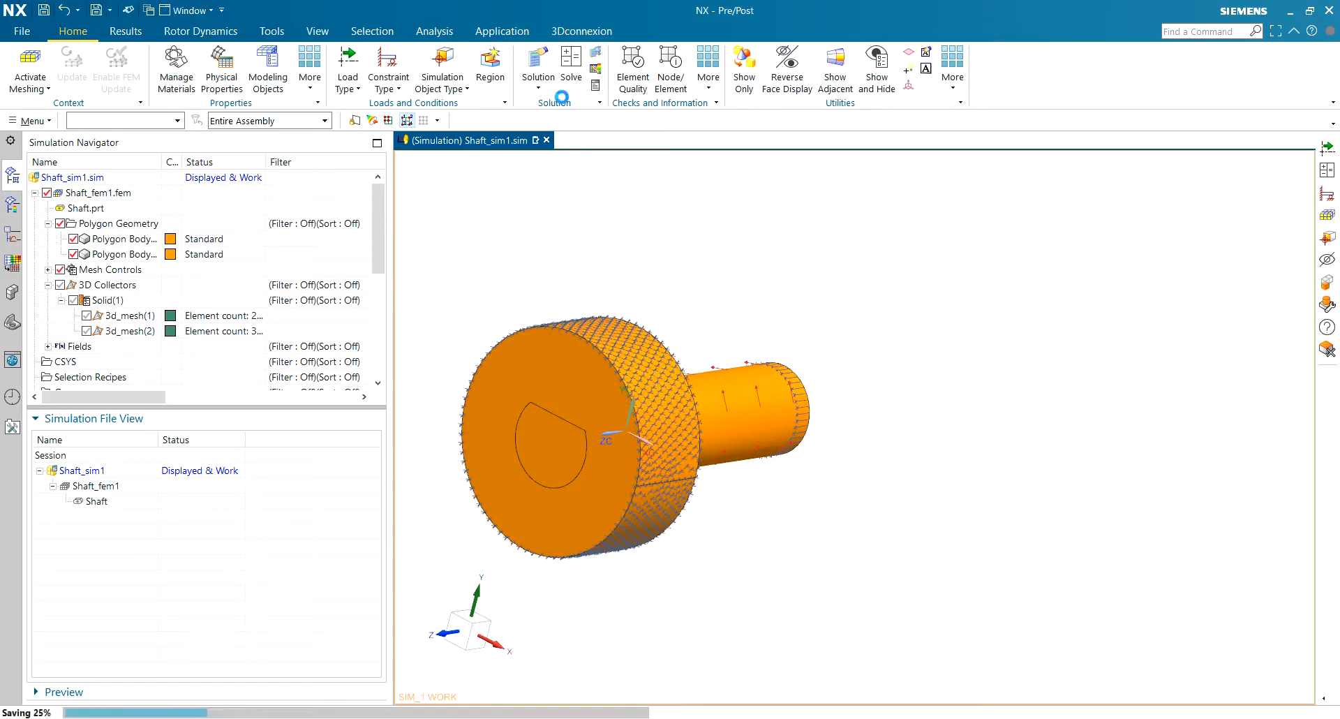
Solve the solution with the model setup check enabled and dismiss the job monitor and solver information.
{"action": "left_click", "coordinate": [571, 70]}
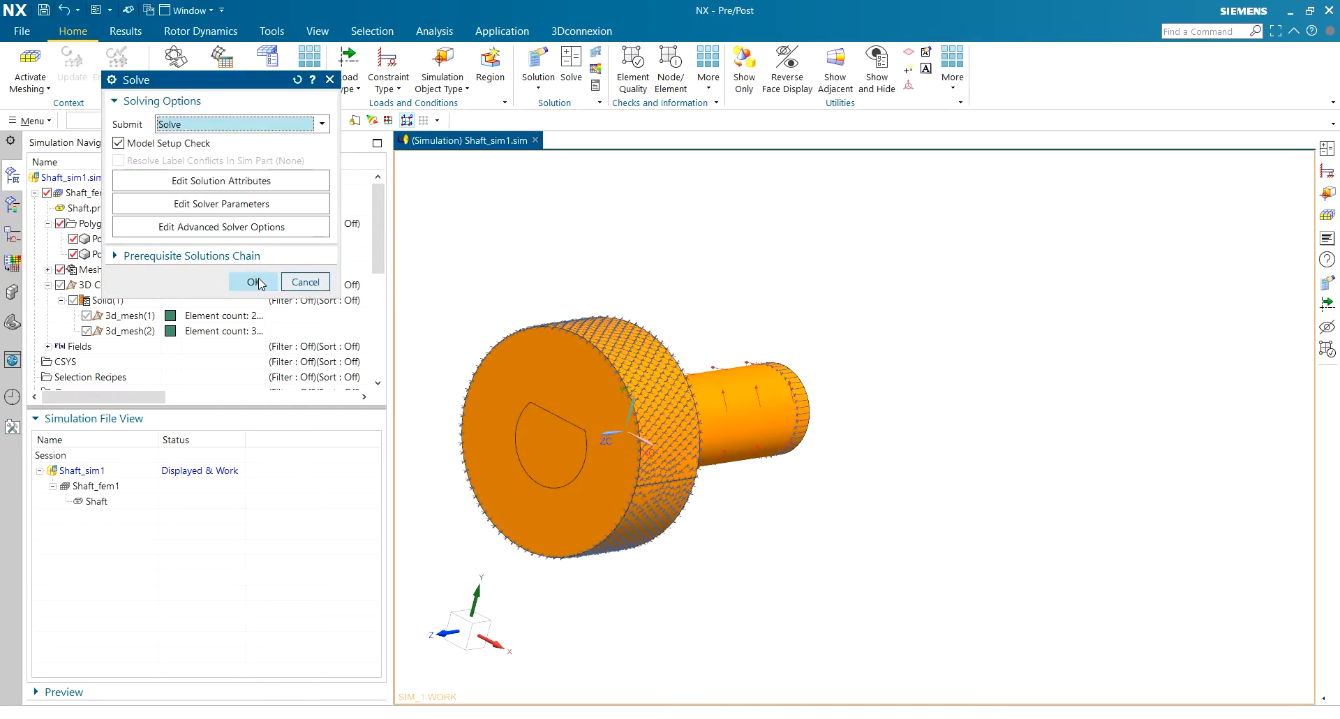
{"action": "left_click", "coordinate": [253, 281]}
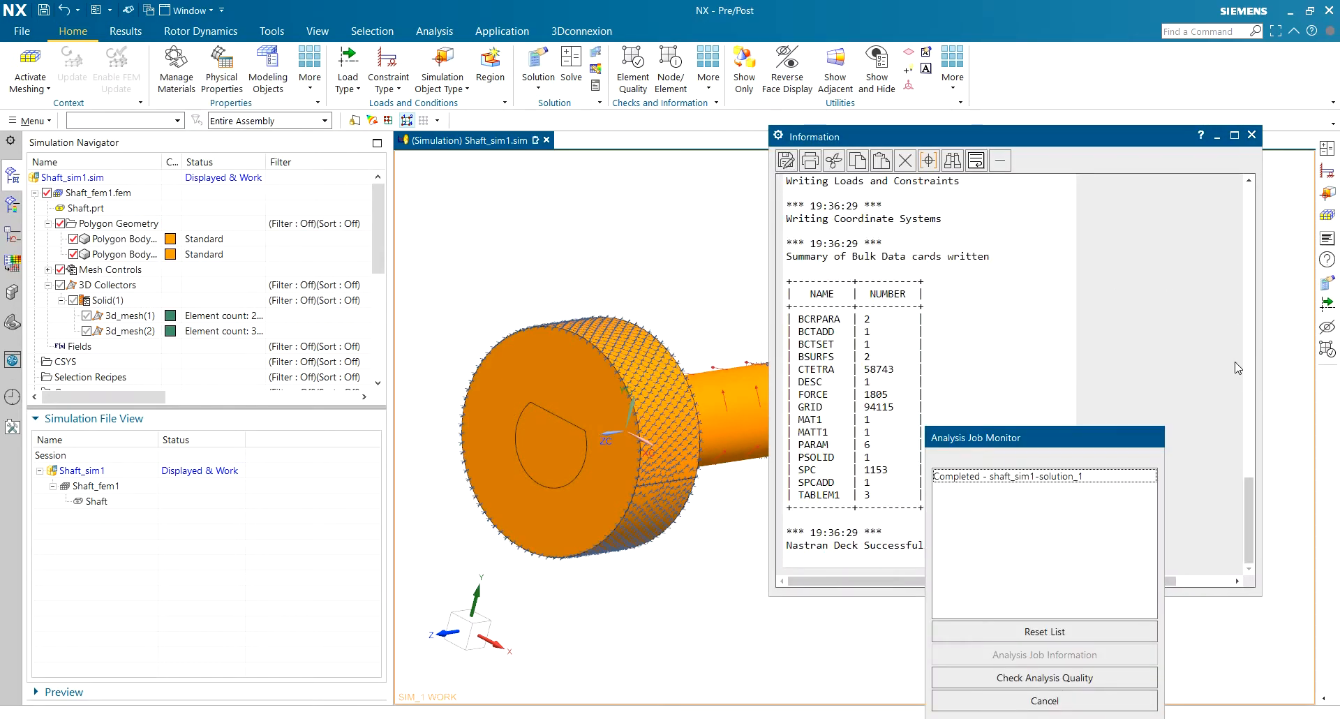
{"action": "left_click", "coordinate": [1037, 695]}
{"action": "left_click", "coordinate": [1251, 134]}
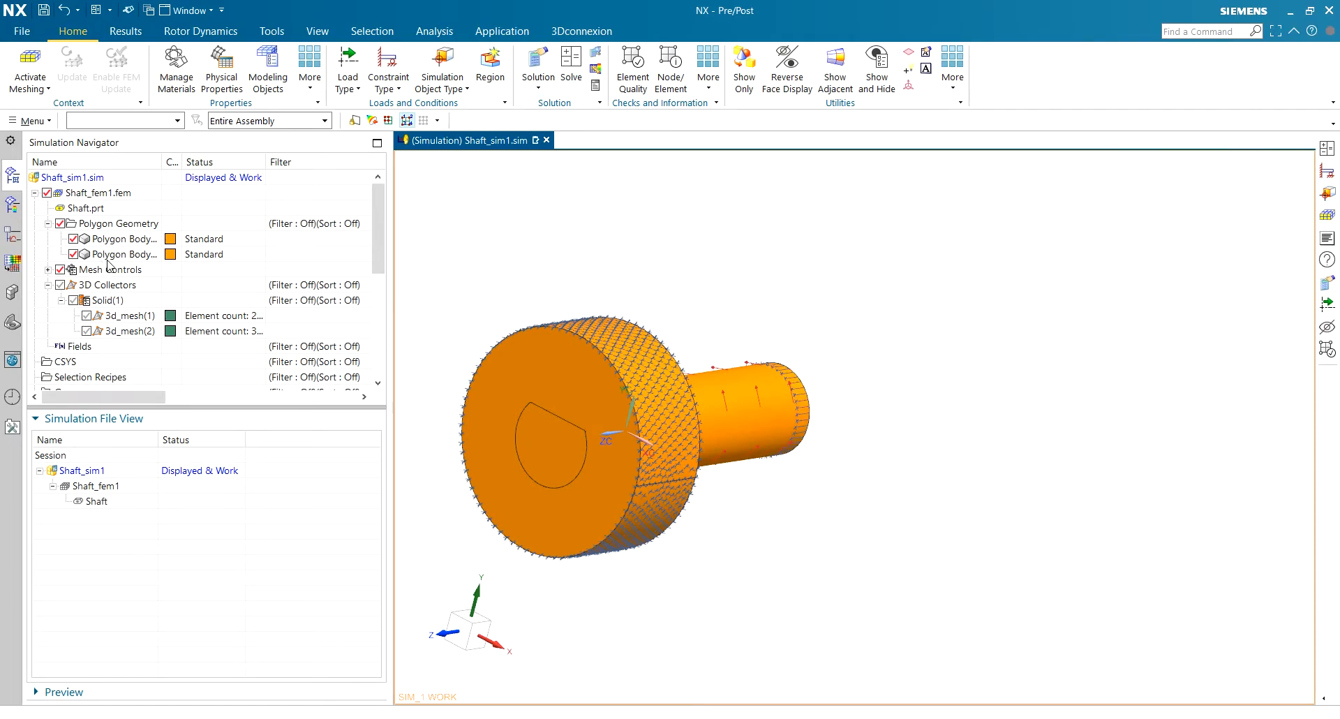
Open the Structural results of Solution 1 and plot Displacement - Nodal on the deformed model.
{"action": "scroll", "coordinate": [109, 265], "scroll_direction": "down", "scroll_amount": 5}
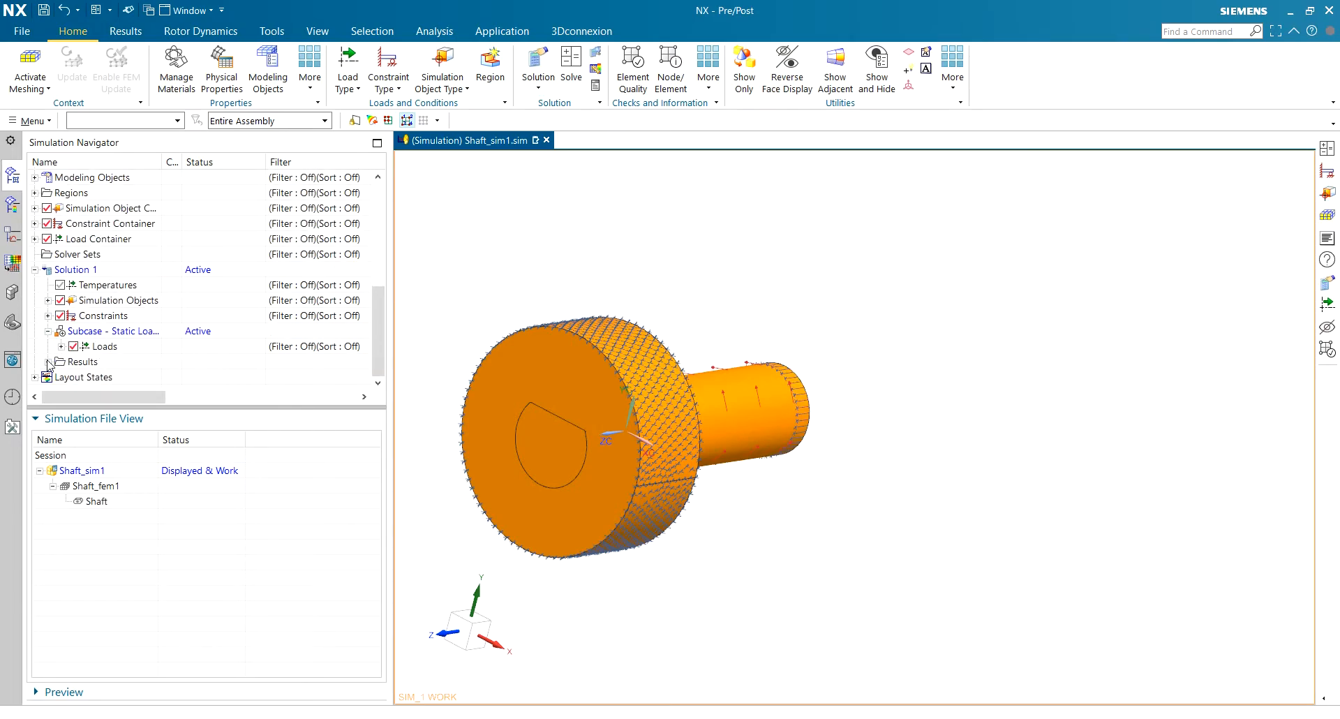
{"action": "left_click", "coordinate": [48, 362]}
{"action": "double_click", "coordinate": [95, 374]}
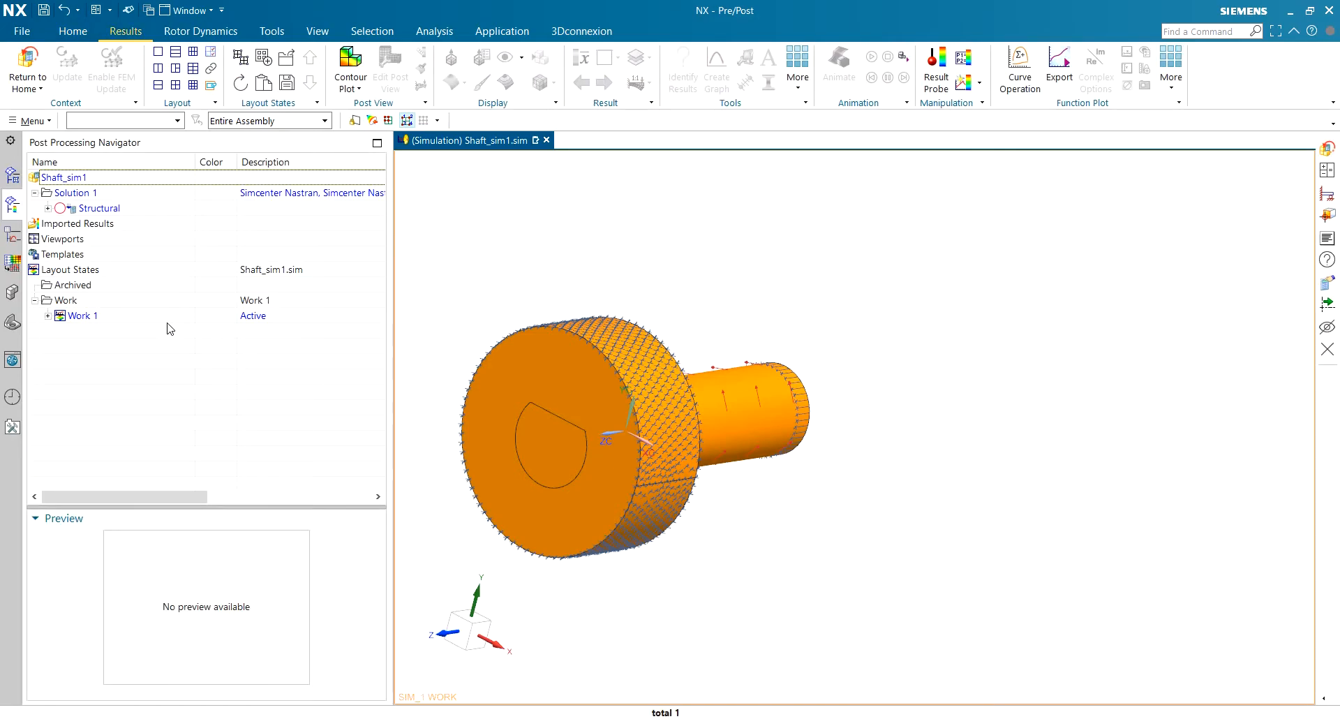
{"action": "left_click", "coordinate": [48, 209]}
{"action": "double_click", "coordinate": [117, 224]}
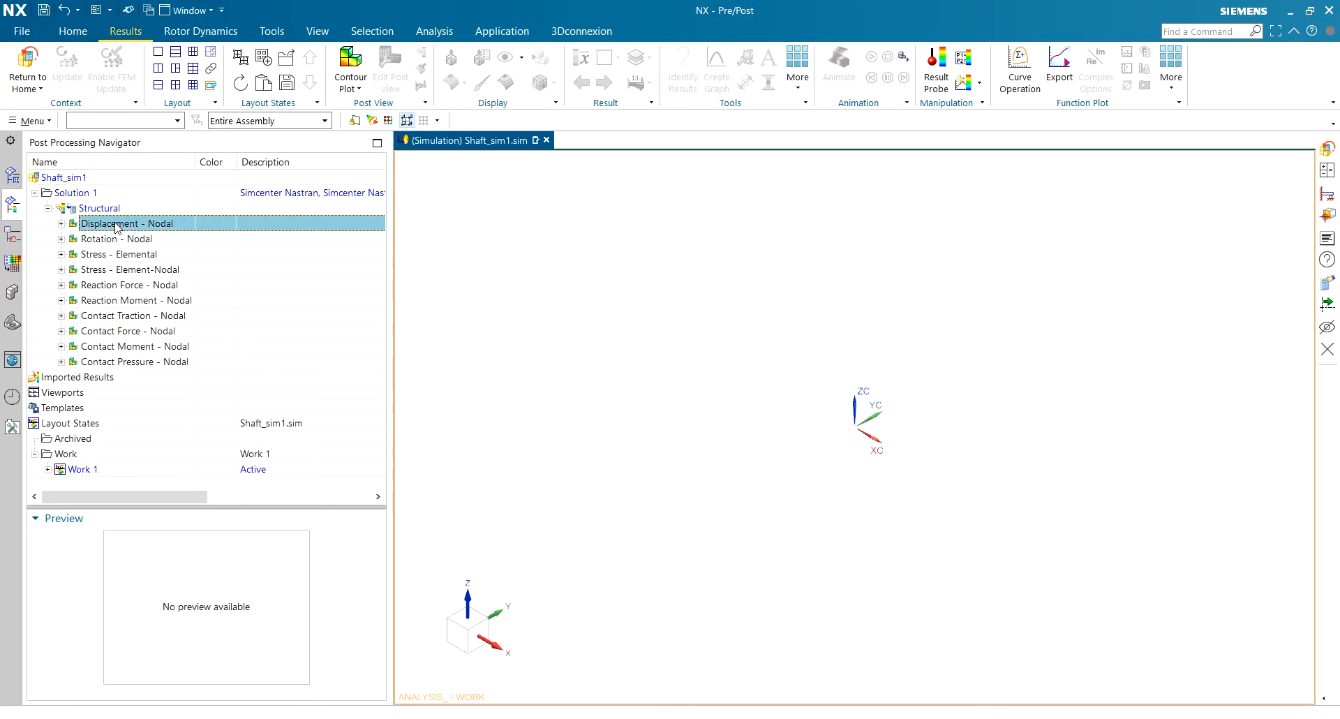
{"action": "middle_click_drag", "start_coordinate": [674, 278], "coordinate": [632, 349]}
{"action": "scroll", "coordinate": [654, 345], "scroll_direction": "up", "scroll_amount": 3}
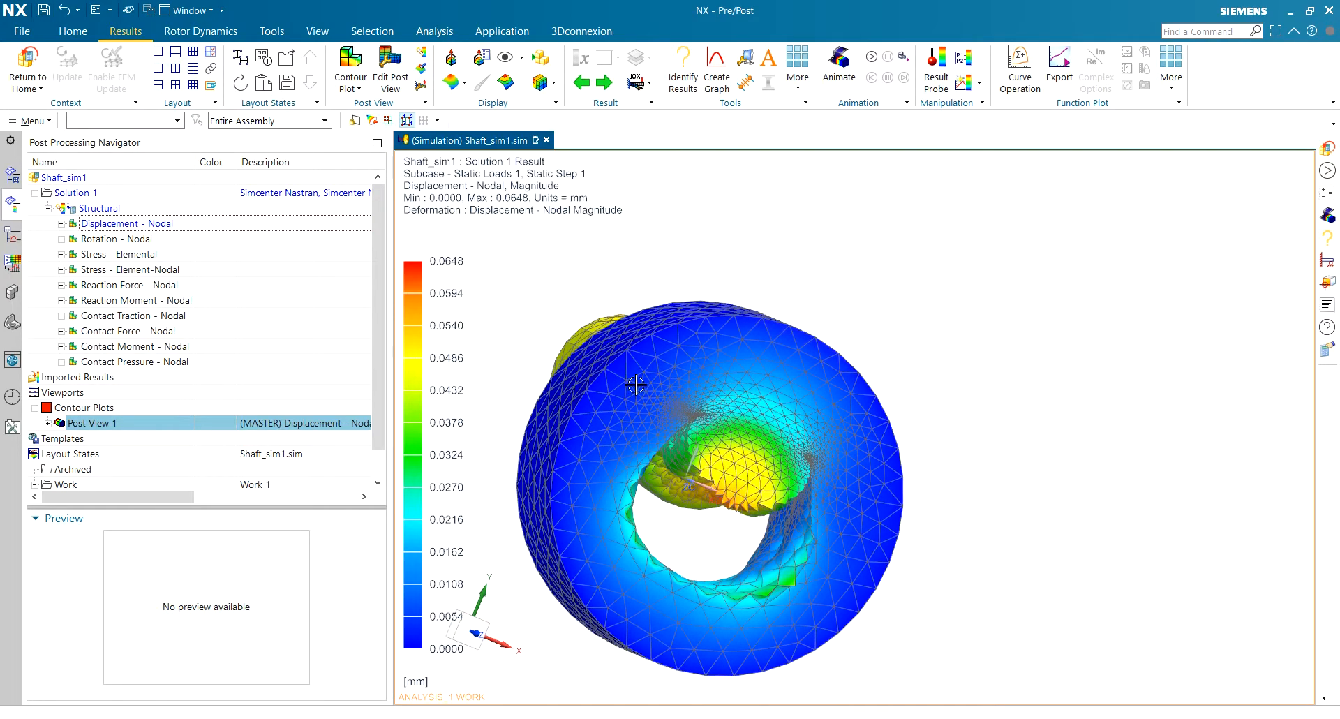
Show the displacement plot's deformation at Absolute 1:1 scale.
{"action": "left_click", "coordinate": [636, 83]}
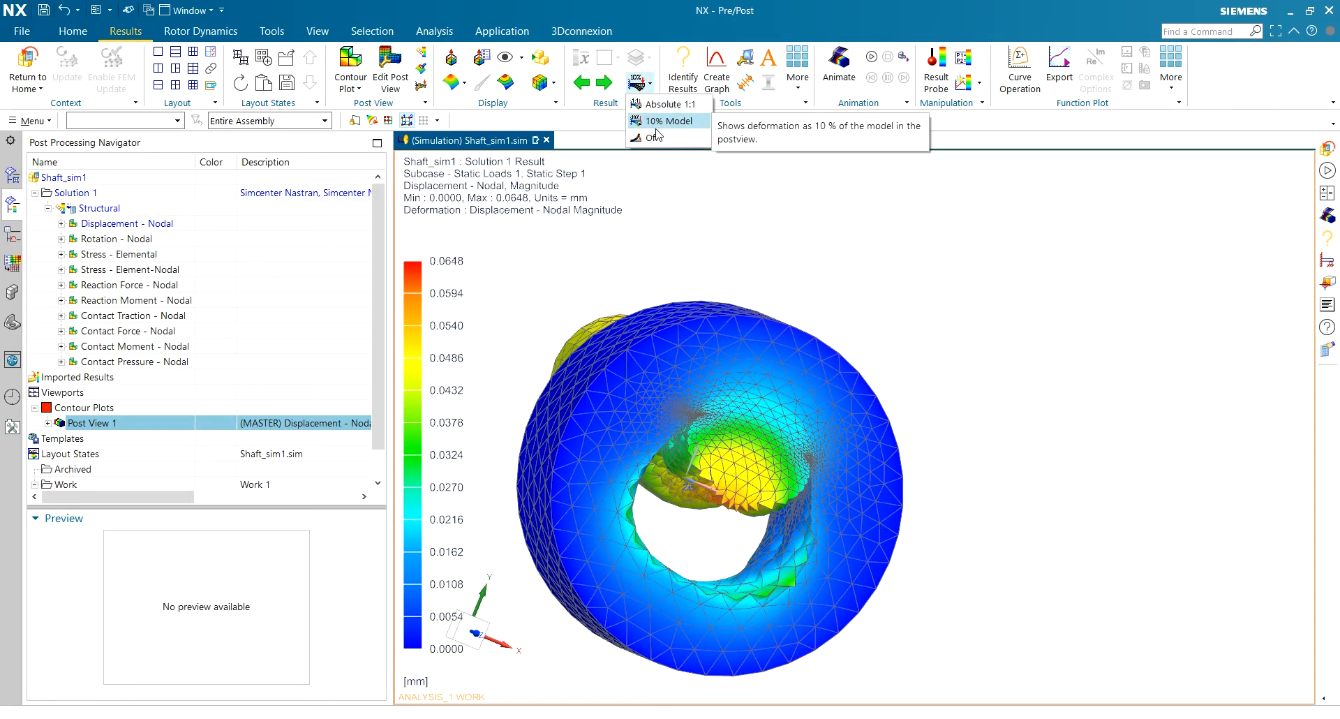
{"action": "left_click", "coordinate": [667, 104]}
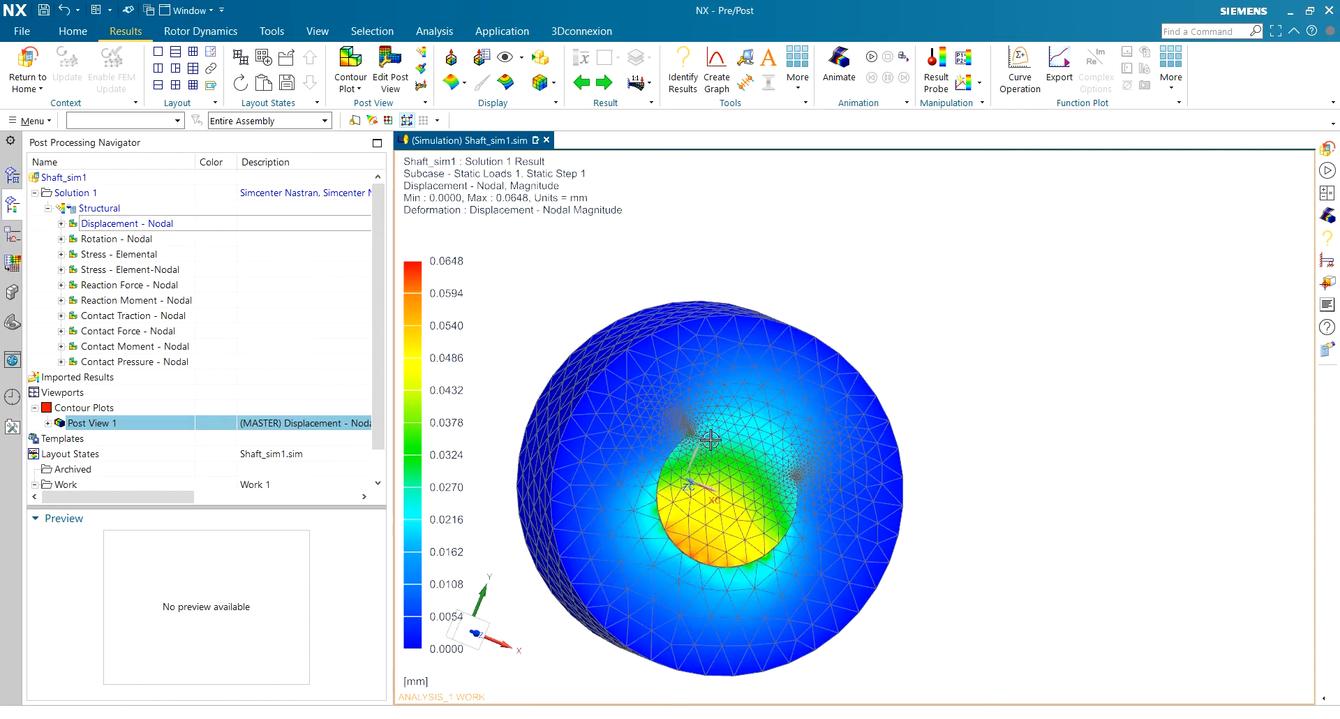
{"action": "scroll", "coordinate": [722, 514], "scroll_direction": "down", "scroll_amount": 2}
Set the deformation scale to 10% Model and examine the deformed shaft and collar from both ends.
{"action": "left_click", "coordinate": [636, 84]}
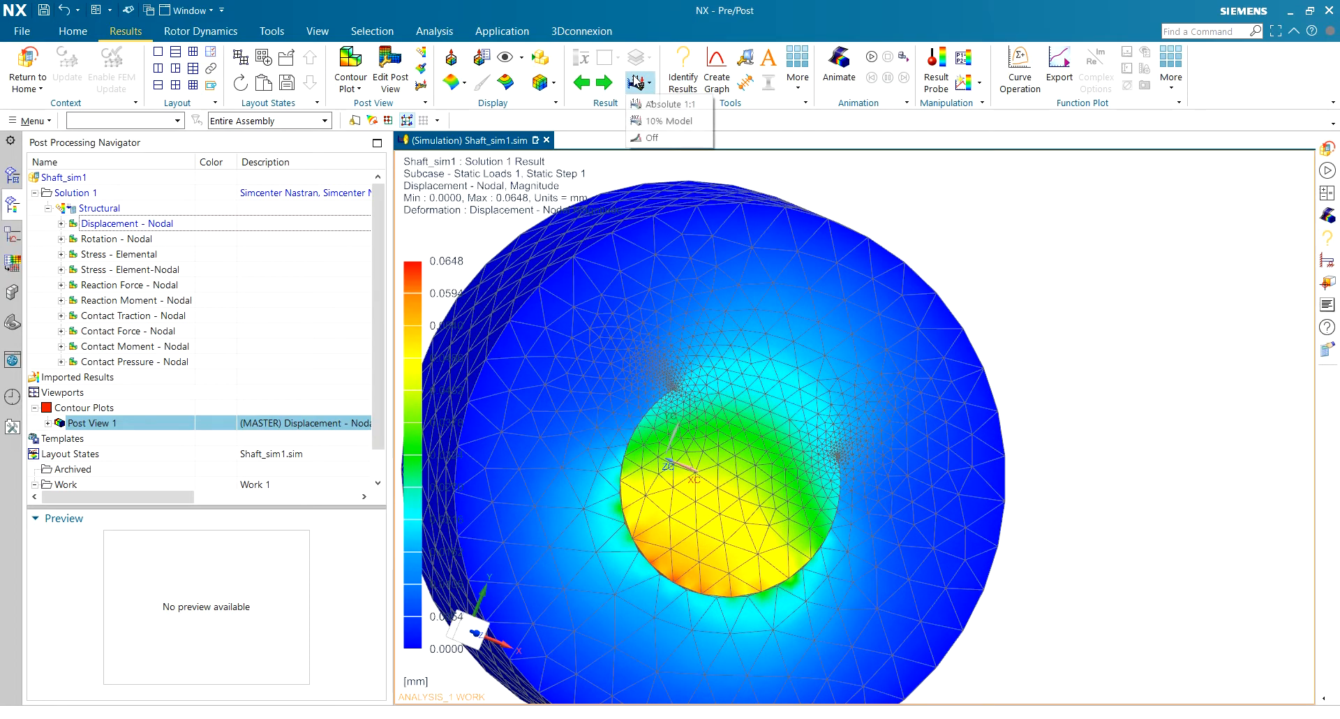
{"action": "left_click", "coordinate": [652, 122]}
{"action": "scroll", "coordinate": [733, 389], "scroll_direction": "up", "scroll_amount": 2}
{"action": "middle_click_drag", "start_coordinate": [733, 389], "coordinate": [711, 423]}
{"action": "scroll", "coordinate": [733, 446], "scroll_direction": "down", "scroll_amount": 2}
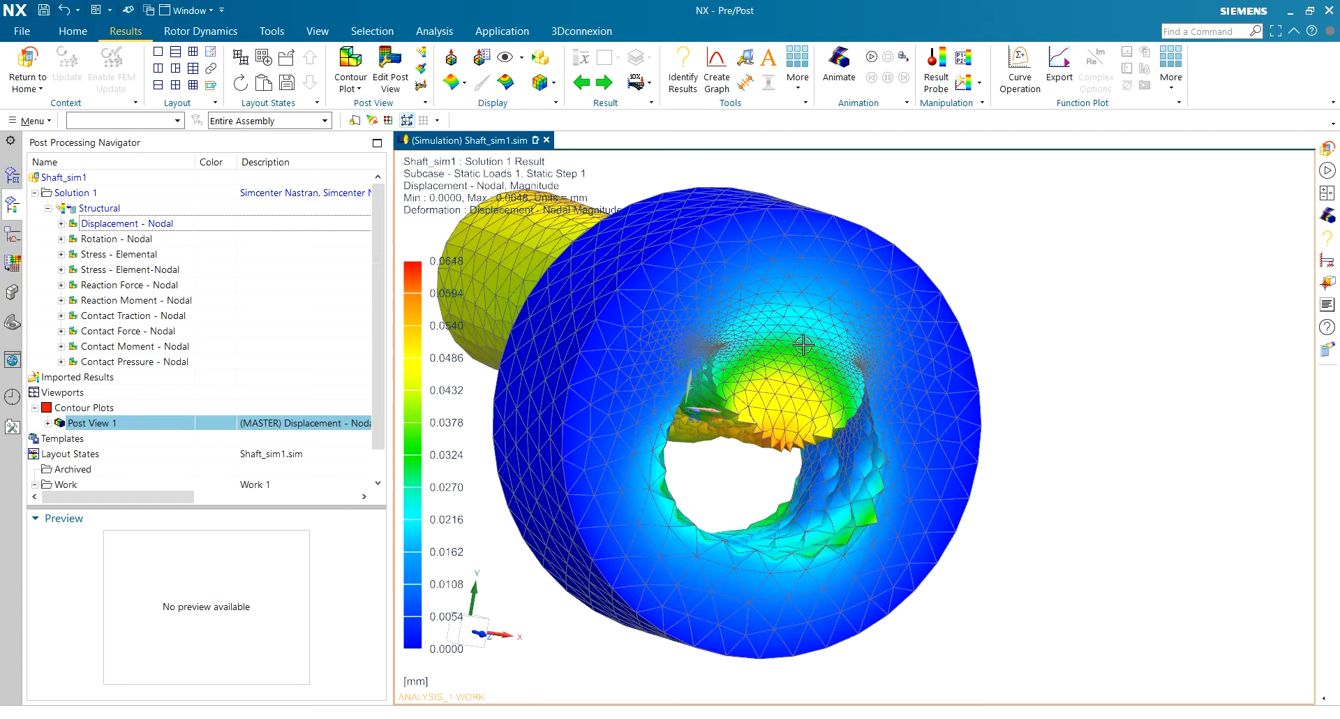
{"action": "scroll", "coordinate": [798, 325], "scroll_direction": "up", "scroll_amount": 2}
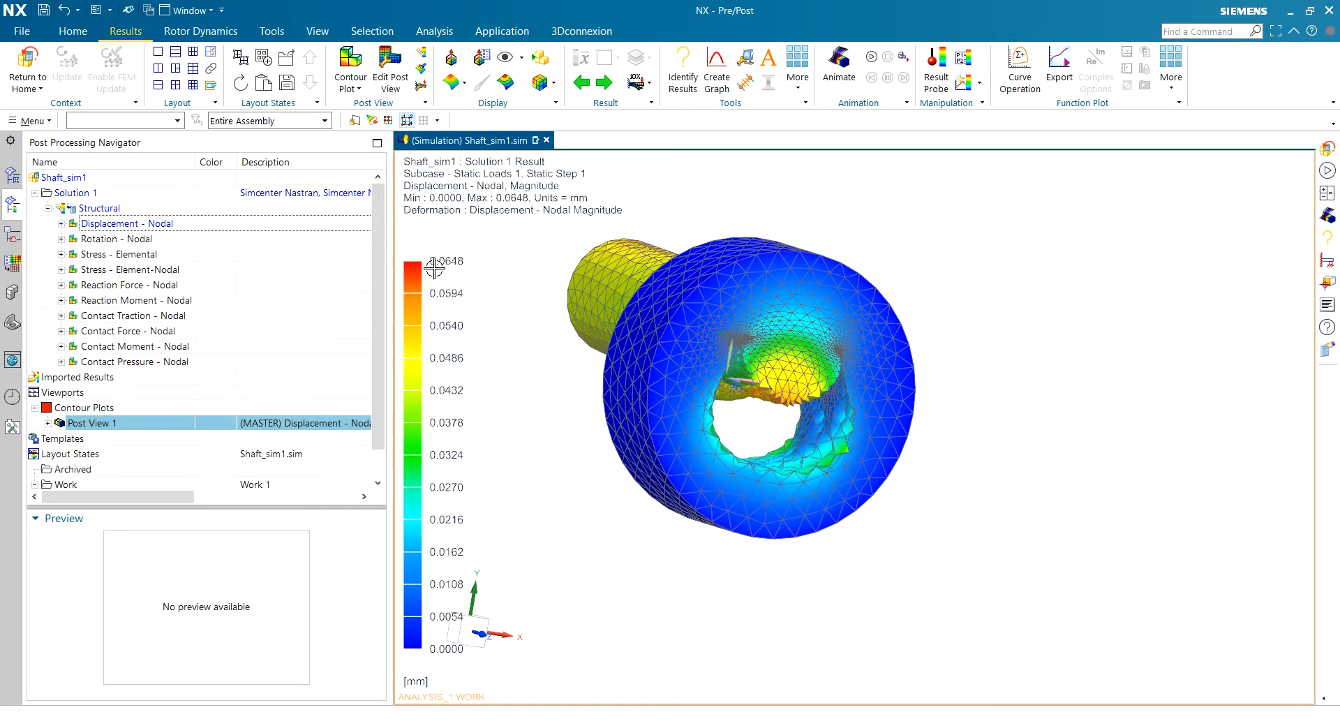
{"action": "middle_click_drag", "start_coordinate": [768, 316], "coordinate": [915, 321]}
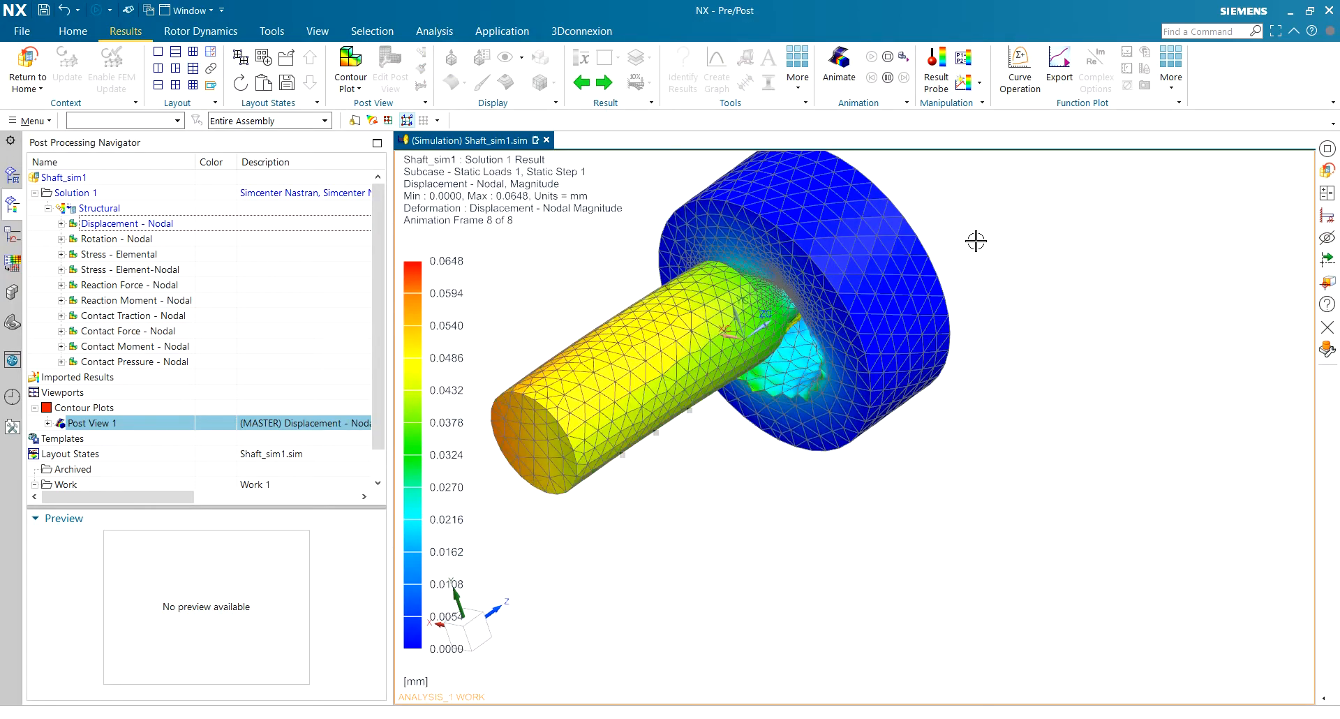
Inspect the animated displacement result from the hub's end face, and stop the animation.
{"action": "middle_click_drag", "start_coordinate": [964, 234], "coordinate": [909, 235]}
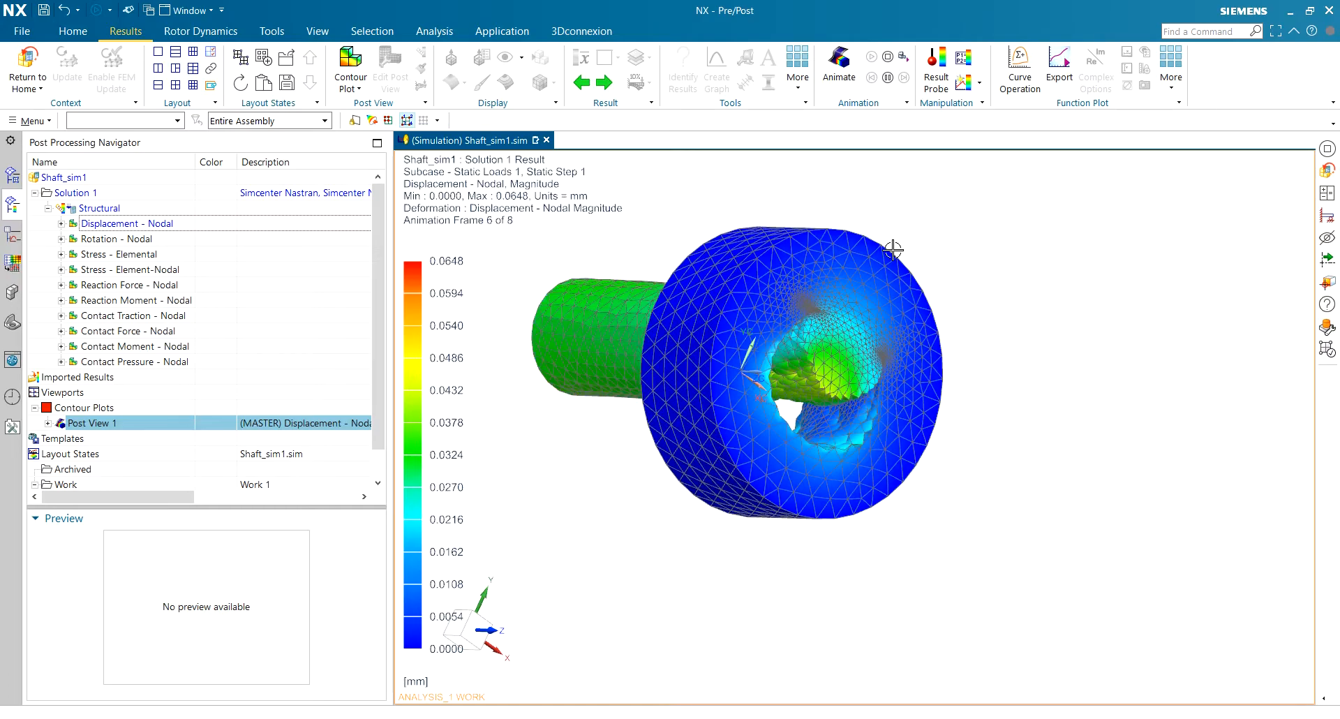
{"action": "scroll", "coordinate": [891, 248], "scroll_direction": "up", "scroll_amount": 3}
{"action": "scroll", "coordinate": [862, 321], "scroll_direction": "down", "scroll_amount": 5}
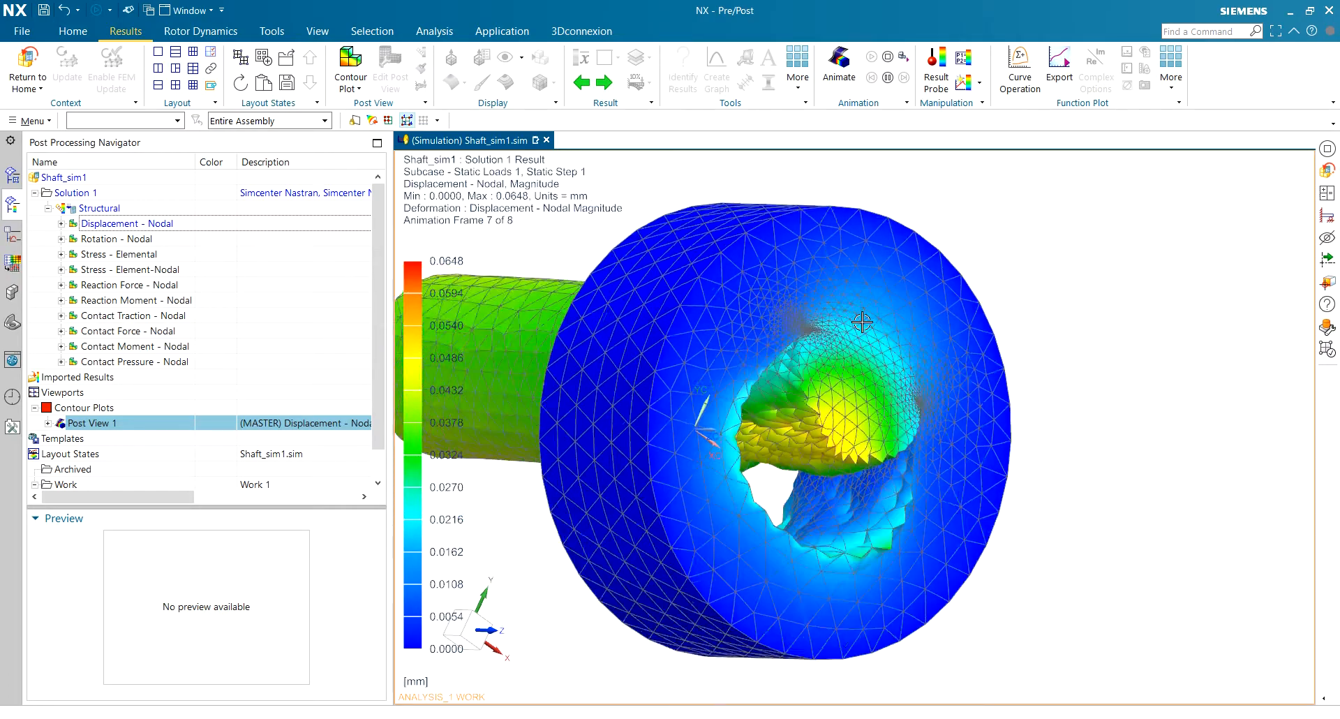
{"action": "middle_click_drag", "start_coordinate": [862, 321], "coordinate": [823, 335]}
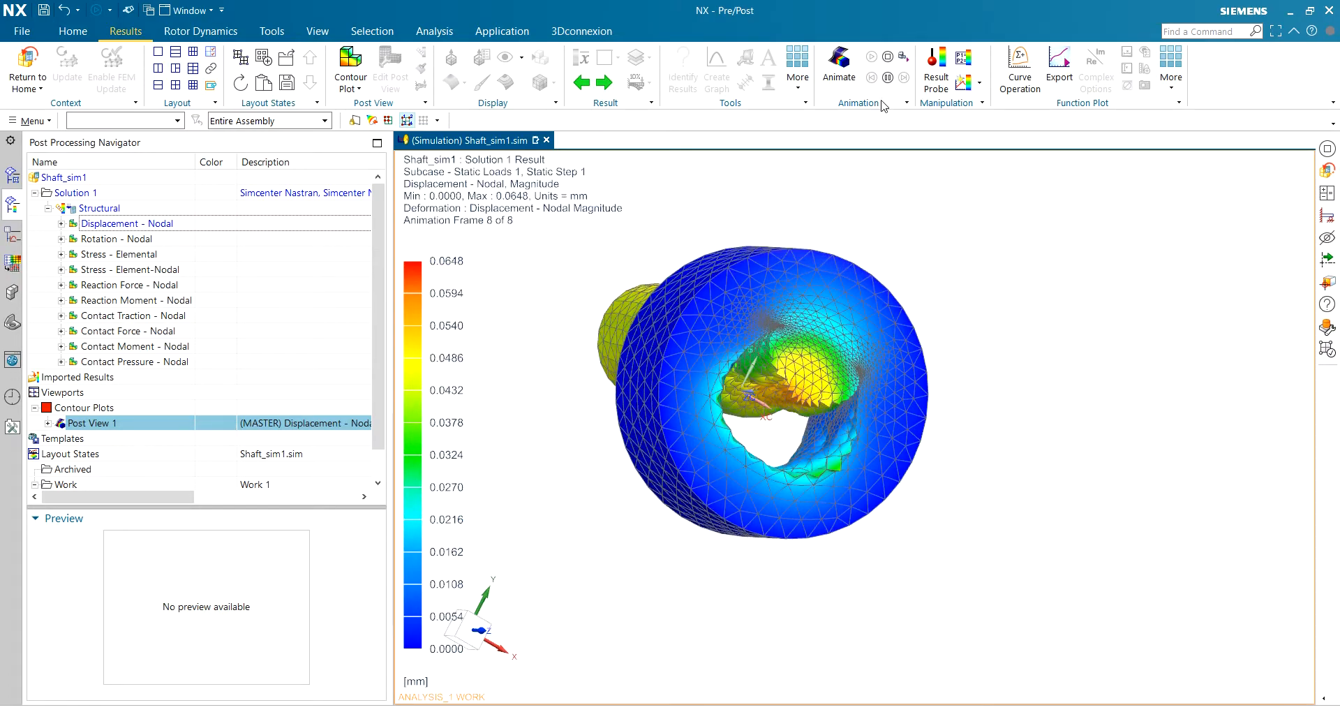
{"action": "left_click", "coordinate": [887, 77]}
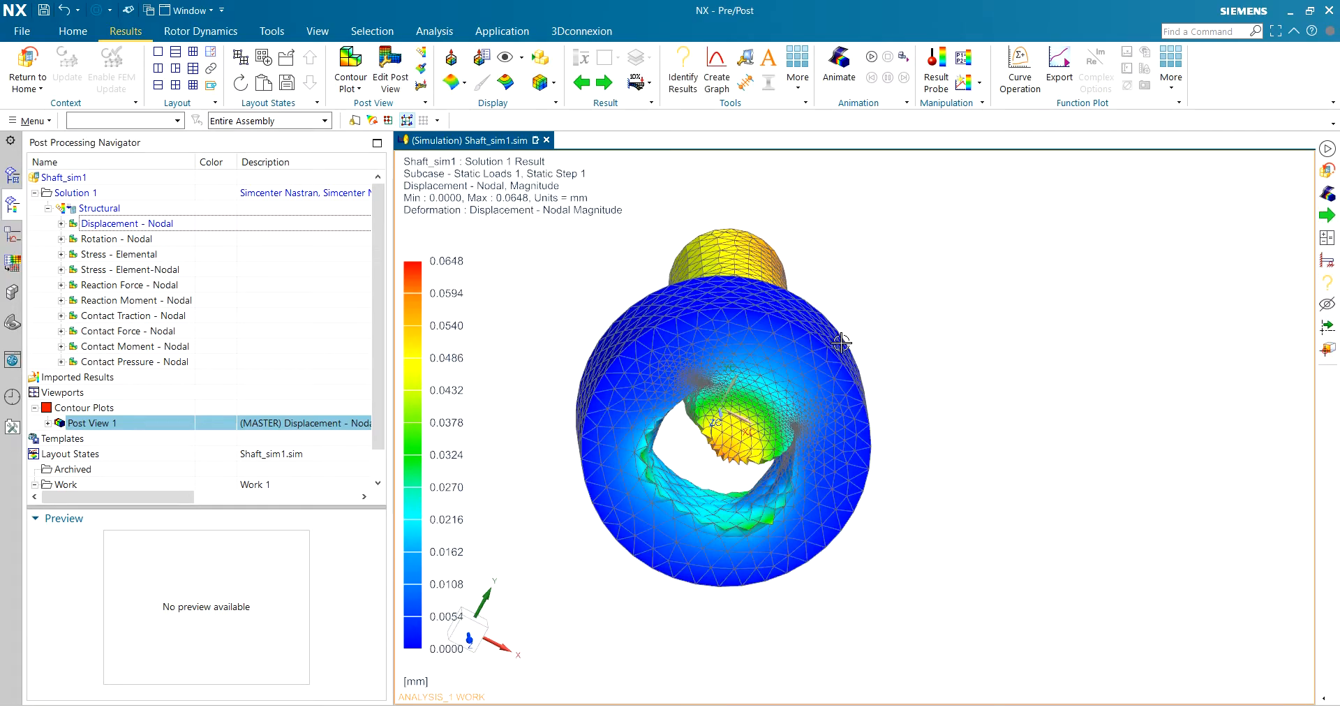
Switch to Foxit Reader and read the "Summary of Significant Aspects of Contact" section in User.pdf.
{"action": "key", "text": "alt+Tab"}
{"action": "scroll", "coordinate": [895, 430], "scroll_direction": "down", "scroll_amount": 10}
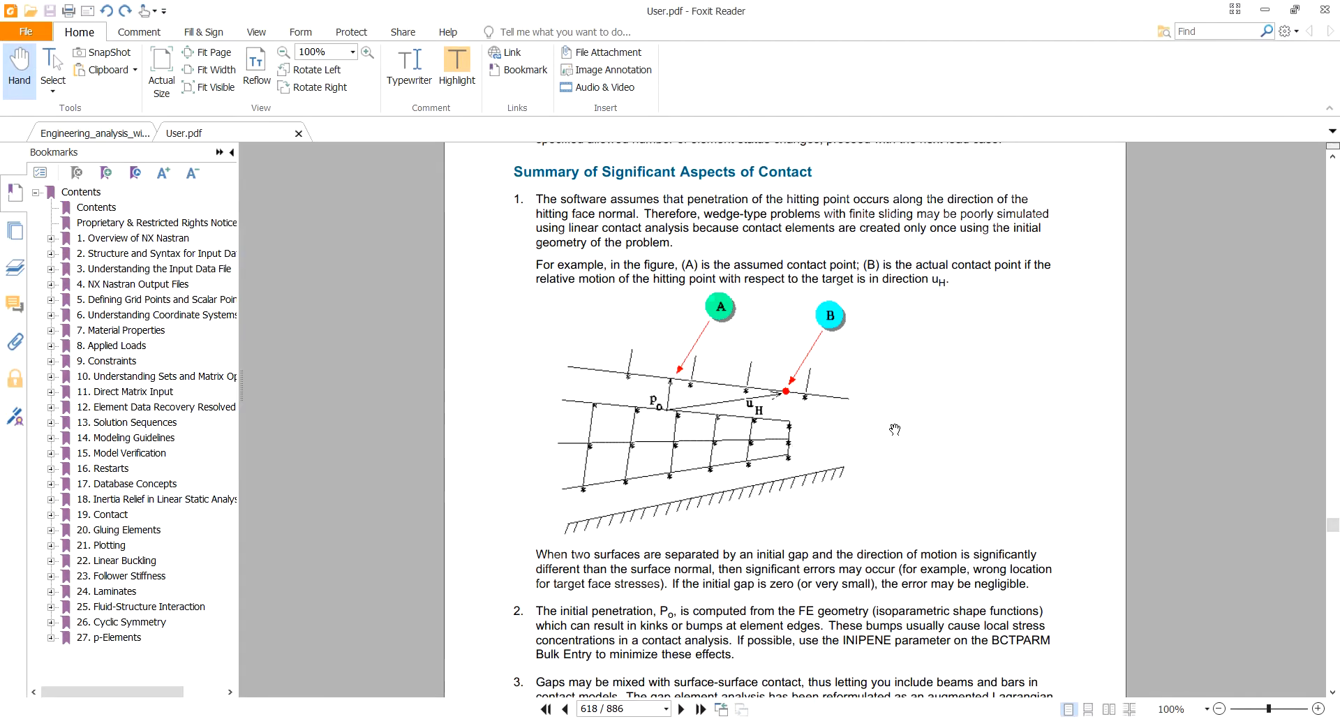
{"action": "scroll", "coordinate": [894, 431], "scroll_direction": "up", "scroll_amount": 10}
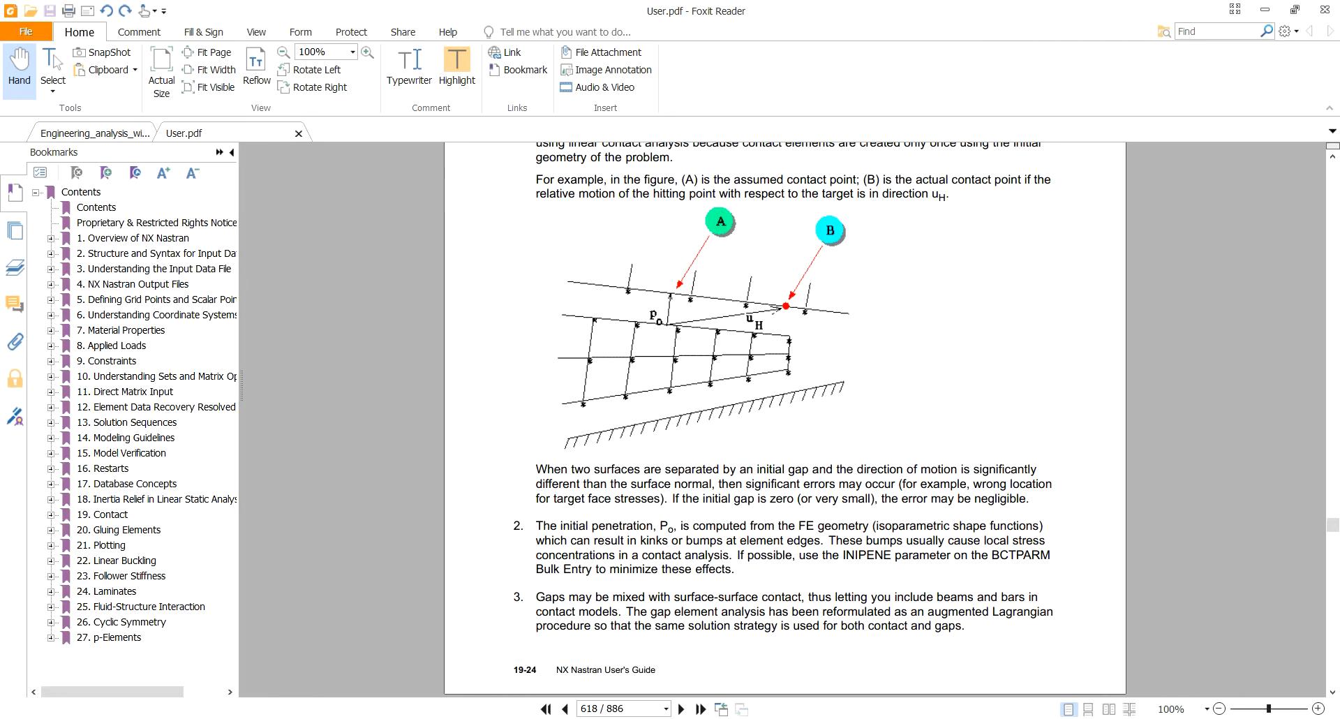
Switch back to NX and, with the model viewed end-on, display the 3D Collectors and hide the Polygon Geometry.
{"action": "left_click", "coordinate": [900, 717]}
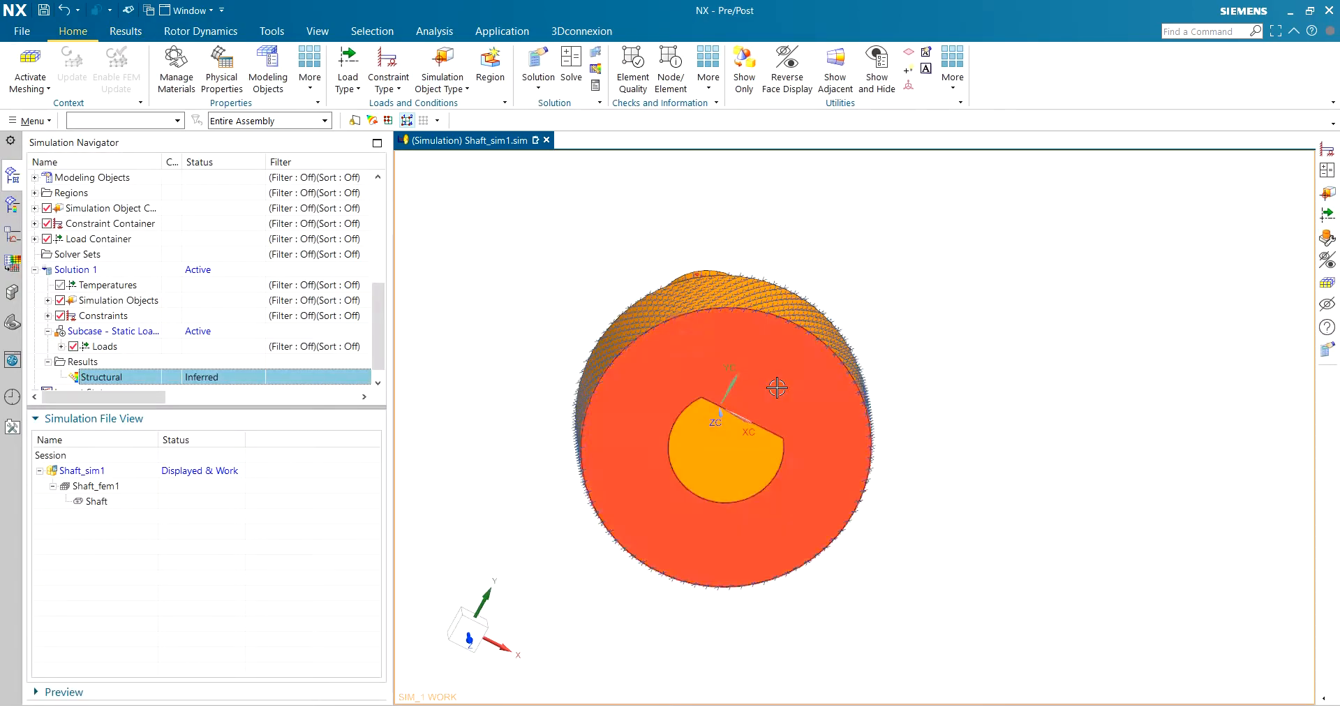
{"action": "middle_click_drag", "start_coordinate": [775, 384], "coordinate": [858, 359]}
{"action": "key", "text": "F8"}
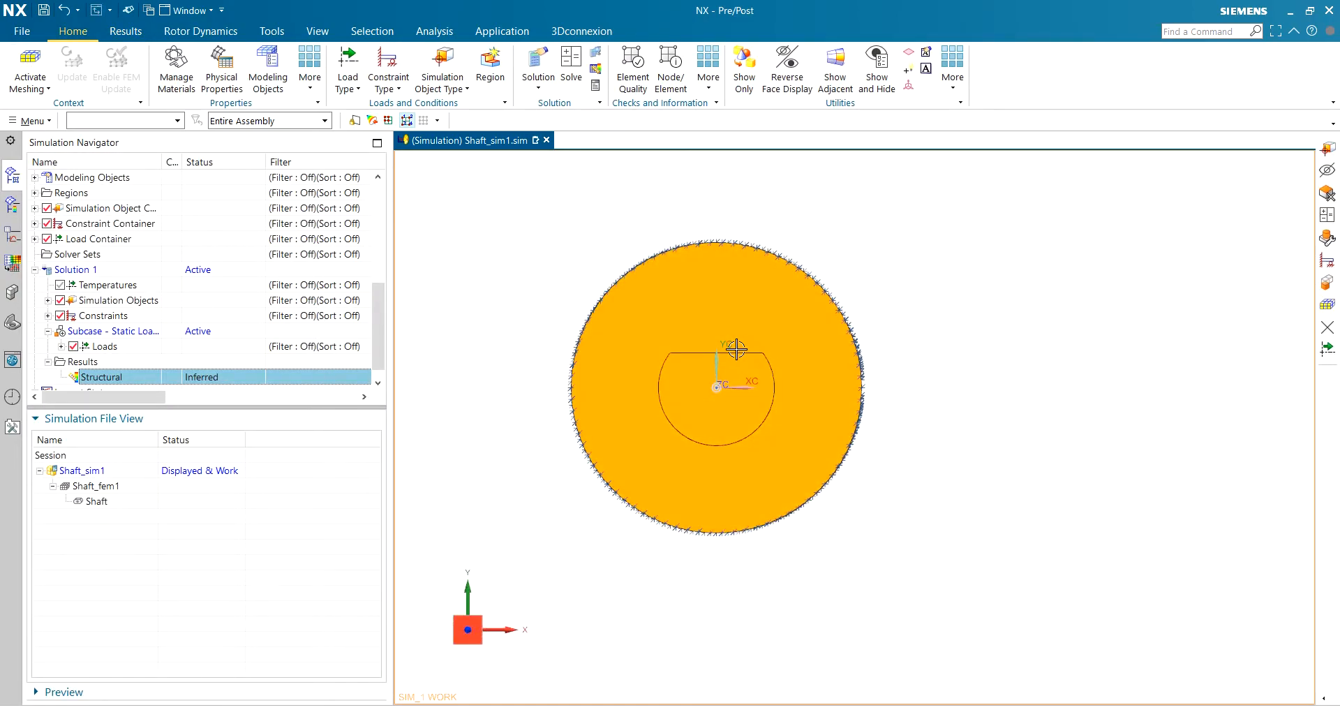
{"action": "scroll", "coordinate": [844, 352], "scroll_direction": "up", "scroll_amount": 5}
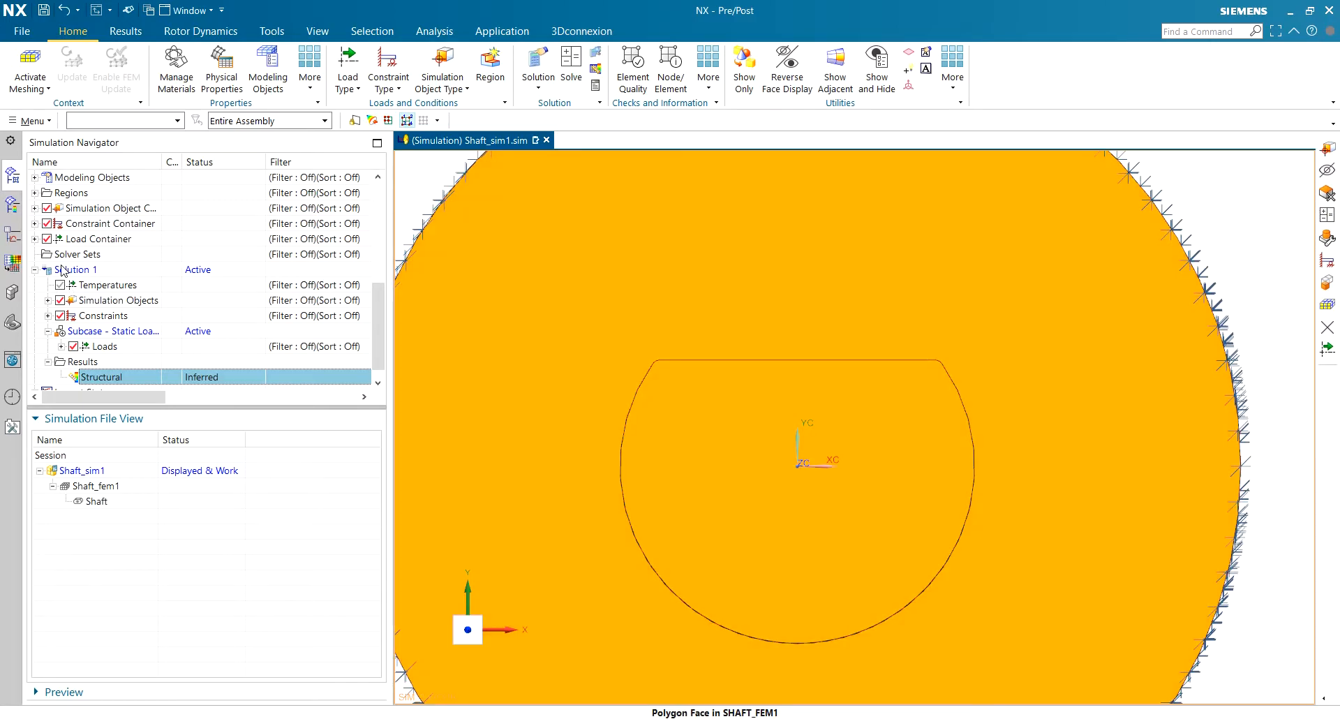
{"action": "scroll", "coordinate": [57, 293], "scroll_direction": "up", "scroll_amount": 6}
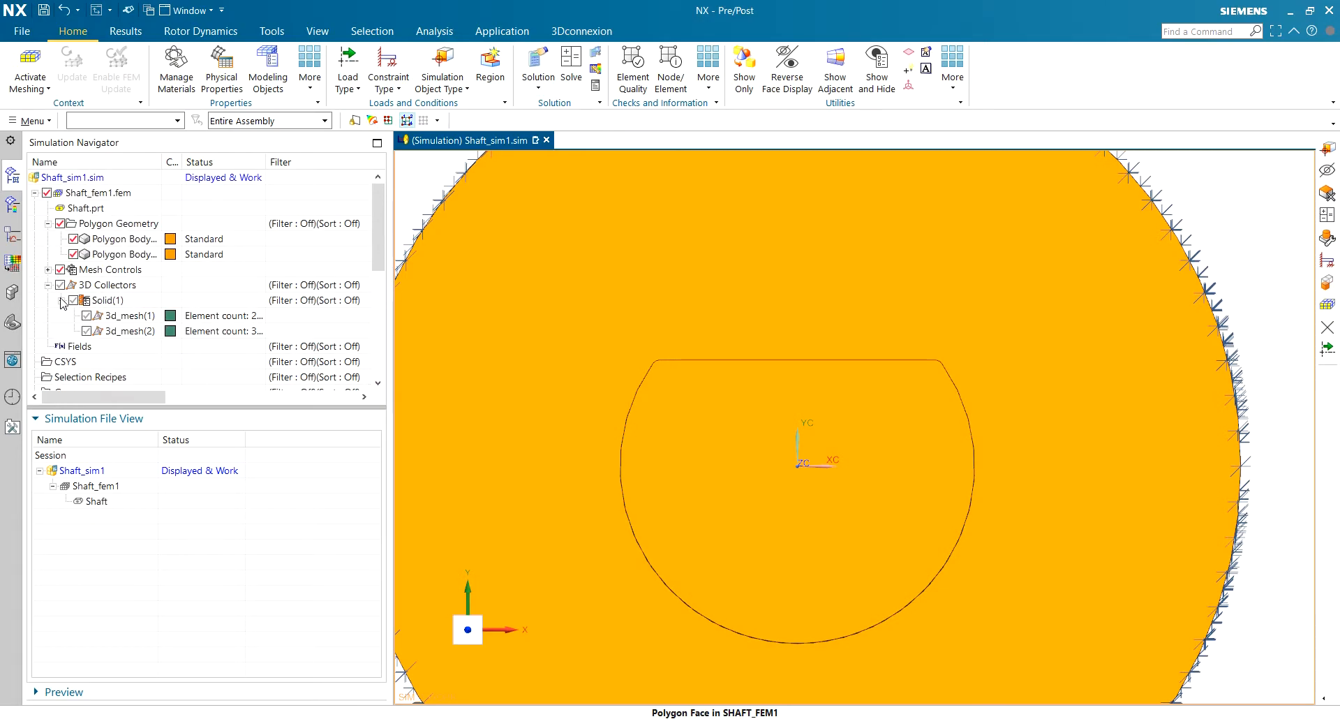
{"action": "left_click", "coordinate": [60, 285]}
{"action": "left_click", "coordinate": [60, 223]}
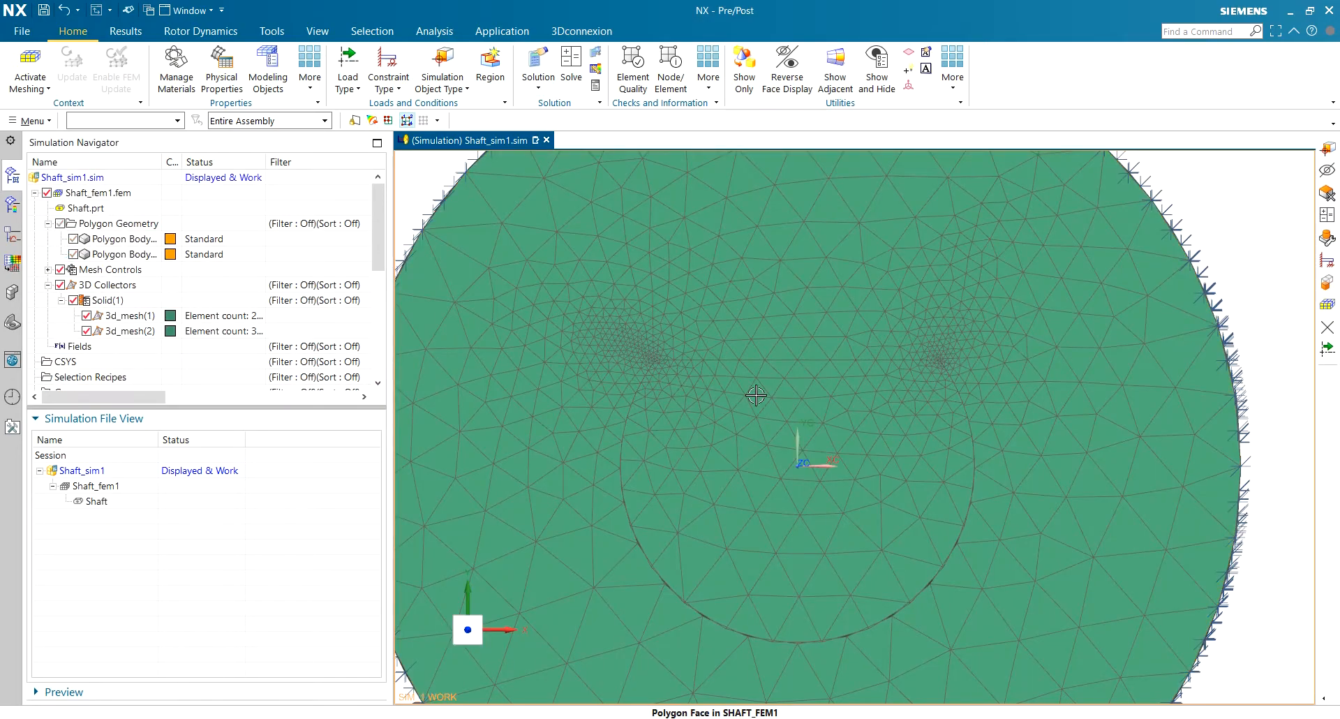
Examine up close how the shaft and hub meshes meet along the circular contact boundary.
{"action": "scroll", "coordinate": [988, 499], "scroll_direction": "down", "scroll_amount": 10}
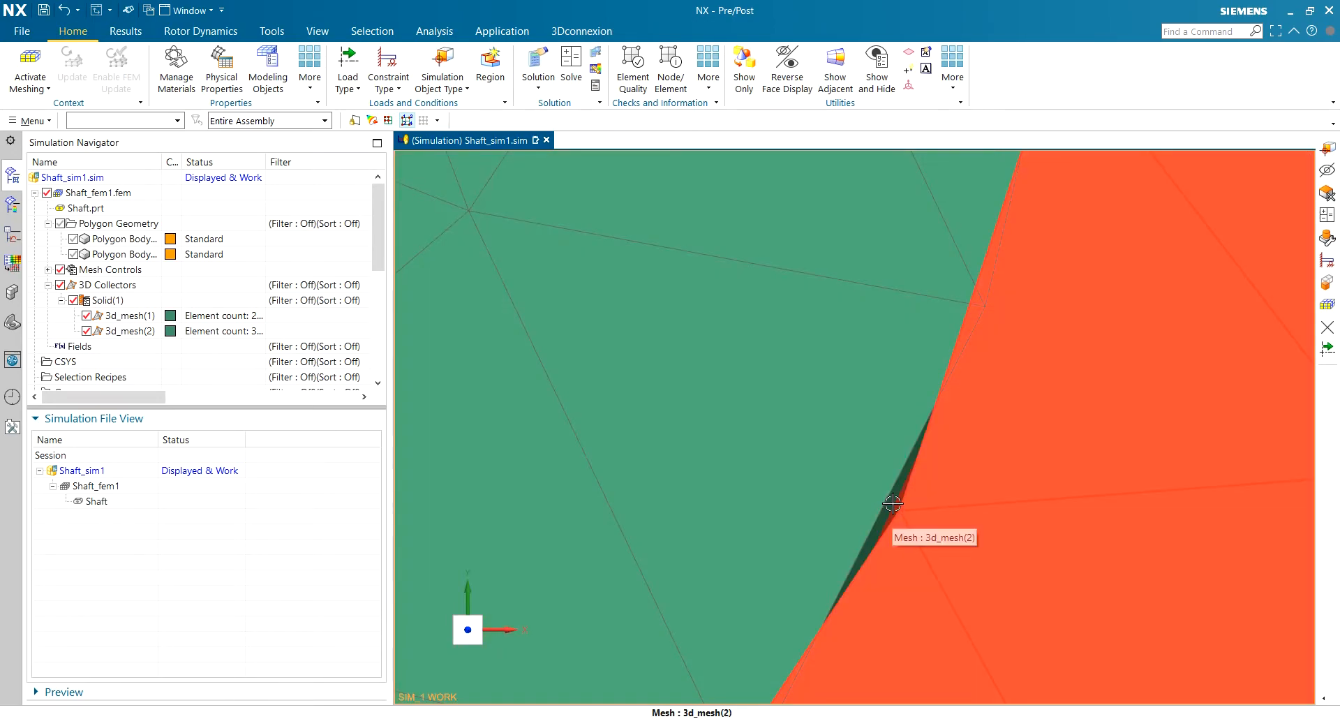
{"action": "scroll", "coordinate": [894, 500], "scroll_direction": "up", "scroll_amount": 1}
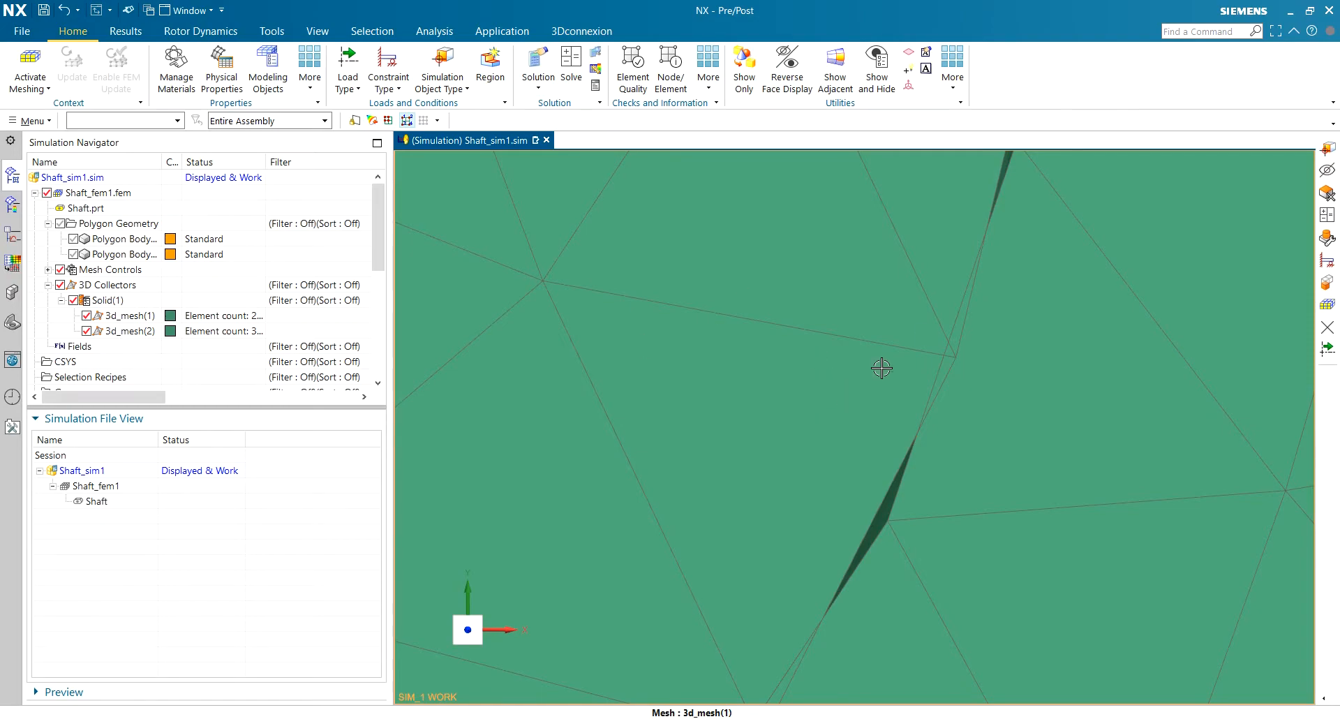
{"action": "scroll", "coordinate": [936, 337], "scroll_direction": "down", "scroll_amount": 2}
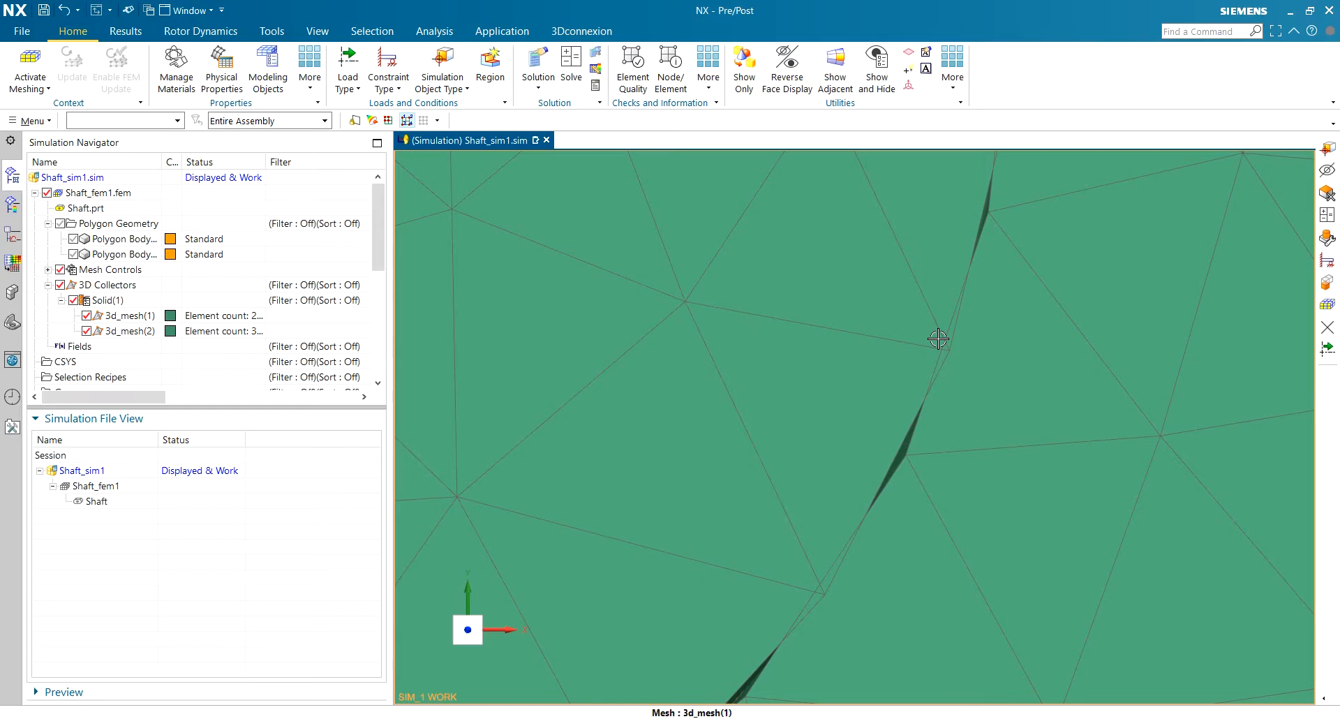
{"action": "scroll", "coordinate": [938, 339], "scroll_direction": "down", "scroll_amount": 3}
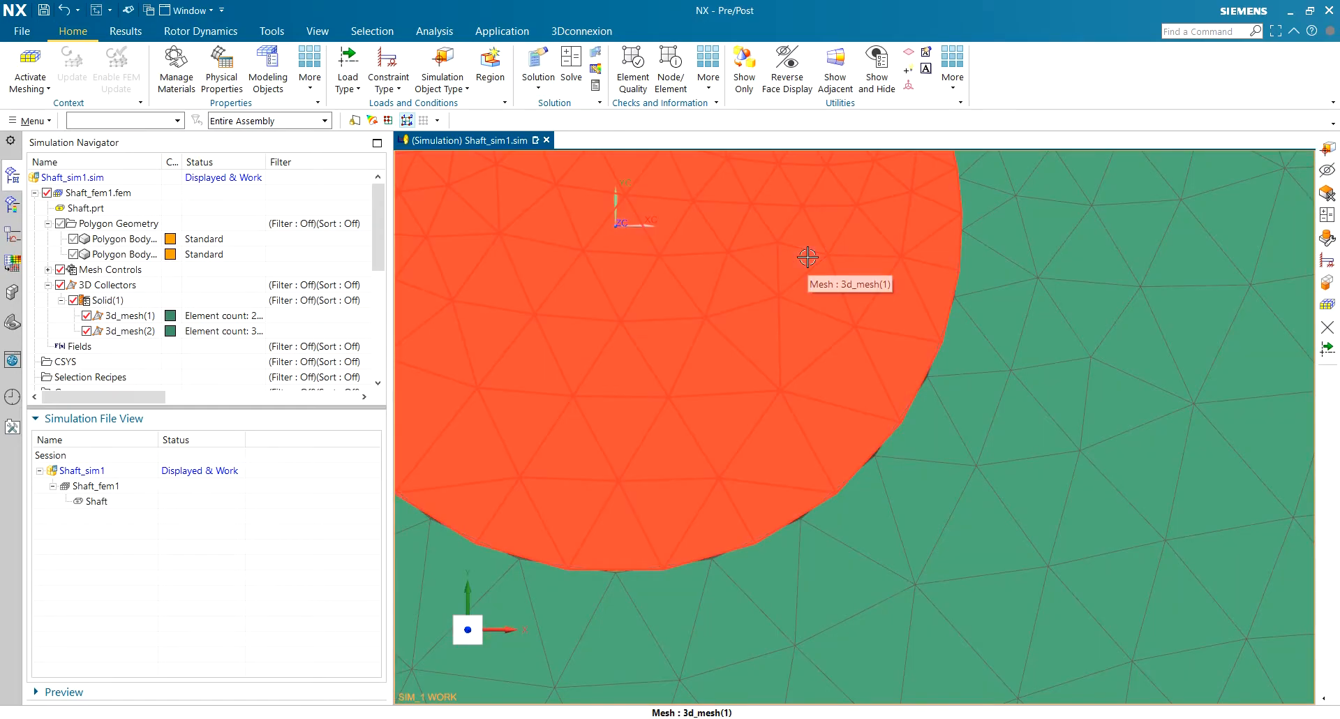
{"action": "scroll", "coordinate": [807, 257], "scroll_direction": "down", "scroll_amount": 3}
{"action": "scroll", "coordinate": [772, 206], "scroll_direction": "down", "scroll_amount": 1}
{"action": "scroll", "coordinate": [774, 209], "scroll_direction": "up", "scroll_amount": 2}
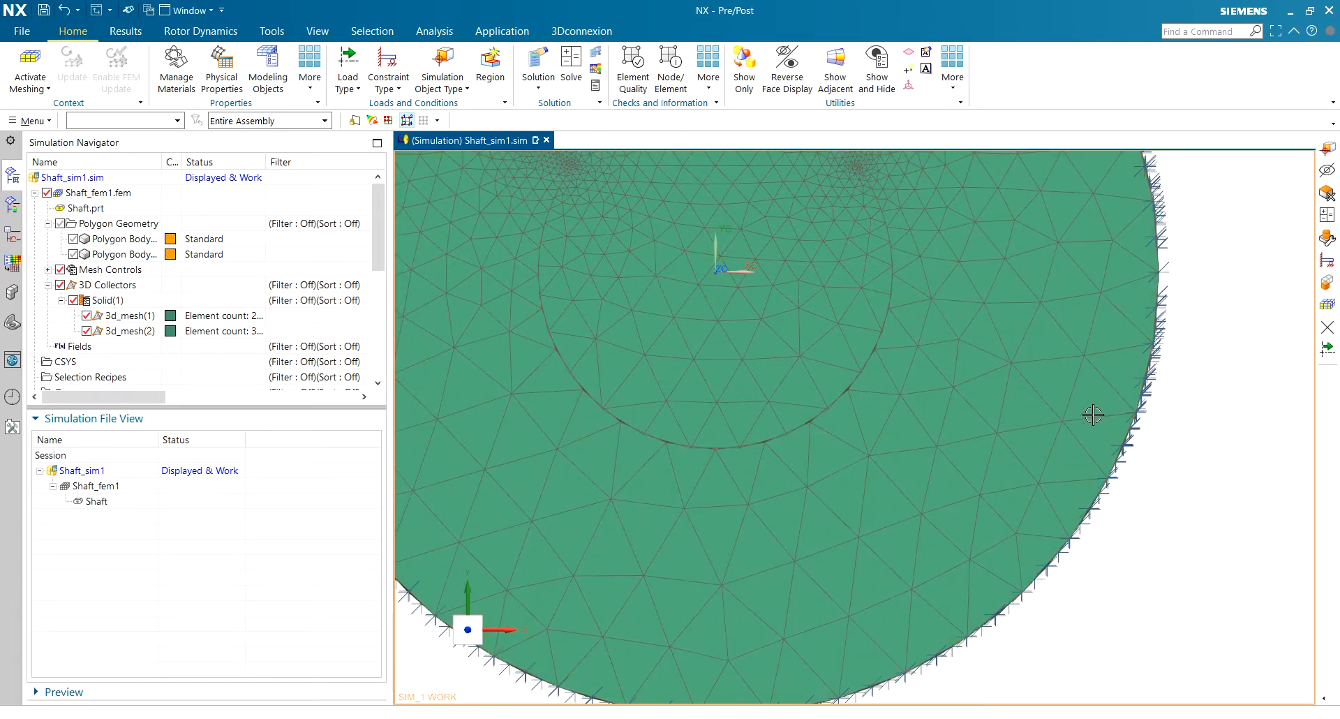
{"action": "scroll", "coordinate": [802, 419], "scroll_direction": "up", "scroll_amount": 5}
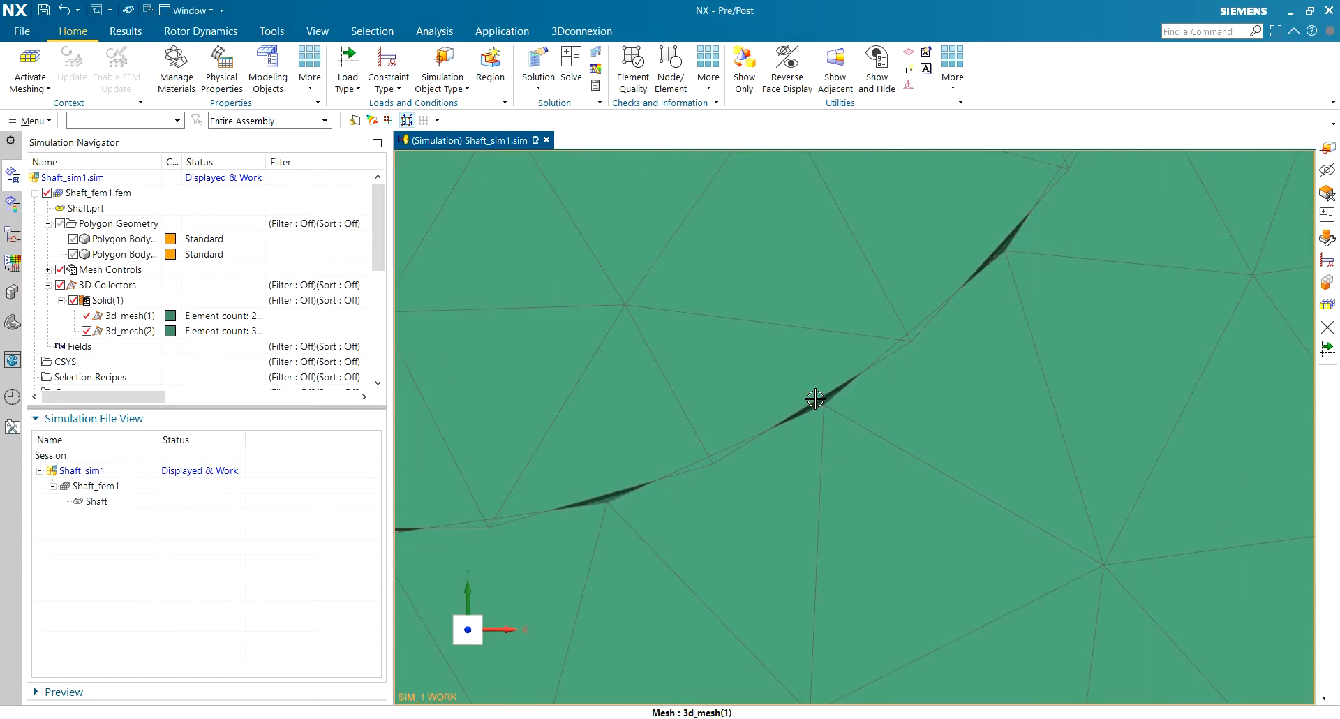
{"action": "scroll", "coordinate": [815, 399], "scroll_direction": "down", "scroll_amount": 5}
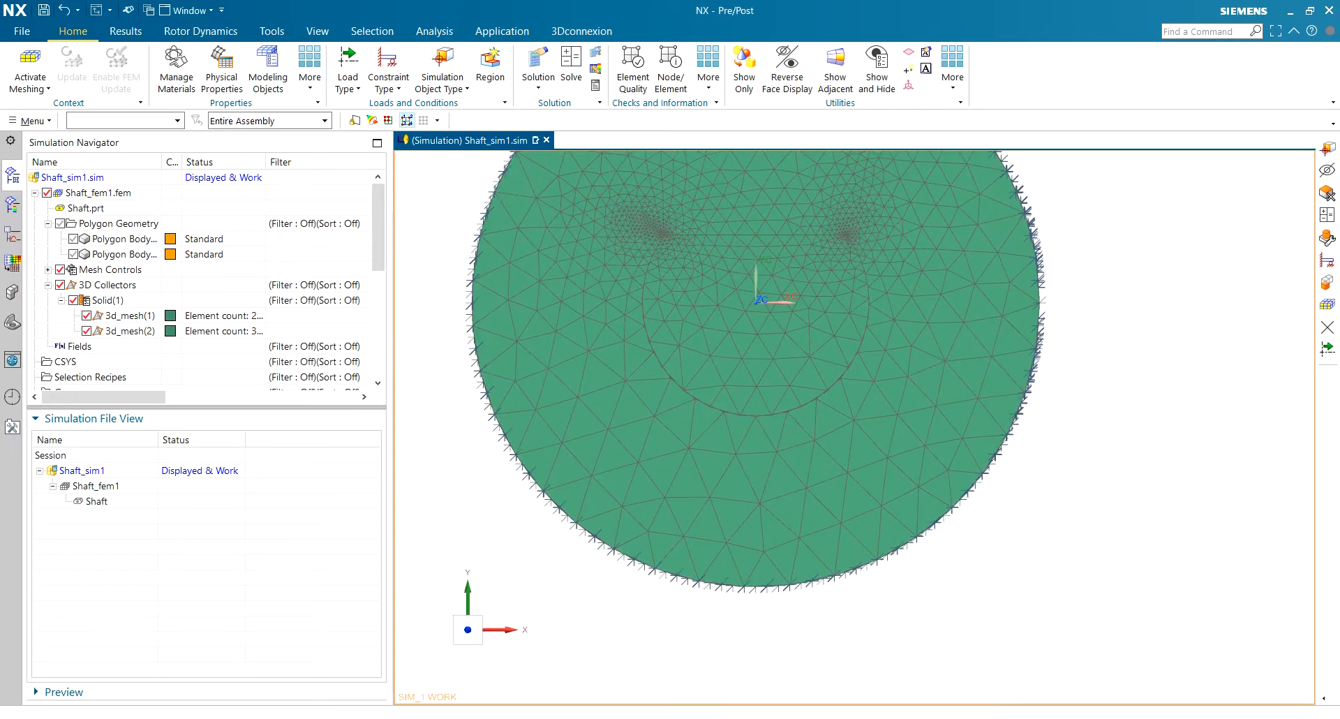
Switch to Foxit Reader and study Figures 1.14 and 1.15 on contact pair parameters and initial penetration options in the engineering analysis PDF.
{"action": "key", "text": "alt+Tab"}
{"action": "left_click", "coordinate": [96, 136]}
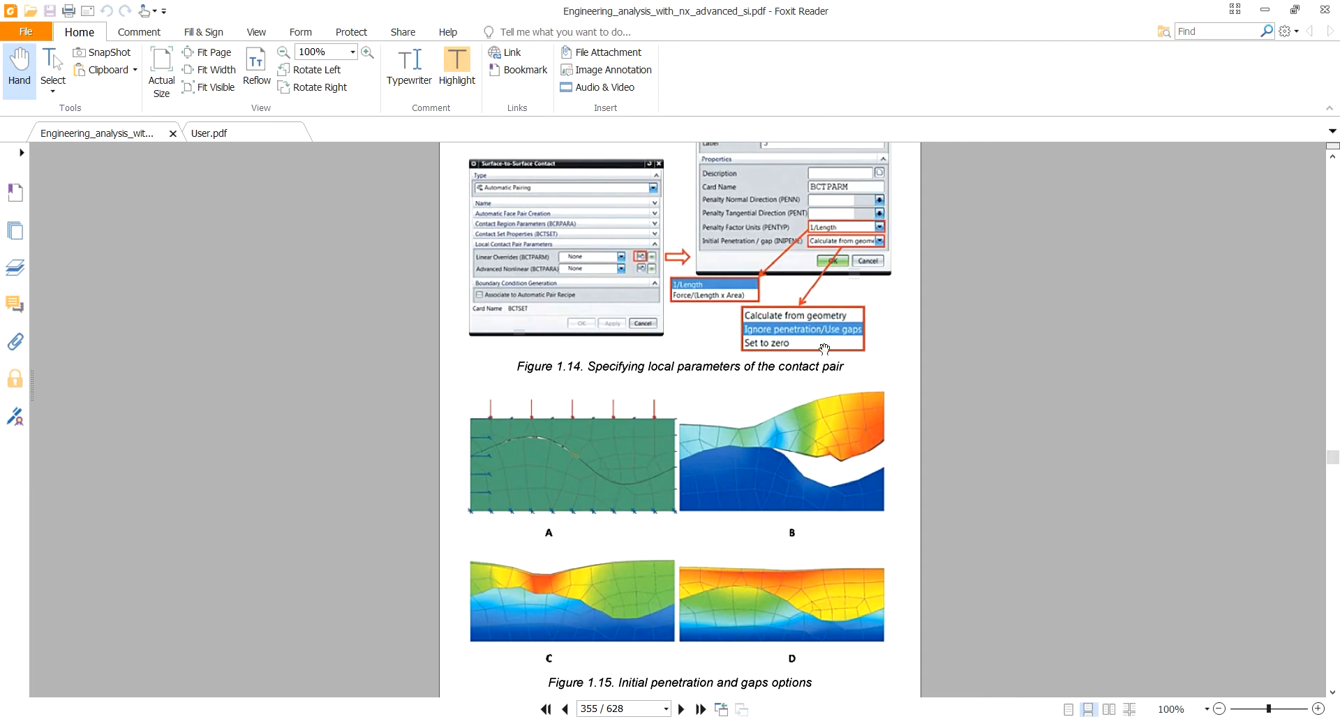
{"action": "scroll", "coordinate": [751, 492], "scroll_direction": "up", "scroll_amount": 2, "text": "ctrl"}
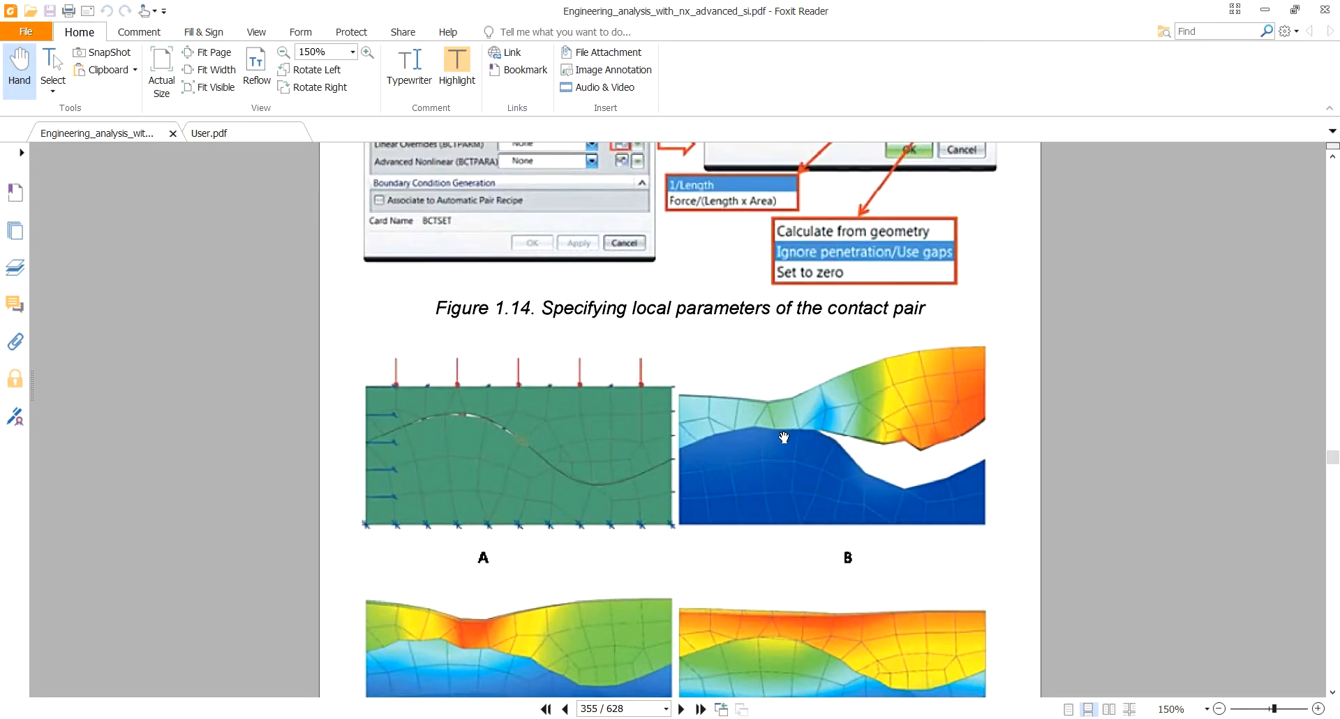
{"action": "scroll", "coordinate": [643, 455], "scroll_direction": "down", "scroll_amount": 1}
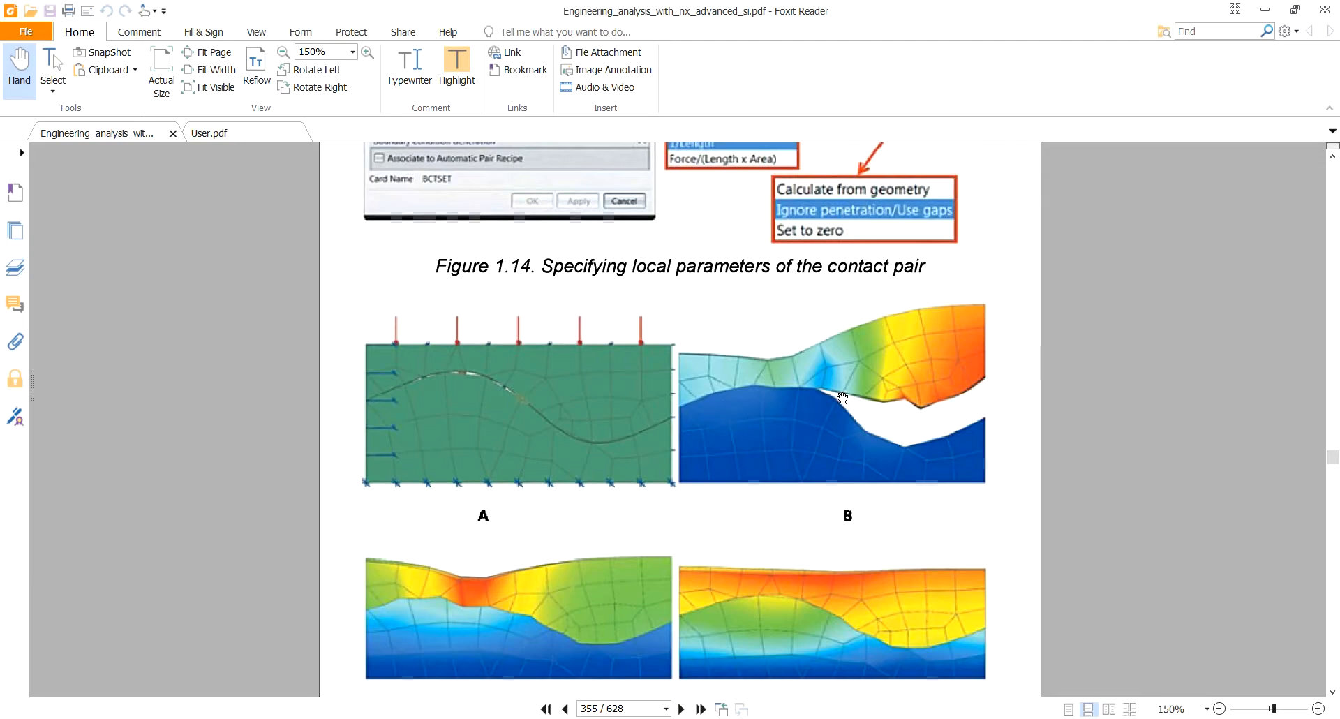
{"action": "scroll", "coordinate": [810, 401], "scroll_direction": "up", "scroll_amount": 3}
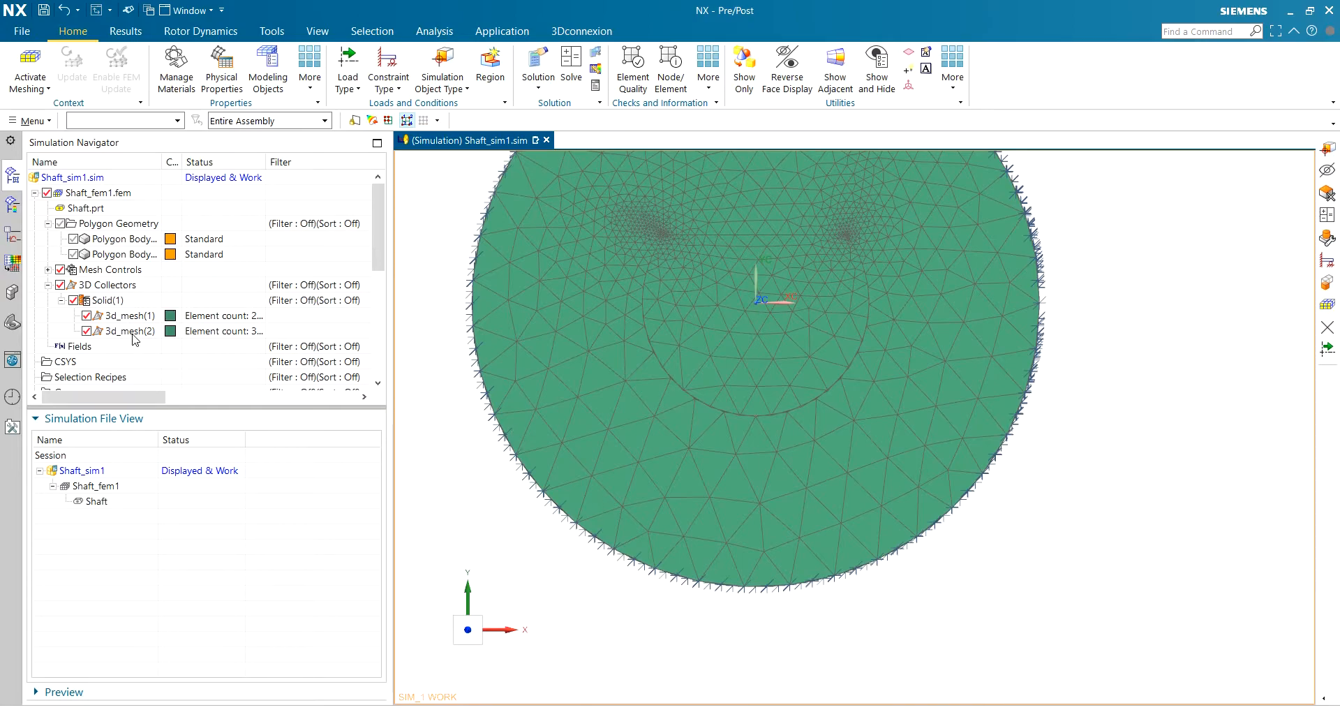
In NX, add BCTPARM local overrides to Solution 1's surface-to-surface contact, with Initial Penetration / Gap set to Set Gaps and Penetrations to Zero.
{"action": "scroll", "coordinate": [126, 328], "scroll_direction": "down", "scroll_amount": 3}
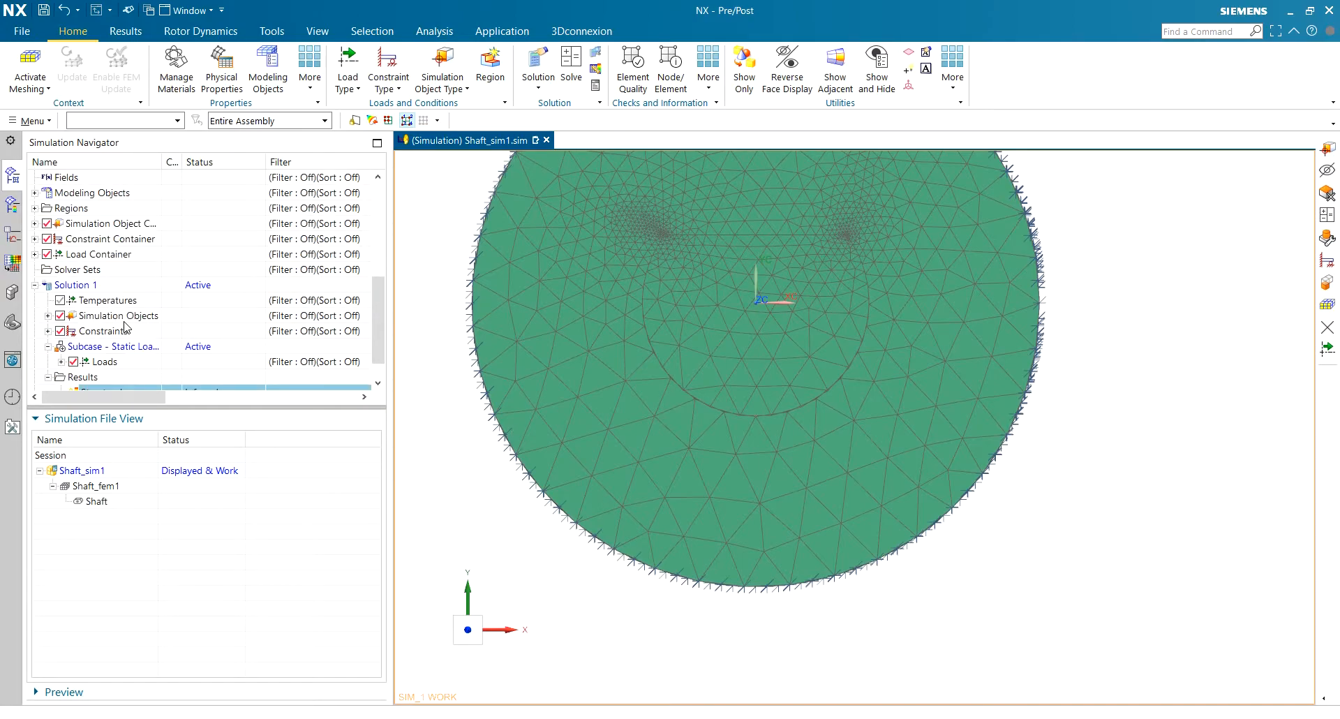
{"action": "scroll", "coordinate": [127, 330], "scroll_direction": "down", "scroll_amount": 1}
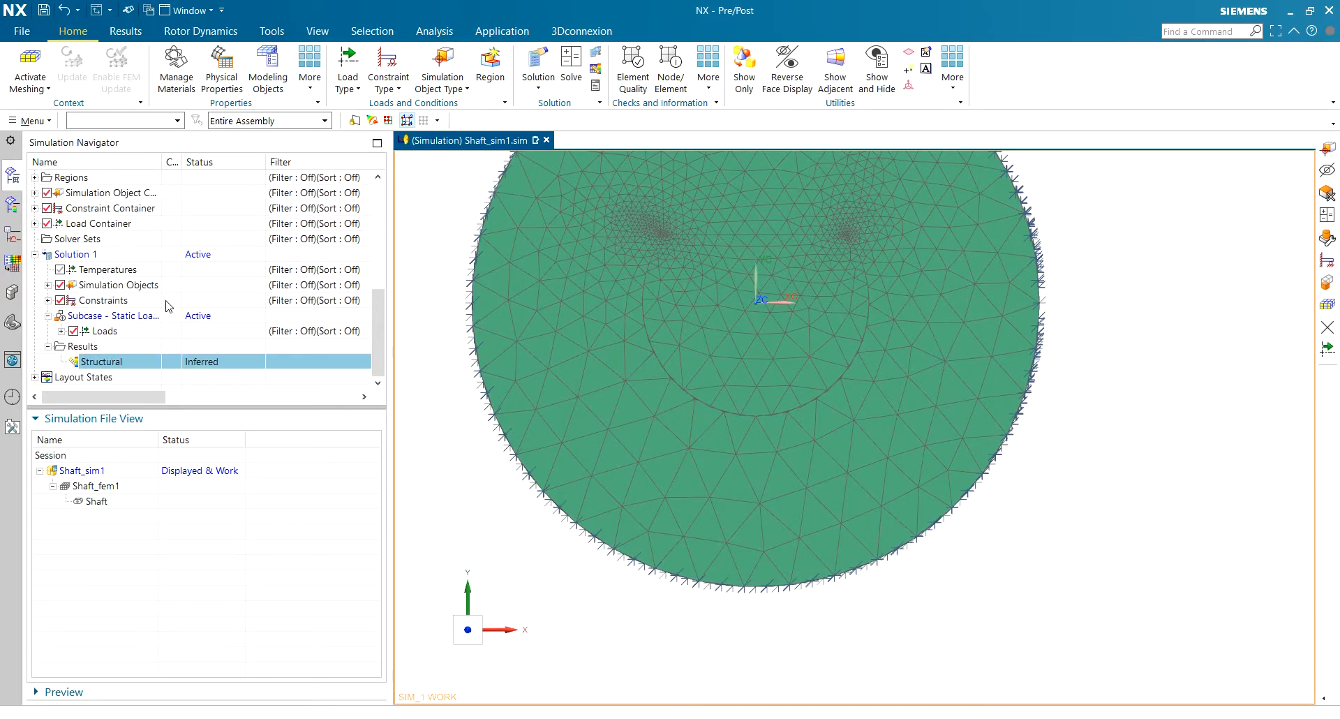
{"action": "left_click", "coordinate": [48, 285]}
{"action": "double_click", "coordinate": [146, 301]}
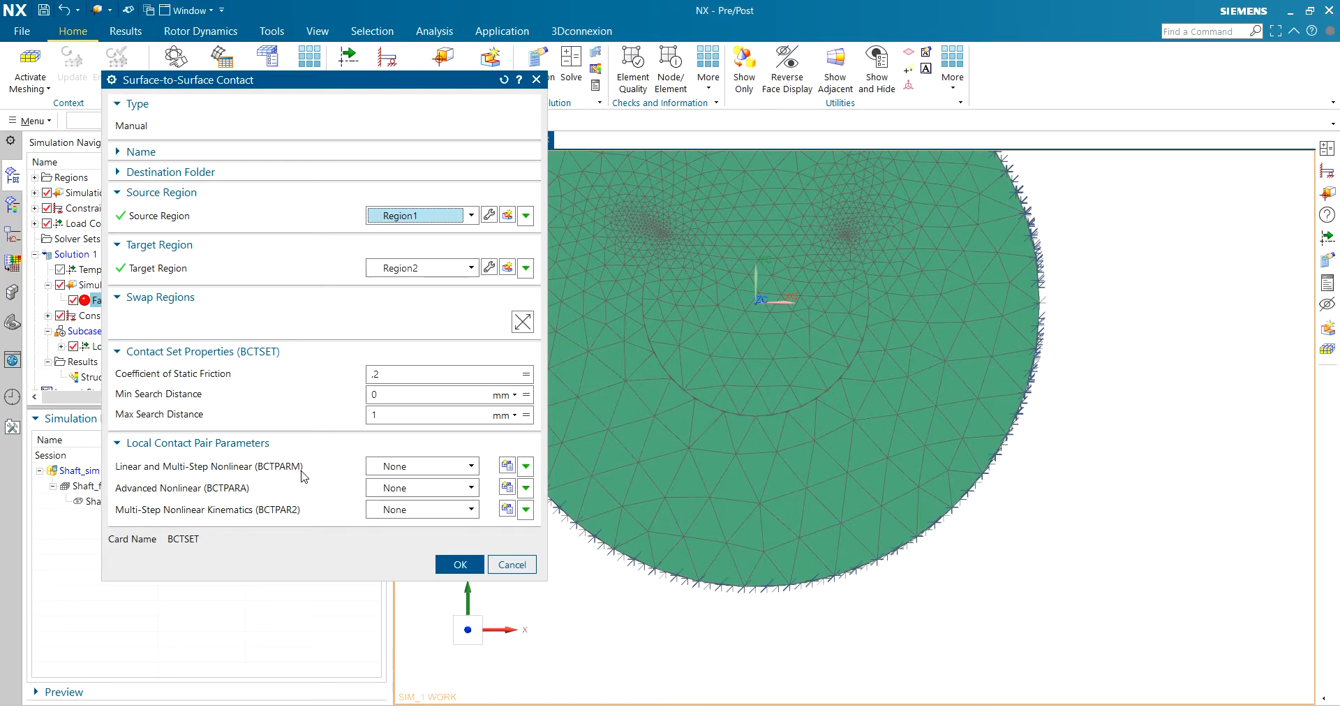
{"action": "left_click", "coordinate": [508, 466]}
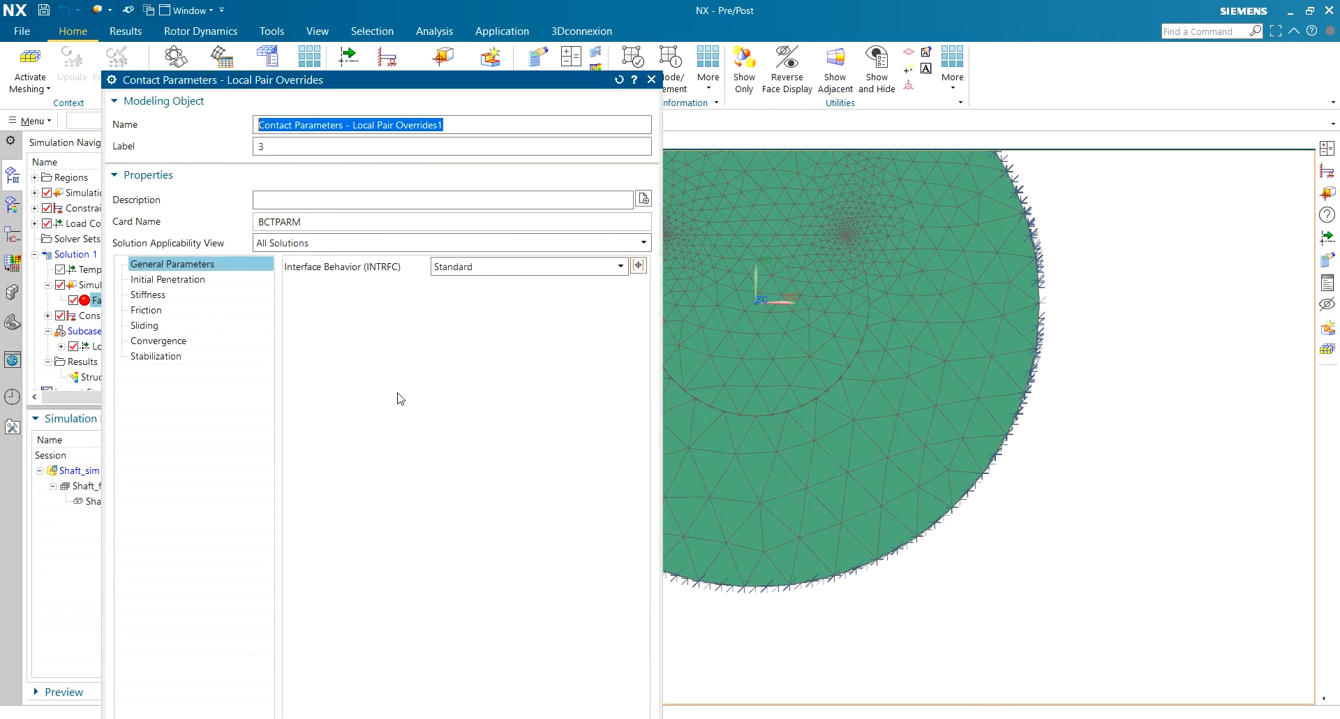
{"action": "left_click", "coordinate": [186, 282]}
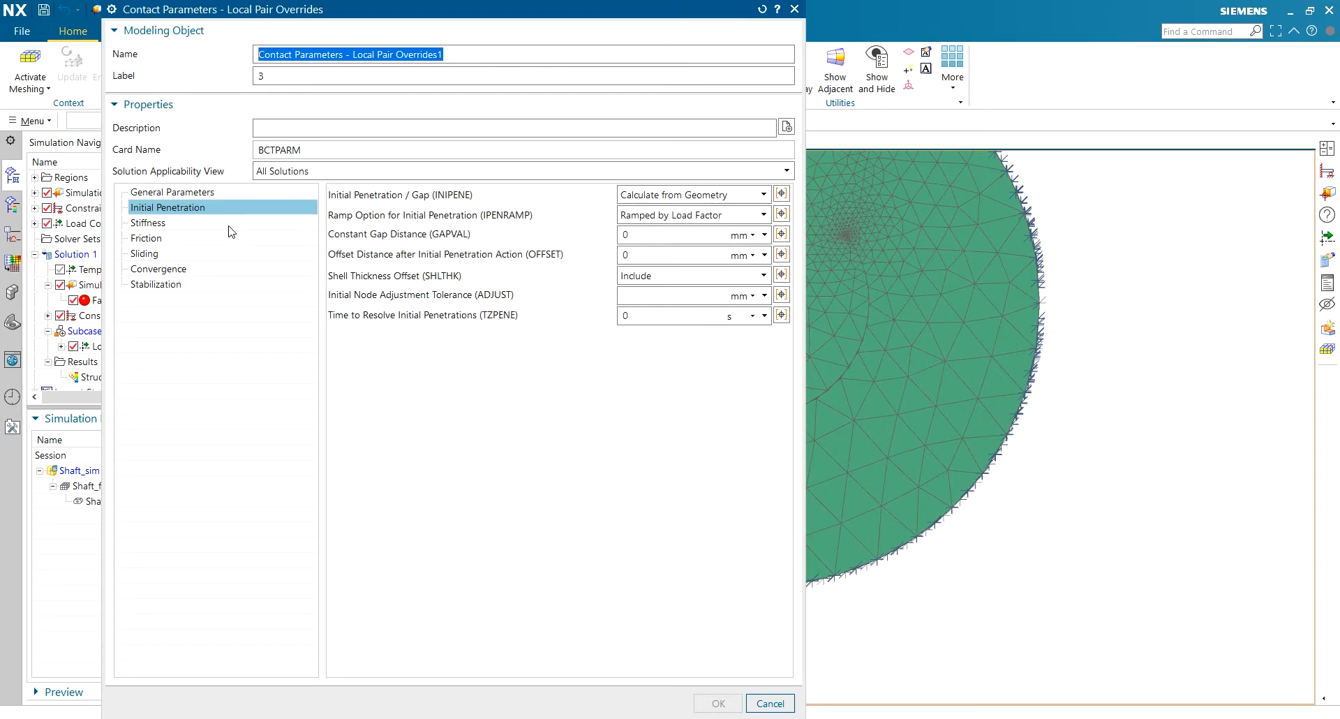
{"action": "left_click", "coordinate": [676, 194]}
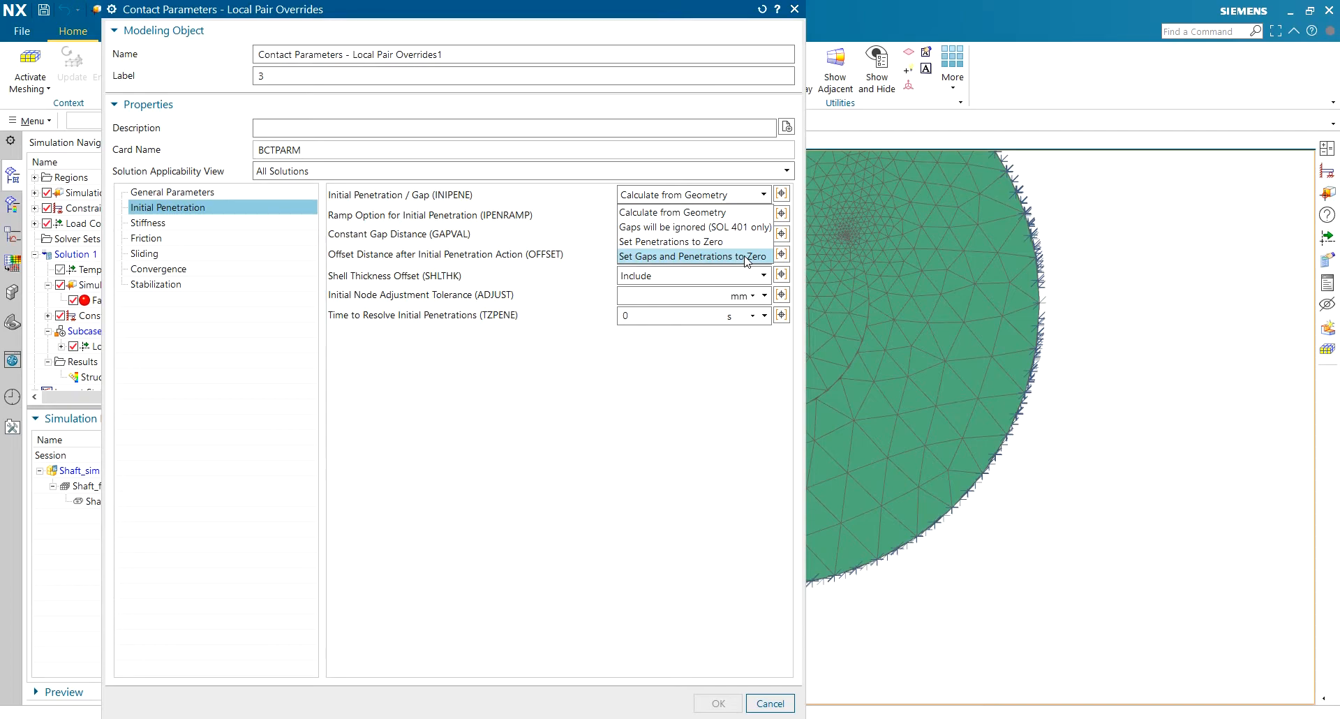
{"action": "left_click", "coordinate": [650, 257]}
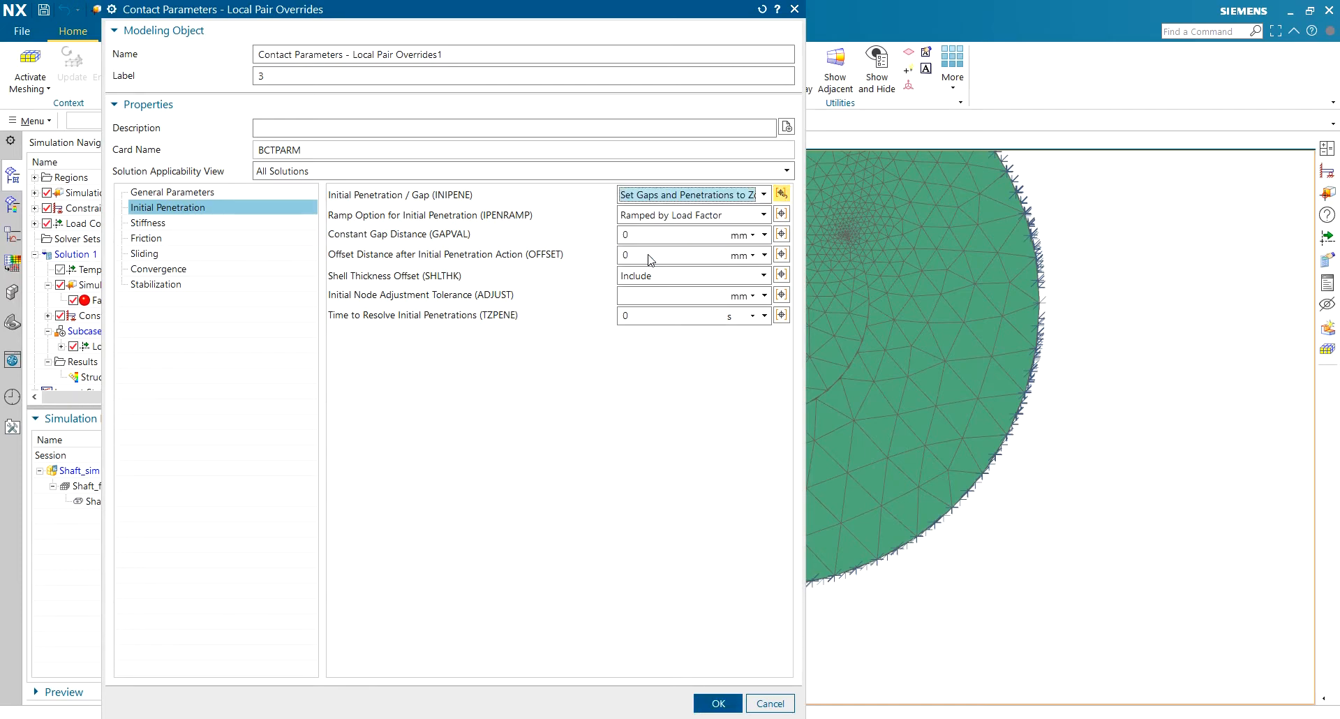
{"action": "left_click", "coordinate": [718, 701]}
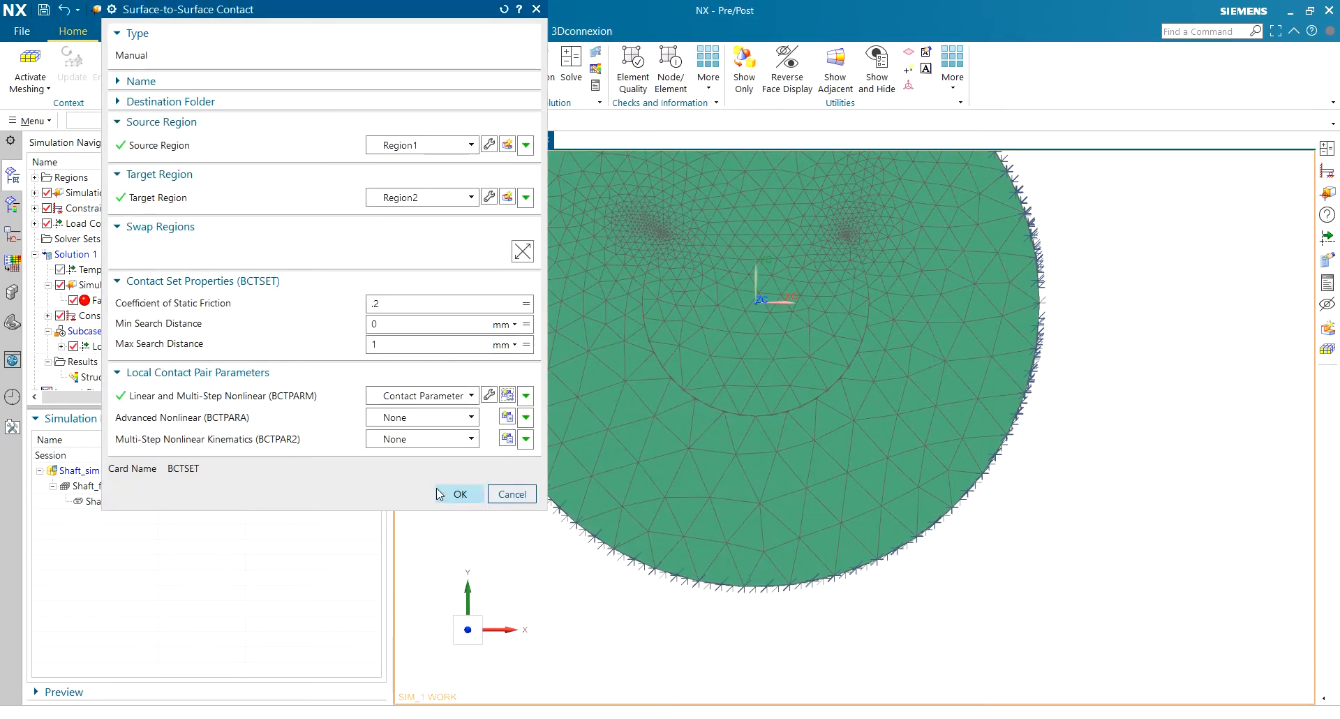
{"action": "left_click", "coordinate": [457, 494]}
Switch to Foxit Reader and look up the guidance on specifying contact pairs for complex geometry around Figure 1.18.
{"action": "key", "text": "alt+Tab"}
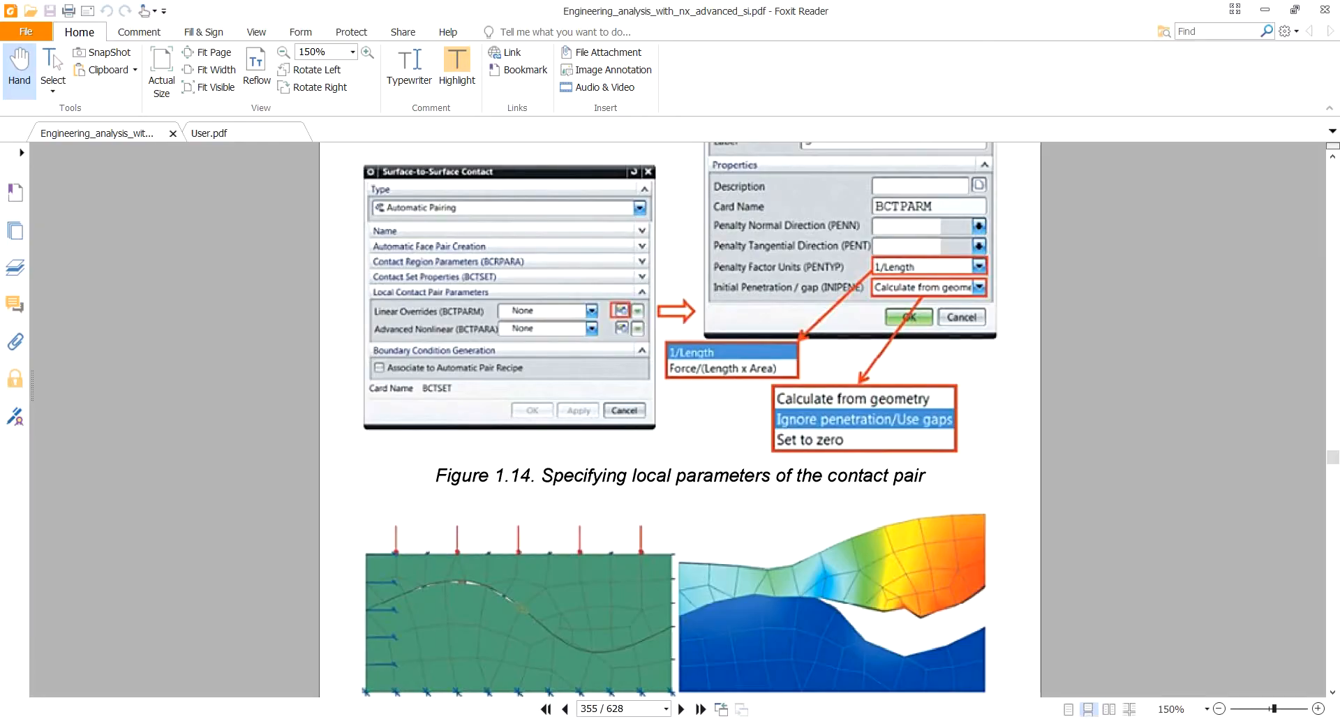
{"action": "scroll", "coordinate": [533, 581], "scroll_direction": "down", "scroll_amount": 10}
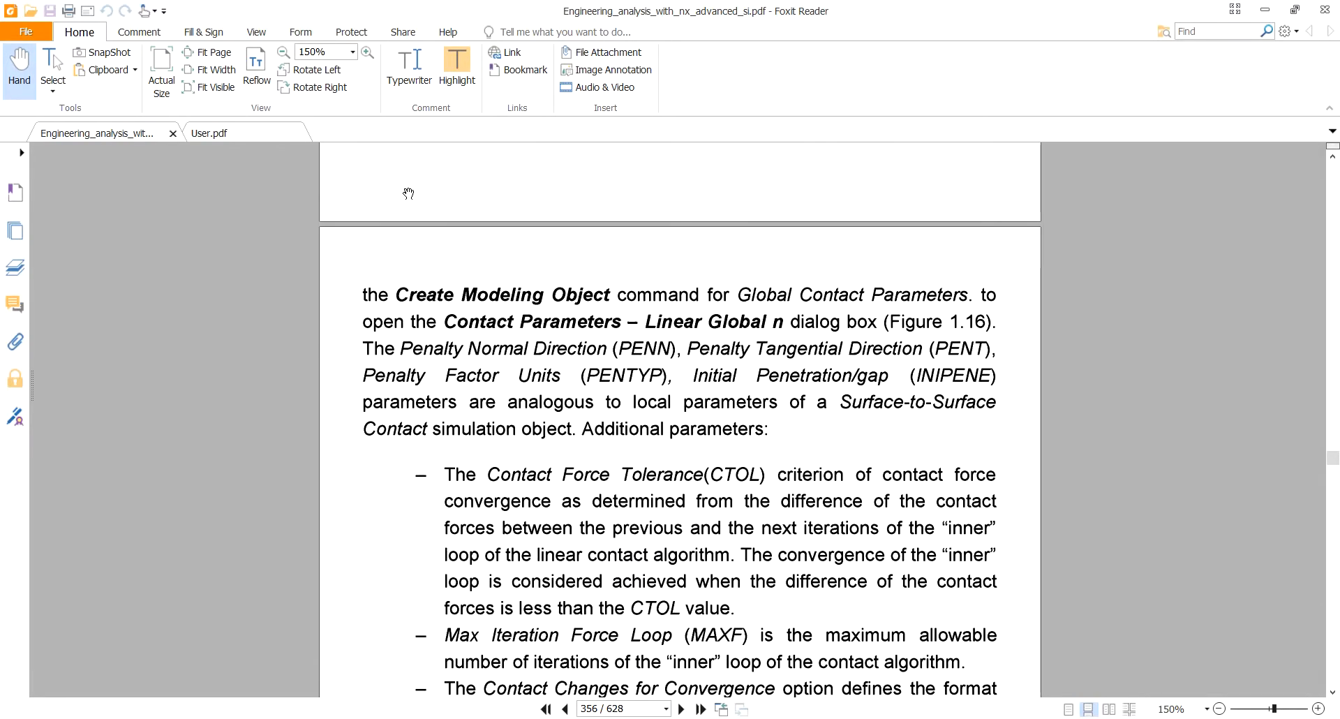
{"action": "scroll", "coordinate": [657, 461], "scroll_direction": "down", "scroll_amount": 15}
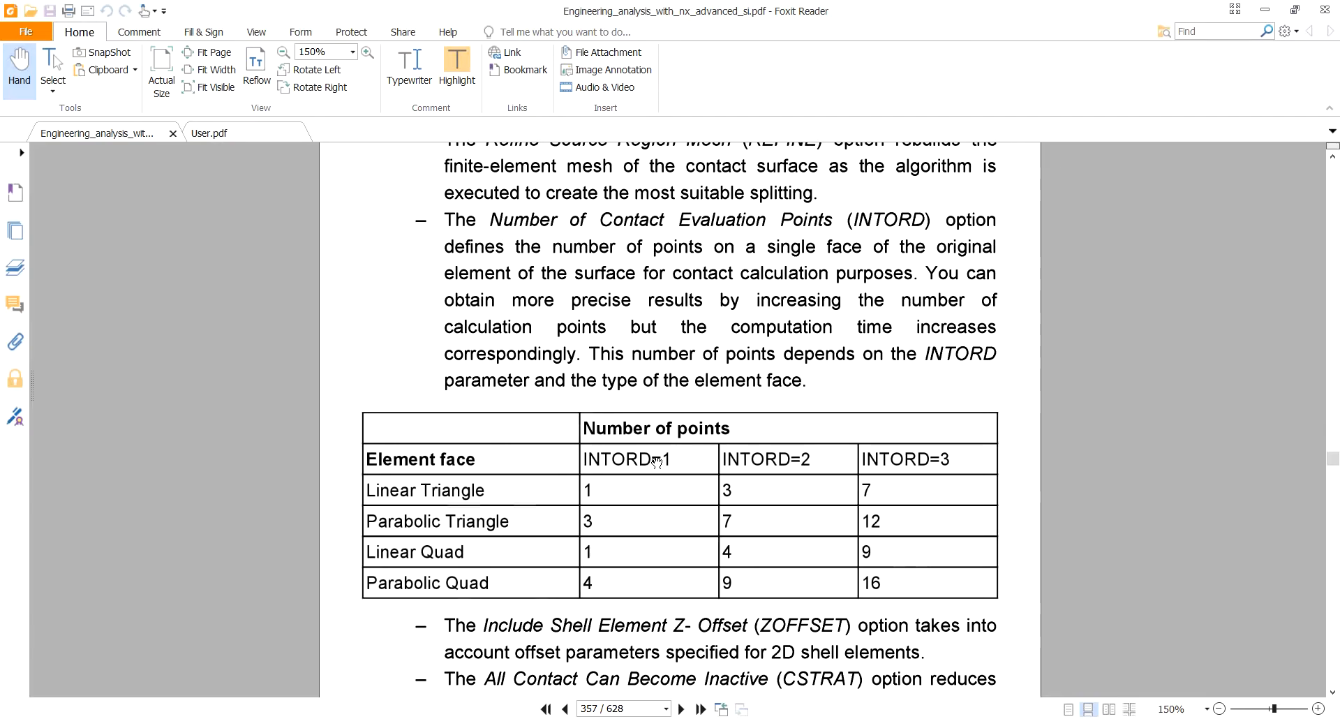
{"action": "scroll", "coordinate": [656, 461], "scroll_direction": "down", "scroll_amount": 20}
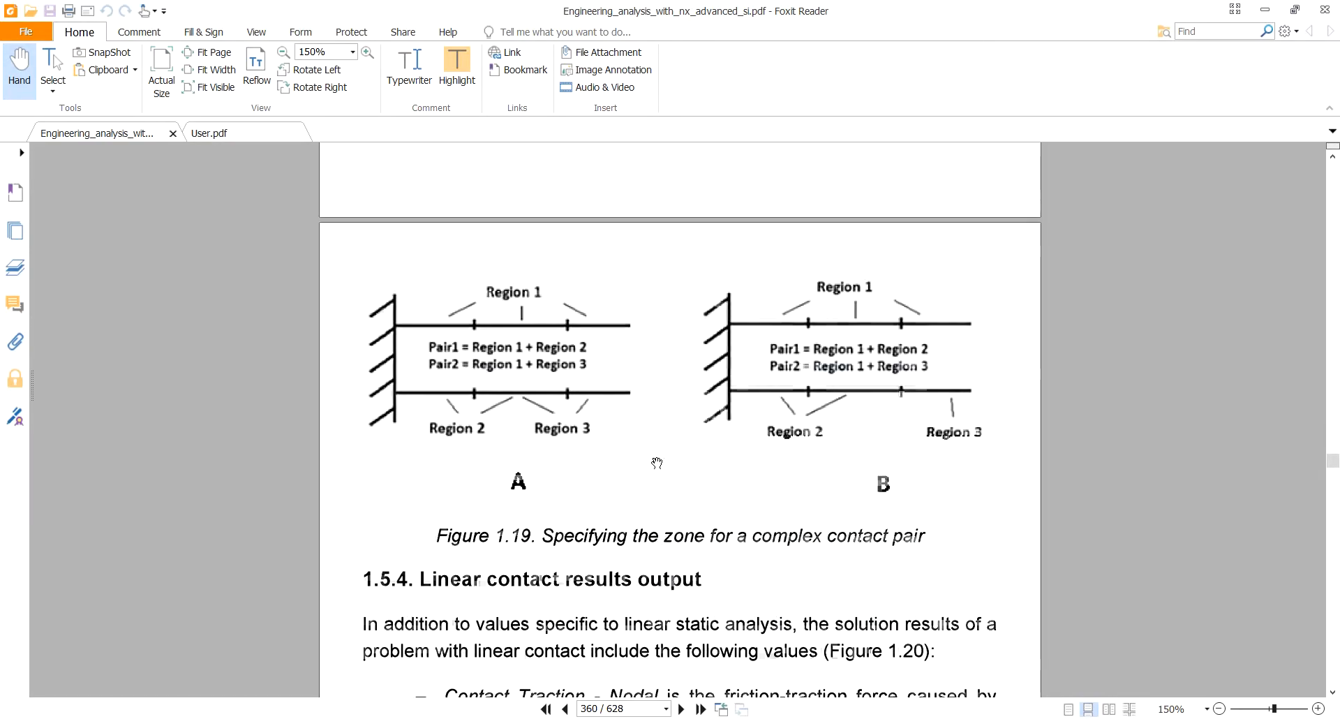
{"action": "scroll", "coordinate": [657, 462], "scroll_direction": "up", "scroll_amount": 12}
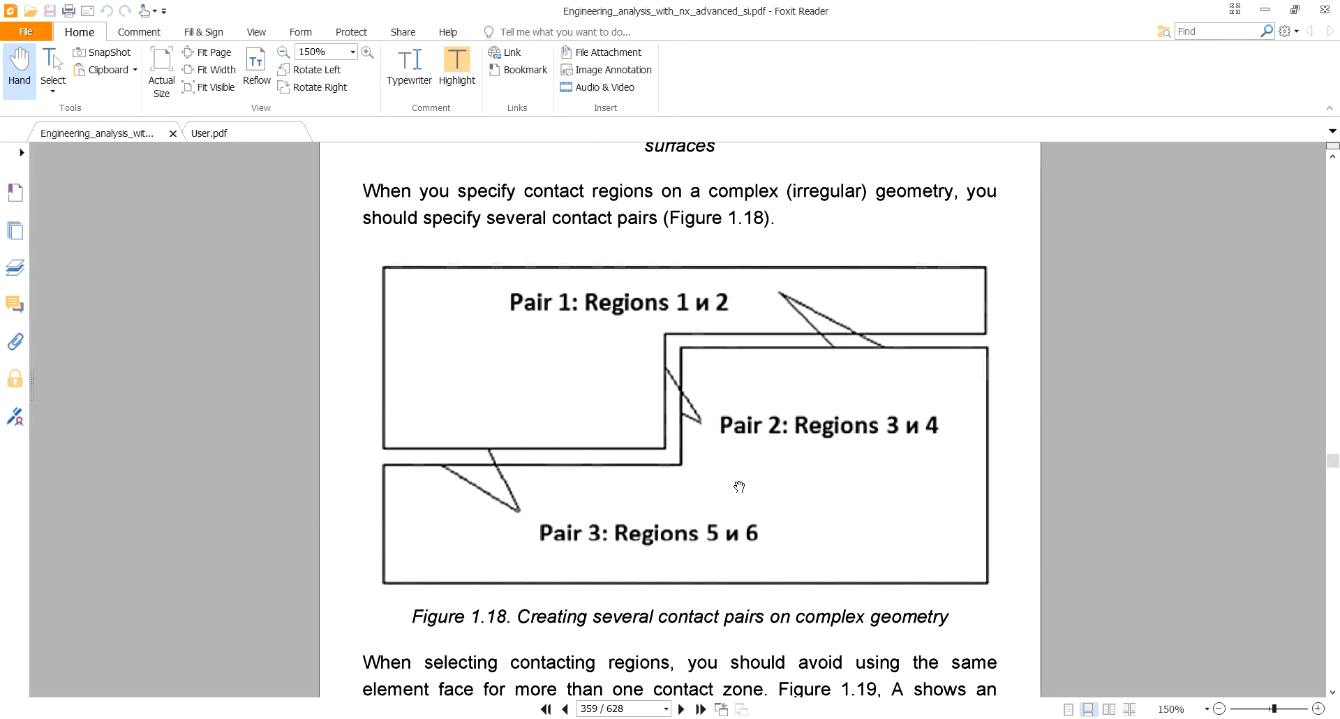
Switch to NX and examine Solution 1's existing face contact and the shaft and hub meshes from both ends.
{"action": "scroll", "coordinate": [747, 499], "scroll_direction": "down", "scroll_amount": 1, "text": "ctrl"}
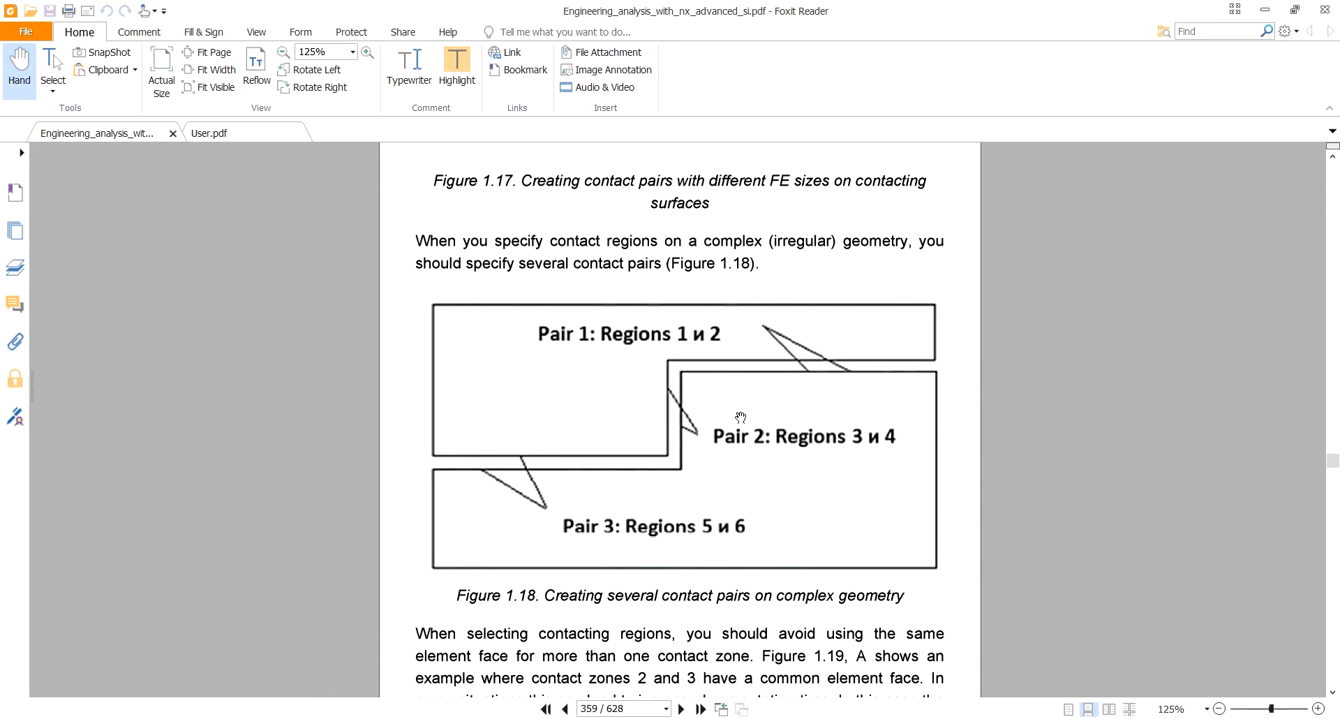
{"action": "left_click", "coordinate": [901, 716]}
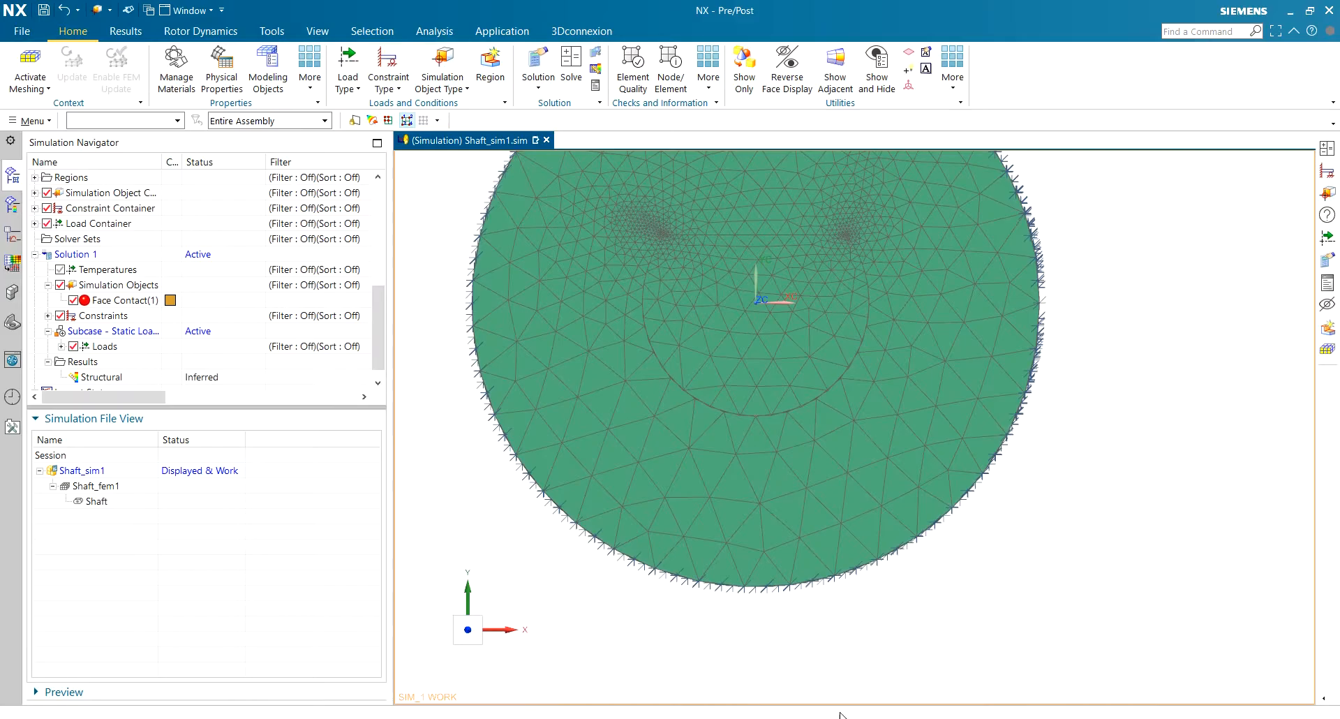
{"action": "left_click", "coordinate": [133, 304]}
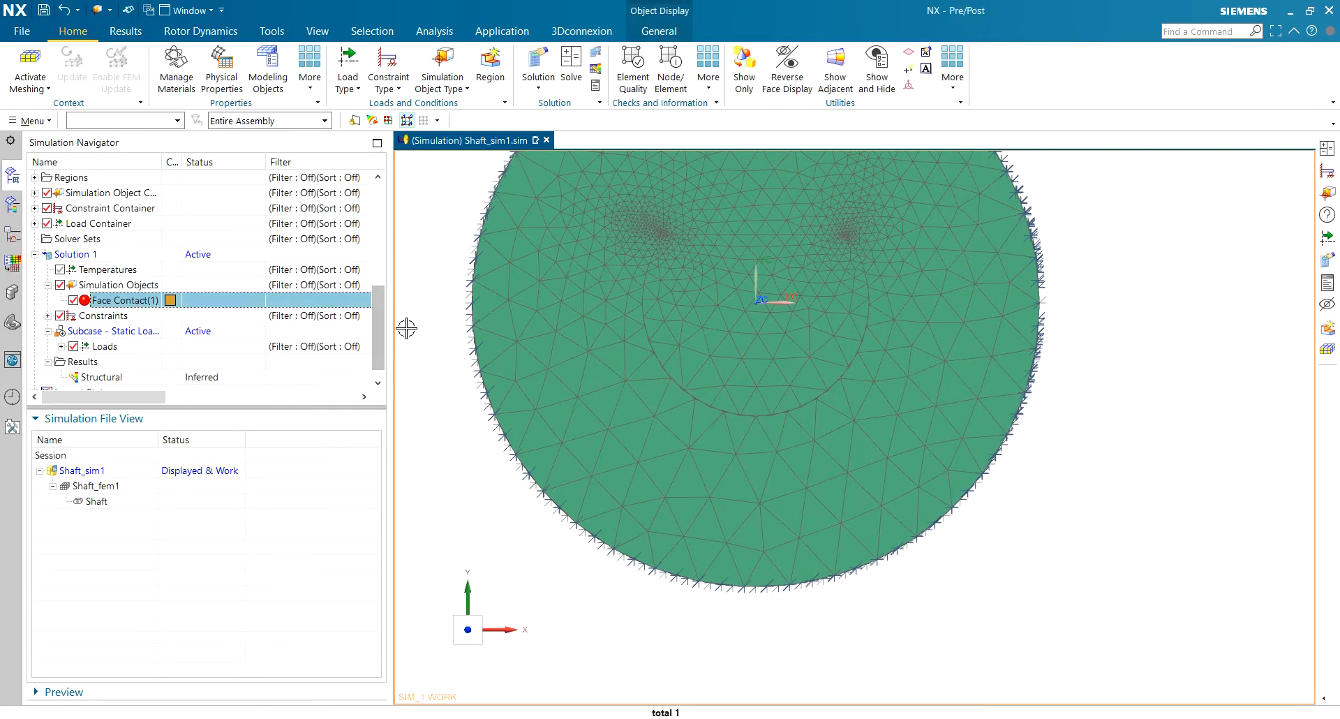
{"action": "middle_click_drag", "start_coordinate": [407, 328], "coordinate": [663, 337]}
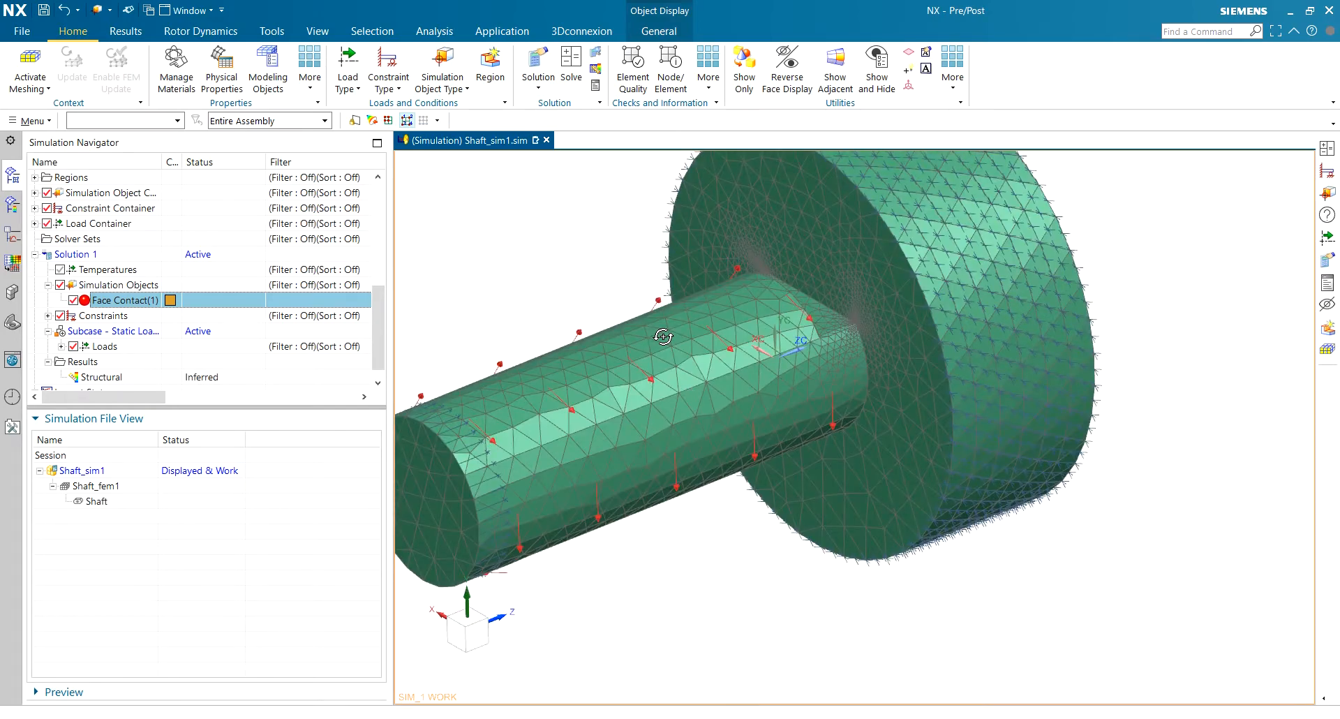
{"action": "scroll", "coordinate": [123, 263], "scroll_direction": "up", "scroll_amount": 6}
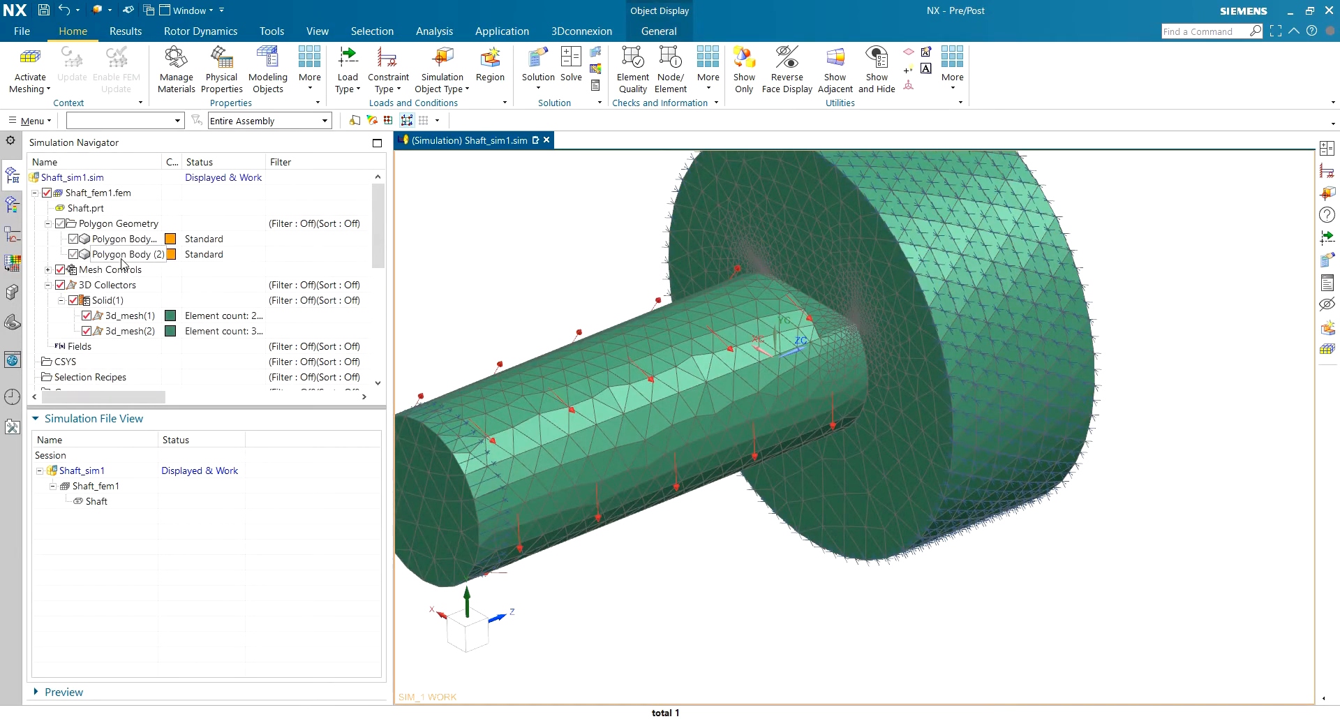
{"action": "middle_click_drag", "start_coordinate": [828, 337], "coordinate": [697, 488]}
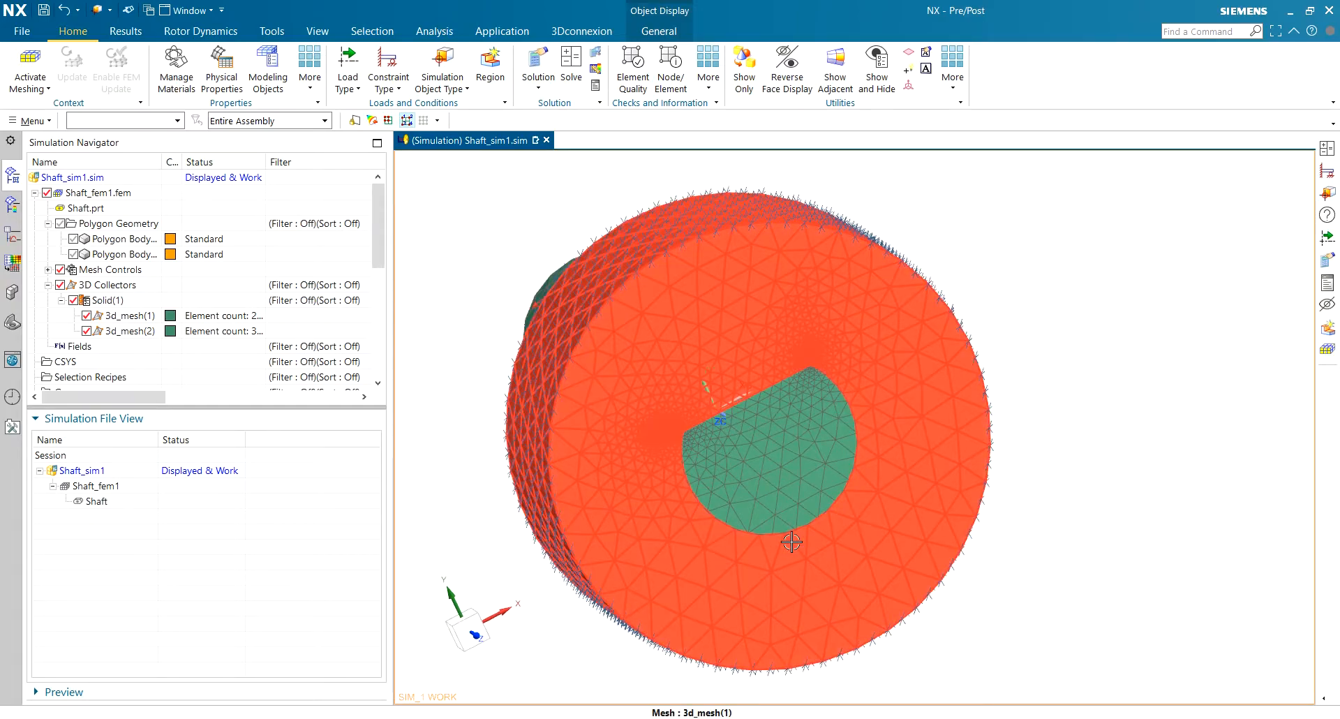
{"action": "middle_click_drag", "start_coordinate": [792, 541], "coordinate": [886, 404]}
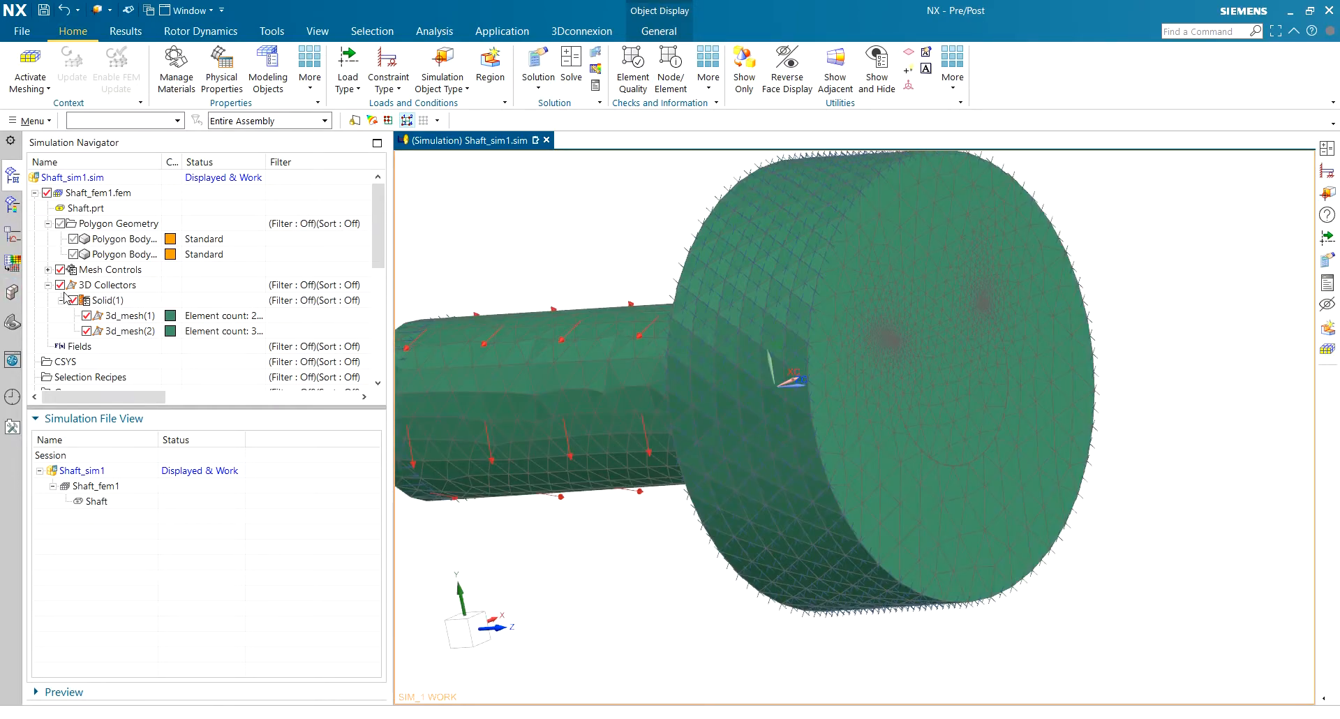
Display the polygon geometry of both bodies and hide the Solid(1) 3D meshes.
{"action": "scroll", "coordinate": [65, 297], "scroll_direction": "down", "scroll_amount": 5}
{"action": "scroll", "coordinate": [96, 306], "scroll_direction": "up", "scroll_amount": 4}
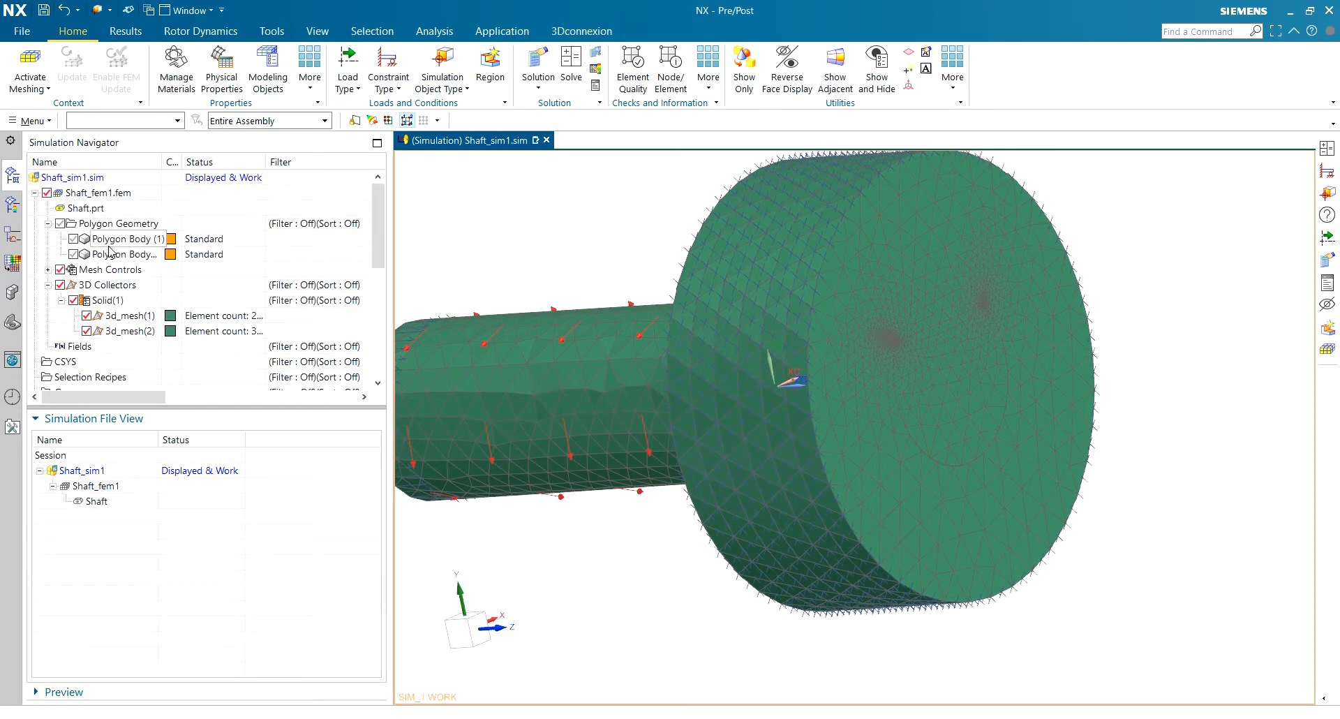
{"action": "left_click", "coordinate": [61, 224]}
{"action": "left_click", "coordinate": [74, 301]}
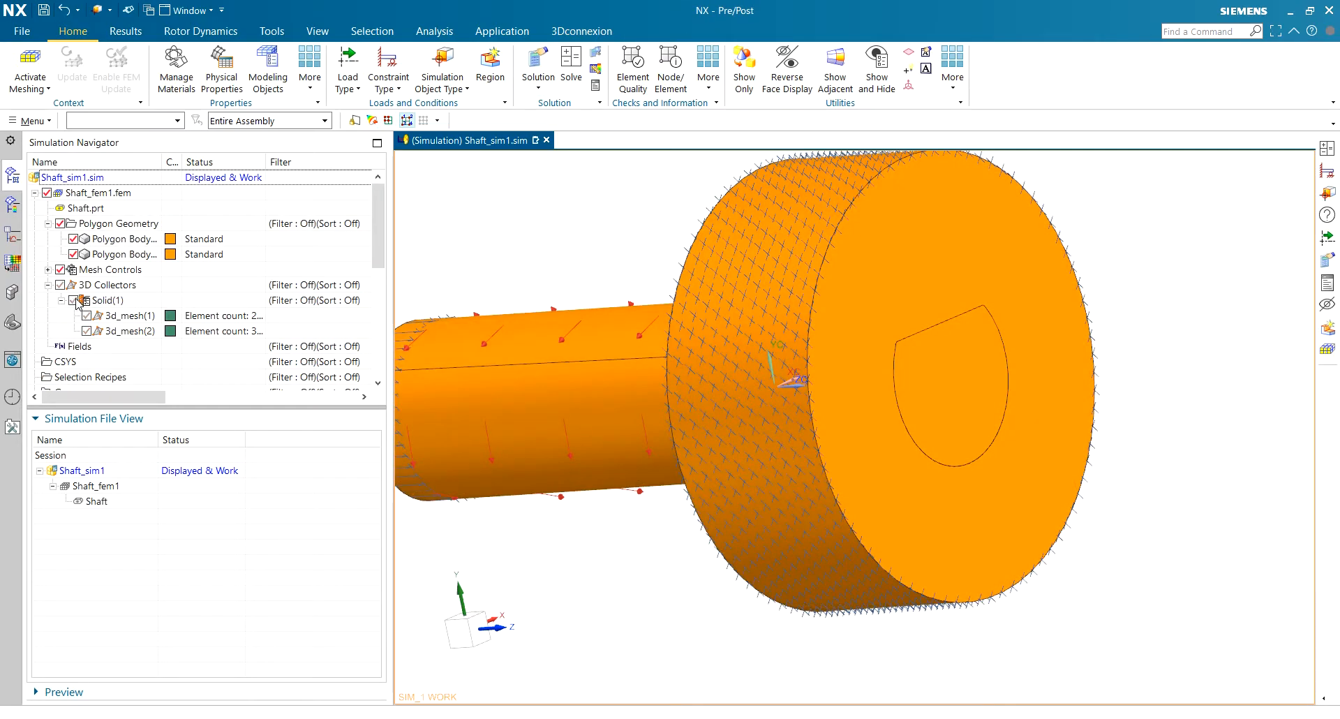
{"action": "middle_click_drag", "start_coordinate": [538, 288], "coordinate": [593, 391]}
Remove Face Contact(1) from Solution 1's simulation objects.
{"action": "scroll", "coordinate": [87, 295], "scroll_direction": "down", "scroll_amount": 1}
{"action": "scroll", "coordinate": [87, 295], "scroll_direction": "down", "scroll_amount": 5}
{"action": "right_click", "coordinate": [120, 286]}
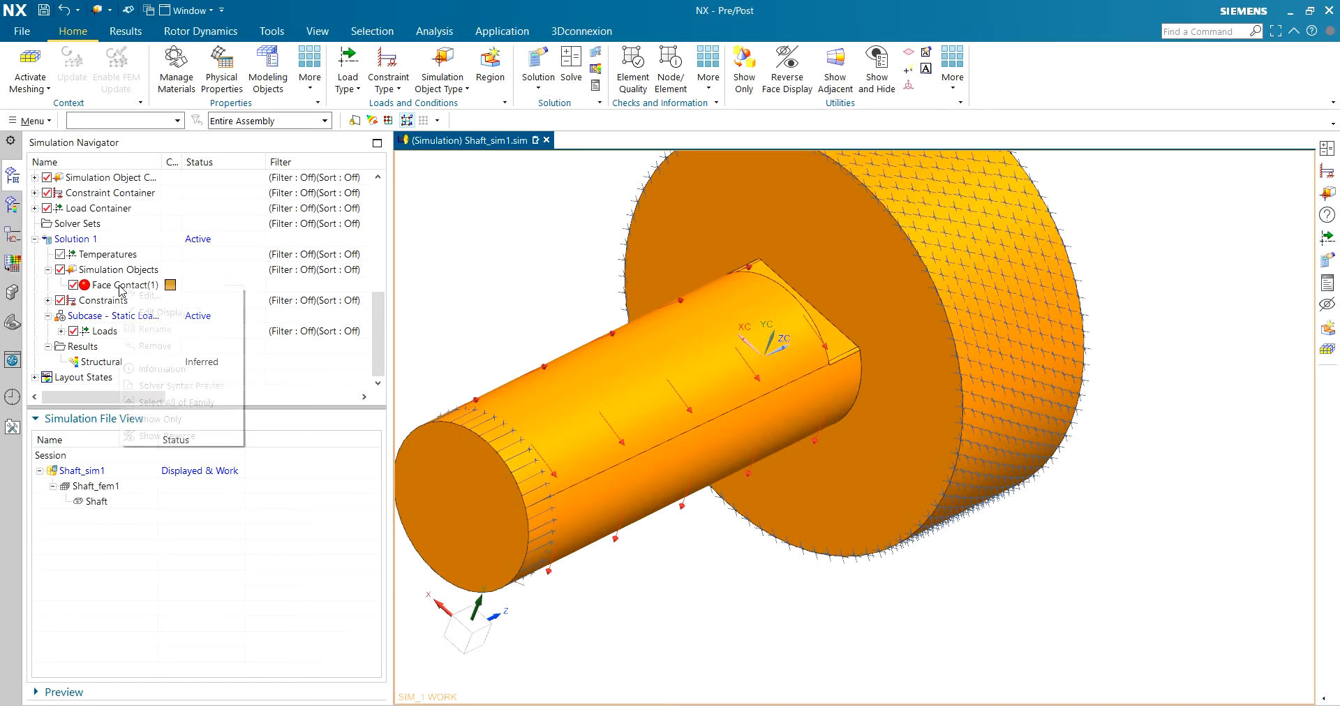
{"action": "left_click", "coordinate": [199, 346]}
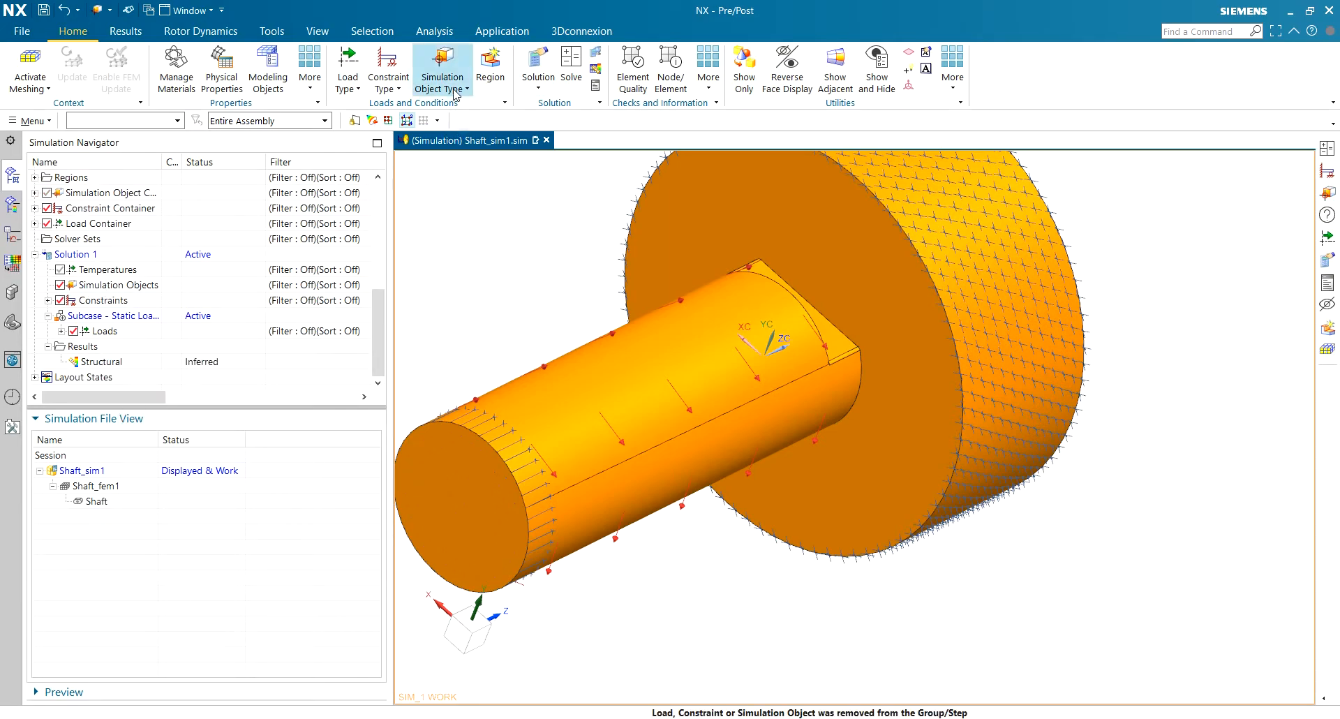
Start a manual surface-to-surface contact and define its source region from the shaft's flat face, with TOP surface and zero offset.
{"action": "left_click", "coordinate": [459, 67]}
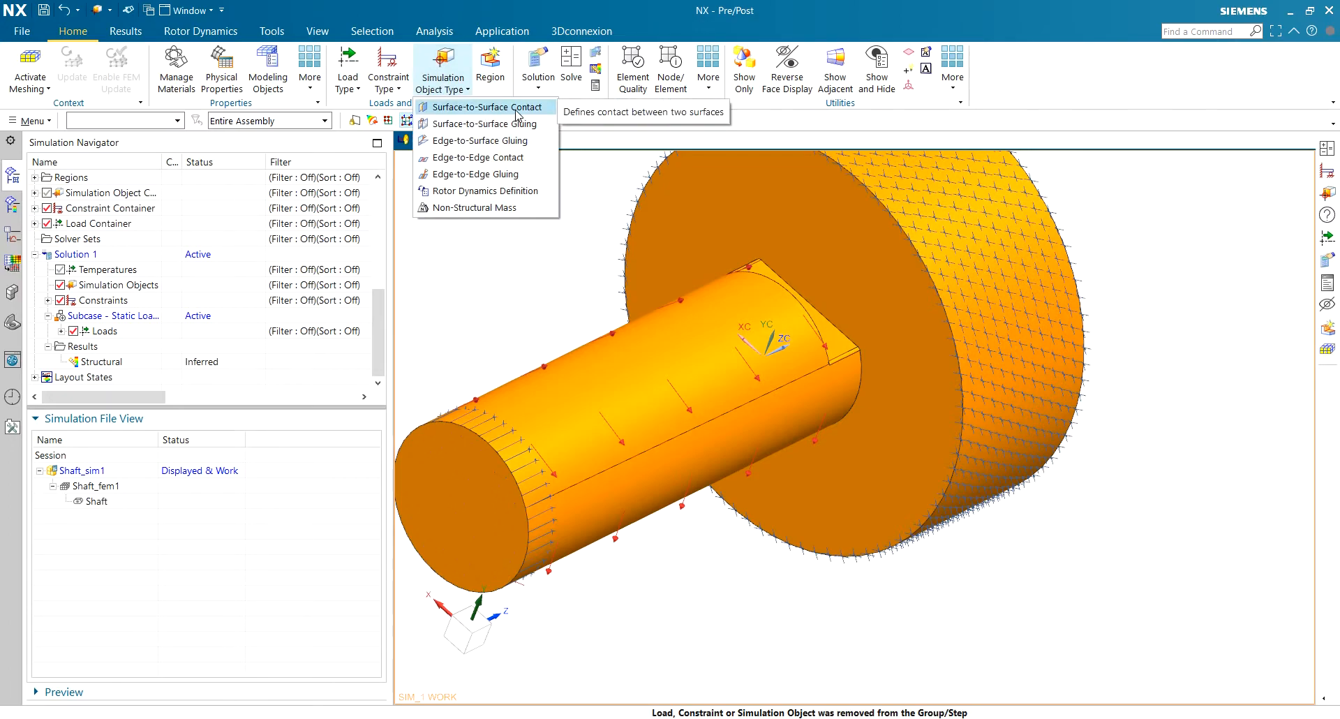
{"action": "left_click", "coordinate": [516, 109]}
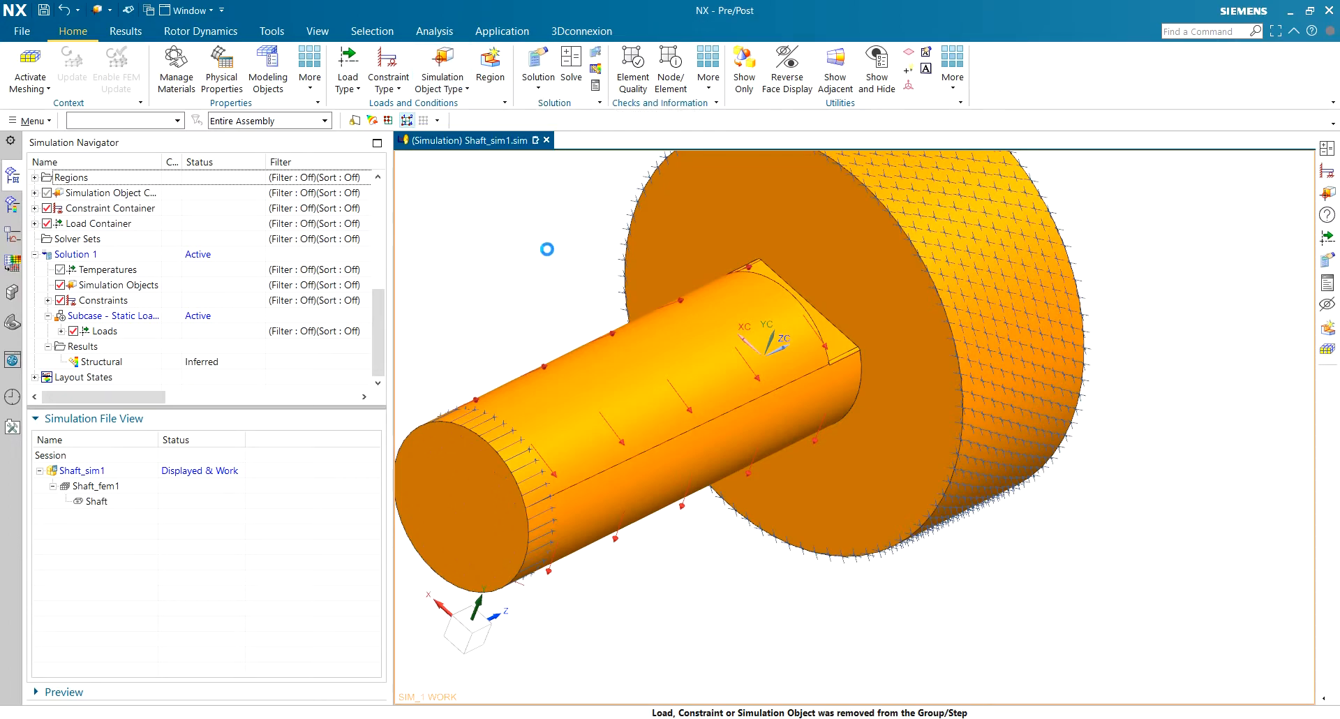
{"action": "left_click", "coordinate": [234, 37]}
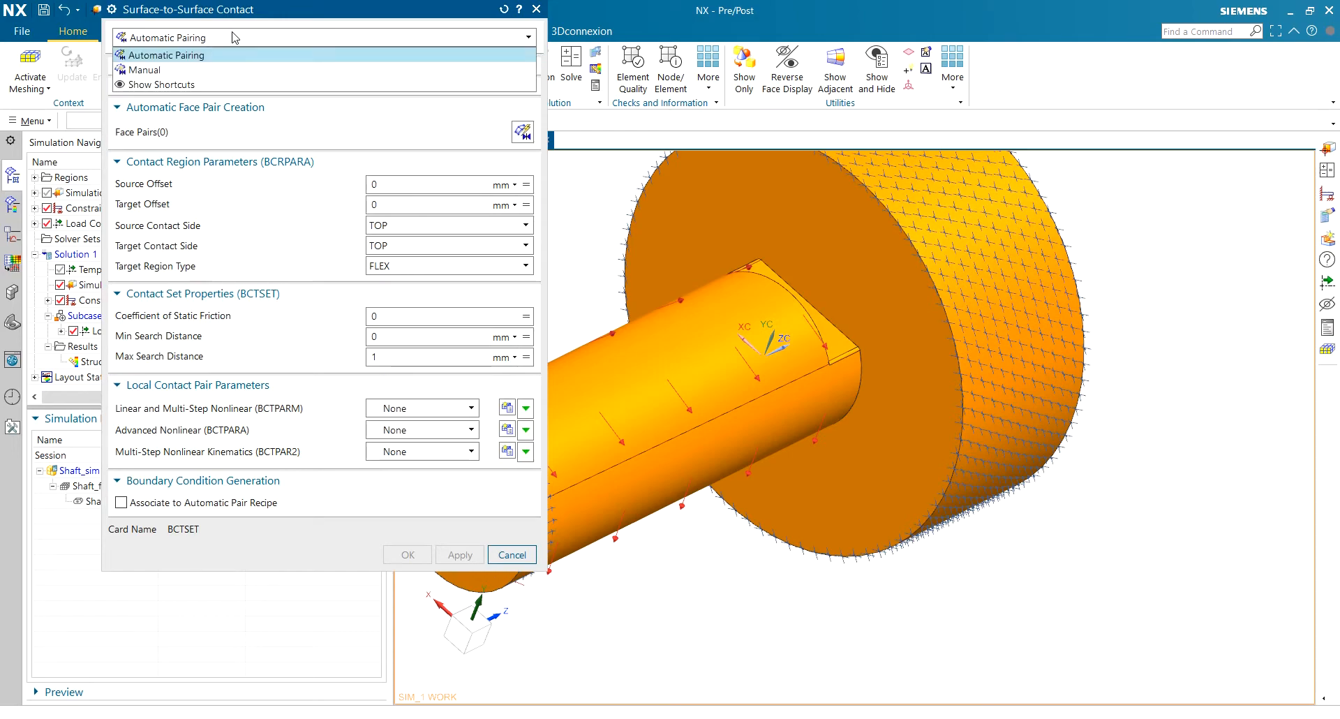
{"action": "left_click", "coordinate": [228, 69]}
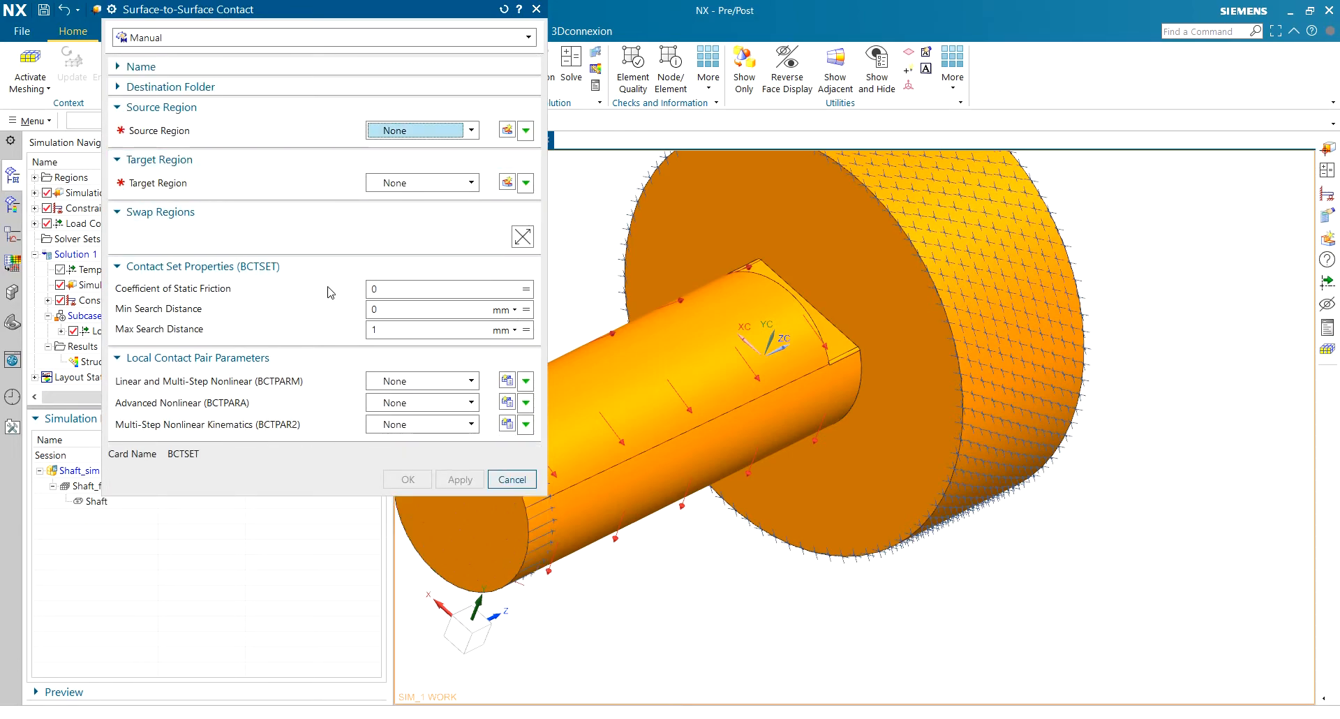
{"action": "left_click", "coordinate": [507, 130]}
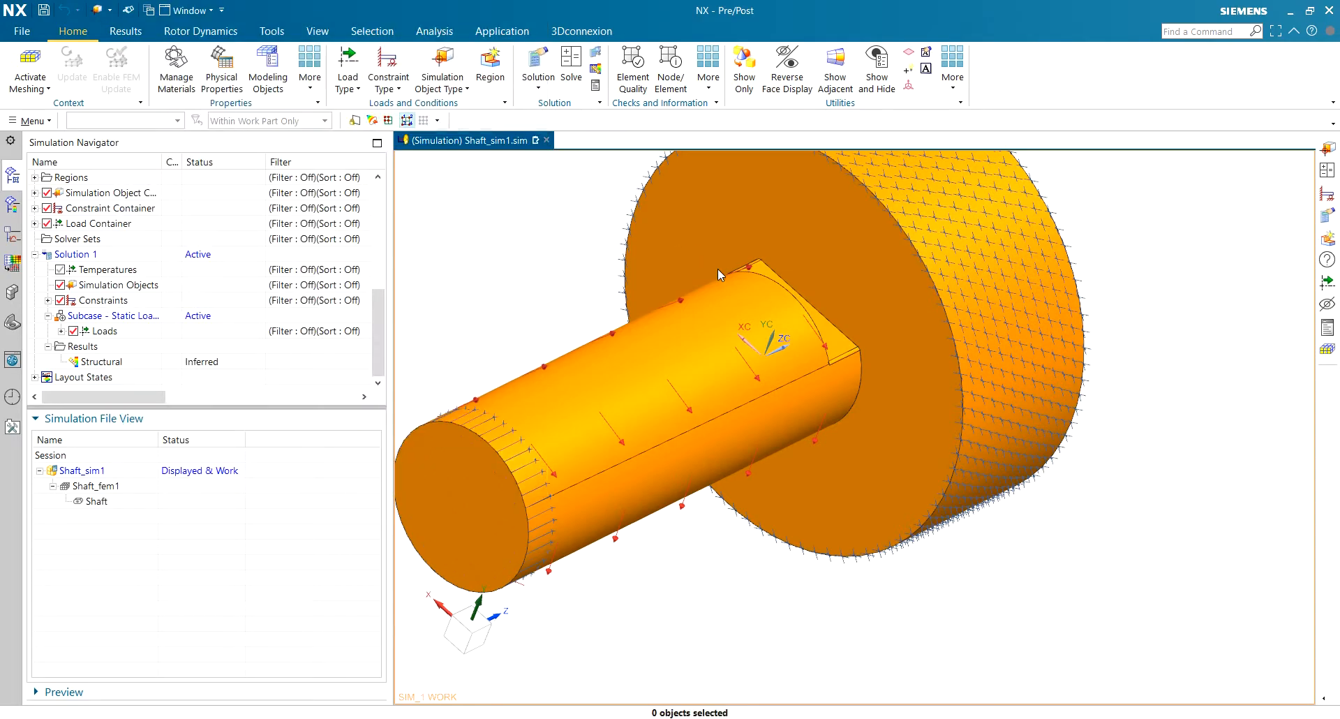
{"action": "scroll", "coordinate": [844, 339], "scroll_direction": "up", "scroll_amount": 5}
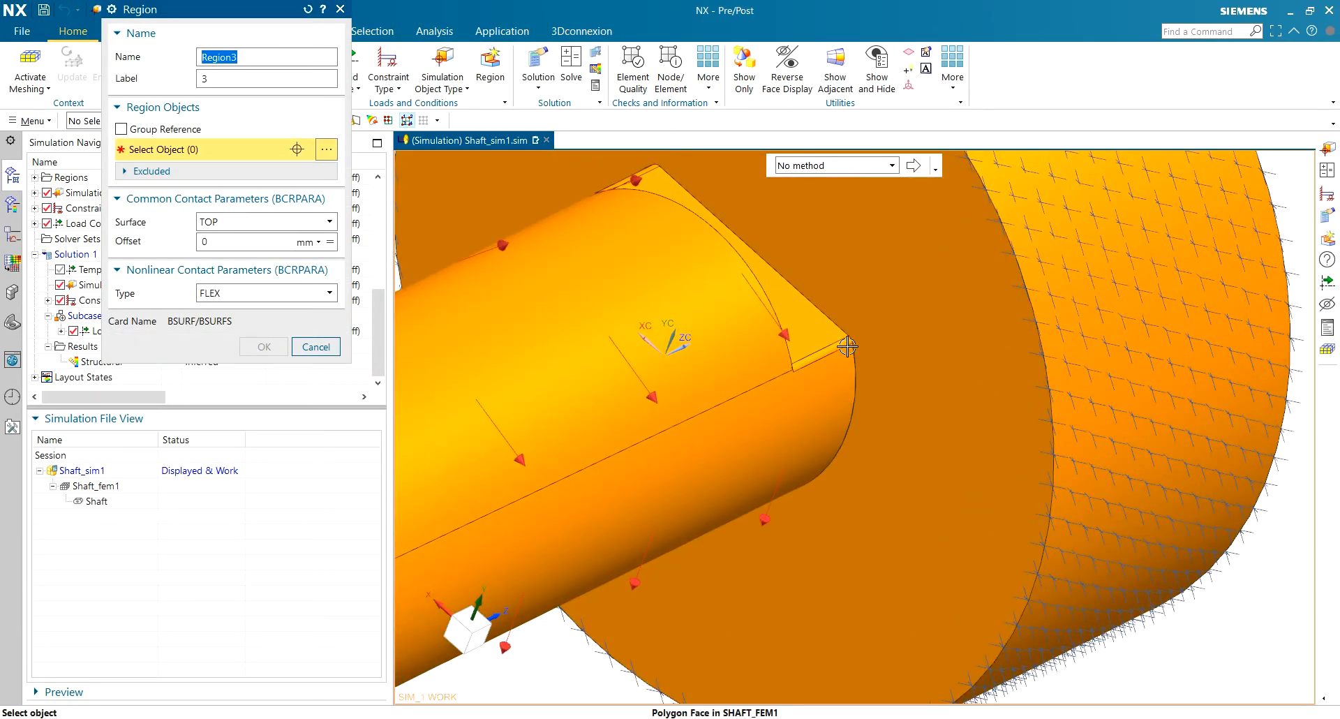
{"action": "left_click", "coordinate": [814, 317]}
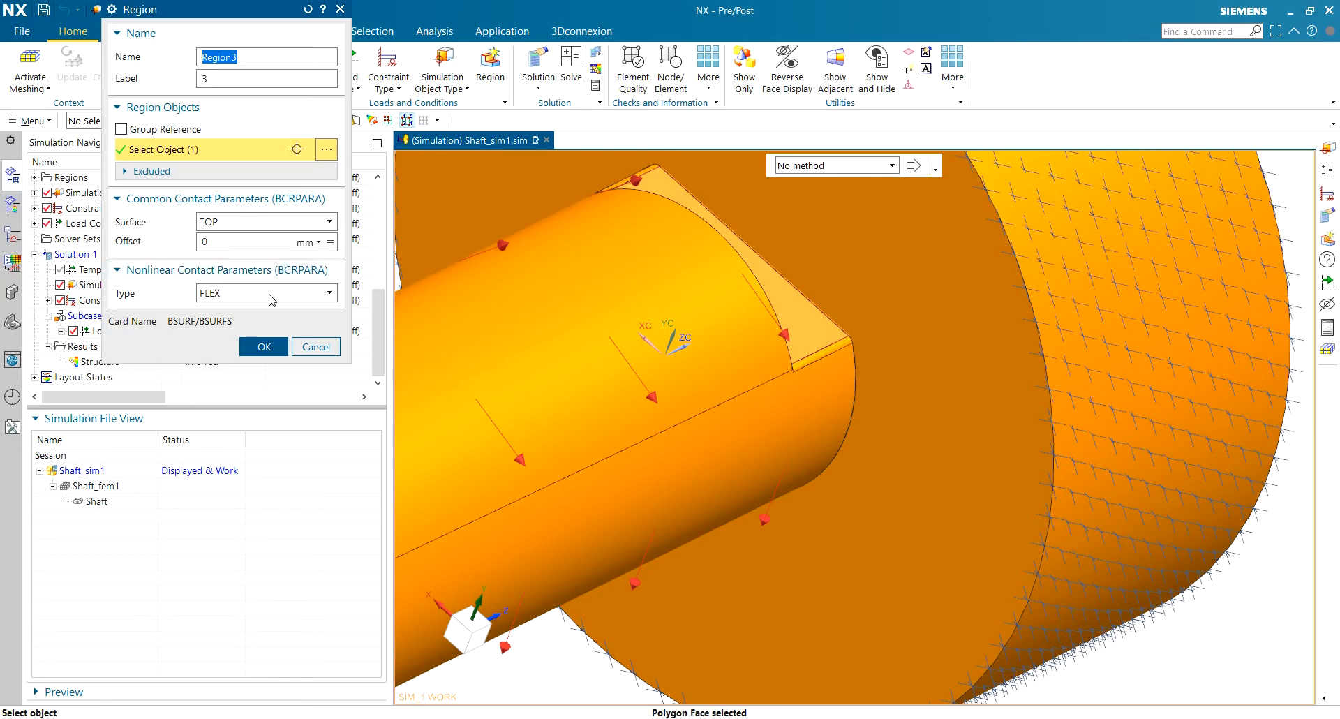
{"action": "left_click", "coordinate": [264, 347]}
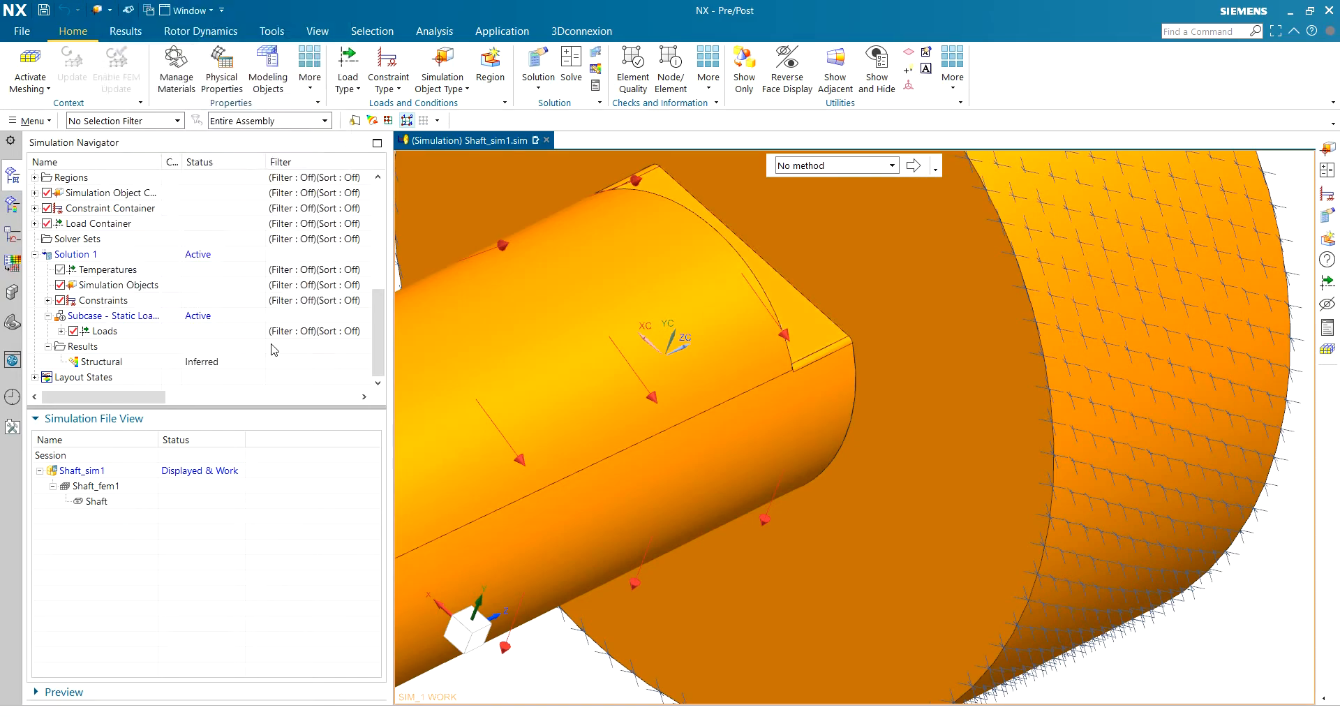
Hide the shaft's polygon body to expose the inner faces of the hub's bore.
{"action": "scroll", "coordinate": [866, 314], "scroll_direction": "down", "scroll_amount": 5}
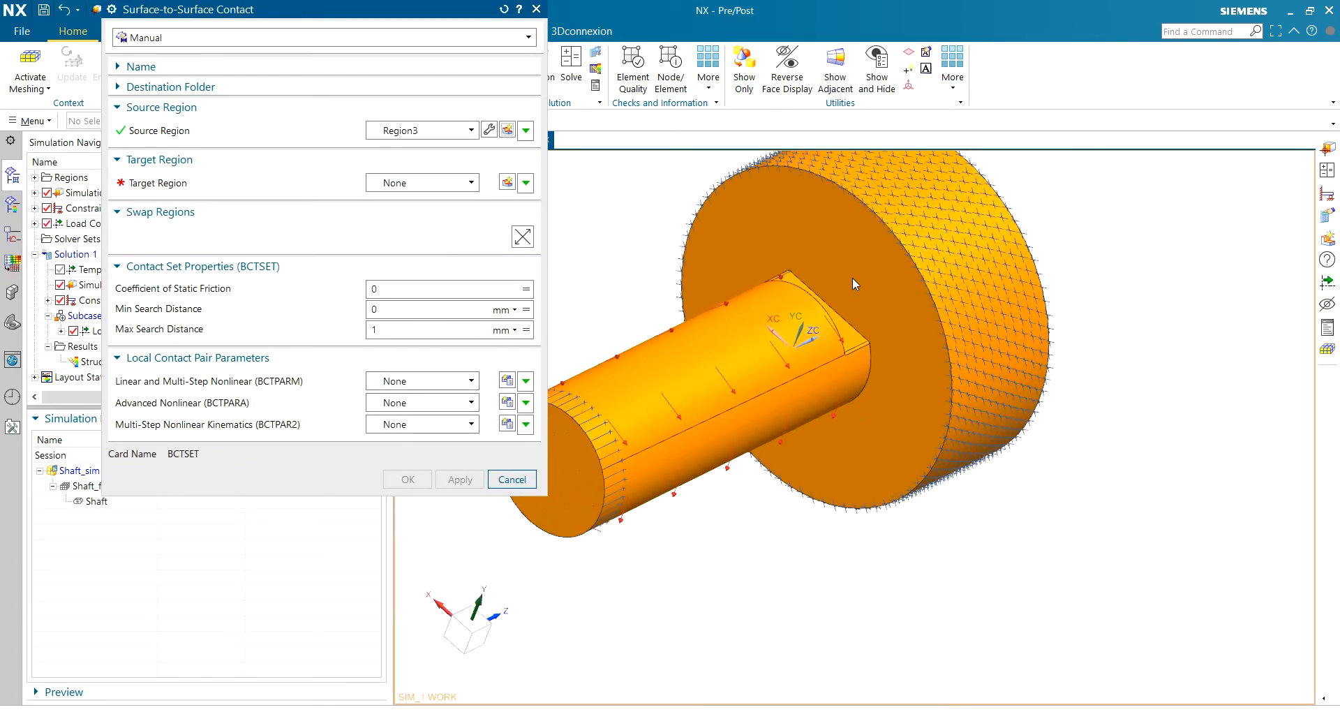
{"action": "scroll", "coordinate": [852, 279], "scroll_direction": "up", "scroll_amount": 4}
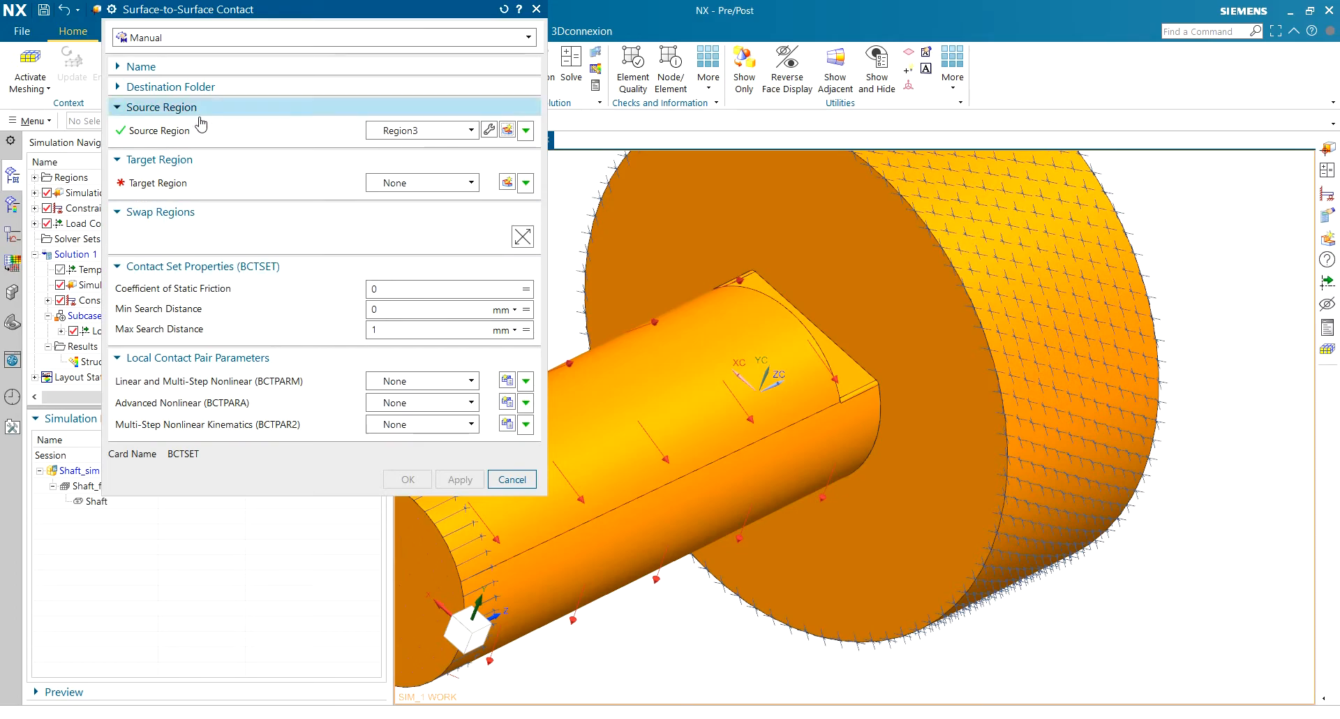
{"action": "left_click_drag", "start_coordinate": [269, 7], "coordinate": [438, 135]}
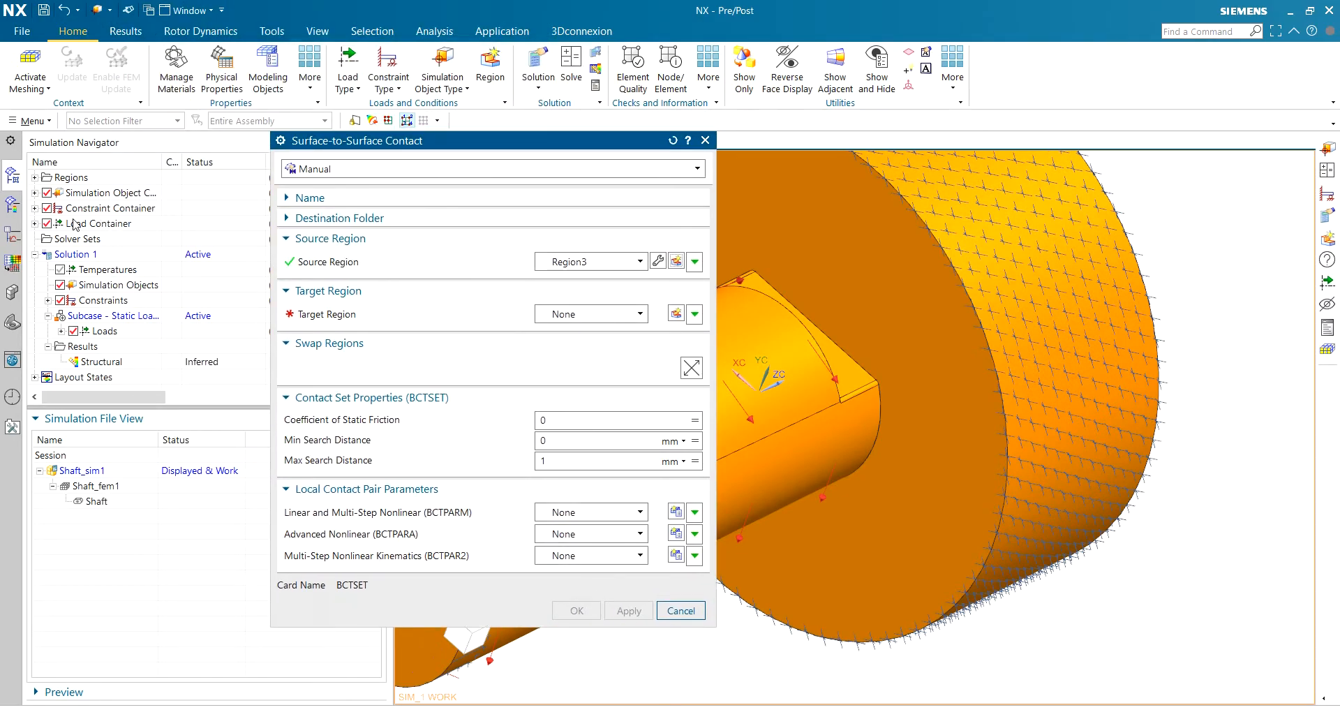
{"action": "scroll", "coordinate": [53, 241], "scroll_direction": "up", "scroll_amount": 5}
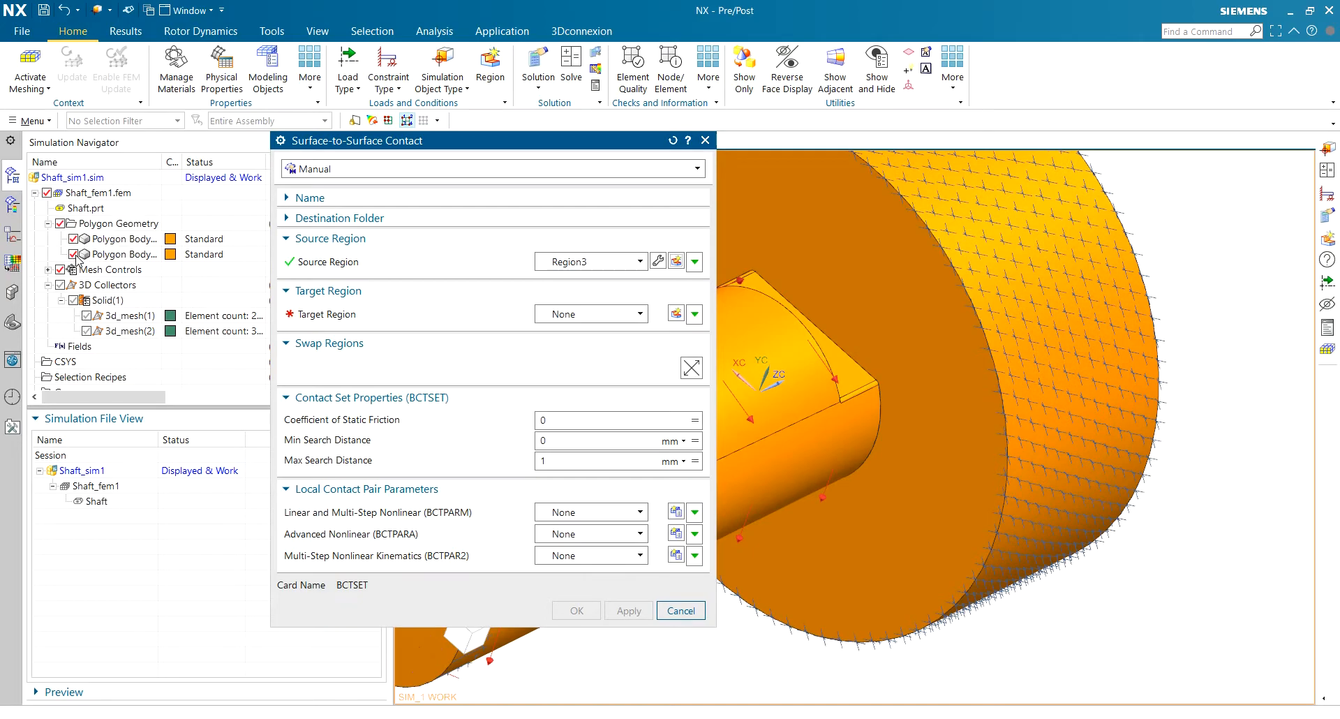
{"action": "left_click", "coordinate": [73, 254]}
{"action": "left_click", "coordinate": [73, 254]}
{"action": "left_click", "coordinate": [74, 239]}
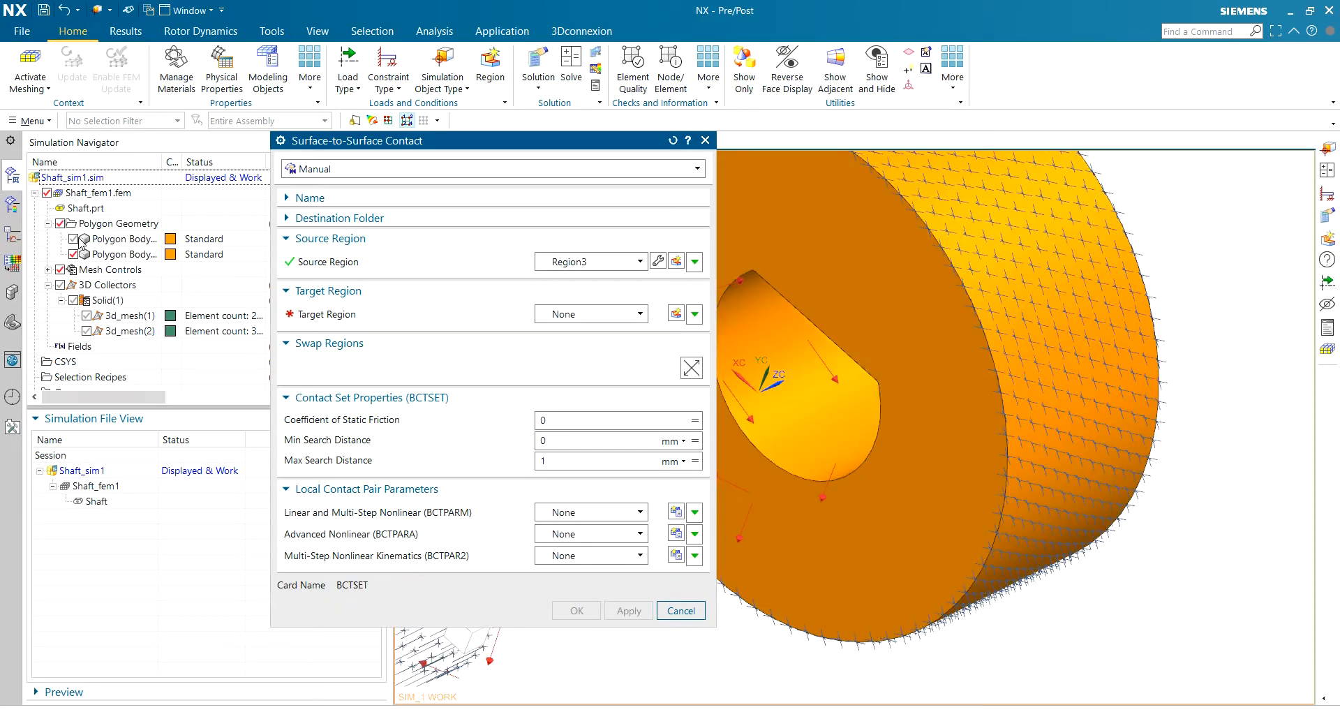
{"action": "middle_click_drag", "start_coordinate": [1190, 274], "coordinate": [956, 240]}
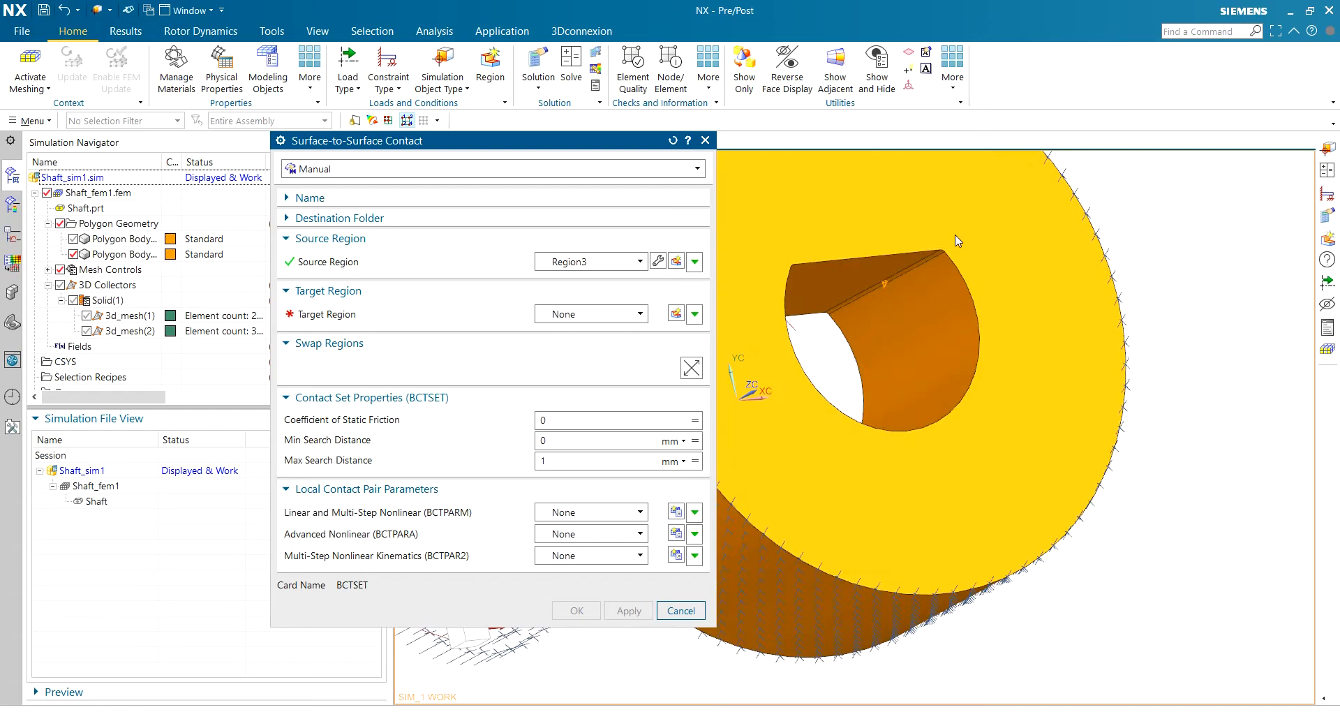
Define the contact's target region from the flat face inside the hub's bore.
{"action": "left_click", "coordinate": [667, 313]}
{"action": "scroll", "coordinate": [803, 241], "scroll_direction": "up", "scroll_amount": 3}
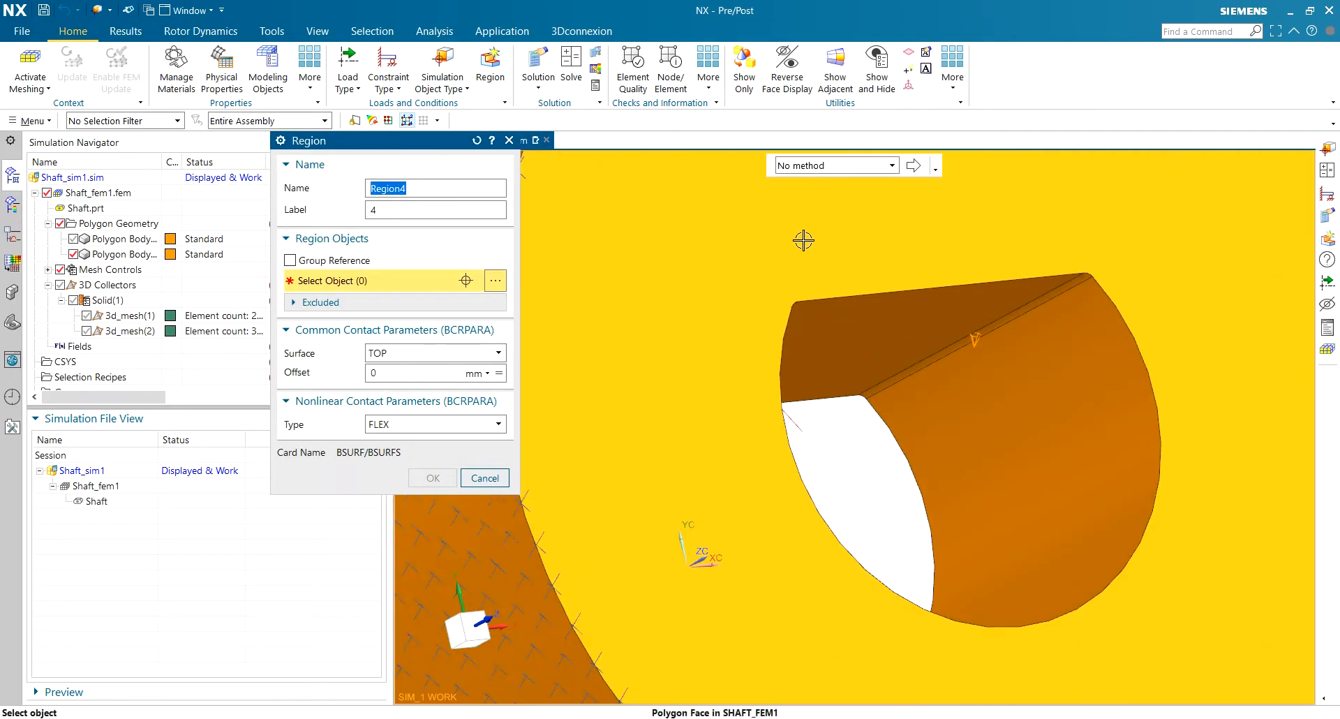
{"action": "left_click", "coordinate": [849, 317]}
{"action": "left_click", "coordinate": [433, 478]}
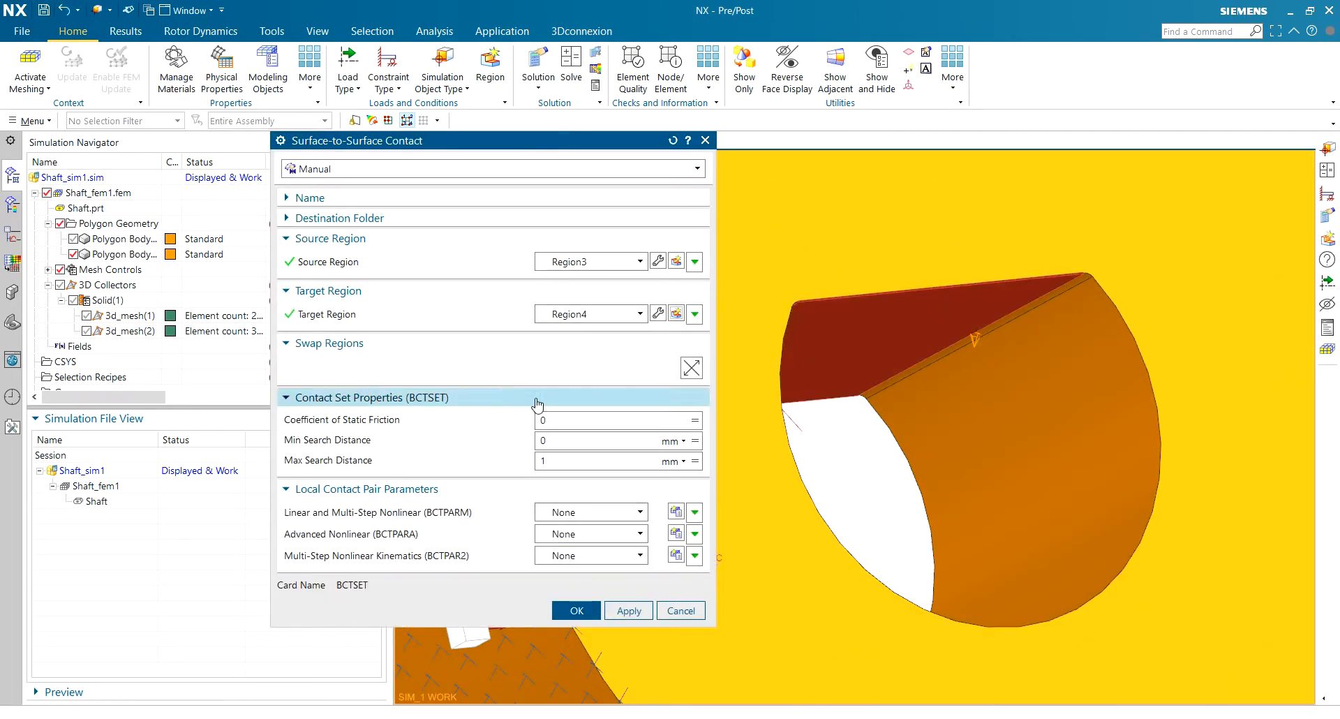
Set the coefficient of static friction to 0.2 and create the surface-to-surface contact.
{"action": "left_click", "coordinate": [574, 421]}
{"action": "type", "text": ".2"}
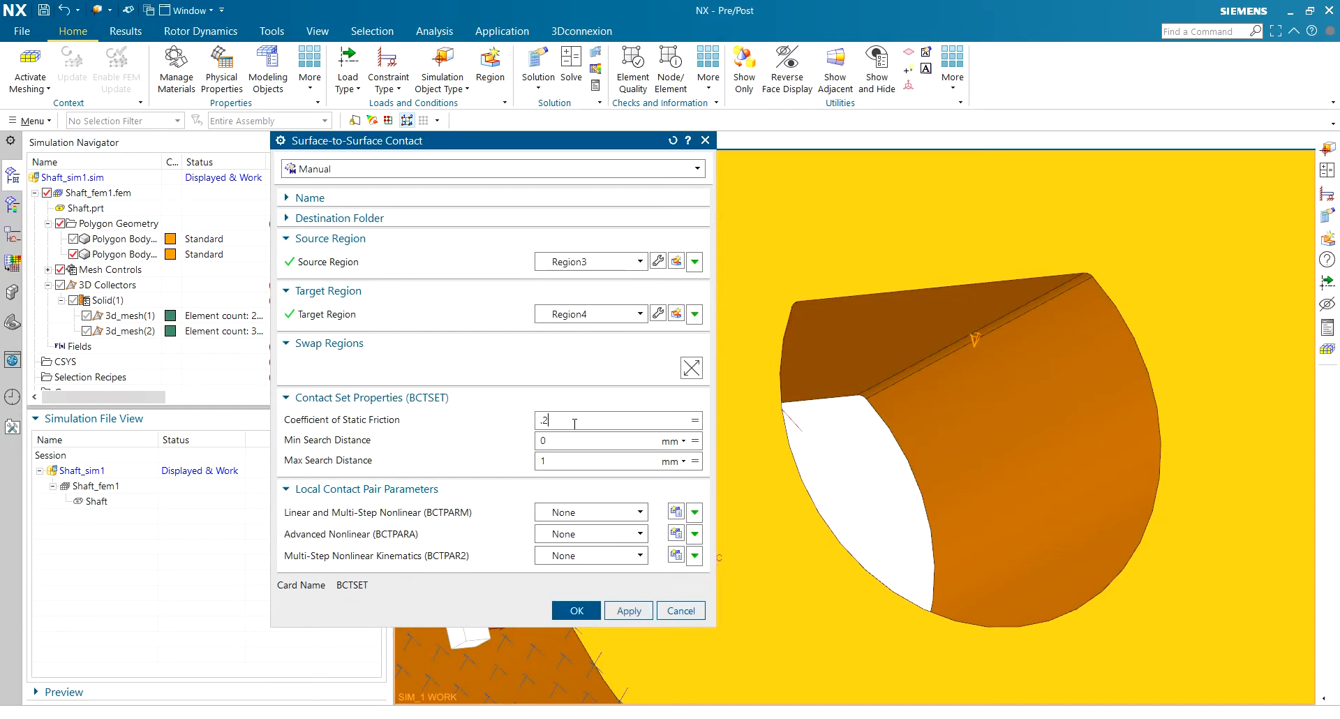
{"action": "left_click", "coordinate": [576, 610]}
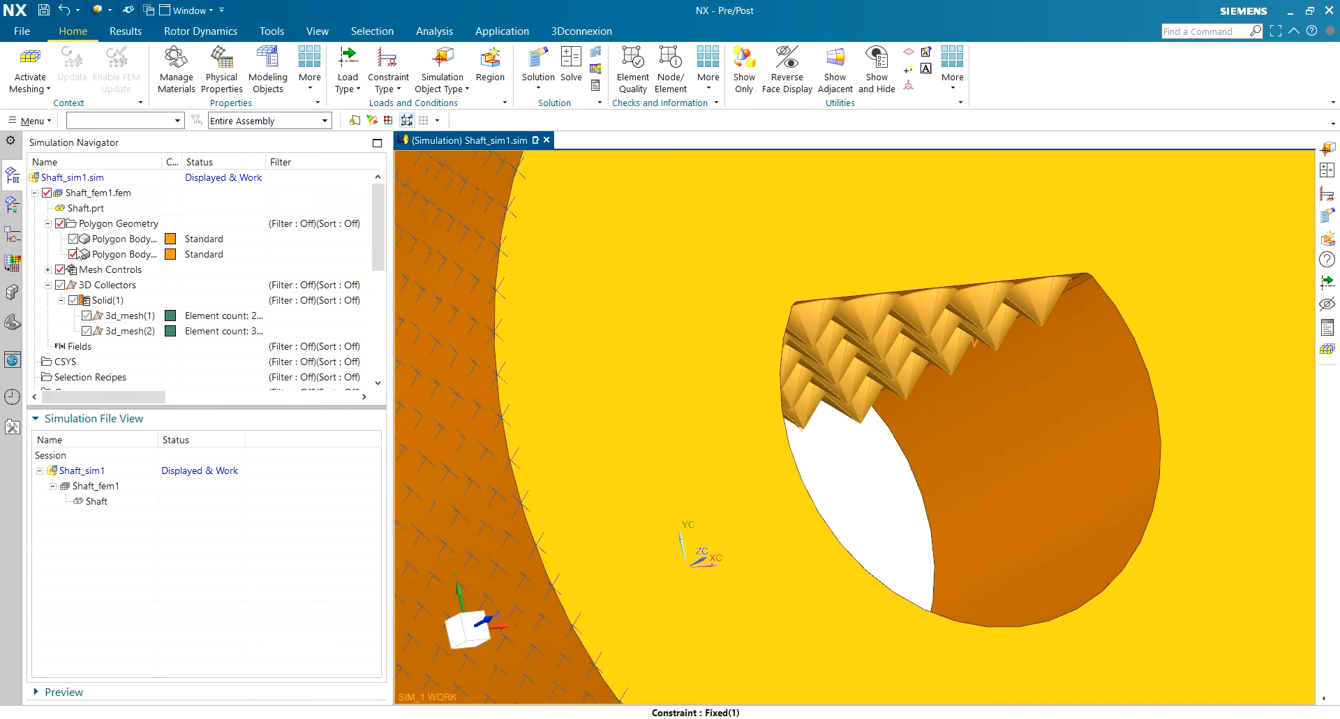
Show the shaft's polygon body, hide the hub's, and turn off the display of Solution 1's constraint symbols.
{"action": "left_click", "coordinate": [73, 239]}
{"action": "left_click", "coordinate": [73, 255]}
{"action": "middle_click_drag", "start_coordinate": [673, 314], "coordinate": [279, 304]}
{"action": "scroll", "coordinate": [822, 399], "scroll_direction": "up", "scroll_amount": 2}
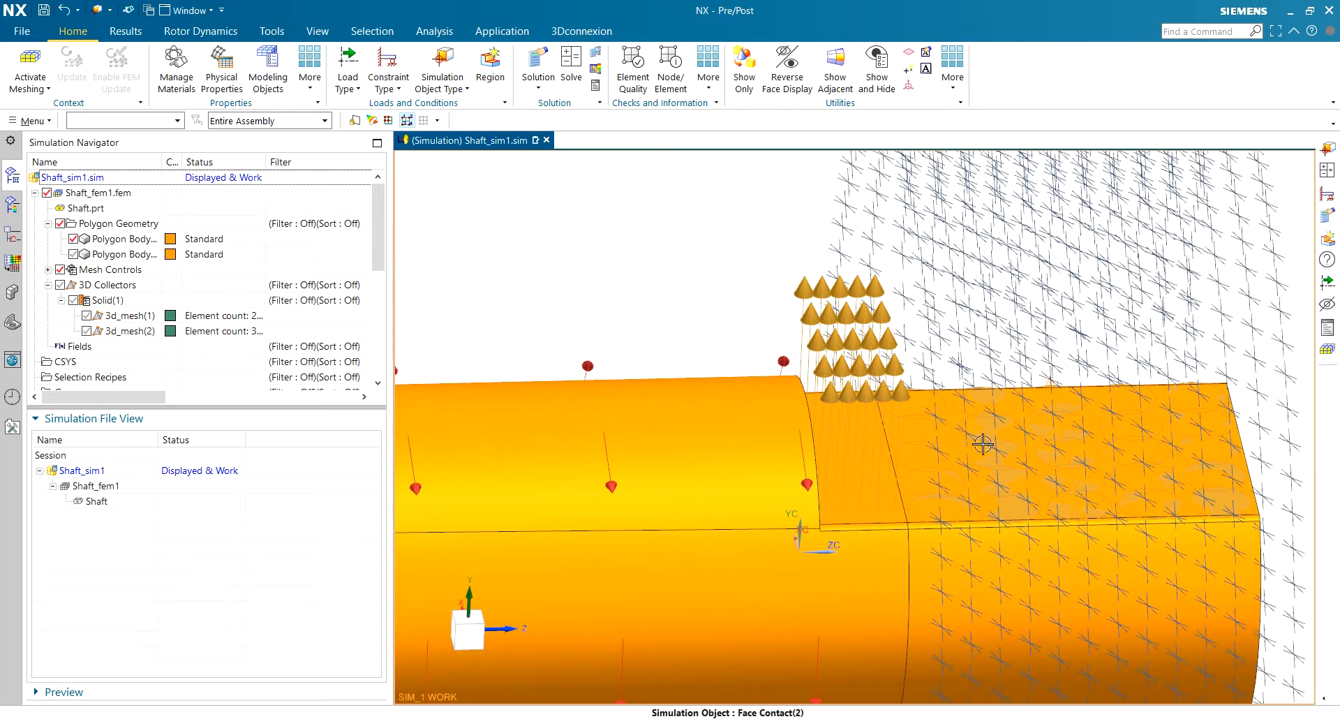
{"action": "scroll", "coordinate": [167, 282], "scroll_direction": "down", "scroll_amount": 5}
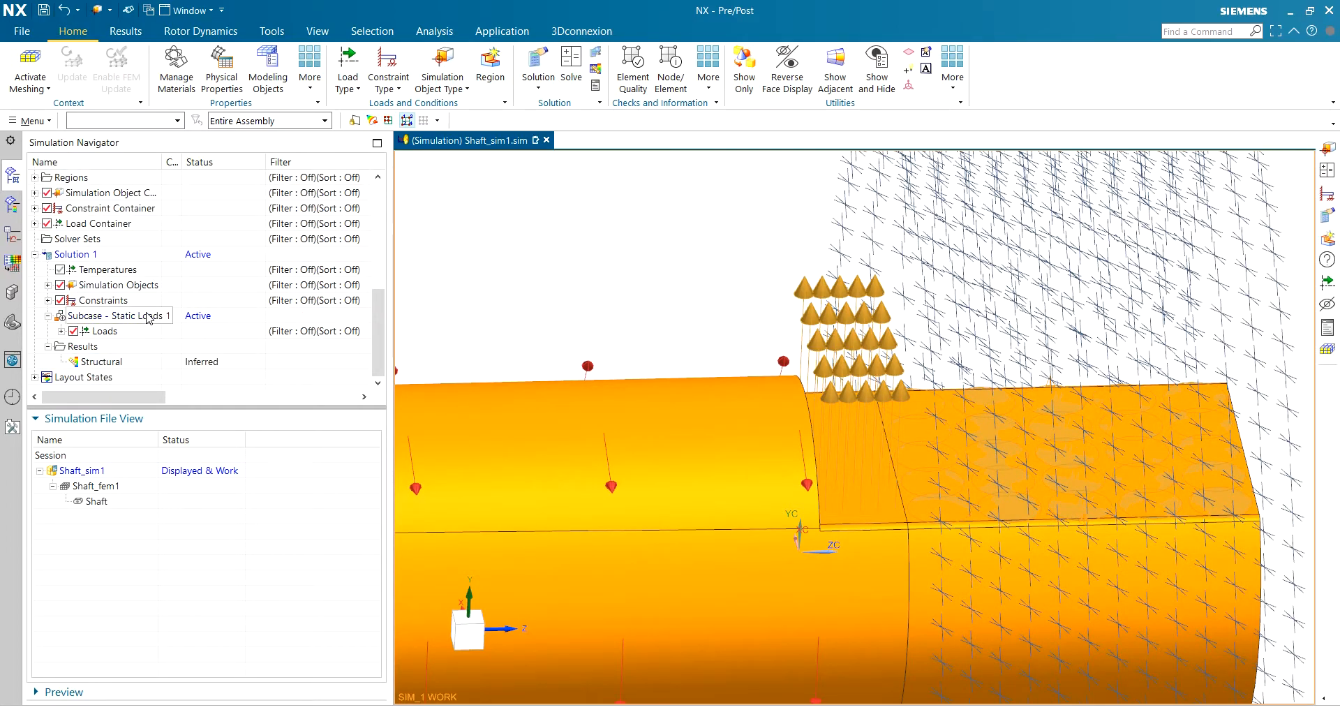
{"action": "left_click", "coordinate": [60, 301]}
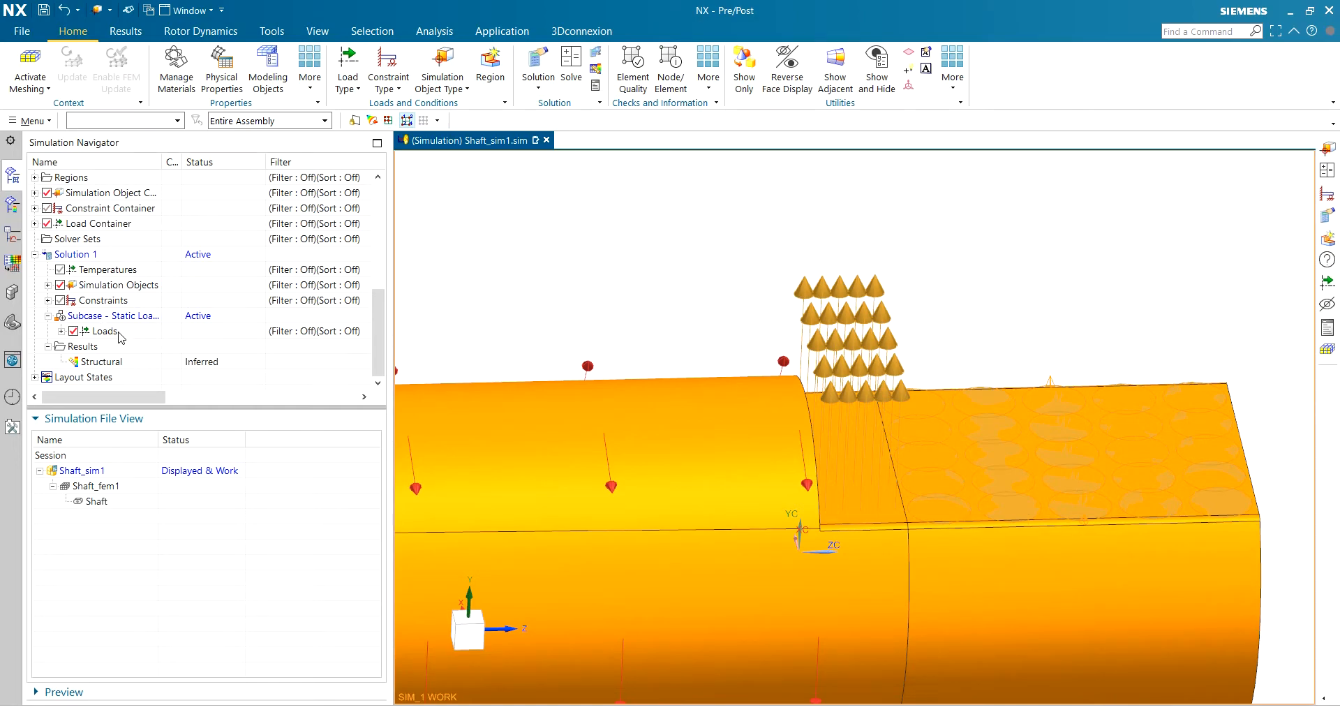
Highlight Face Contact(1) and Face Contact(2) together from the simulation object container to compare their contact areas on the shaft.
{"action": "scroll", "coordinate": [104, 342], "scroll_direction": "up", "scroll_amount": 3}
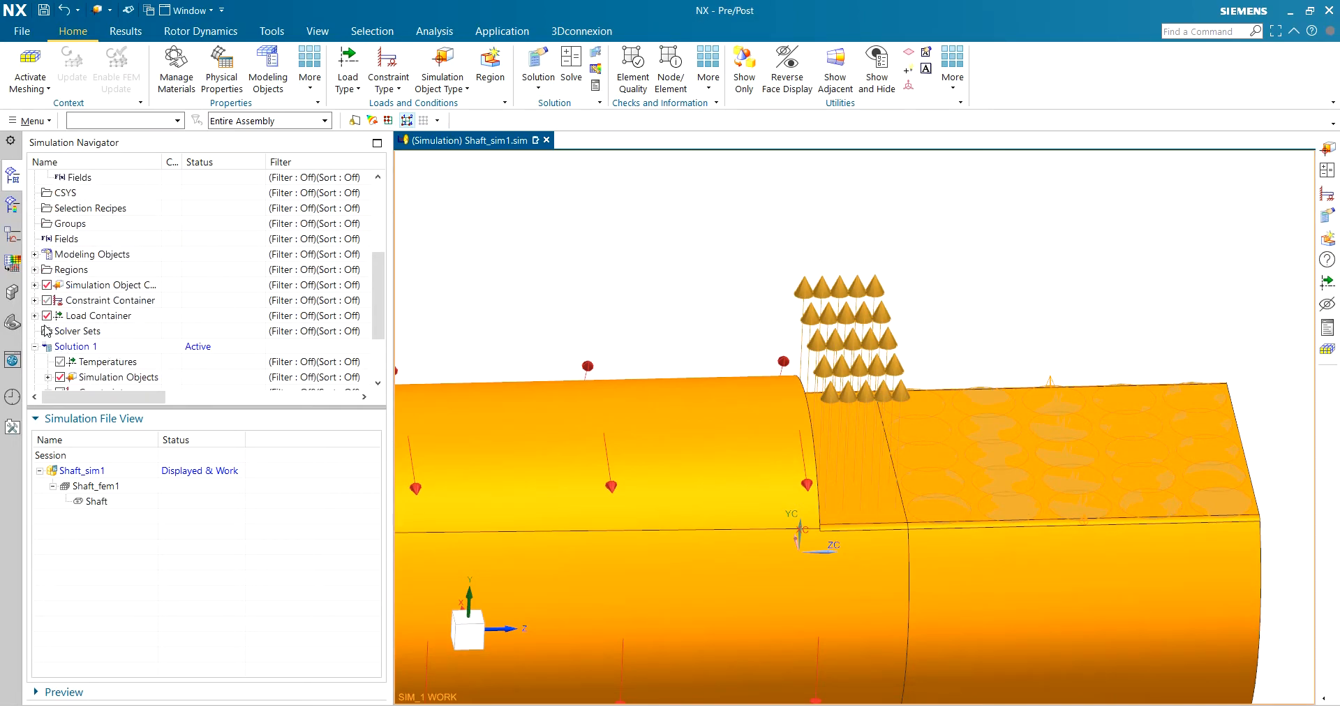
{"action": "left_click", "coordinate": [34, 285]}
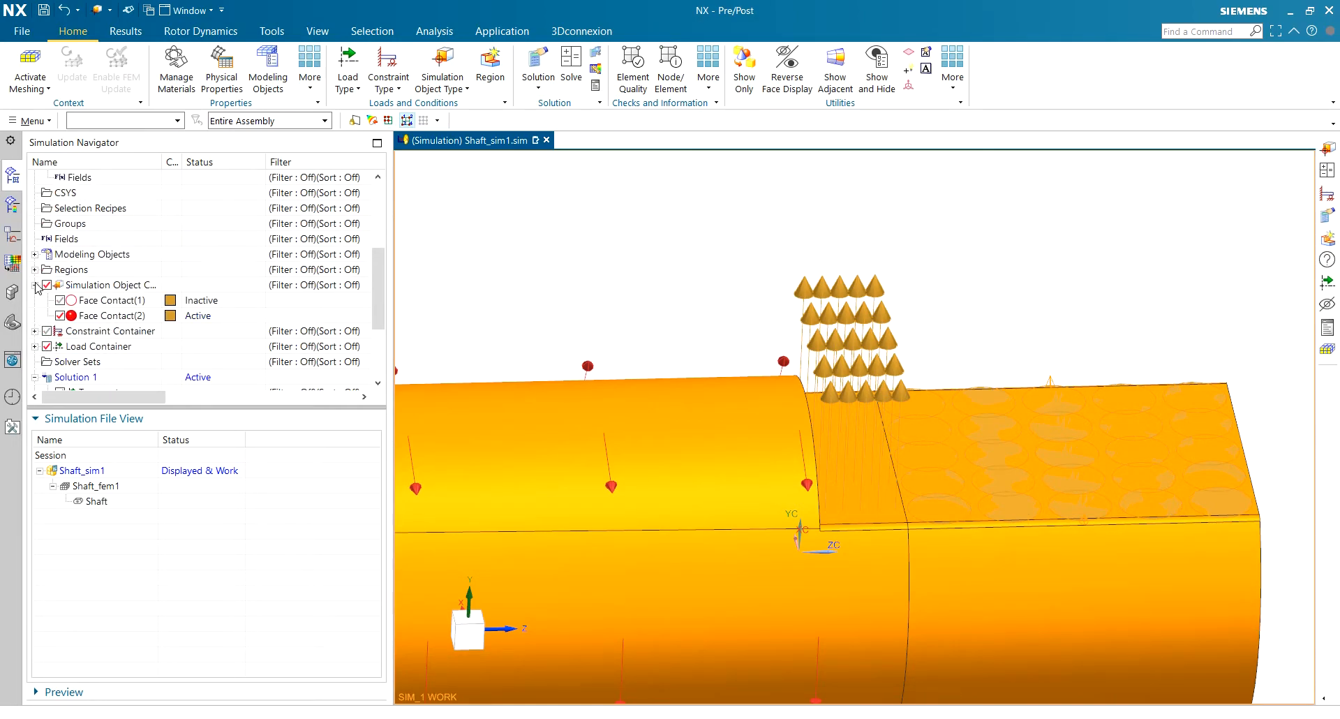
{"action": "left_click", "coordinate": [111, 300]}
{"action": "left_click", "coordinate": [129, 315], "text": "ctrl"}
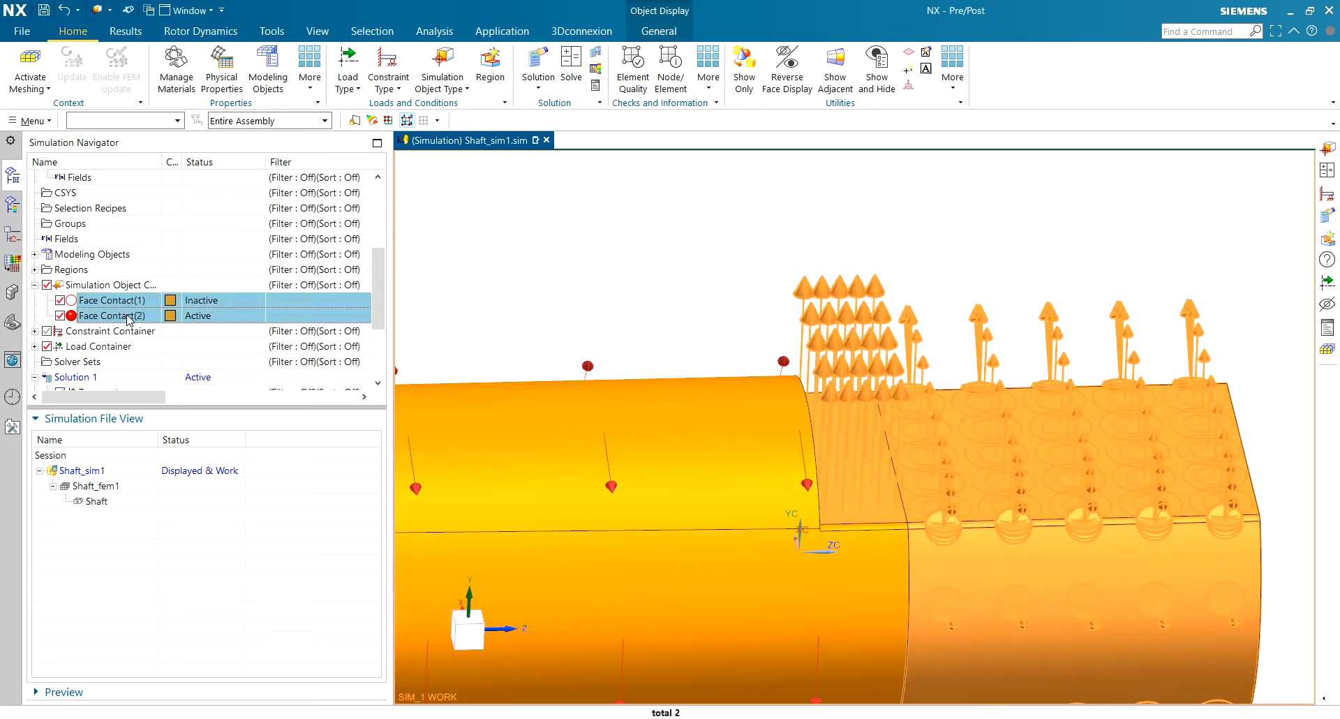
Delete both existing face contacts, Face Contact(1) and Face Contact(2), along with the four regions Region1 to Region4.
{"action": "right_click", "coordinate": [129, 316]}
{"action": "left_click", "coordinate": [180, 359]}
{"action": "left_click", "coordinate": [34, 270]}
{"action": "left_click", "coordinate": [112, 287]}
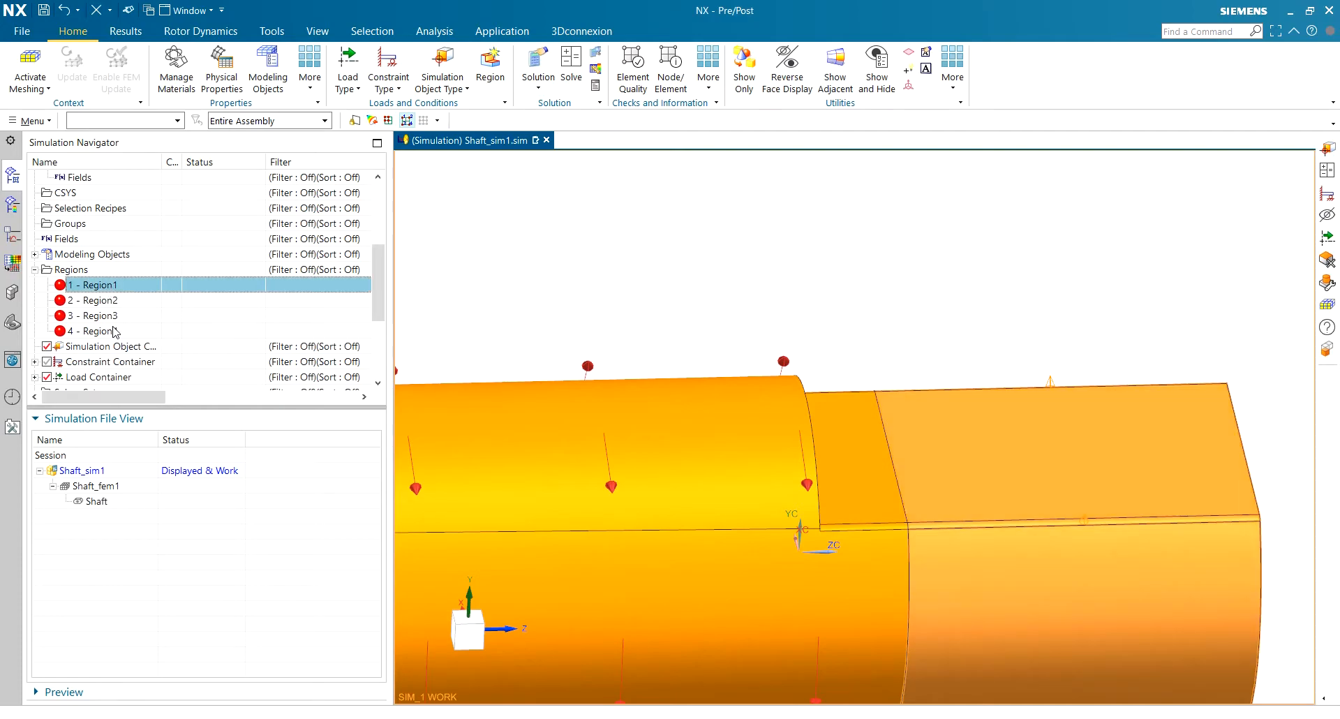
{"action": "left_click", "coordinate": [112, 332], "text": "shift"}
{"action": "right_click", "coordinate": [112, 333]}
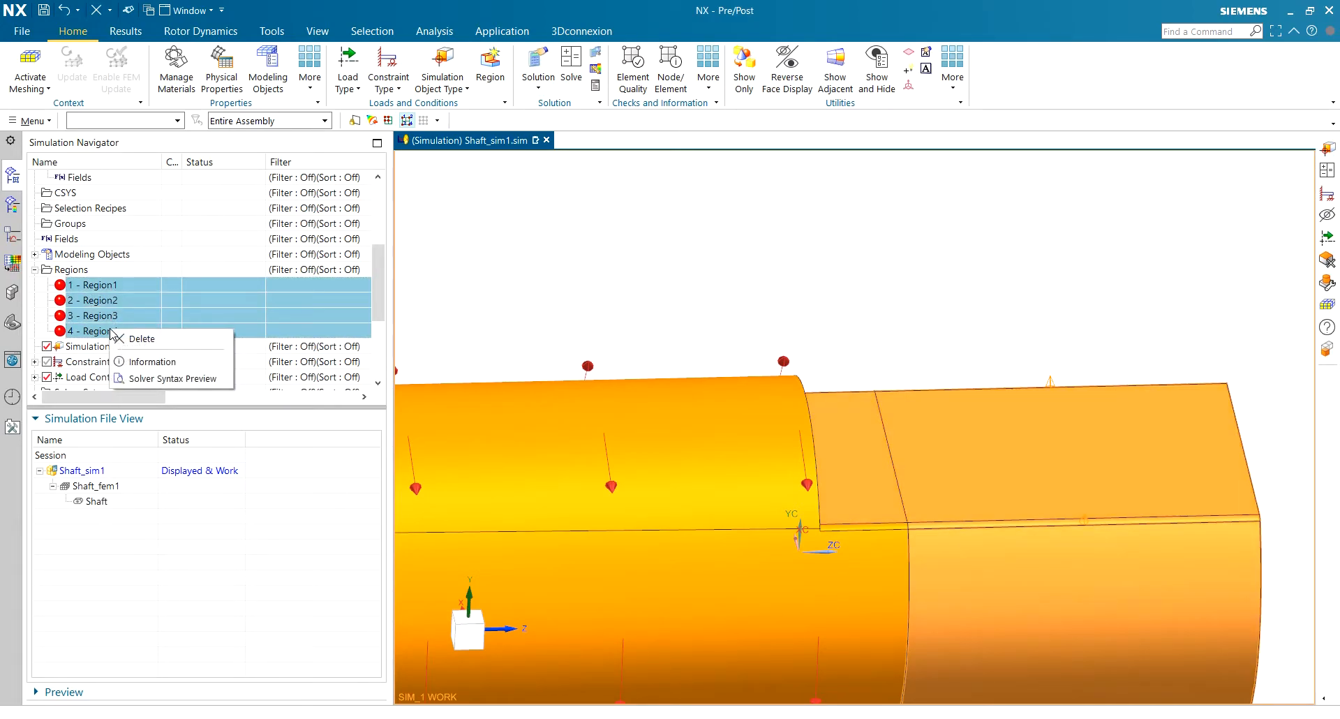
{"action": "left_click", "coordinate": [136, 340]}
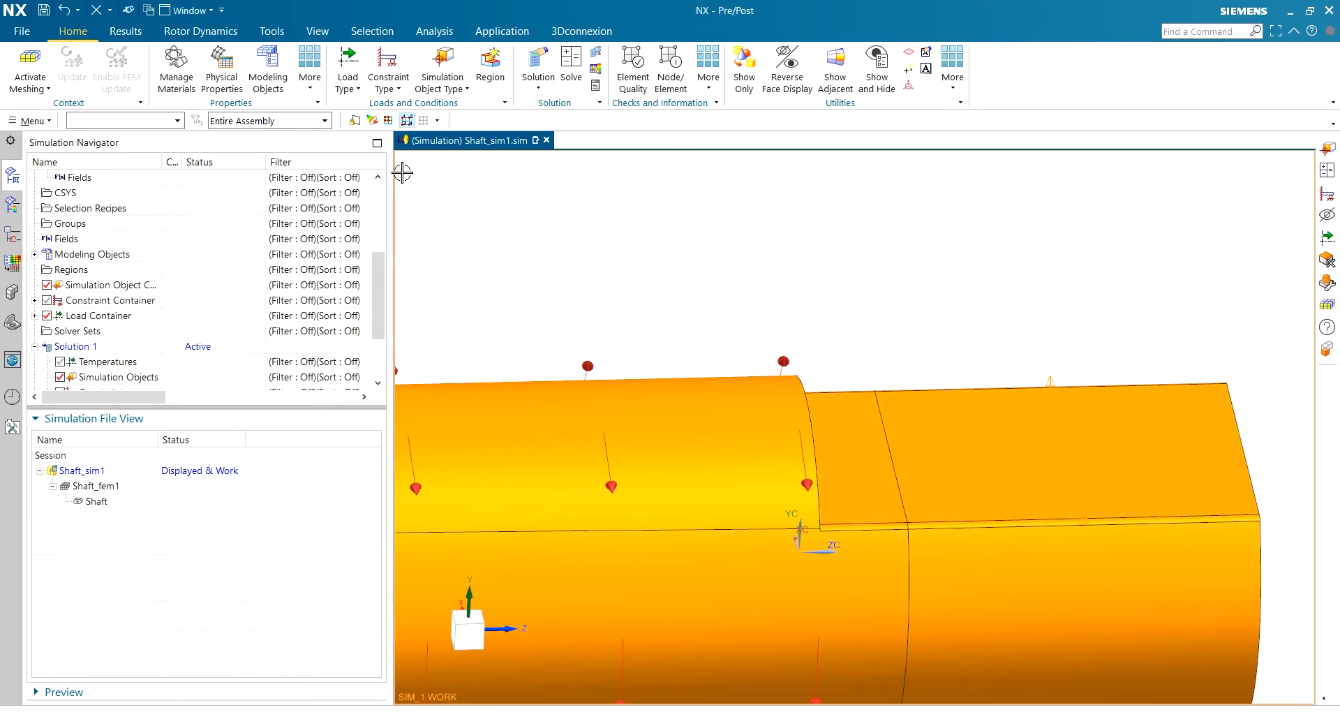
Start a manual surface-to-surface contact with the flat face at the shaft's end as source region, and display only the hub's polygon body.
{"action": "middle_click_drag", "start_coordinate": [975, 272], "coordinate": [952, 264]}
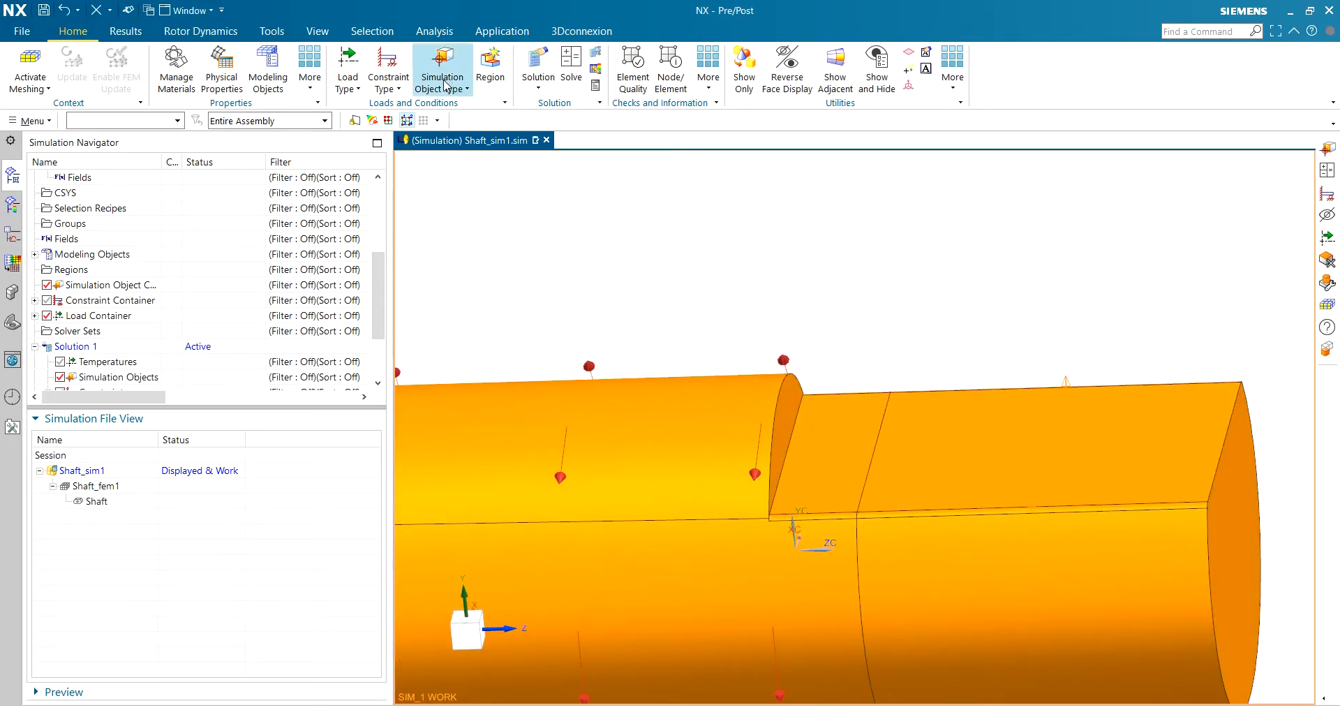
{"action": "left_click", "coordinate": [444, 81]}
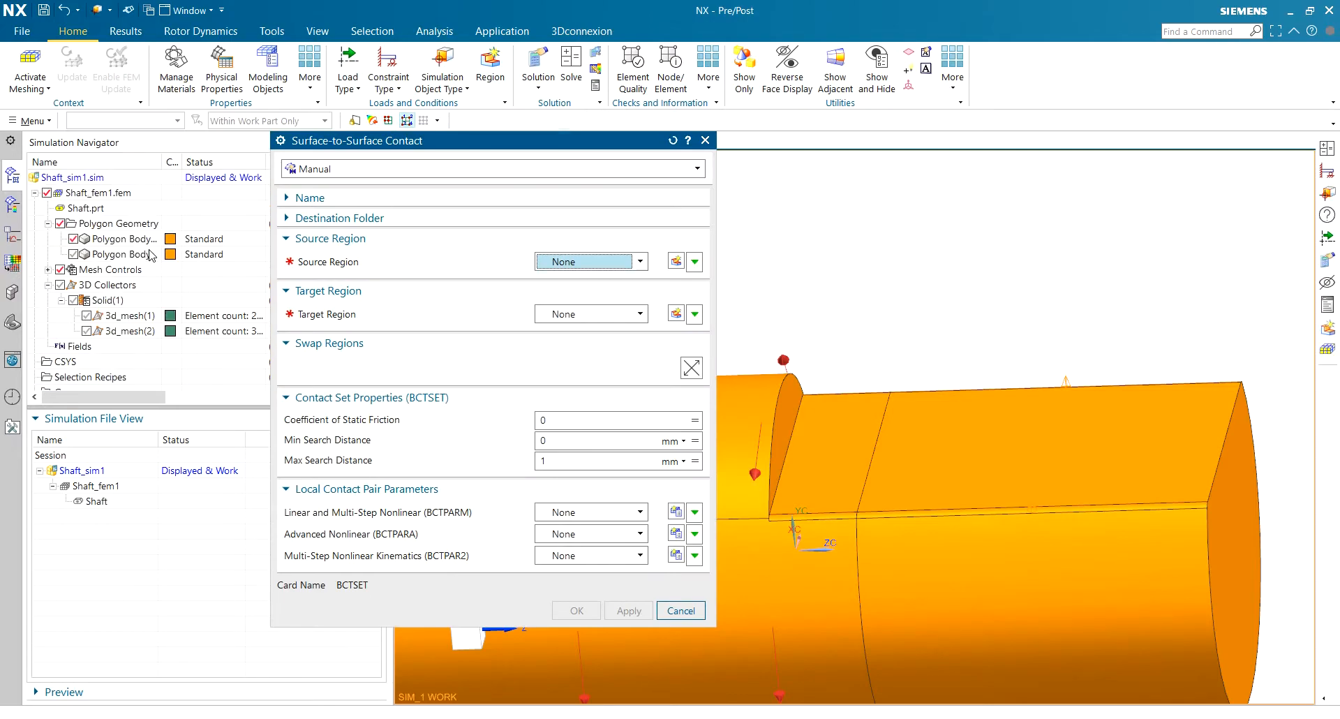
{"action": "left_click", "coordinate": [74, 254]}
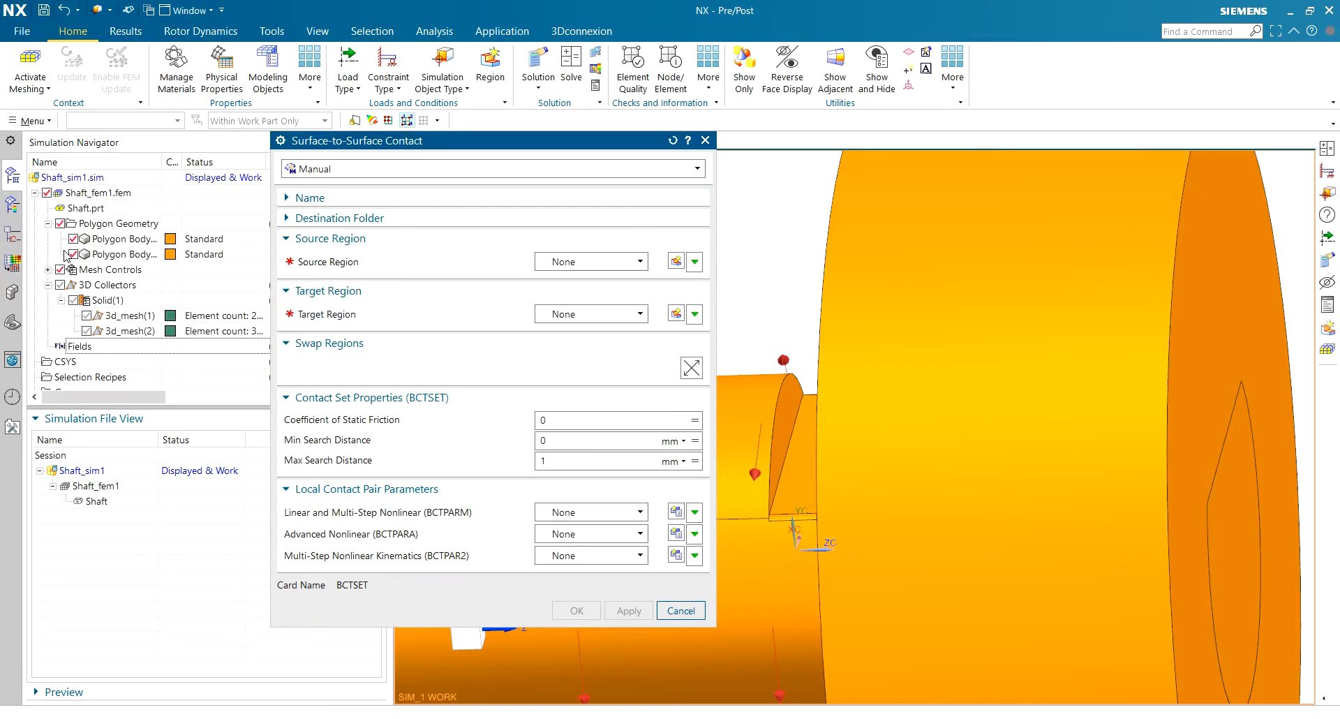
{"action": "left_click", "coordinate": [675, 262]}
{"action": "left_click", "coordinate": [1053, 452]}
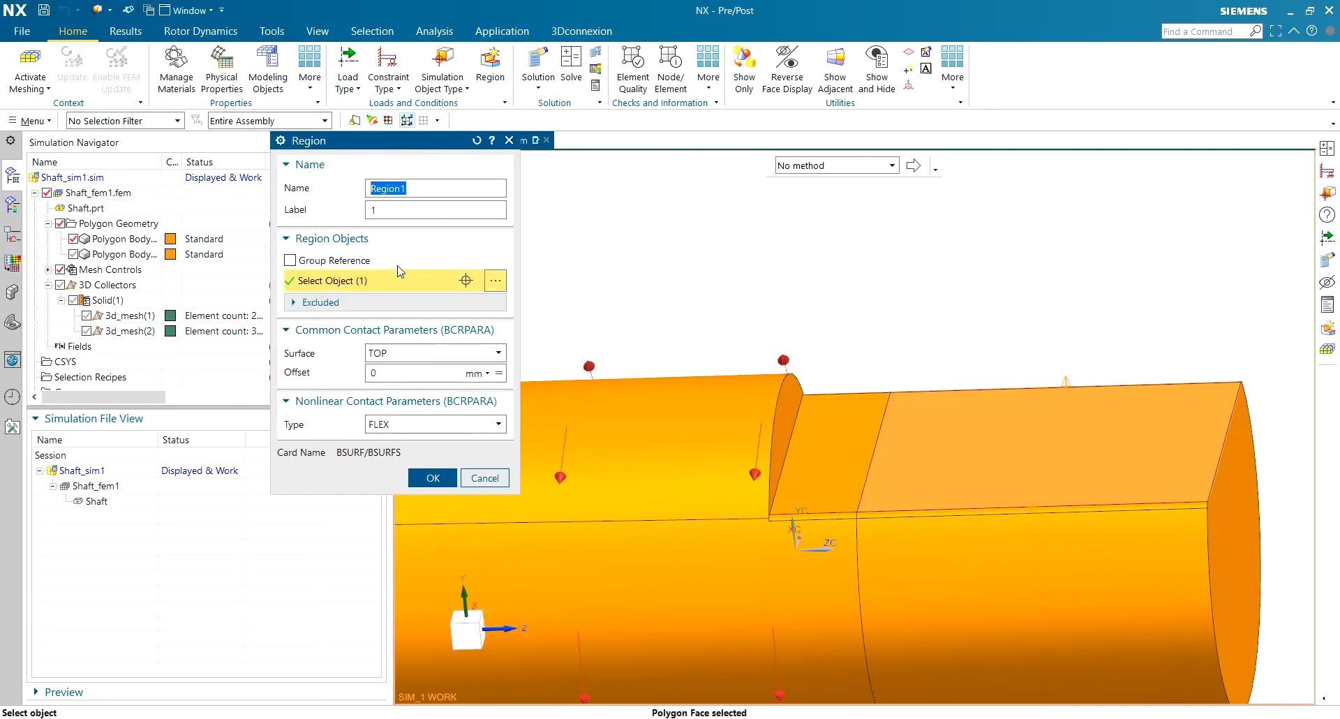
{"action": "left_click", "coordinate": [73, 240]}
{"action": "left_click", "coordinate": [73, 254]}
{"action": "middle_click_drag", "start_coordinate": [767, 269], "coordinate": [729, 245]}
{"action": "left_click", "coordinate": [432, 478]}
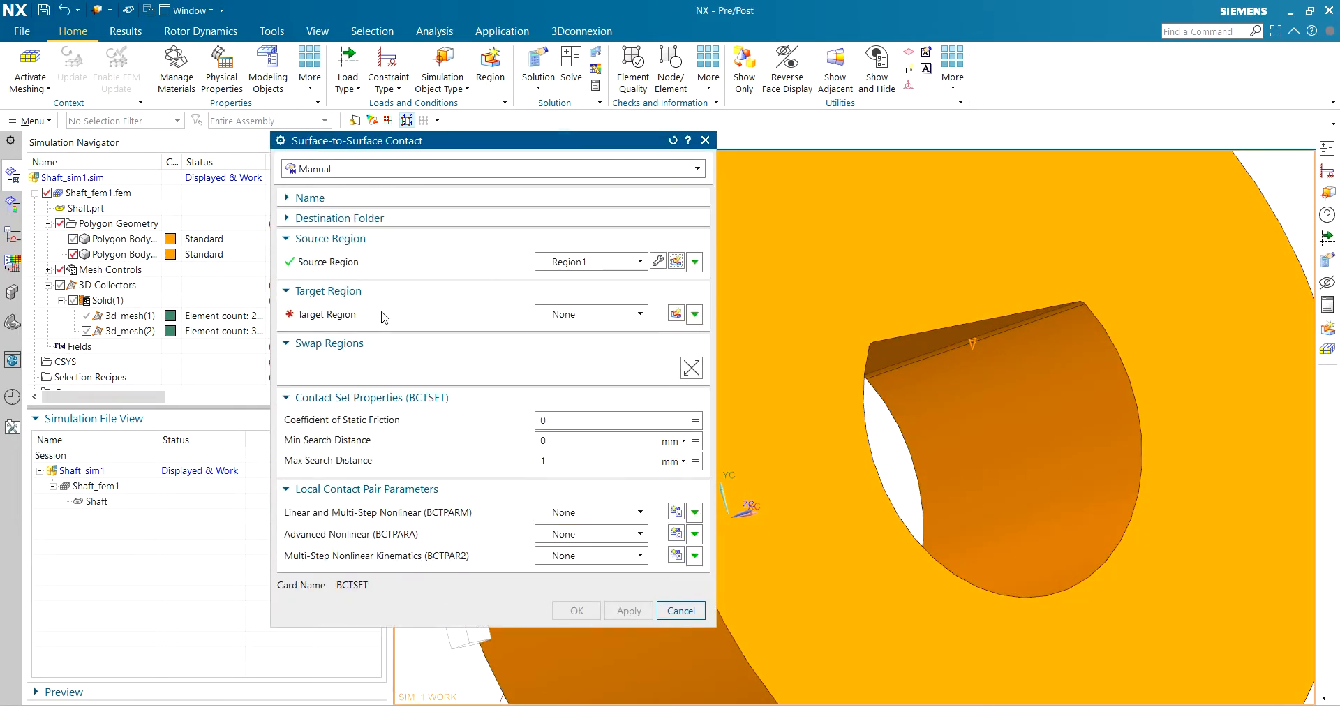
Define the target region from the flat face in the hub's bore and create the contact with a static friction coefficient of 0.2.
{"action": "left_click", "coordinate": [675, 315]}
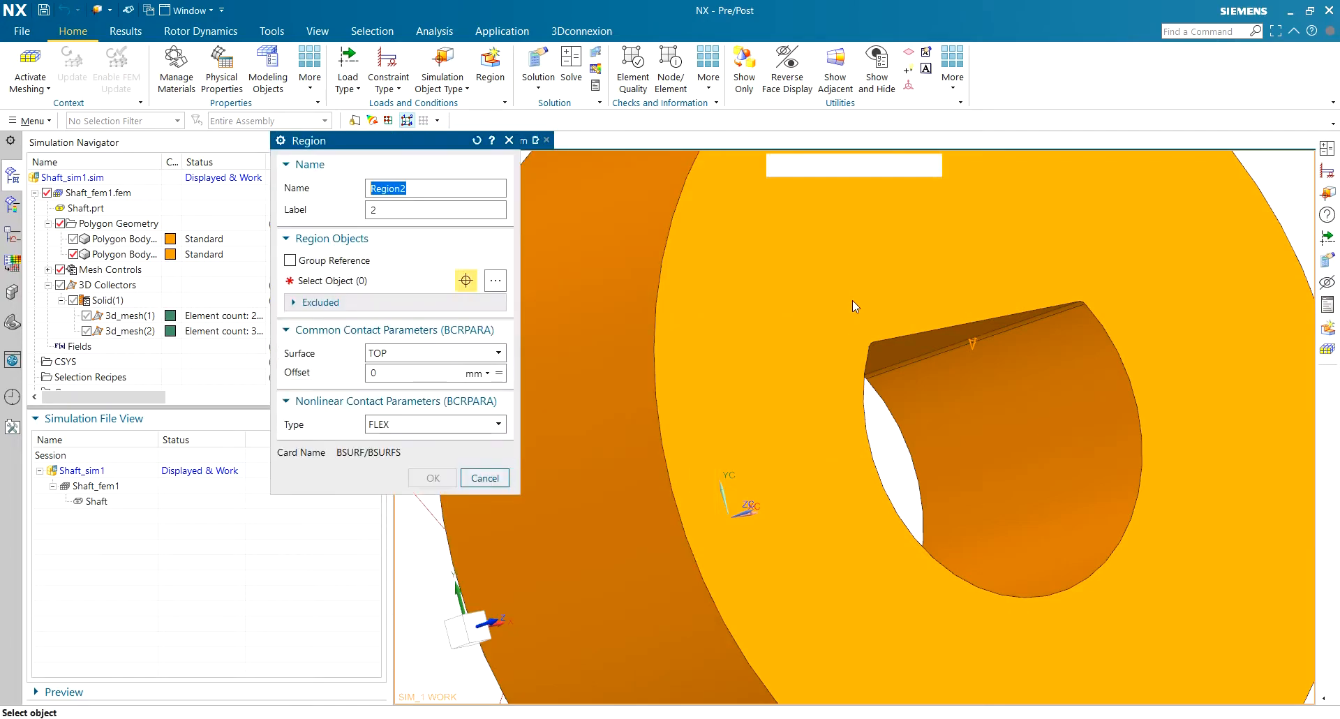
{"action": "left_click", "coordinate": [903, 342]}
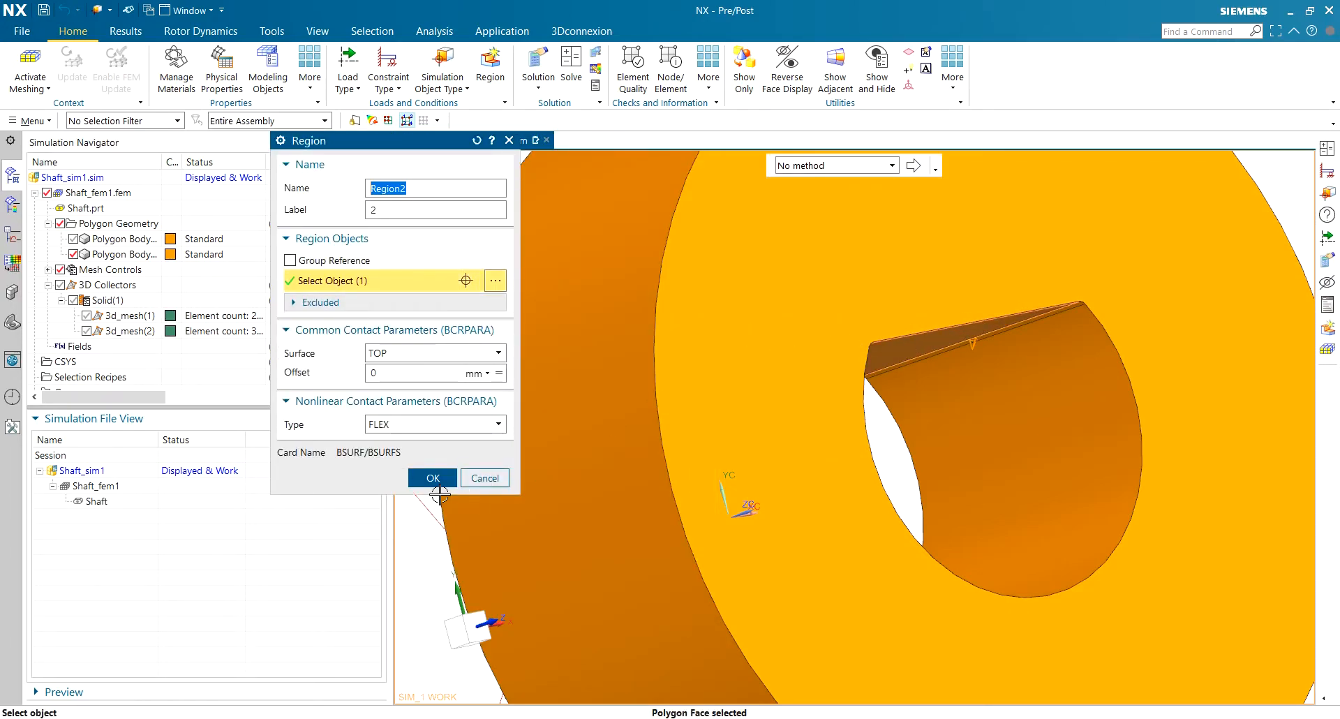
{"action": "left_click", "coordinate": [433, 479]}
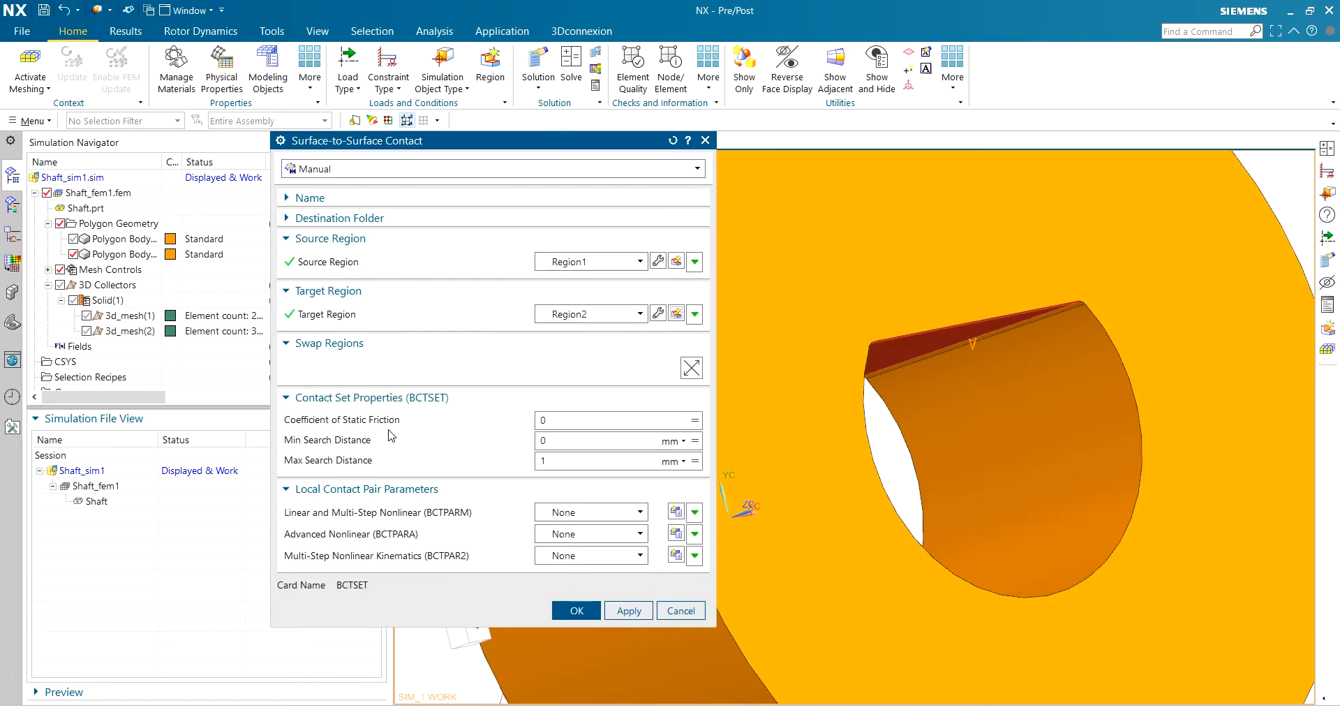
{"action": "left_click", "coordinate": [591, 417]}
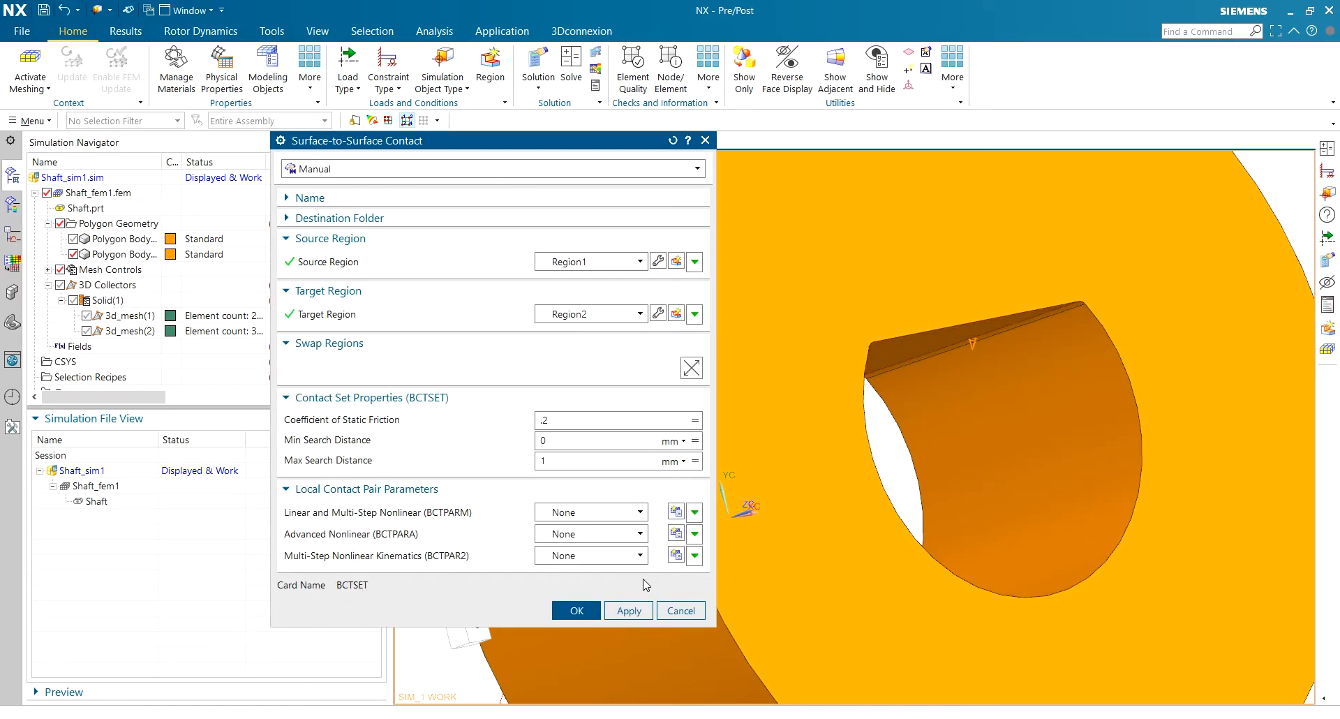
{"action": "left_click", "coordinate": [628, 611]}
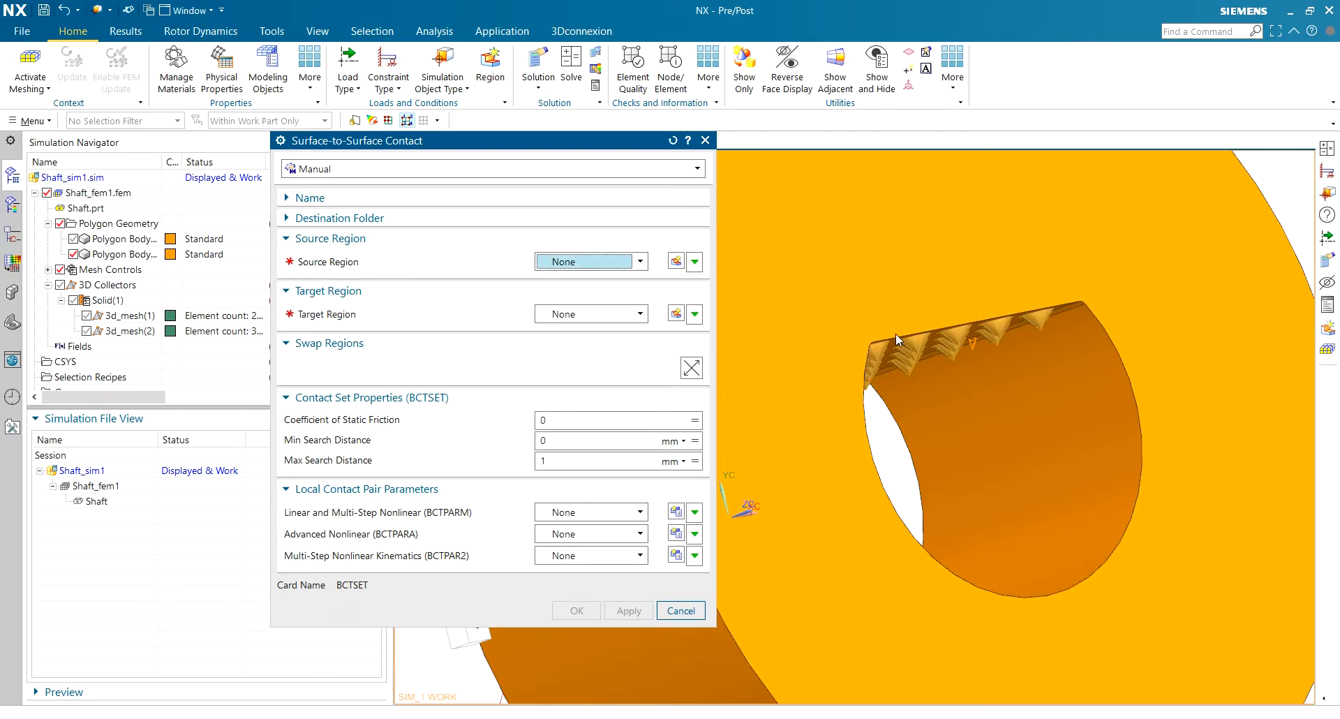
Define the source region of a second contact from the narrow corner face on one side of the flat in the hub's bore.
{"action": "middle_click_drag", "start_coordinate": [895, 333], "coordinate": [836, 170]}
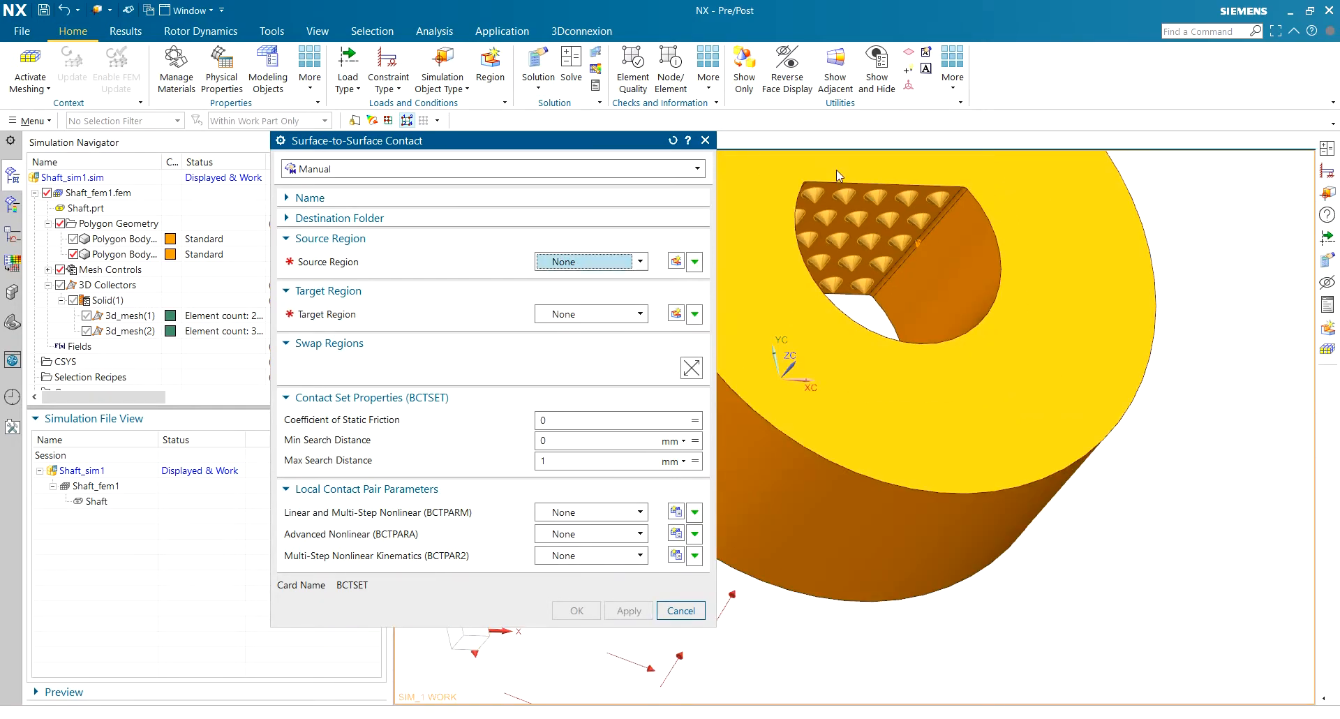
{"action": "scroll", "coordinate": [768, 172], "scroll_direction": "up", "scroll_amount": 5}
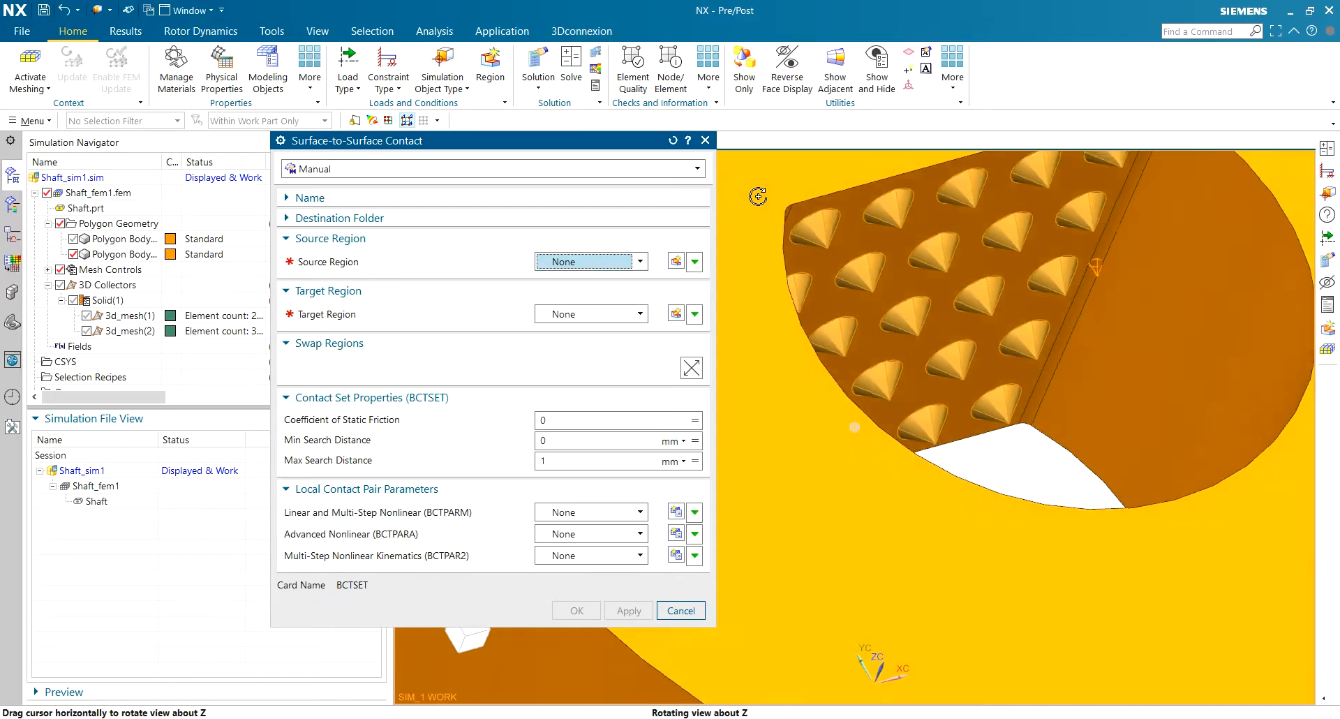
{"action": "middle_click_drag", "start_coordinate": [888, 262], "coordinate": [910, 282]}
{"action": "scroll", "coordinate": [910, 288], "scroll_direction": "down", "scroll_amount": 2}
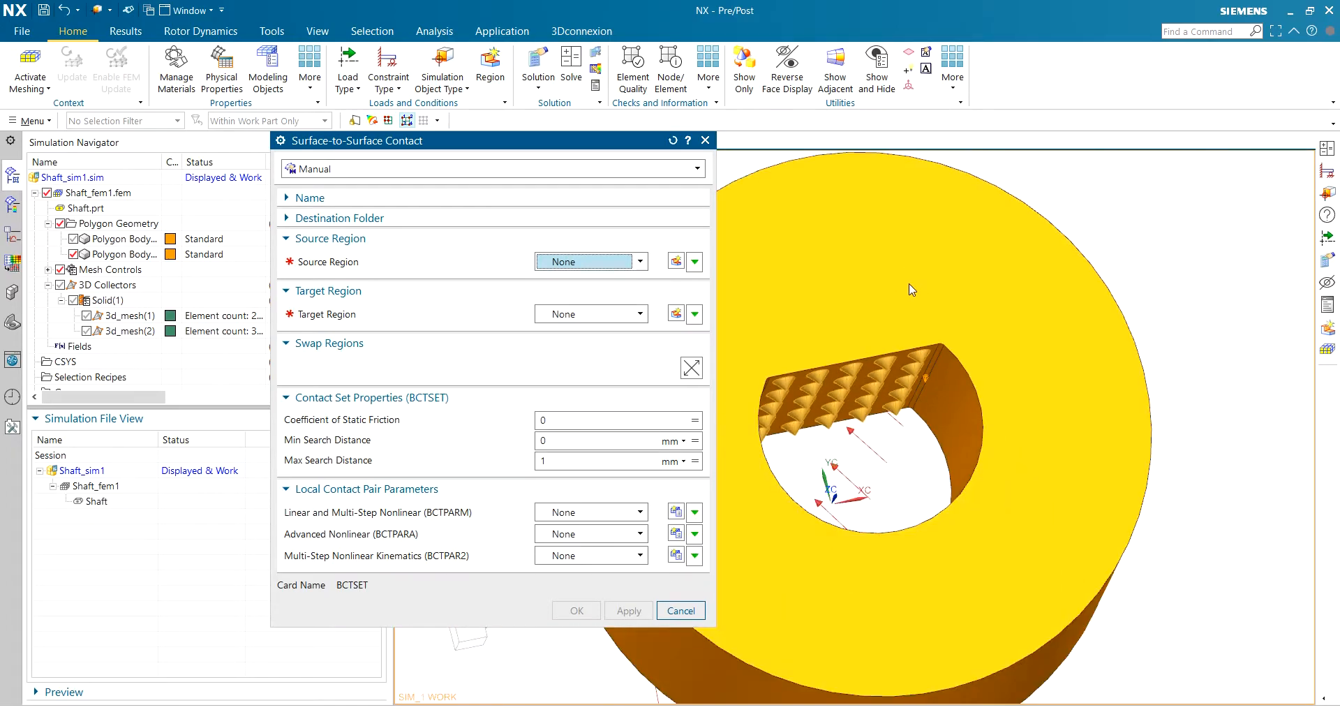
{"action": "scroll", "coordinate": [740, 357], "scroll_direction": "up", "scroll_amount": 1}
{"action": "scroll", "coordinate": [737, 350], "scroll_direction": "up", "scroll_amount": 1}
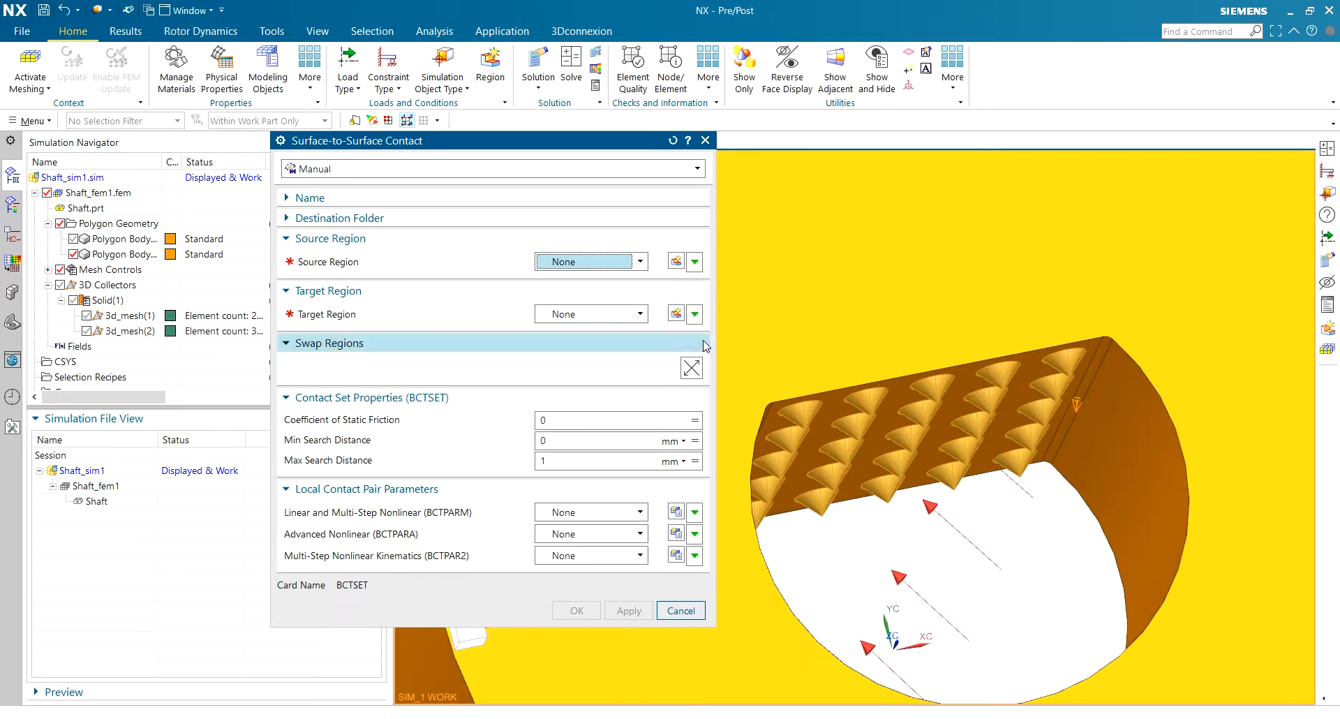
{"action": "left_click", "coordinate": [676, 262]}
{"action": "scroll", "coordinate": [1078, 402], "scroll_direction": "up", "scroll_amount": 1}
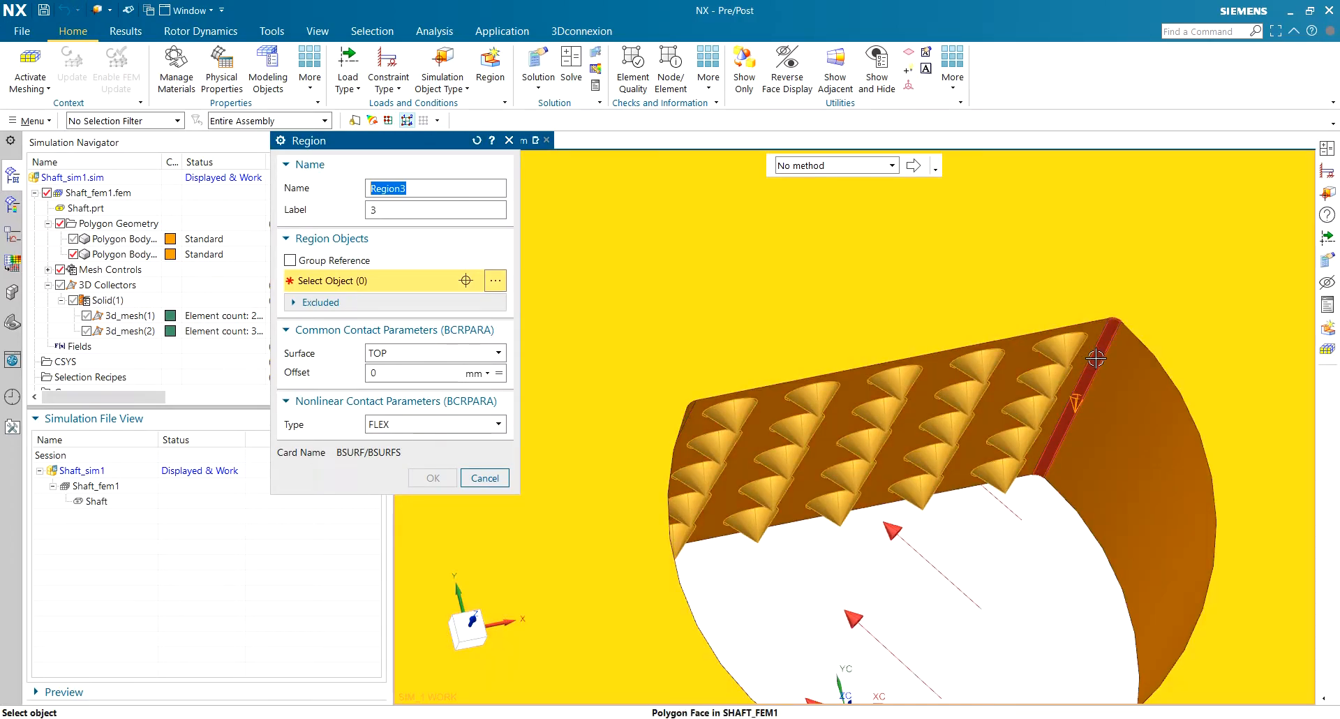
{"action": "left_click", "coordinate": [1096, 358]}
{"action": "left_click", "coordinate": [433, 477]}
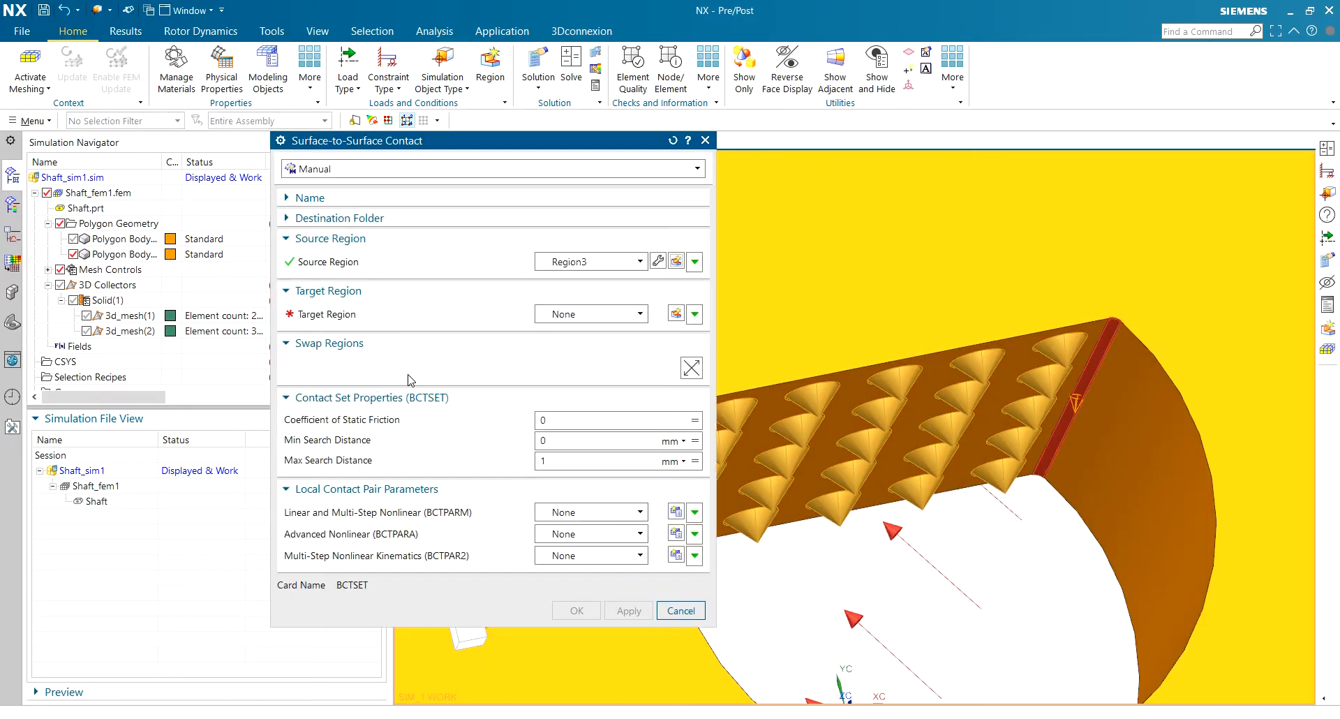
Edit the second contact's source region to include the narrow corner face on the opposite side of the bore's flat.
{"action": "left_click", "coordinate": [657, 261]}
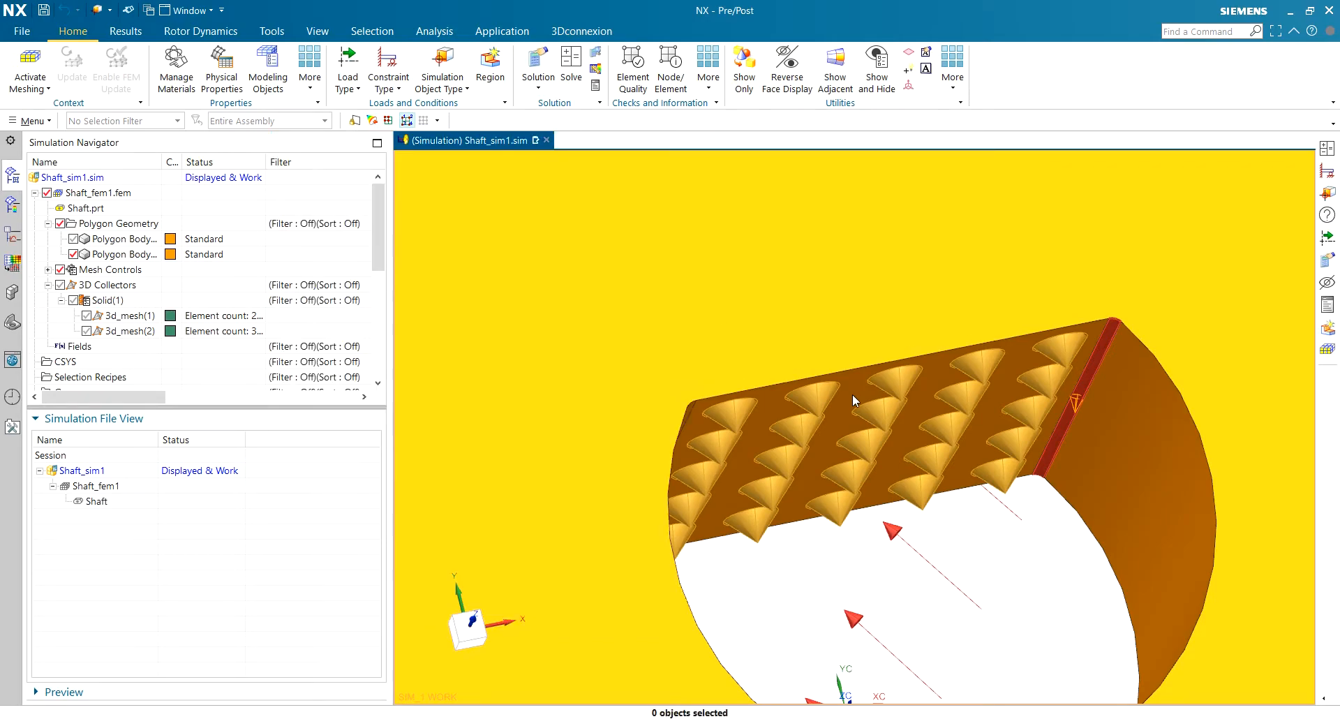
{"action": "scroll", "coordinate": [857, 395], "scroll_direction": "down", "scroll_amount": 3}
{"action": "mouse_move", "coordinate": [779, 417]}
{"action": "middle_mouse_down"}
{"action": "mouse_move", "coordinate": [733, 409]}
{"action": "mouse_move", "coordinate": [768, 419]}
{"action": "middle_mouse_up"}
{"action": "scroll", "coordinate": [551, 391], "scroll_direction": "up", "scroll_amount": 5}
{"action": "left_click", "coordinate": [551, 394]}
{"action": "scroll", "coordinate": [551, 394], "scroll_direction": "down", "scroll_amount": 5}
{"action": "scroll", "coordinate": [768, 454], "scroll_direction": "up", "scroll_amount": 2}
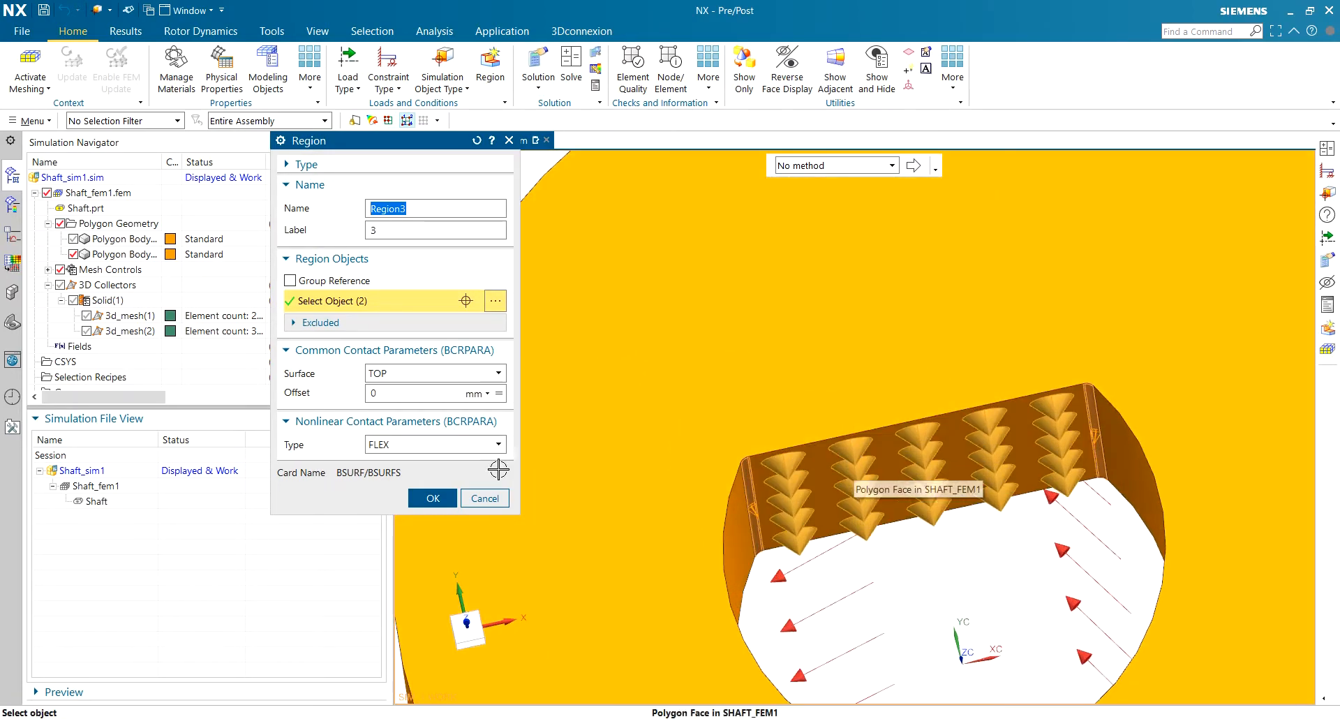
{"action": "left_click", "coordinate": [433, 497]}
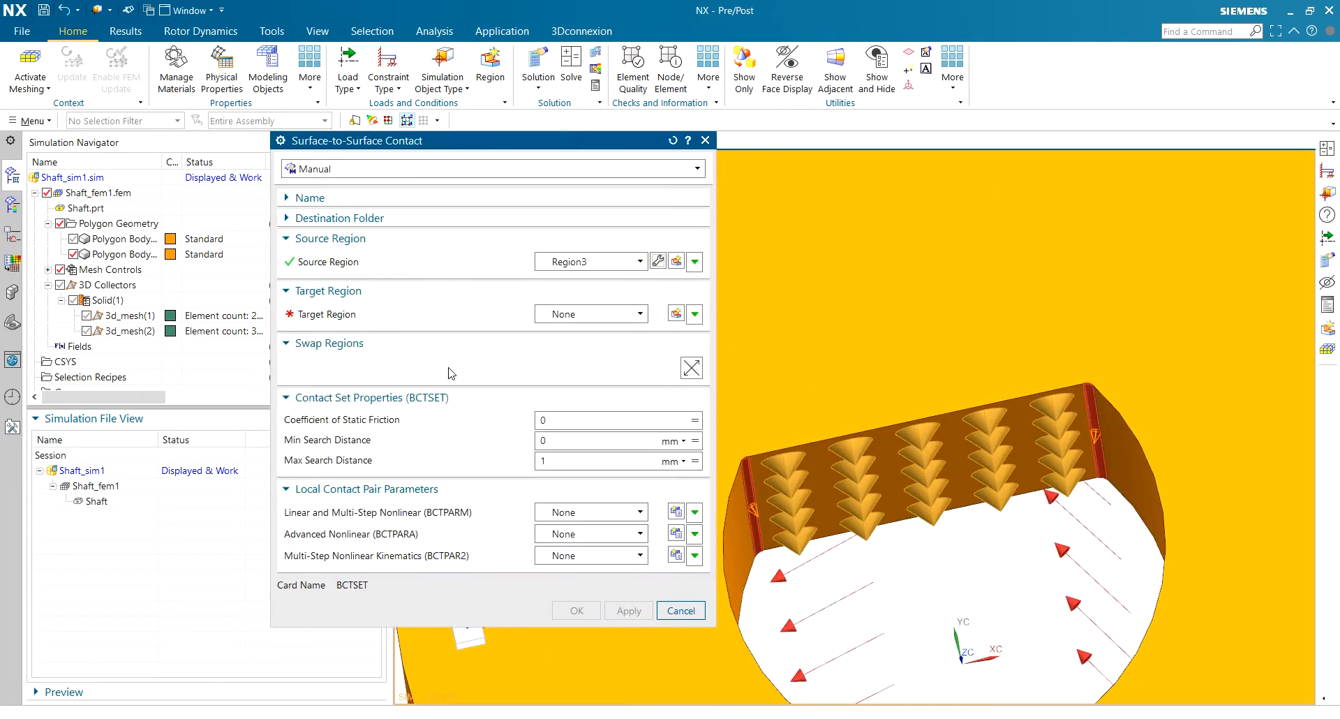
Create the second contact's target region, displaying only the shaft body and picking the narrow face along one side of its flat.
{"action": "left_click", "coordinate": [675, 314]}
{"action": "left_click", "coordinate": [75, 240]}
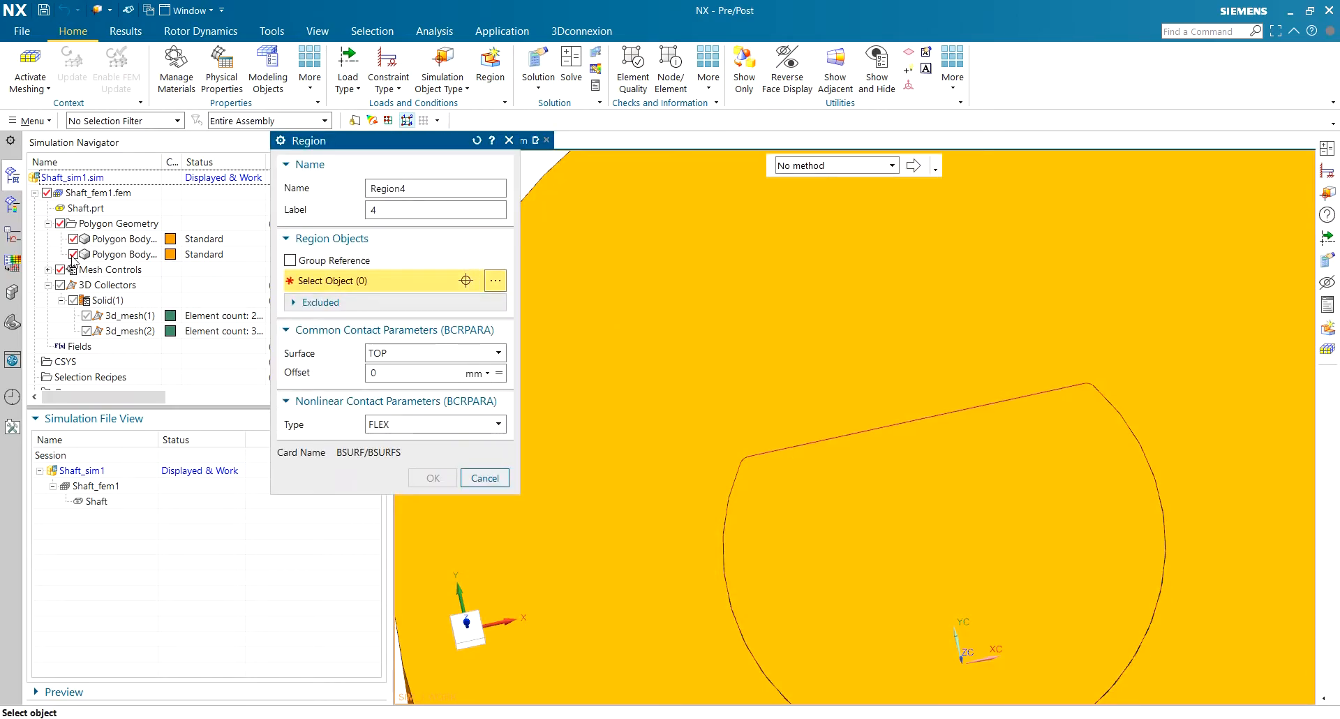
{"action": "left_click", "coordinate": [73, 255]}
{"action": "middle_click_drag", "start_coordinate": [970, 398], "coordinate": [1006, 462]}
{"action": "scroll", "coordinate": [1006, 462], "scroll_direction": "up", "scroll_amount": 4}
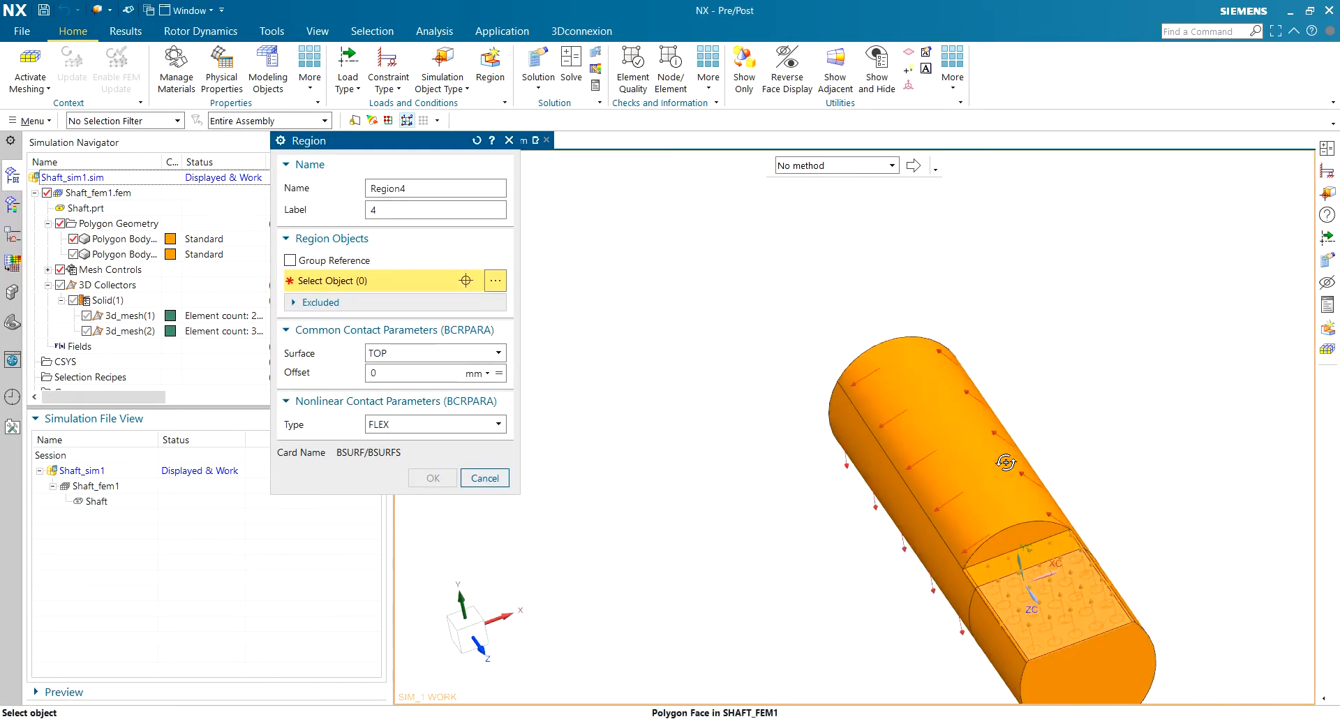
{"action": "scroll", "coordinate": [1193, 649], "scroll_direction": "down", "scroll_amount": 6}
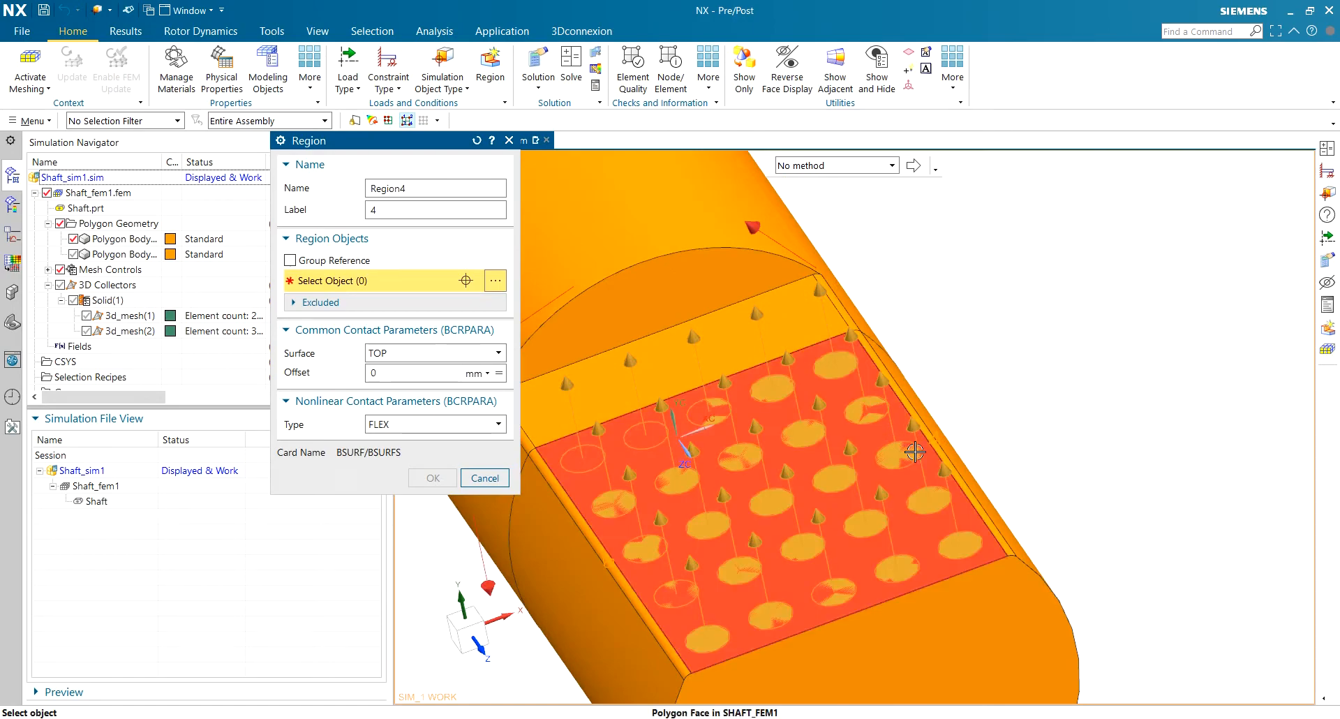
{"action": "scroll", "coordinate": [998, 552], "scroll_direction": "down", "scroll_amount": 3}
{"action": "left_click", "coordinate": [991, 551]}
Add the narrow face on the flat's other side to the target region and create the contact with a static friction coefficient of 0.2.
{"action": "scroll", "coordinate": [933, 568], "scroll_direction": "up", "scroll_amount": 4}
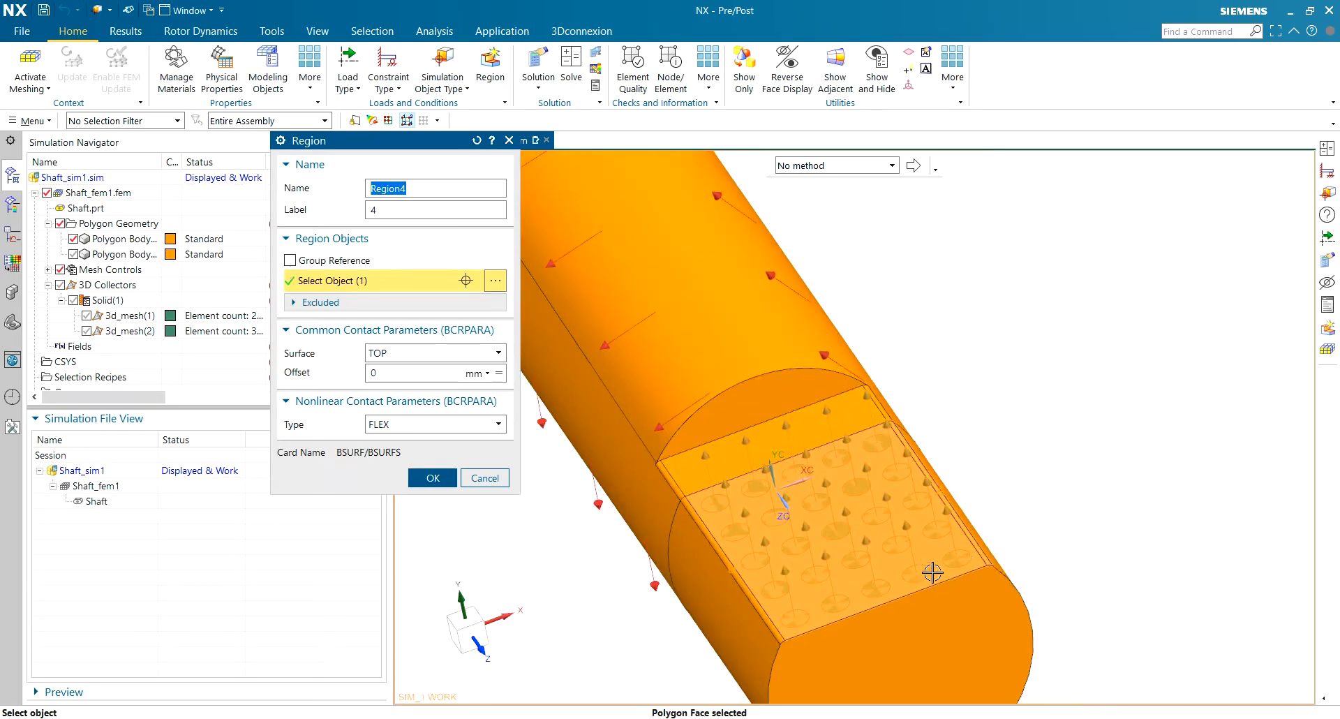
{"action": "scroll", "coordinate": [766, 610], "scroll_direction": "down", "scroll_amount": 5}
{"action": "left_click", "coordinate": [810, 585]}
{"action": "scroll", "coordinate": [809, 585], "scroll_direction": "up", "scroll_amount": 3}
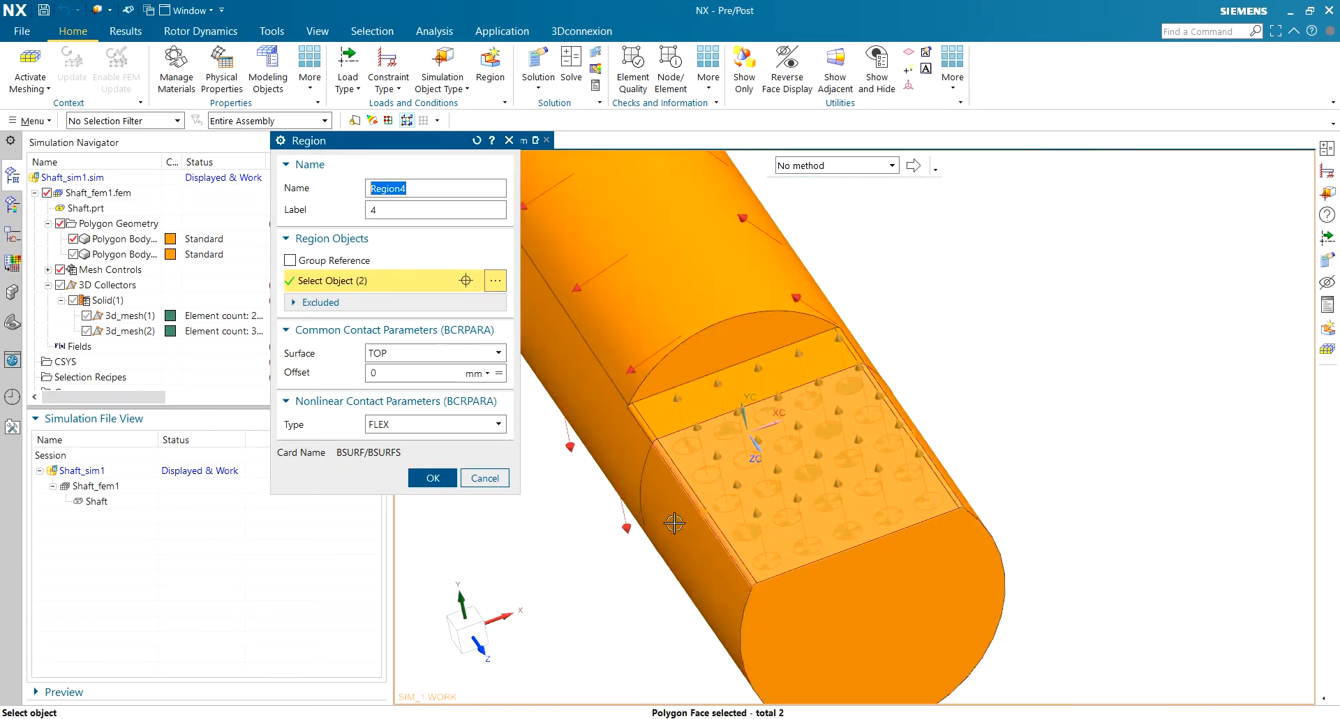
{"action": "left_click", "coordinate": [433, 477]}
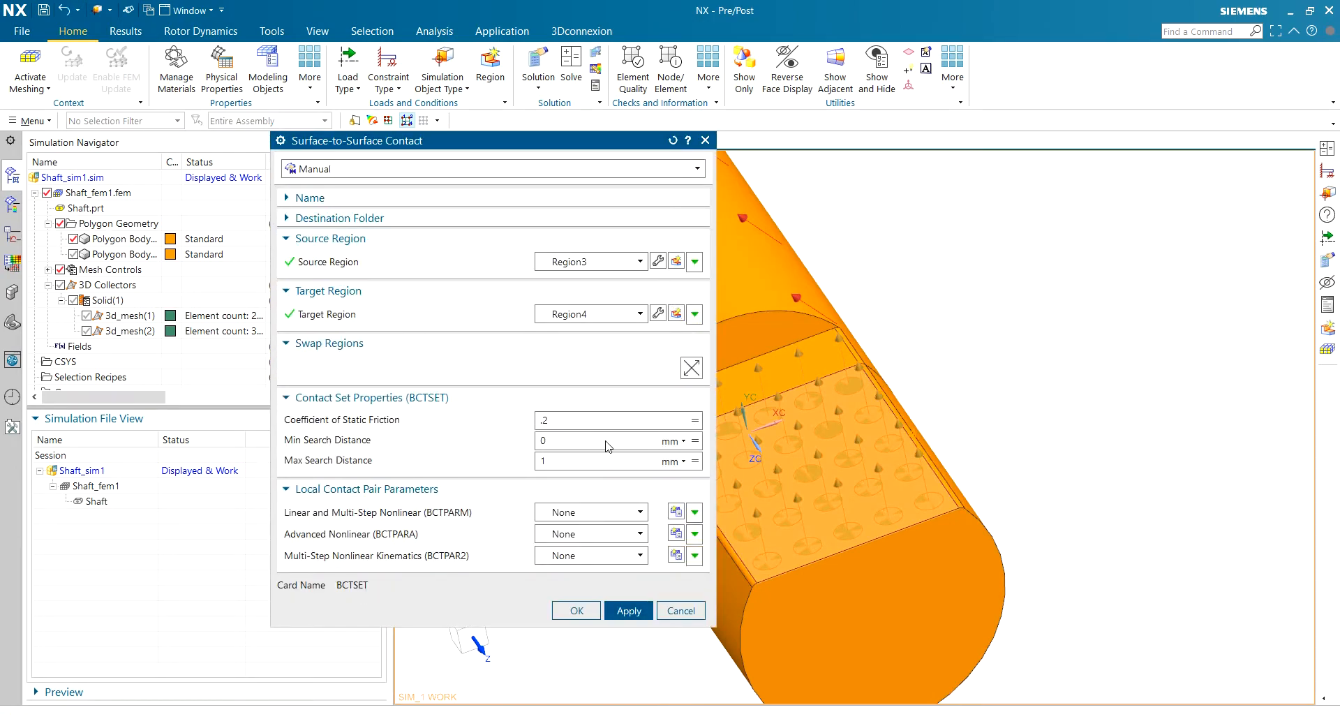
{"action": "left_click", "coordinate": [628, 610]}
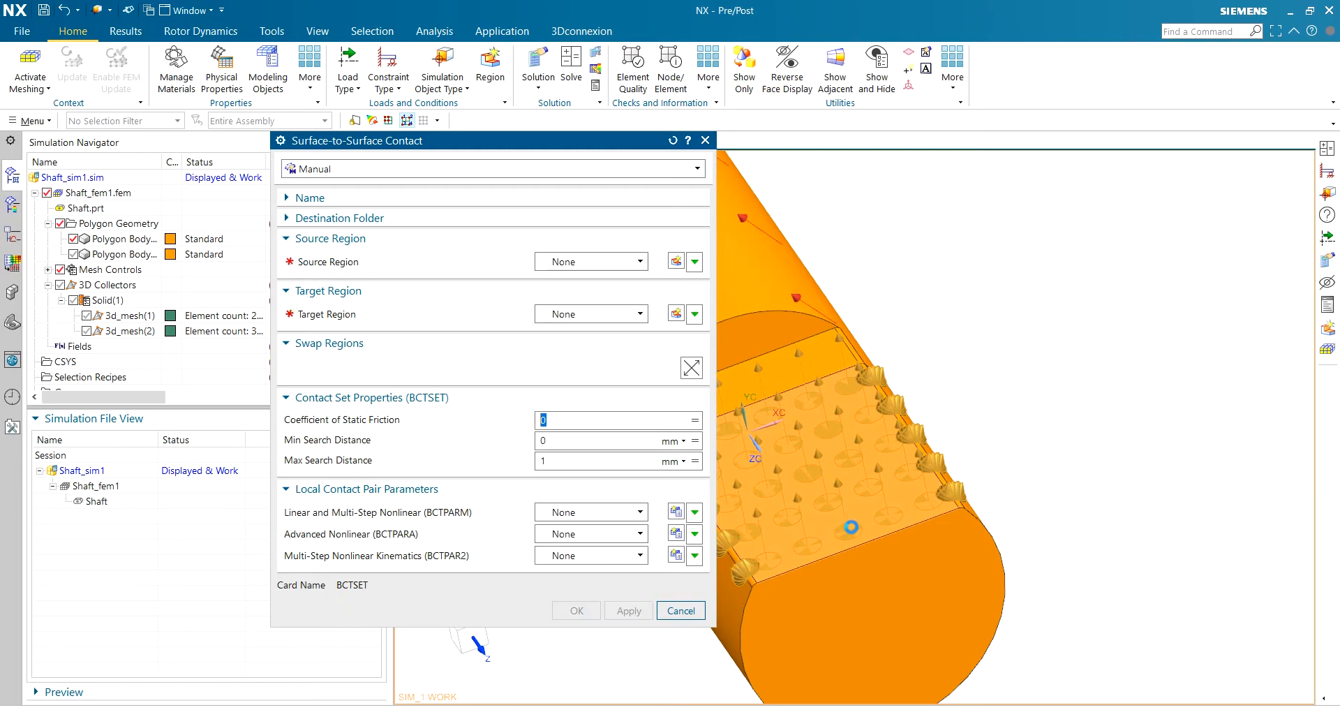
Define the source region of a third contact from the shaft's cylindrical face.
{"action": "middle_click_drag", "start_coordinate": [898, 447], "coordinate": [929, 366]}
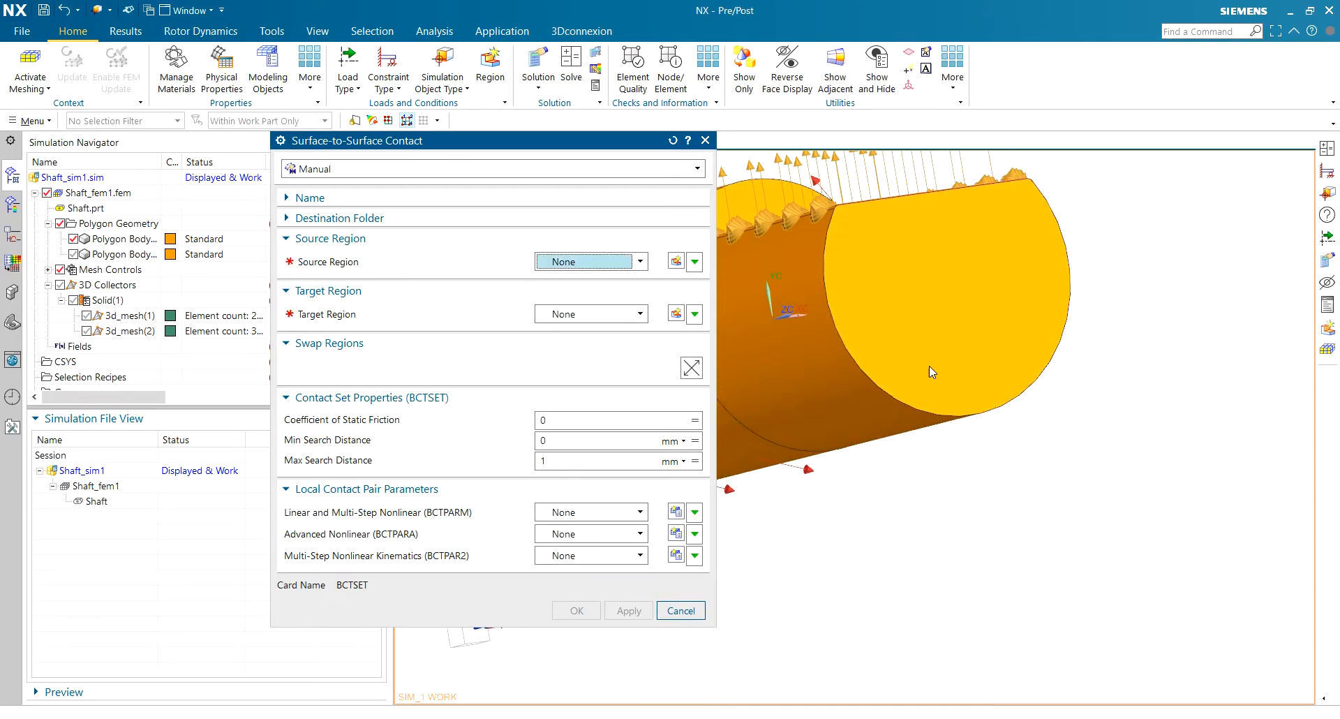
{"action": "left_click", "coordinate": [674, 262]}
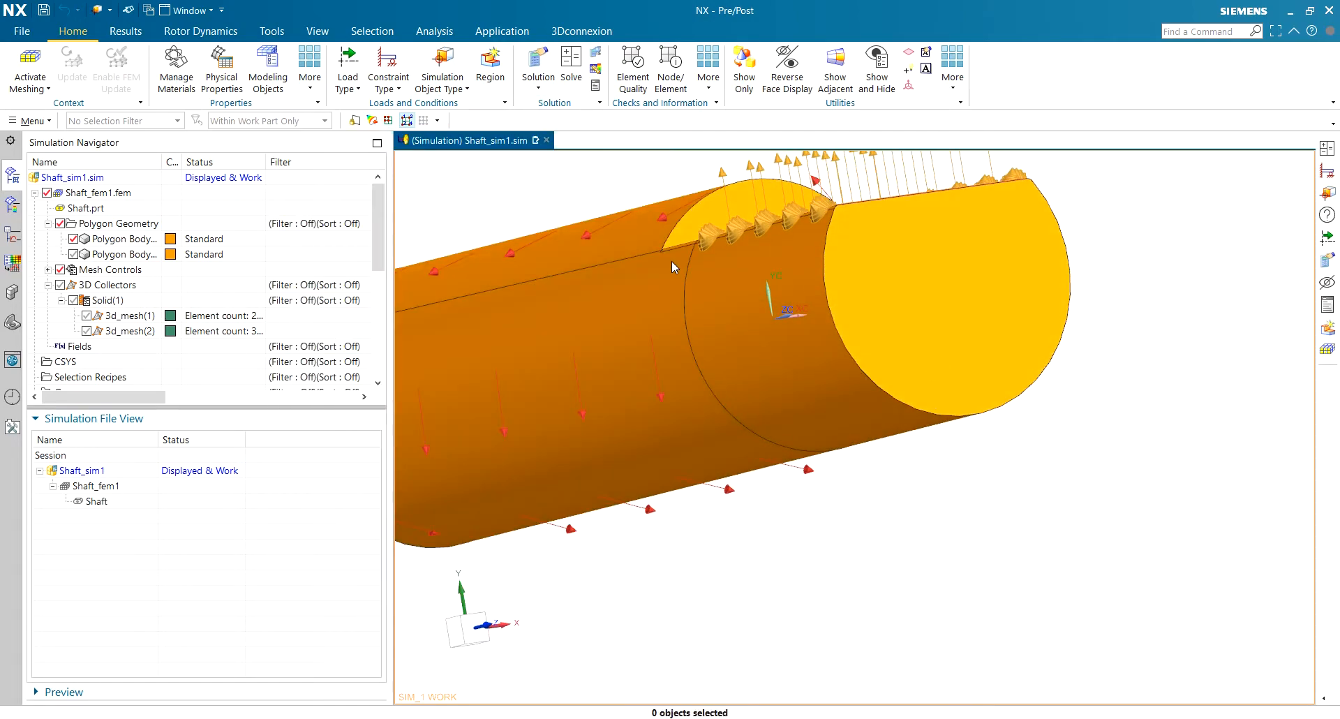
{"action": "left_click", "coordinate": [640, 367]}
{"action": "left_click", "coordinate": [427, 478]}
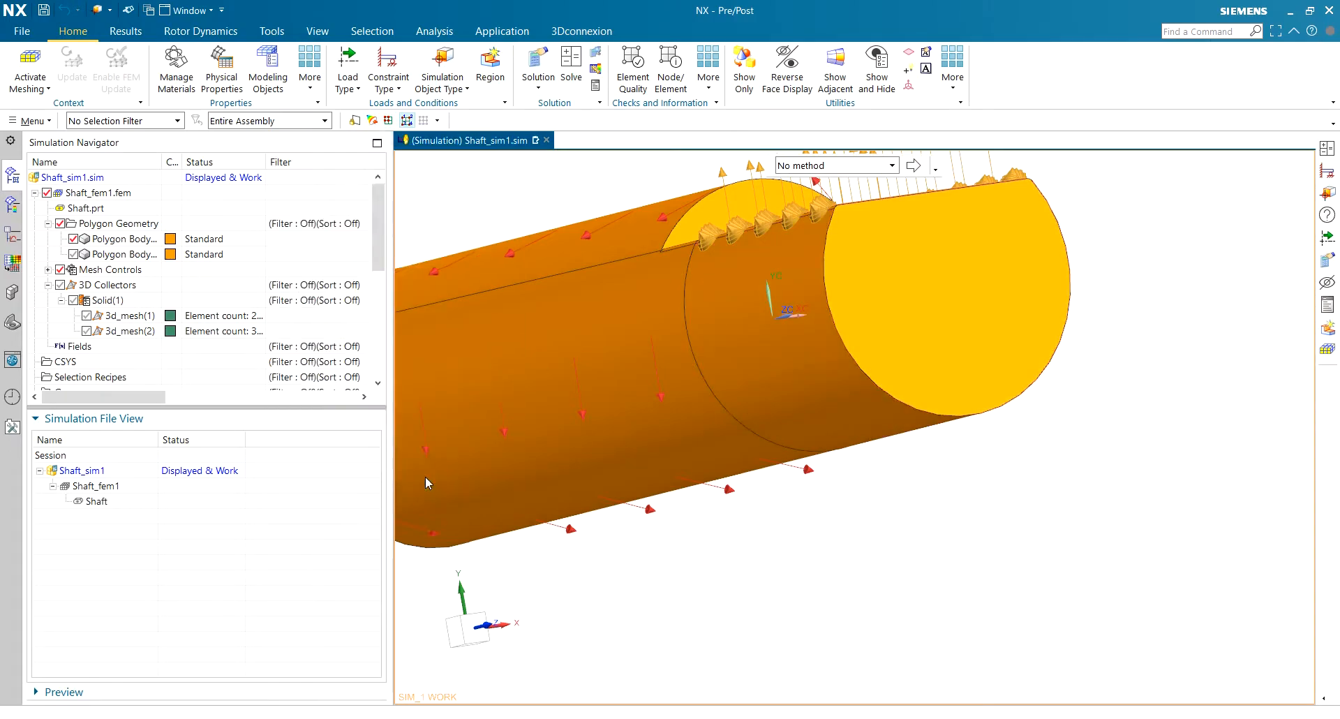
Create the third contact's target region from the hub's cylindrical bore face, and complete the contact with a static friction coefficient of 0.2.
{"action": "left_click", "coordinate": [676, 314]}
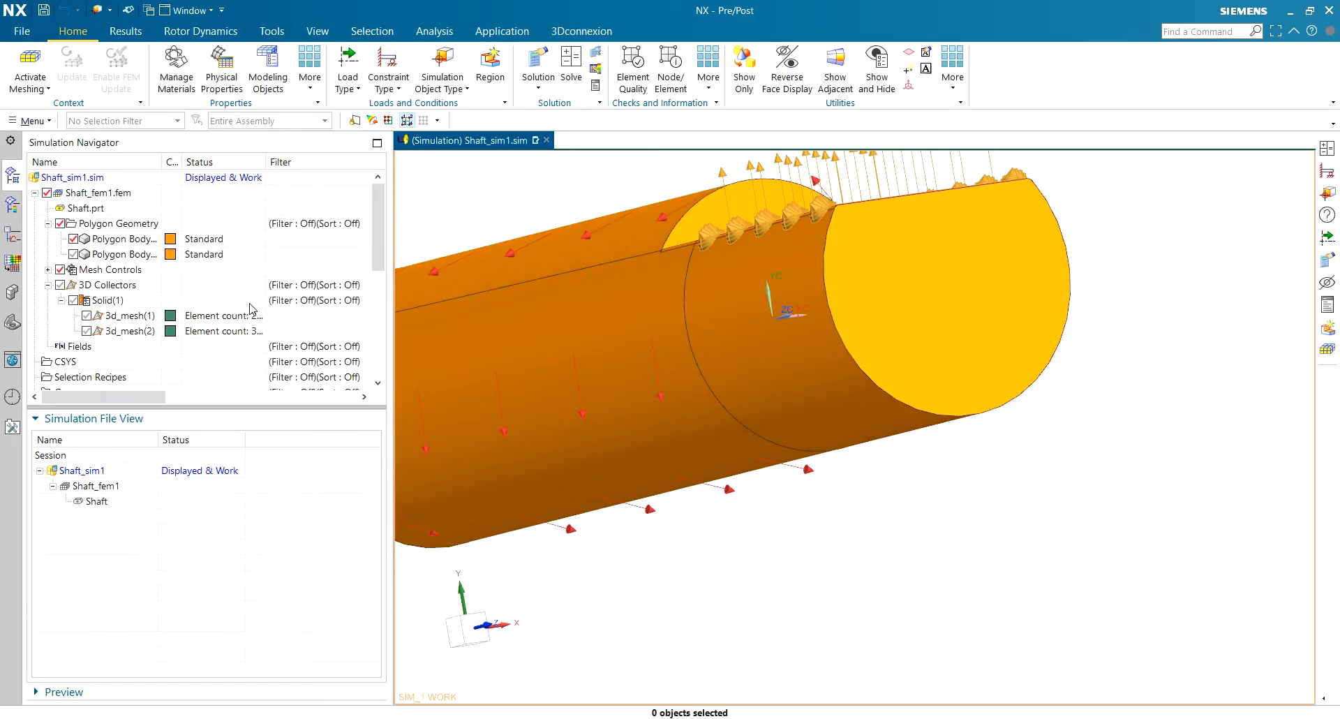
{"action": "left_click", "coordinate": [74, 239]}
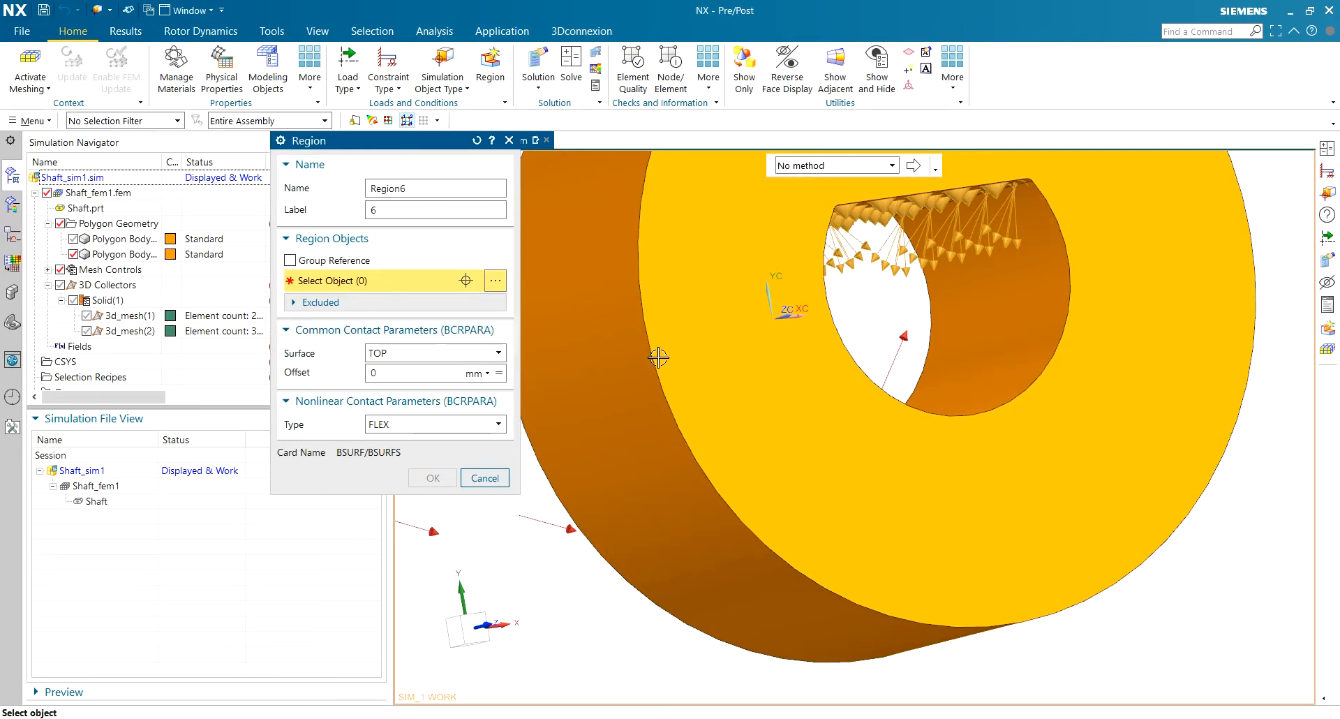
{"action": "left_click", "coordinate": [1012, 345]}
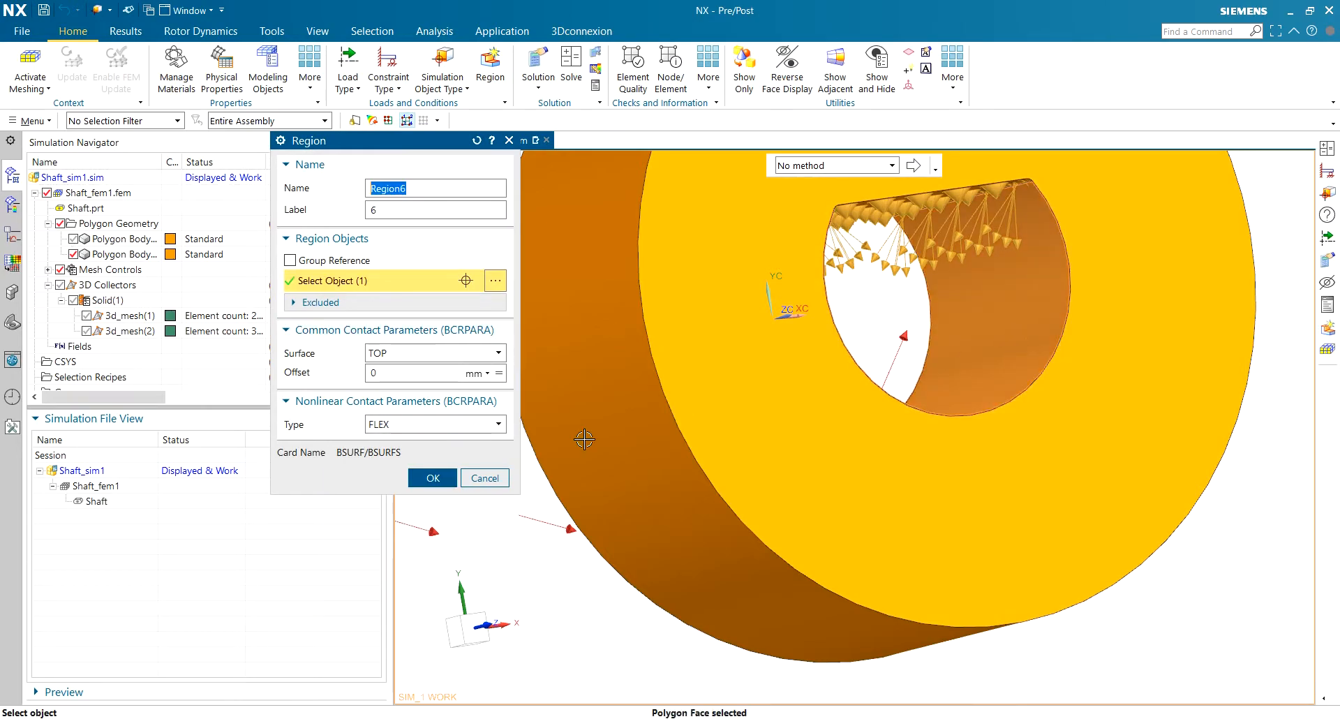
{"action": "left_click", "coordinate": [433, 478]}
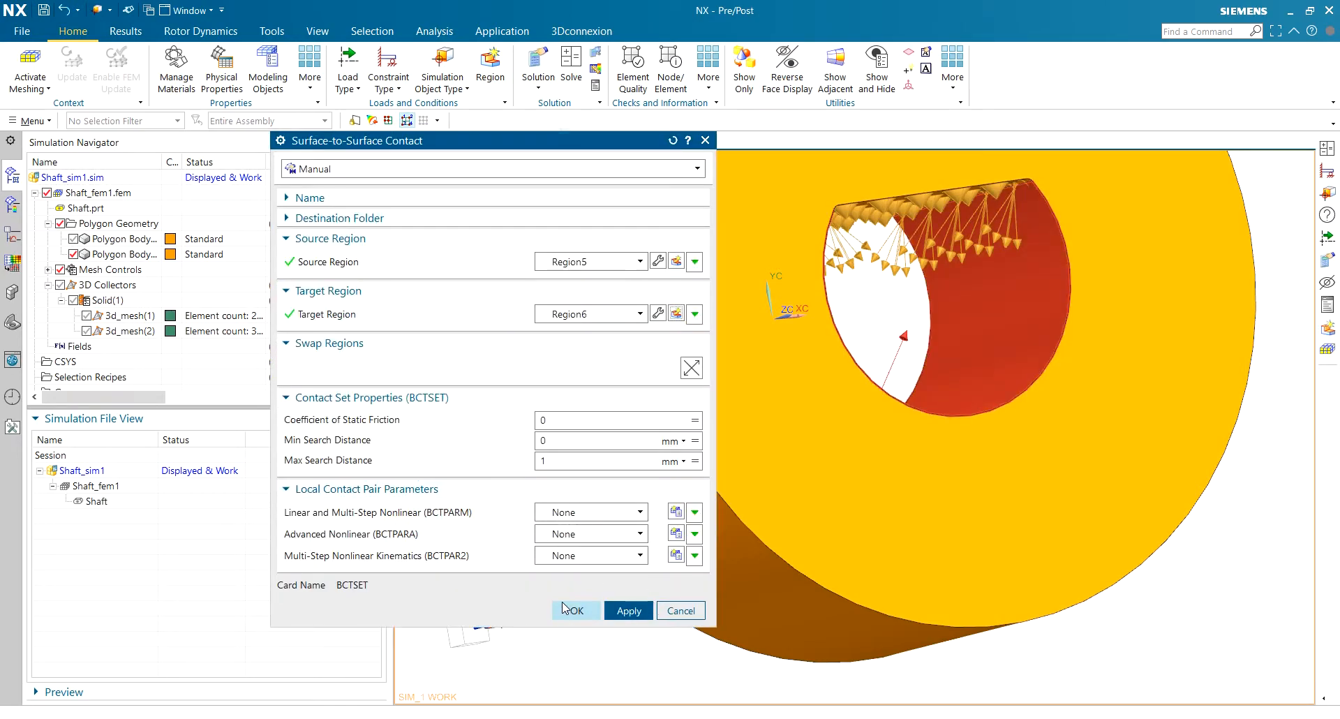
{"action": "left_click", "coordinate": [597, 423]}
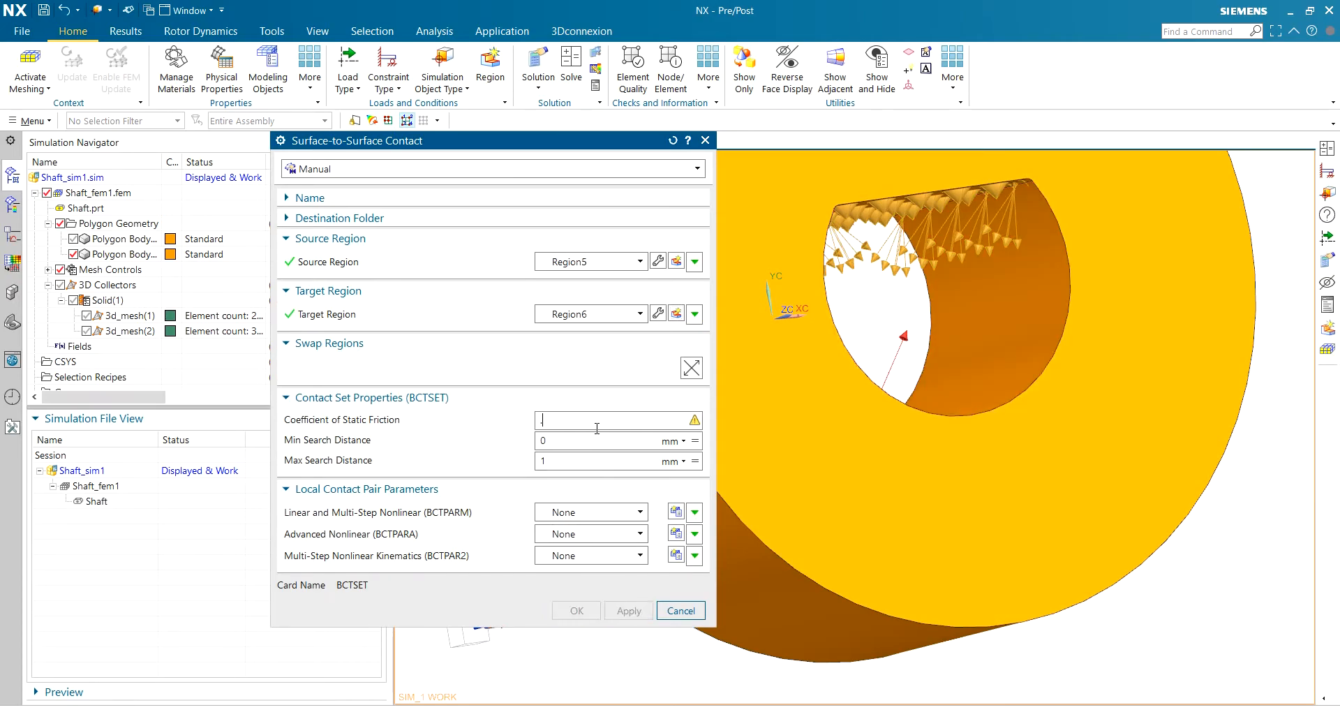
{"action": "type", "text": "0.2"}
{"action": "left_click", "coordinate": [577, 611]}
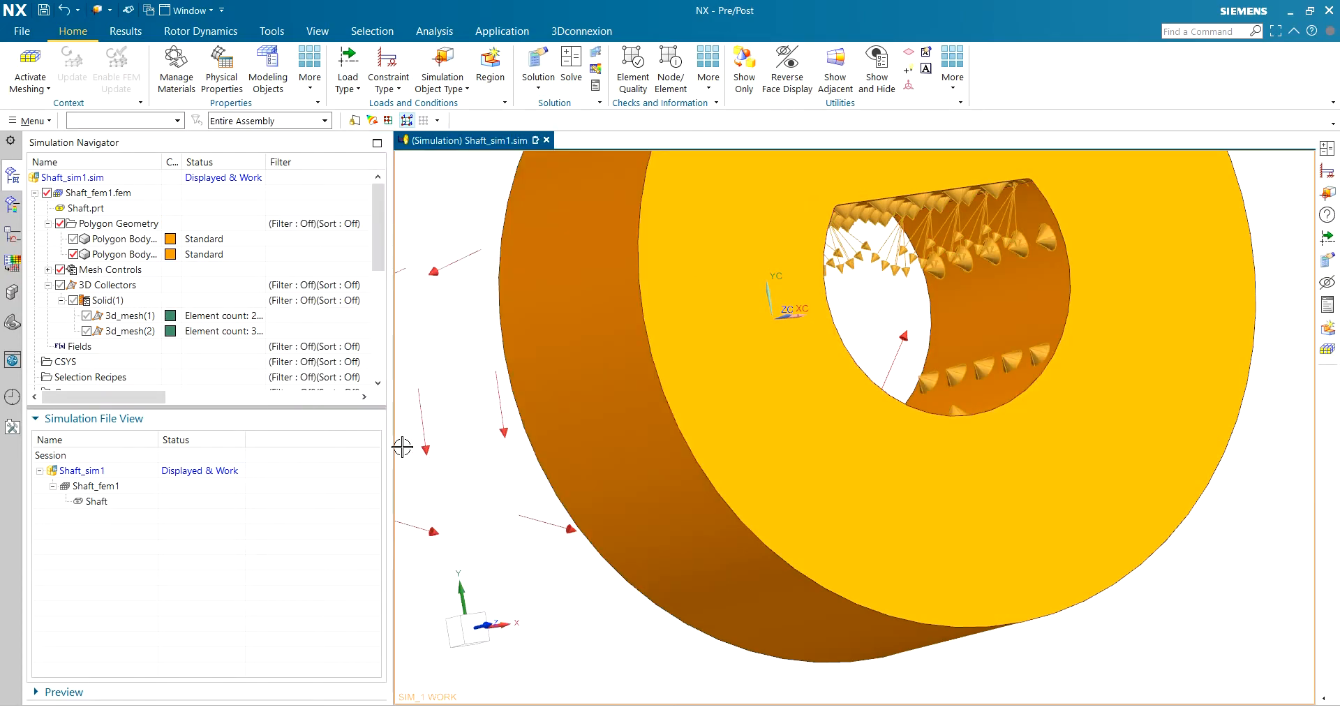
Display only the shaft body and list the solution's simulation objects to examine the three face contacts and their symbols.
{"action": "scroll", "coordinate": [684, 339], "scroll_direction": "down", "scroll_amount": 1}
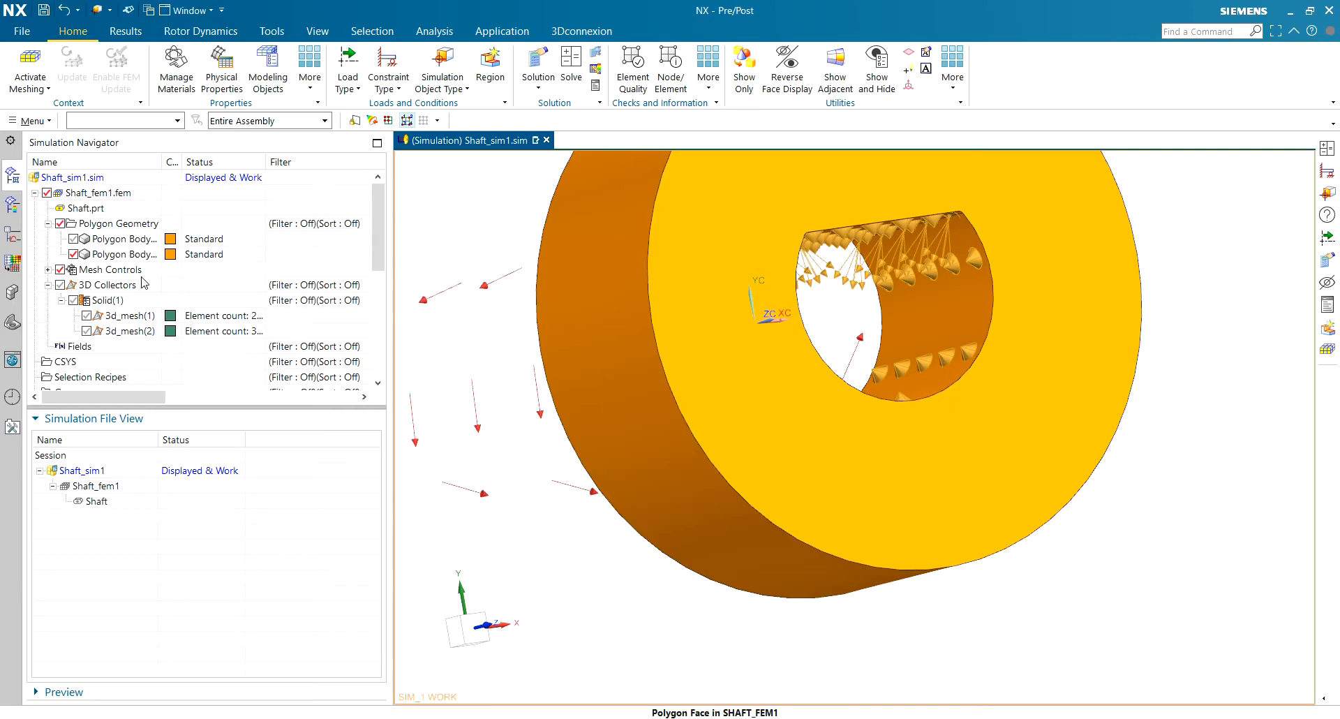
{"action": "left_click", "coordinate": [73, 254]}
{"action": "left_click", "coordinate": [73, 239]}
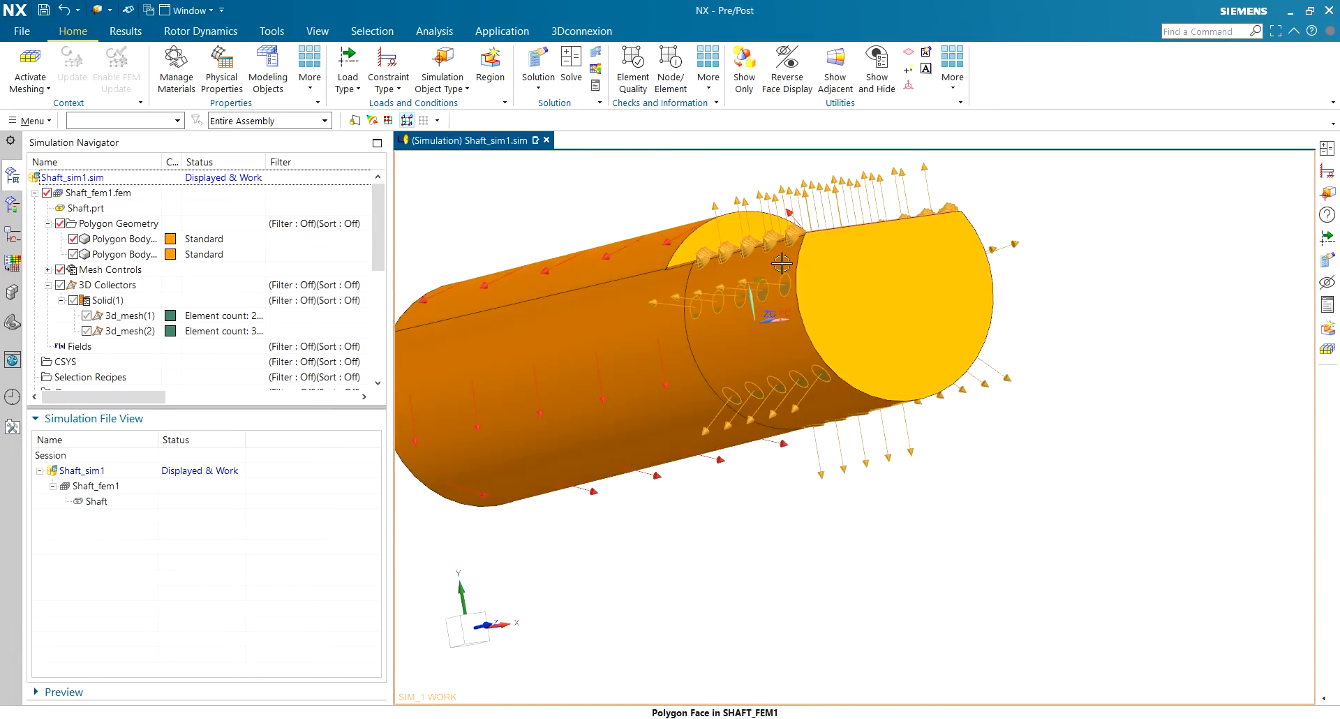
{"action": "middle_click_drag", "start_coordinate": [782, 264], "coordinate": [687, 273]}
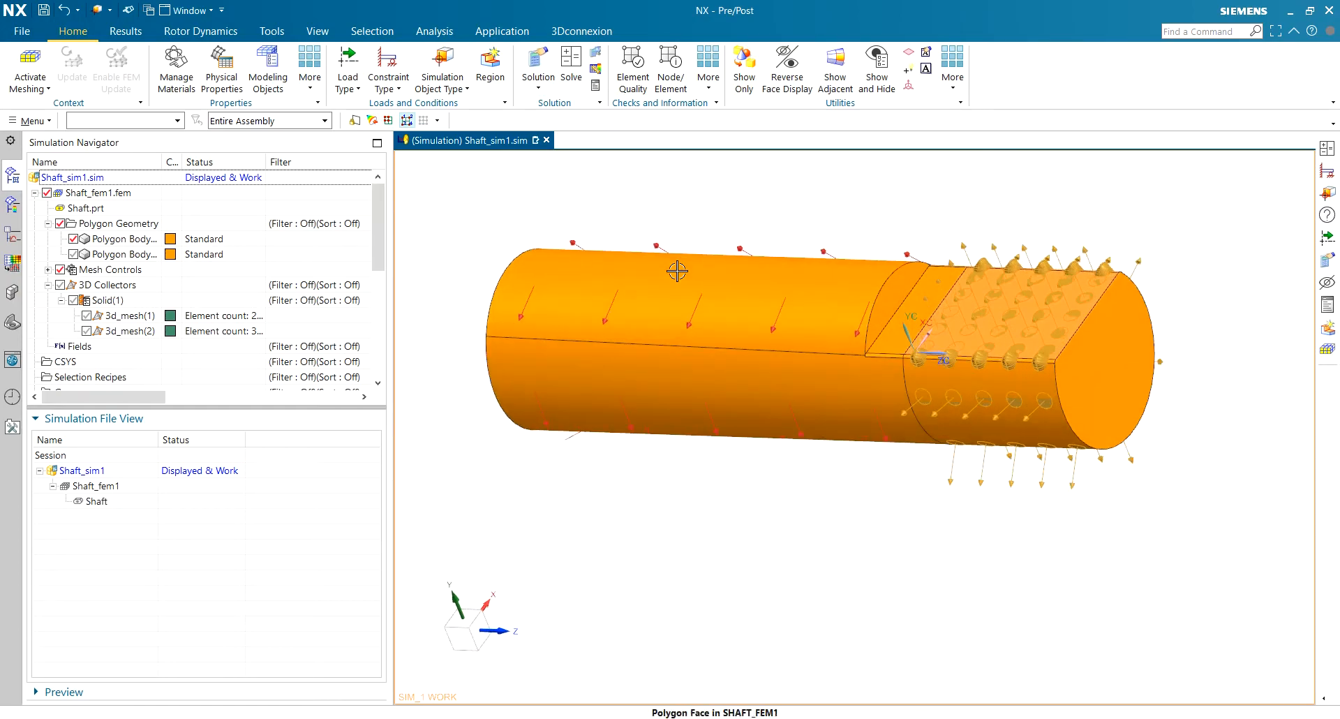
{"action": "scroll", "coordinate": [185, 259], "scroll_direction": "down", "scroll_amount": 6}
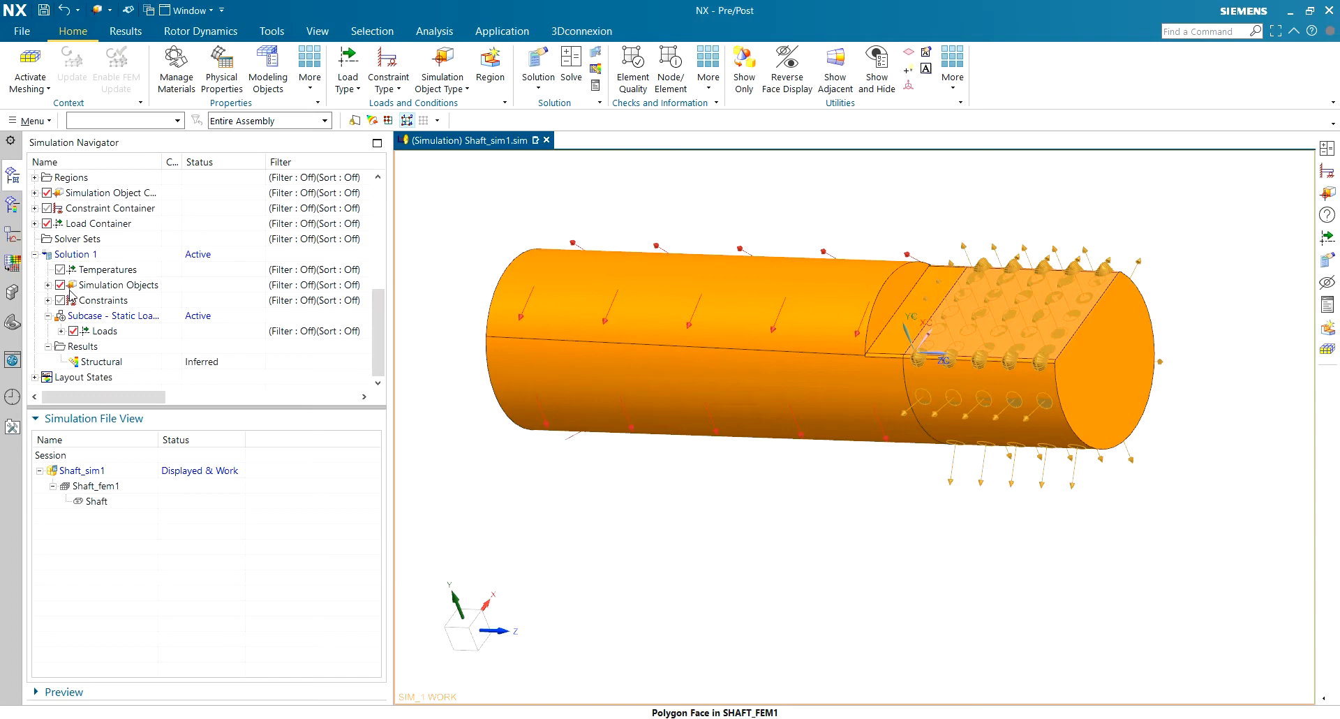
{"action": "left_click", "coordinate": [48, 285]}
{"action": "scroll", "coordinate": [137, 312], "scroll_direction": "down", "scroll_amount": 1}
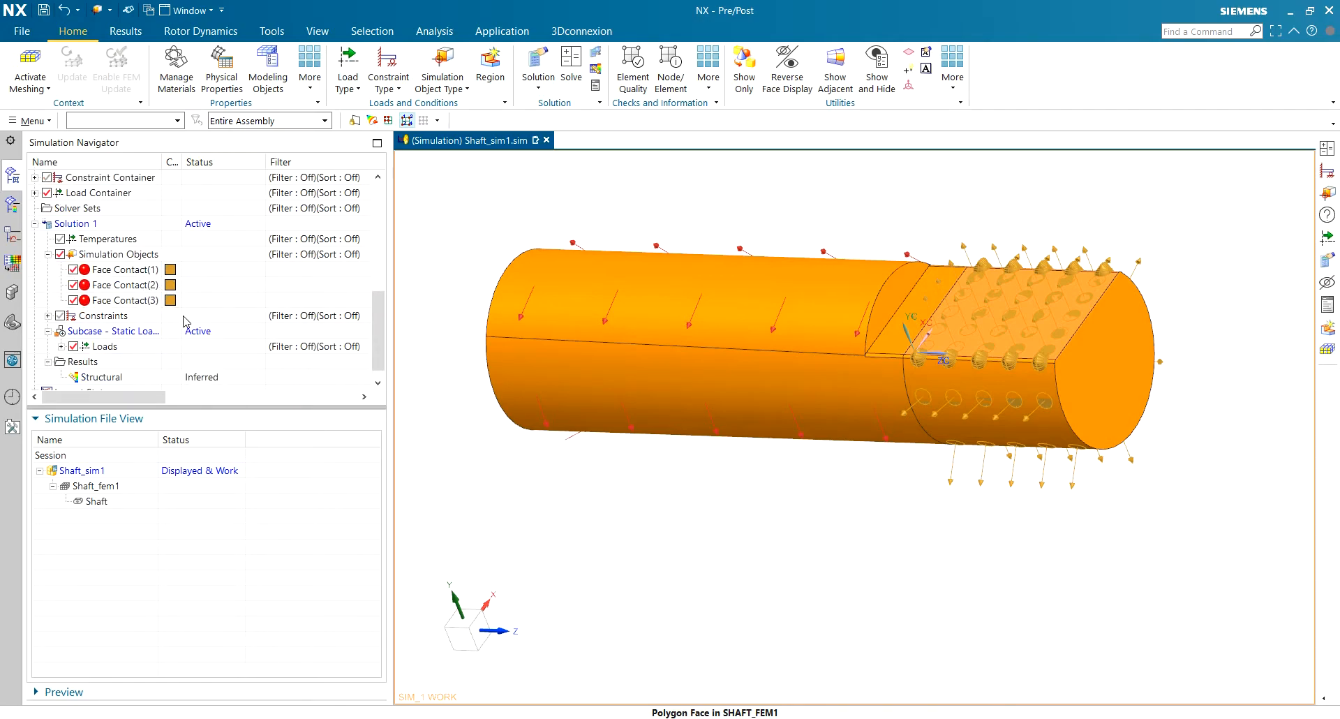
{"action": "middle_click_drag", "start_coordinate": [1008, 479], "coordinate": [1103, 419]}
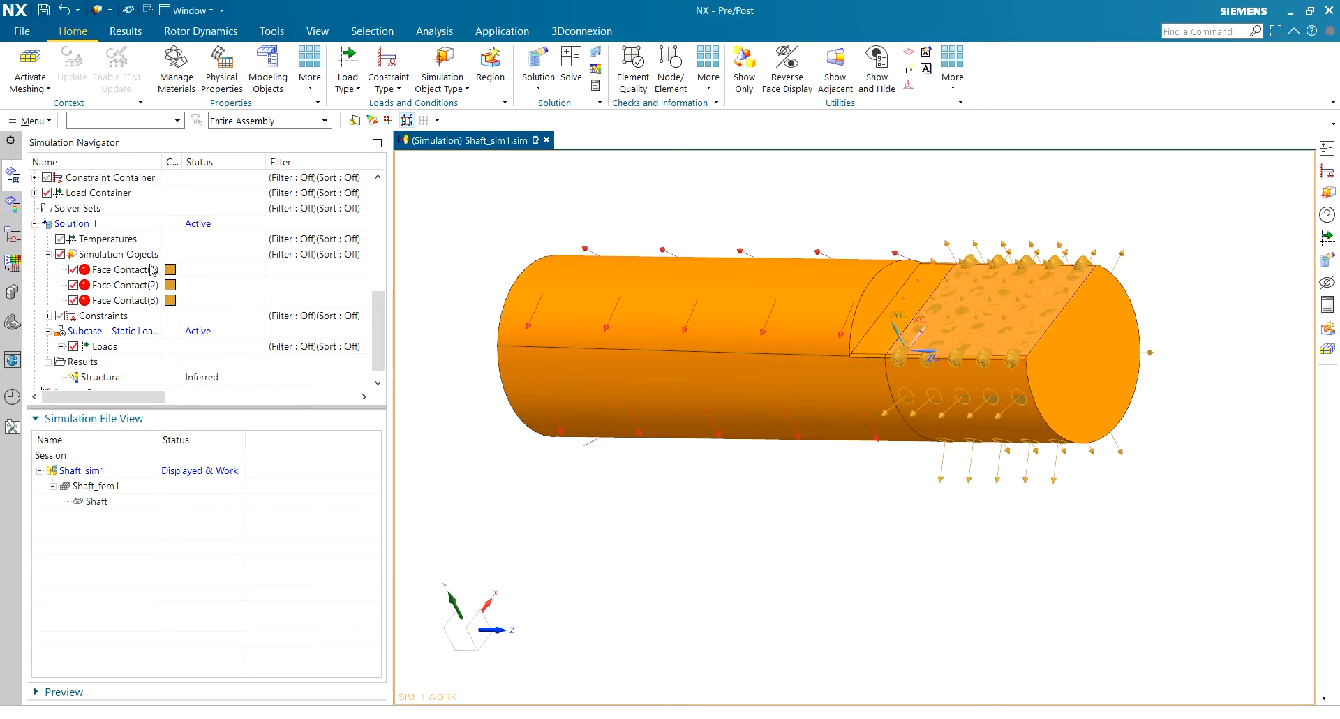
{"action": "scroll", "coordinate": [105, 273], "scroll_direction": "down", "scroll_amount": 1}
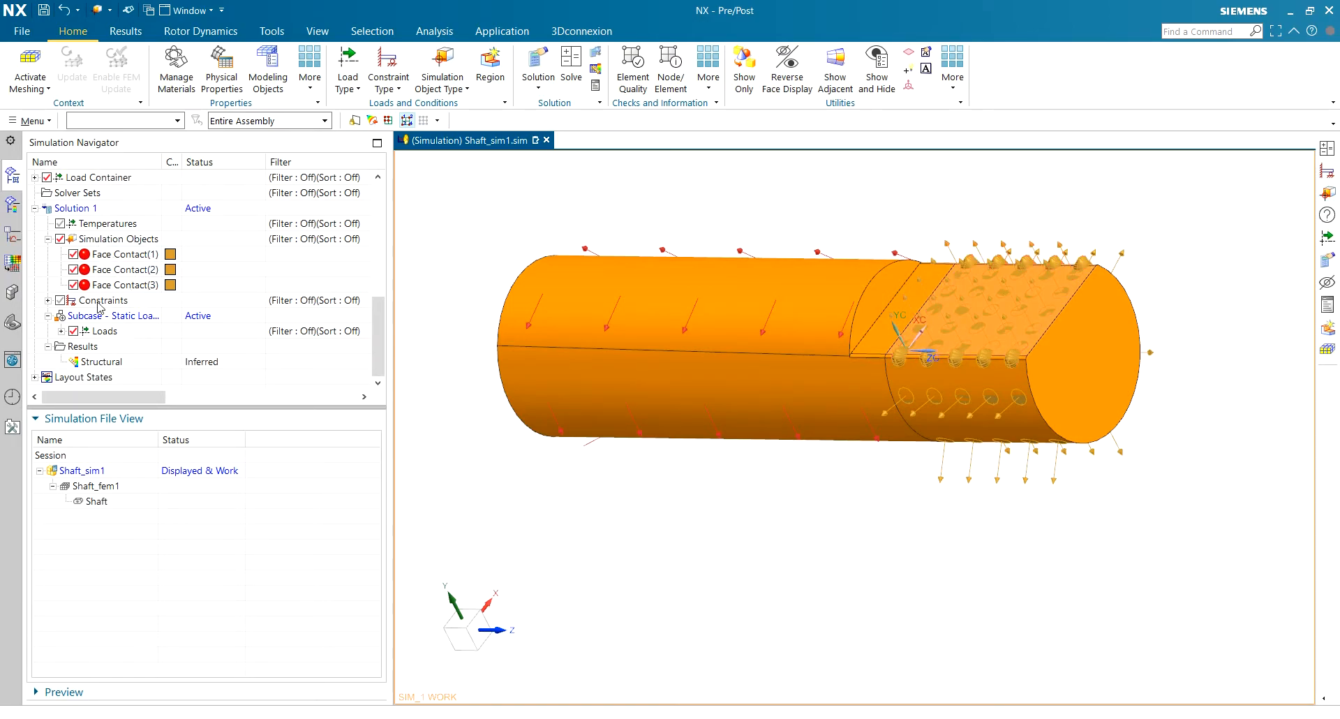
Edit Solution 1 to add global contact parameters with Initial Penetration / Gap set to Set Gaps and Penetrations to Zero.
{"action": "scroll", "coordinate": [82, 351], "scroll_direction": "up", "scroll_amount": 6}
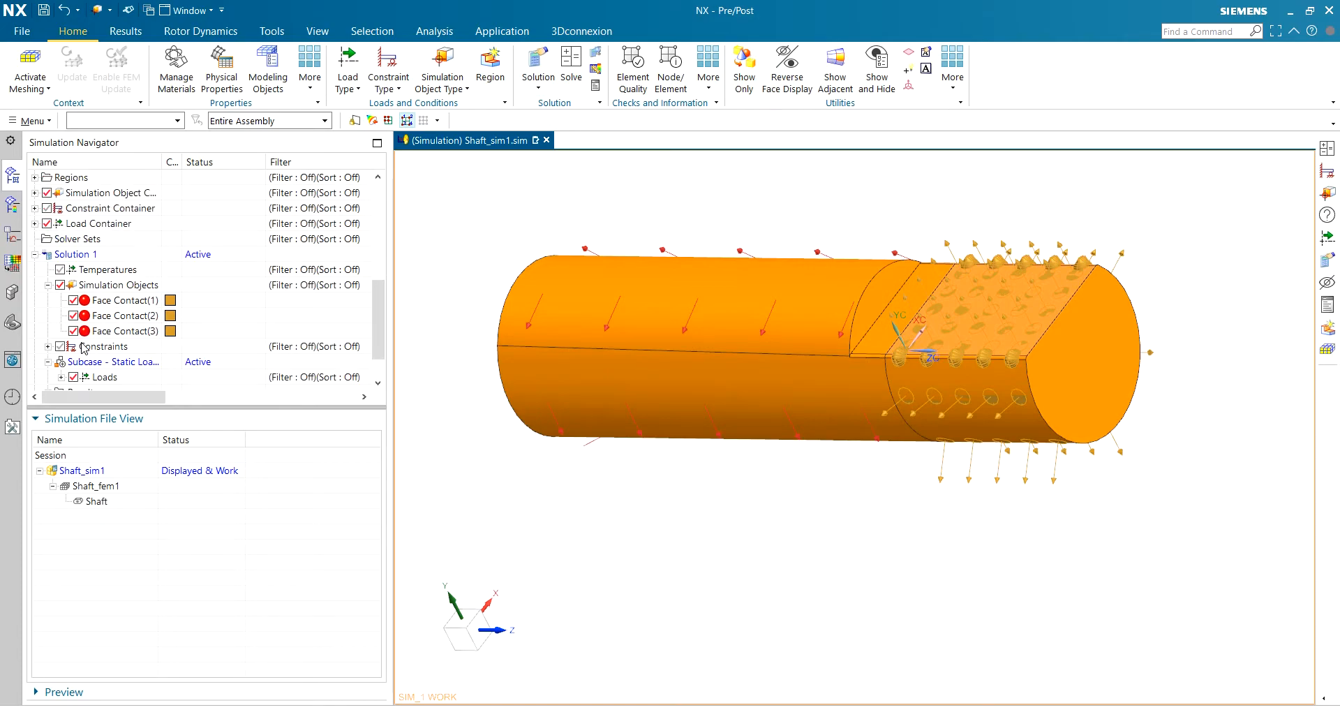
{"action": "right_click", "coordinate": [83, 304]}
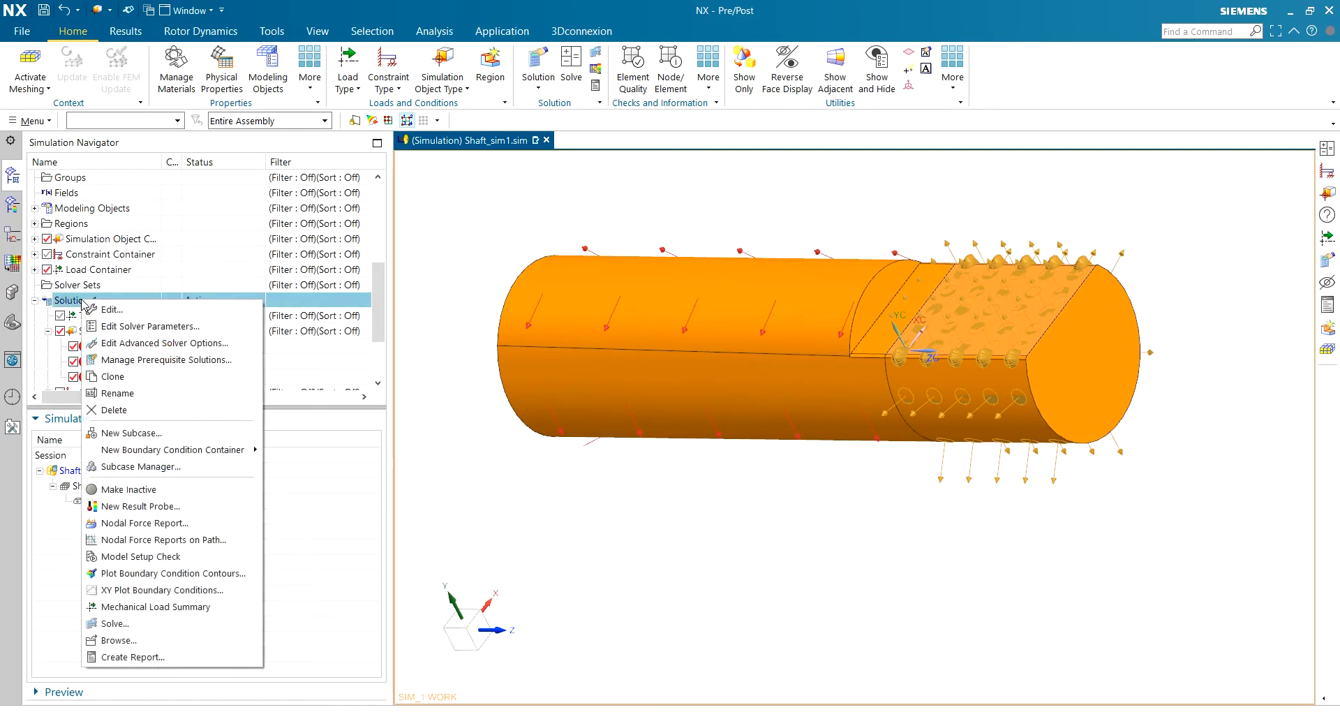
{"action": "left_click", "coordinate": [118, 312]}
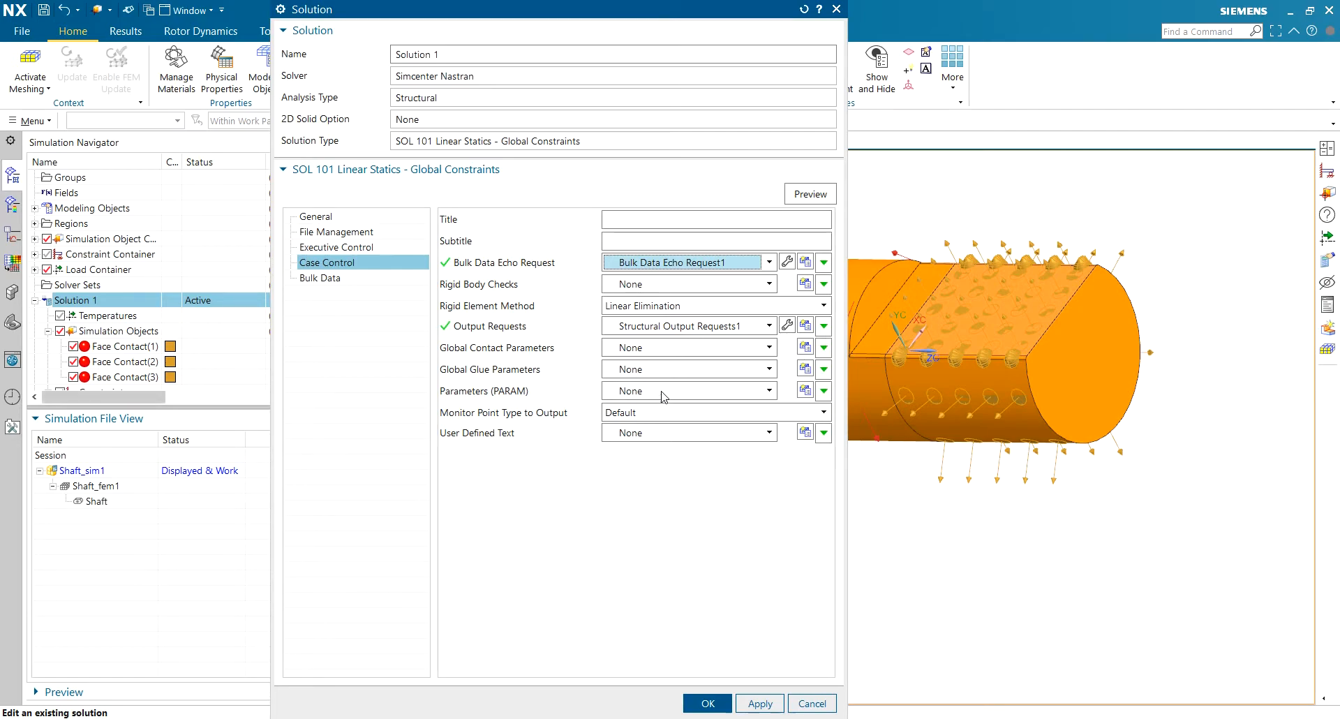
{"action": "left_click", "coordinate": [804, 347]}
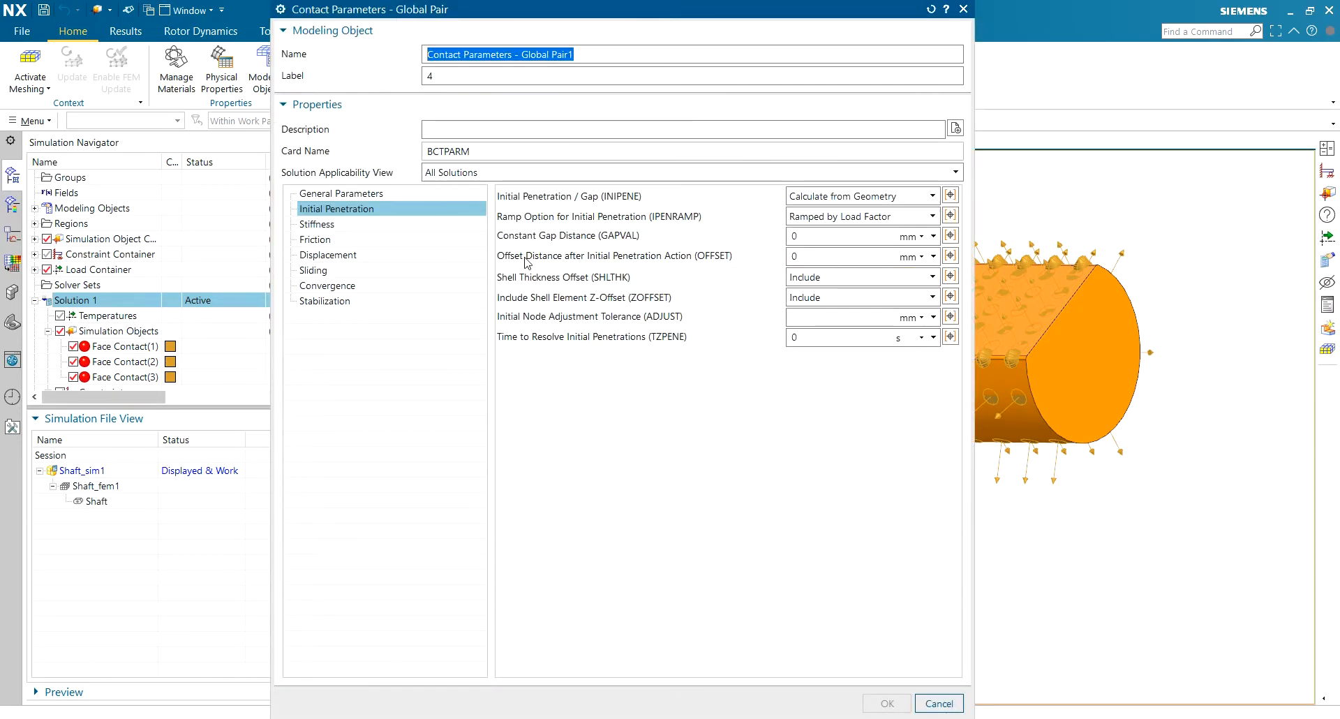
{"action": "left_click", "coordinate": [858, 198]}
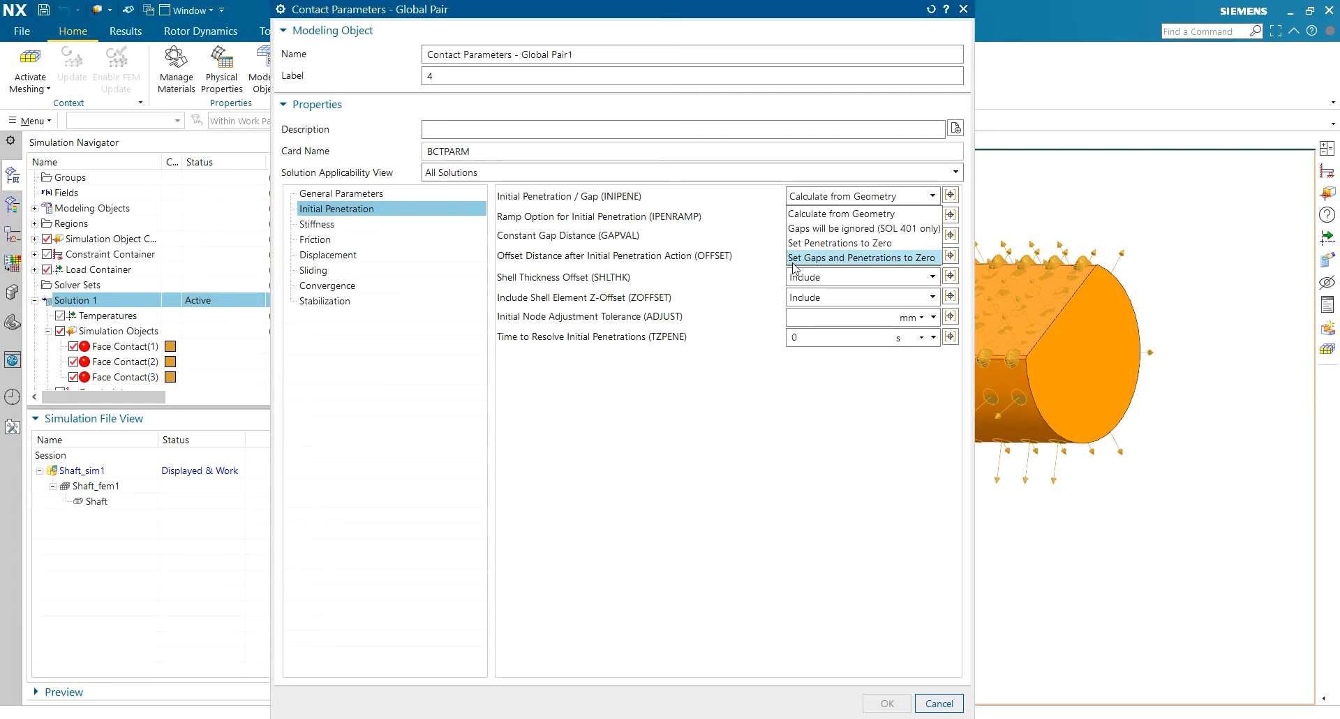
{"action": "left_click", "coordinate": [869, 260]}
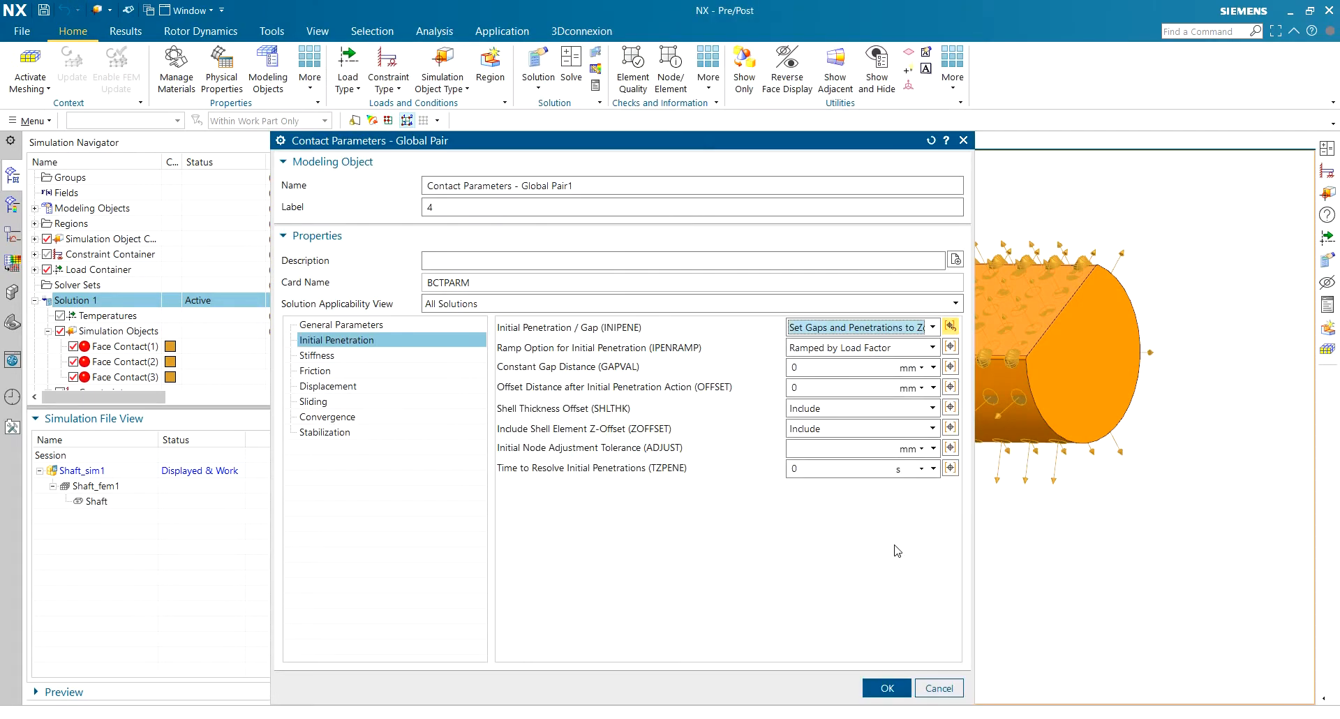
{"action": "left_click", "coordinate": [885, 686]}
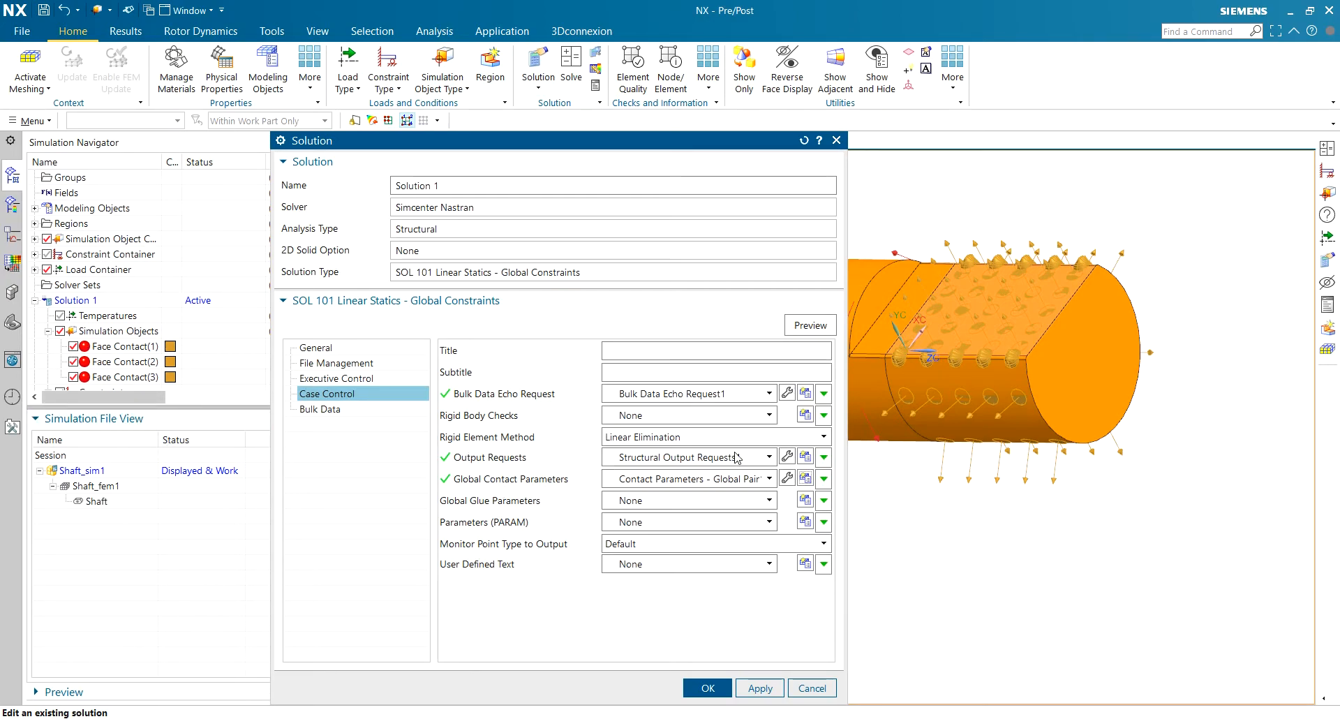
Review the Contact Result entry in the structural output requests and accept the solution's settings.
{"action": "left_click", "coordinate": [786, 457]}
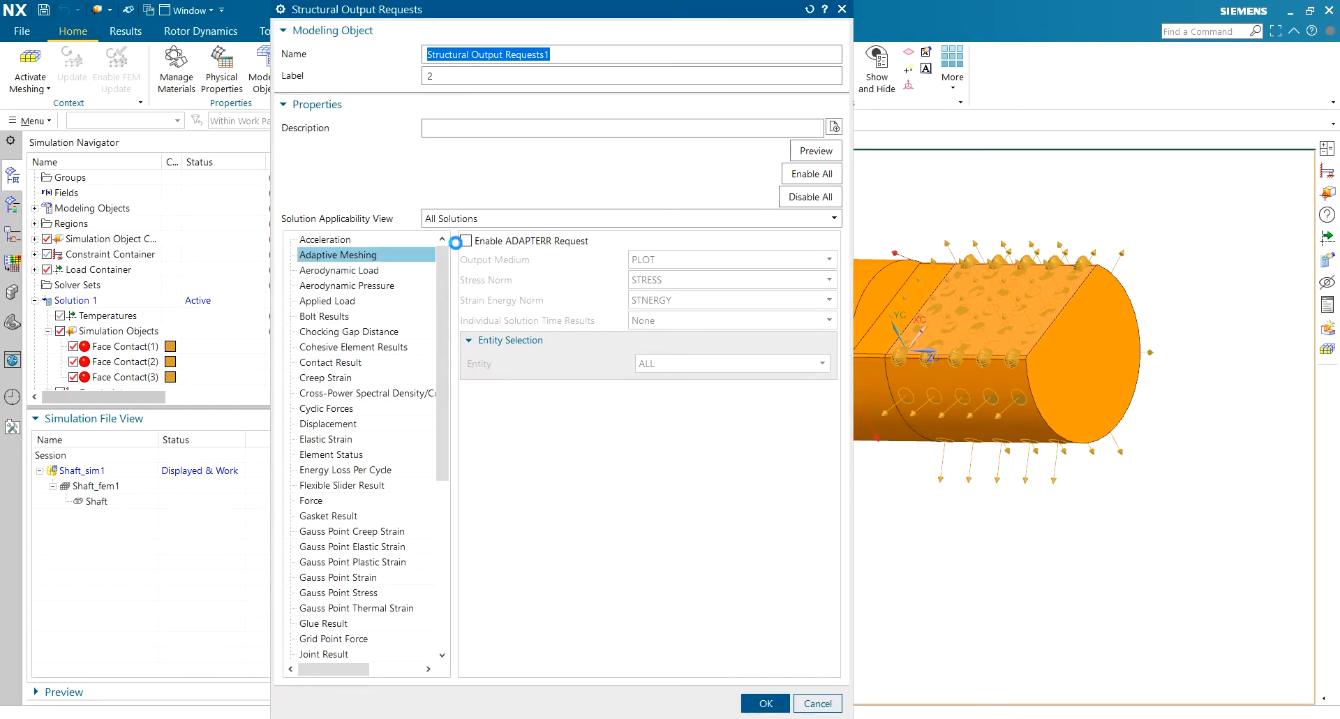
{"action": "left_click", "coordinate": [335, 363]}
{"action": "left_click", "coordinate": [766, 703]}
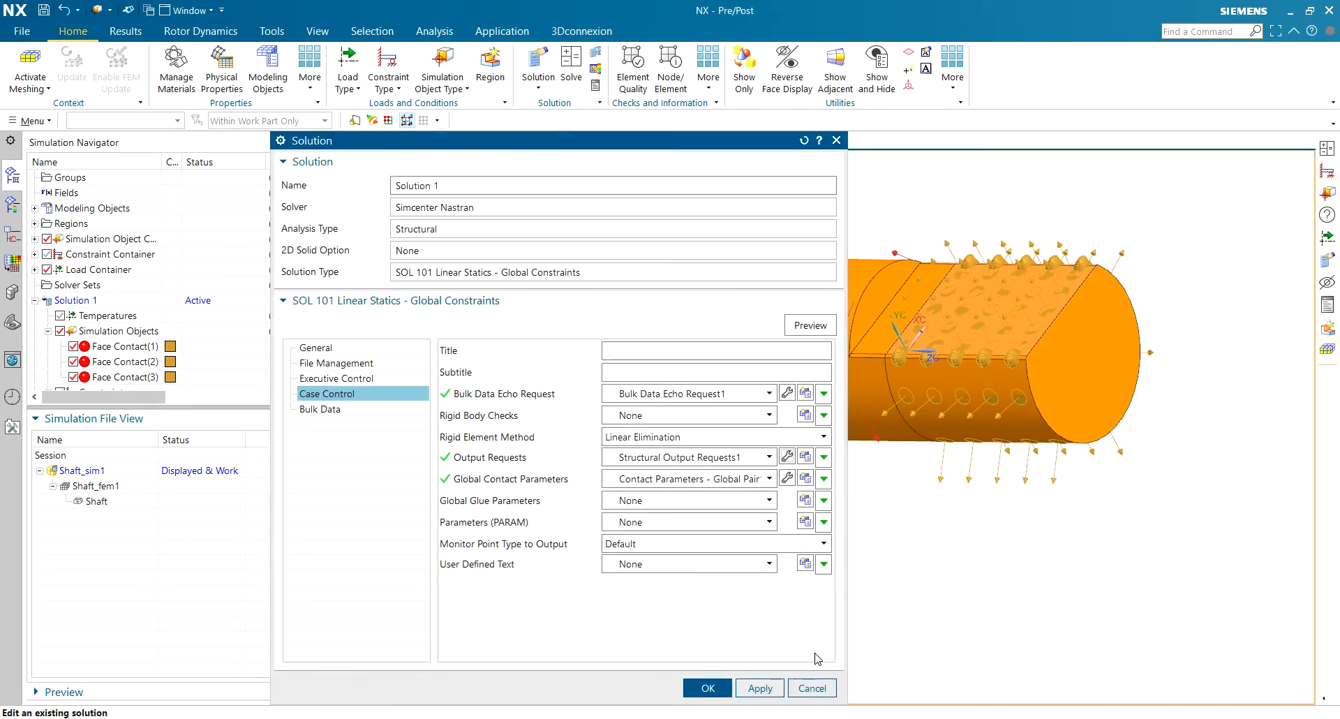
{"action": "left_click", "coordinate": [703, 685]}
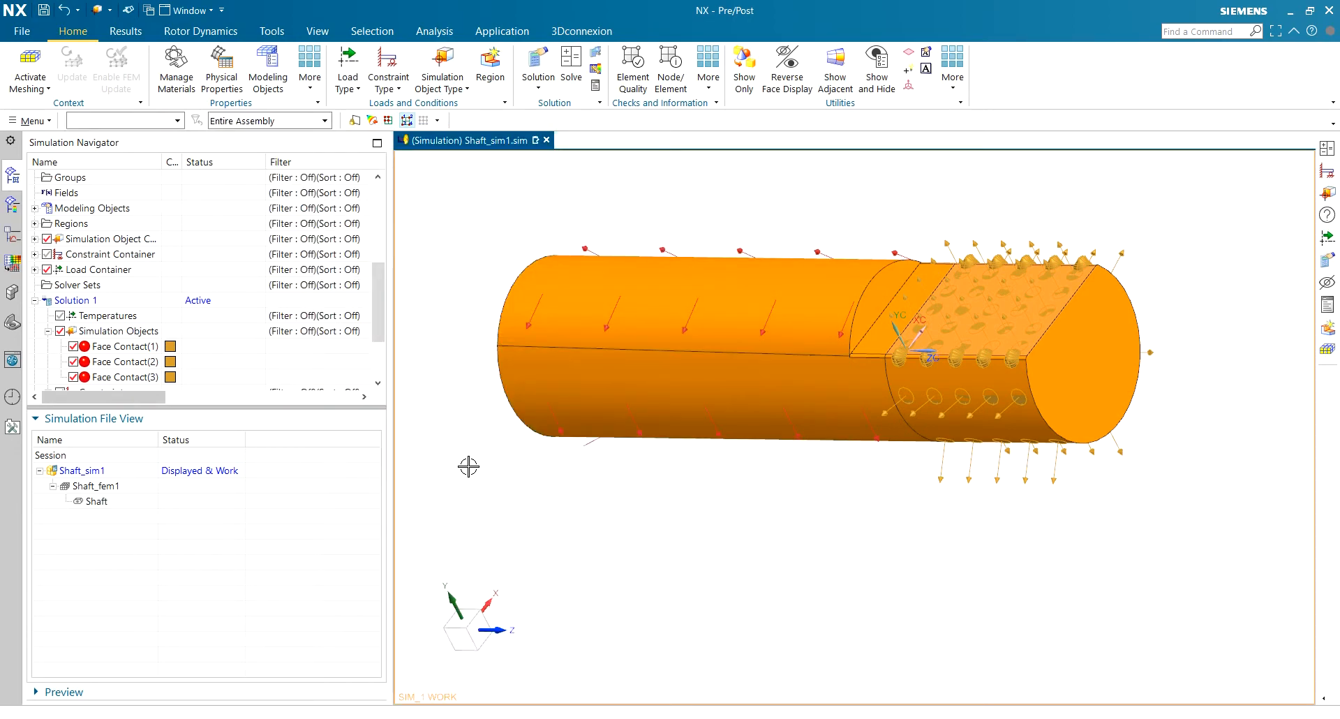
Display the hub body again and solve Solution 1 with the model setup check, closing the job monitor and information report.
{"action": "scroll", "coordinate": [88, 296], "scroll_direction": "up", "scroll_amount": 5}
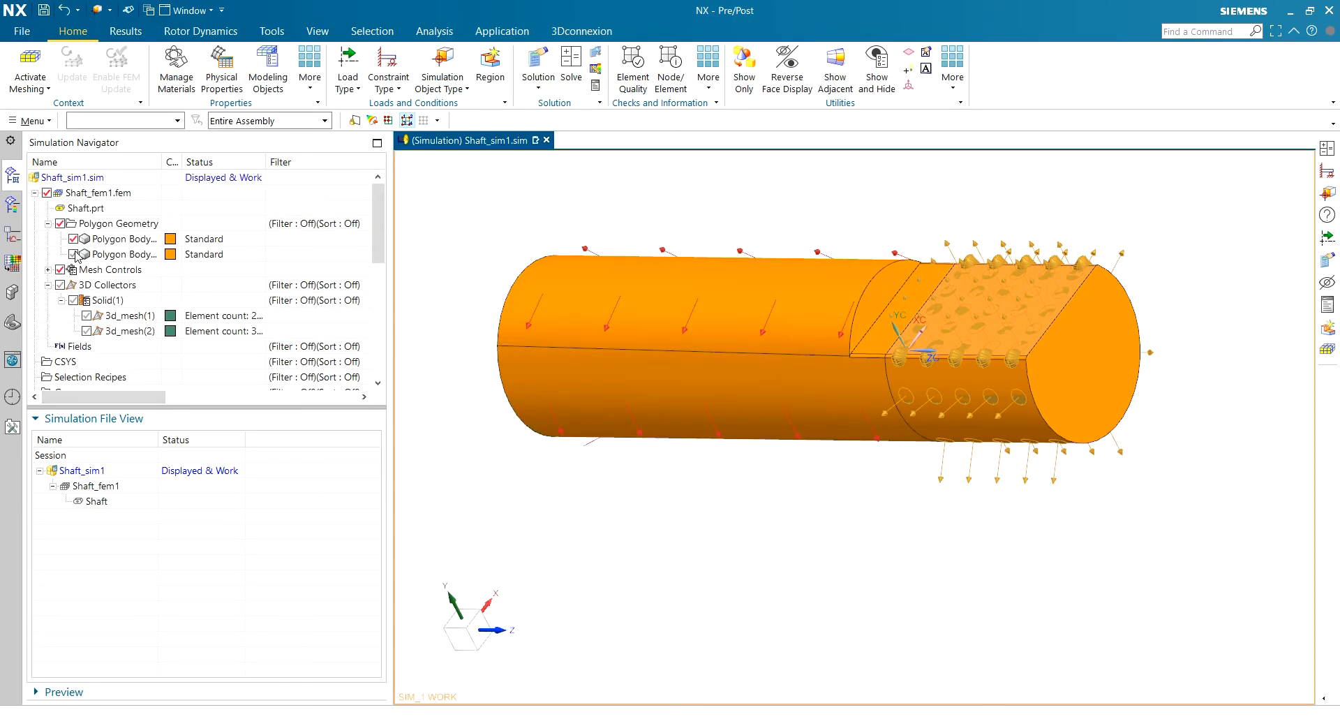
{"action": "left_click", "coordinate": [73, 255]}
{"action": "middle_click_drag", "start_coordinate": [556, 316], "coordinate": [754, 245]}
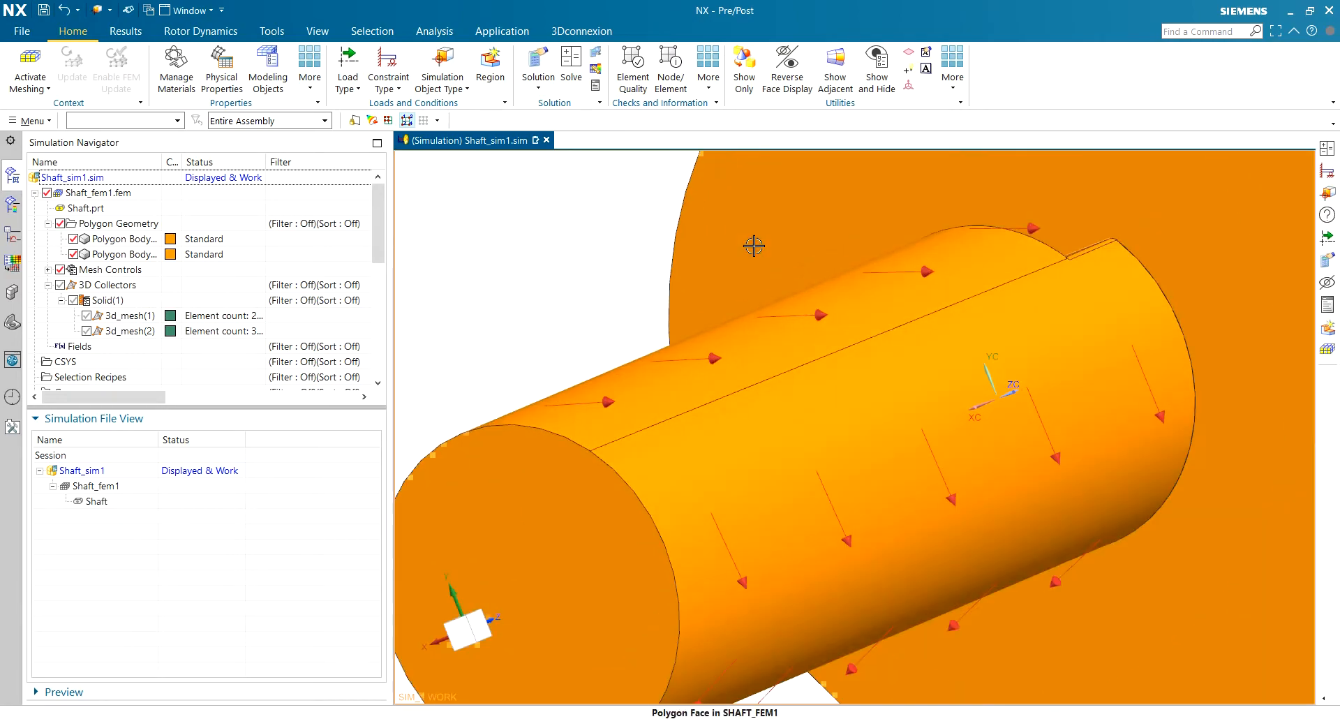
{"action": "scroll", "coordinate": [753, 237], "scroll_direction": "down", "scroll_amount": 5}
{"action": "scroll", "coordinate": [756, 174], "scroll_direction": "up", "scroll_amount": 2}
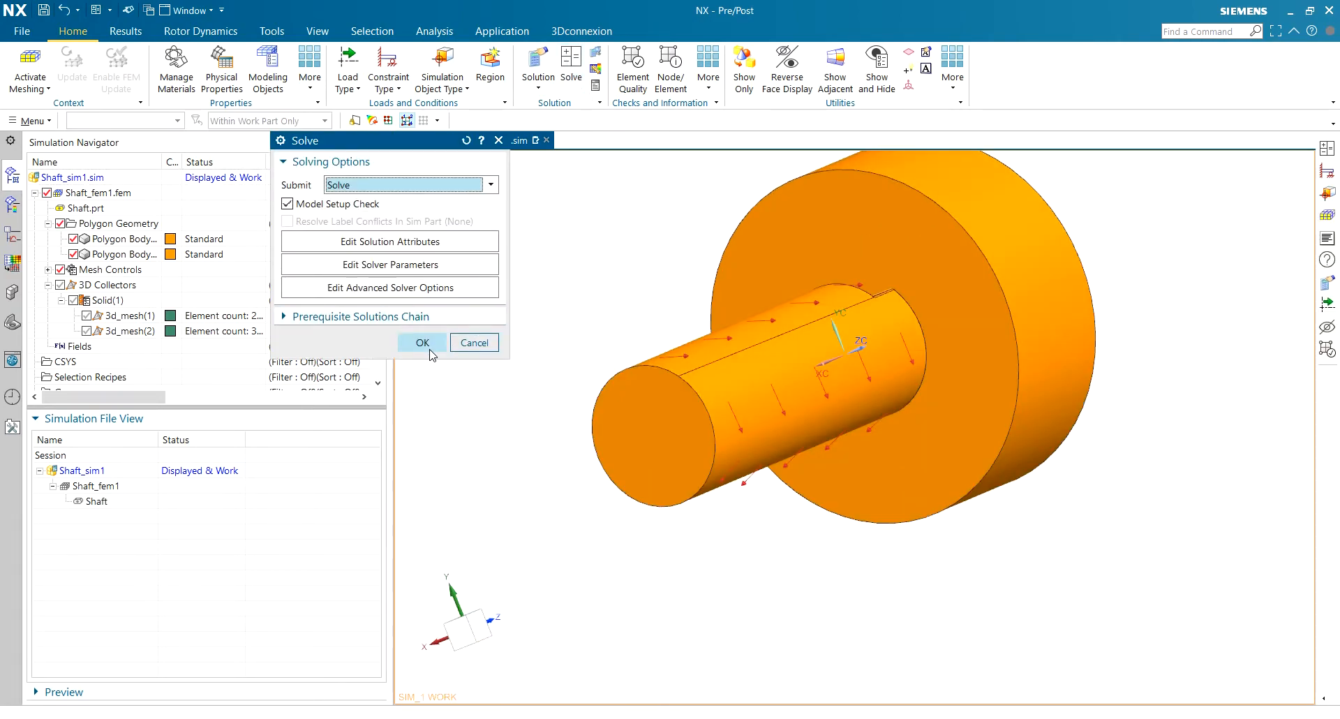
{"action": "left_click", "coordinate": [423, 342]}
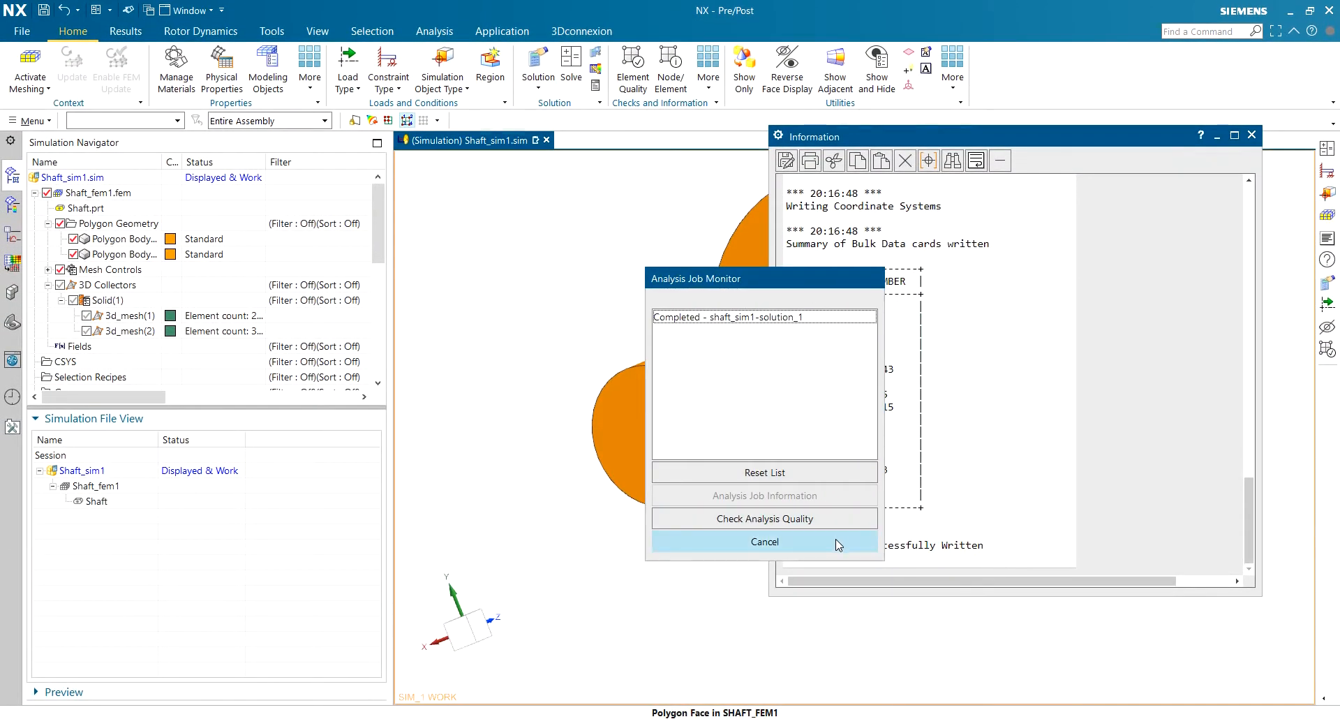
{"action": "left_click", "coordinate": [765, 541]}
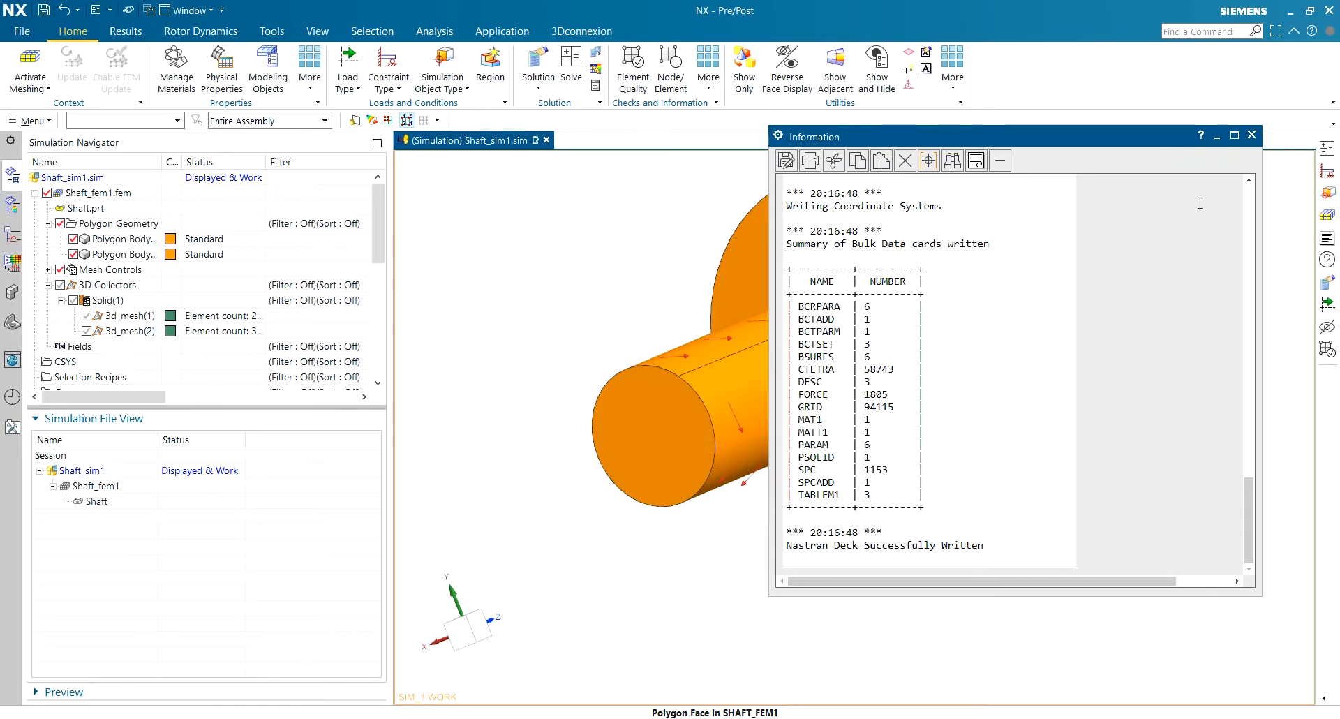
{"action": "left_click", "coordinate": [1251, 135]}
Open the structural results of Solution 1 and plot the nodal displacement magnitude on the shaft and hub.
{"action": "scroll", "coordinate": [252, 259], "scroll_direction": "down", "scroll_amount": 4}
{"action": "scroll", "coordinate": [162, 309], "scroll_direction": "down", "scroll_amount": 2}
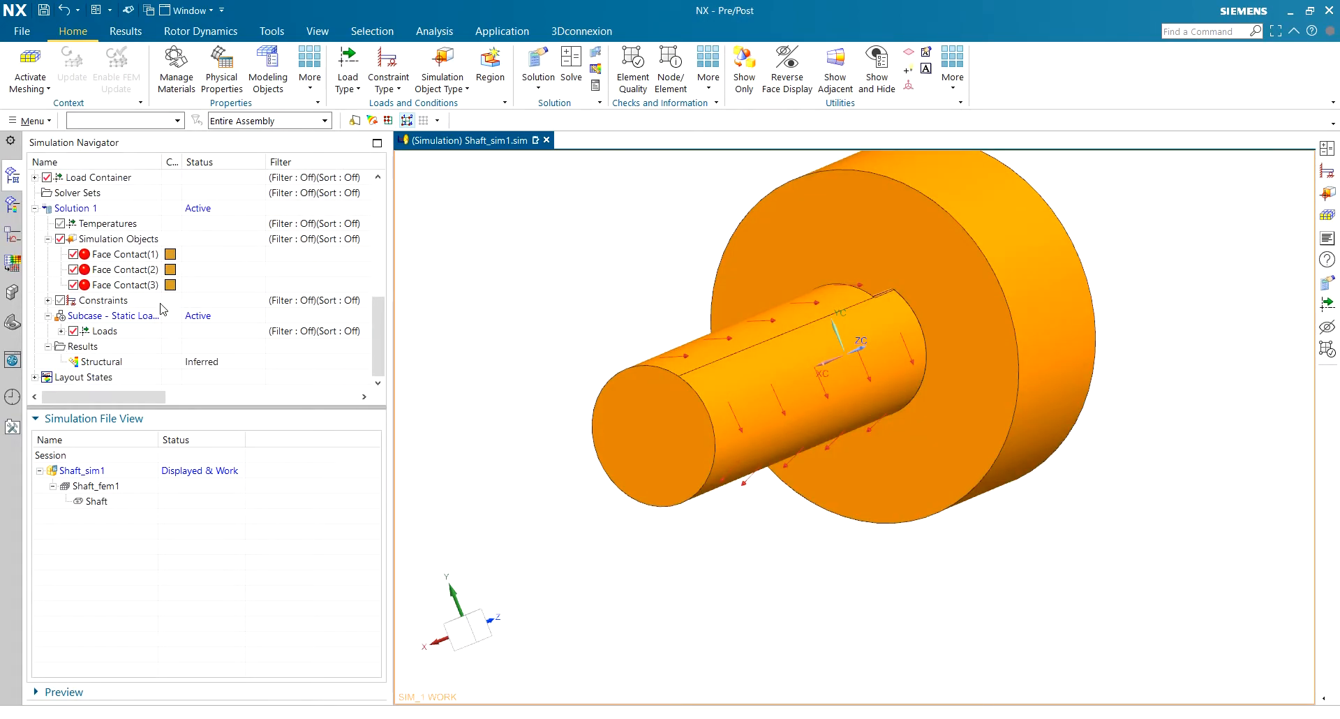
{"action": "double_click", "coordinate": [99, 362]}
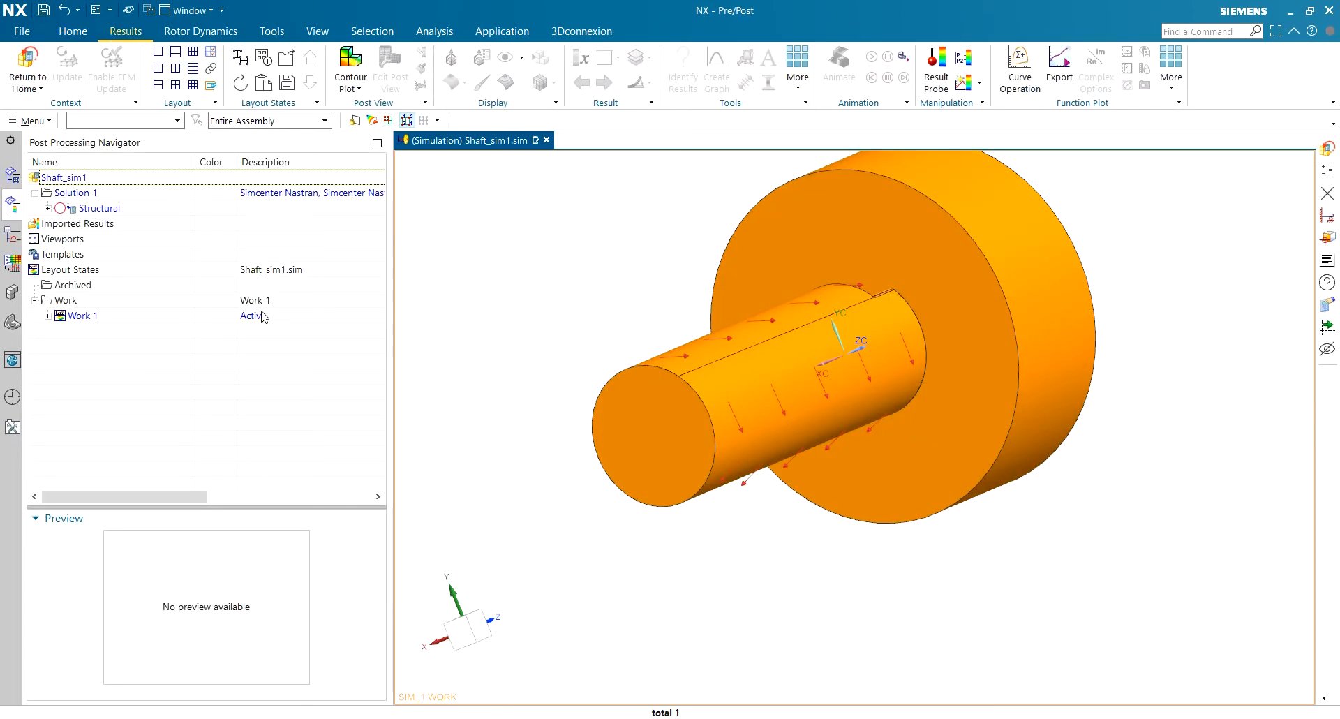
{"action": "double_click", "coordinate": [85, 209]}
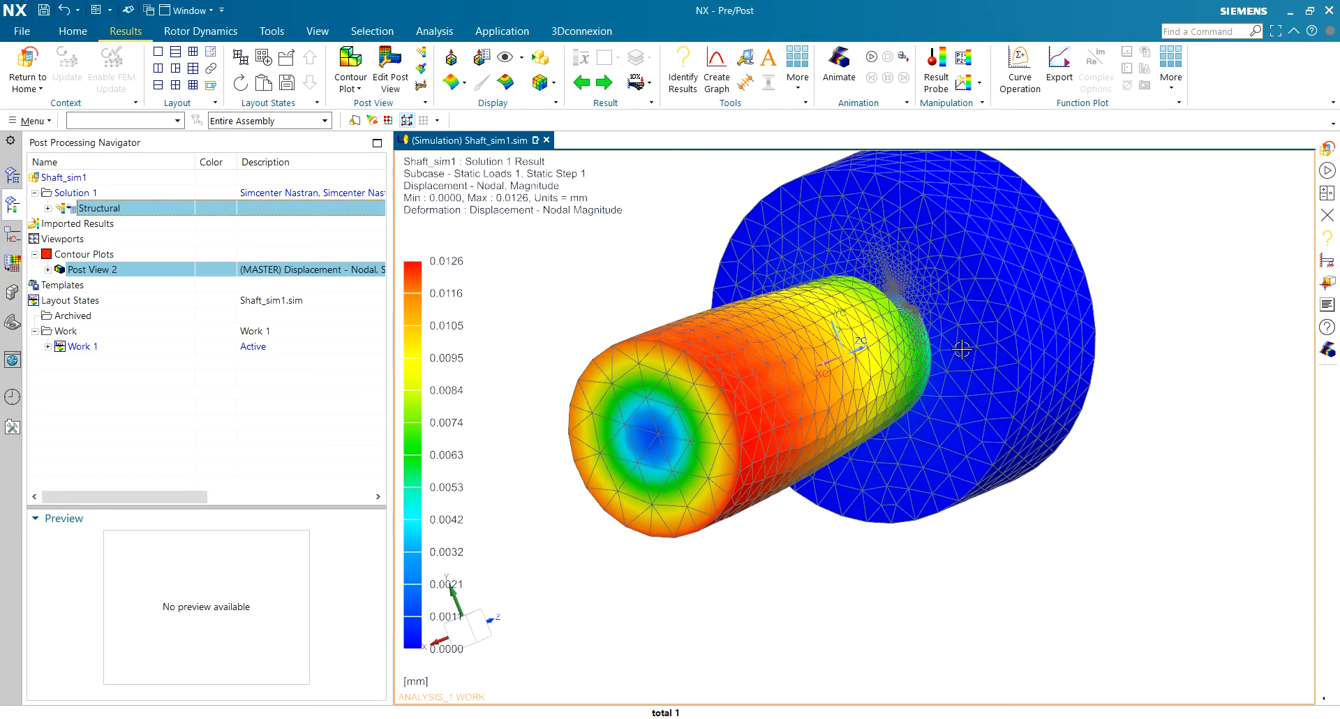
Examine the displacement plot around the shaft-hub joint, listing the available results and the displacement components.
{"action": "middle_click_drag", "start_coordinate": [962, 349], "coordinate": [862, 419]}
{"action": "left_click", "coordinate": [48, 208]}
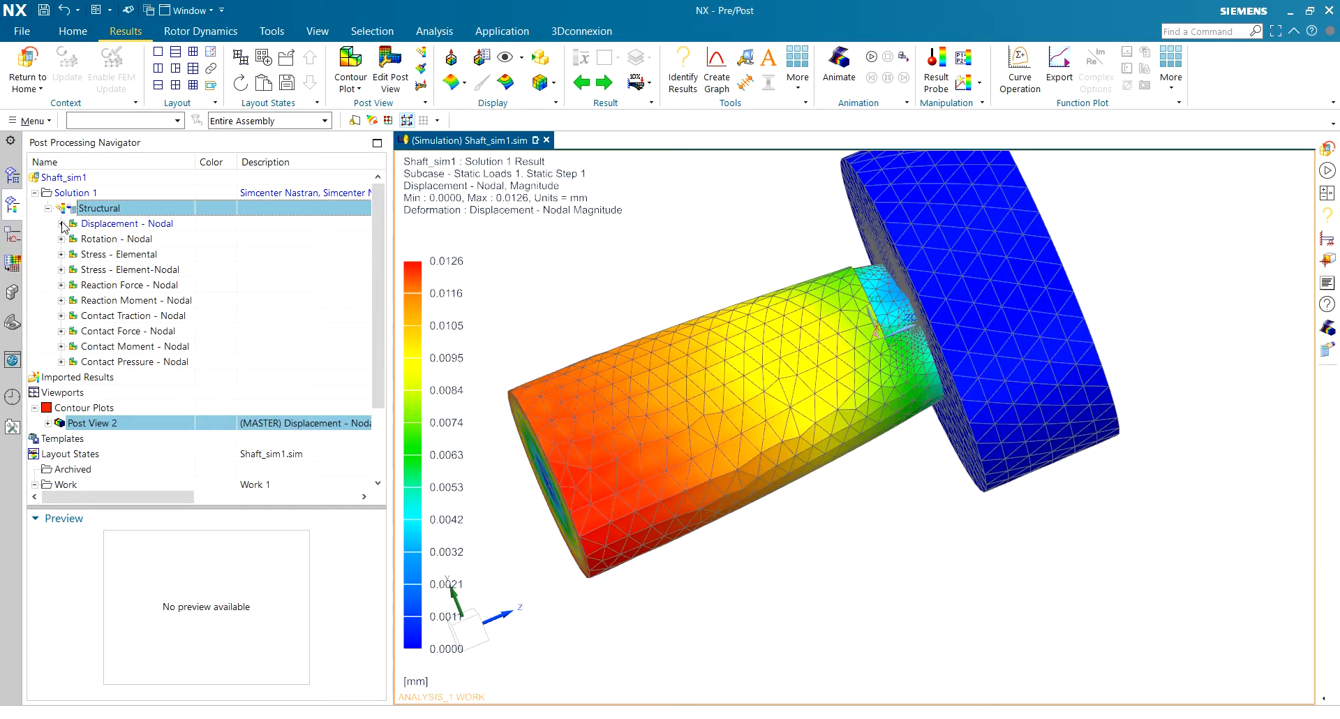
{"action": "left_click", "coordinate": [60, 223]}
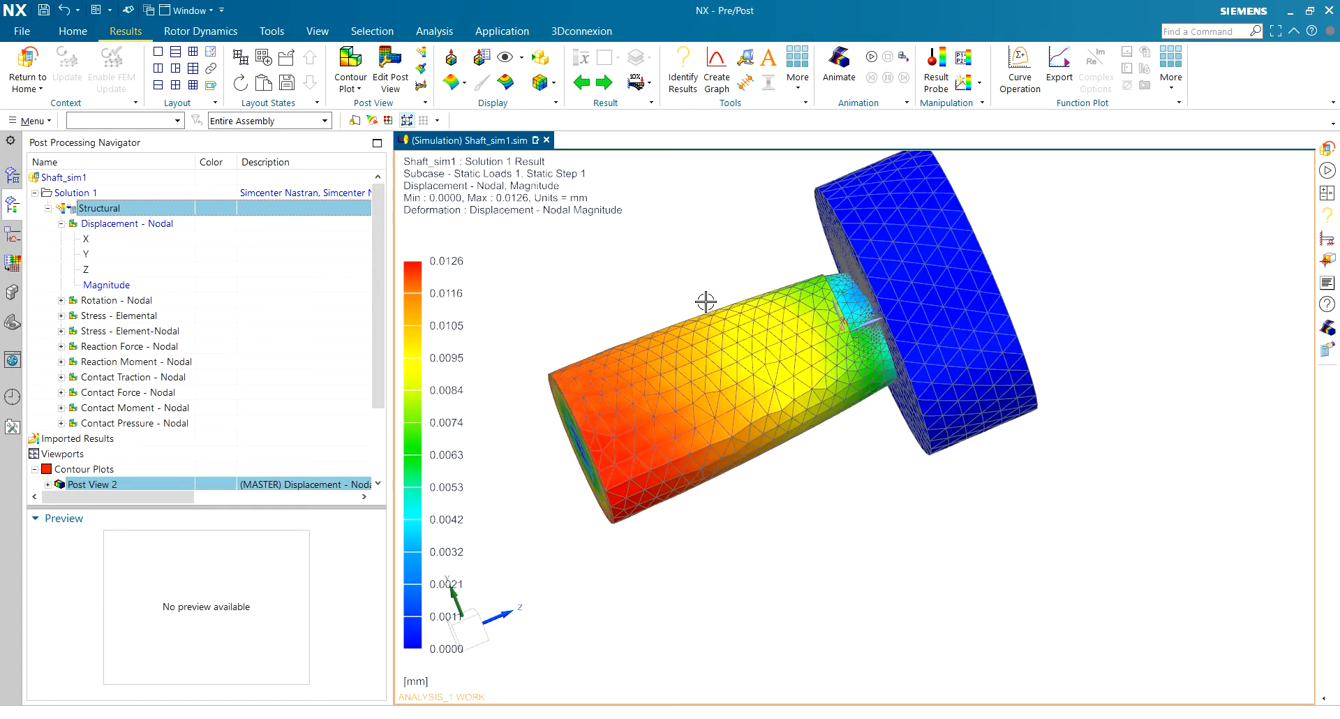
{"action": "middle_click_drag", "start_coordinate": [706, 300], "coordinate": [755, 280]}
{"action": "scroll", "coordinate": [633, 284], "scroll_direction": "up", "scroll_amount": 2}
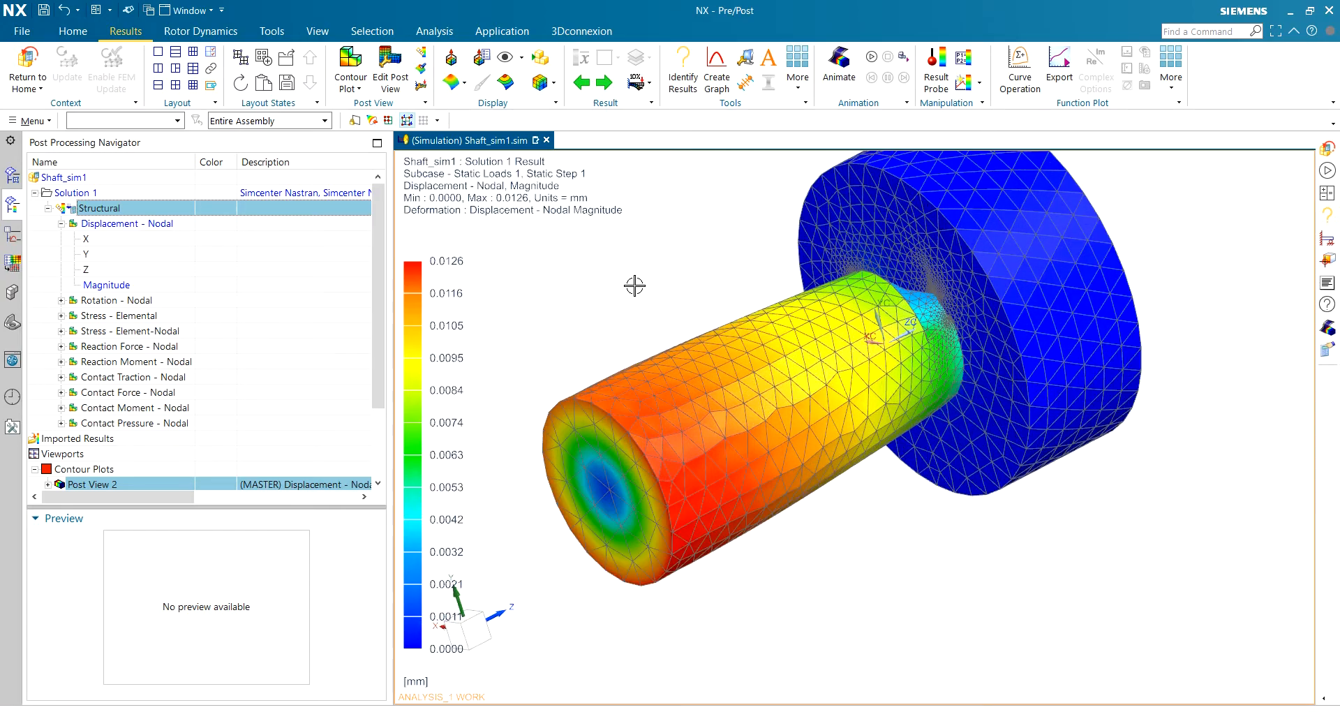
{"action": "middle_click_drag", "start_coordinate": [785, 227], "coordinate": [787, 184]}
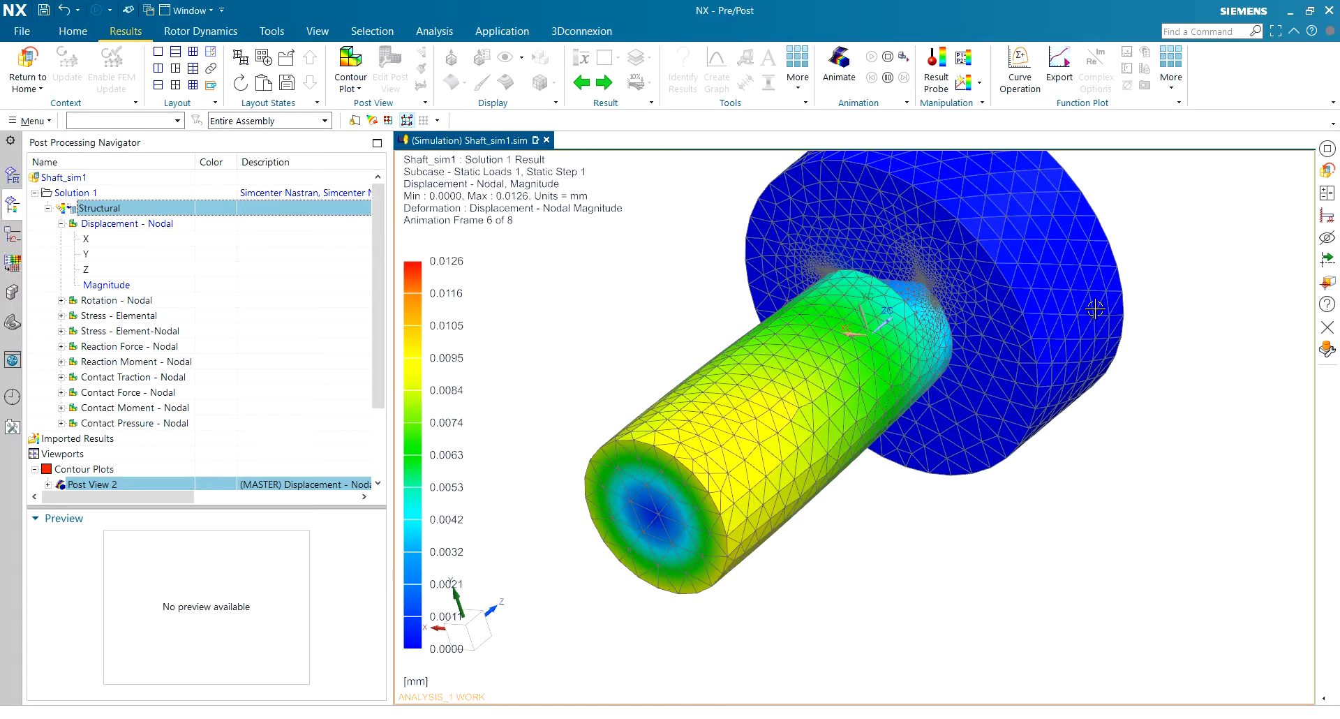
Examine the animated displacement on the hub's end face, checking the gap along the shaft flat and around the bore.
{"action": "middle_click_drag", "start_coordinate": [1095, 309], "coordinate": [1000, 316]}
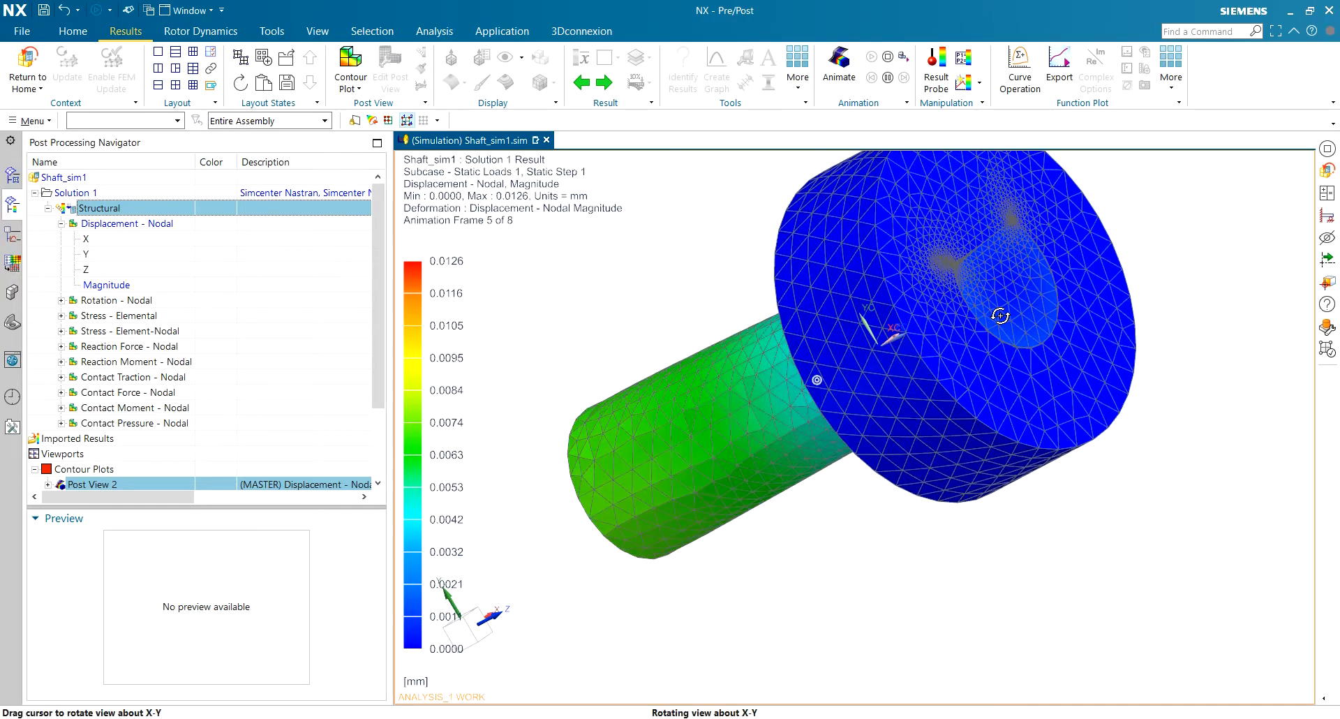
{"action": "middle_click_drag", "start_coordinate": [1131, 325], "coordinate": [964, 367]}
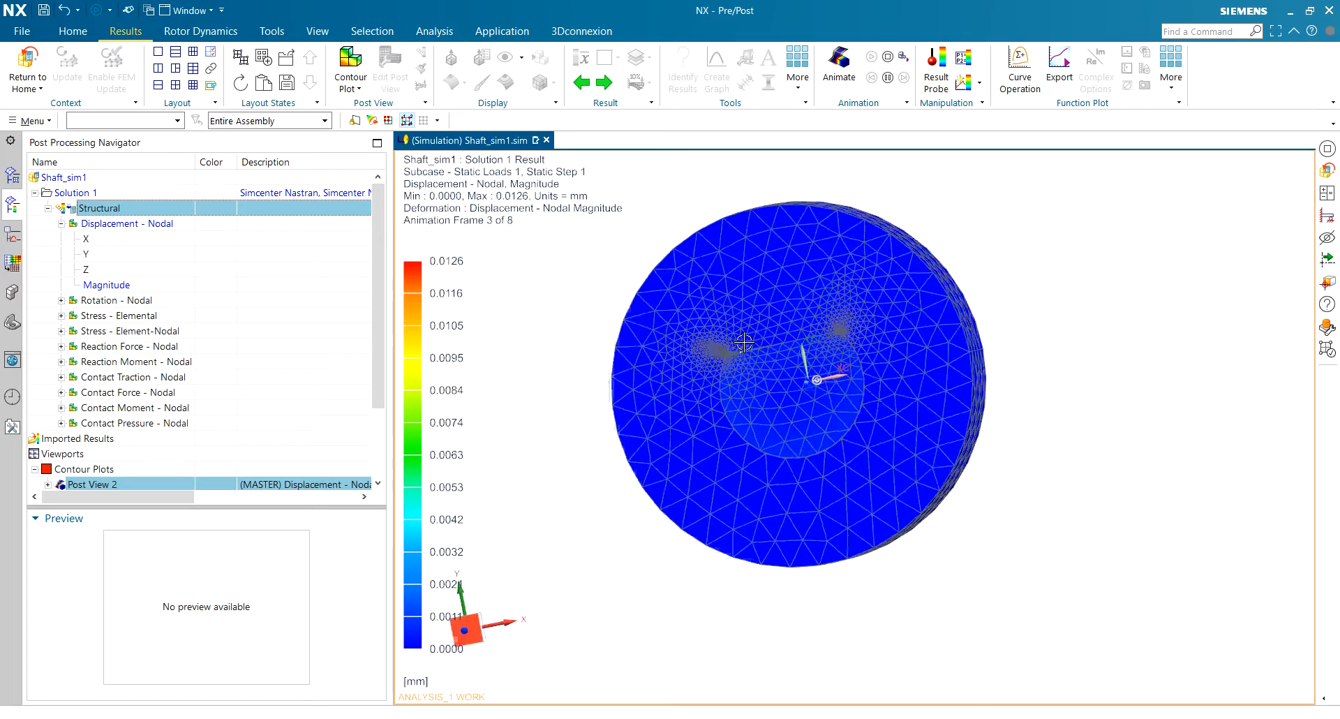
{"action": "scroll", "coordinate": [733, 328], "scroll_direction": "down", "scroll_amount": 5}
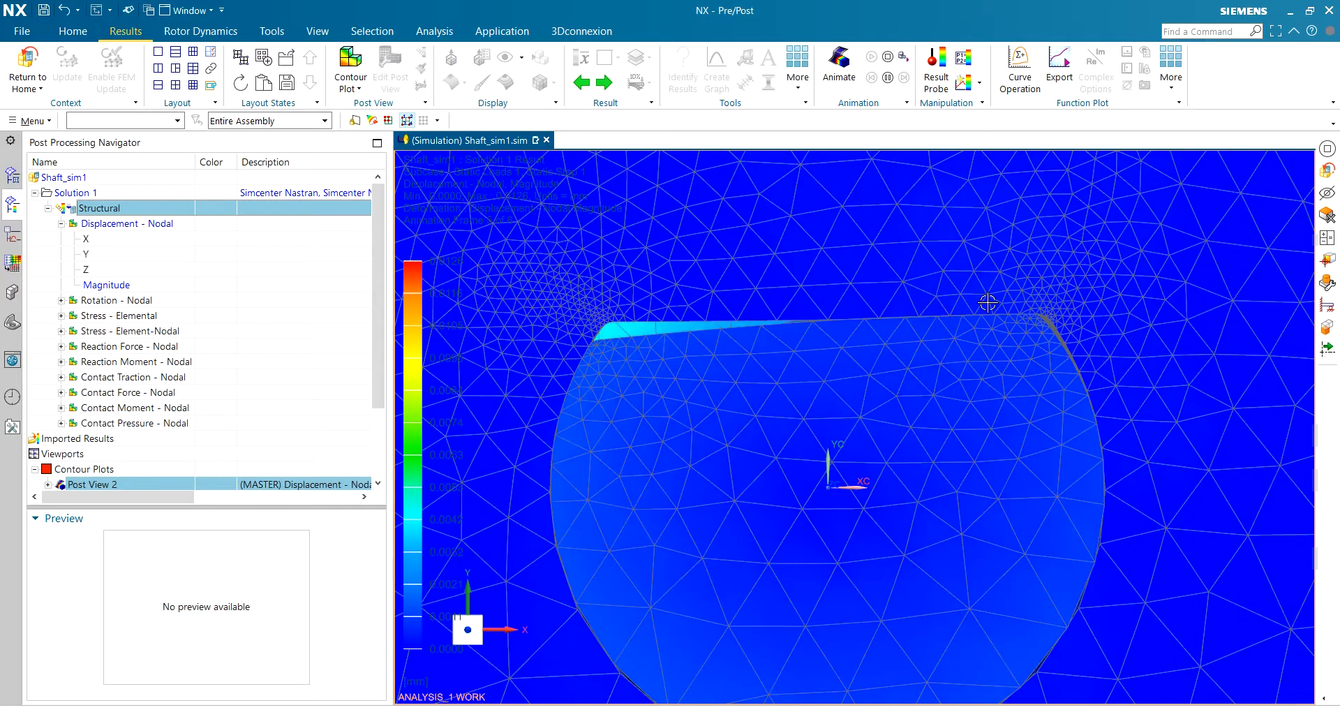
{"action": "scroll", "coordinate": [1068, 331], "scroll_direction": "down", "scroll_amount": 3}
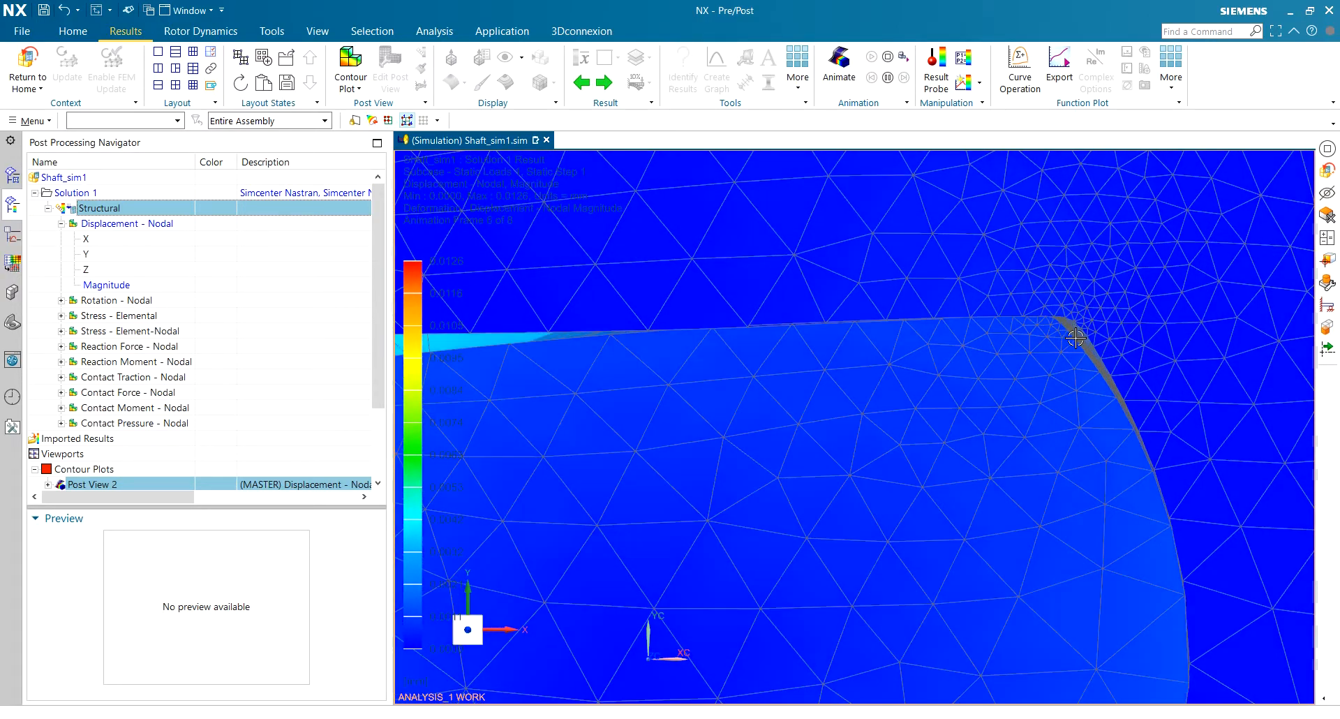
{"action": "scroll", "coordinate": [1011, 292], "scroll_direction": "up", "scroll_amount": 6}
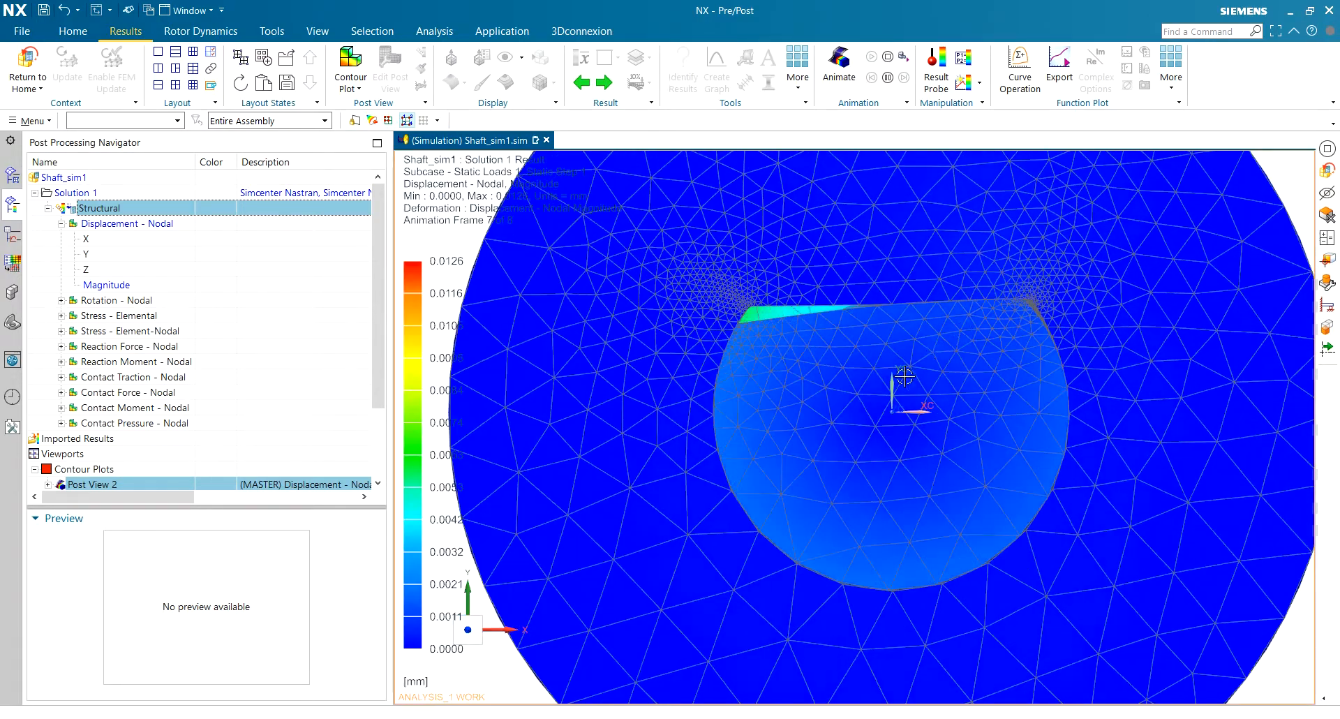
{"action": "scroll", "coordinate": [789, 555], "scroll_direction": "down", "scroll_amount": 4}
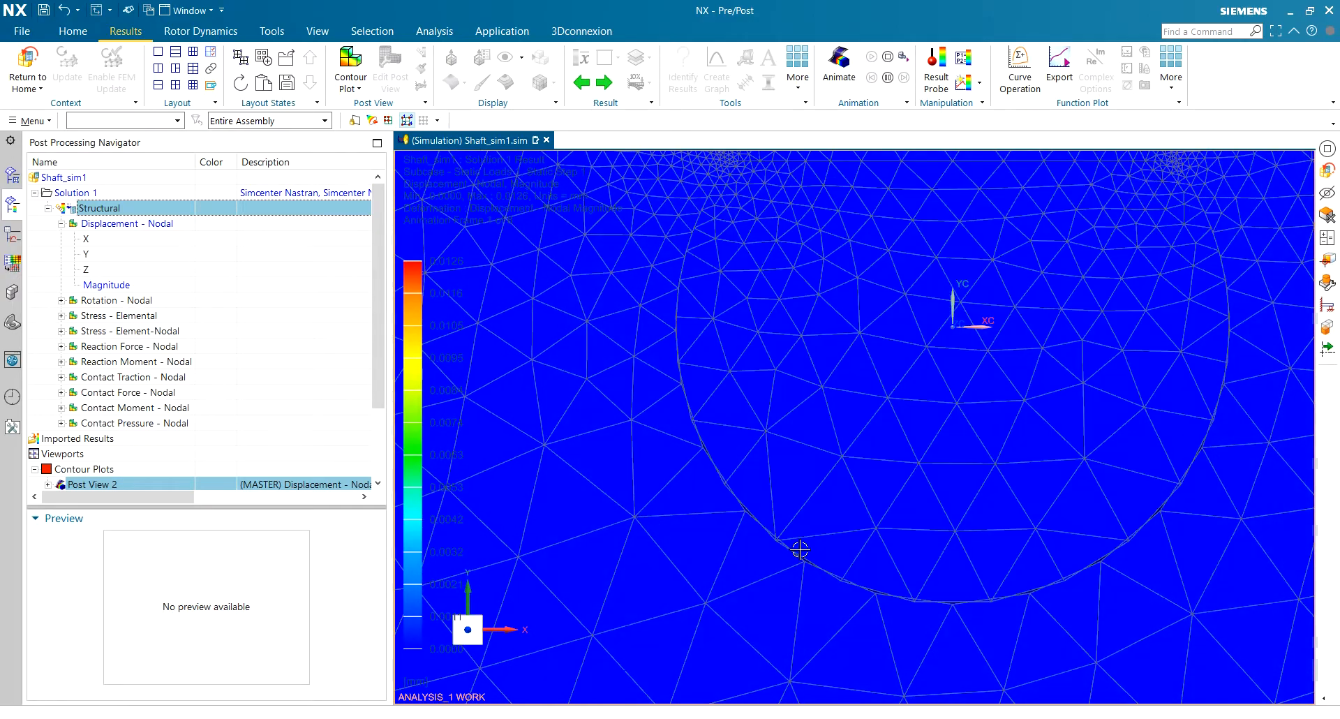
{"action": "scroll", "coordinate": [800, 550], "scroll_direction": "up", "scroll_amount": 4}
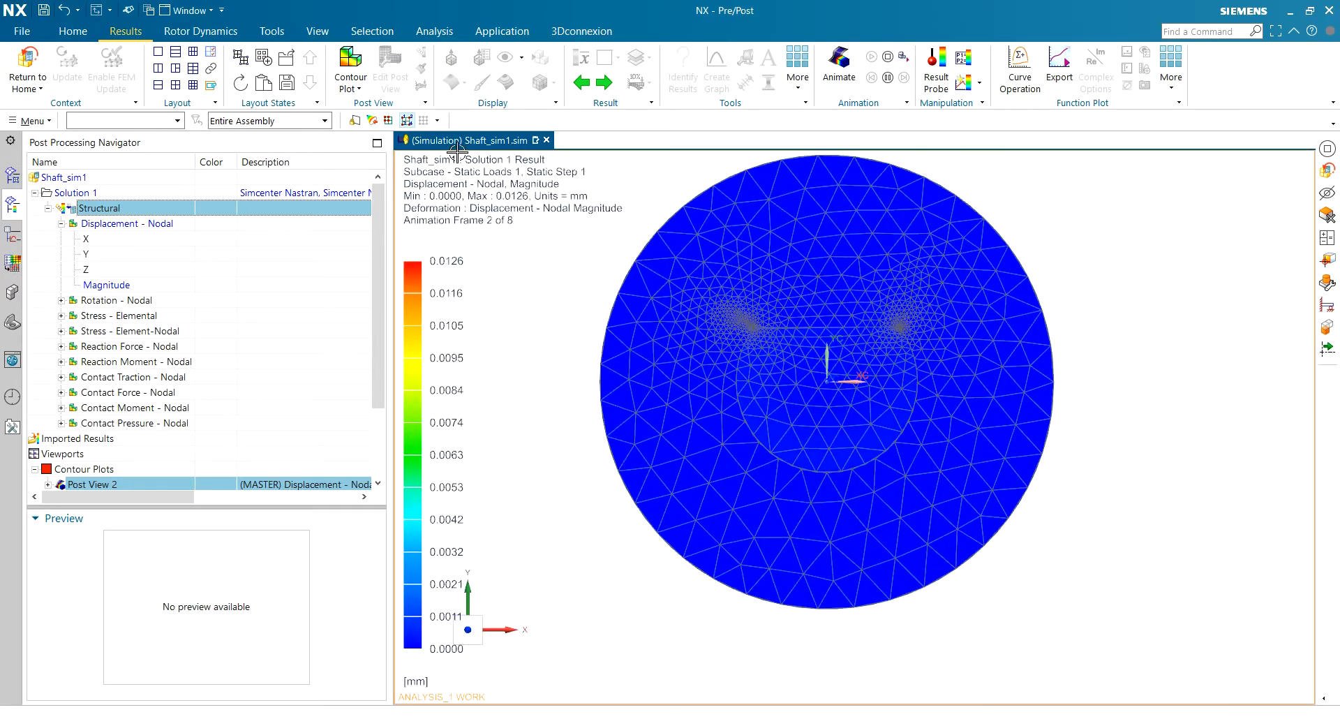
Switch the displacement plot to true-scale deformation and animate it while inspecting the corner of the shaft flat, ending with the animation stopped.
{"action": "left_click", "coordinate": [649, 82]}
{"action": "left_click", "coordinate": [663, 98]}
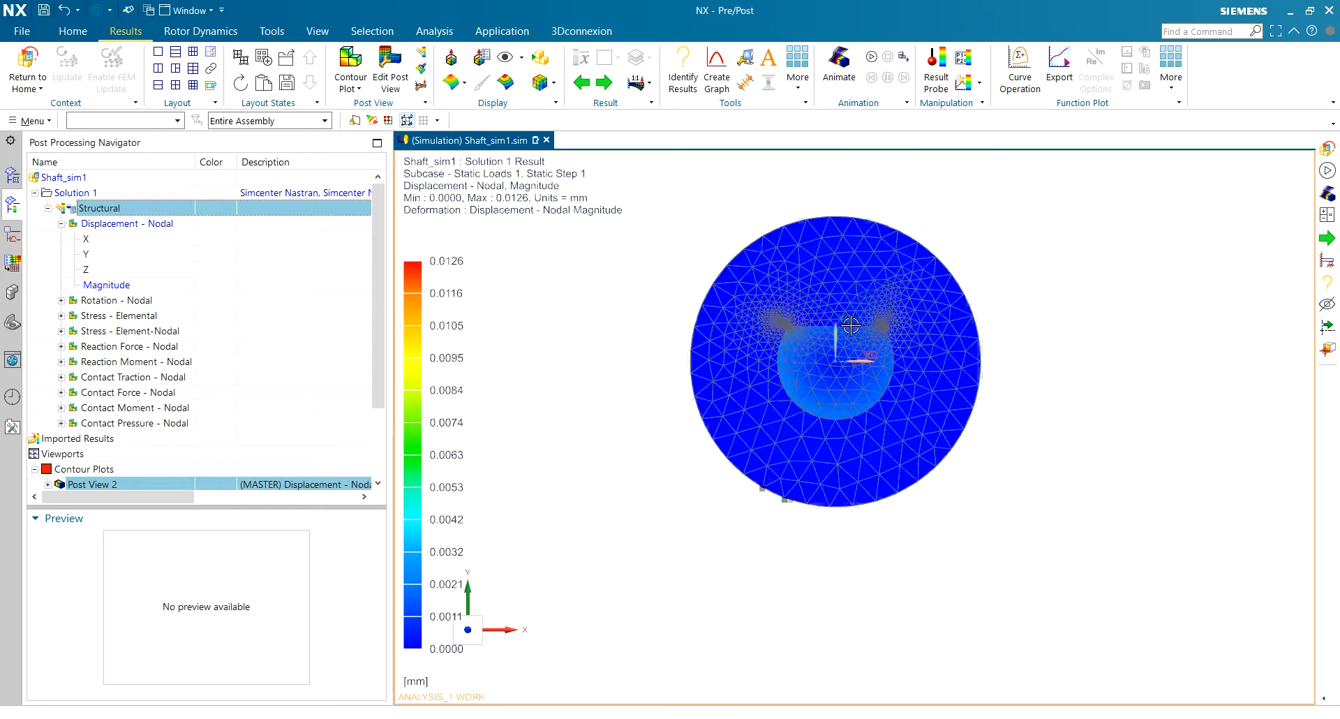
{"action": "scroll", "coordinate": [850, 325], "scroll_direction": "down", "scroll_amount": 5}
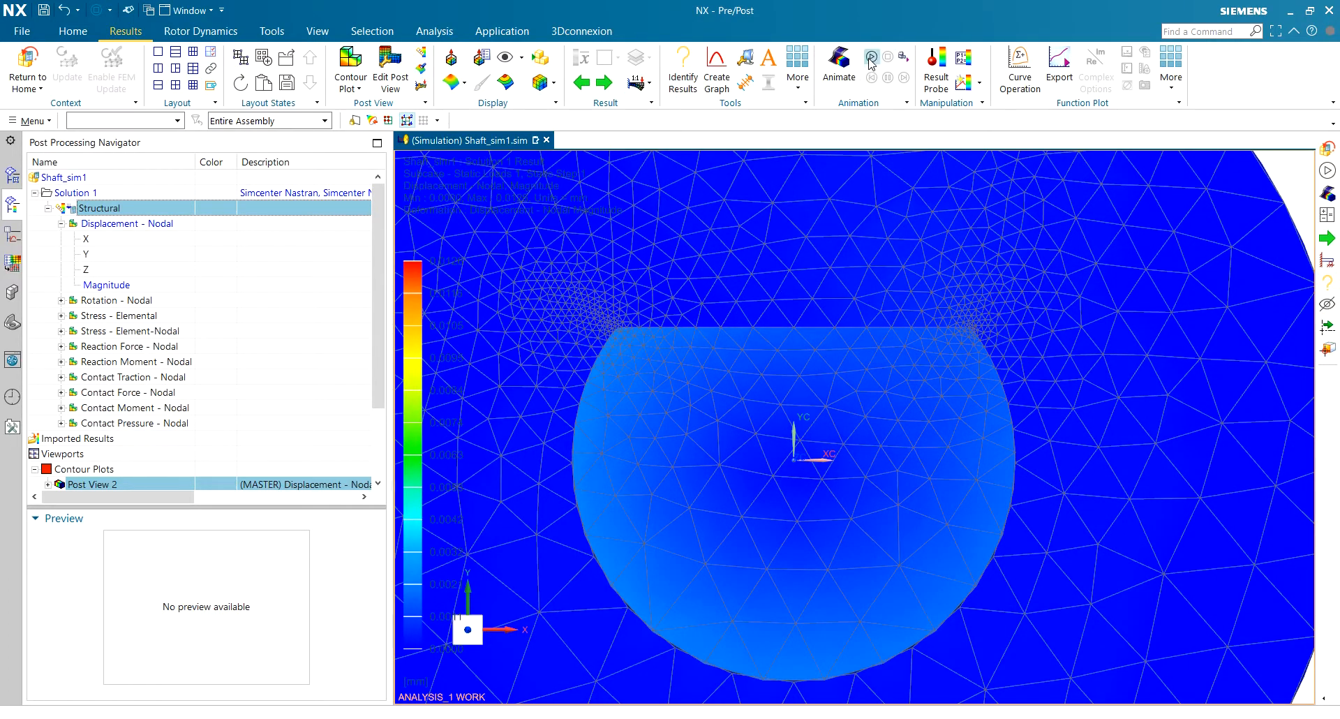
{"action": "left_click", "coordinate": [872, 57]}
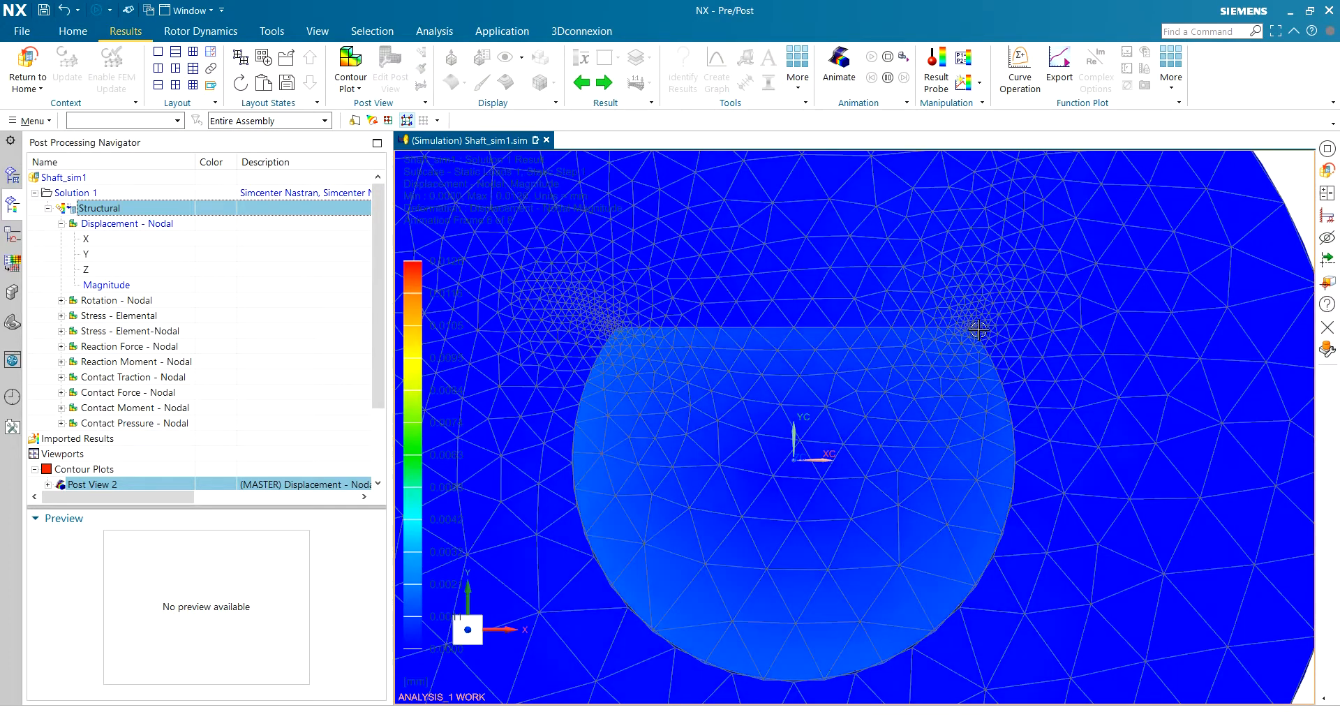
{"action": "scroll", "coordinate": [978, 330], "scroll_direction": "down", "scroll_amount": 8}
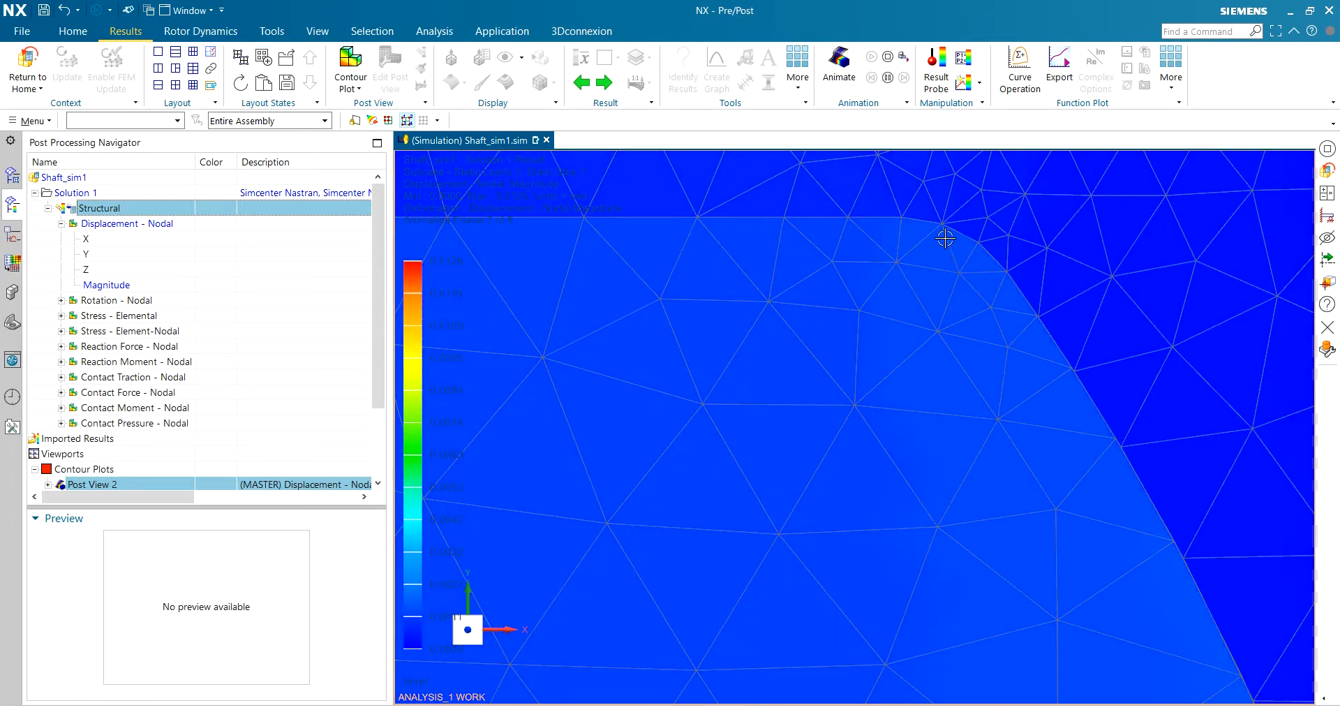
{"action": "scroll", "coordinate": [945, 238], "scroll_direction": "down", "scroll_amount": 8}
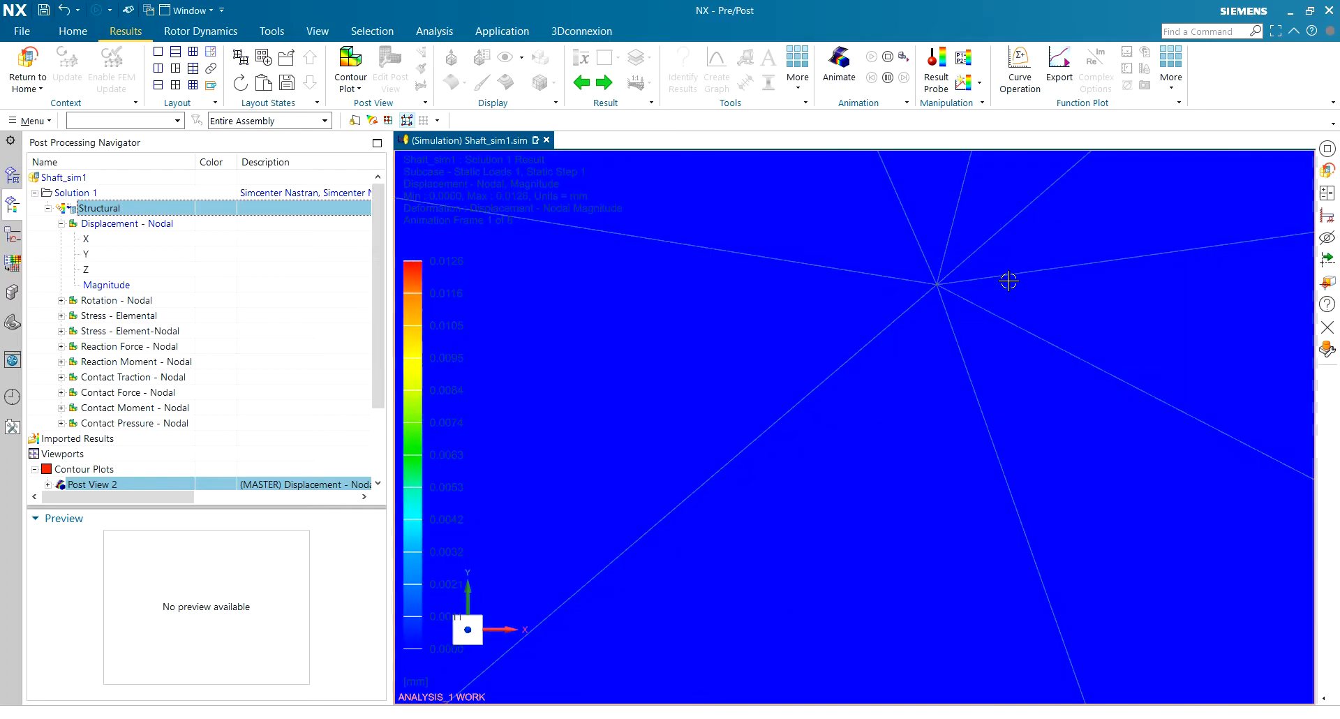
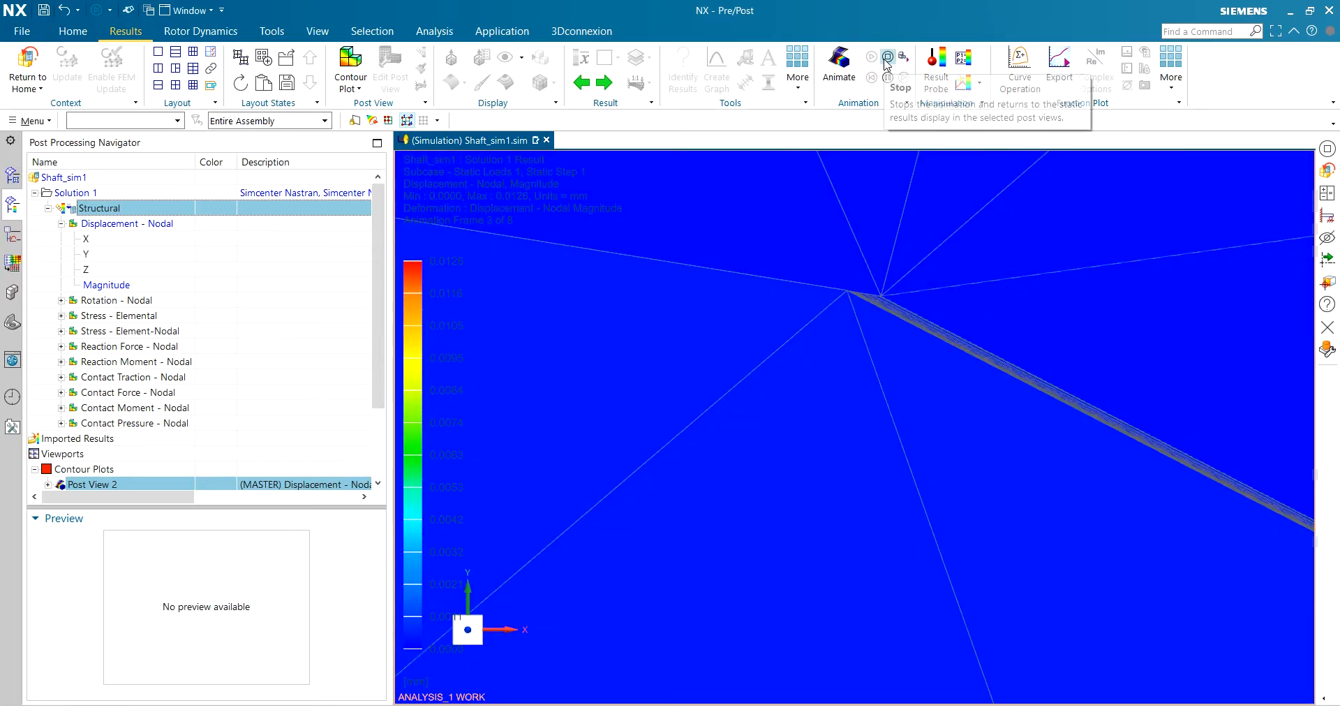
{"action": "left_click", "coordinate": [887, 58]}
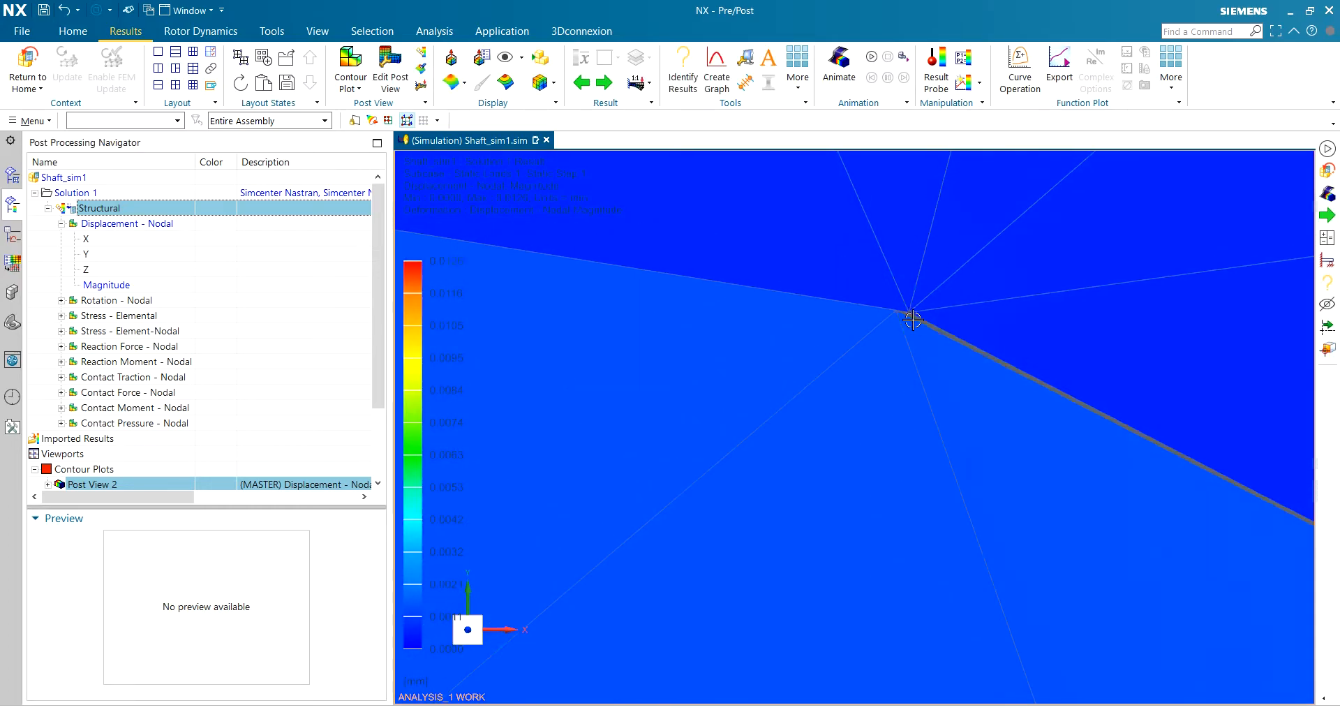
Examine the static displacement plot at both corners of the shaft flat and around the bore on the hub's end face.
{"action": "scroll", "coordinate": [912, 320], "scroll_direction": "down", "scroll_amount": 5}
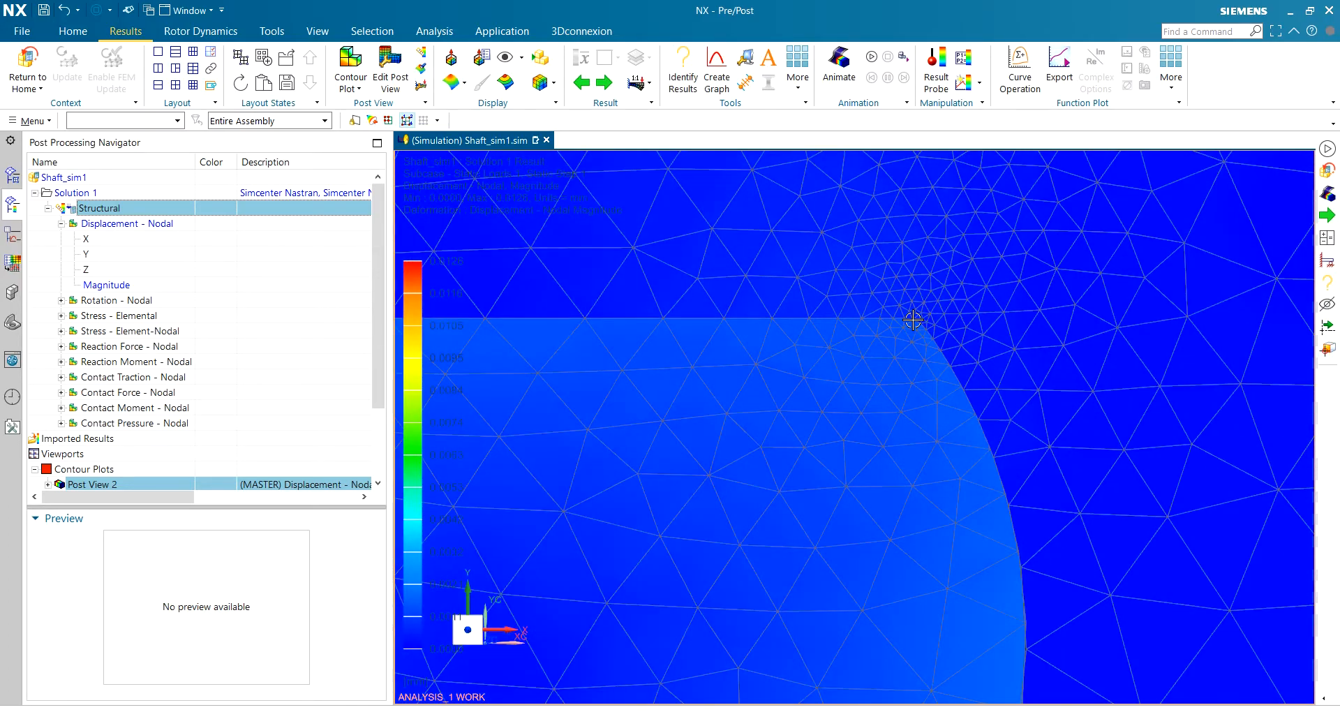
{"action": "scroll", "coordinate": [913, 320], "scroll_direction": "down", "scroll_amount": 3}
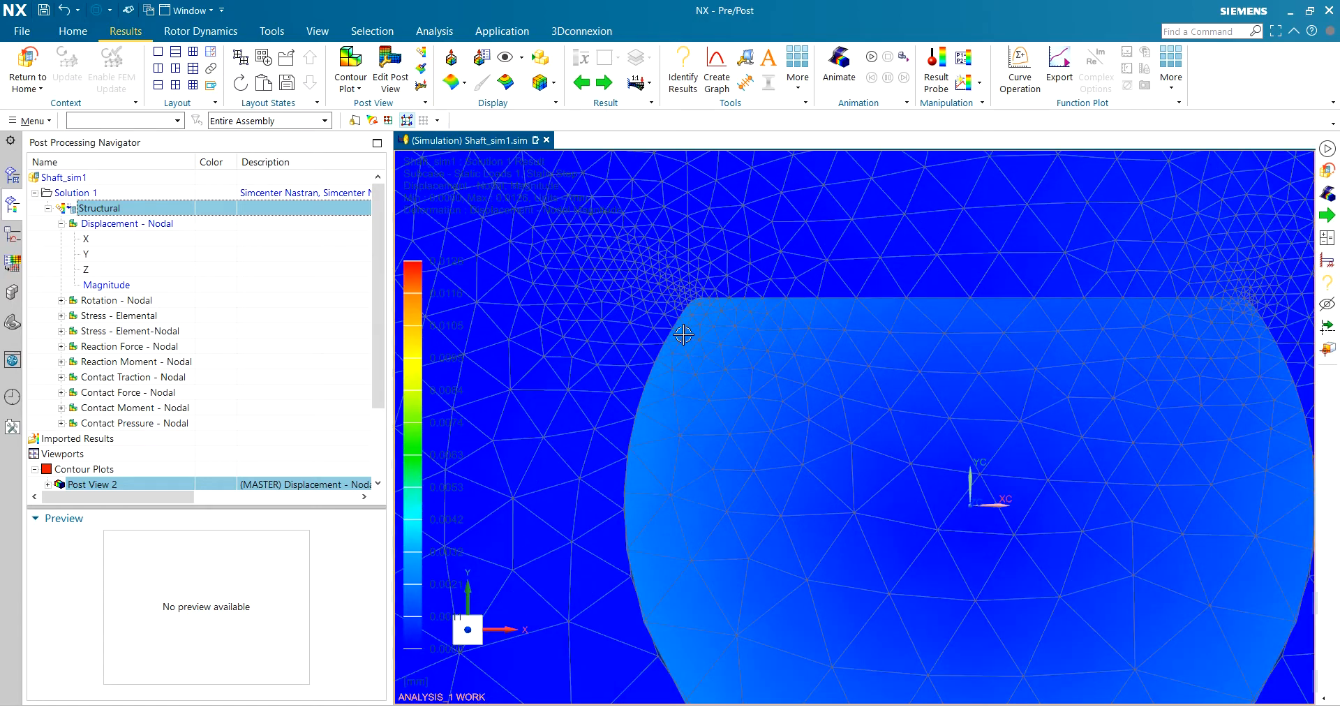
{"action": "scroll", "coordinate": [718, 330], "scroll_direction": "down", "scroll_amount": 2}
{"action": "scroll", "coordinate": [653, 255], "scroll_direction": "up", "scroll_amount": 1}
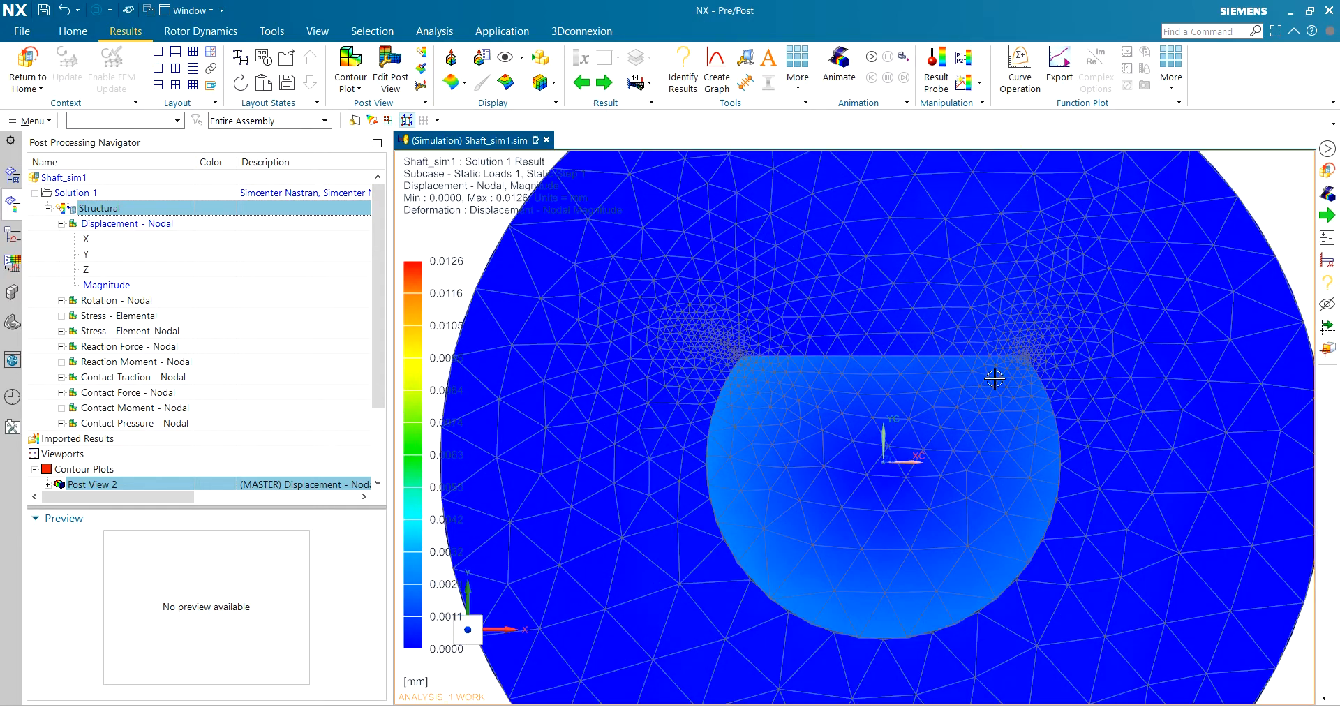
{"action": "scroll", "coordinate": [1045, 357], "scroll_direction": "up", "scroll_amount": 4}
{"action": "scroll", "coordinate": [1000, 351], "scroll_direction": "up", "scroll_amount": 3}
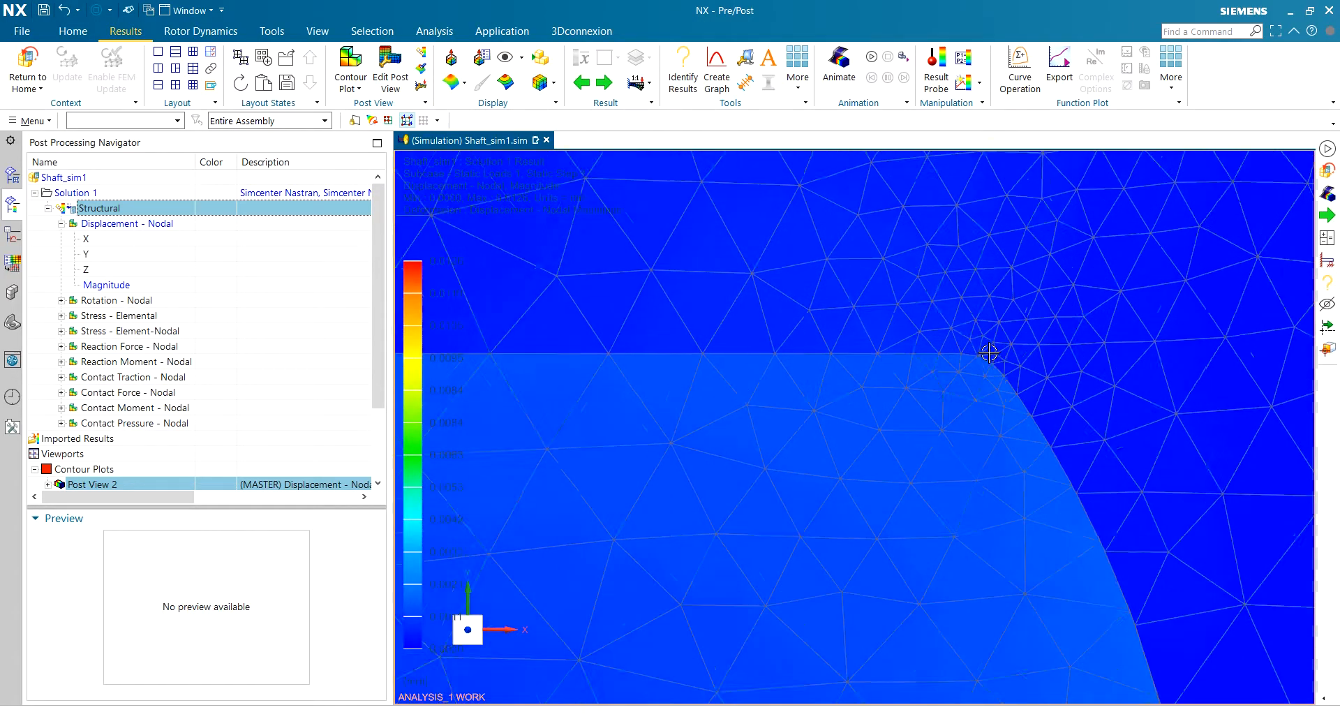
{"action": "scroll", "coordinate": [1015, 354], "scroll_direction": "down", "scroll_amount": 5}
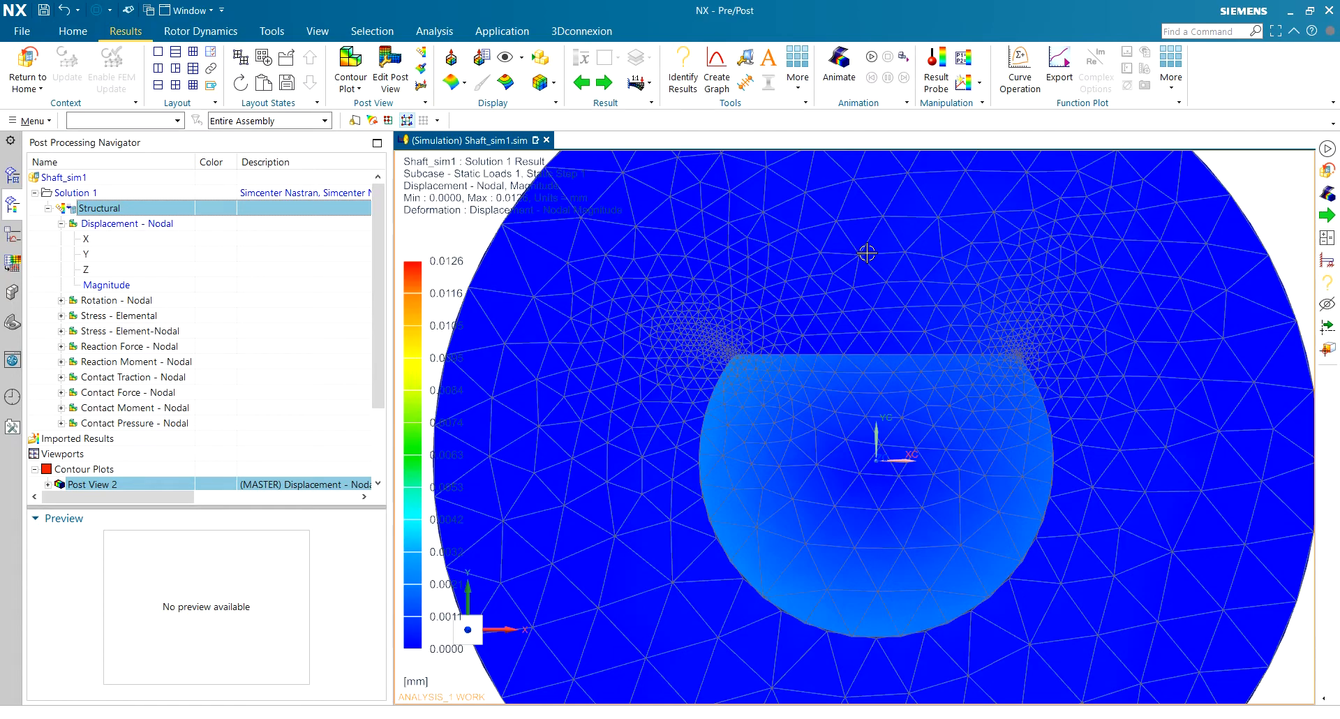
{"action": "scroll", "coordinate": [865, 253], "scroll_direction": "down", "scroll_amount": 1}
{"action": "scroll", "coordinate": [865, 253], "scroll_direction": "up", "scroll_amount": 1}
{"action": "scroll", "coordinate": [867, 352], "scroll_direction": "down", "scroll_amount": 1}
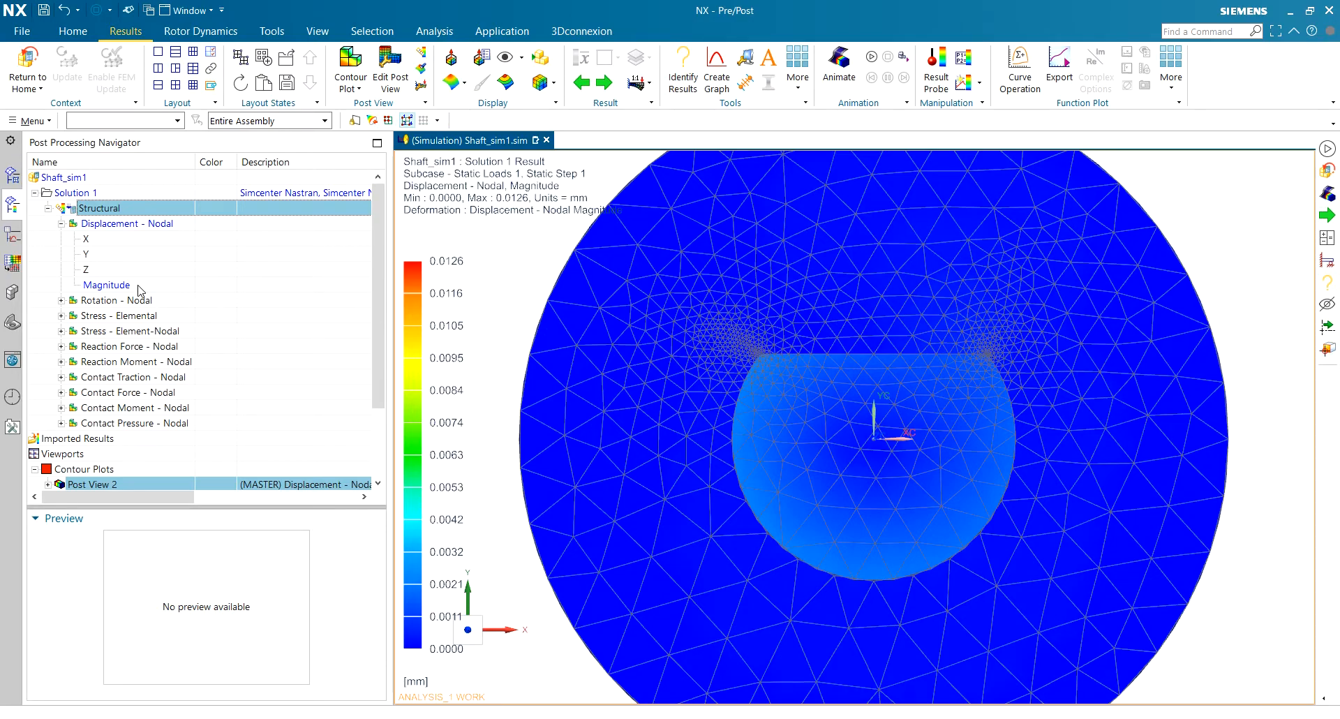
Plot the nodal rotation magnitude and view it on the shaft and hub.
{"action": "left_click", "coordinate": [107, 285]}
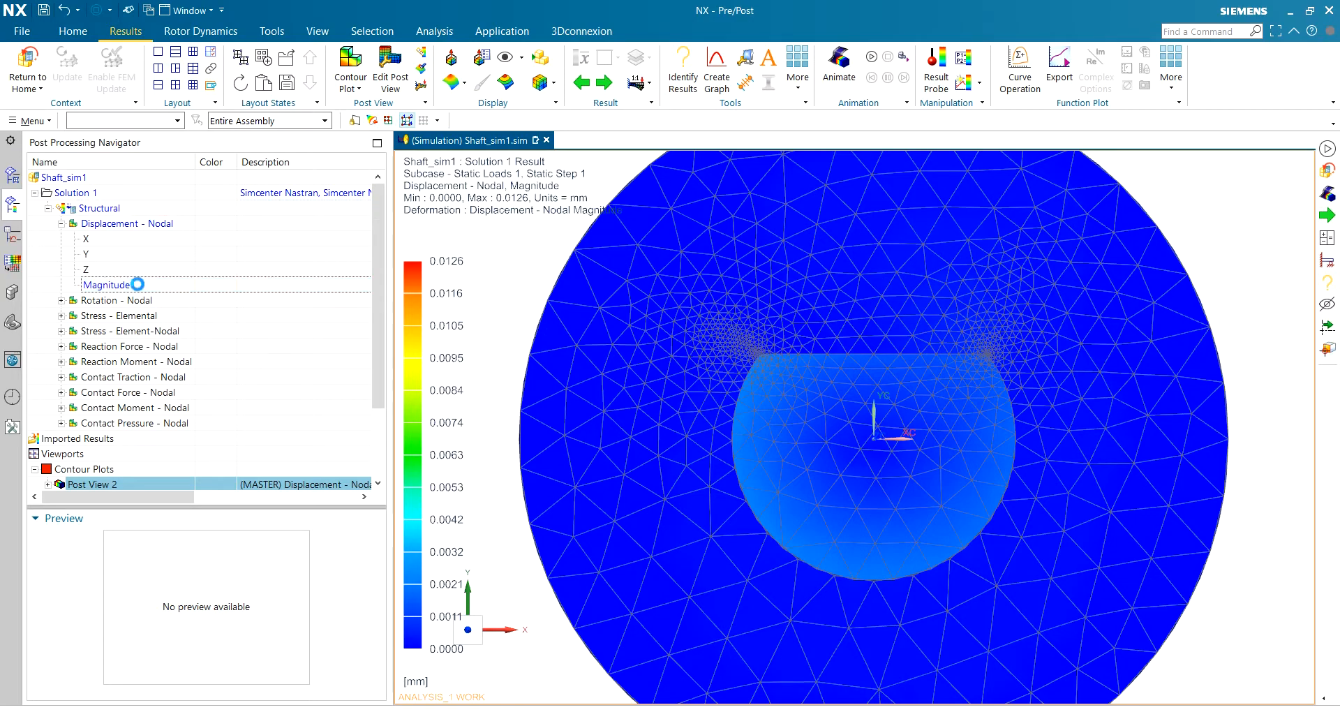
{"action": "left_click", "coordinate": [62, 301]}
{"action": "left_click", "coordinate": [129, 301]}
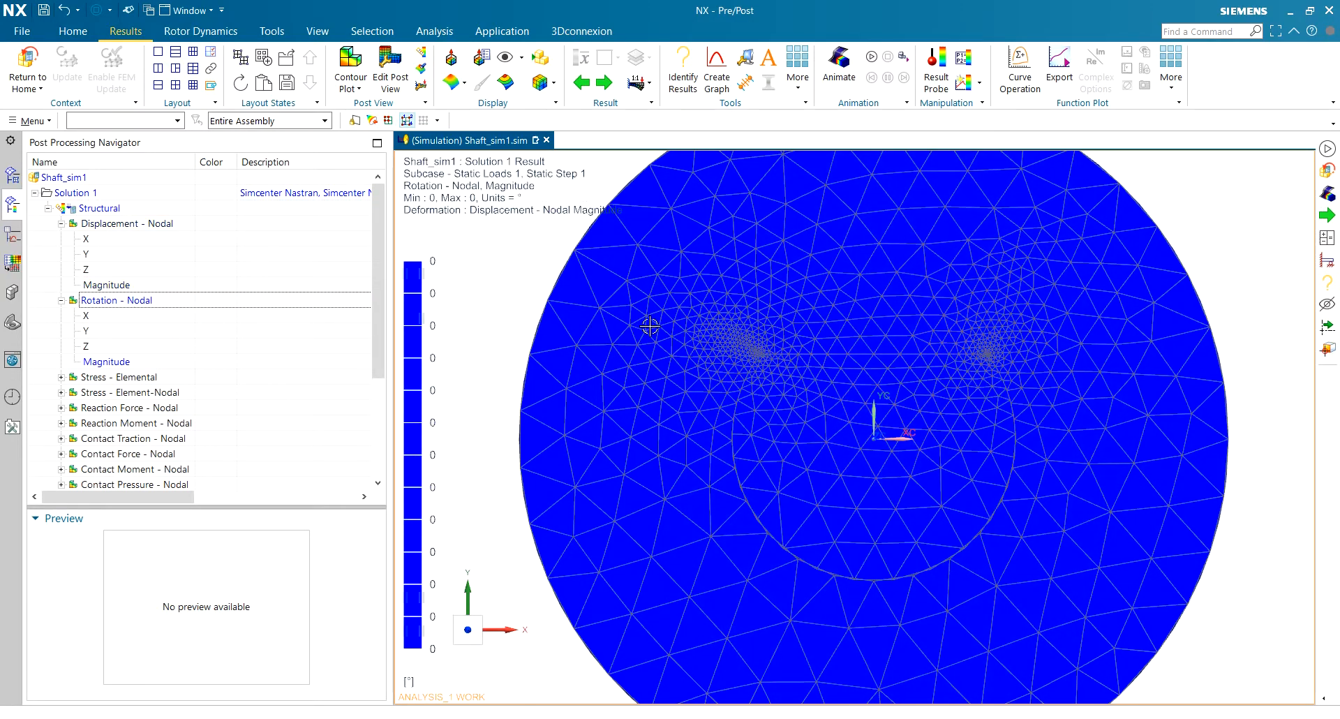
{"action": "middle_click_drag", "start_coordinate": [651, 326], "coordinate": [710, 354]}
Plot the elemental Von-Mises stress and inspect it at both corners of the shaft flat on the hub's end face.
{"action": "scroll", "coordinate": [142, 356], "scroll_direction": "down", "scroll_amount": 2}
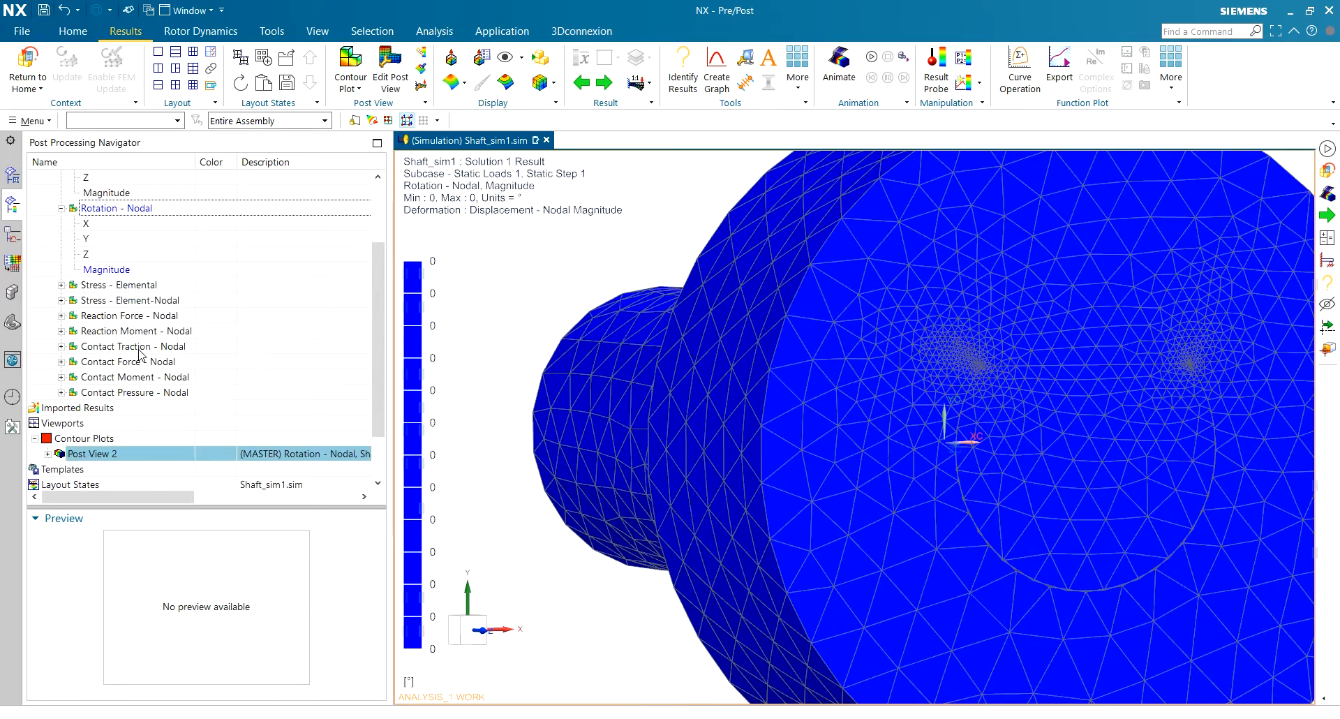
{"action": "left_click", "coordinate": [109, 286]}
{"action": "mouse_move", "coordinate": [1027, 397]}
{"action": "middle_mouse_down"}
{"action": "mouse_move", "coordinate": [1003, 397]}
{"action": "mouse_move", "coordinate": [1020, 393]}
{"action": "middle_mouse_up"}
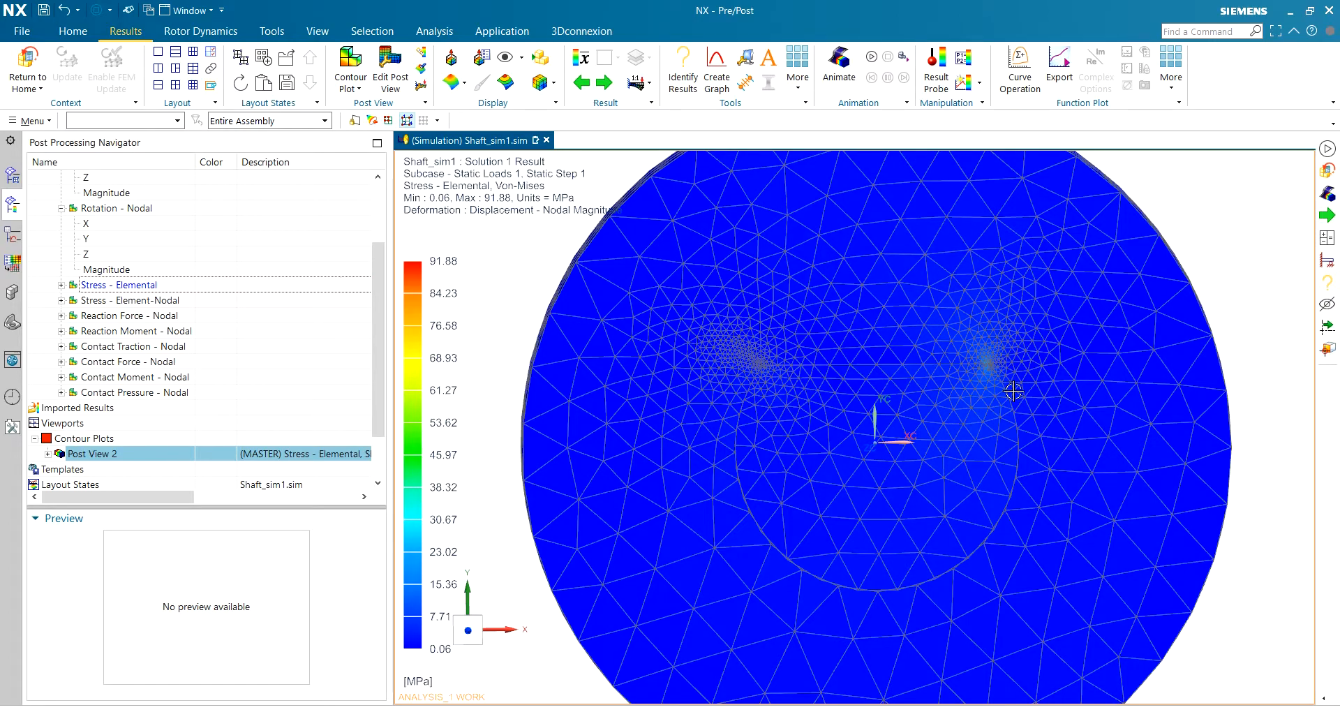
{"action": "key", "text": "F8"}
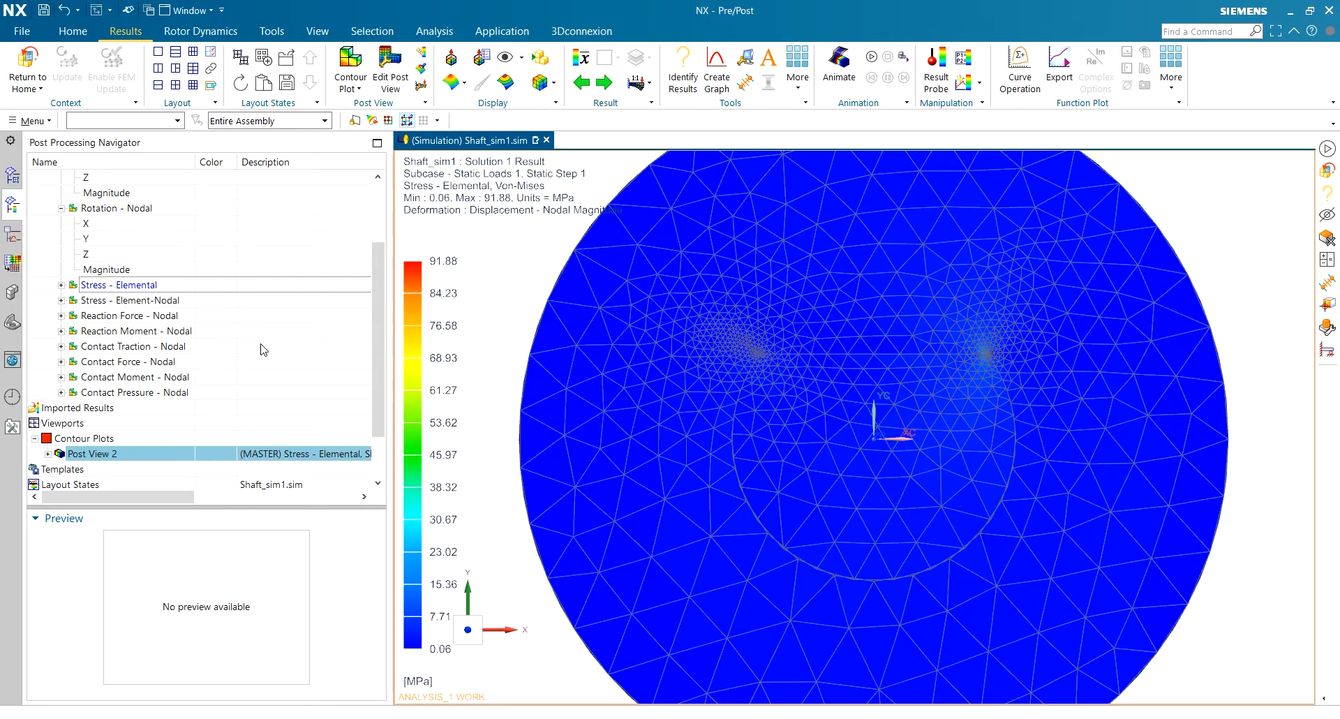
{"action": "scroll", "coordinate": [950, 354], "scroll_direction": "up", "scroll_amount": 3}
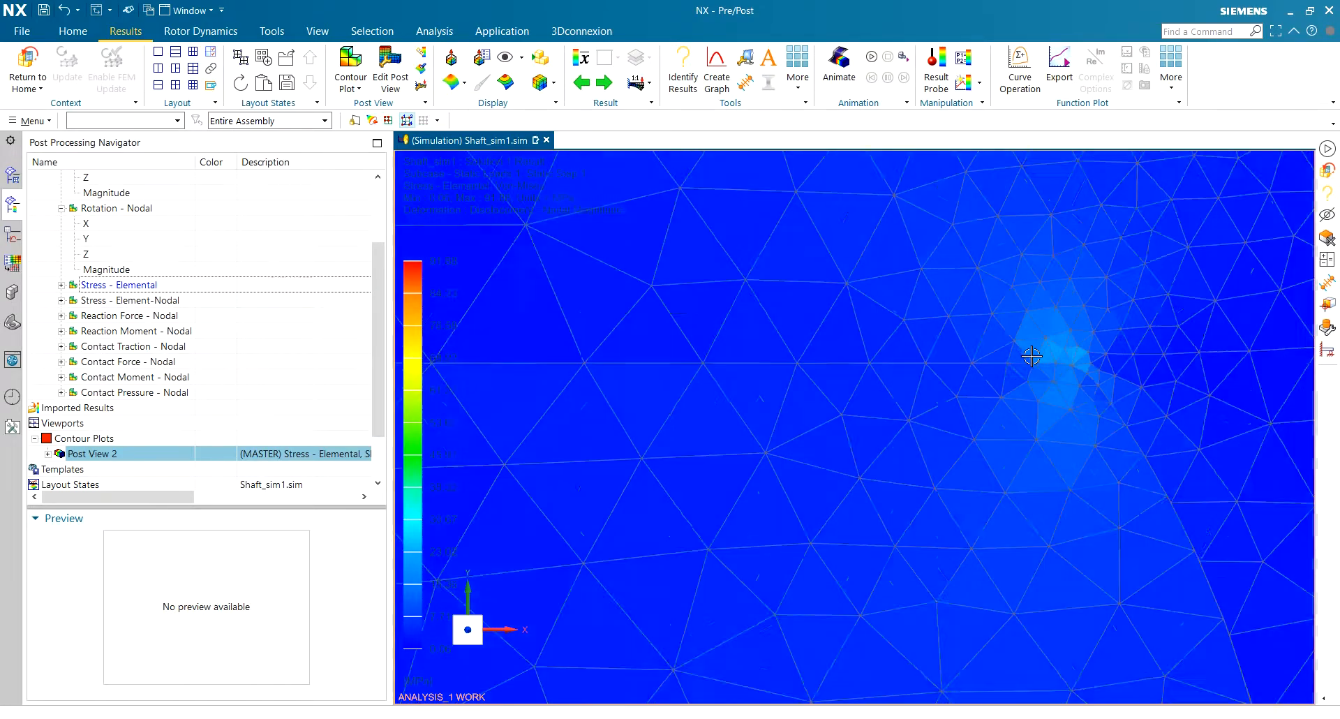
{"action": "scroll", "coordinate": [691, 359], "scroll_direction": "down", "scroll_amount": 3}
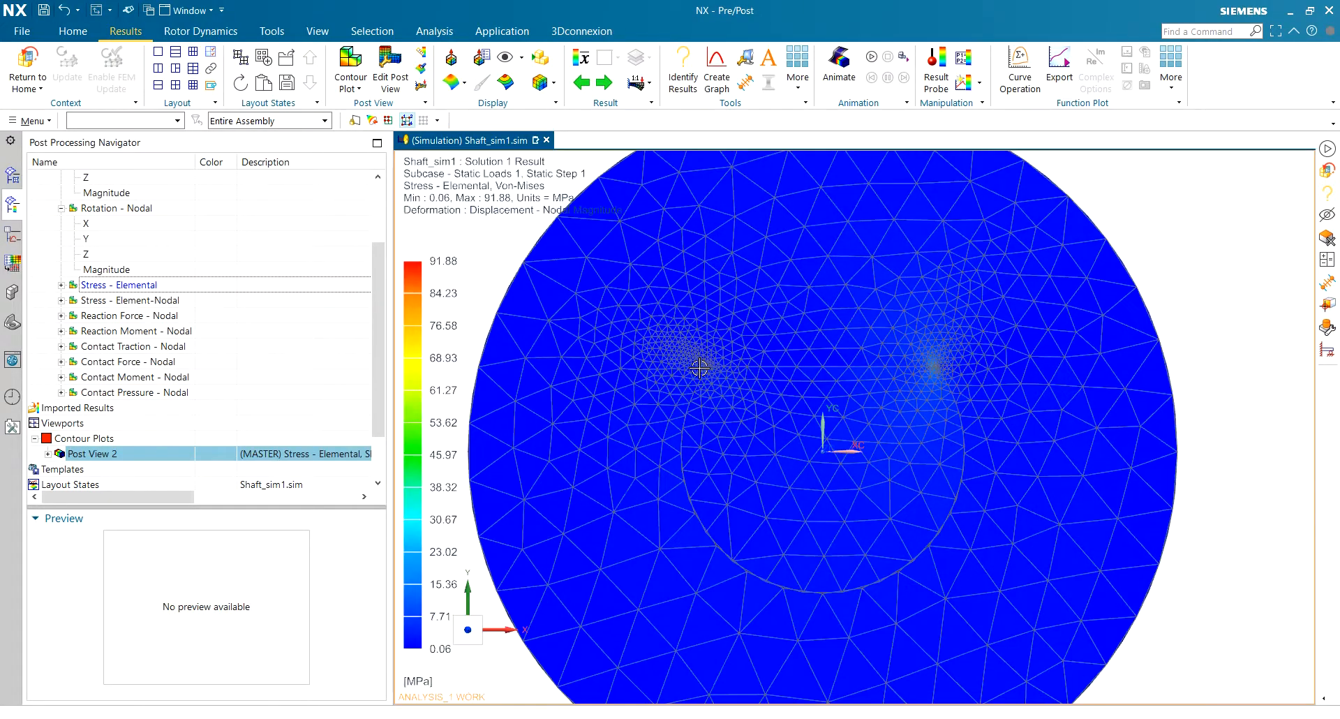
{"action": "middle_click_drag", "start_coordinate": [709, 389], "coordinate": [575, 400]}
List the 3D element meshes of Post View 2 and display only the shaft mesh, 3d_mesh(1), with 3d_mesh(2) hidden.
{"action": "scroll", "coordinate": [94, 345], "scroll_direction": "down", "scroll_amount": 2}
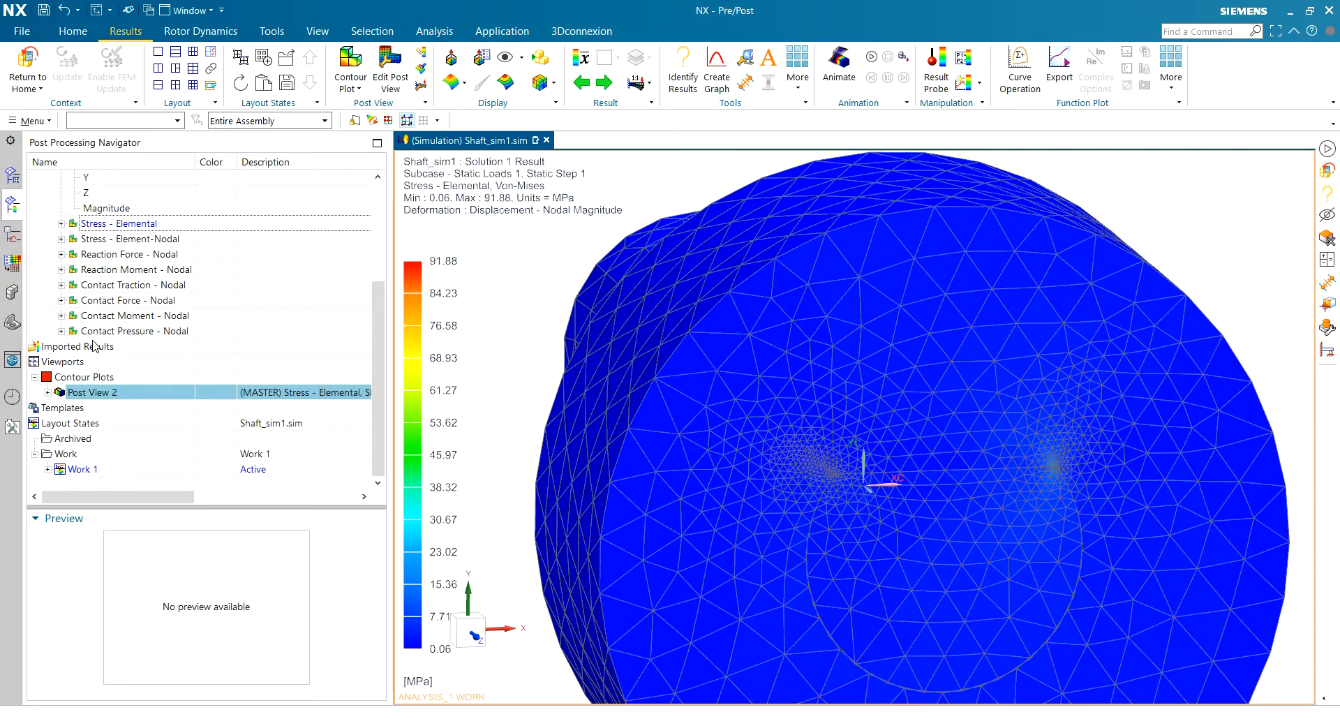
{"action": "left_click", "coordinate": [47, 392]}
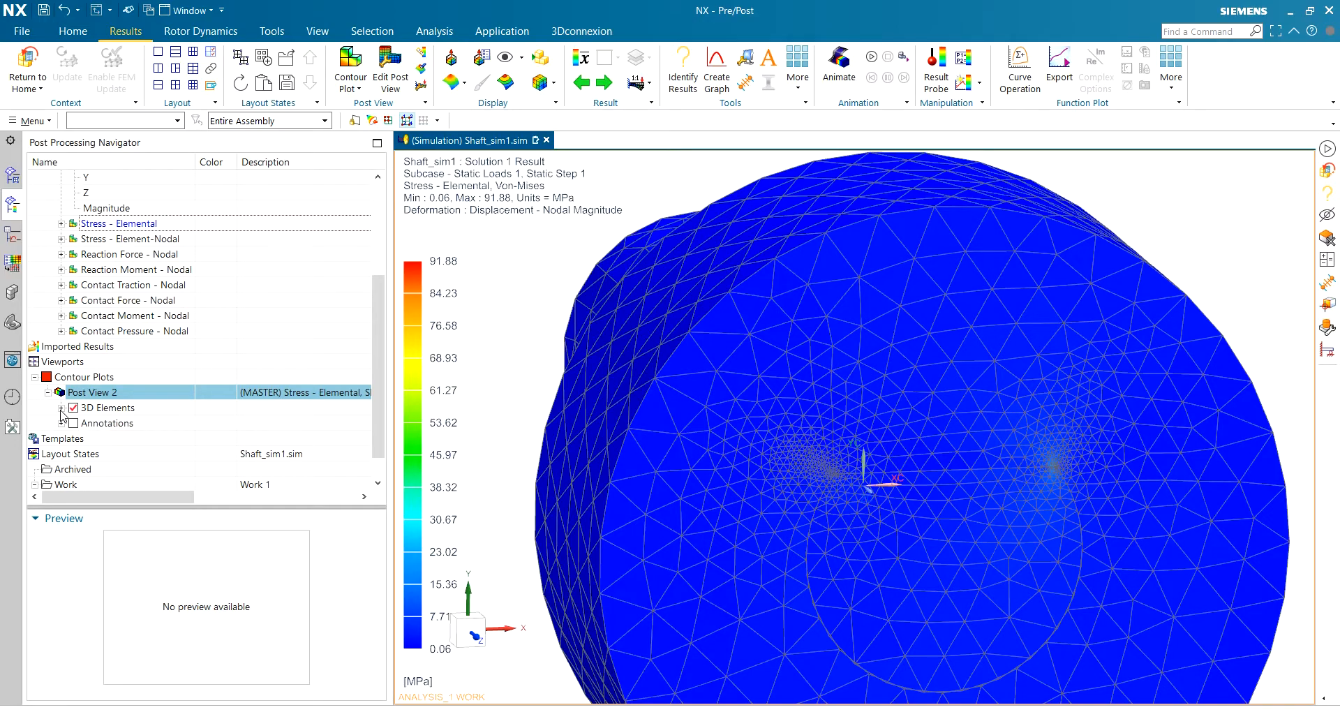
{"action": "left_click", "coordinate": [62, 407]}
{"action": "left_click", "coordinate": [87, 423]}
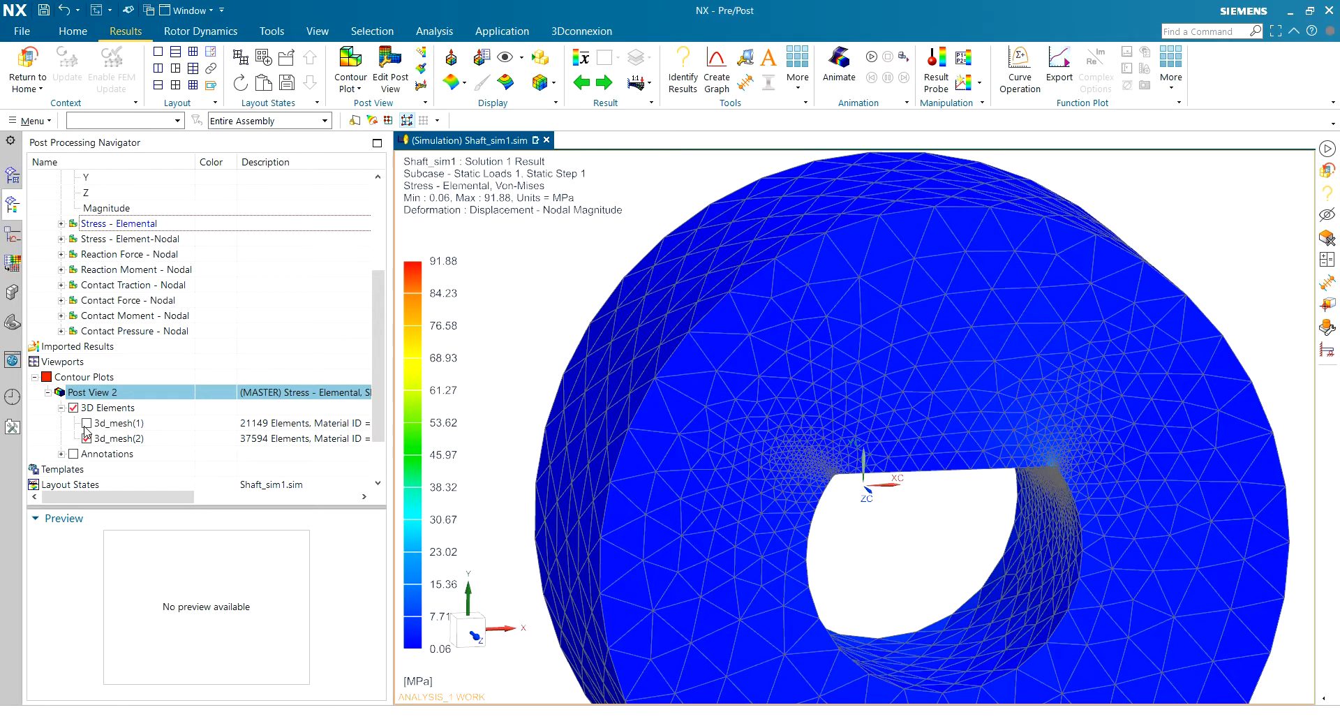
{"action": "left_click", "coordinate": [87, 423]}
{"action": "left_click", "coordinate": [86, 438]}
Examine the elemental Von-Mises stress along the long edge of the shaft's flat and at its inner corner.
{"action": "middle_click_drag", "start_coordinate": [871, 478], "coordinate": [848, 505]}
{"action": "scroll", "coordinate": [858, 453], "scroll_direction": "up", "scroll_amount": 8}
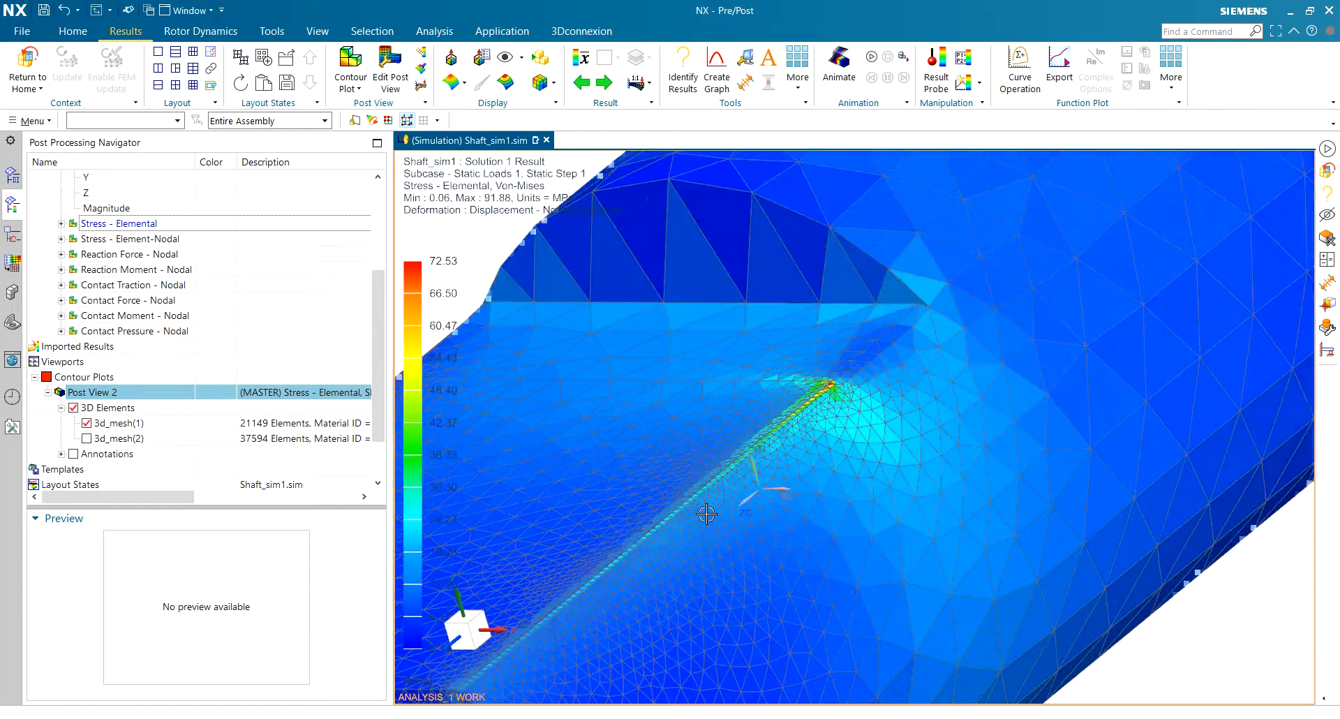
{"action": "scroll", "coordinate": [868, 367], "scroll_direction": "up", "scroll_amount": 5}
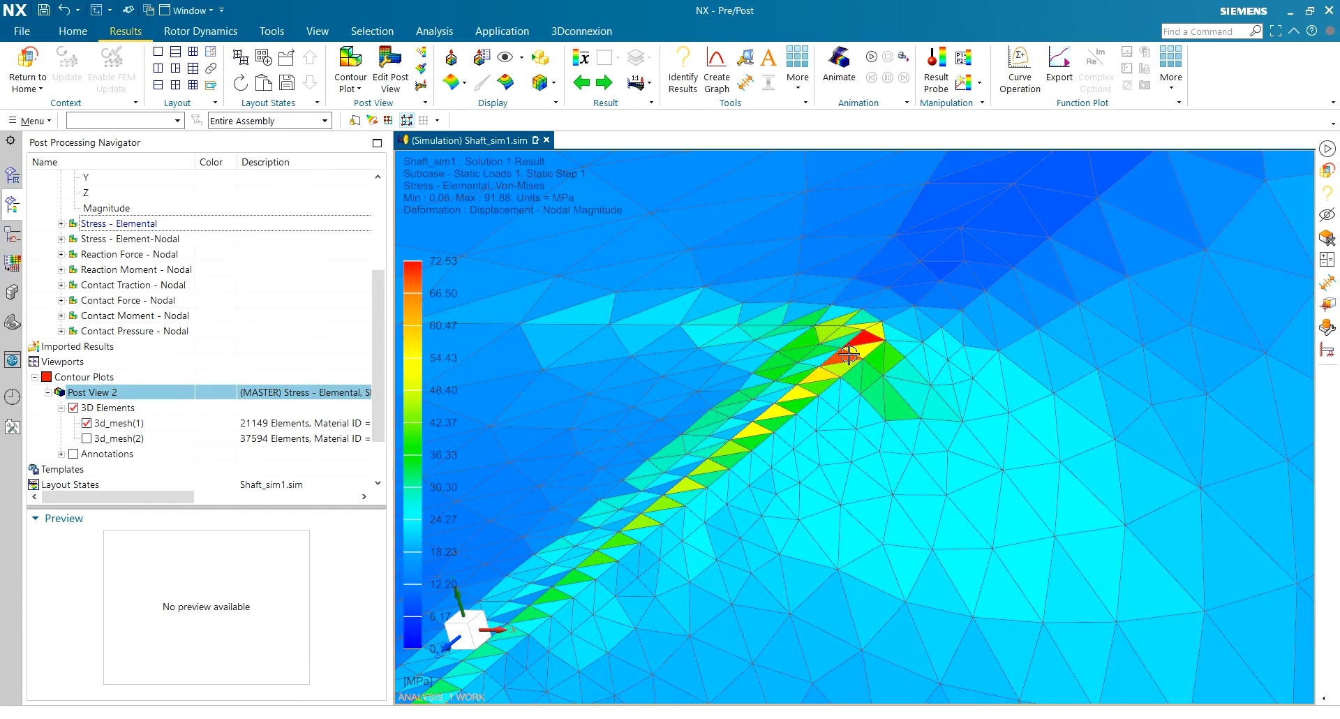
{"action": "scroll", "coordinate": [848, 344], "scroll_direction": "down", "scroll_amount": 5}
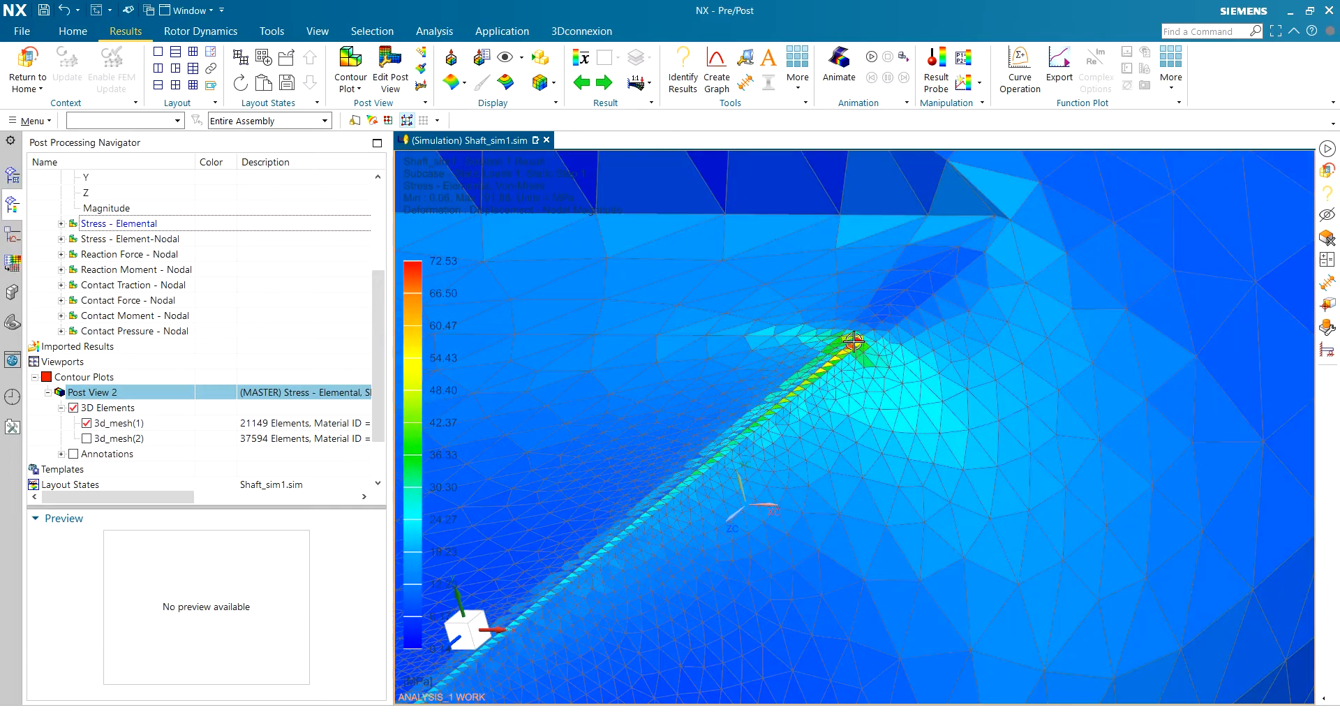
{"action": "scroll", "coordinate": [621, 528], "scroll_direction": "up", "scroll_amount": 5}
{"action": "scroll", "coordinate": [622, 529], "scroll_direction": "up", "scroll_amount": 2}
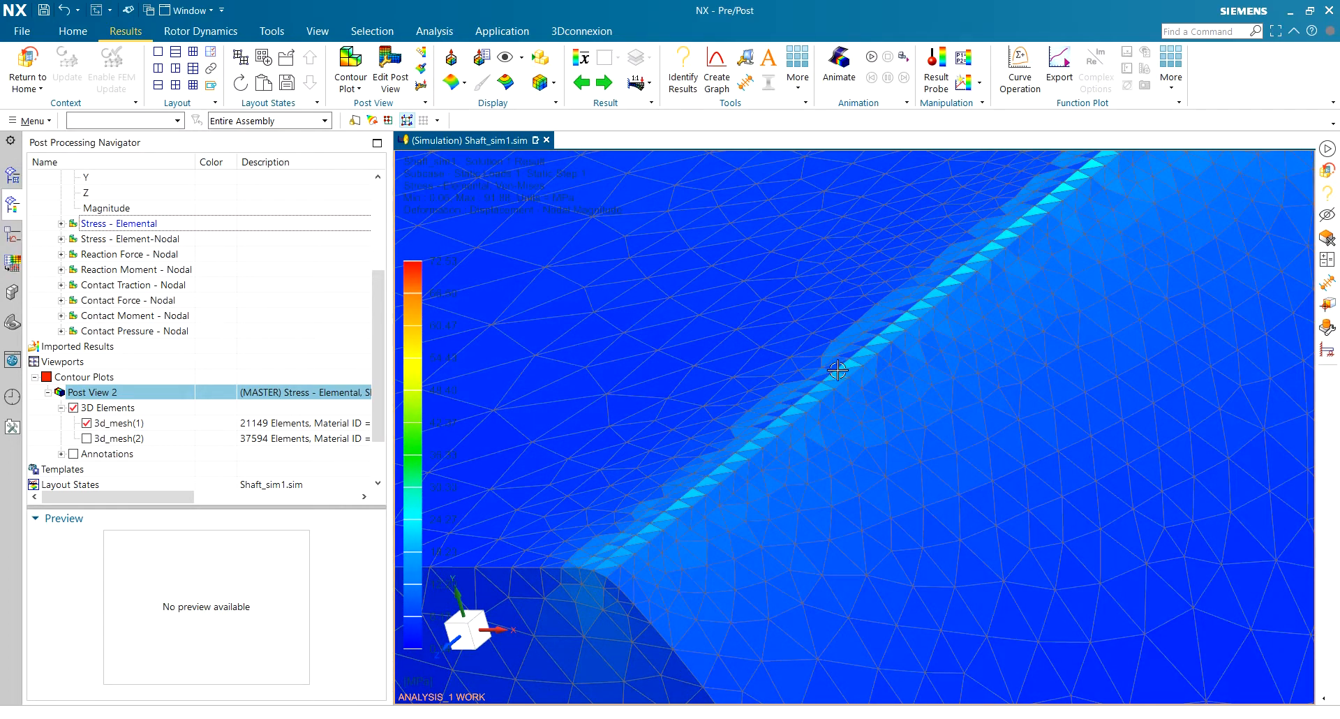
{"action": "scroll", "coordinate": [751, 236], "scroll_direction": "up", "scroll_amount": 1}
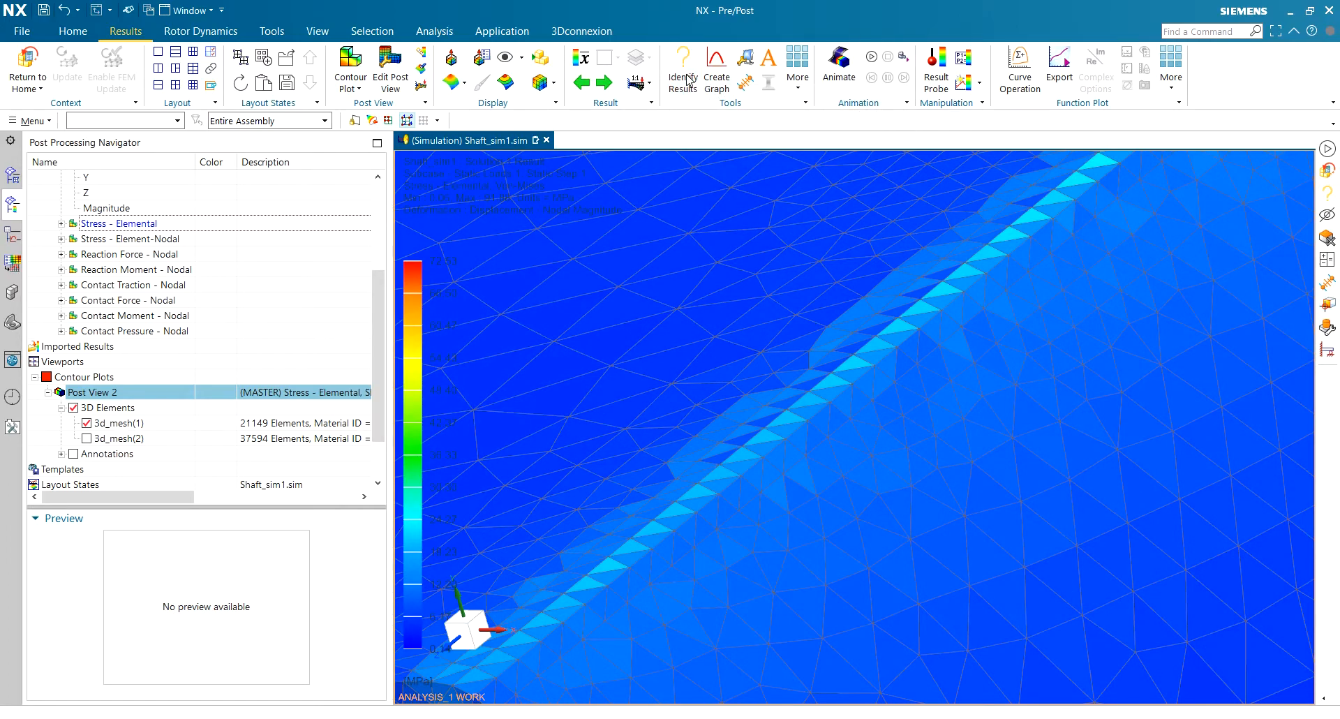
Identify the elemental Von-Mises stress of one element along the long edge of the shaft's flat.
{"action": "scroll", "coordinate": [772, 359], "scroll_direction": "up", "scroll_amount": 1}
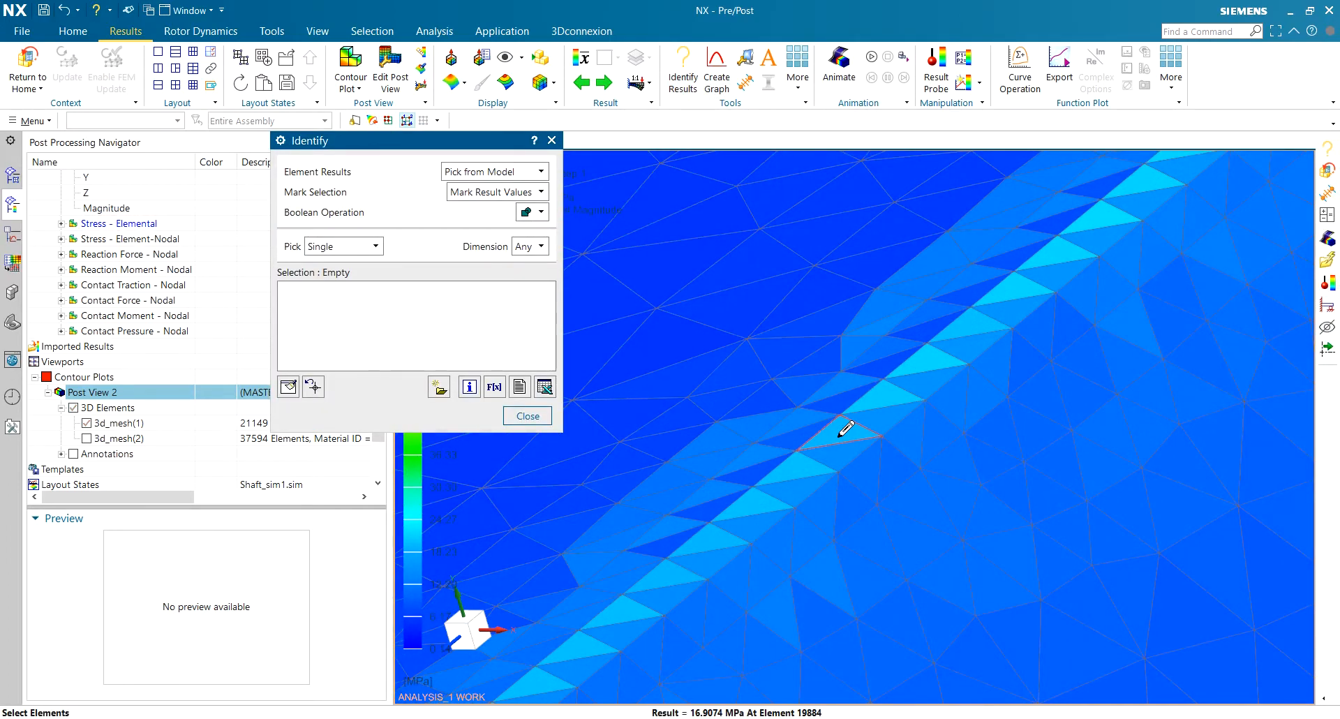
{"action": "left_click", "coordinate": [837, 436]}
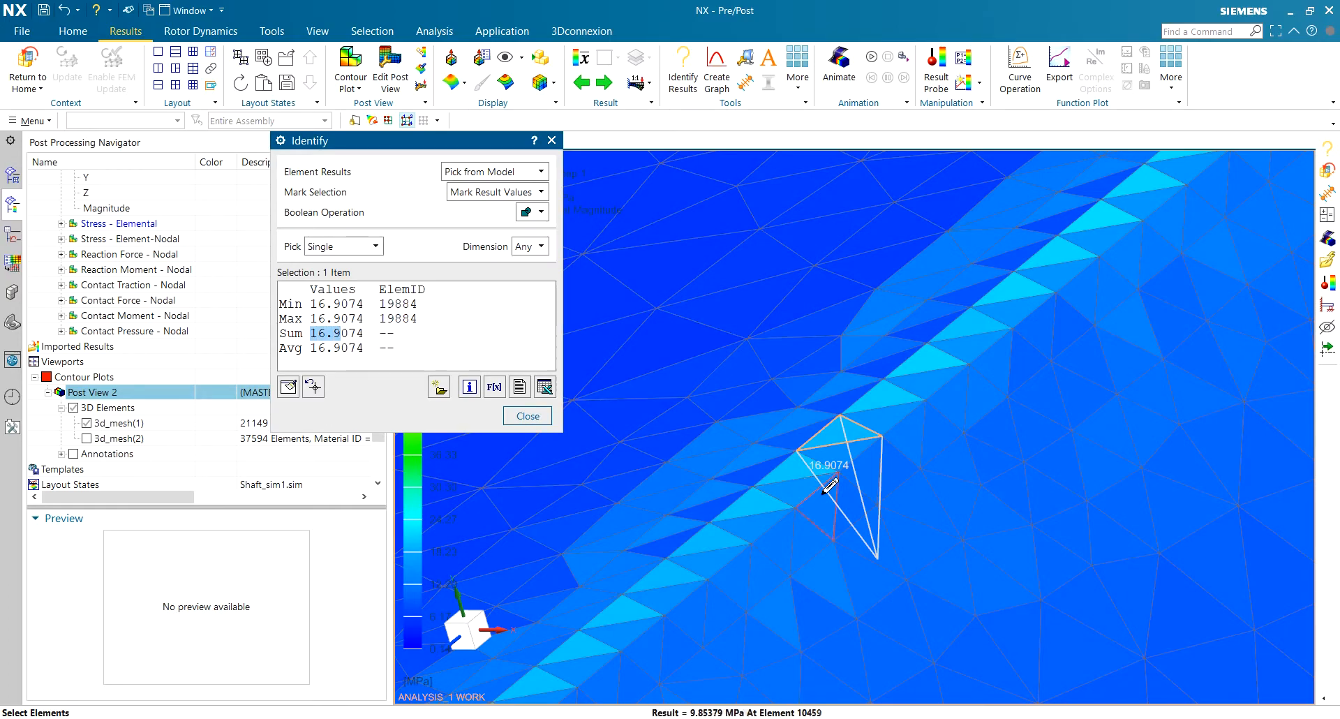
{"action": "left_click", "coordinate": [528, 416]}
{"action": "scroll", "coordinate": [837, 447], "scroll_direction": "down", "scroll_amount": 5}
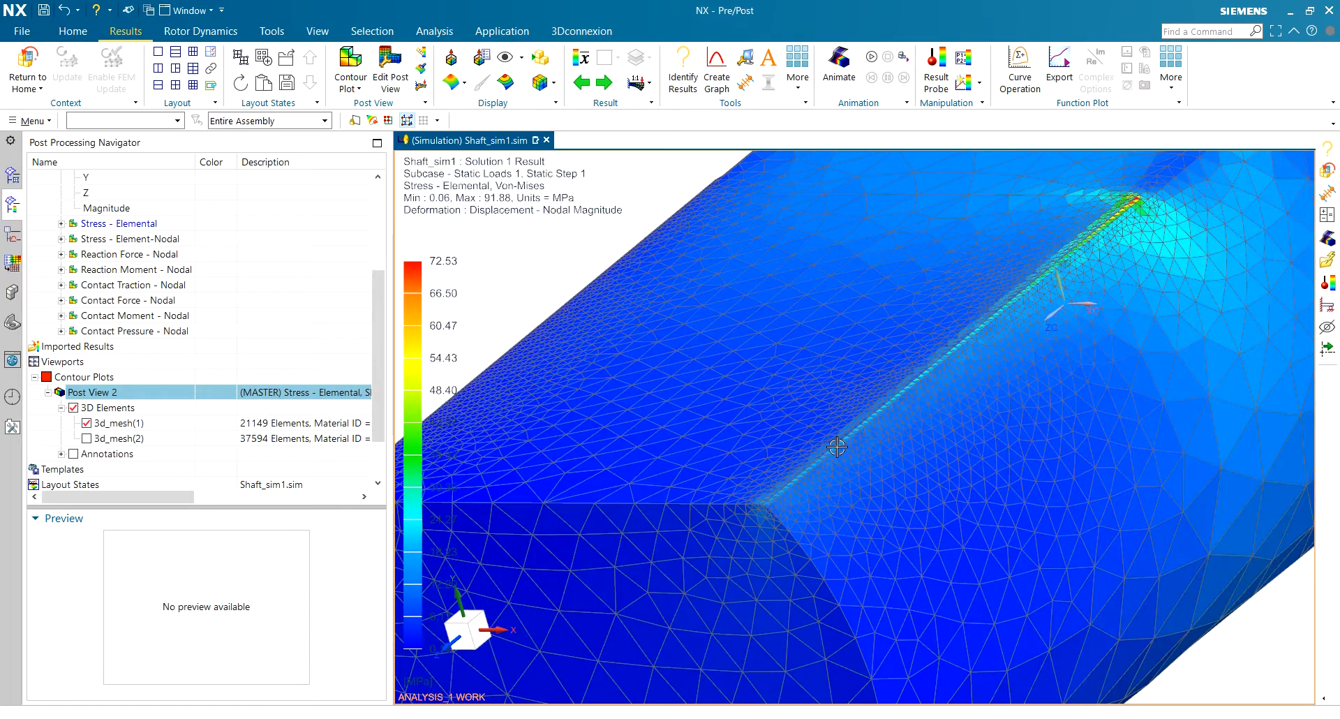
{"action": "middle_click_drag", "start_coordinate": [787, 404], "coordinate": [758, 393]}
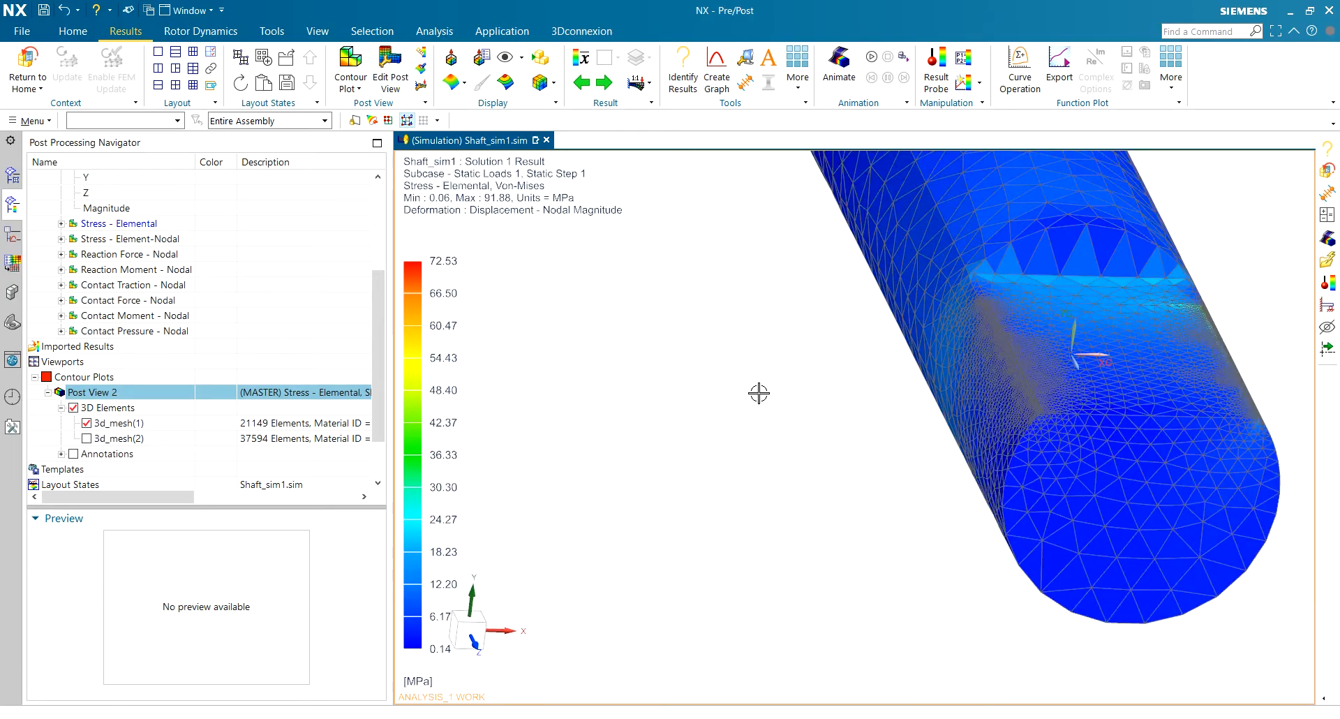
Show the annotations in Post View 2 and view the maximum and minimum stress markers around the whole shaft.
{"action": "left_click", "coordinate": [73, 453]}
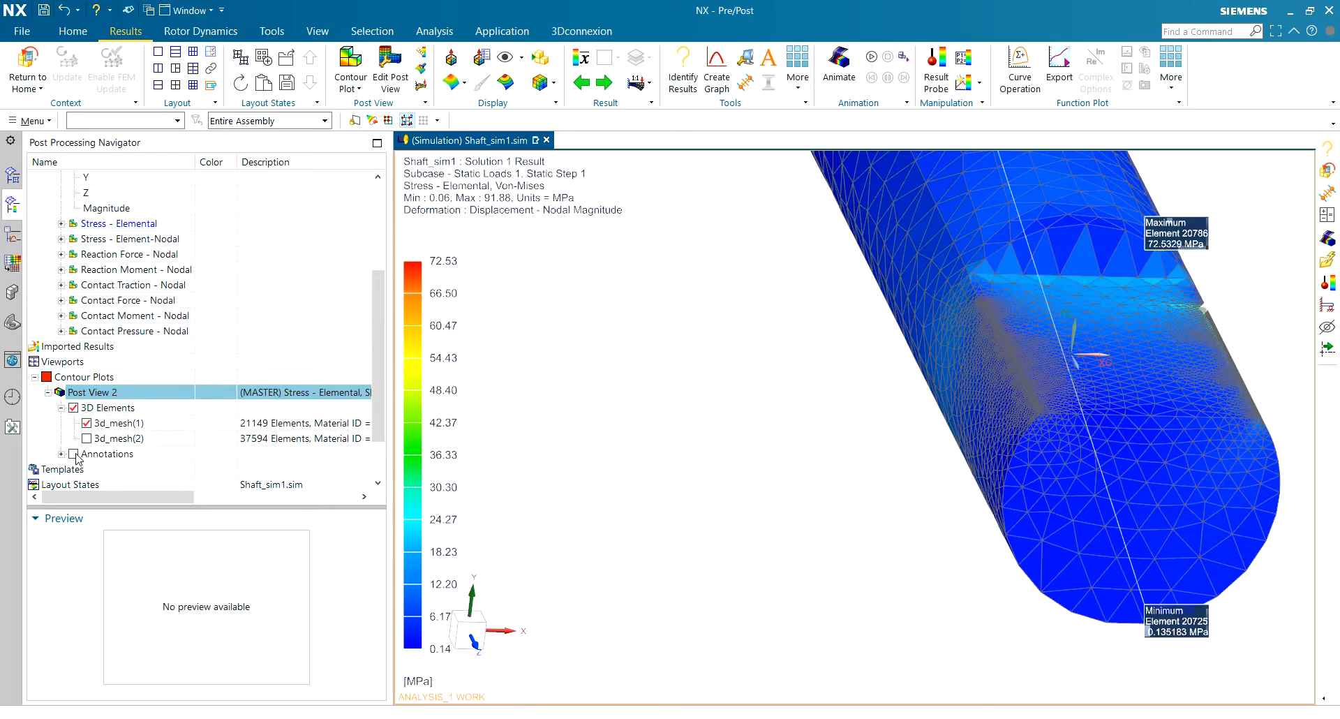
{"action": "scroll", "coordinate": [795, 412], "scroll_direction": "down", "scroll_amount": 5}
{"action": "scroll", "coordinate": [903, 356], "scroll_direction": "up", "scroll_amount": 5}
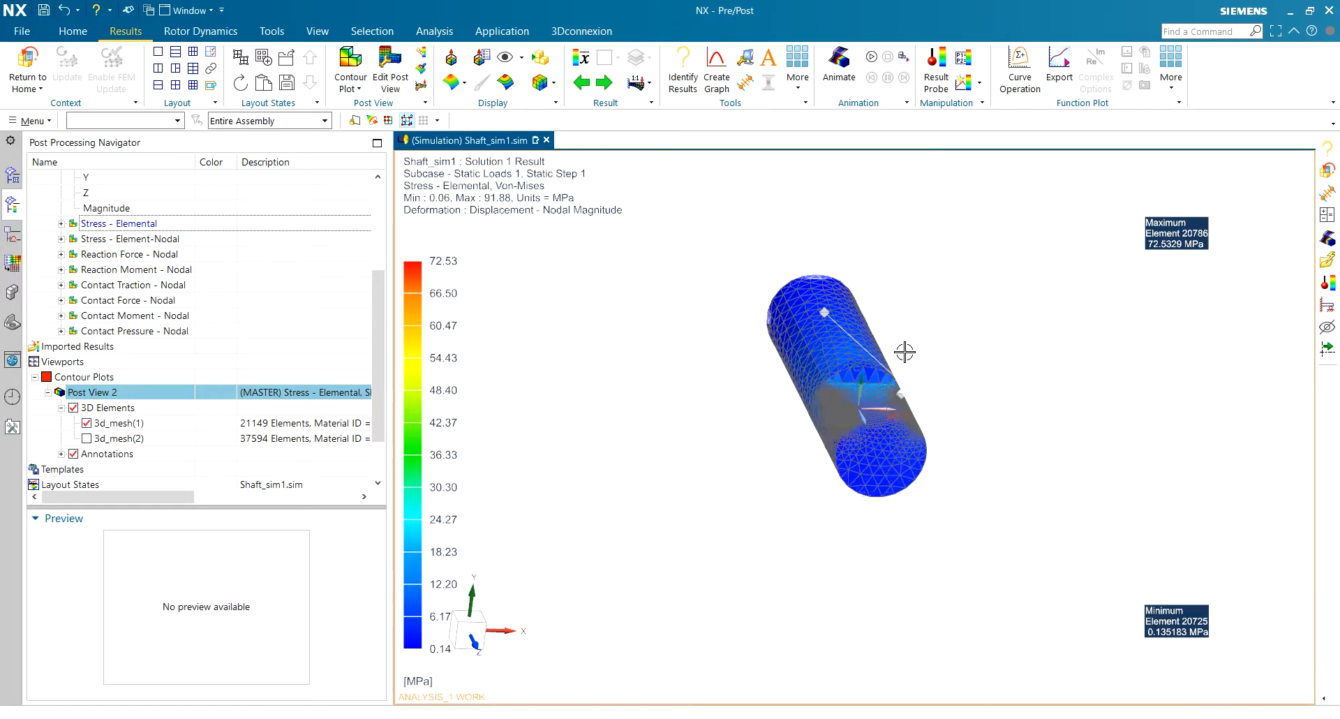
{"action": "middle_click_drag", "start_coordinate": [903, 362], "coordinate": [987, 300]}
{"action": "scroll", "coordinate": [1080, 286], "scroll_direction": "up", "scroll_amount": 1}
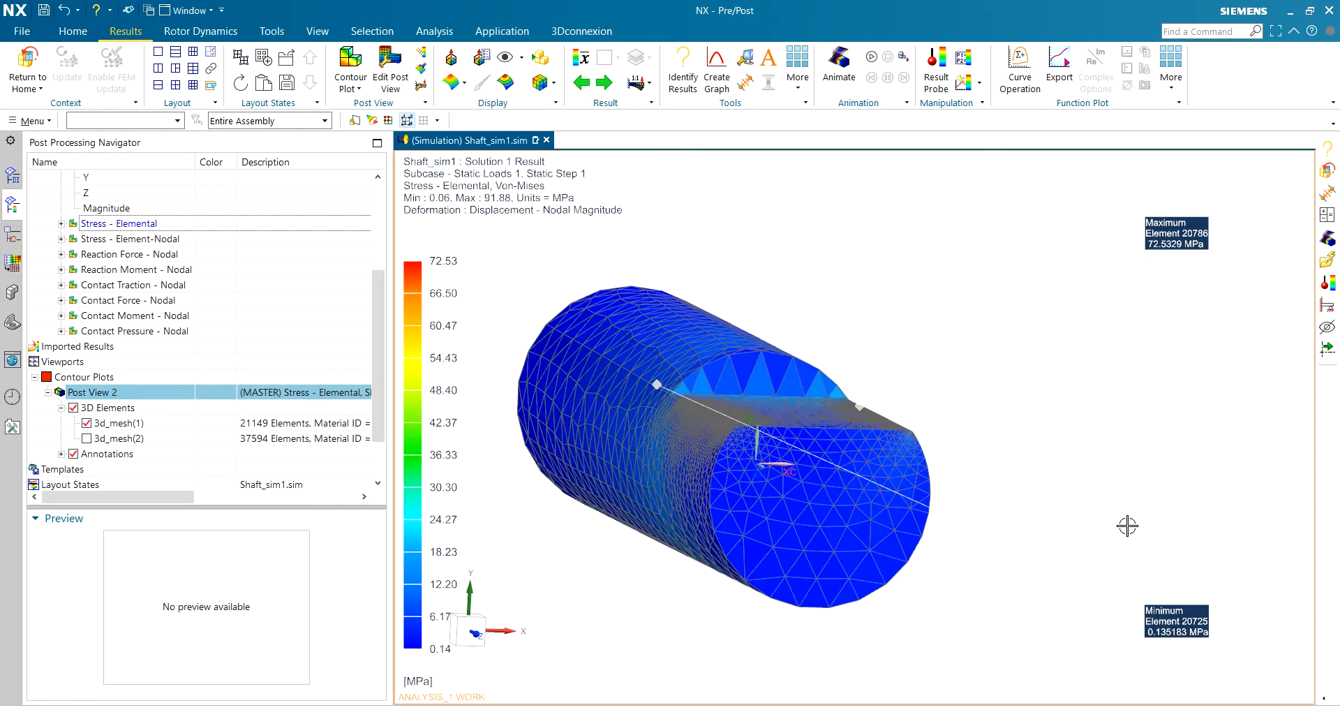
{"action": "middle_click_drag", "start_coordinate": [1071, 546], "coordinate": [836, 386]}
{"action": "scroll", "coordinate": [755, 477], "scroll_direction": "up", "scroll_amount": 3}
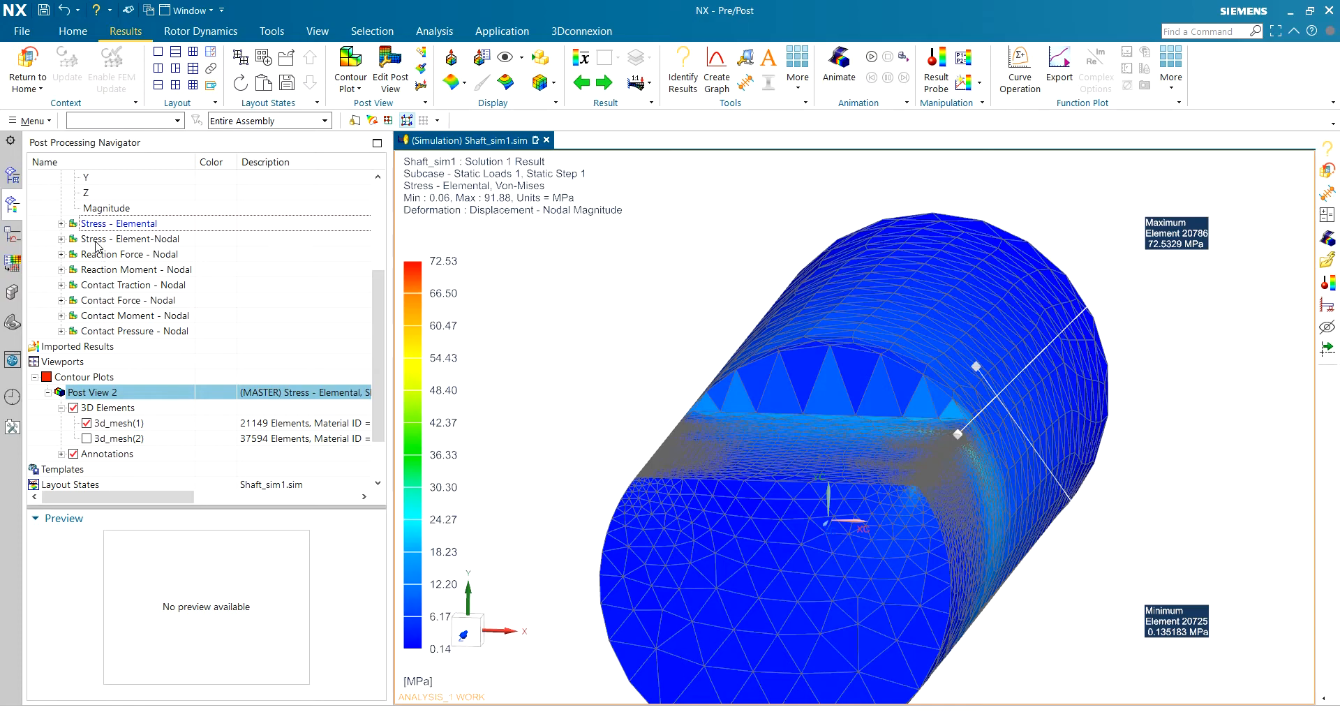
Plot the element-nodal Von-Mises stress and inspect it at the inner corner of the shaft's flat near the maximum marker.
{"action": "double_click", "coordinate": [171, 238]}
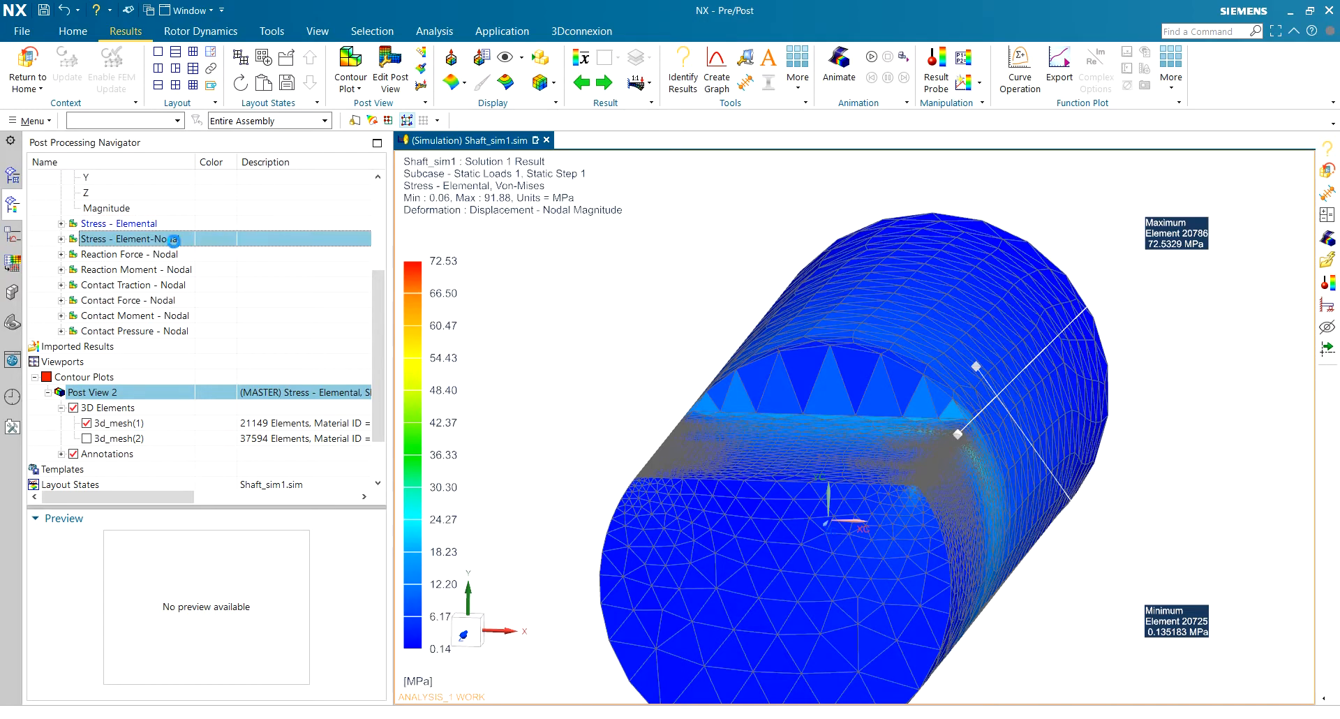
{"action": "middle_click_drag", "start_coordinate": [781, 509], "coordinate": [750, 514]}
{"action": "scroll", "coordinate": [750, 515], "scroll_direction": "up", "scroll_amount": 1}
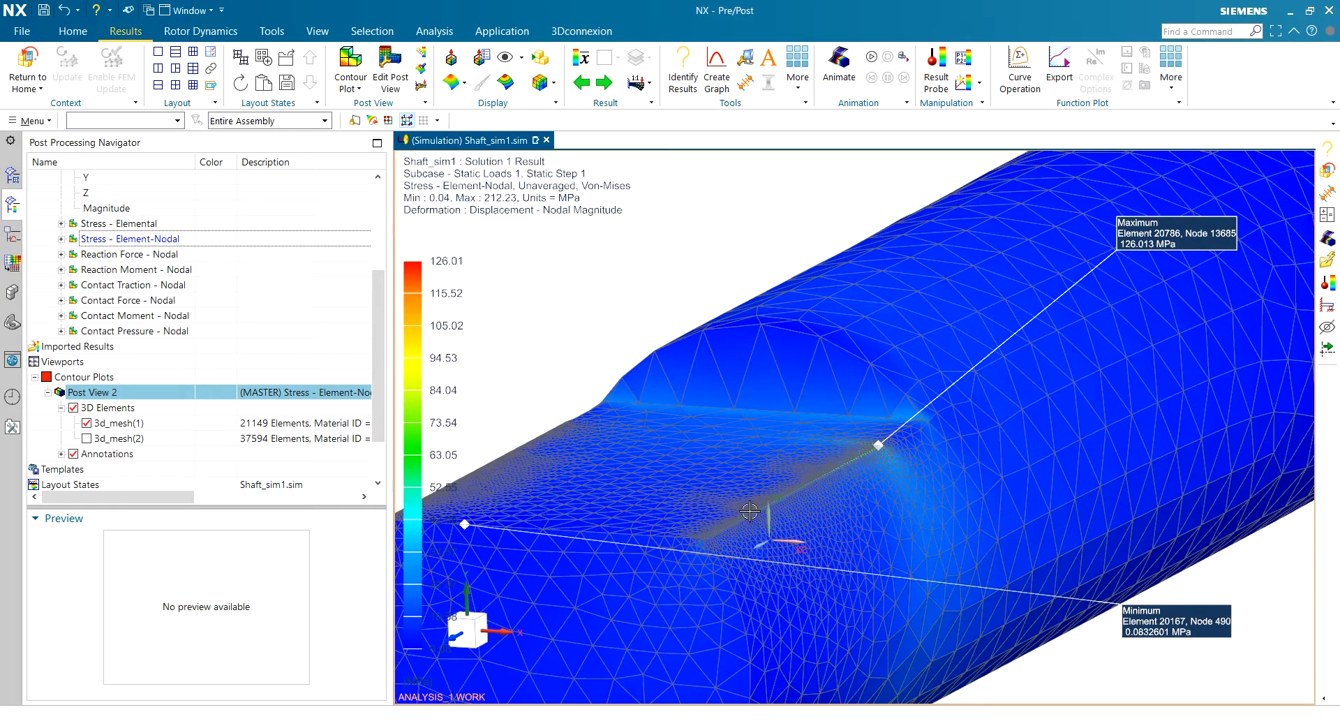
{"action": "scroll", "coordinate": [697, 493], "scroll_direction": "up", "scroll_amount": 2}
{"action": "scroll", "coordinate": [846, 489], "scroll_direction": "up", "scroll_amount": 2}
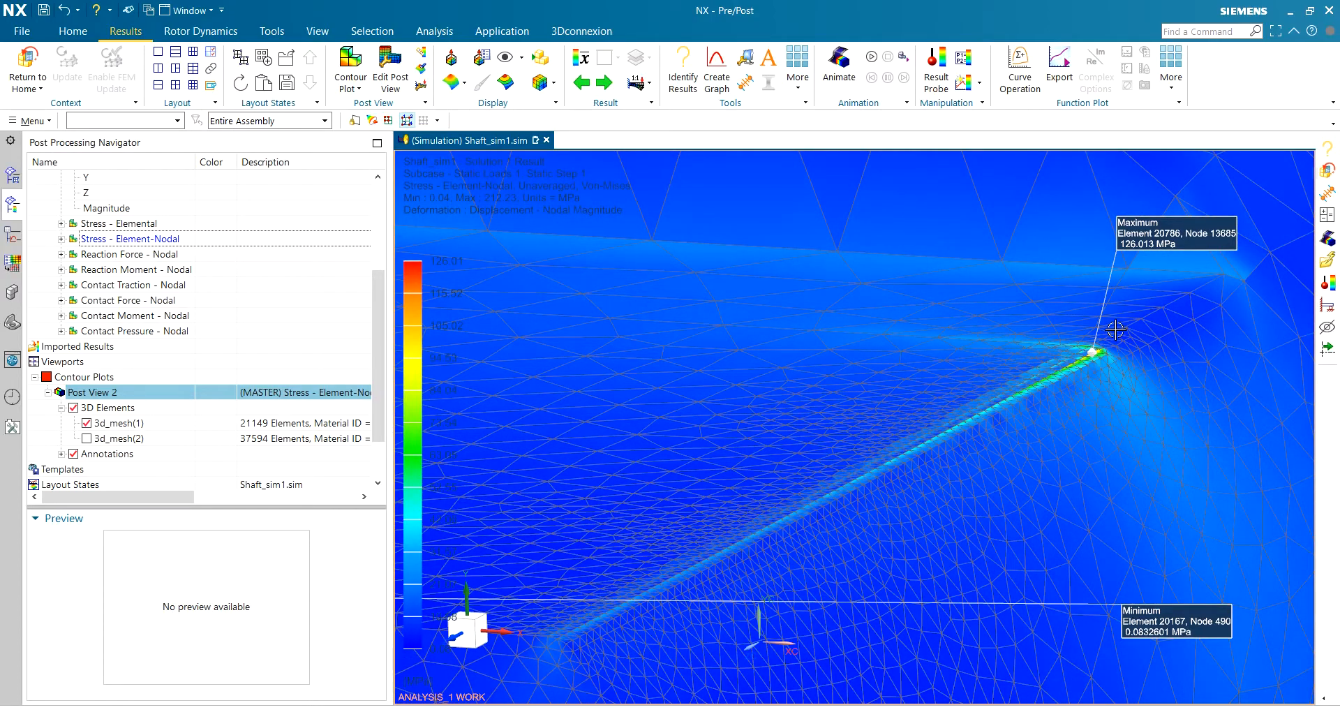
{"action": "scroll", "coordinate": [929, 455], "scroll_direction": "down", "scroll_amount": 1}
{"action": "scroll", "coordinate": [1055, 383], "scroll_direction": "up", "scroll_amount": 2}
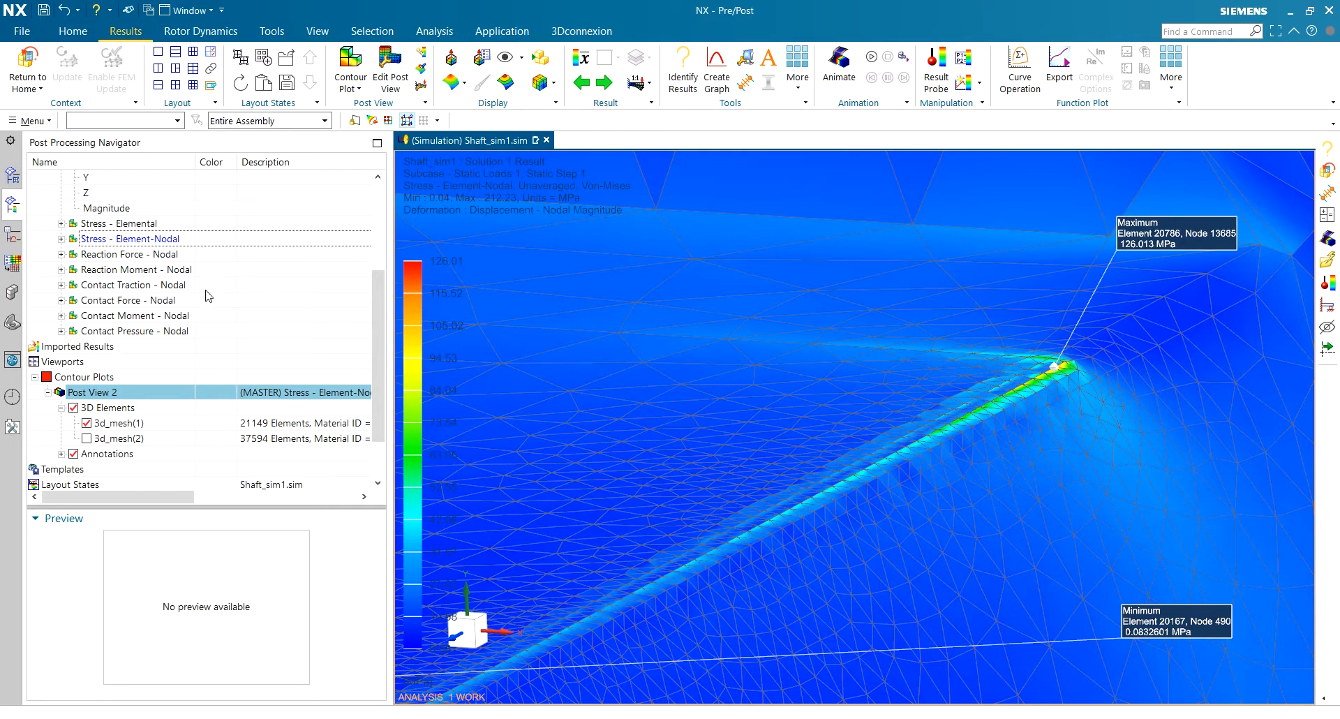
Plot the nodal contact traction magnitude and view it on the shaft's contact surfaces.
{"action": "double_click", "coordinate": [157, 285]}
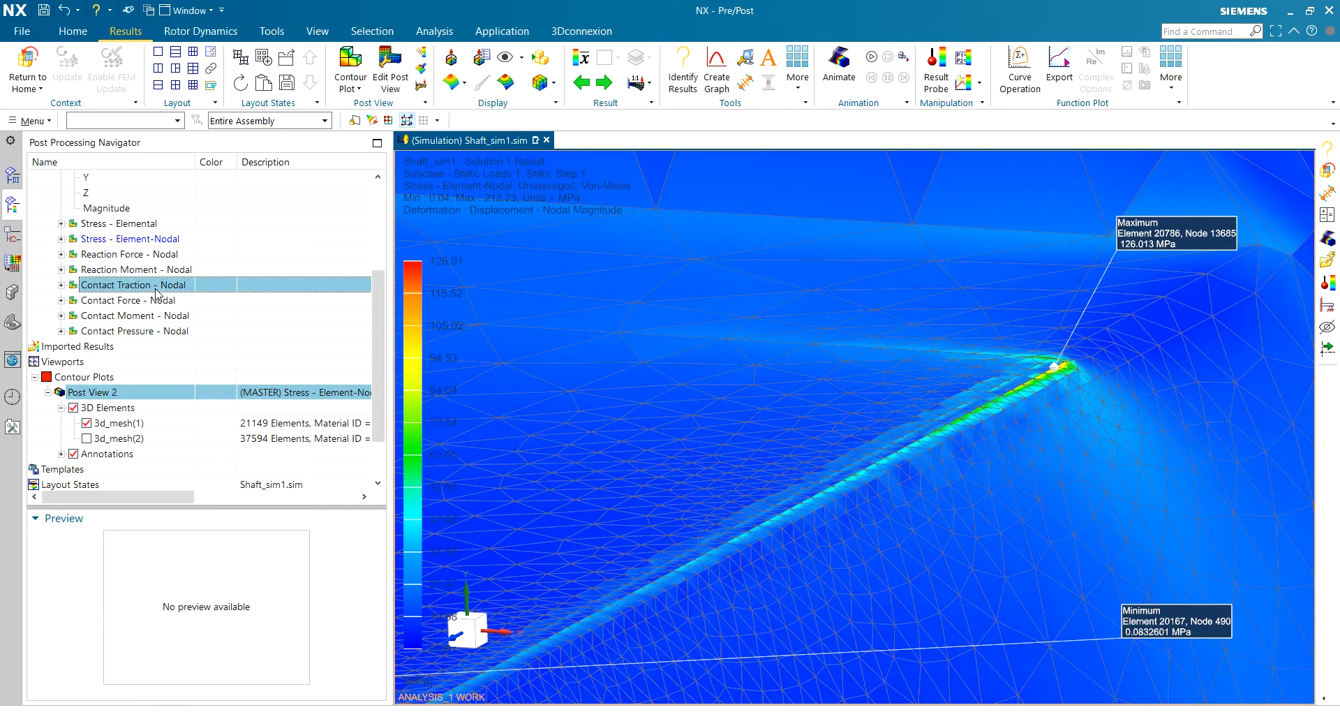
{"action": "scroll", "coordinate": [643, 359], "scroll_direction": "down", "scroll_amount": 3}
{"action": "middle_click_drag", "start_coordinate": [646, 377], "coordinate": [447, 386]}
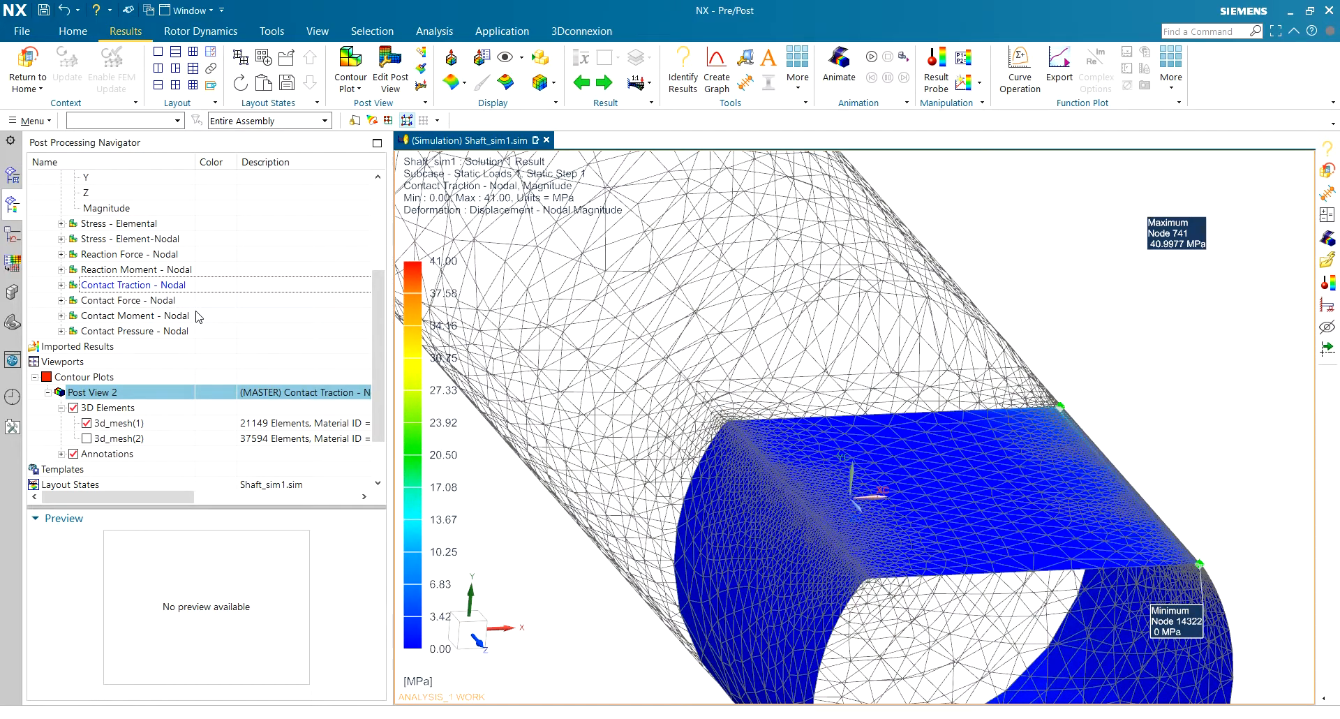
Plot the nodal contact pressure and inspect it along the long edge of the shaft's flat.
{"action": "double_click", "coordinate": [149, 331]}
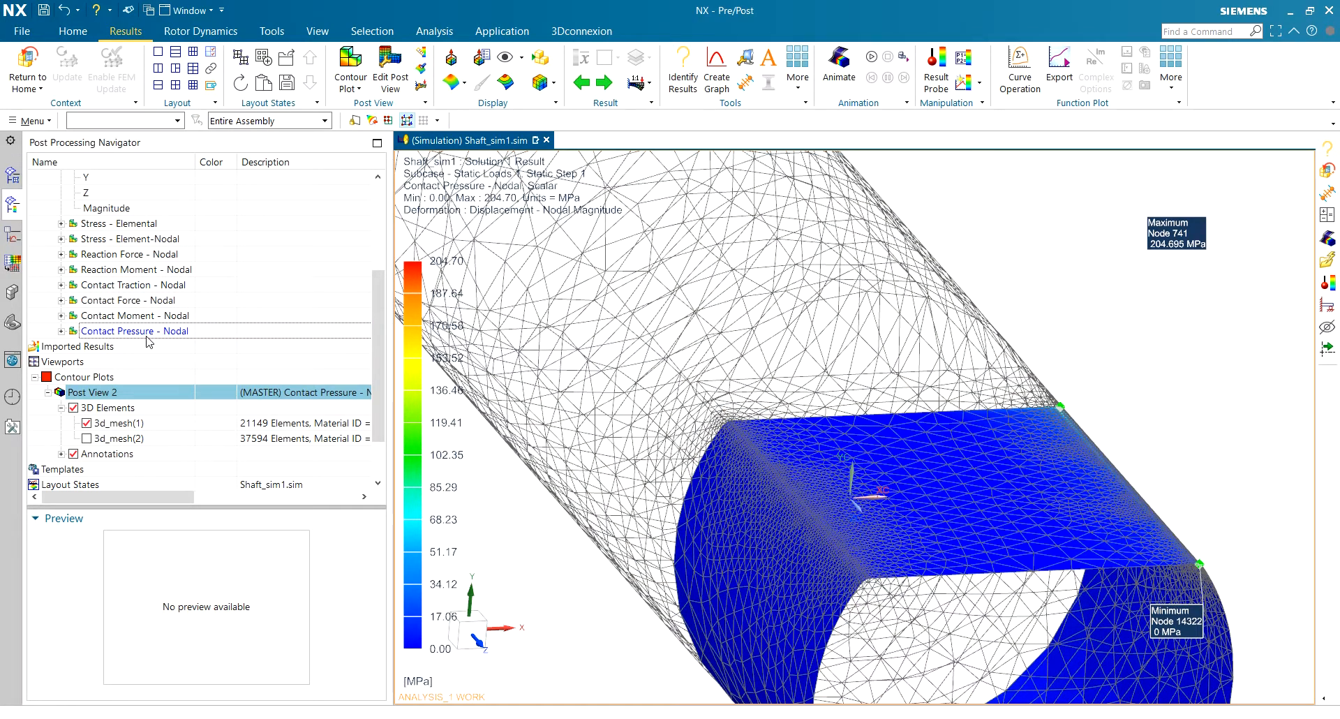
{"action": "middle_click_drag", "start_coordinate": [928, 457], "coordinate": [947, 438]}
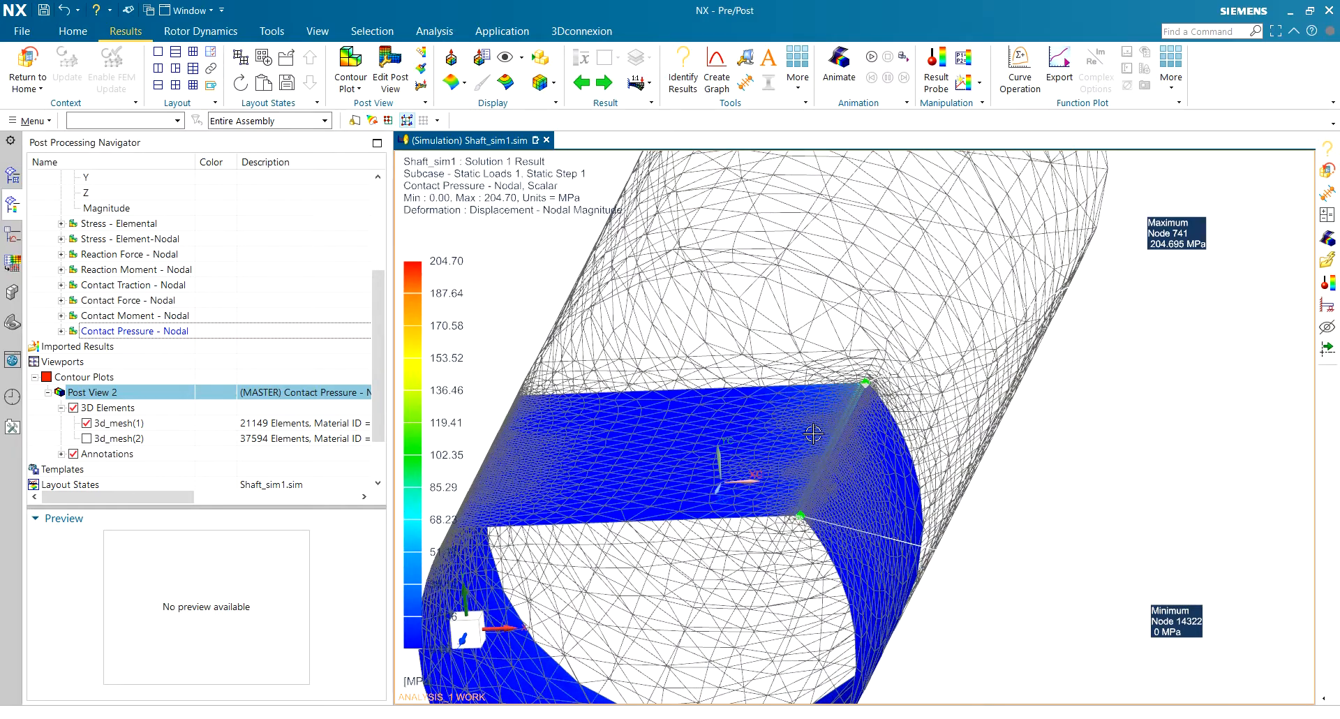
{"action": "scroll", "coordinate": [813, 434], "scroll_direction": "down", "scroll_amount": 8}
{"action": "scroll", "coordinate": [825, 570], "scroll_direction": "up", "scroll_amount": 8}
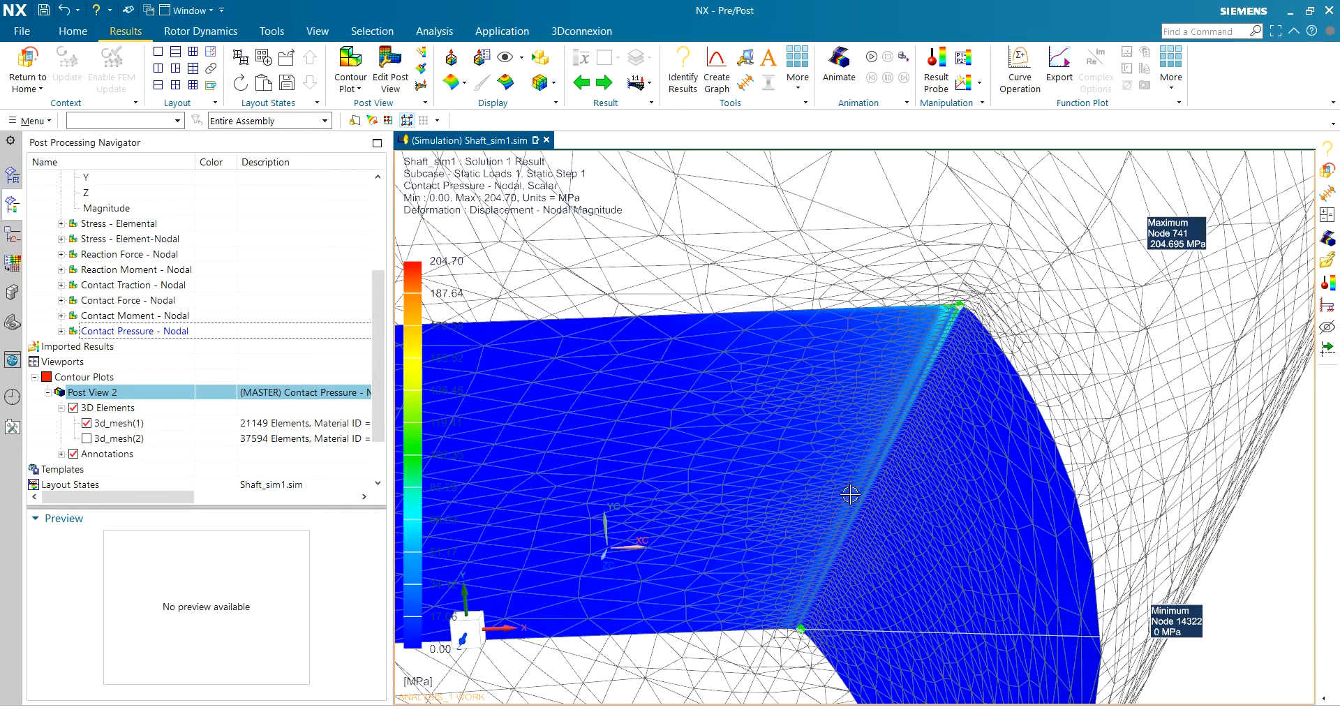
{"action": "middle_click_drag", "start_coordinate": [878, 353], "coordinate": [872, 314]}
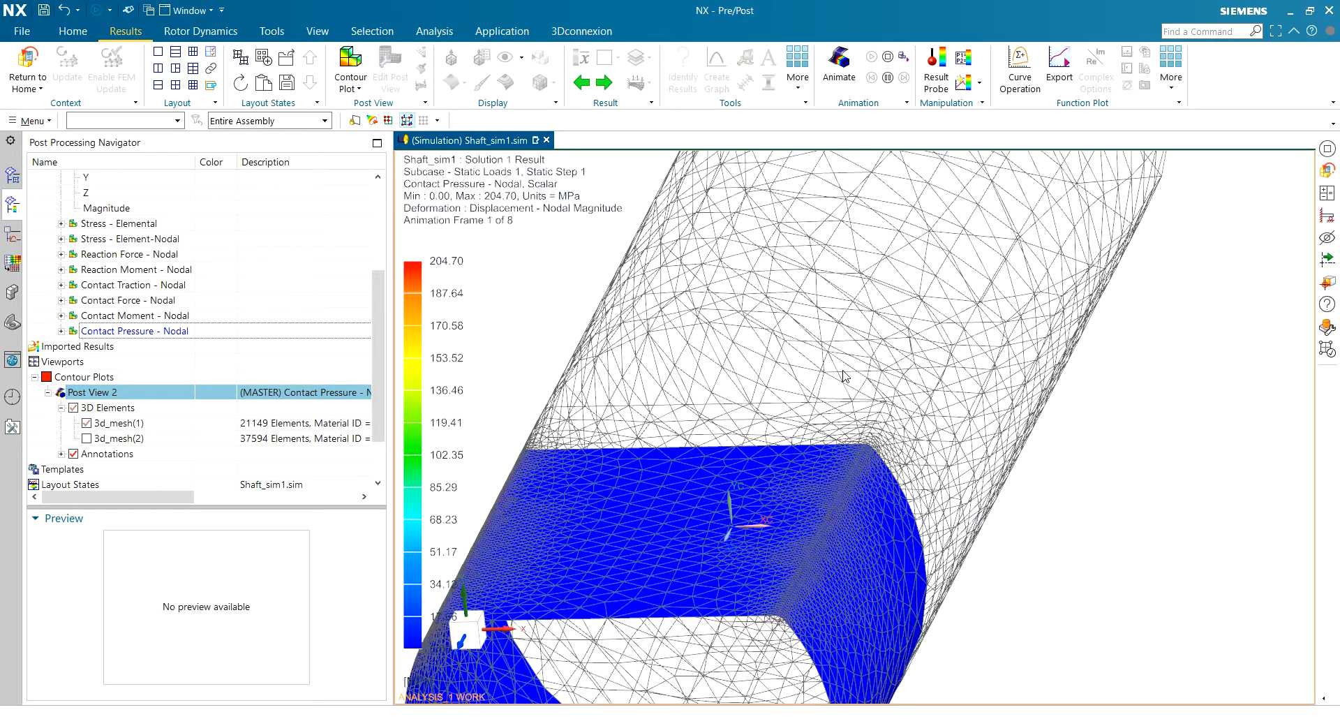
Animate the nodal contact pressure and examine it along the flat's edge and on the shaft's round contact surface.
{"action": "scroll", "coordinate": [835, 510], "scroll_direction": "down", "scroll_amount": 8}
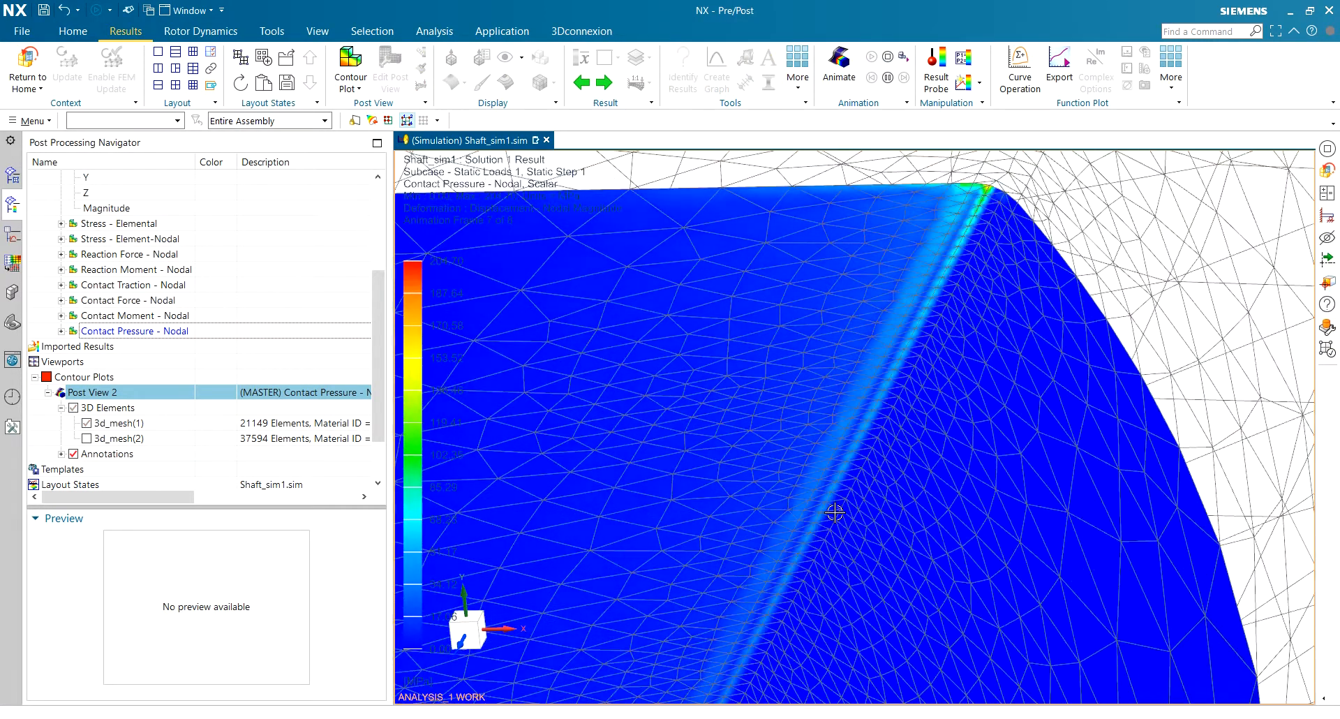
{"action": "scroll", "coordinate": [861, 434], "scroll_direction": "up", "scroll_amount": 6}
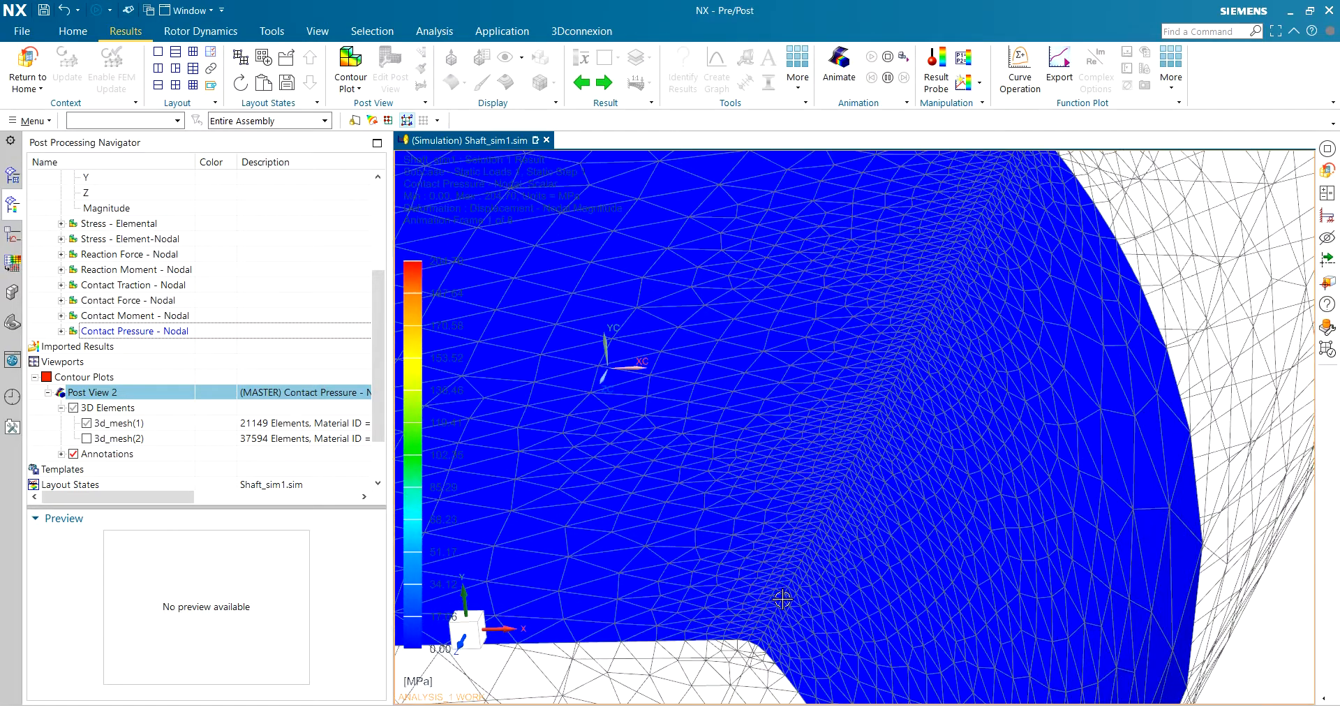
{"action": "middle_click_drag", "start_coordinate": [607, 442], "coordinate": [671, 288]}
{"action": "scroll", "coordinate": [676, 286], "scroll_direction": "down", "scroll_amount": 5}
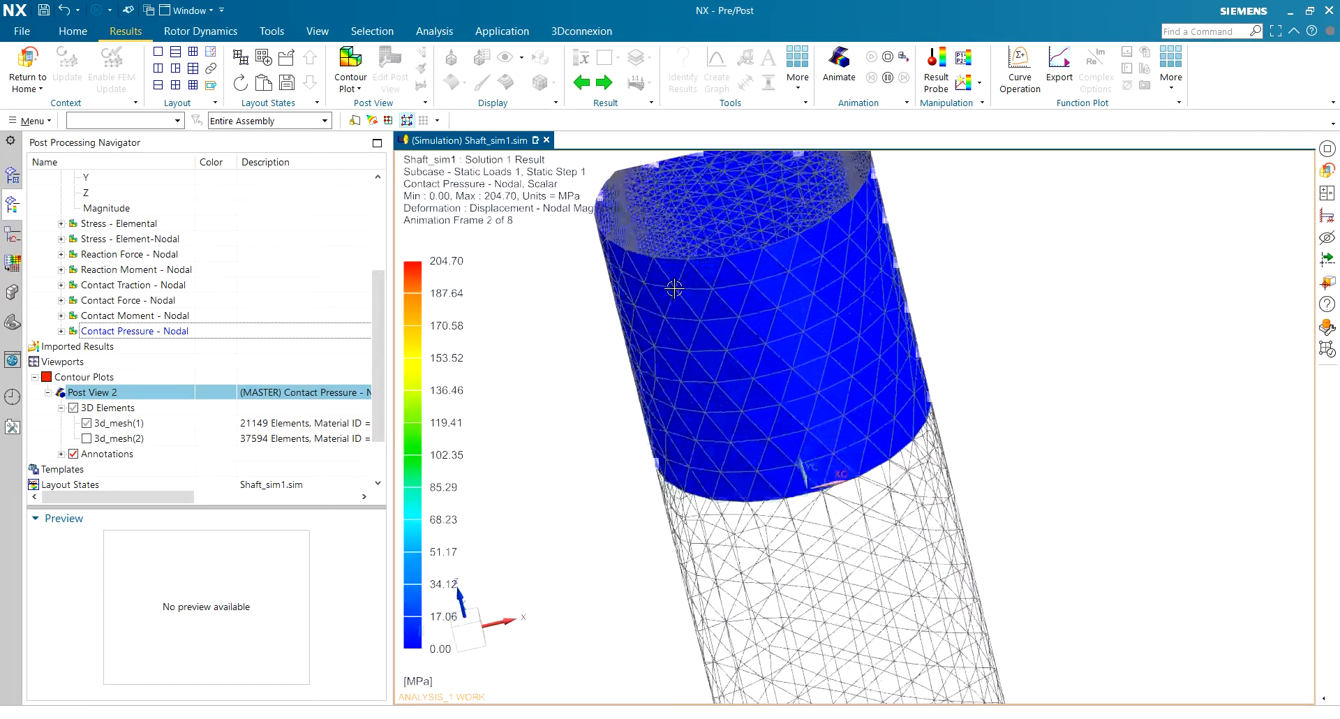
{"action": "scroll", "coordinate": [730, 284], "scroll_direction": "up", "scroll_amount": 5}
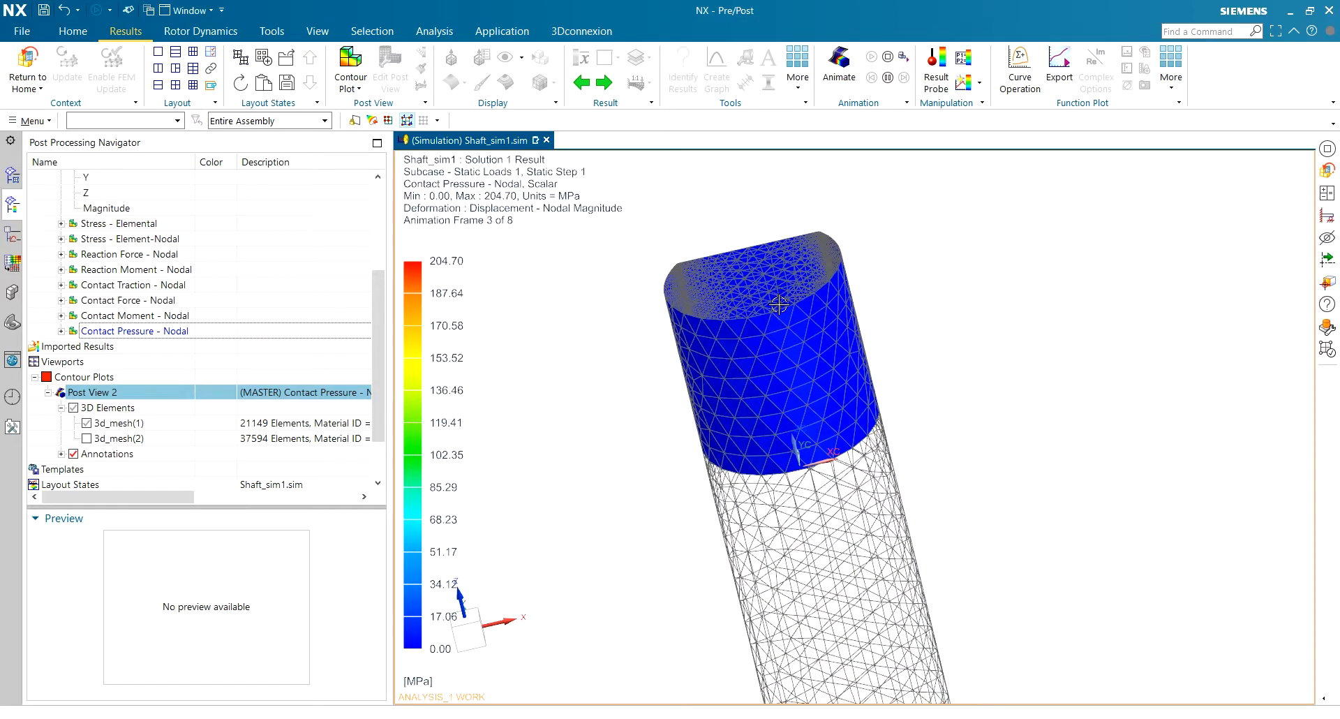
{"action": "middle_click_drag", "start_coordinate": [721, 281], "coordinate": [760, 407]}
Plot the nodal contact force magnitude and inspect its animation on the shaft's flat and round contact surface.
{"action": "double_click", "coordinate": [140, 316]}
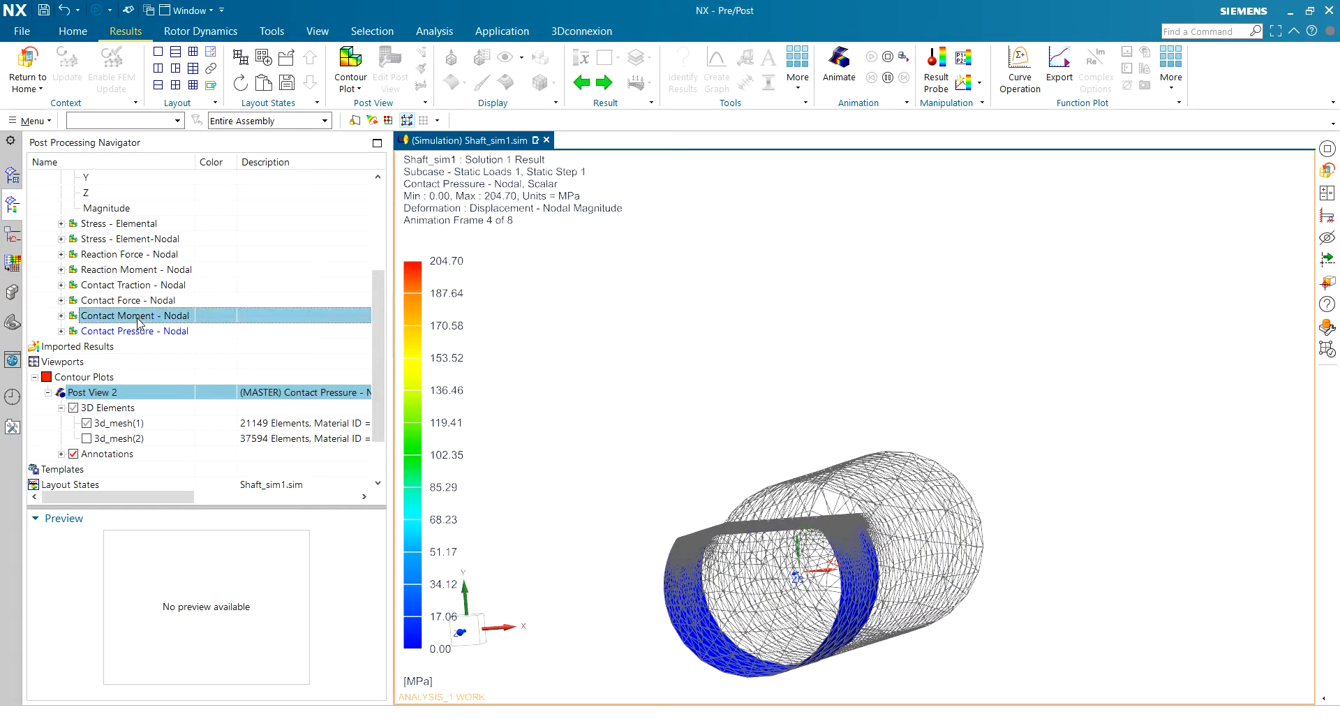
{"action": "double_click", "coordinate": [129, 300]}
{"action": "middle_click_drag", "start_coordinate": [661, 428], "coordinate": [693, 398]}
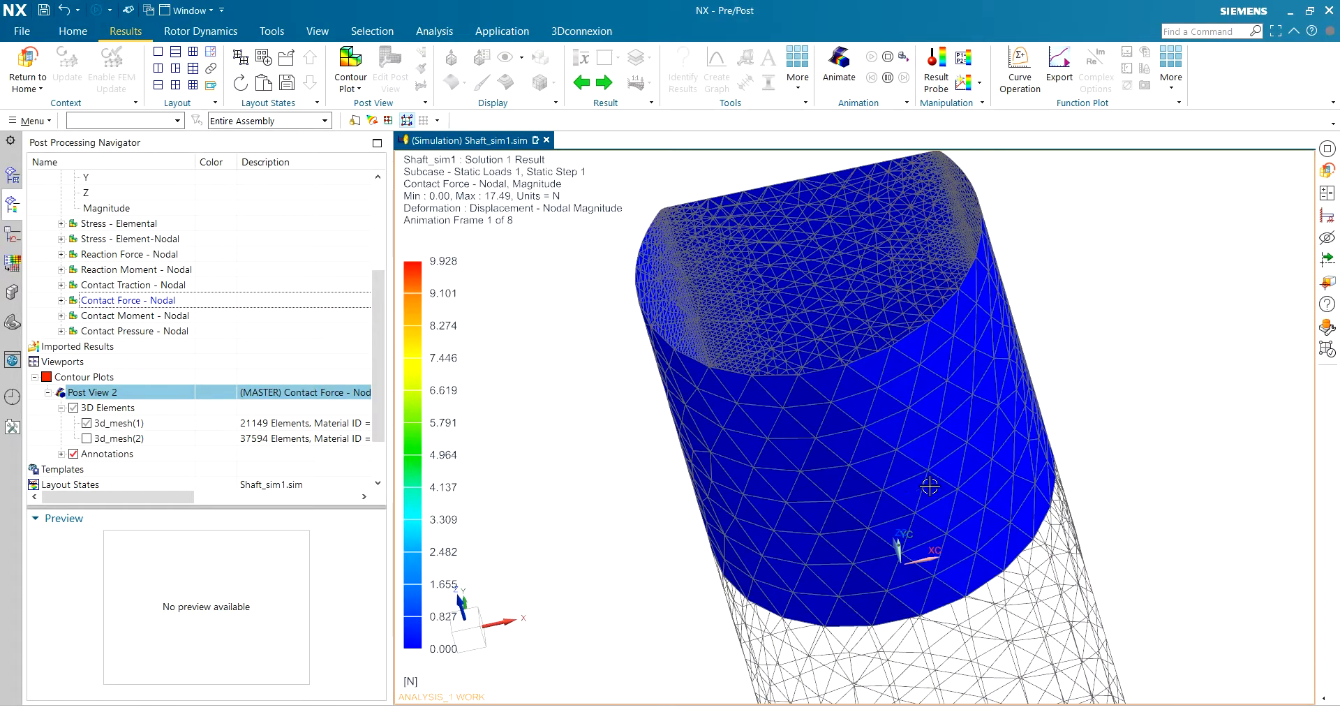
{"action": "middle_click_drag", "start_coordinate": [855, 424], "coordinate": [802, 427]}
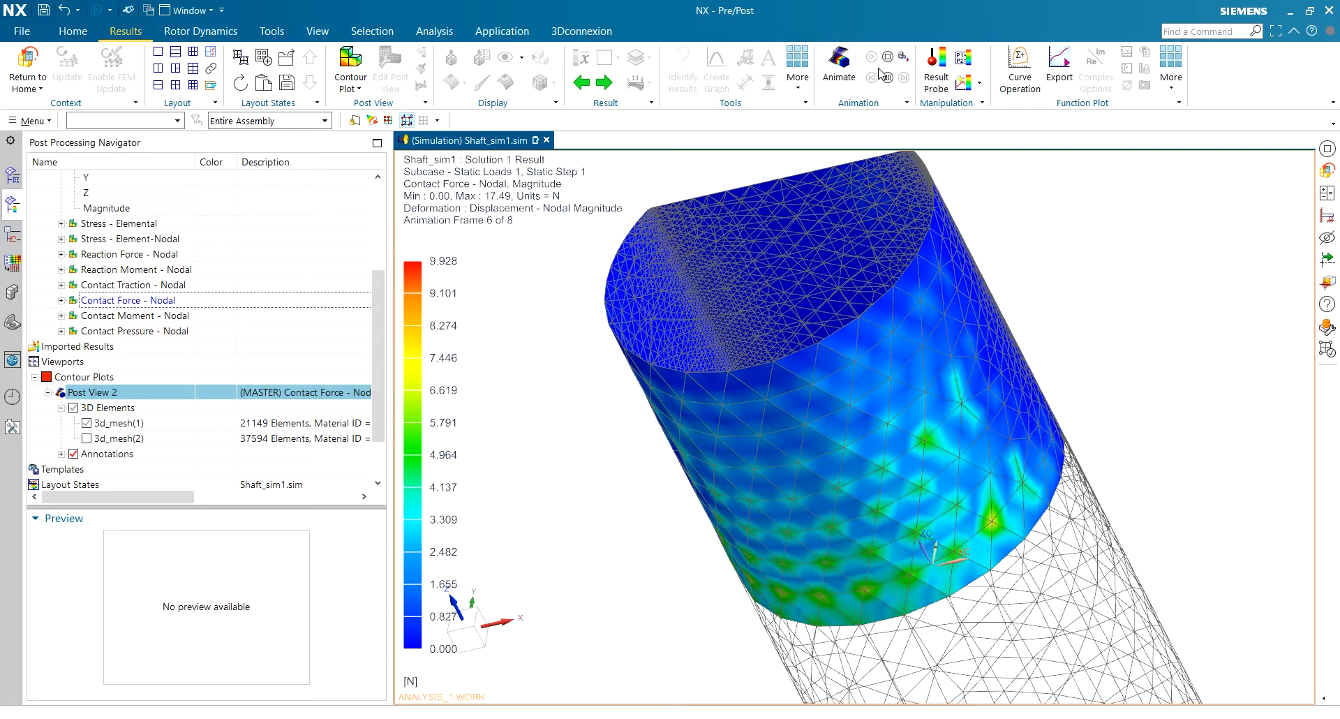
Display 3d_mesh(2) together with the shaft mesh and view the animated nodal contact force on both parts.
{"action": "left_click", "coordinate": [87, 439]}
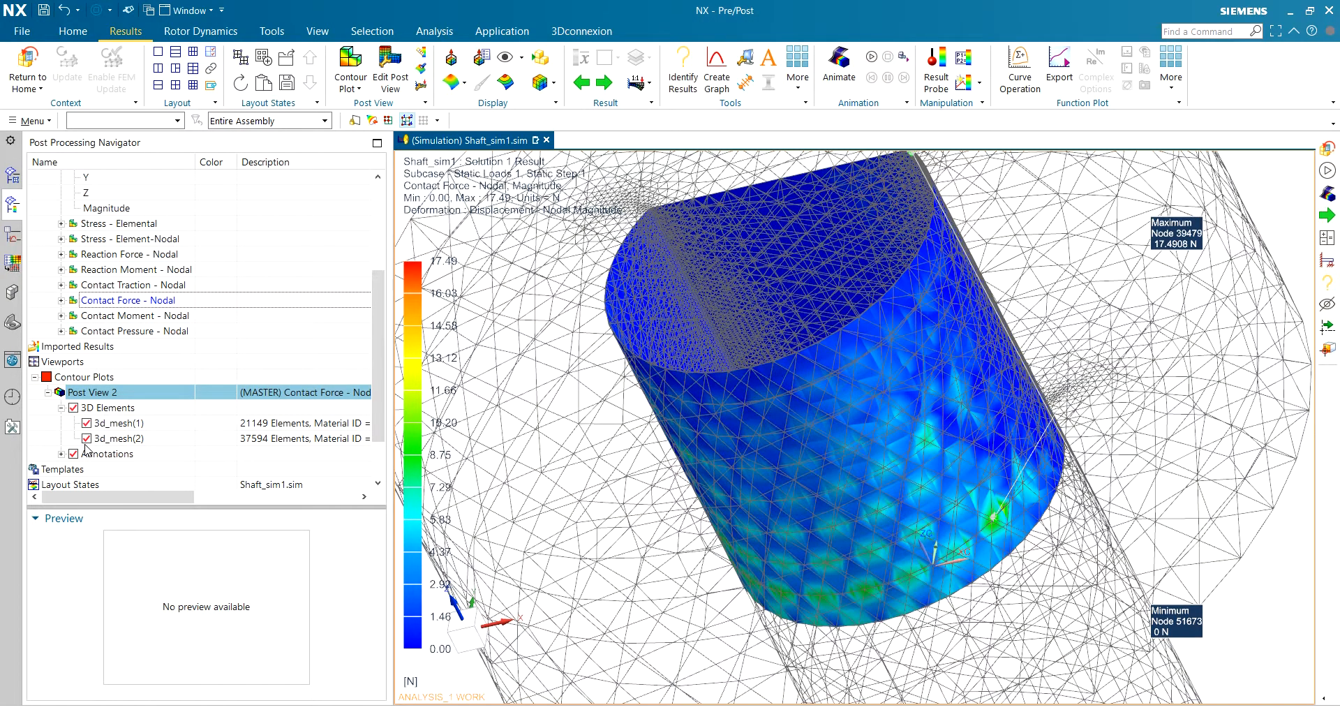
{"action": "middle_click_drag", "start_coordinate": [744, 377], "coordinate": [838, 448]}
{"action": "scroll", "coordinate": [849, 230], "scroll_direction": "up", "scroll_amount": 3}
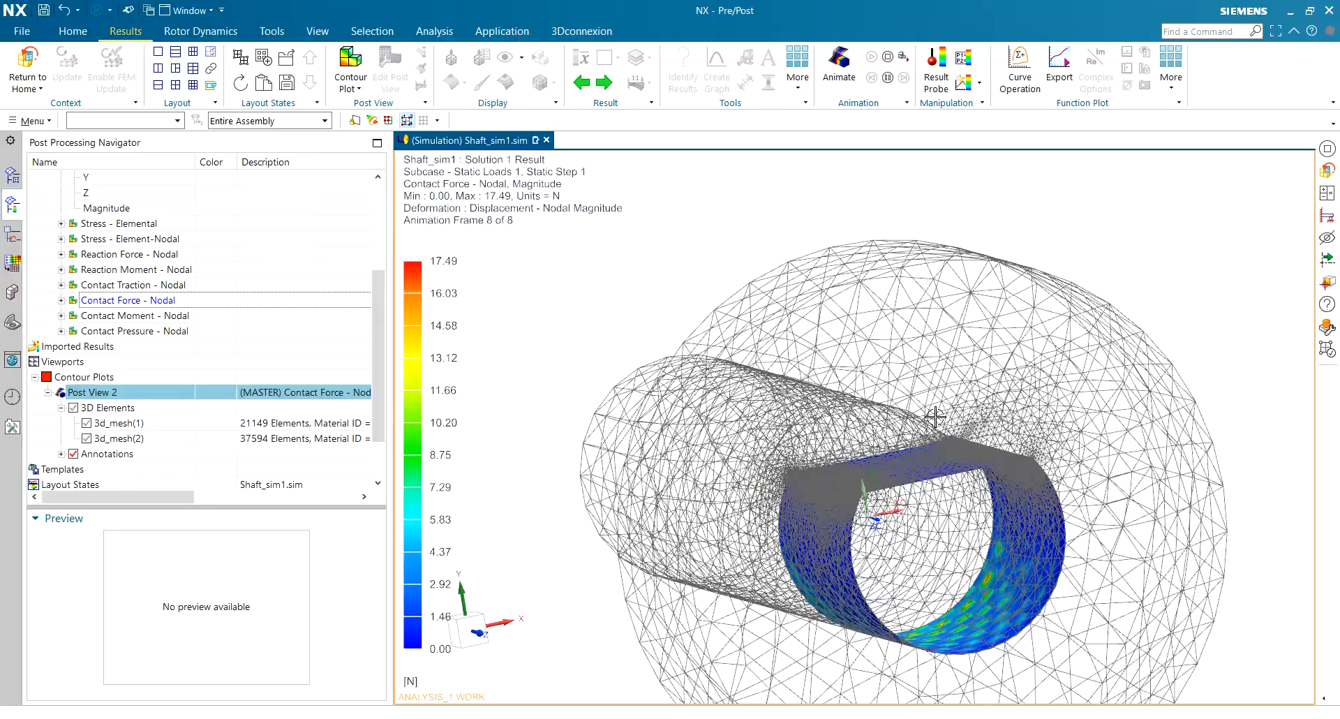
{"action": "middle_click_drag", "start_coordinate": [956, 534], "coordinate": [977, 482]}
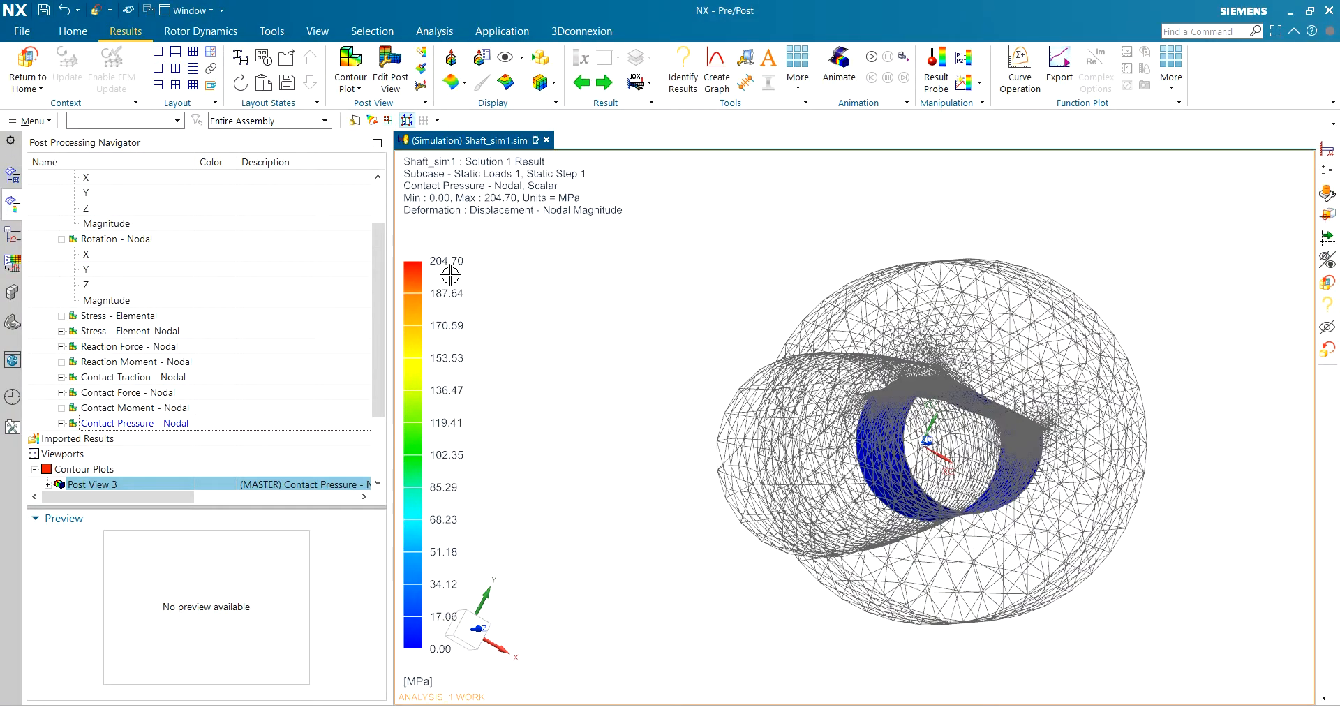
Replace the existing file Book1.xlsx and view the nodal contact pressure on the shaft and hub in Post View 3.
{"action": "middle_click_drag", "start_coordinate": [954, 377], "coordinate": [865, 570]}
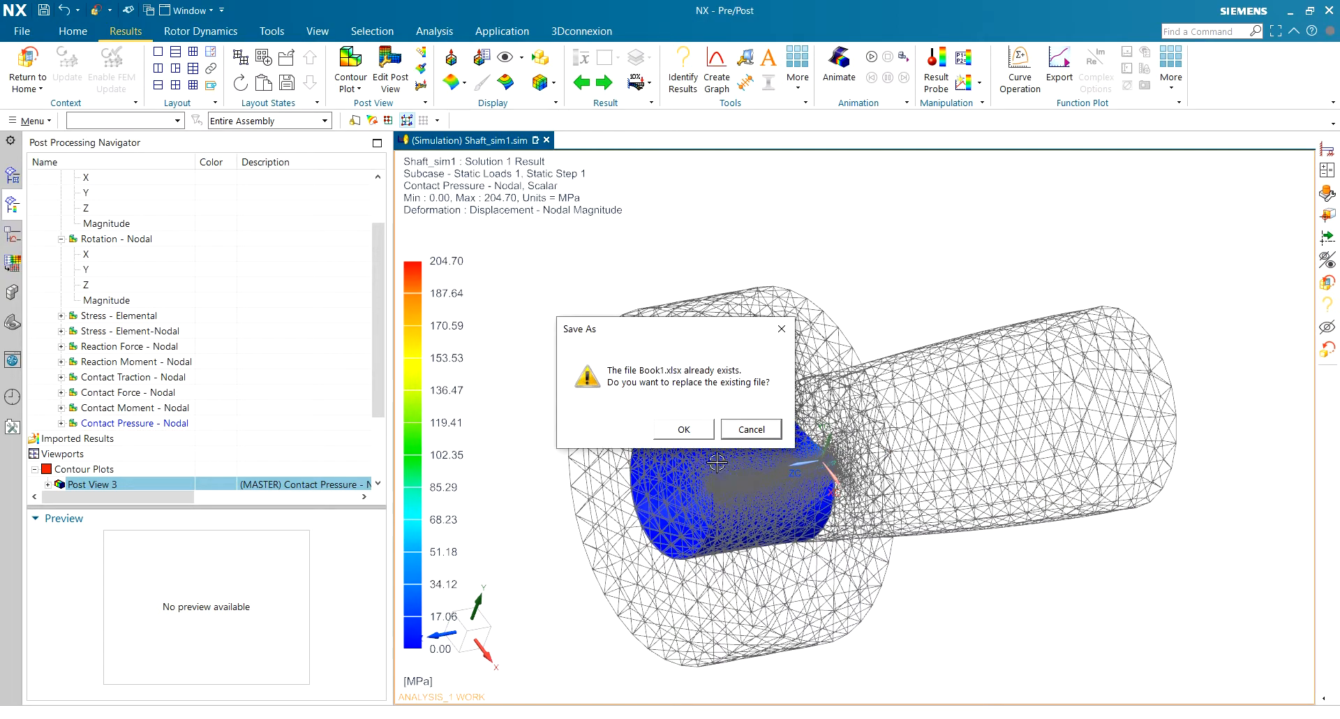
{"action": "left_click", "coordinate": [698, 436]}
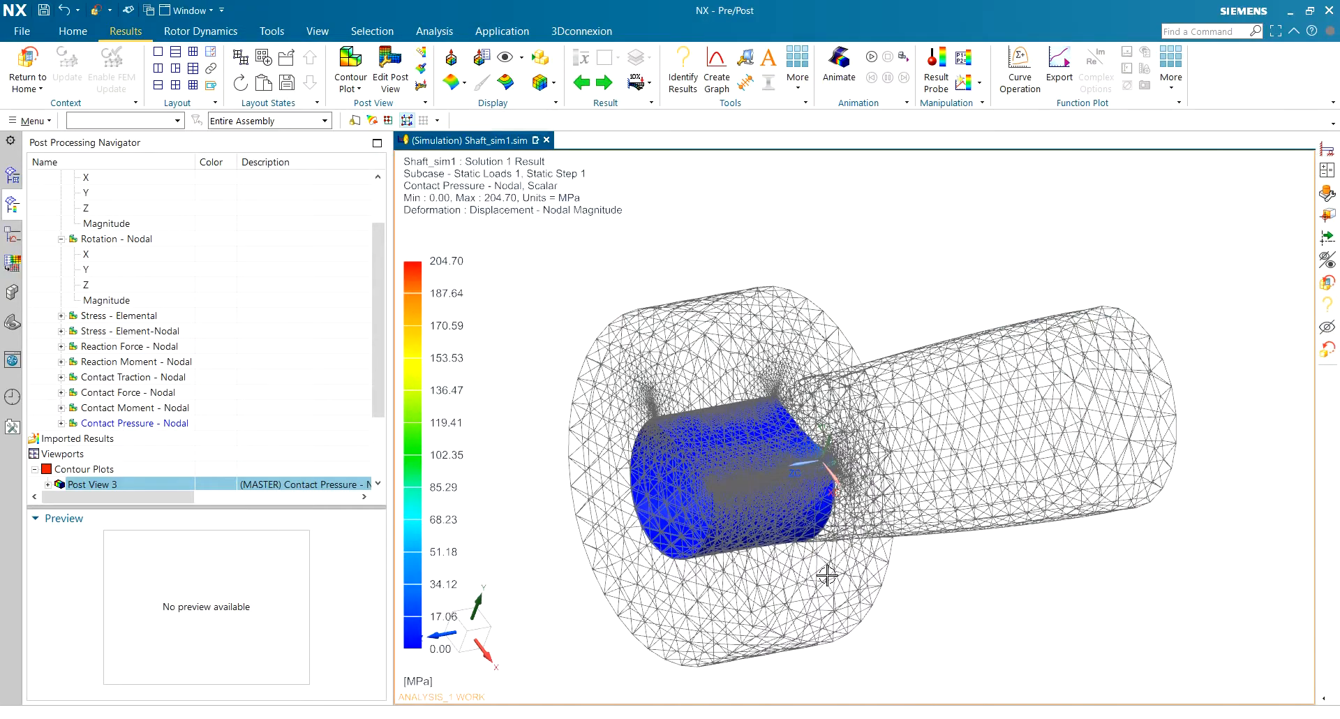
{"action": "middle_click_drag", "start_coordinate": [829, 574], "coordinate": [774, 506]}
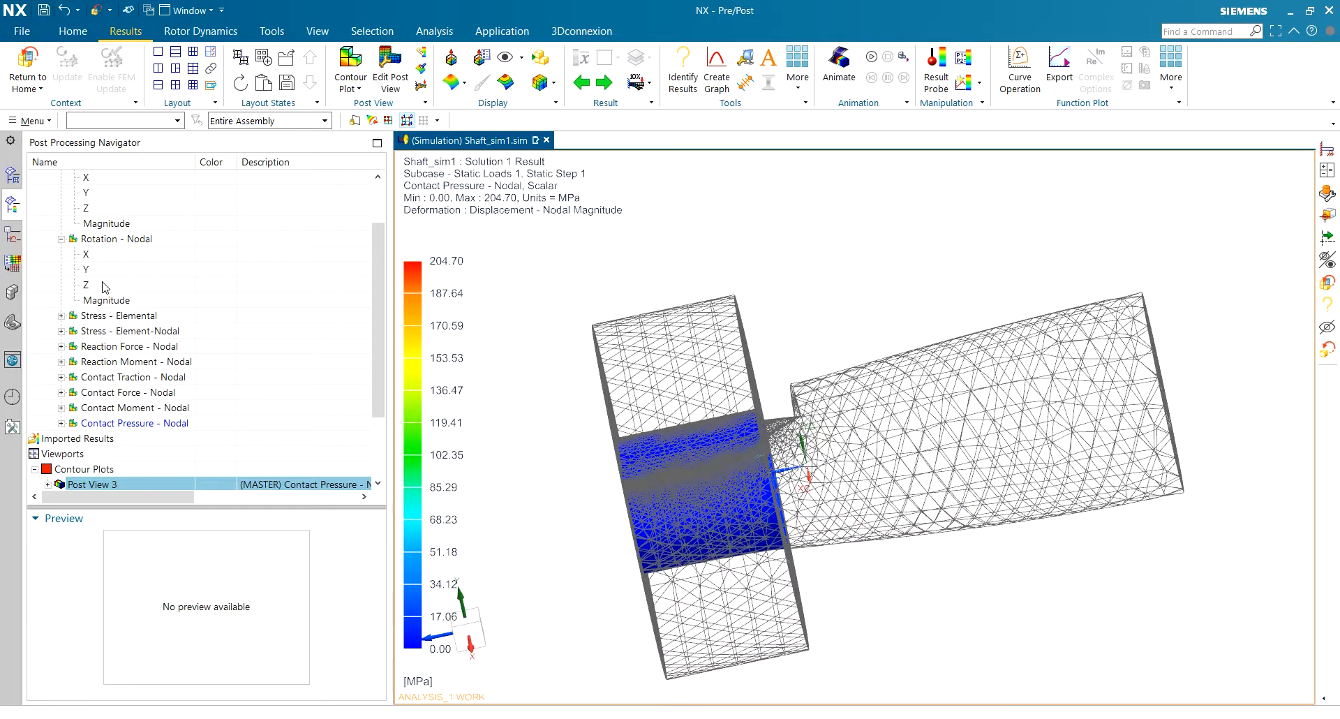
Plot the elemental Von-Mises stress in Post View 3 and view it where the shaft enters the hub.
{"action": "scroll", "coordinate": [115, 278], "scroll_direction": "up", "scroll_amount": 2}
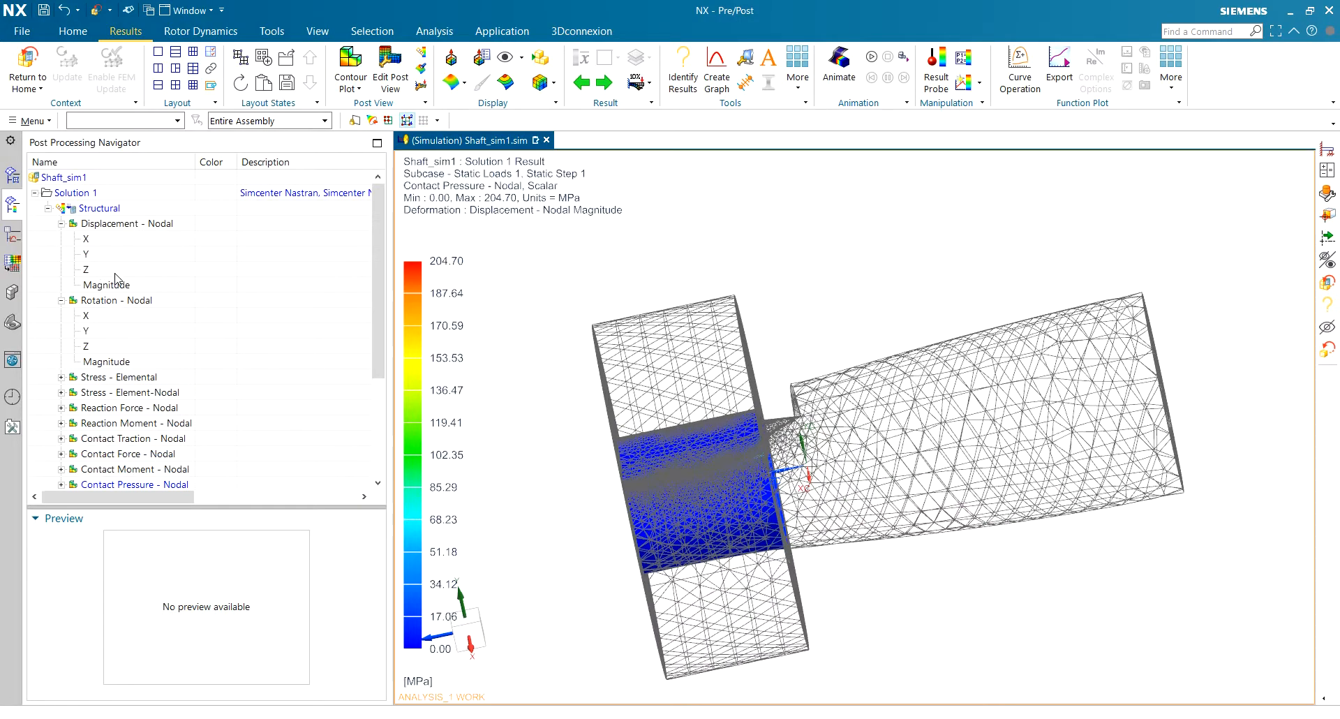
{"action": "double_click", "coordinate": [153, 376]}
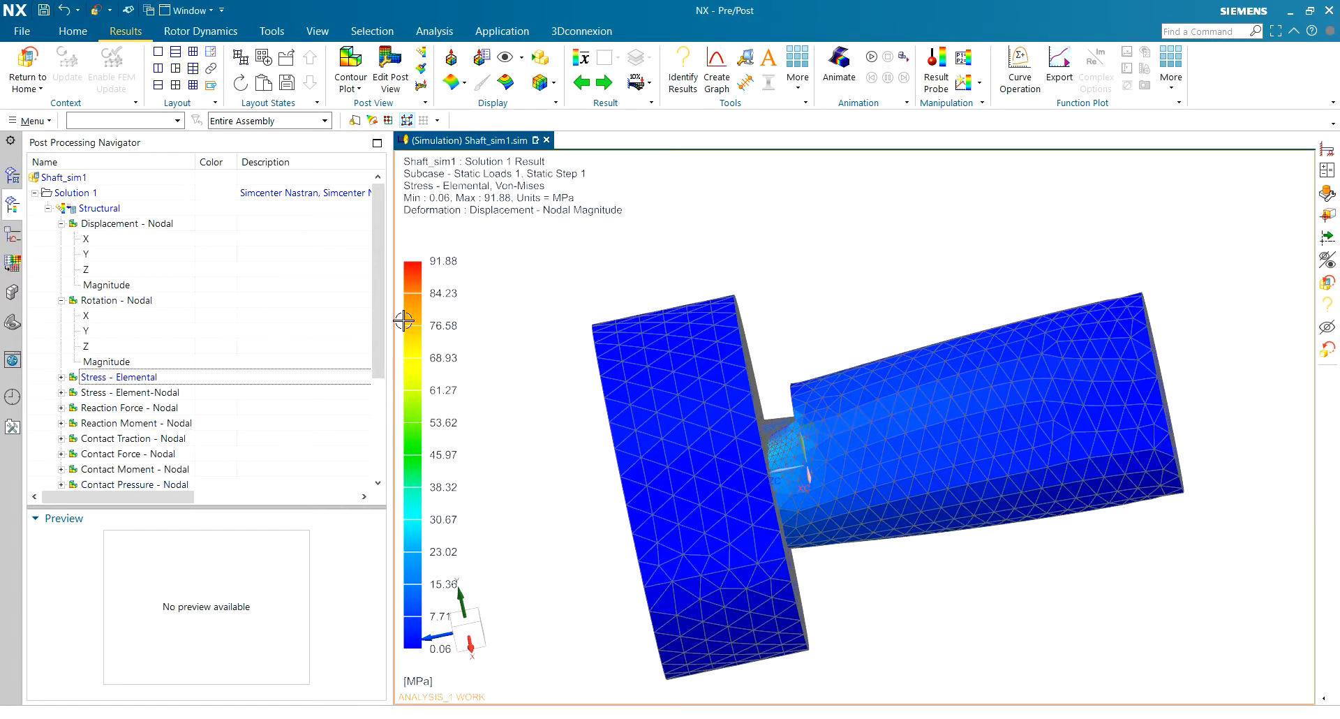
{"action": "scroll", "coordinate": [598, 364], "scroll_direction": "down", "scroll_amount": 1}
{"action": "scroll", "coordinate": [598, 365], "scroll_direction": "up", "scroll_amount": 2}
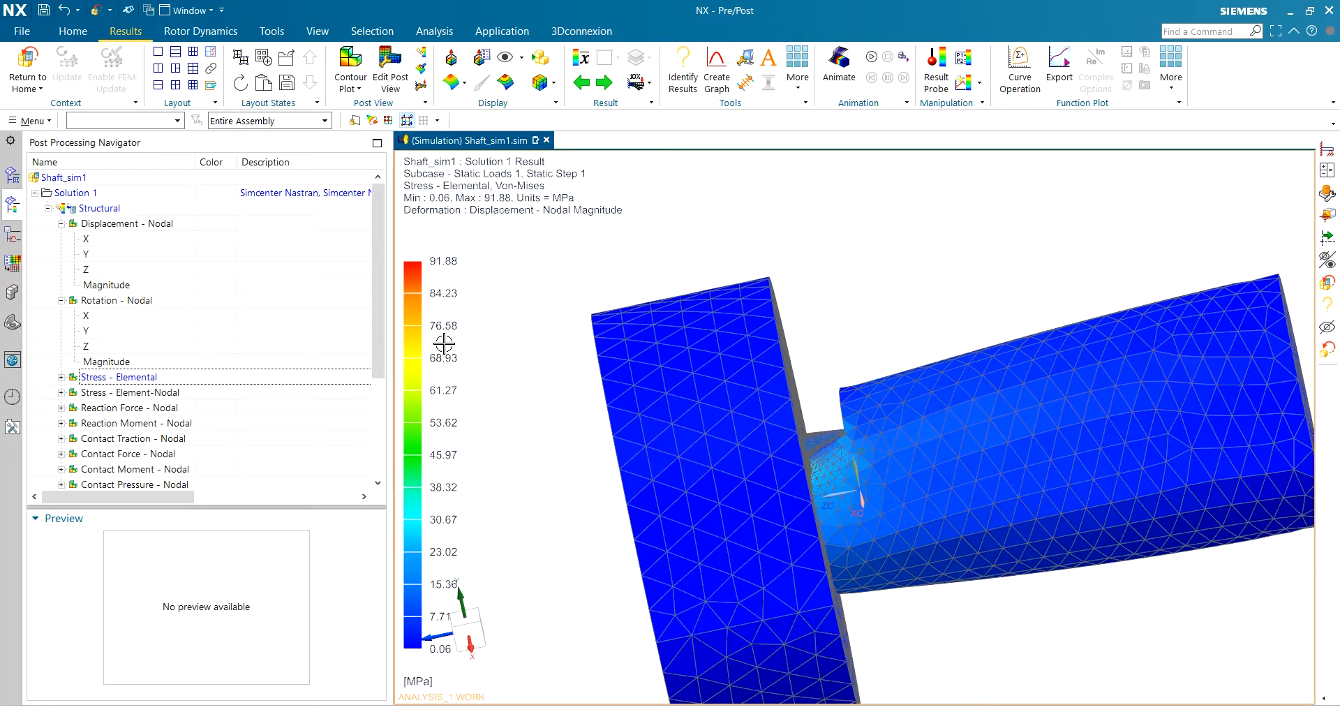
{"action": "scroll", "coordinate": [190, 337], "scroll_direction": "down", "scroll_amount": 2}
{"action": "scroll", "coordinate": [192, 338], "scroll_direction": "down", "scroll_amount": 2}
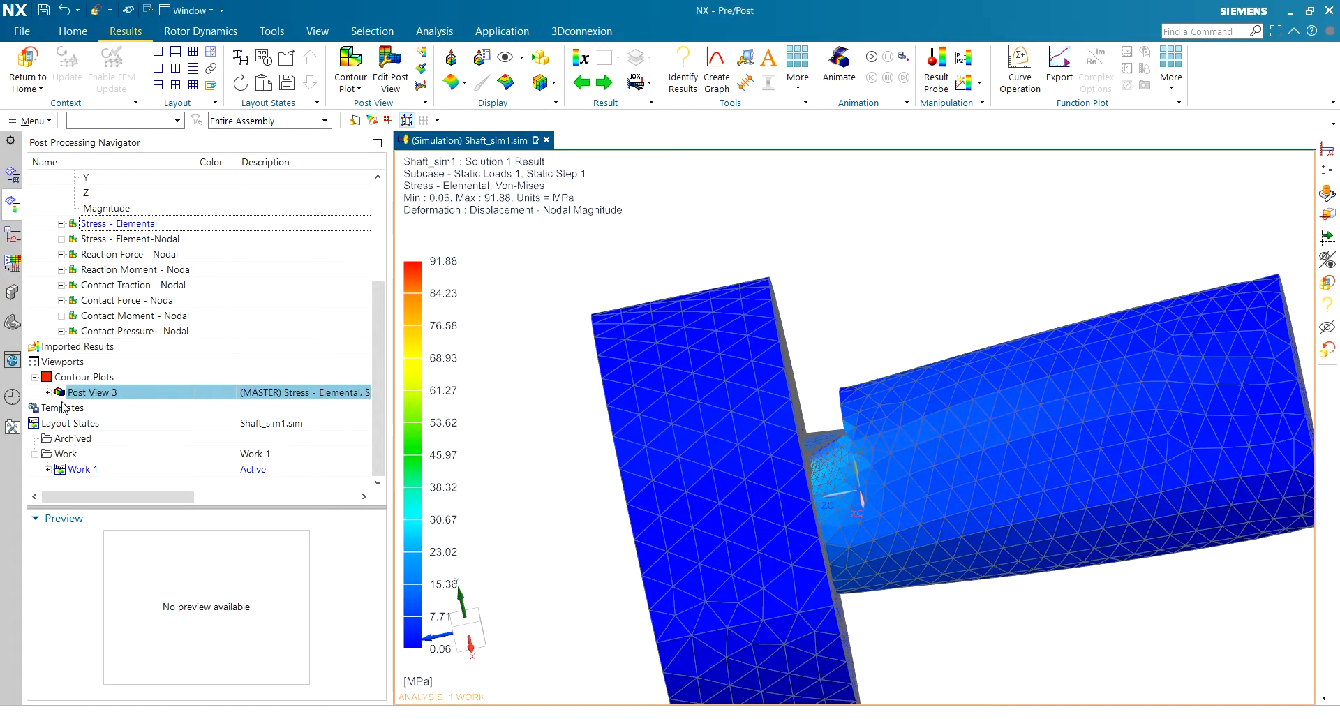
Hide 3d_mesh(2) in Post View 3 and view the shaft's Von-Mises stress square to its flat's side profile.
{"action": "left_click", "coordinate": [47, 392]}
{"action": "left_click", "coordinate": [61, 407]}
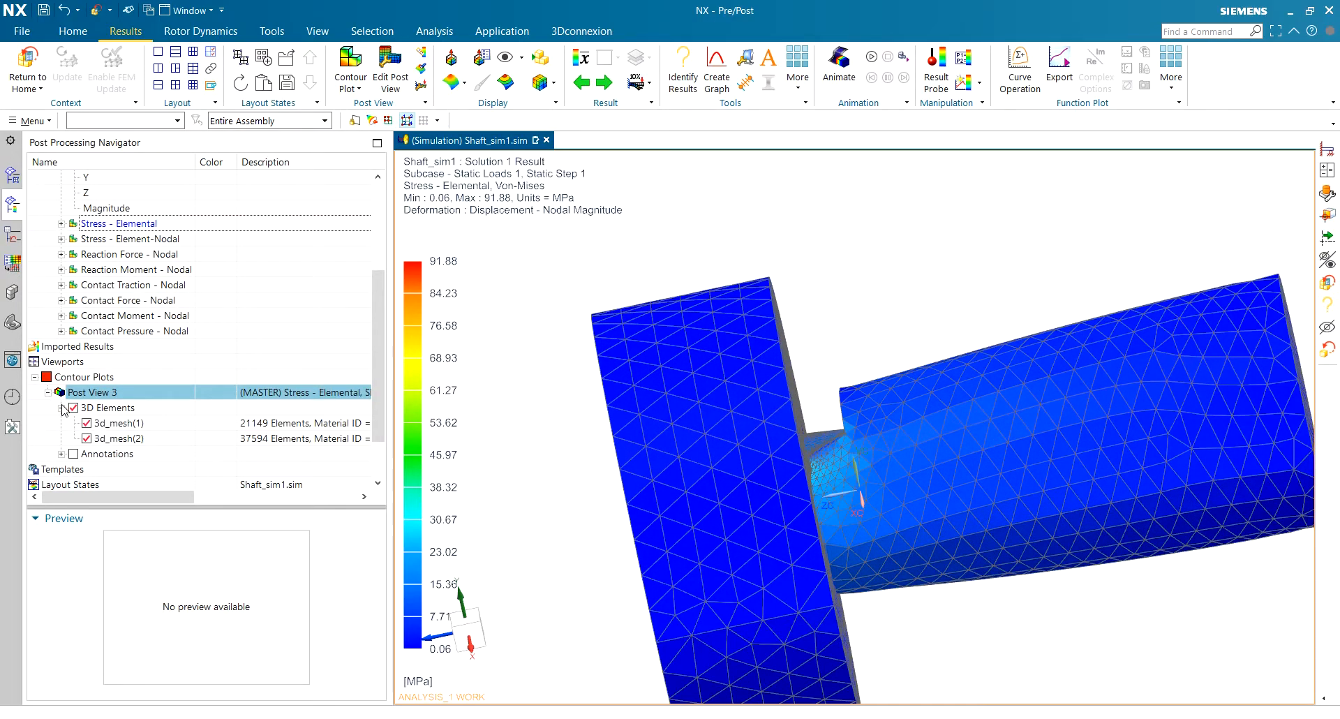
{"action": "left_click", "coordinate": [87, 438]}
{"action": "middle_click_drag", "start_coordinate": [672, 424], "coordinate": [672, 392]}
{"action": "key", "text": "F8"}
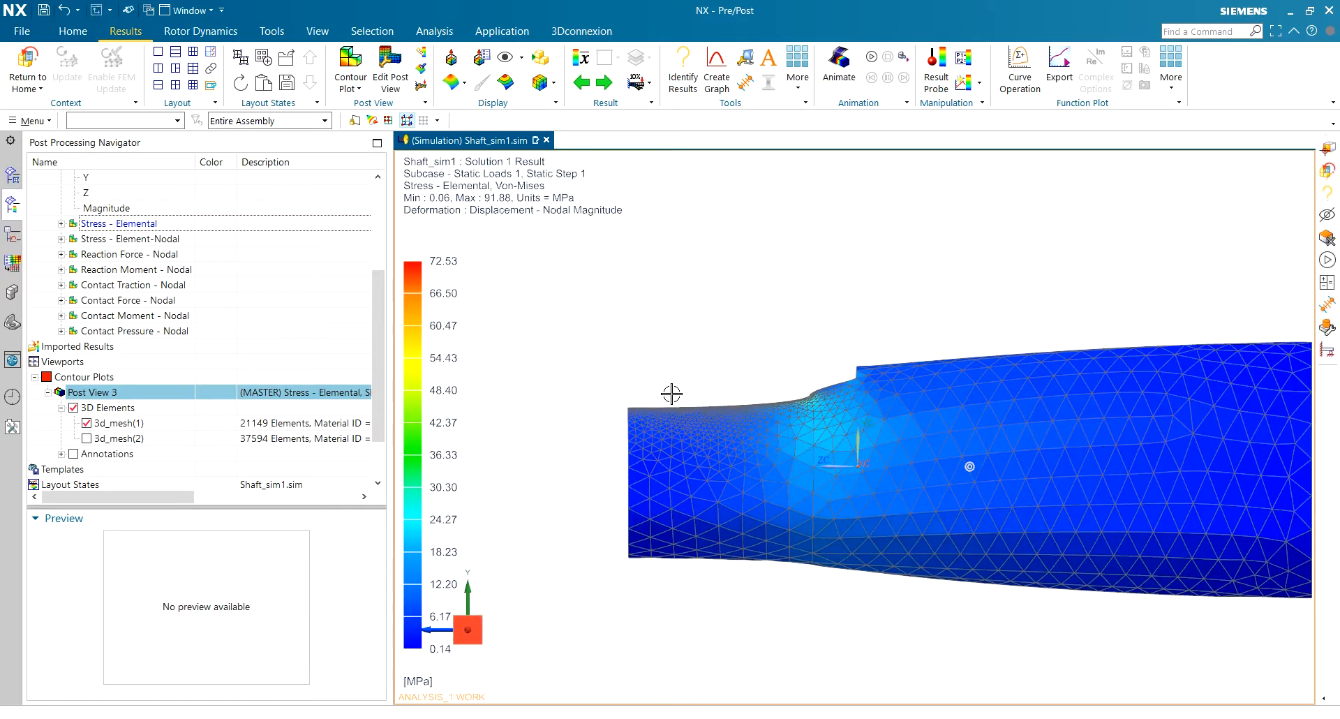
{"action": "scroll", "coordinate": [589, 405], "scroll_direction": "up", "scroll_amount": 1}
Display the stress plot at Absolute 1:1 deformation scale and frame the shaft's flatted contact section.
{"action": "left_click", "coordinate": [637, 84]}
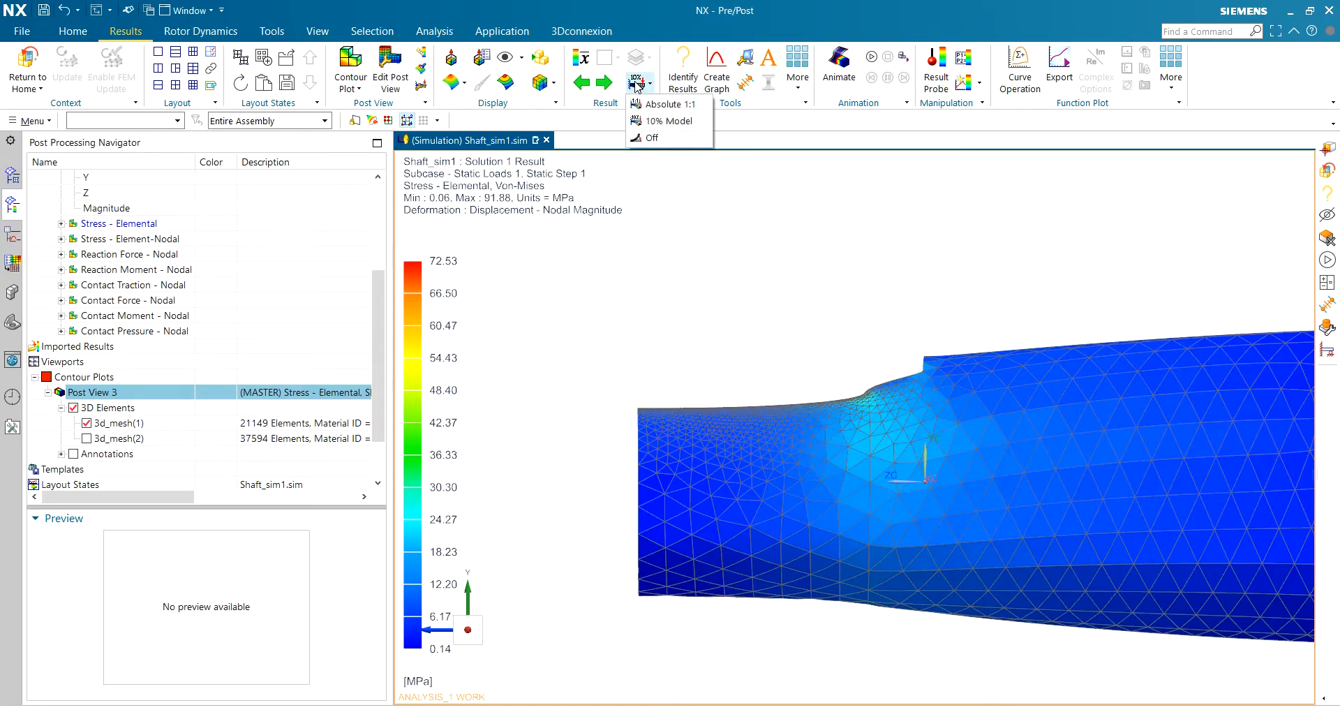
{"action": "left_click", "coordinate": [659, 127]}
{"action": "scroll", "coordinate": [784, 427], "scroll_direction": "up", "scroll_amount": 2}
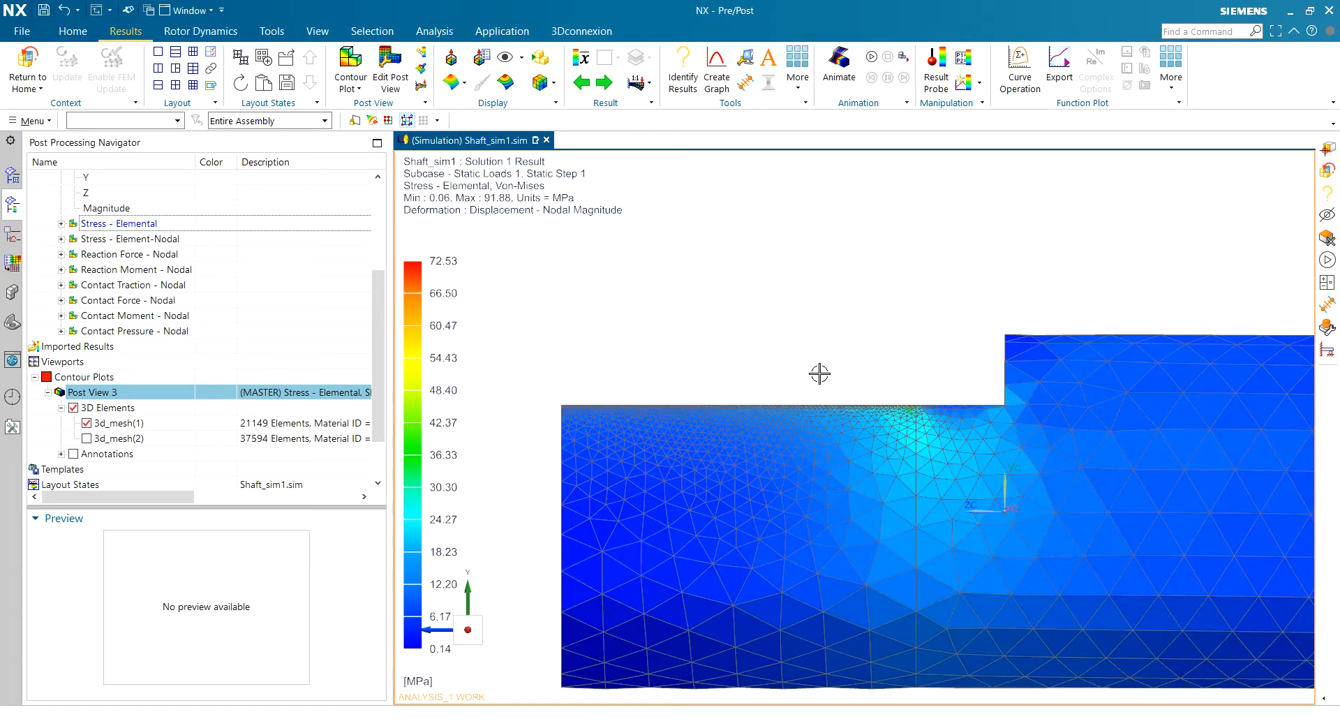
{"action": "scroll", "coordinate": [841, 370], "scroll_direction": "down", "scroll_amount": 1}
{"action": "scroll", "coordinate": [868, 416], "scroll_direction": "up", "scroll_amount": 1}
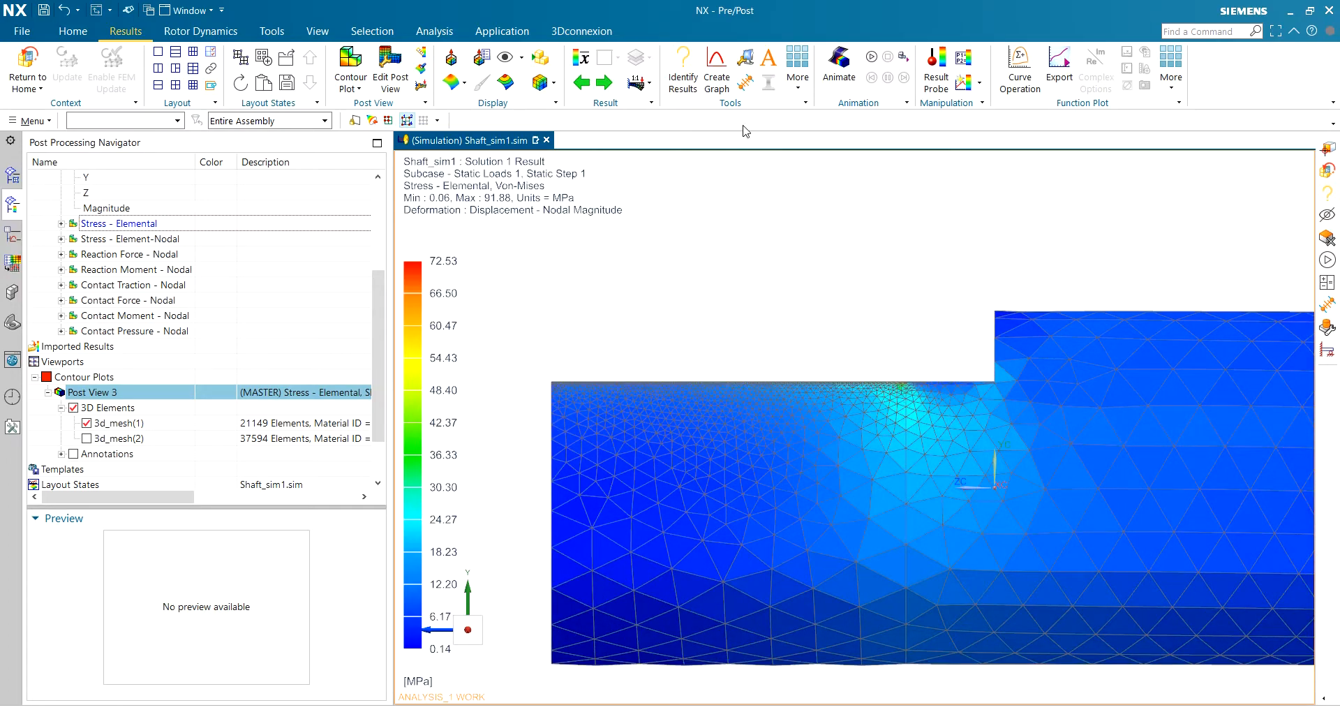
Identify the elemental stress results of the shaft's flatted contact section with a Box(Visible) pick.
{"action": "left_click", "coordinate": [683, 80]}
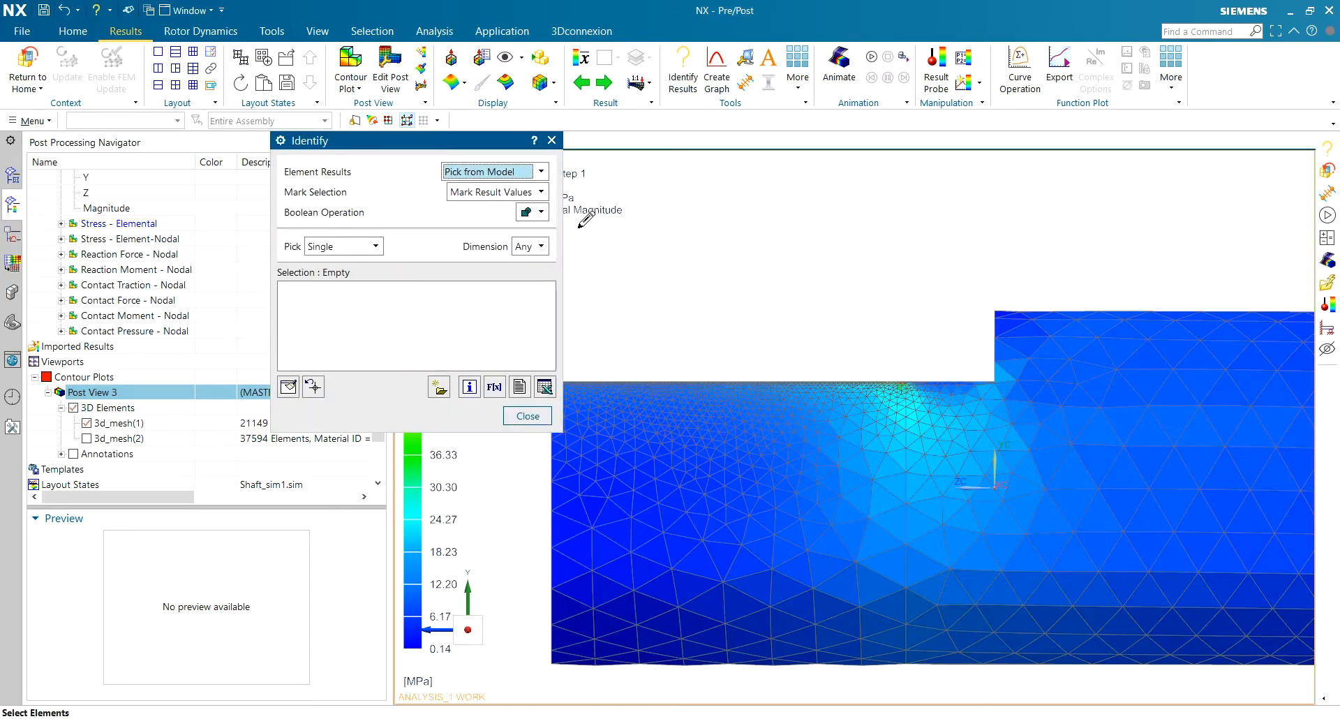
{"action": "left_click", "coordinate": [341, 245]}
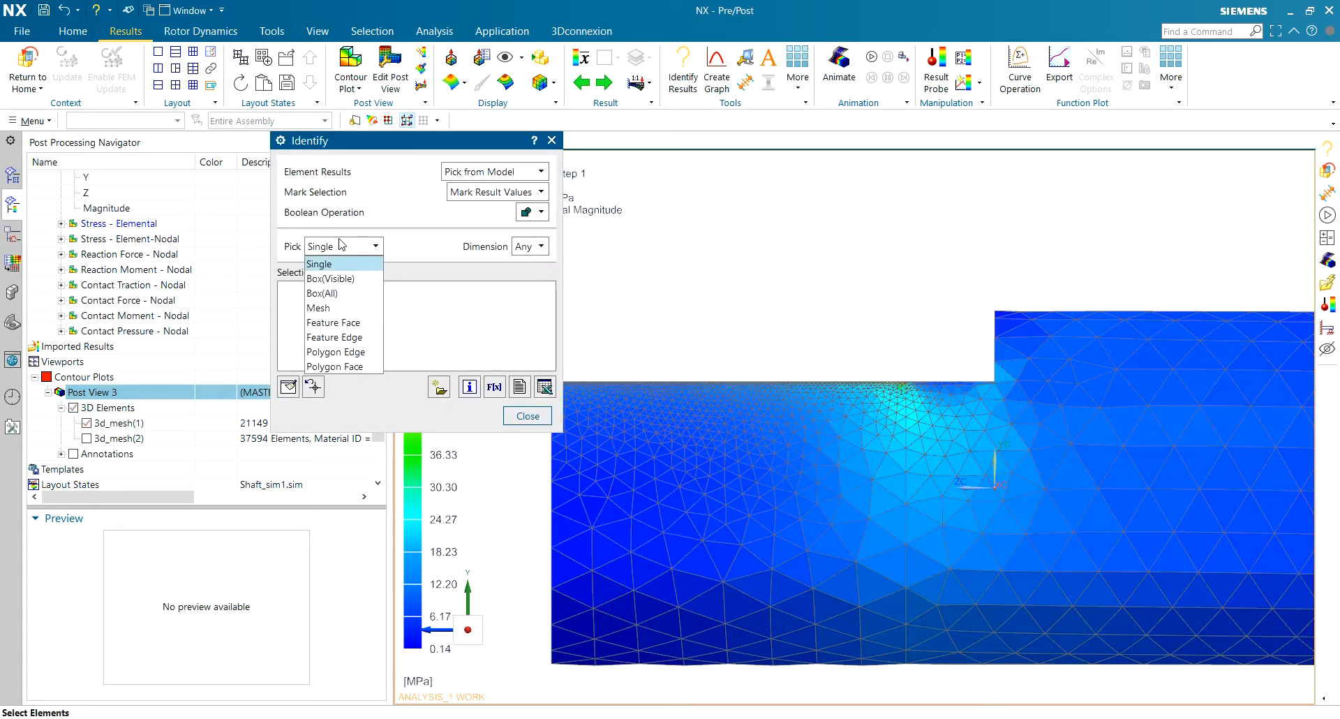
{"action": "left_click", "coordinate": [330, 278]}
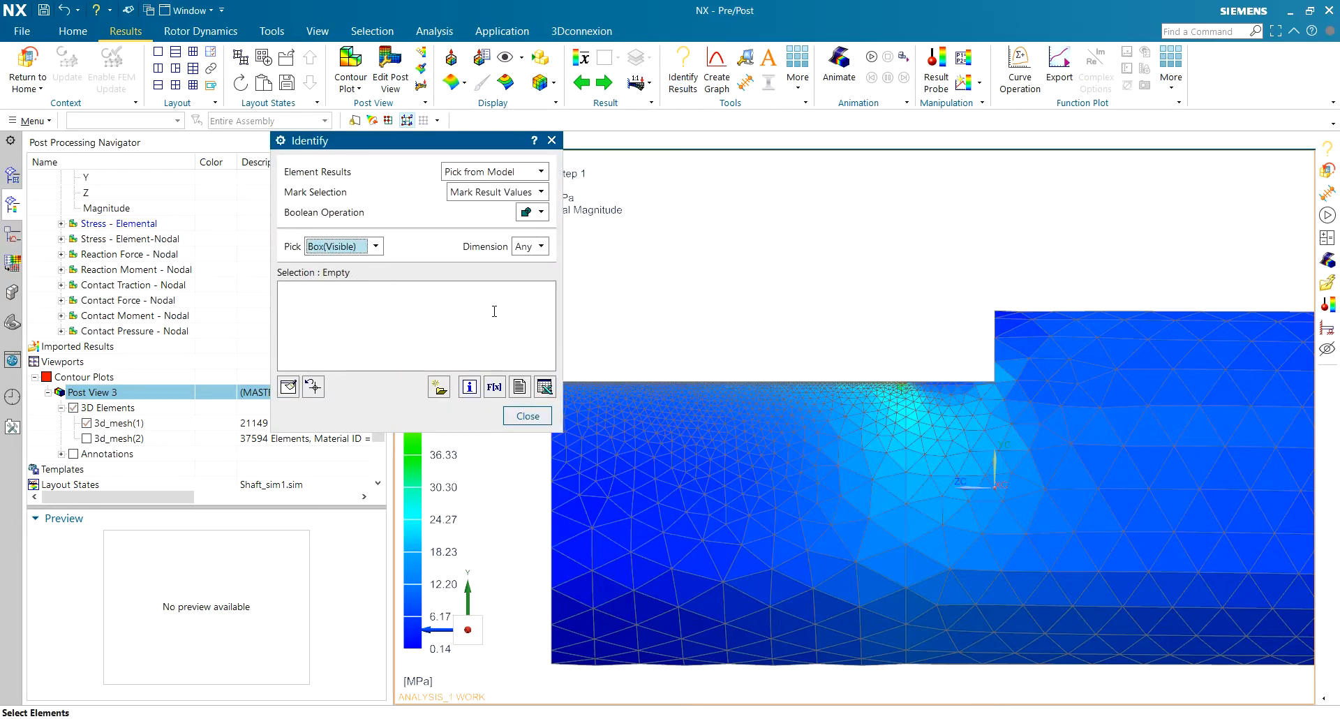
{"action": "left_click_drag", "start_coordinate": [807, 314], "coordinate": [519, 687]}
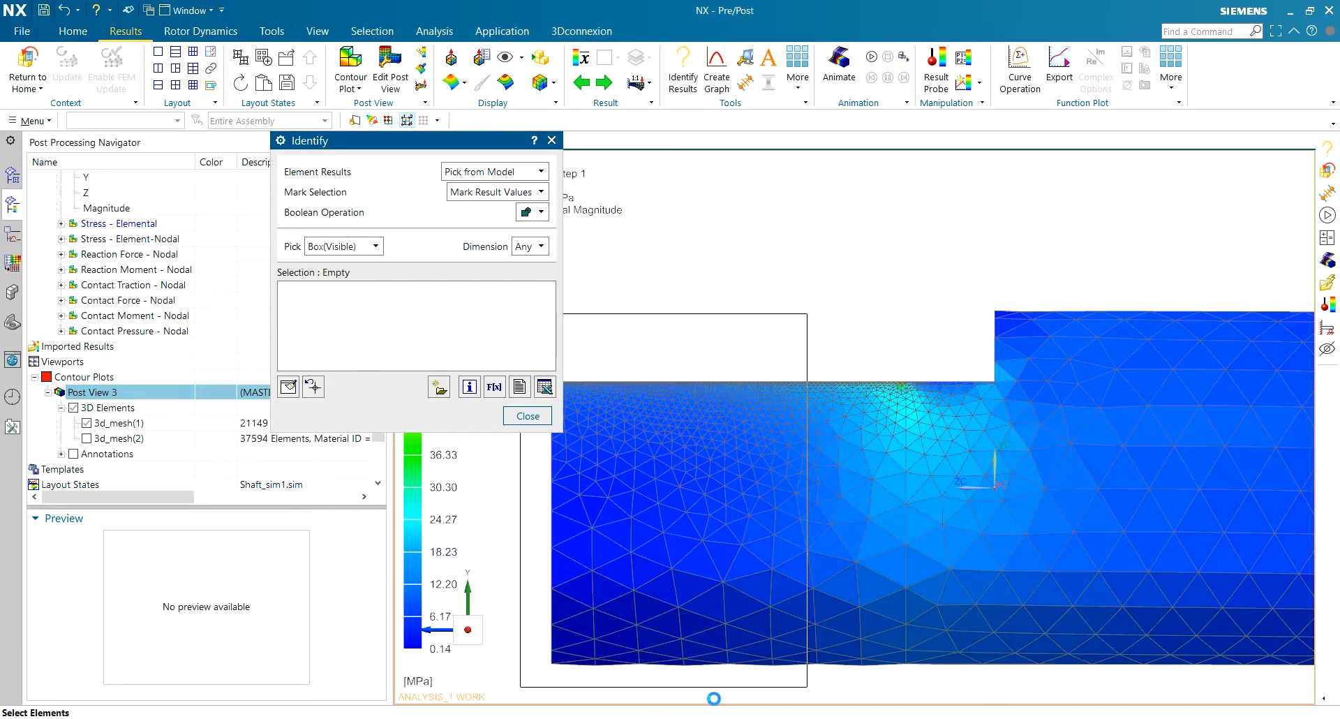
{"action": "left_click_drag", "start_coordinate": [855, 334], "coordinate": [531, 699]}
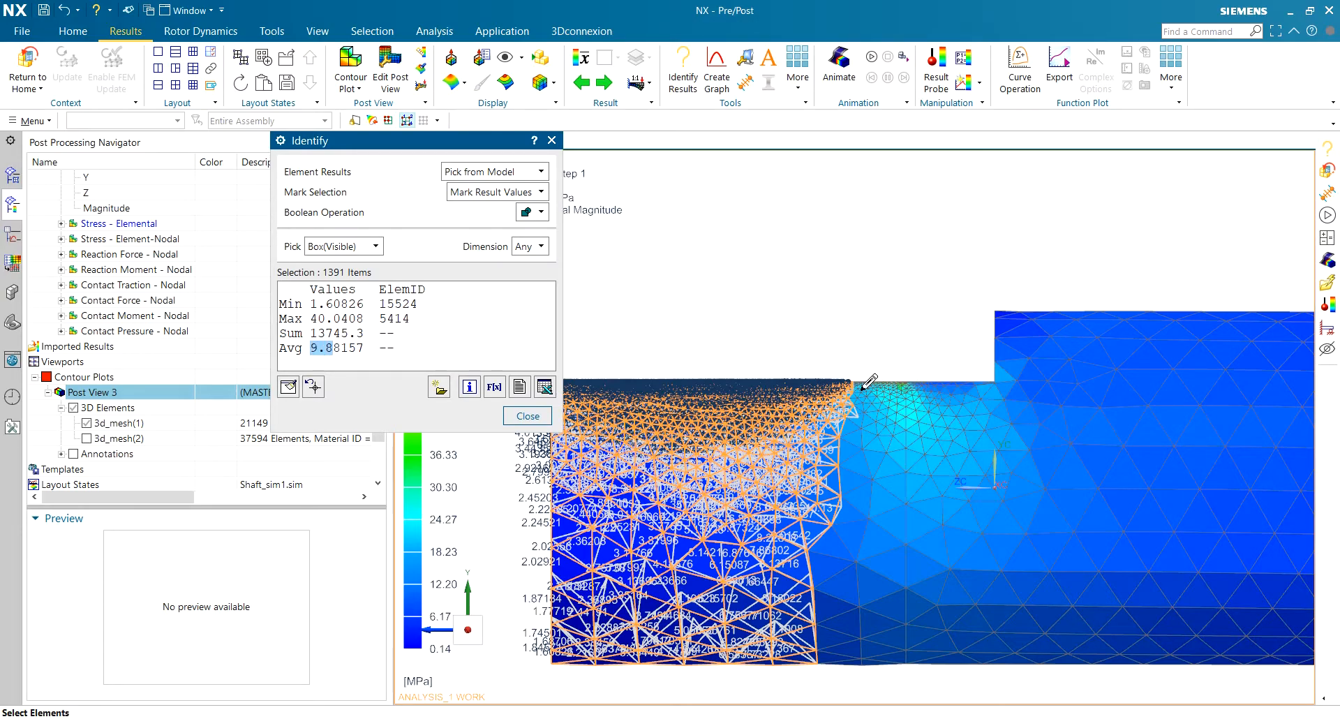
Switch to Book1.xlsx in Excel, enter 9.88 in B2 under Average stress, then return to NX and end the identification.
{"action": "key", "text": "alt+Tab"}
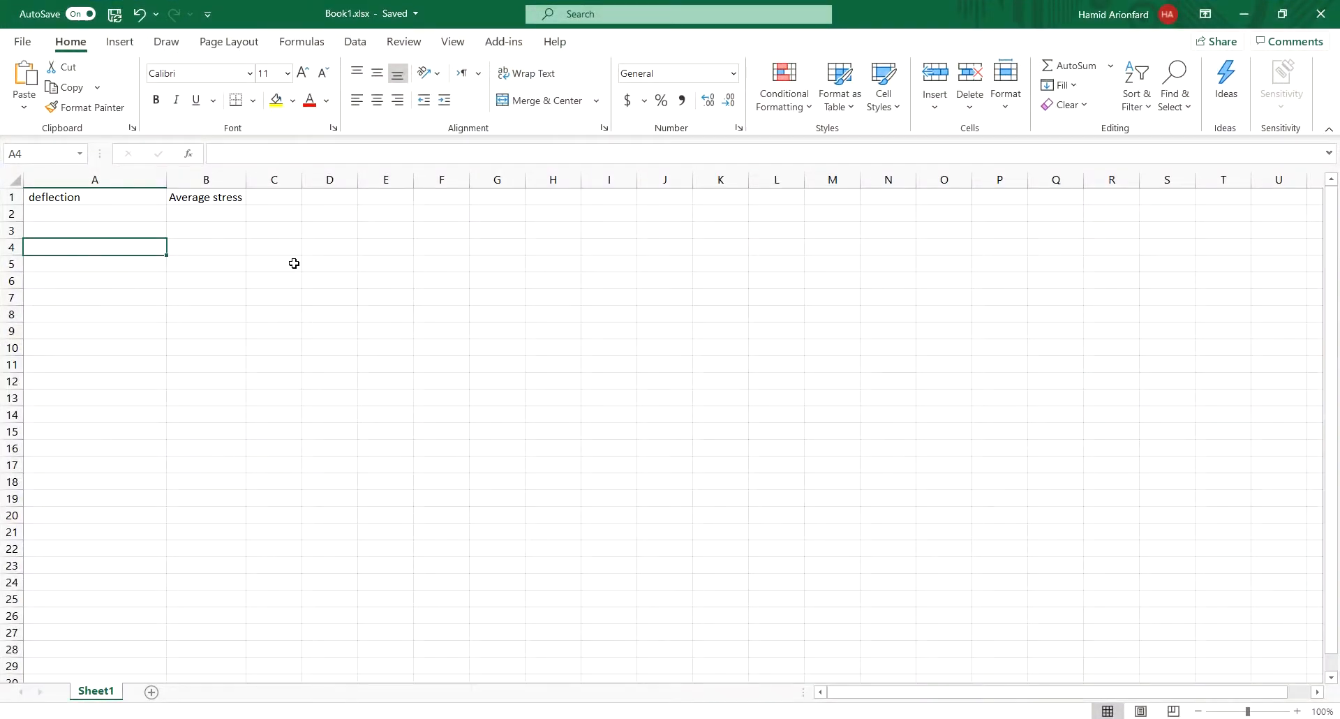
{"action": "left_click", "coordinate": [201, 216]}
{"action": "type", "text": "9.88"}
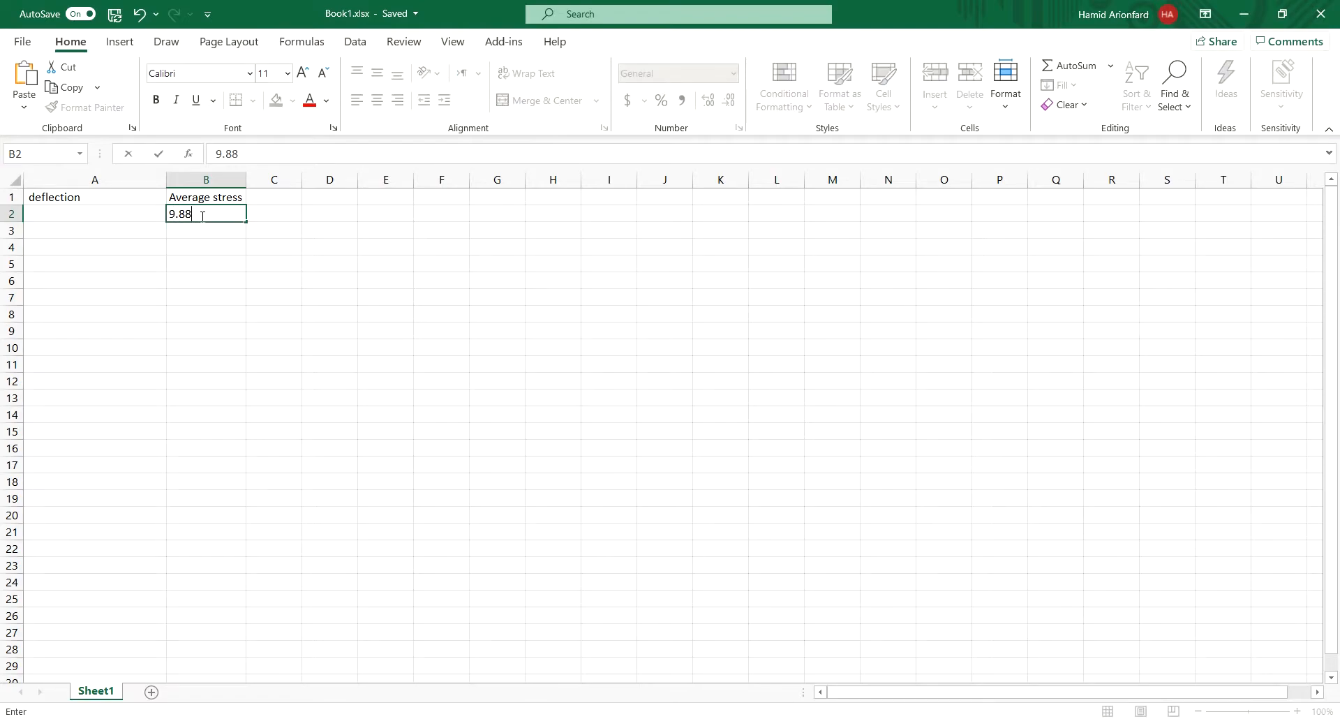
{"action": "key", "text": "Return"}
{"action": "key", "text": "alt+Tab"}
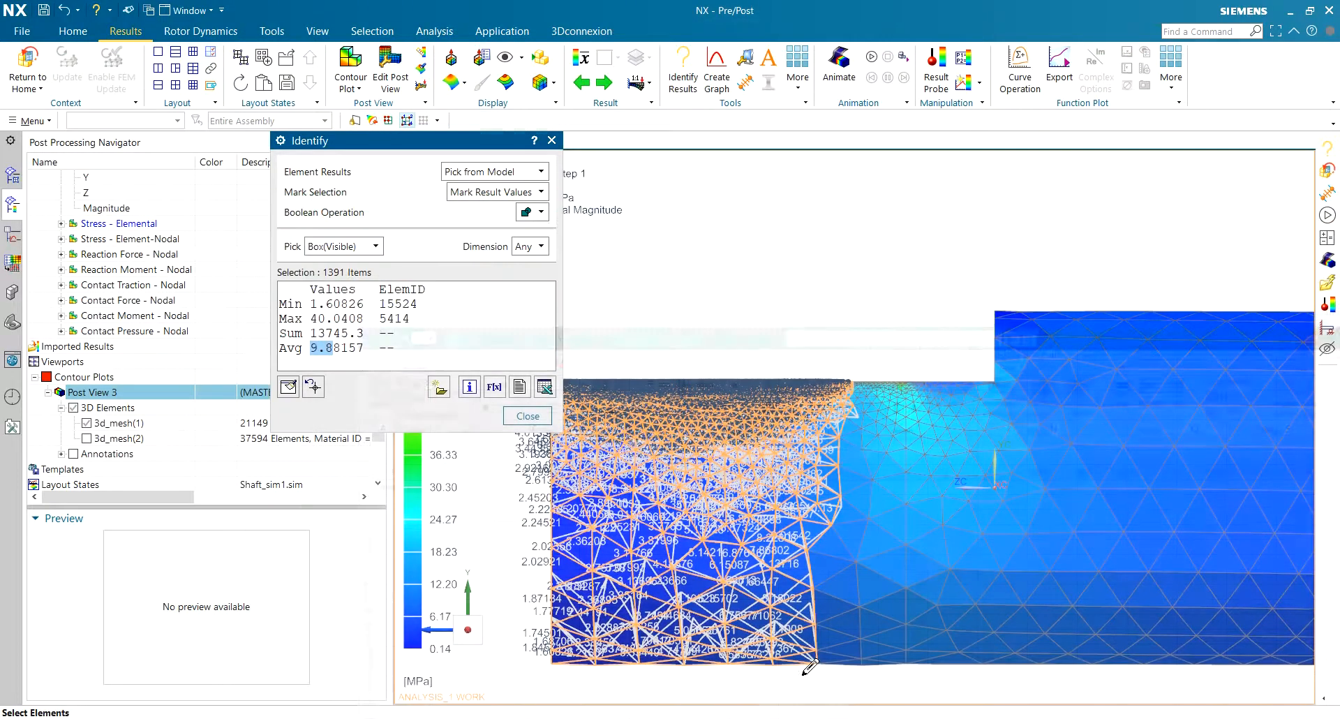
{"action": "left_click", "coordinate": [528, 415]}
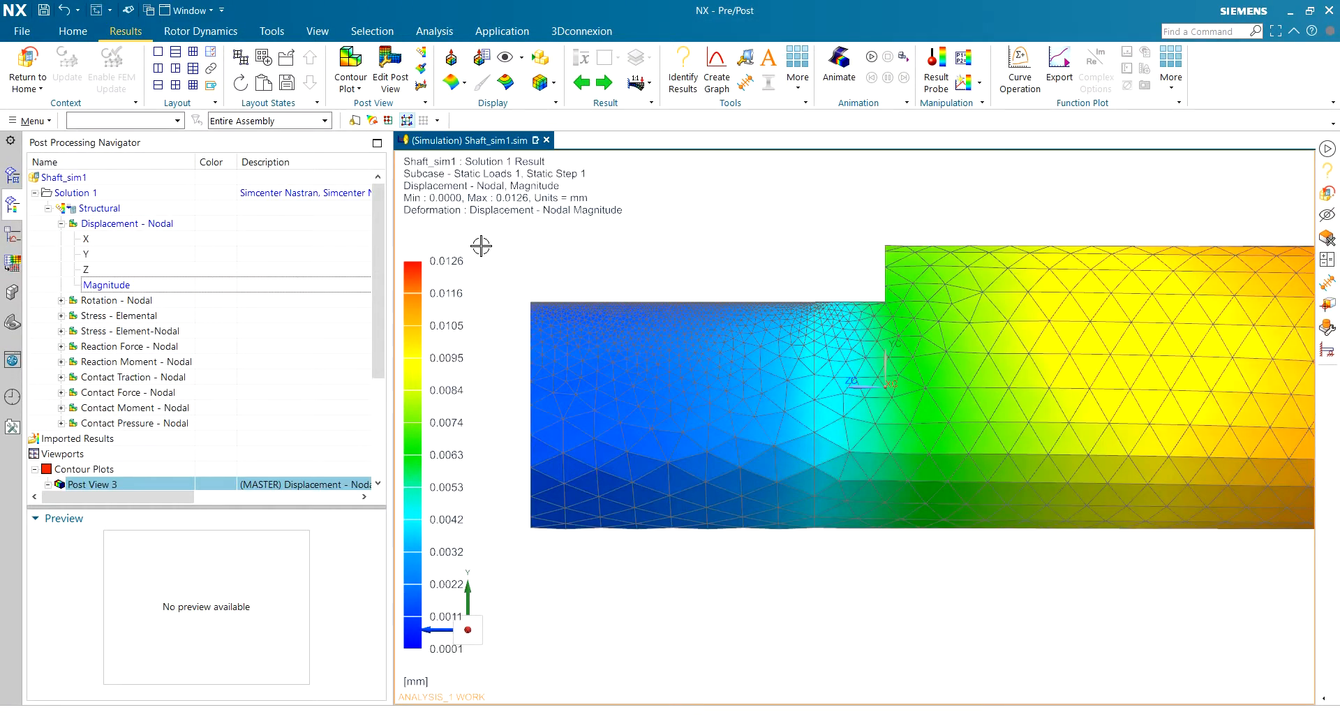
Plot the nodal displacement magnitude and view it on the shaft's flatted end.
{"action": "left_click", "coordinate": [153, 225]}
{"action": "left_click", "coordinate": [106, 285]}
{"action": "middle_click_drag", "start_coordinate": [562, 294], "coordinate": [507, 377]}
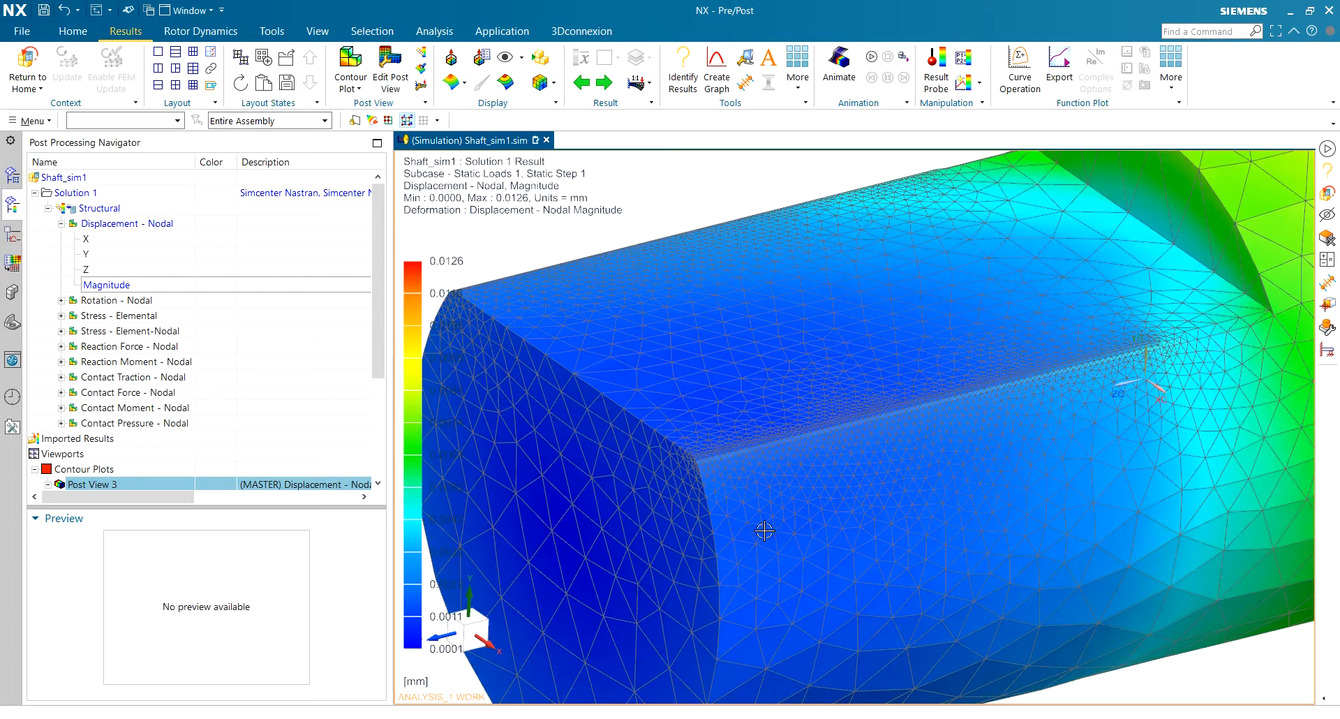
{"action": "scroll", "coordinate": [708, 475], "scroll_direction": "up", "scroll_amount": 2}
{"action": "middle_click_drag", "start_coordinate": [708, 474], "coordinate": [736, 437]}
{"action": "scroll", "coordinate": [807, 382], "scroll_direction": "up", "scroll_amount": 3}
{"action": "scroll", "coordinate": [823, 375], "scroll_direction": "down", "scroll_amount": 3}
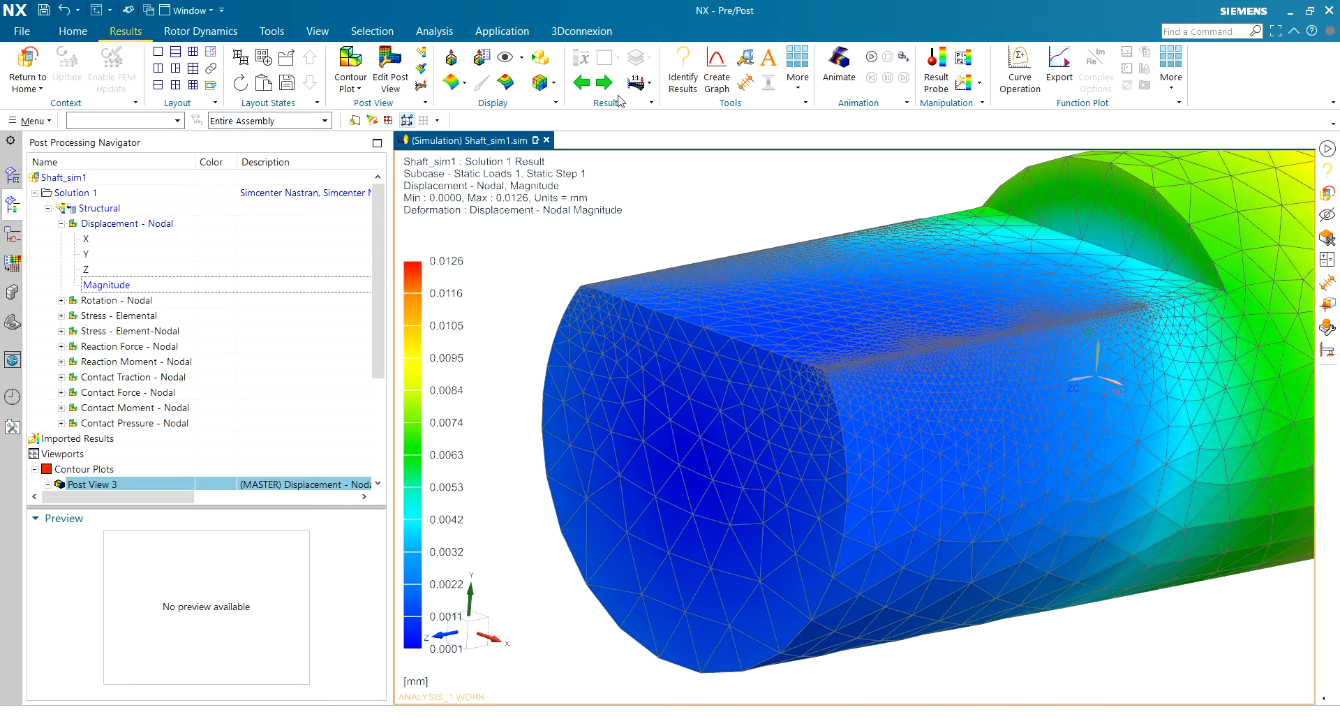
Set the deformation scale to 10% Model, inspect the displacement animation at the flat's end corner, and stop it.
{"action": "left_click", "coordinate": [637, 82]}
{"action": "left_click", "coordinate": [663, 120]}
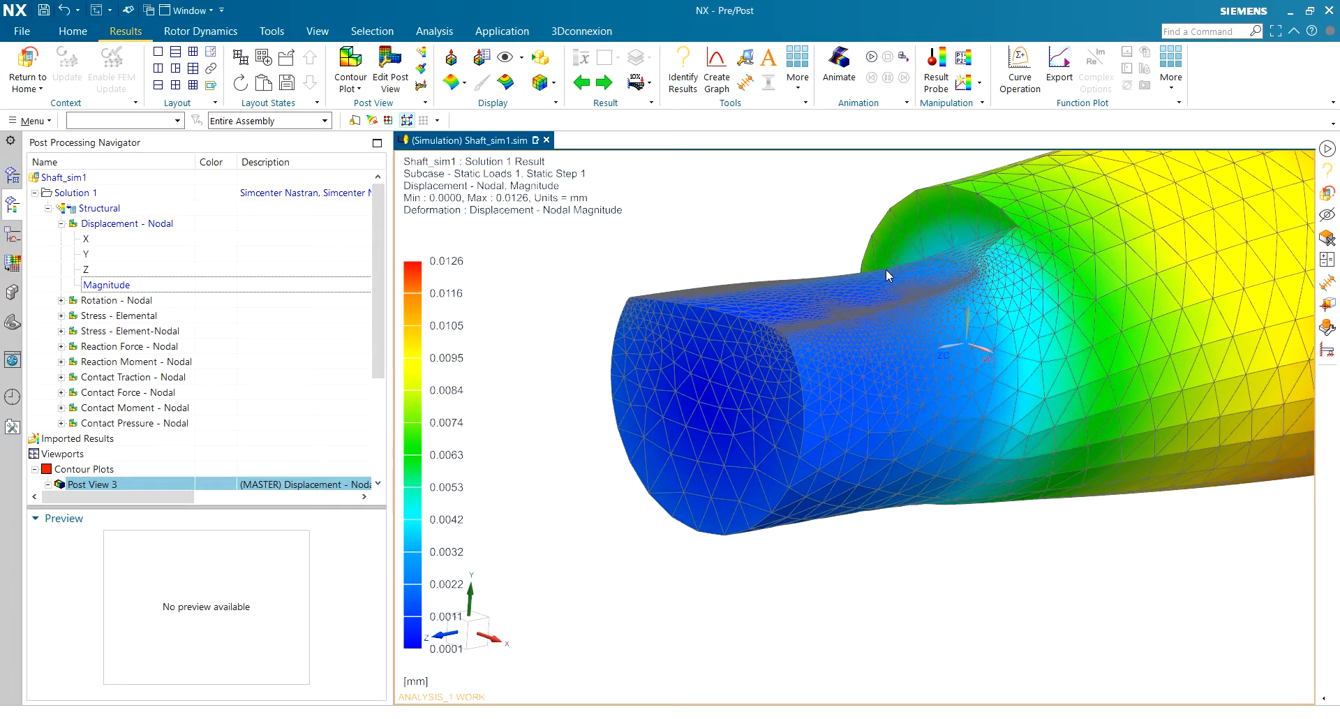
{"action": "scroll", "coordinate": [799, 351], "scroll_direction": "up", "scroll_amount": 10}
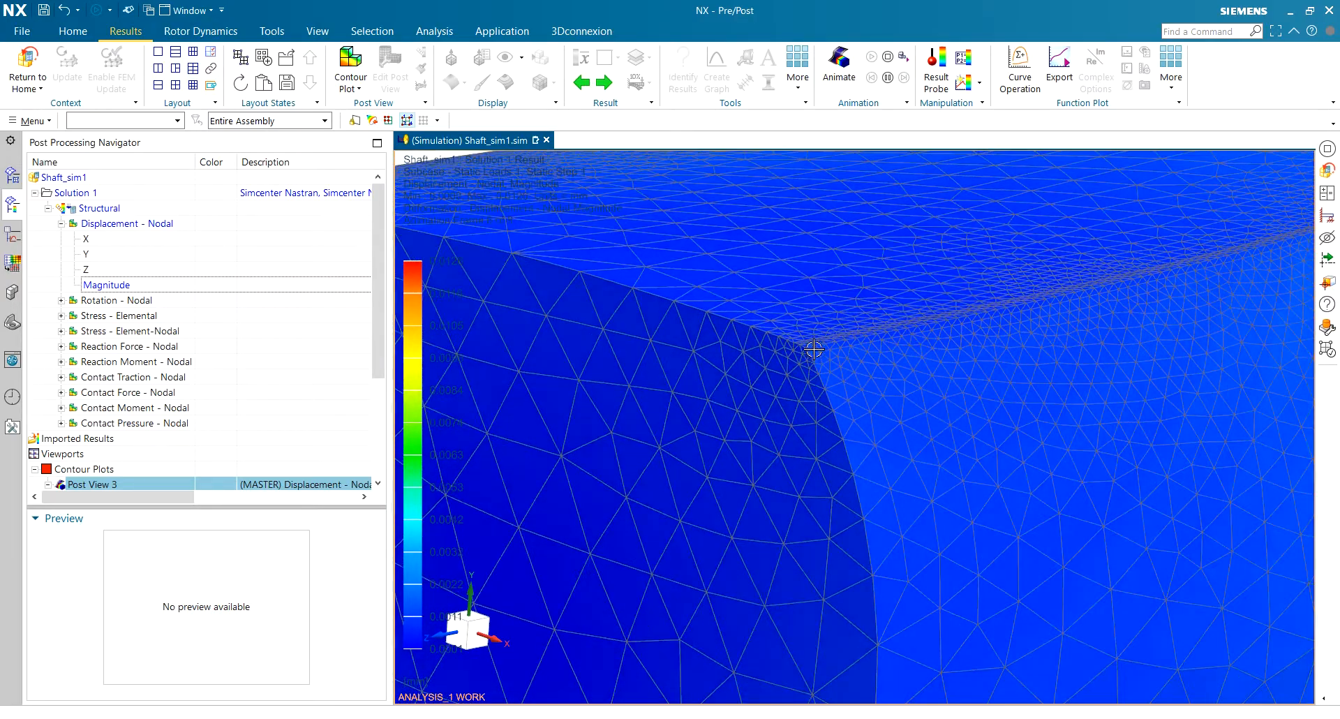
{"action": "scroll", "coordinate": [820, 359], "scroll_direction": "down", "scroll_amount": 5}
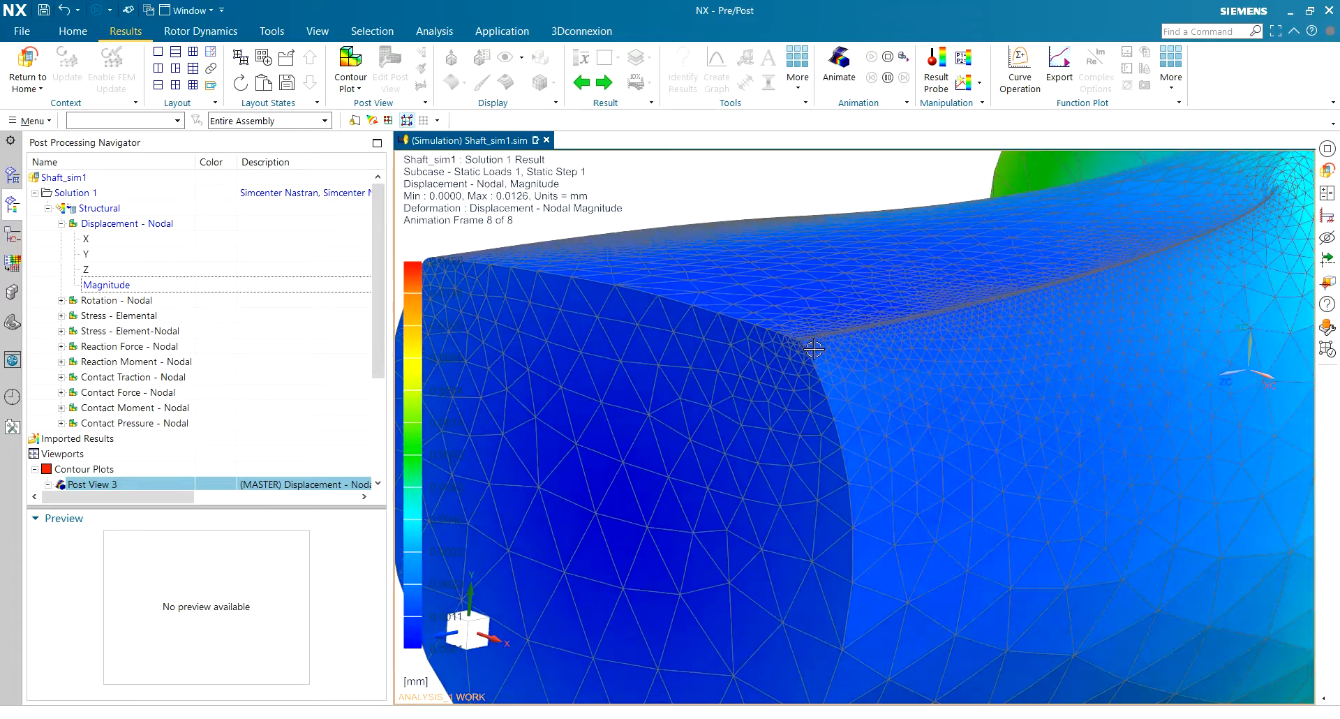
{"action": "scroll", "coordinate": [814, 349], "scroll_direction": "down", "scroll_amount": 5}
{"action": "scroll", "coordinate": [813, 349], "scroll_direction": "down", "scroll_amount": 3}
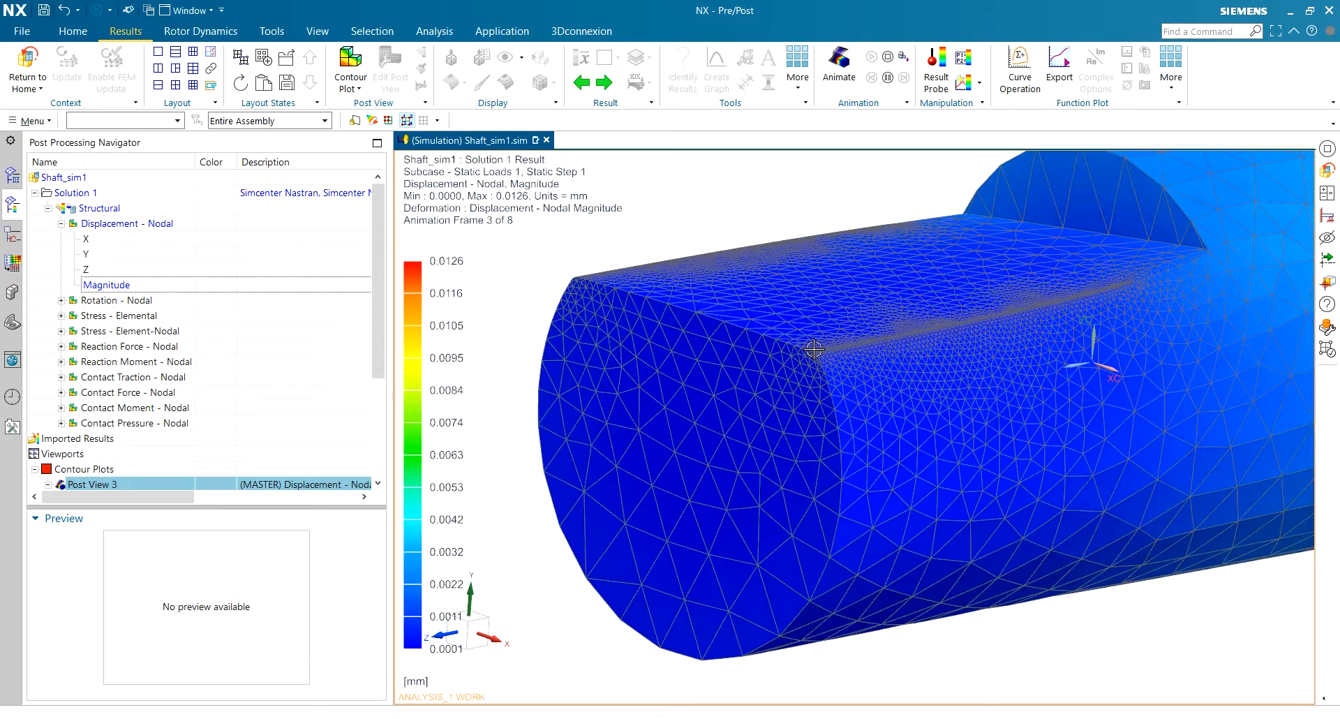
{"action": "scroll", "coordinate": [817, 342], "scroll_direction": "up", "scroll_amount": 3}
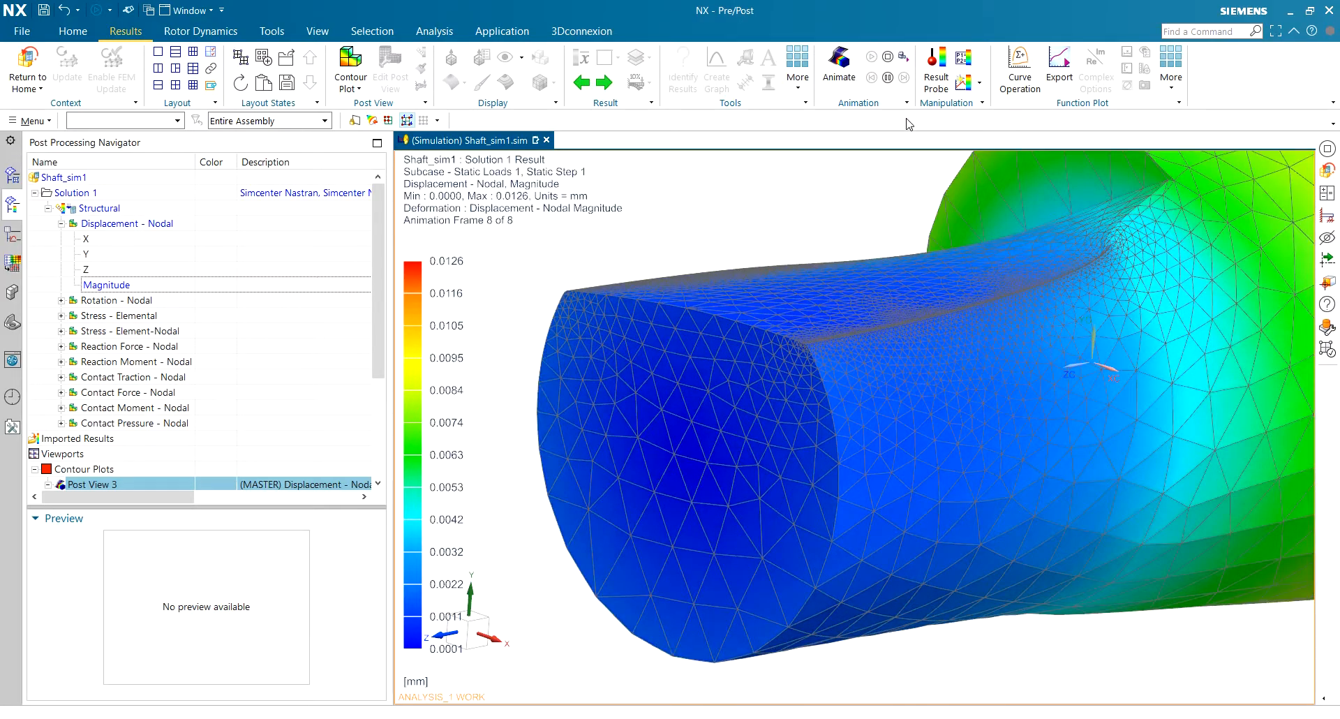
{"action": "left_click", "coordinate": [888, 57]}
Set the displacement plot's deformation scale to Absolute 1:1 for the shaft's flatted end.
{"action": "scroll", "coordinate": [816, 367], "scroll_direction": "up", "scroll_amount": 3}
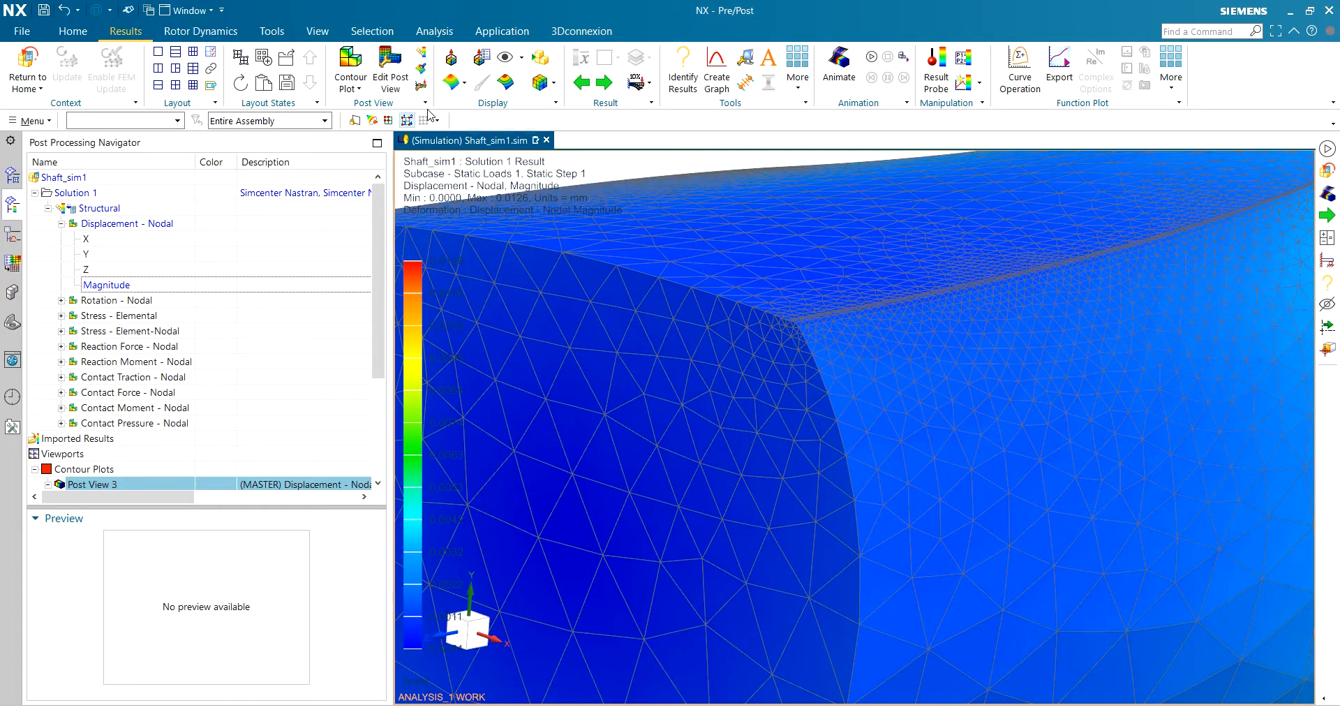
{"action": "left_click", "coordinate": [648, 83]}
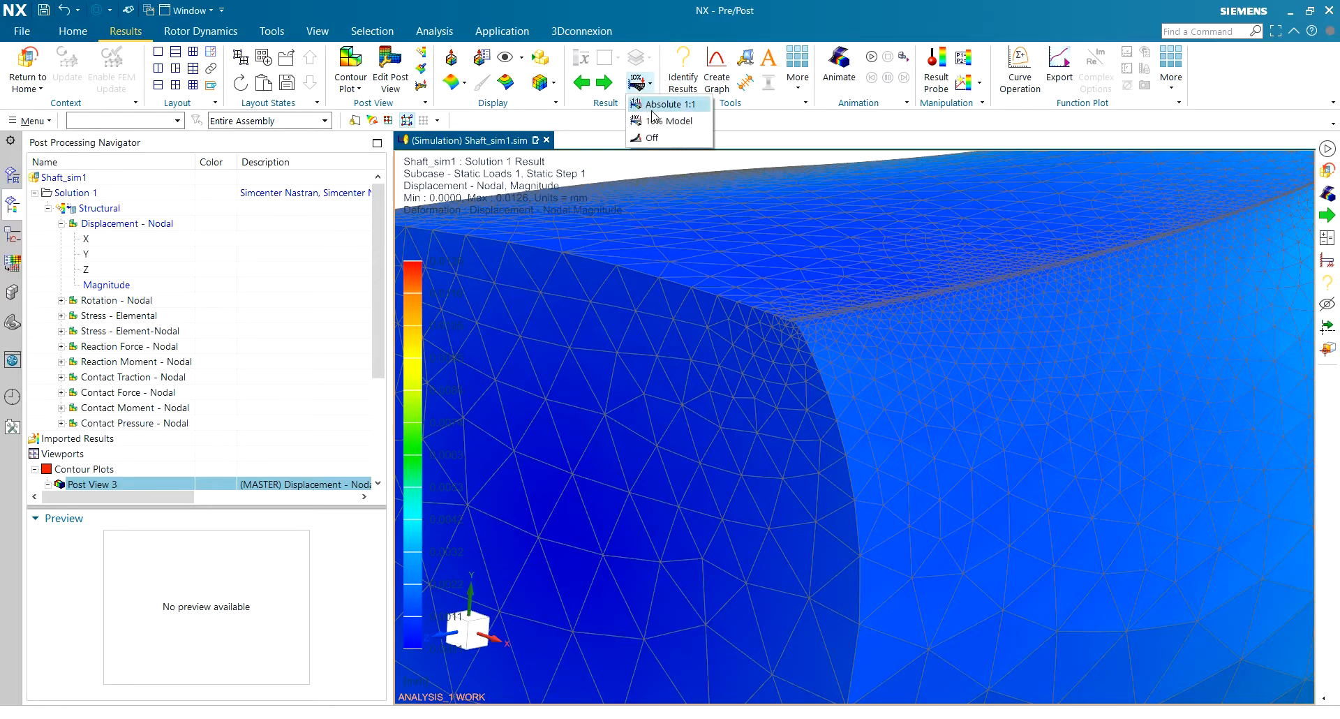
{"action": "left_click", "coordinate": [665, 106]}
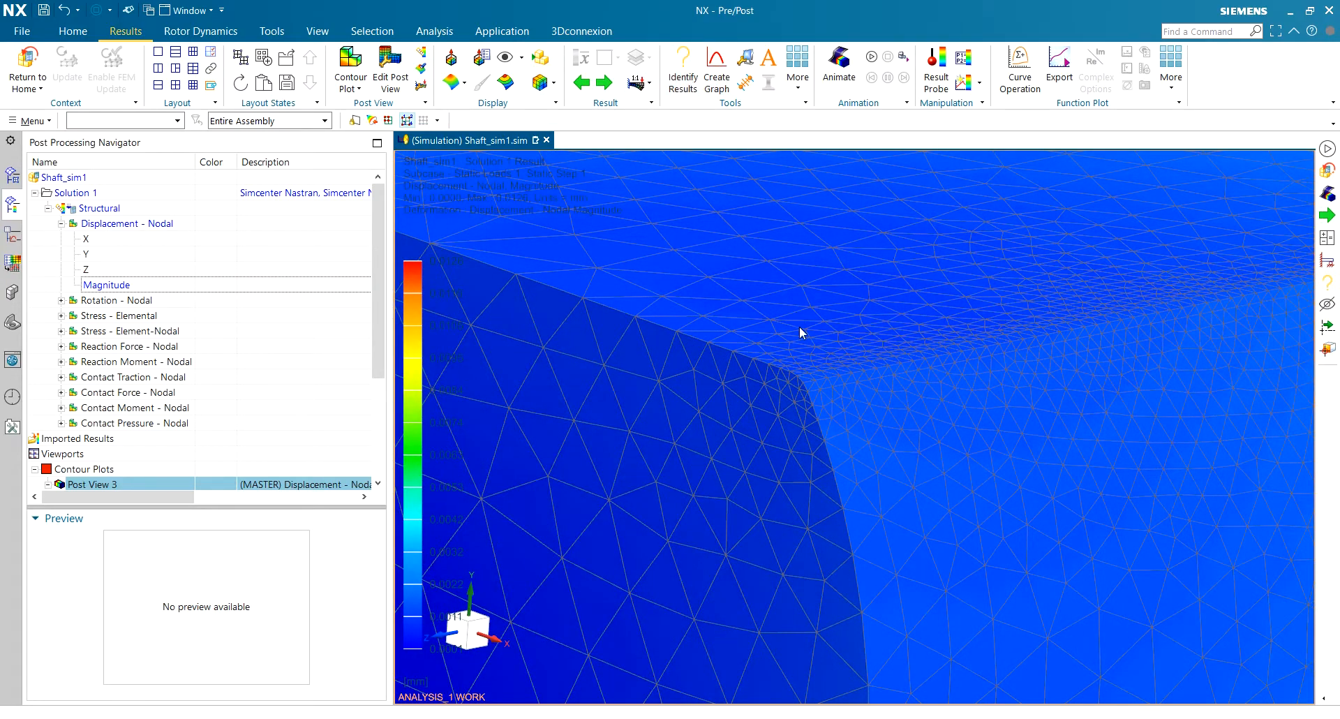
Identify the nodal displacement at three adjacent nodes along the shaft's end edge beside the flat.
{"action": "scroll", "coordinate": [806, 381], "scroll_direction": "up", "scroll_amount": 5}
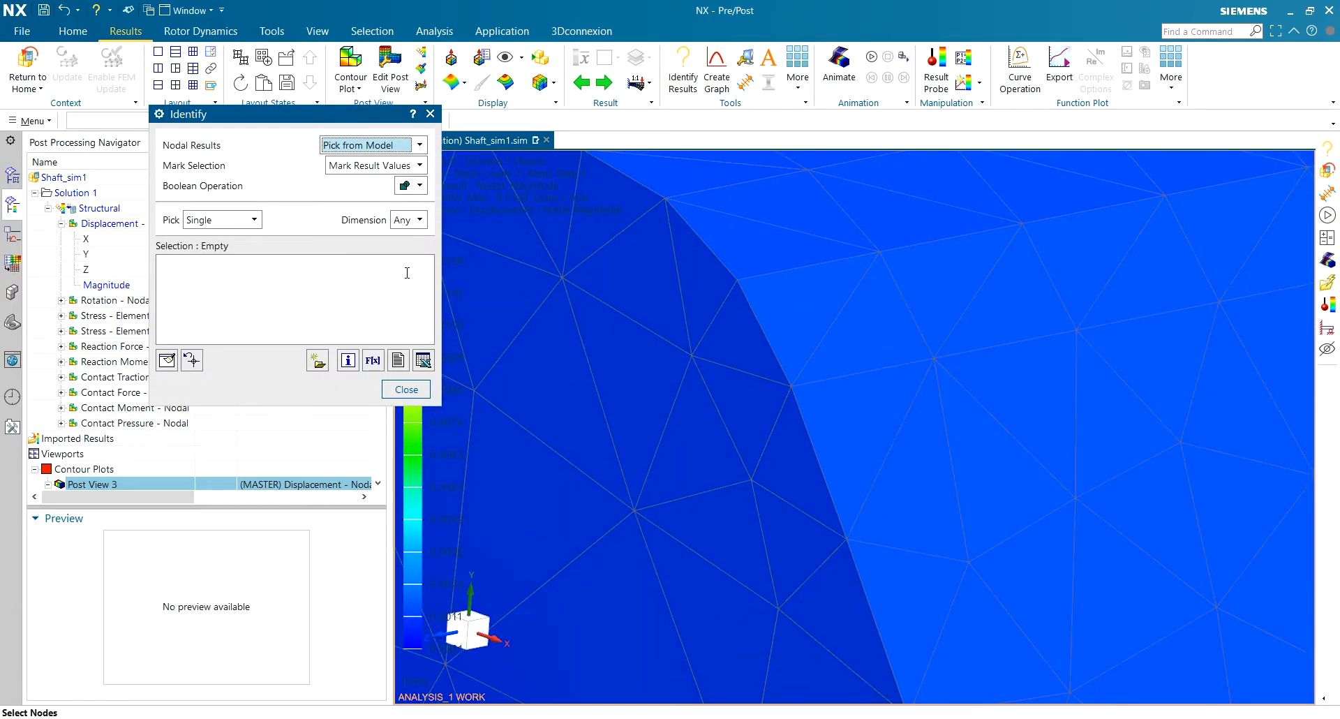
{"action": "left_click", "coordinate": [737, 279]}
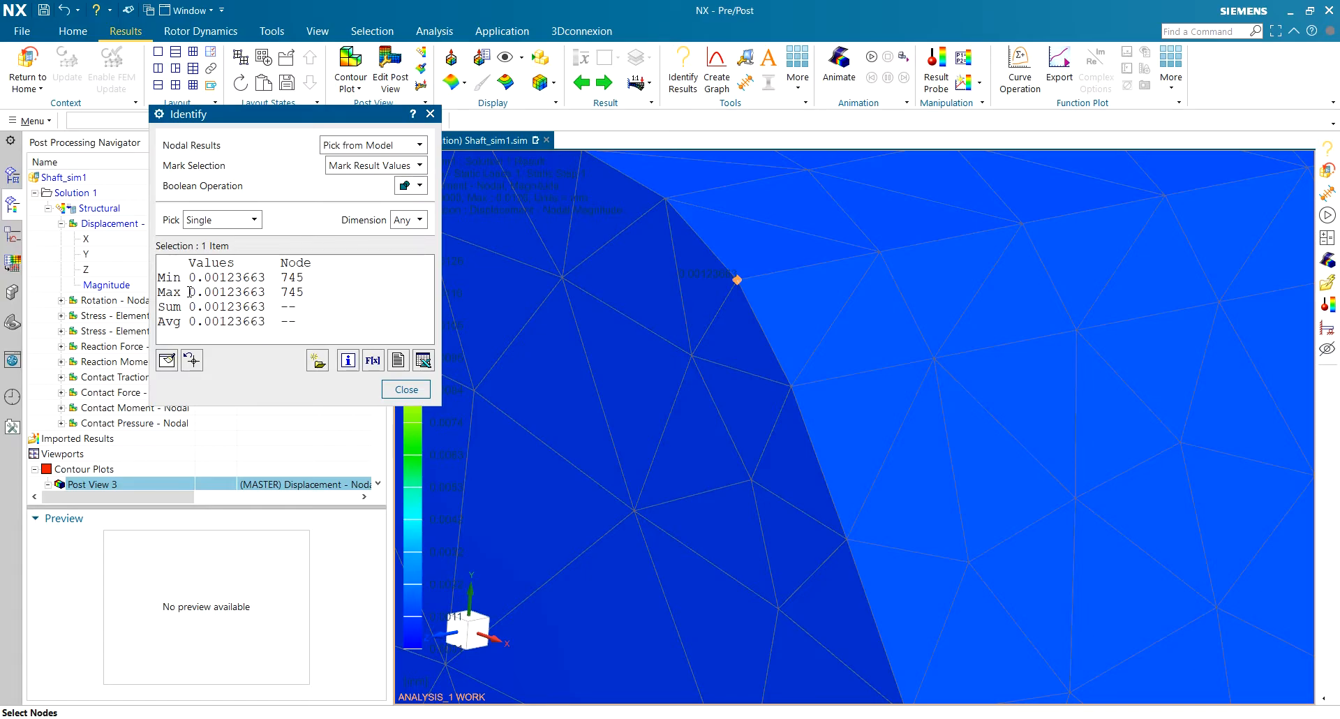
{"action": "left_click_drag", "start_coordinate": [237, 290], "coordinate": [272, 292]}
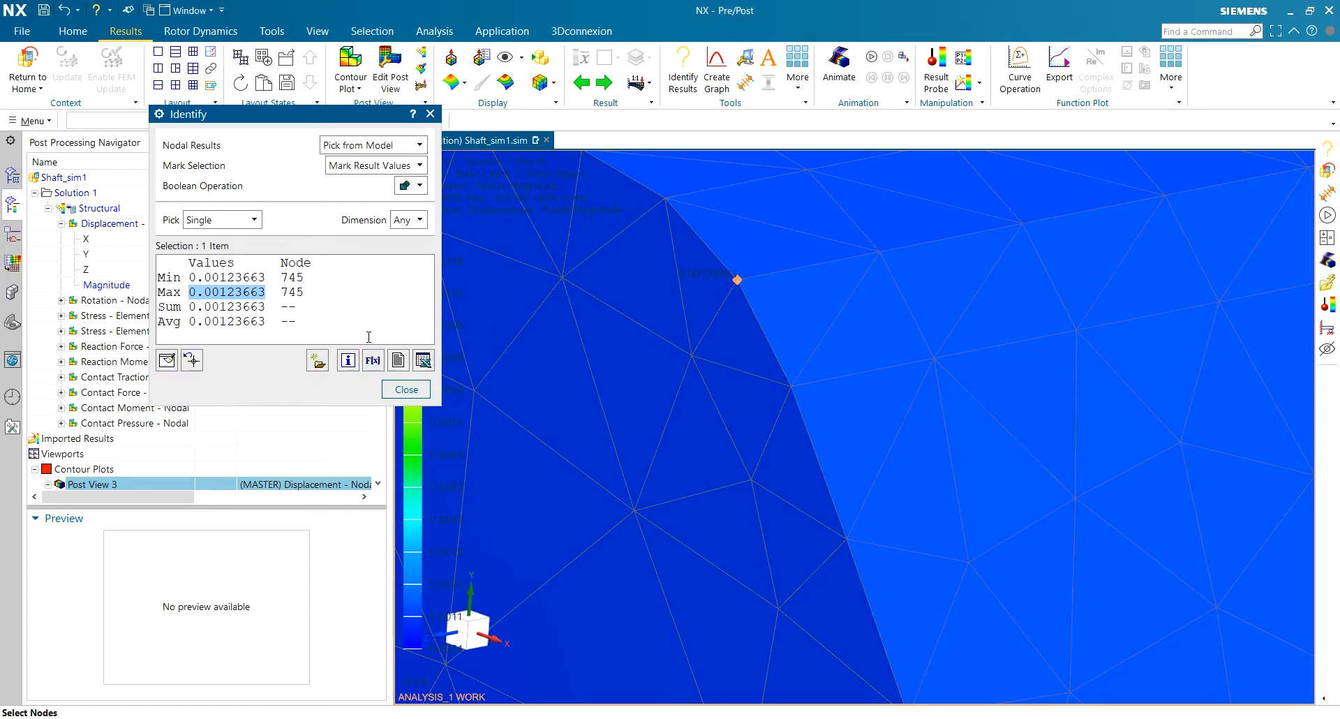
{"action": "left_click", "coordinate": [167, 360]}
{"action": "left_click", "coordinate": [737, 279]}
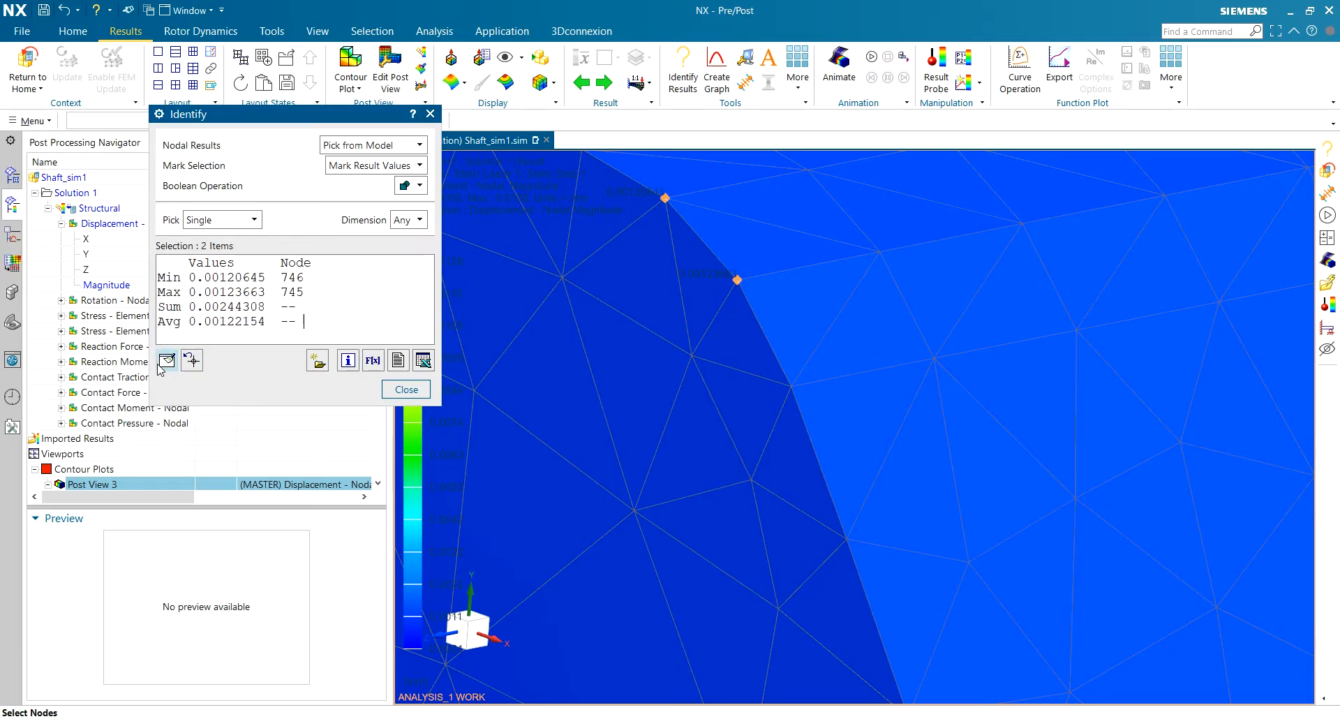
{"action": "scroll", "coordinate": [719, 315], "scroll_direction": "down", "scroll_amount": 2}
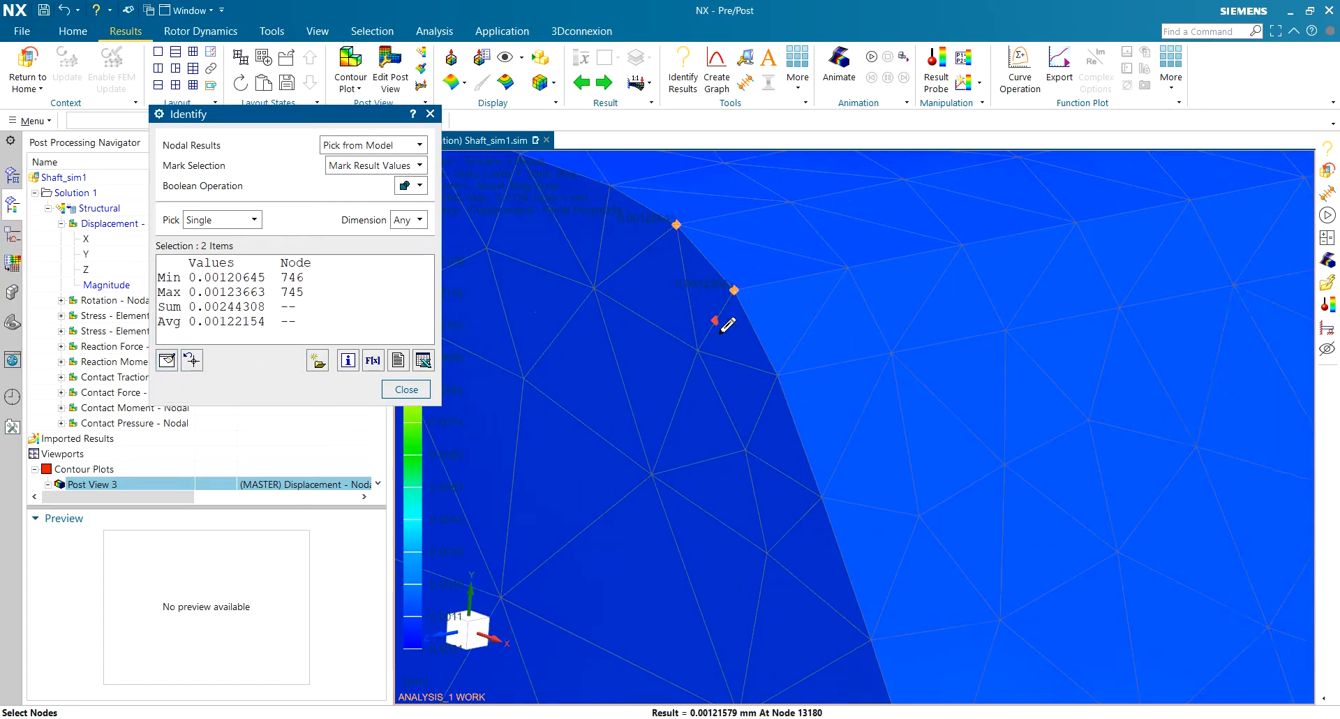
{"action": "left_click", "coordinate": [777, 374]}
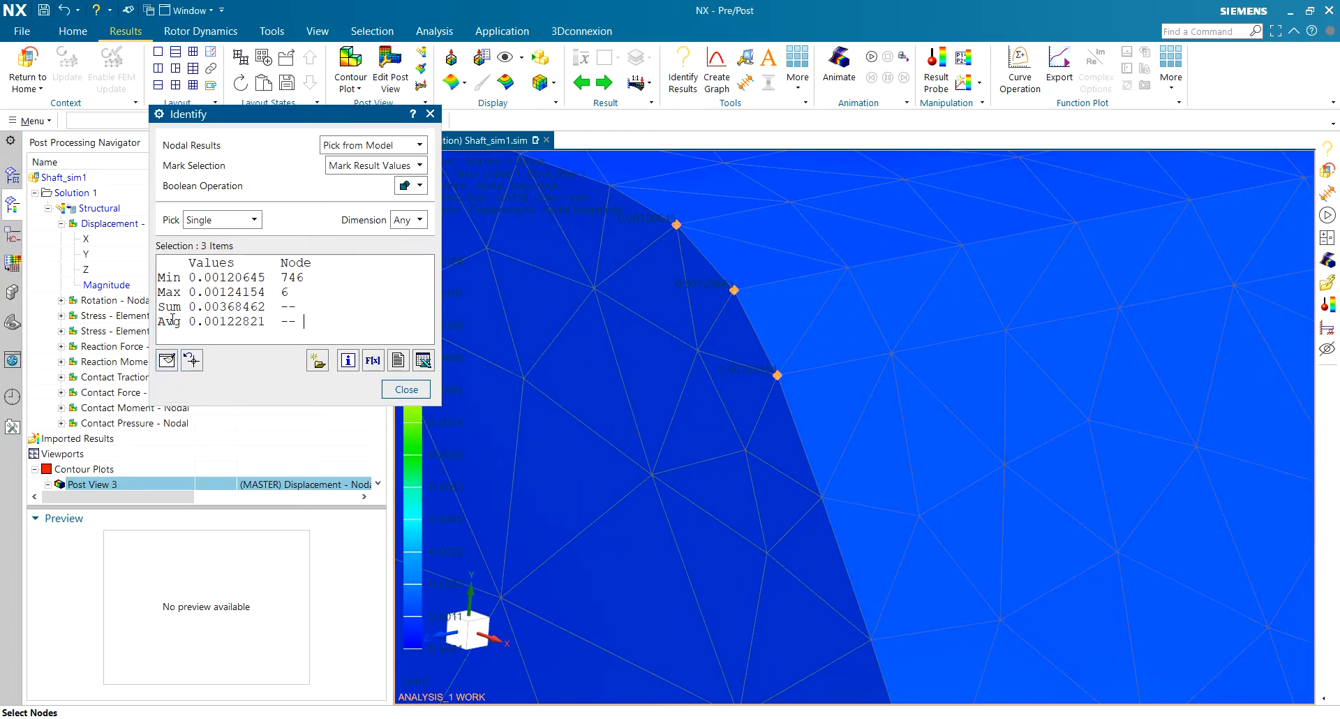
Copy the picked nodes' average displacement, 0.00122821, into cell A2 under deflection in Book1.xlsx in Excel.
{"action": "left_click_drag", "start_coordinate": [196, 292], "coordinate": [271, 294]}
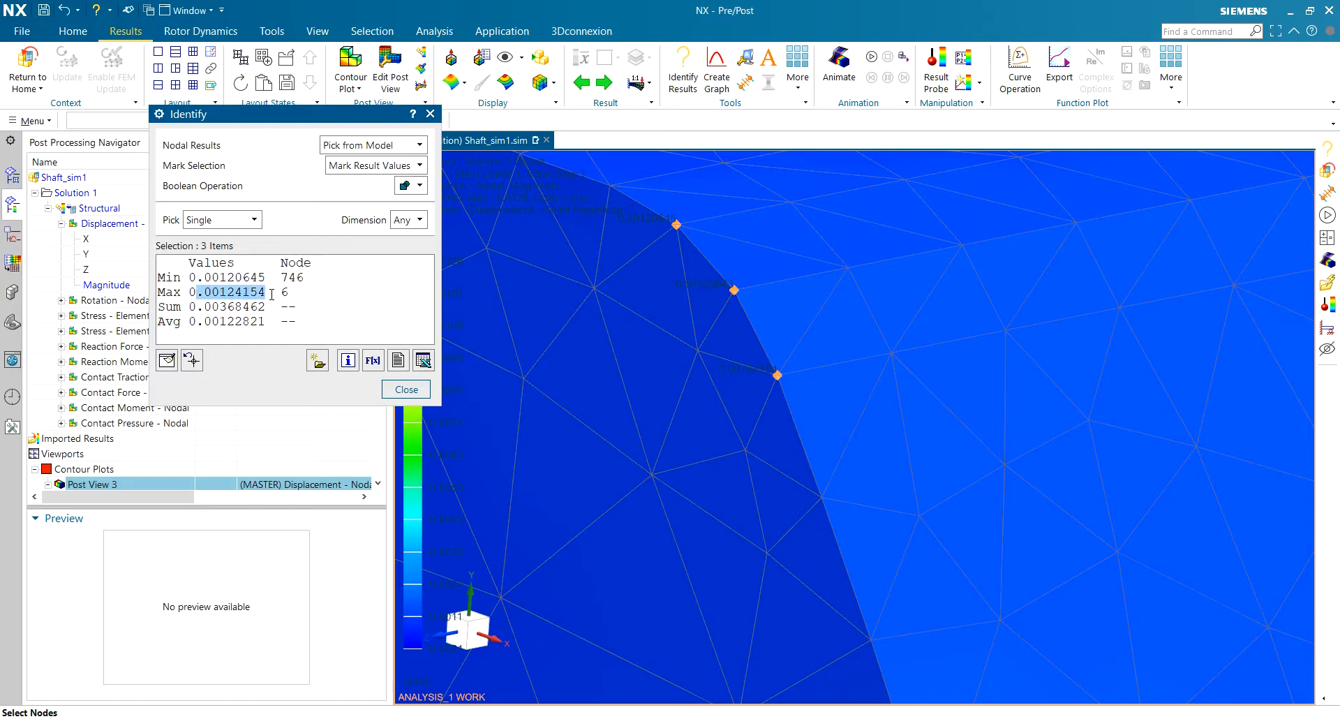
{"action": "left_click_drag", "start_coordinate": [189, 323], "coordinate": [270, 324]}
{"action": "key", "text": "ctrl+c"}
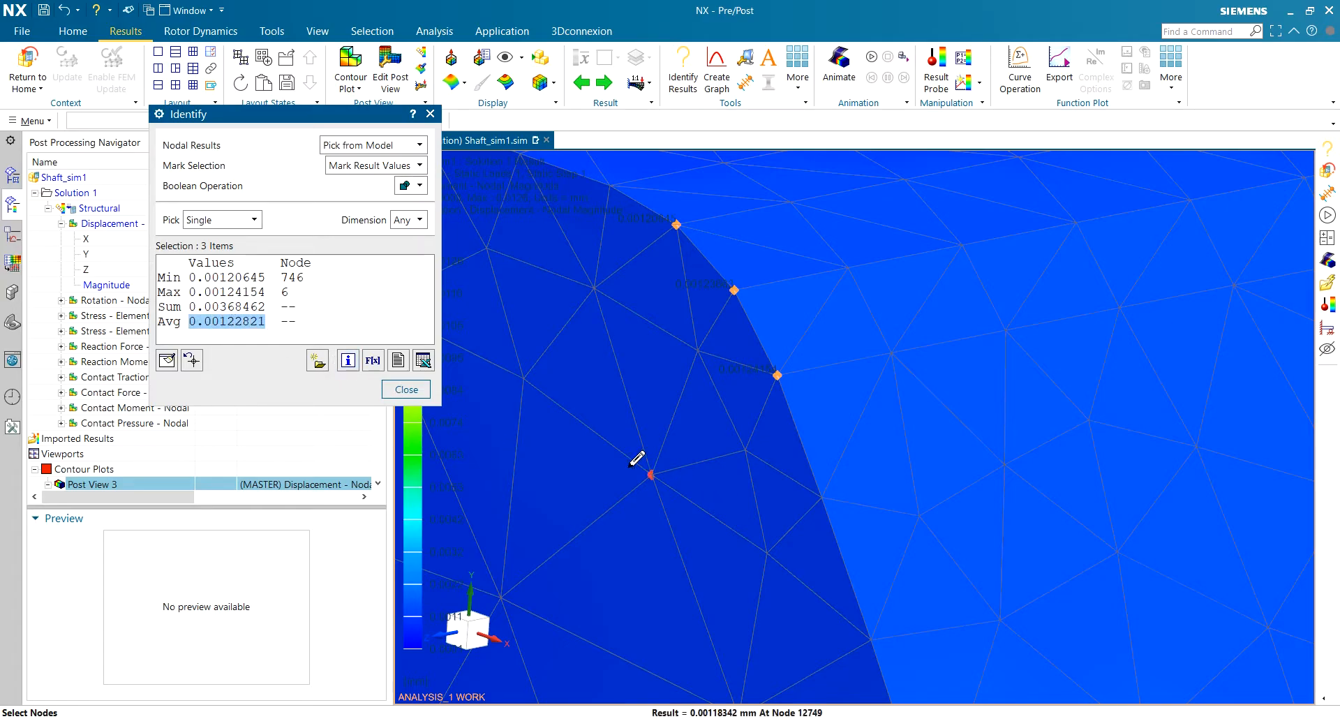
{"action": "key", "text": "alt+Tab"}
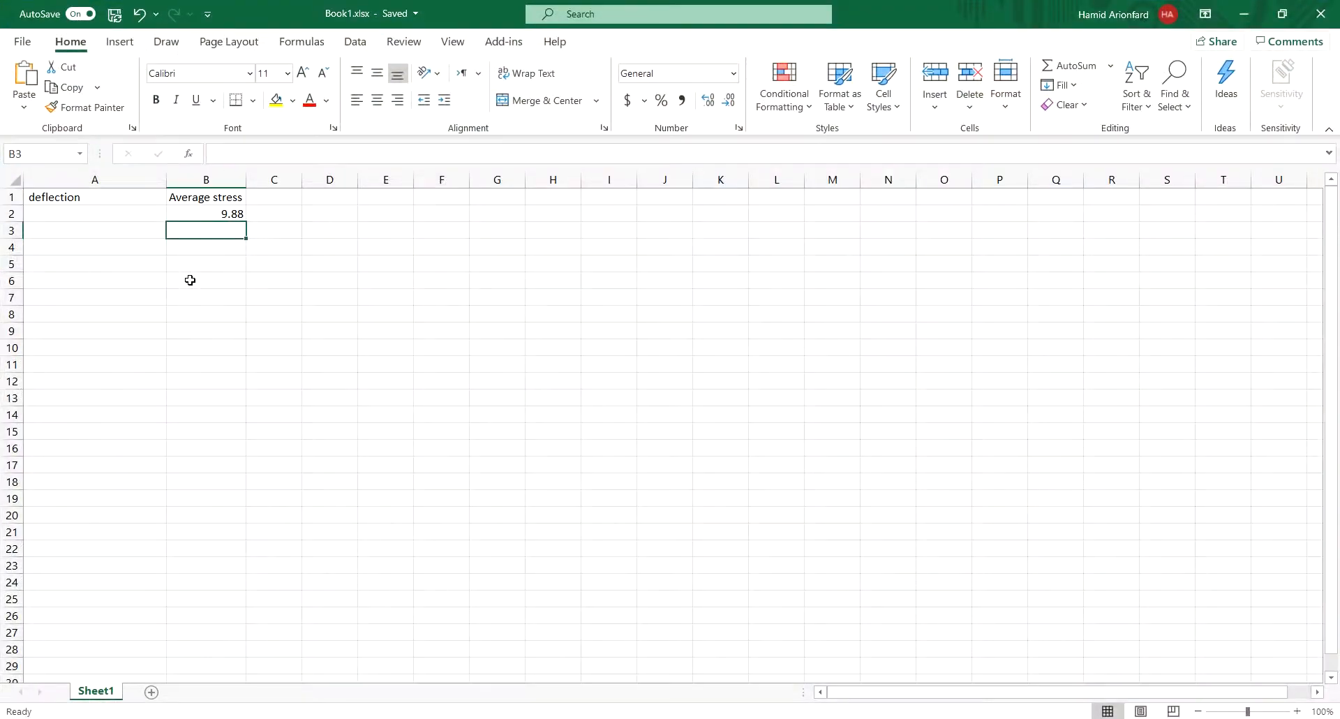
{"action": "left_click", "coordinate": [112, 214]}
{"action": "key", "text": "ctrl+v"}
{"action": "left_click", "coordinate": [208, 245]}
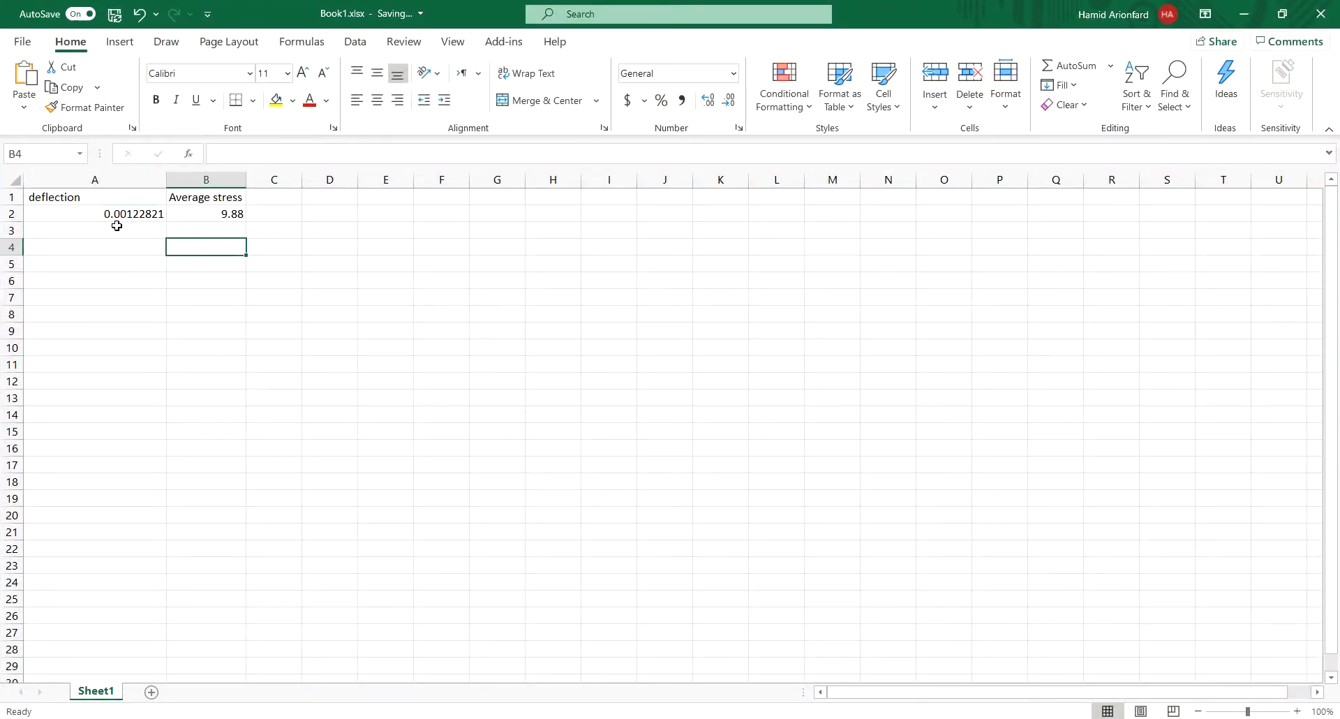
Insert an empty column before the deflection column.
{"action": "right_click", "coordinate": [69, 180]}
{"action": "left_click", "coordinate": [140, 326]}
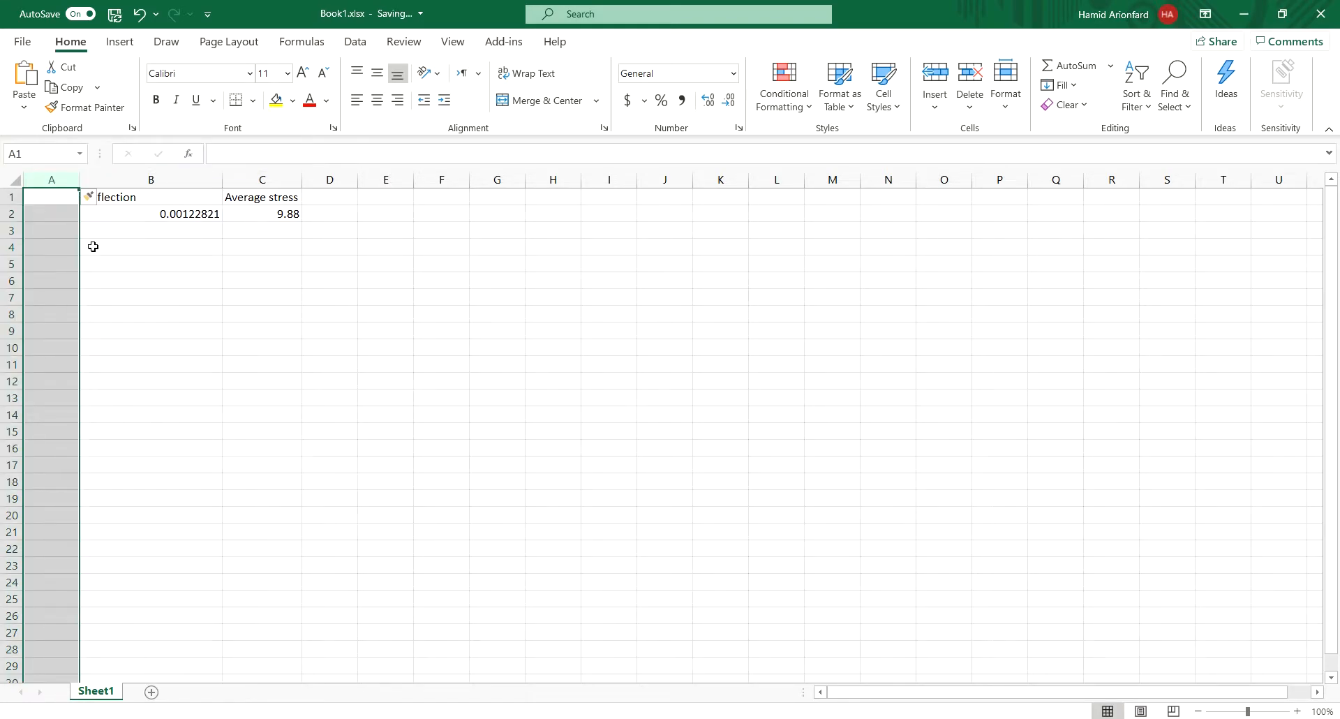
Label the recorded results row D in cell A2 and title the new column Section in A1.
{"action": "left_click", "coordinate": [52, 208]}
{"action": "type", "text": "D"}
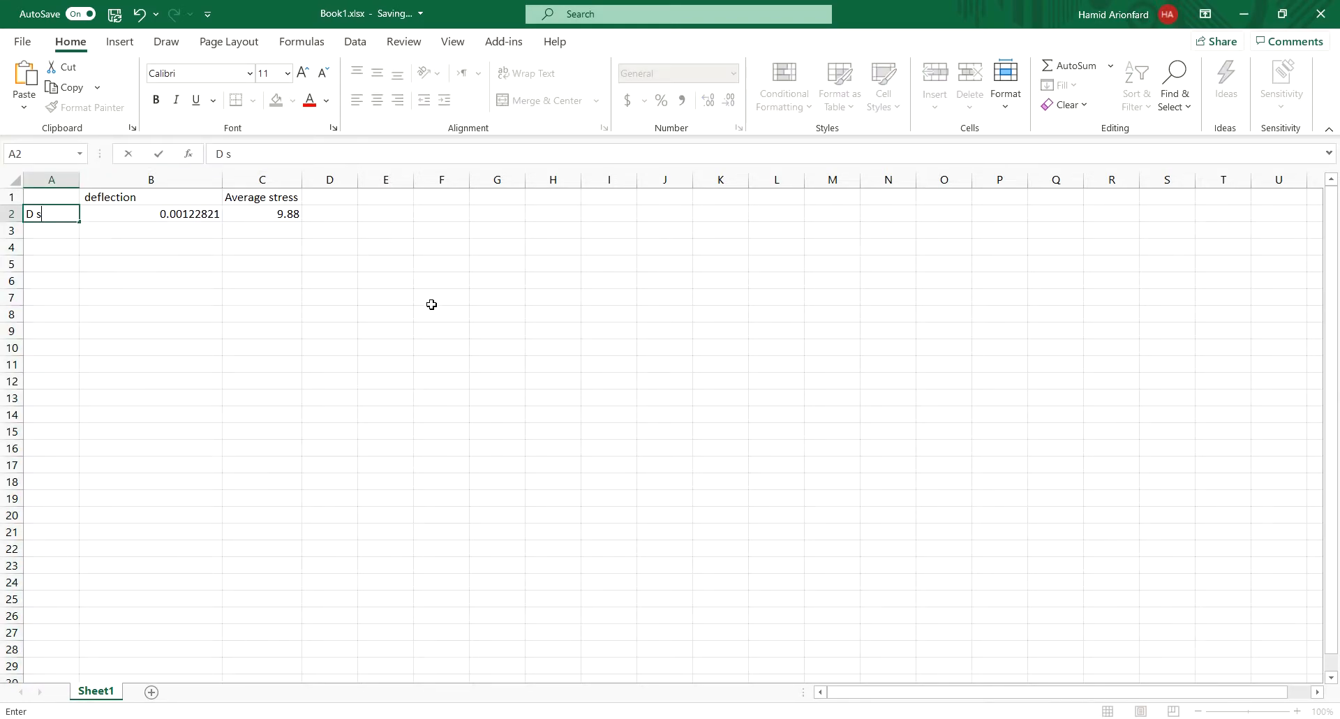
{"action": "key", "text": "Up"}
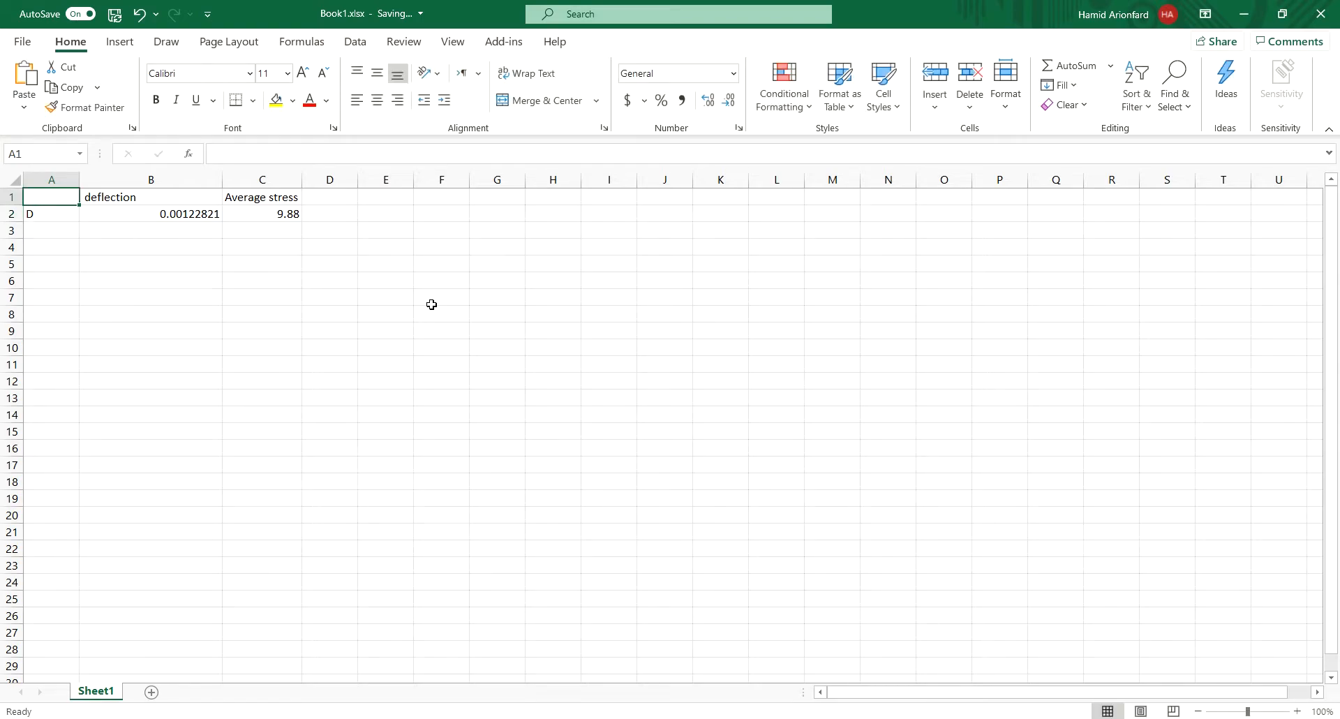
{"action": "type", "text": "Section"}
{"action": "key", "text": "Return"}
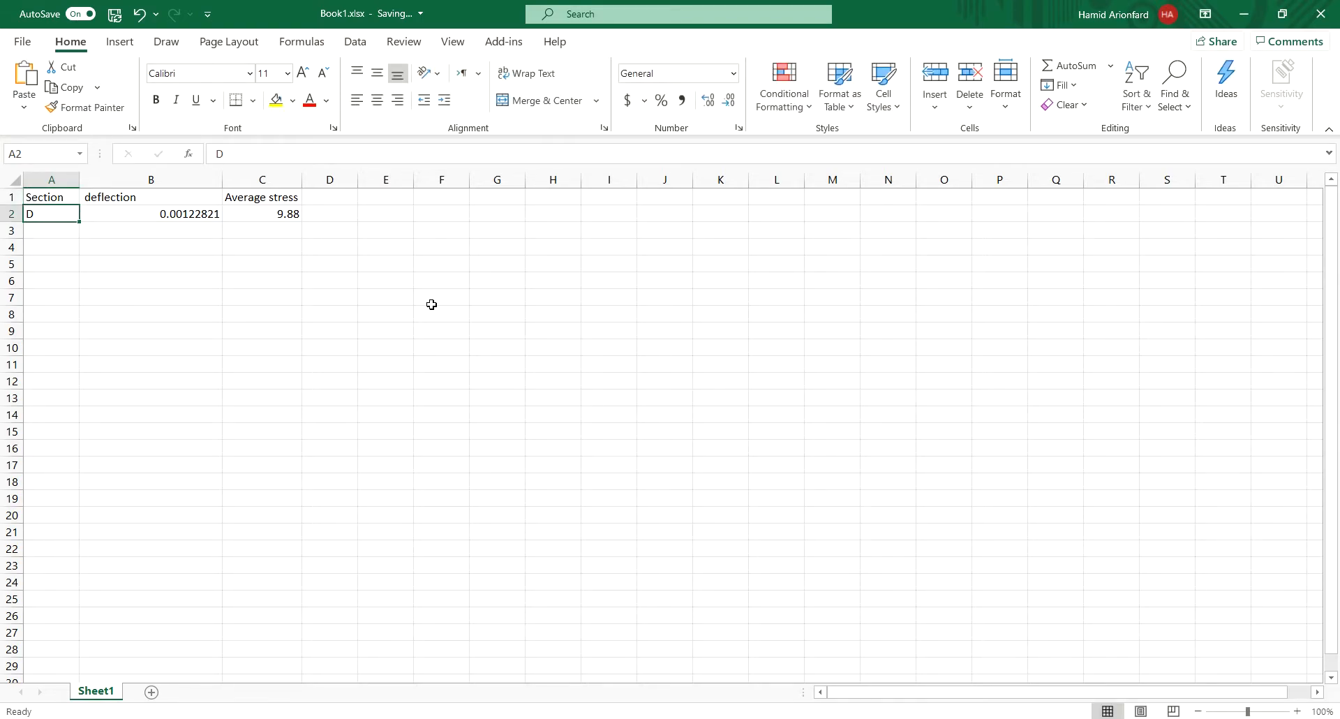
Enter Triangle as the next section label in cell A3.
{"action": "left_click", "coordinate": [49, 228]}
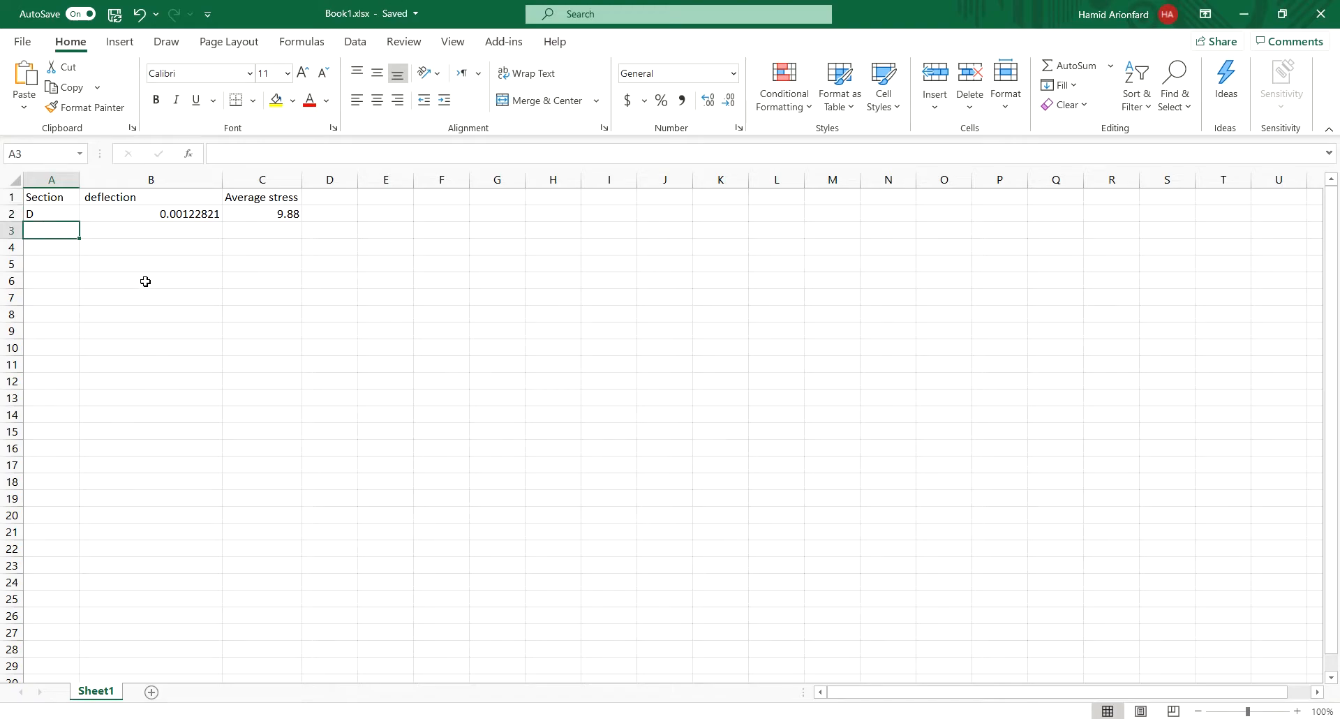
{"action": "type", "text": "Tri"}
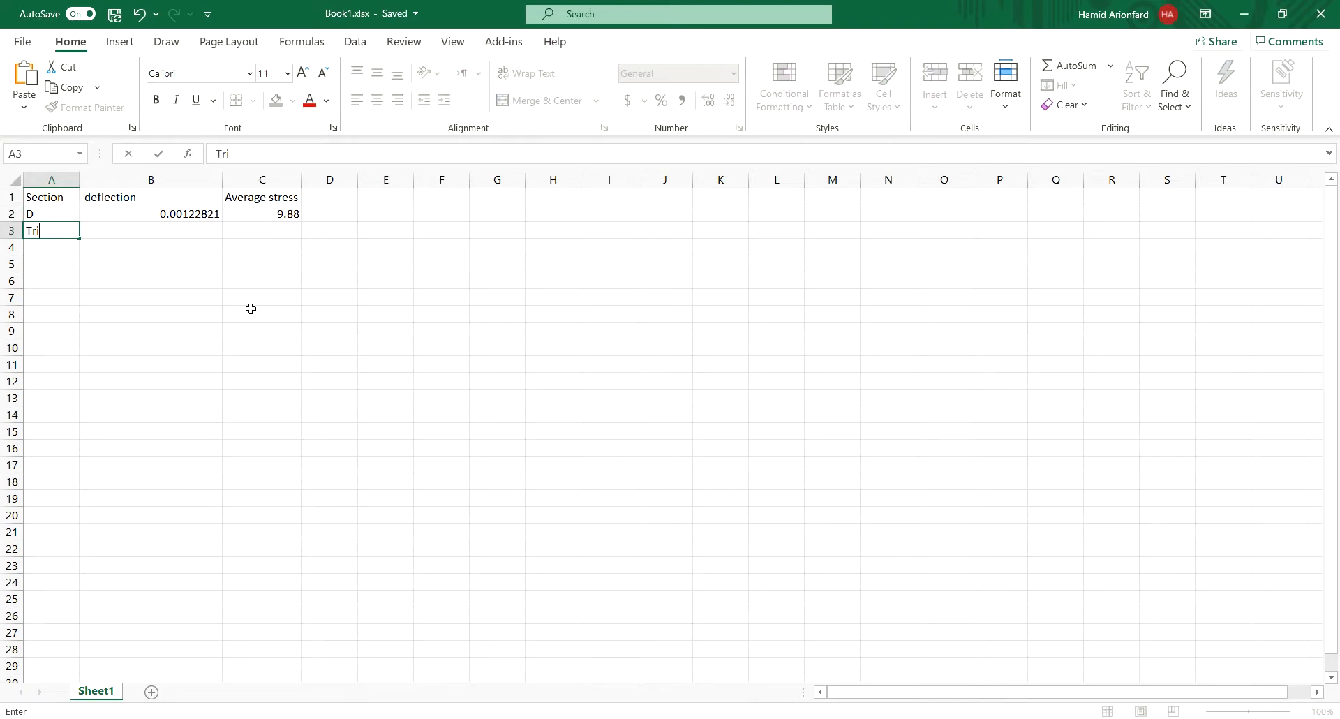
{"action": "key", "text": "Return"}
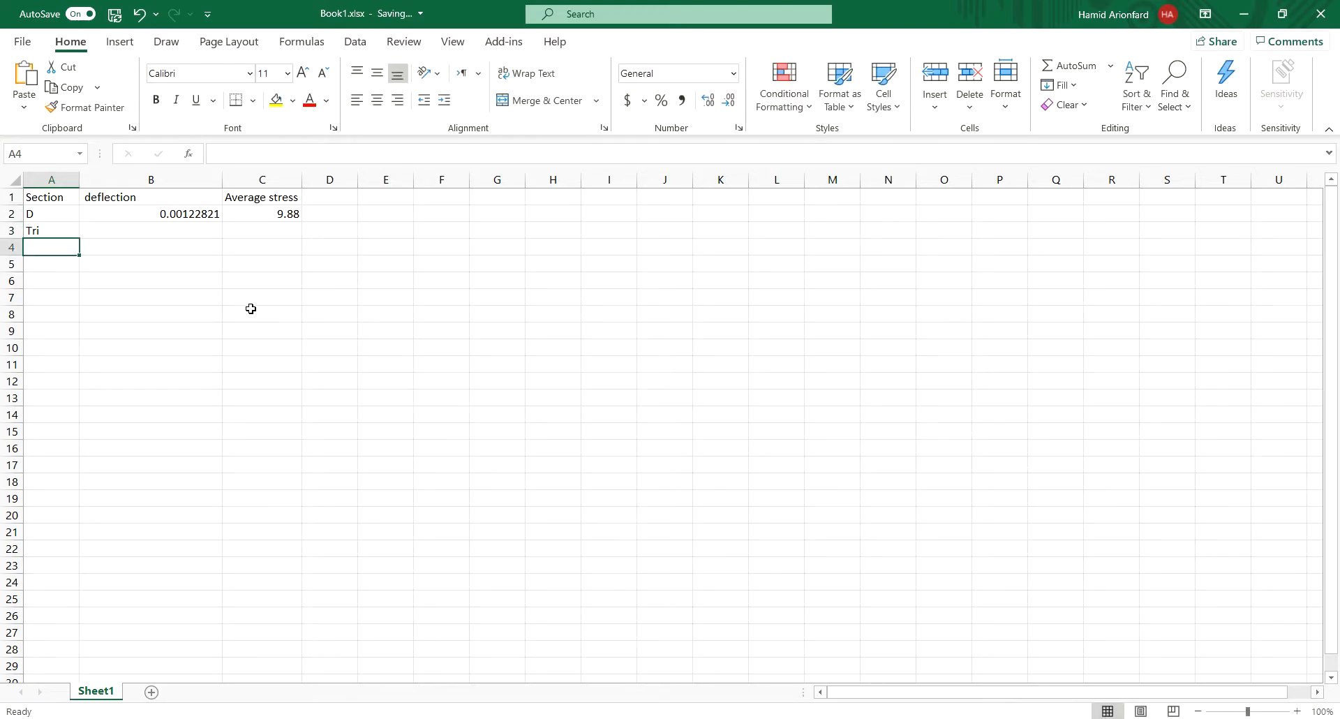
{"action": "key", "text": "ctrl+z"}
{"action": "type", "text": "Tria"}
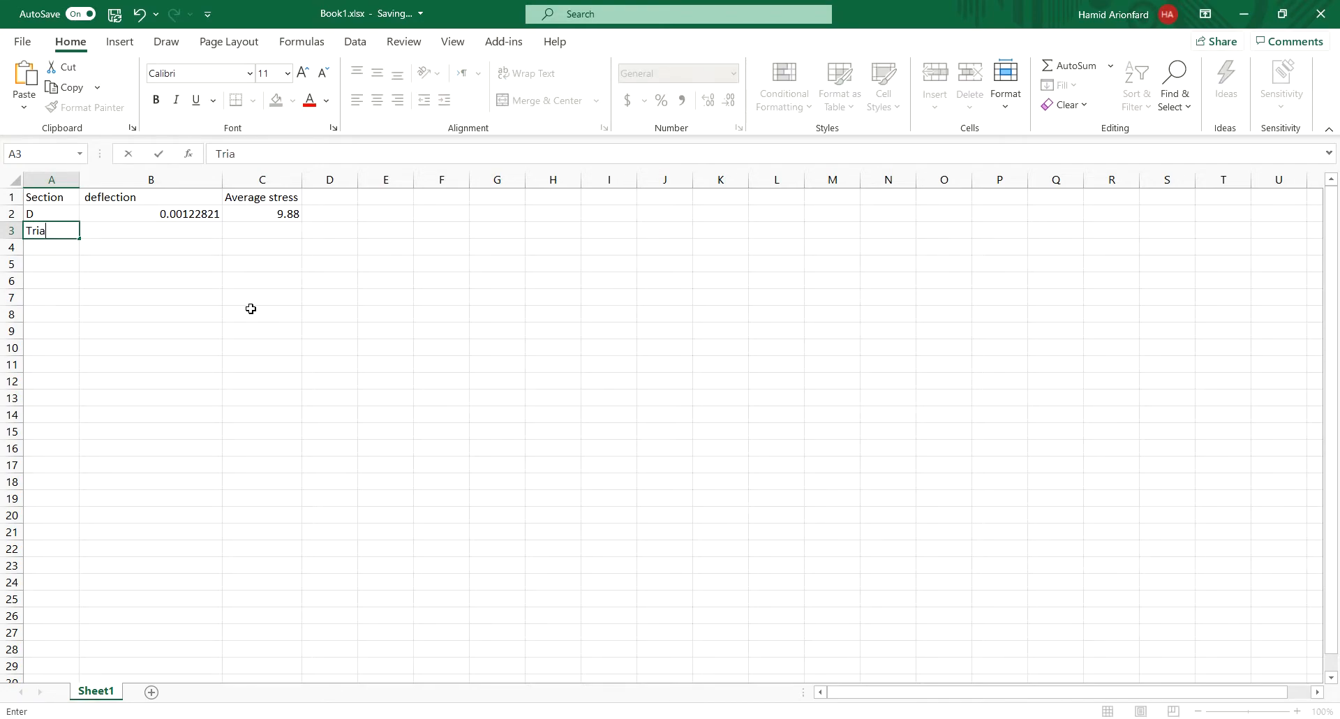
{"action": "type", "text": "ngle"}
{"action": "key", "text": "Return"}
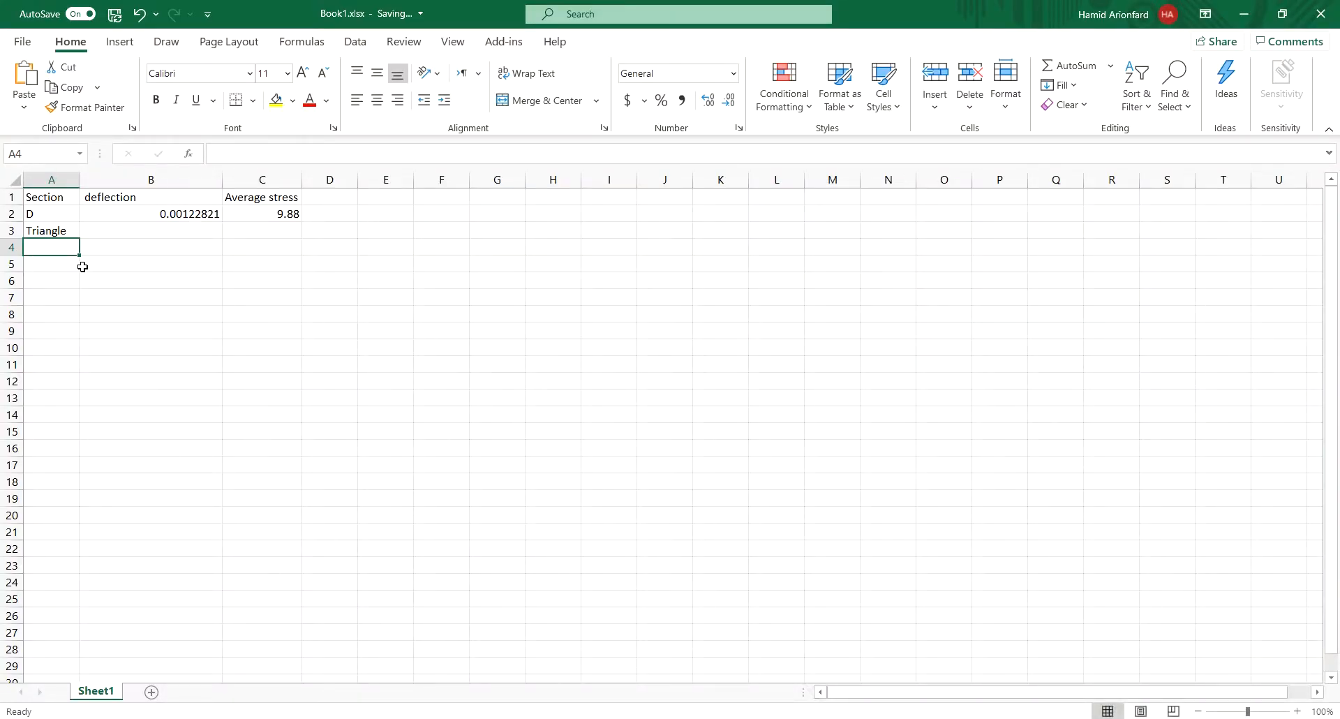
Add the section labels Hex in A4 and Square in A5, checking the shaft profiles in shafts.svg in Inkscape before returning to Excel.
{"action": "type", "text": "Hex"}
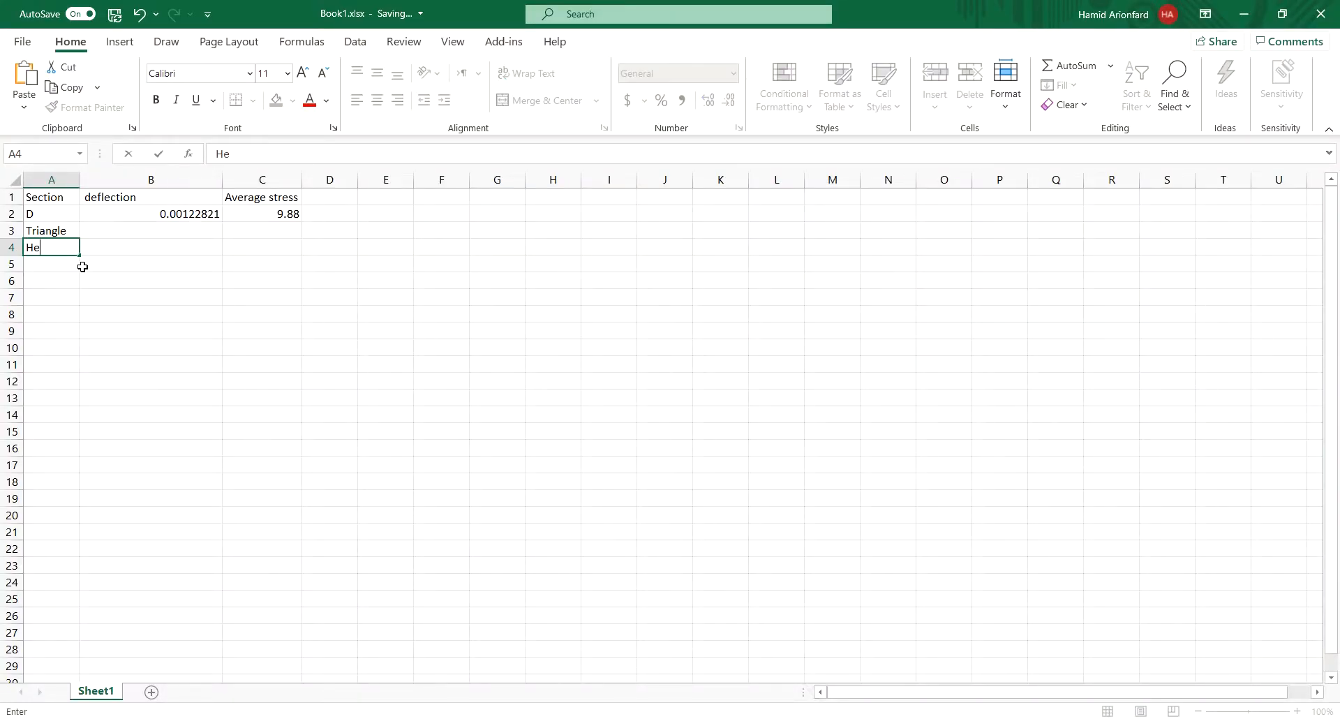
{"action": "key", "text": "Return"}
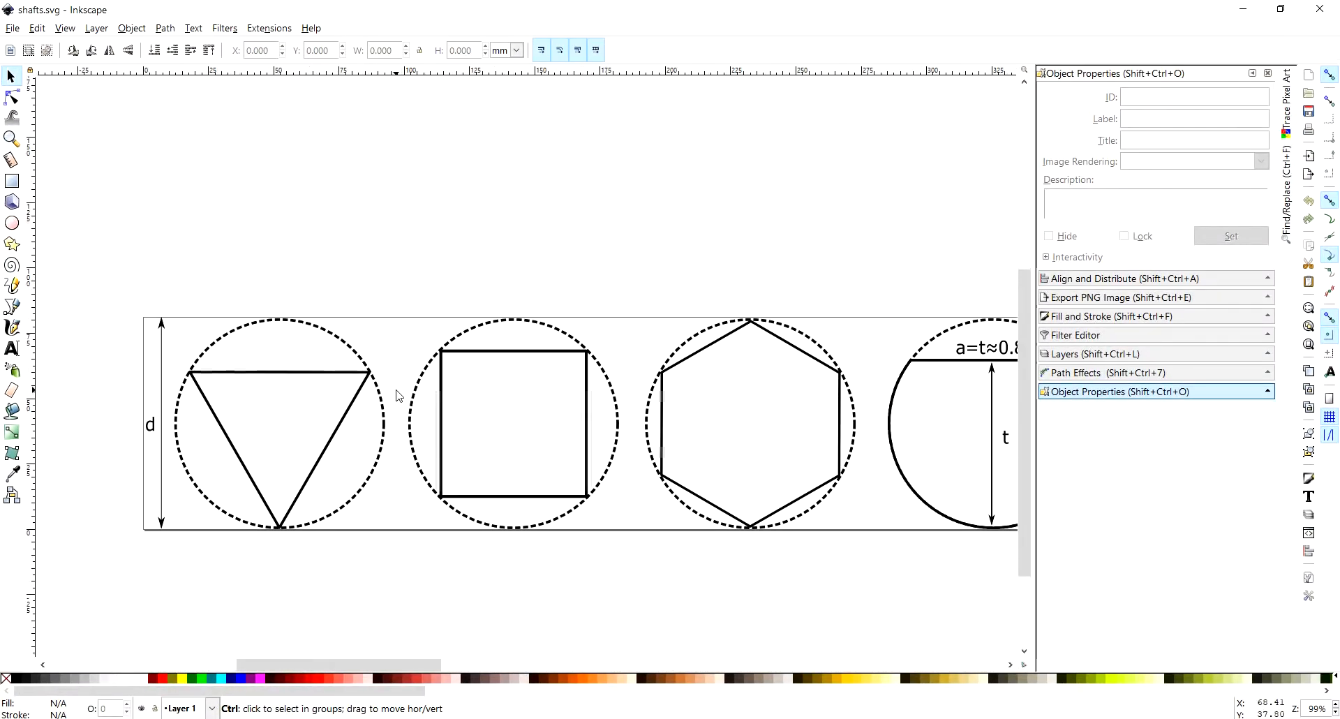
{"action": "scroll", "coordinate": [398, 396], "scroll_direction": "down", "scroll_amount": 1, "text": "ctrl"}
{"action": "scroll", "coordinate": [398, 396], "scroll_direction": "up", "scroll_amount": 1, "text": "ctrl"}
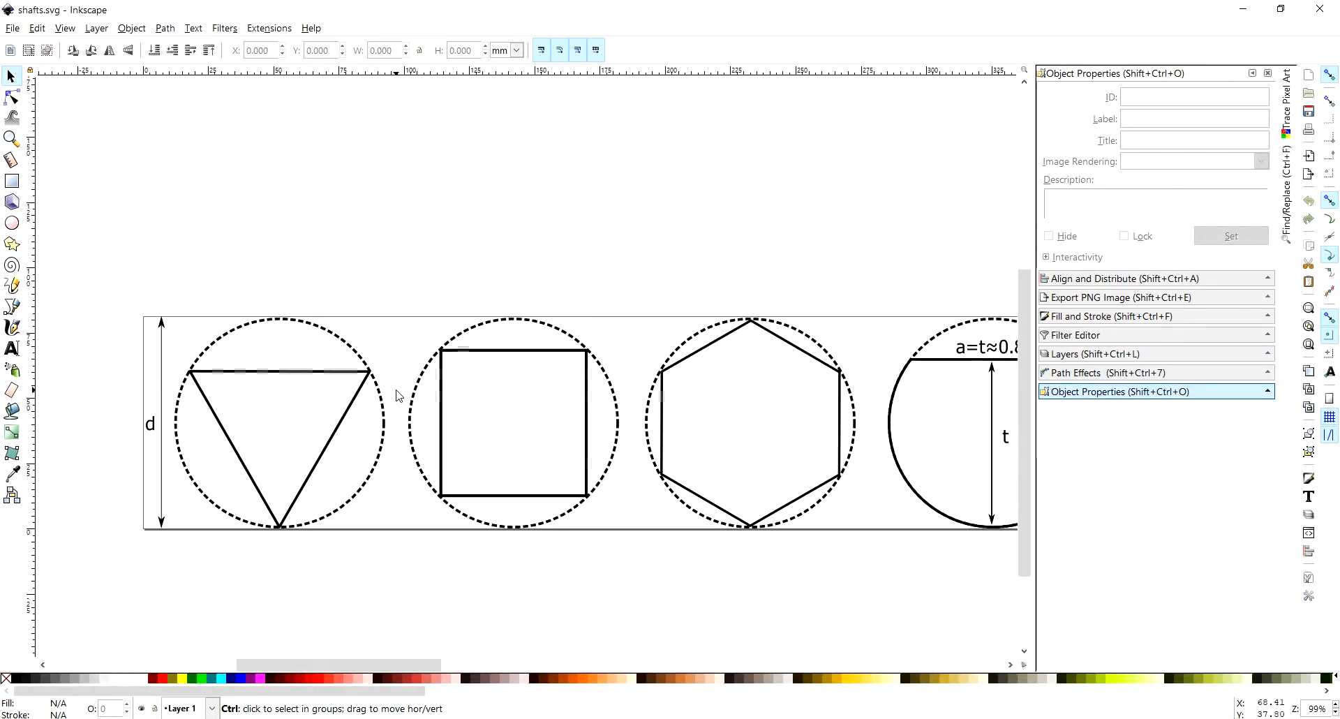
{"action": "key", "text": "alt+Tab"}
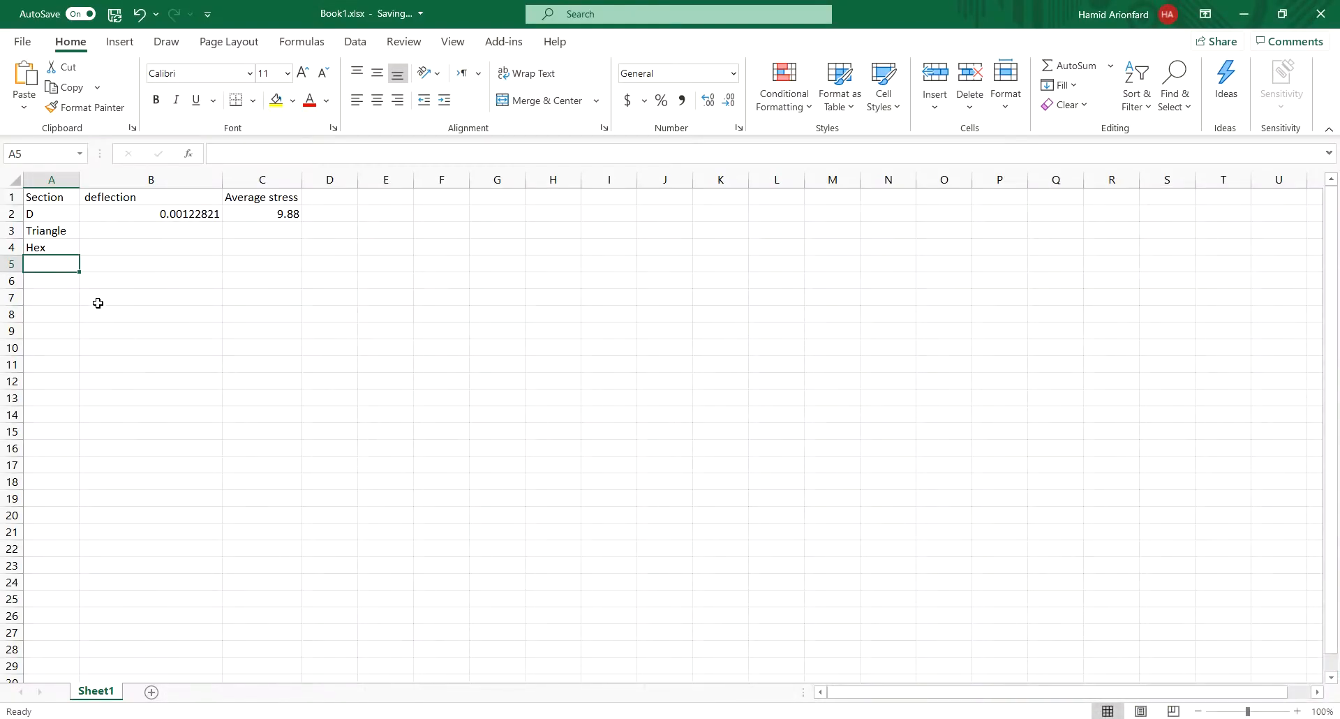
{"action": "type", "text": "Square"}
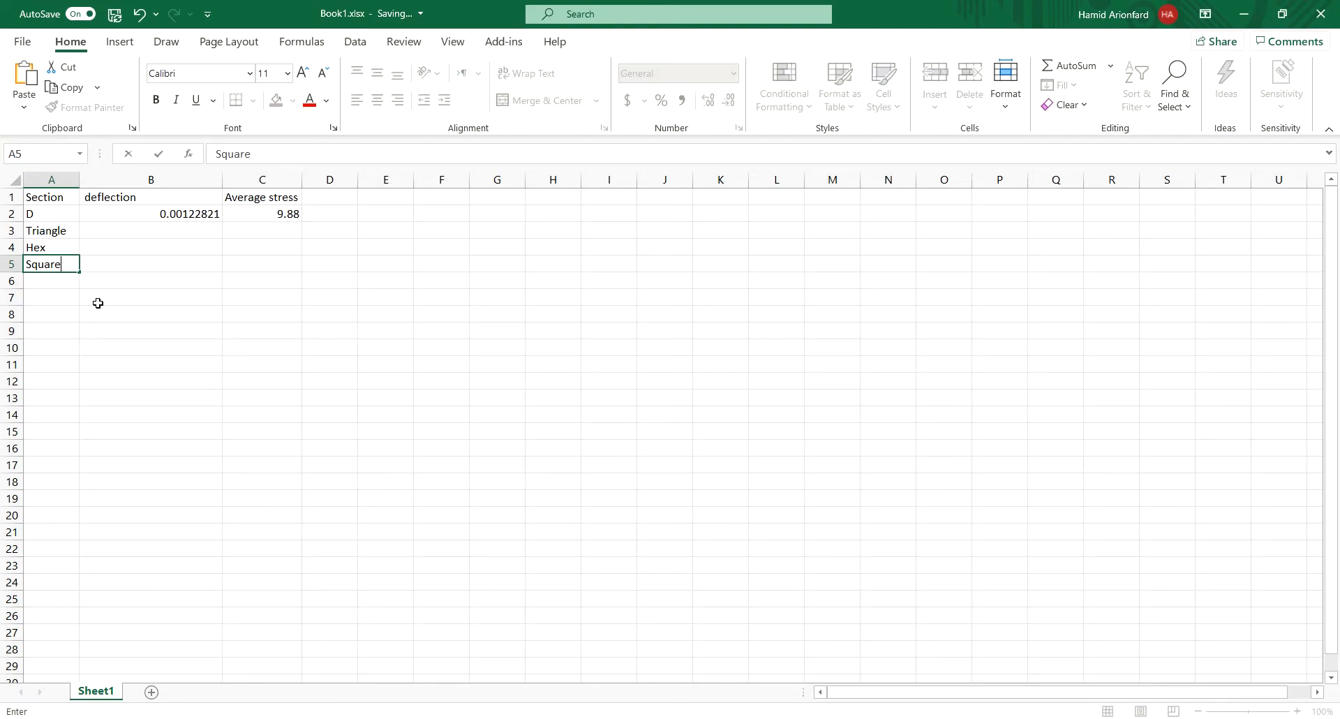
{"action": "key", "text": "Return"}
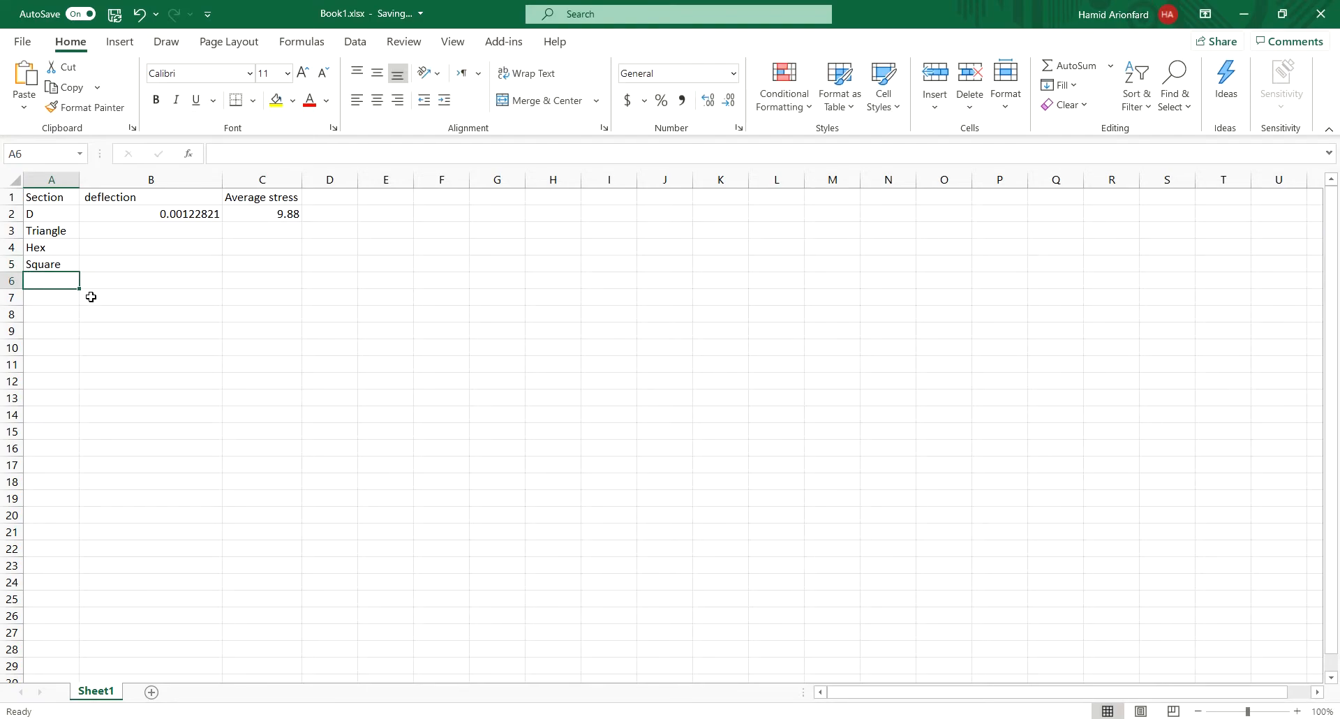
Select the empty deflection cell for the Hex section and switch back to the Shaft_sim1 displacement results in NX.
{"action": "left_click_drag", "start_coordinate": [185, 231], "coordinate": [274, 282]}
{"action": "left_click", "coordinate": [98, 246]}
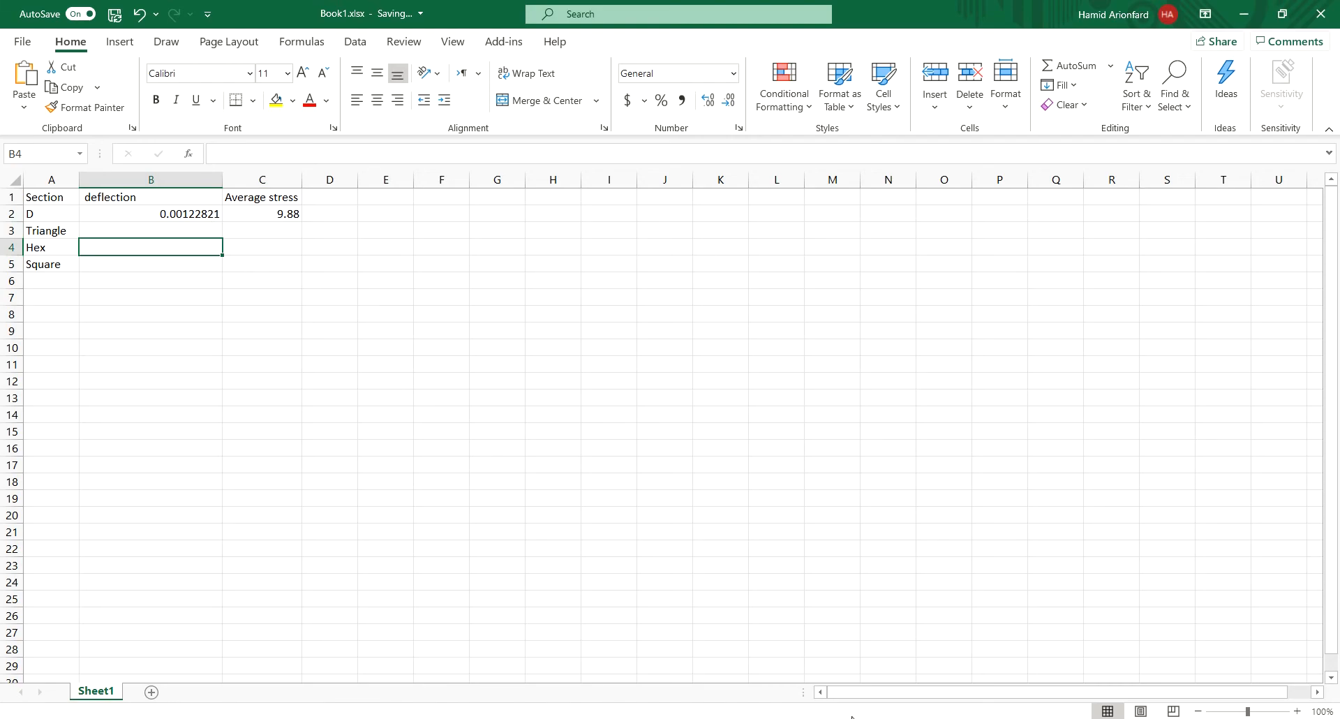
{"action": "key", "text": "alt+Tab"}
{"action": "left_click", "coordinate": [406, 389]}
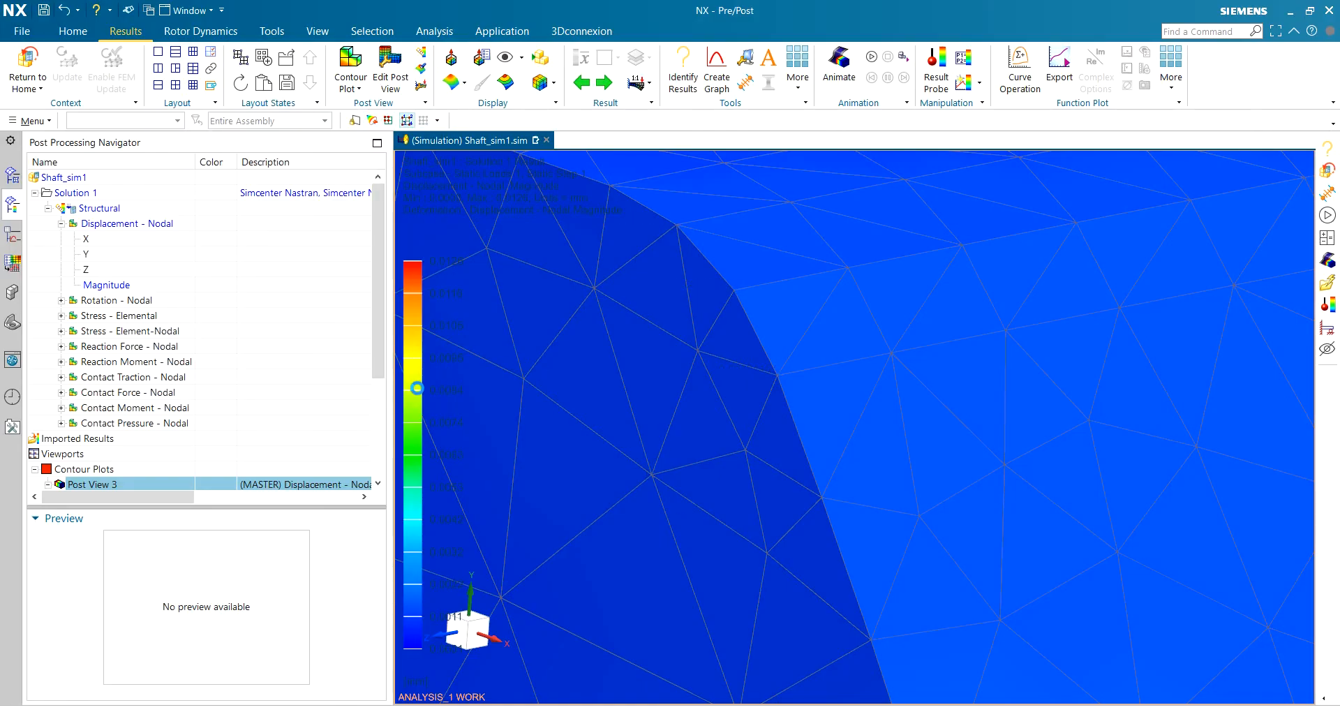